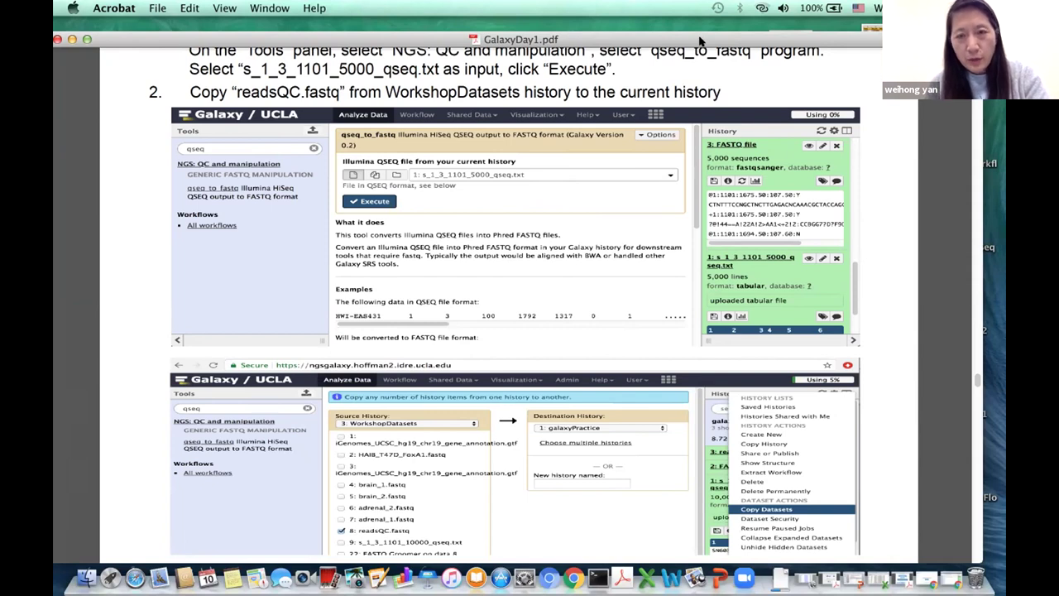
{"action": "left_click_drag", "start_coordinate": [699, 42], "coordinate": [591, 60]}
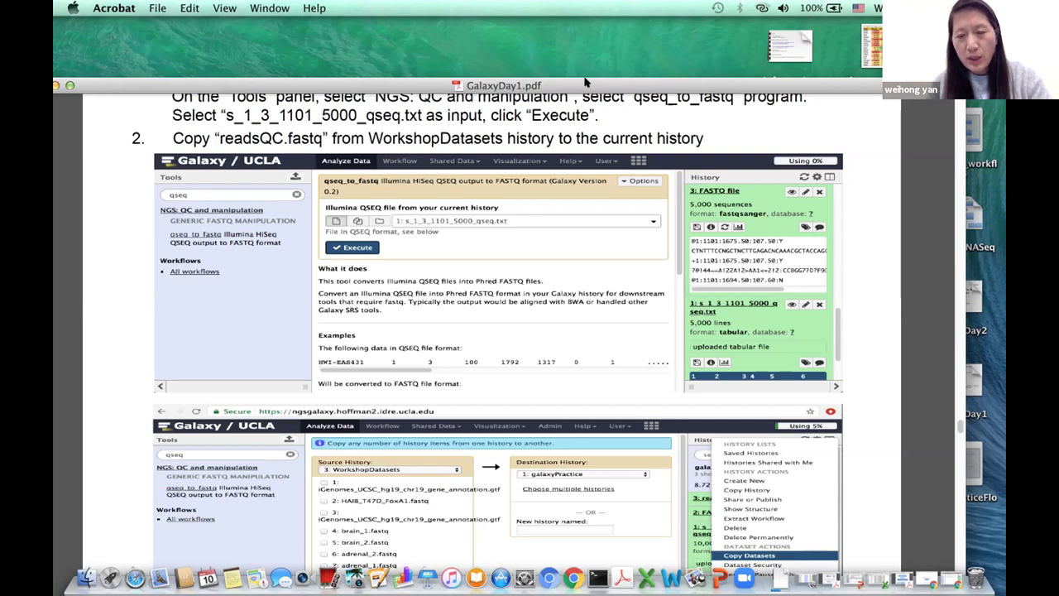
{"action": "left_click_drag", "start_coordinate": [584, 81], "coordinate": [574, 41]}
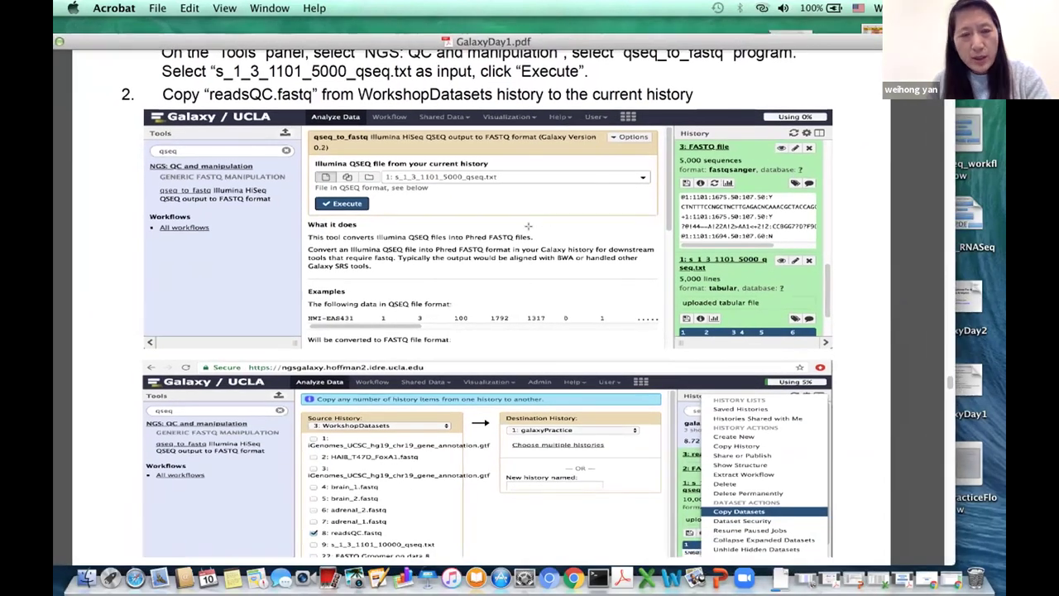
{"action": "scroll", "coordinate": [419, 257], "scroll_direction": "up", "scroll_amount": 1}
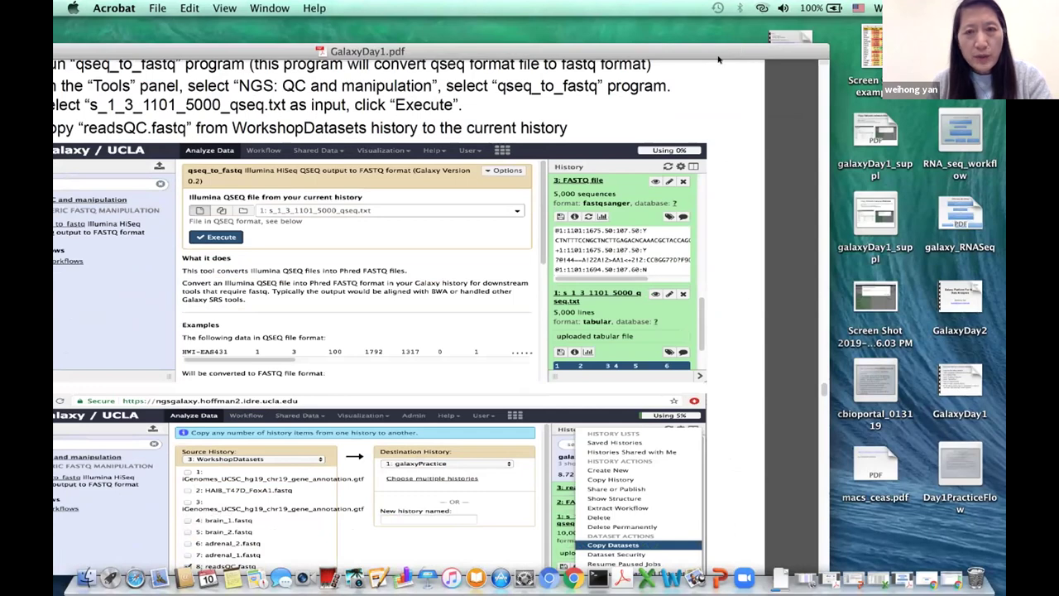
{"action": "double_click", "coordinate": [681, 46]}
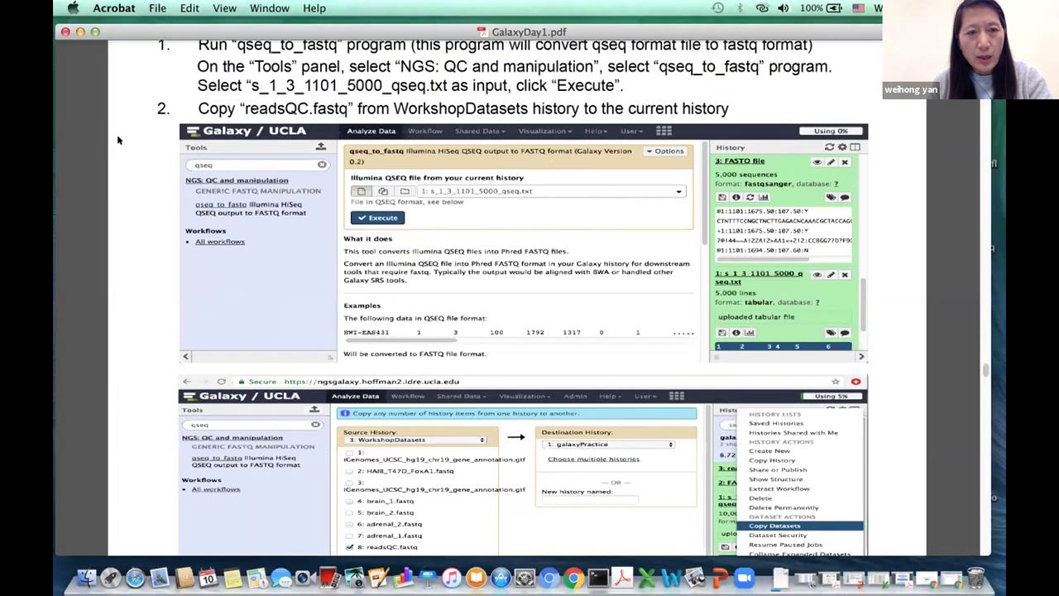
{"action": "double_click", "coordinate": [681, 26]}
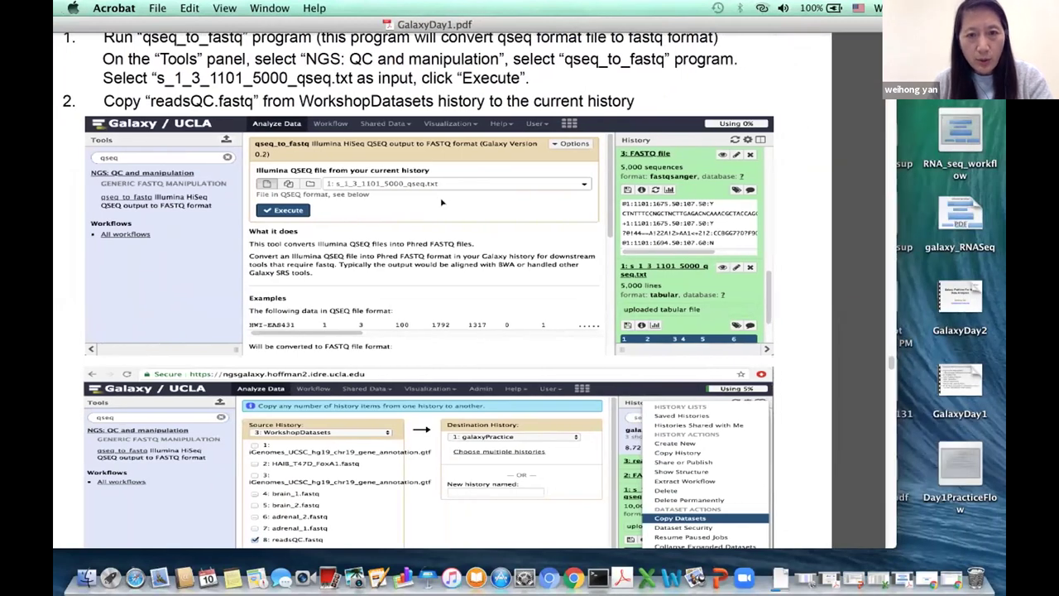
{"action": "left_click", "coordinate": [441, 200]}
{"action": "left_click", "coordinate": [679, 397]}
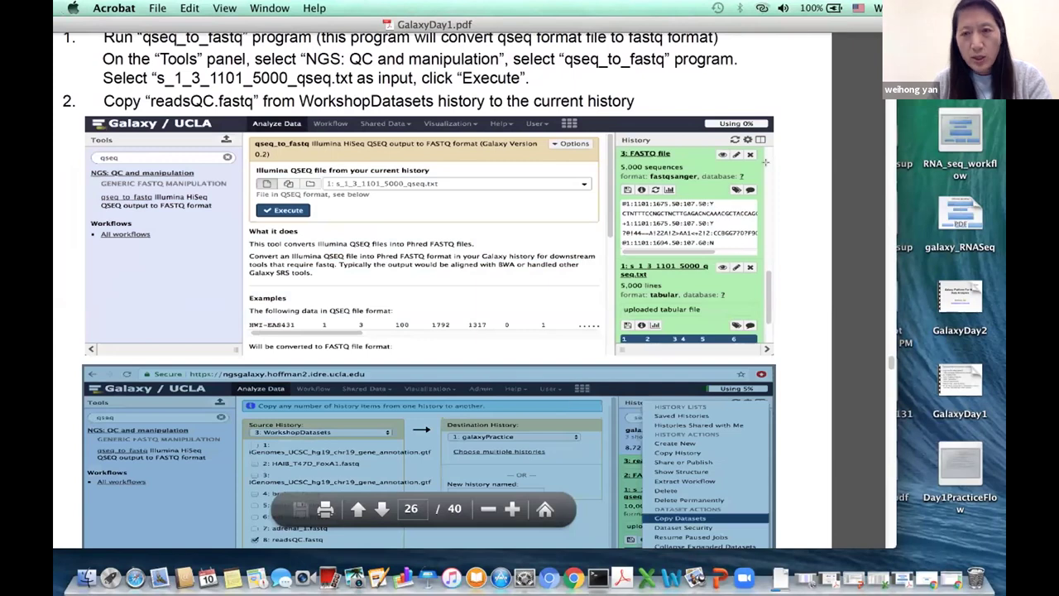
{"action": "left_click", "coordinate": [761, 80]}
{"action": "left_click_drag", "start_coordinate": [579, 25], "coordinate": [509, 121]}
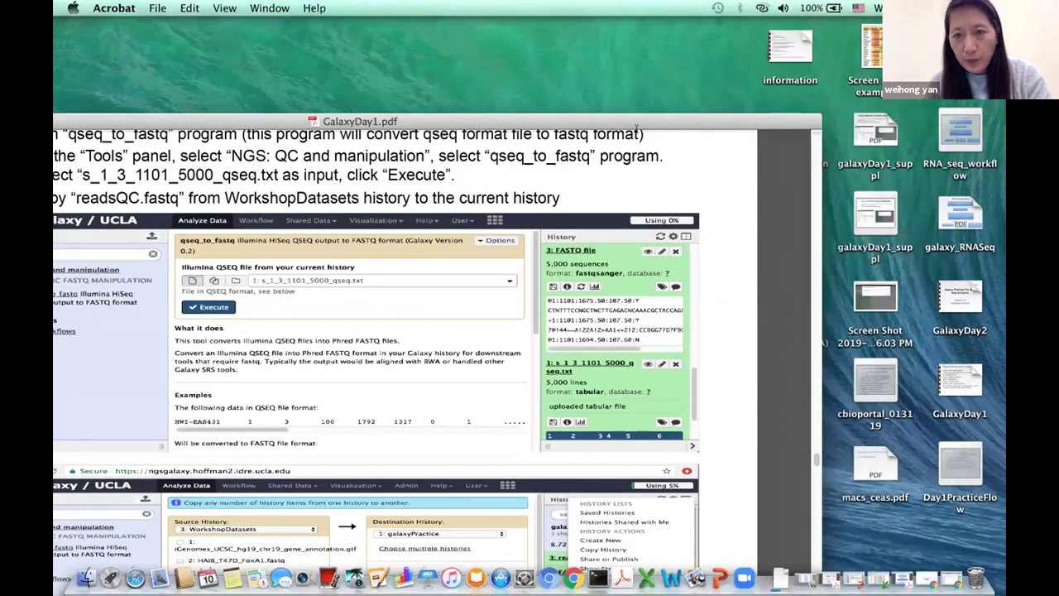
{"action": "left_click_drag", "start_coordinate": [656, 126], "coordinate": [503, 29]}
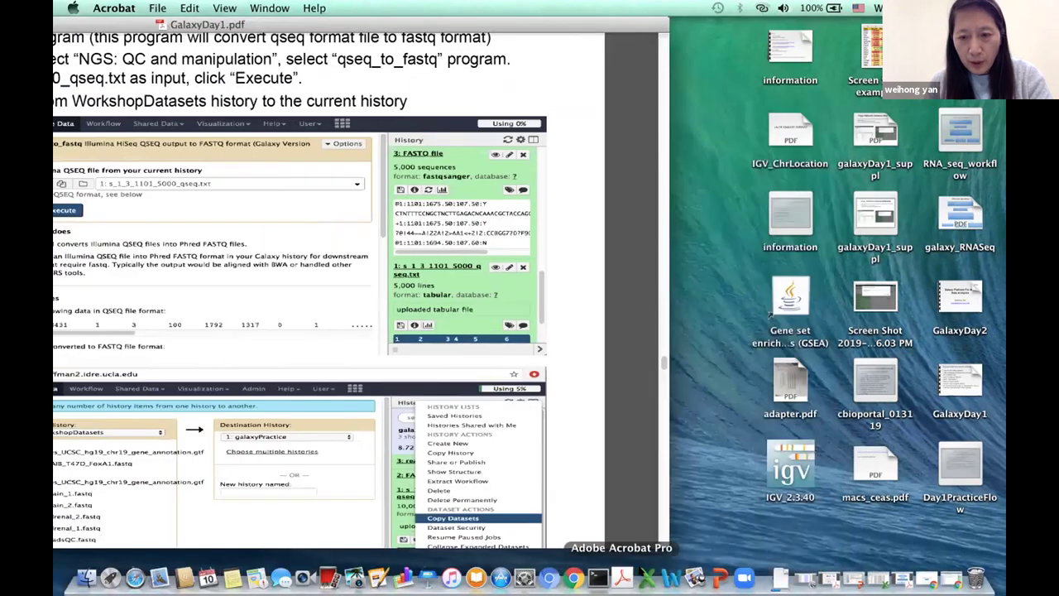
Switch to the Galaxy page in Chrome and create a new history
{"action": "left_click", "coordinate": [574, 577]}
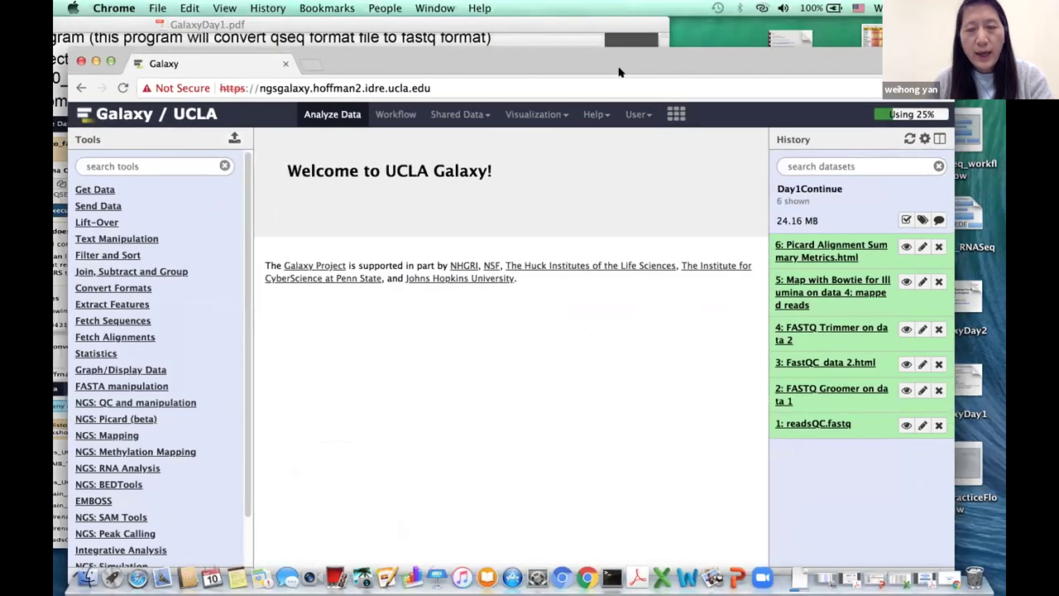
{"action": "left_click_drag", "start_coordinate": [602, 66], "coordinate": [485, 56]}
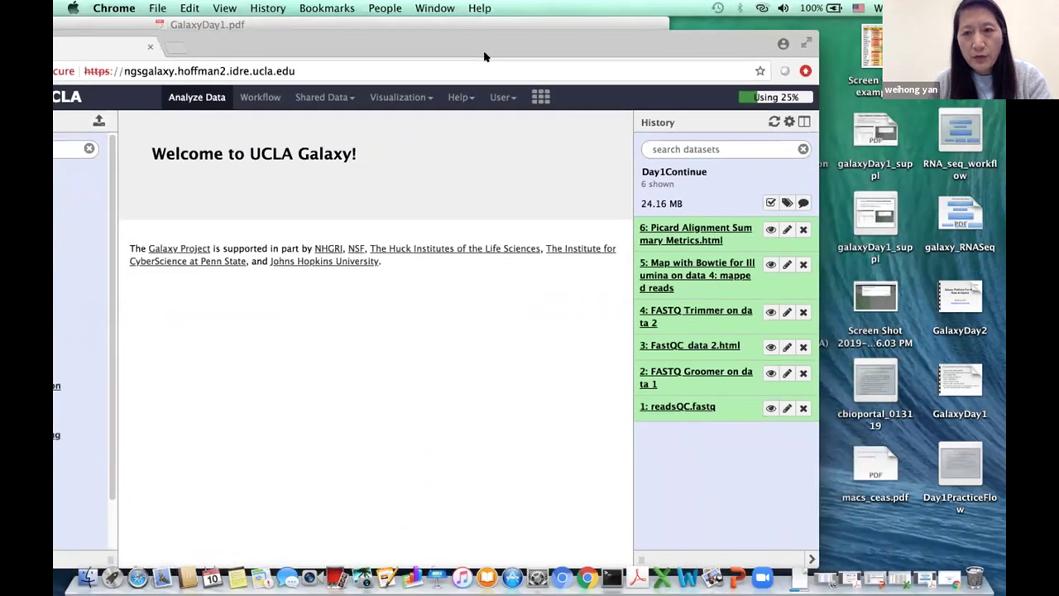
{"action": "left_click", "coordinate": [785, 120]}
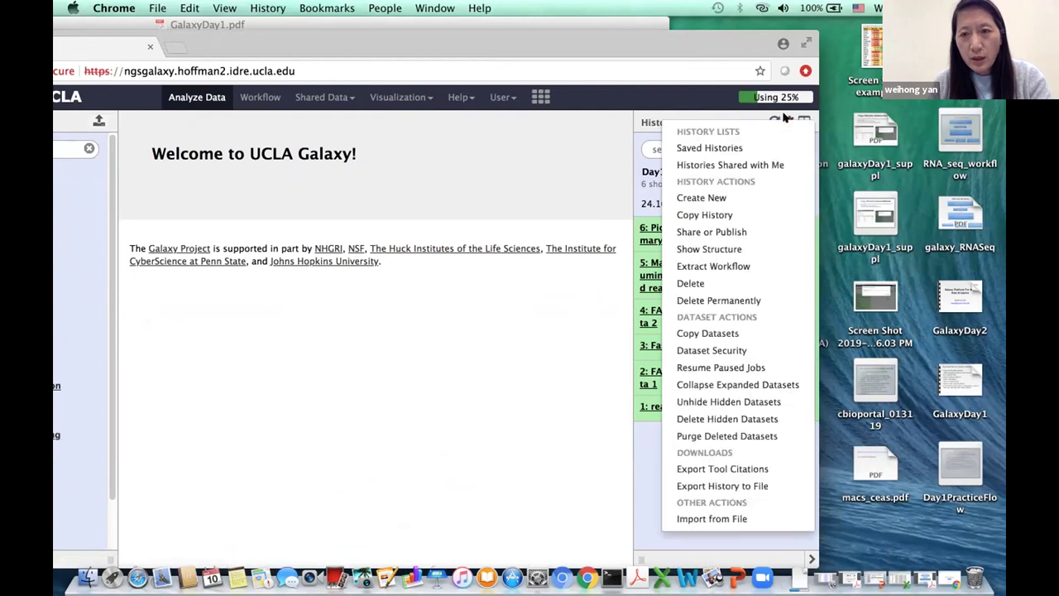
{"action": "left_click", "coordinate": [728, 197]}
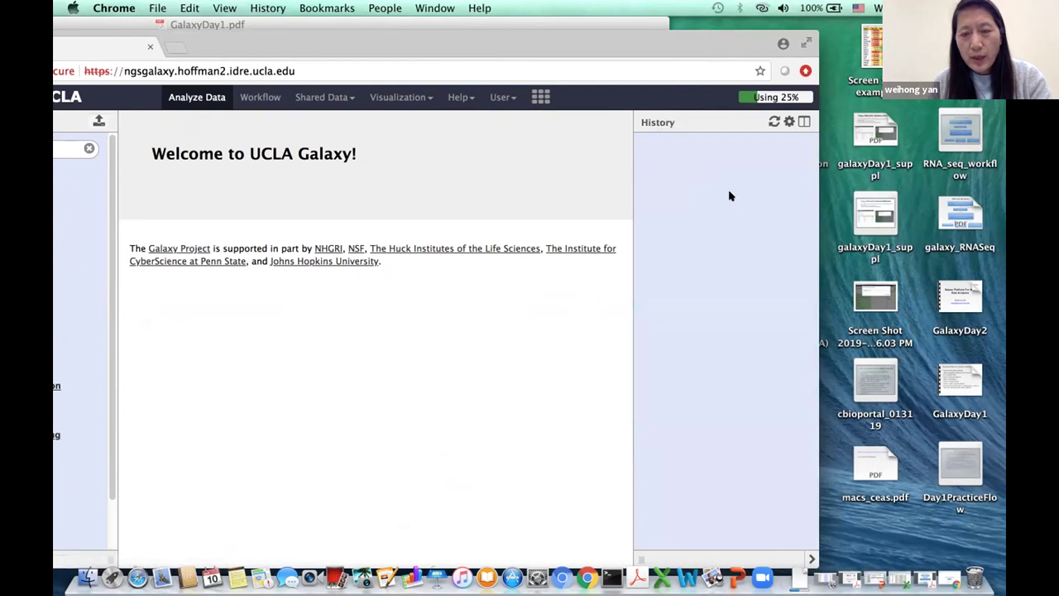
{"action": "mouse_move", "coordinate": [664, 47]}
{"action": "left_mouse_down"}
{"action": "mouse_move", "coordinate": [697, 49]}
{"action": "mouse_move", "coordinate": [668, 45]}
{"action": "left_mouse_up"}
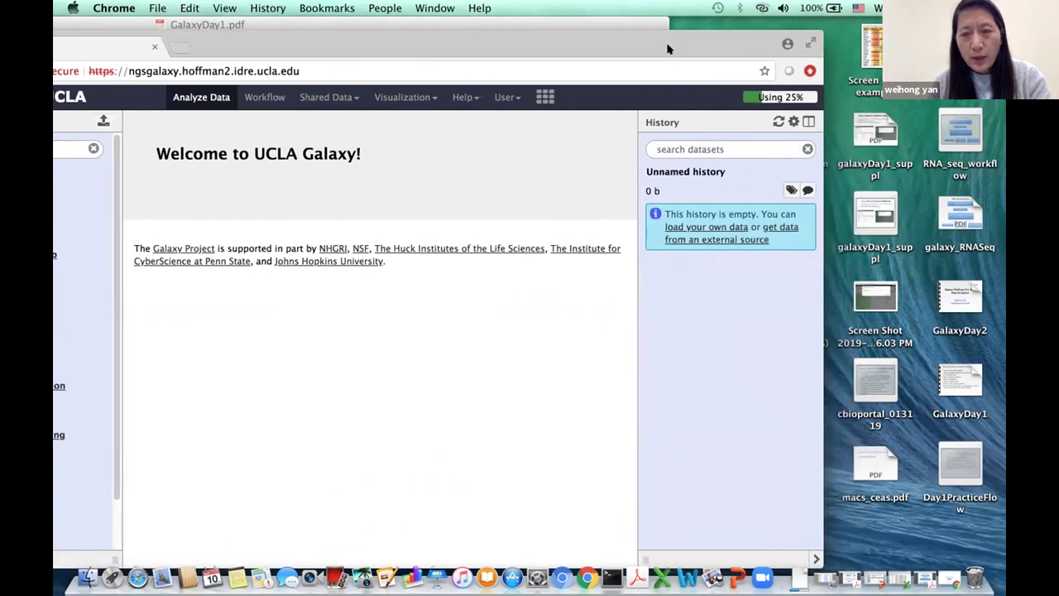
Rename the new, empty history as qc-alignment
{"action": "left_click", "coordinate": [728, 168]}
{"action": "triple_click", "coordinate": [735, 168]}
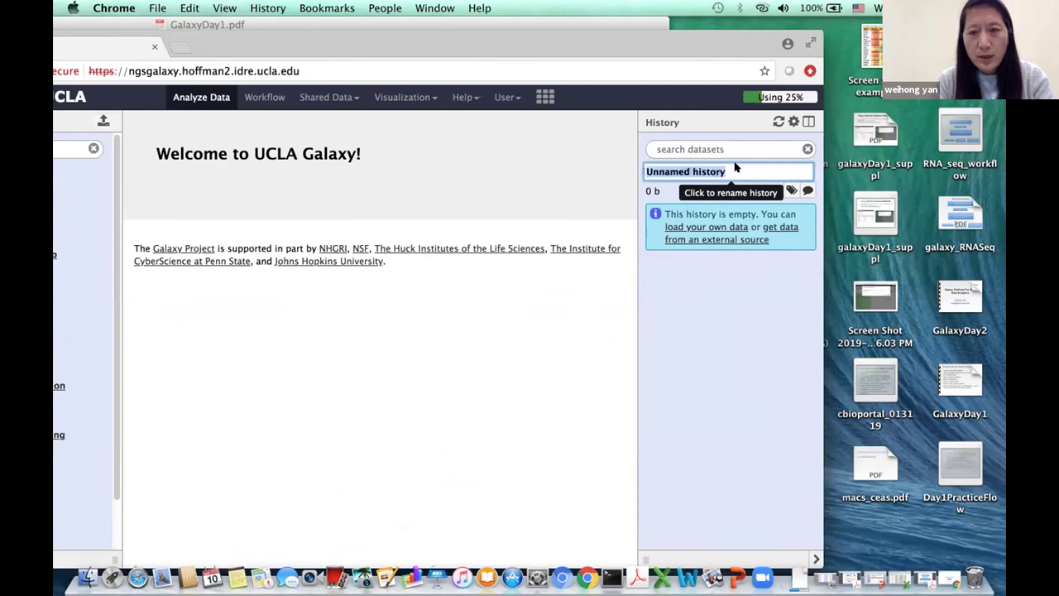
{"action": "type", "text": "qc-"}
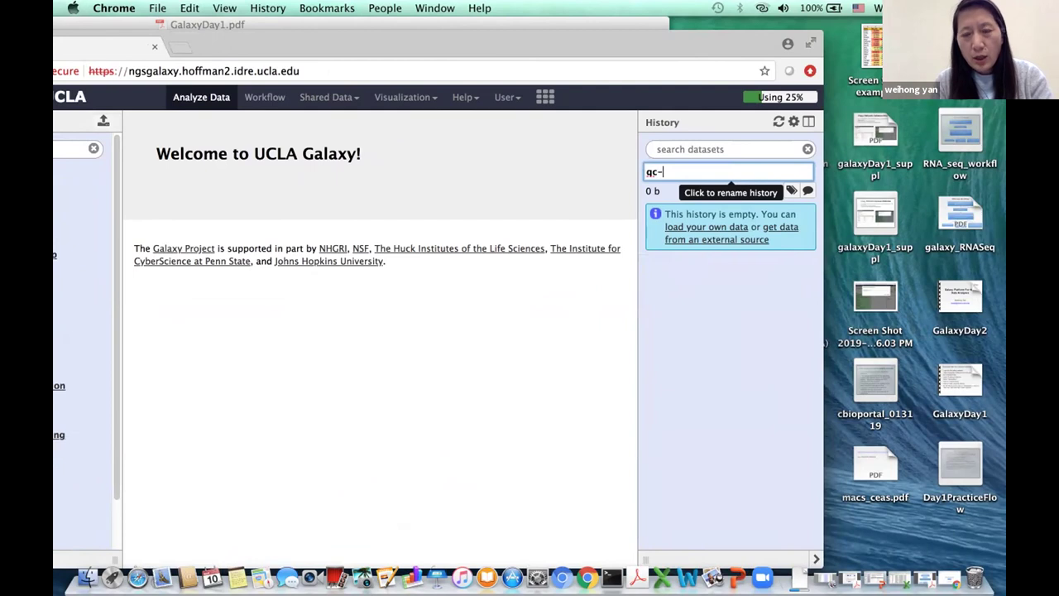
{"action": "type", "text": "alignment"}
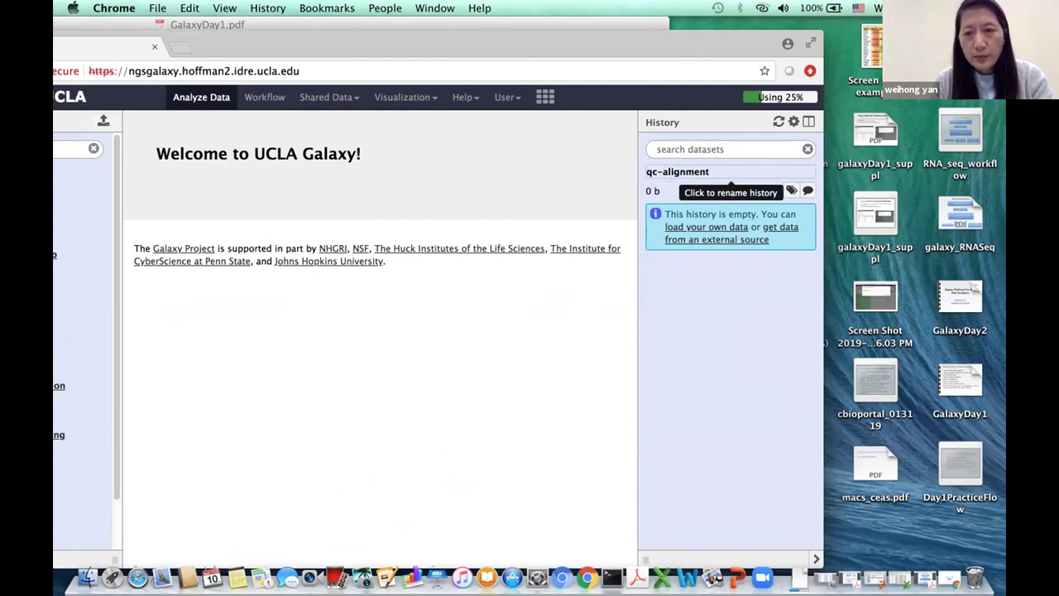
{"action": "key", "text": "Return"}
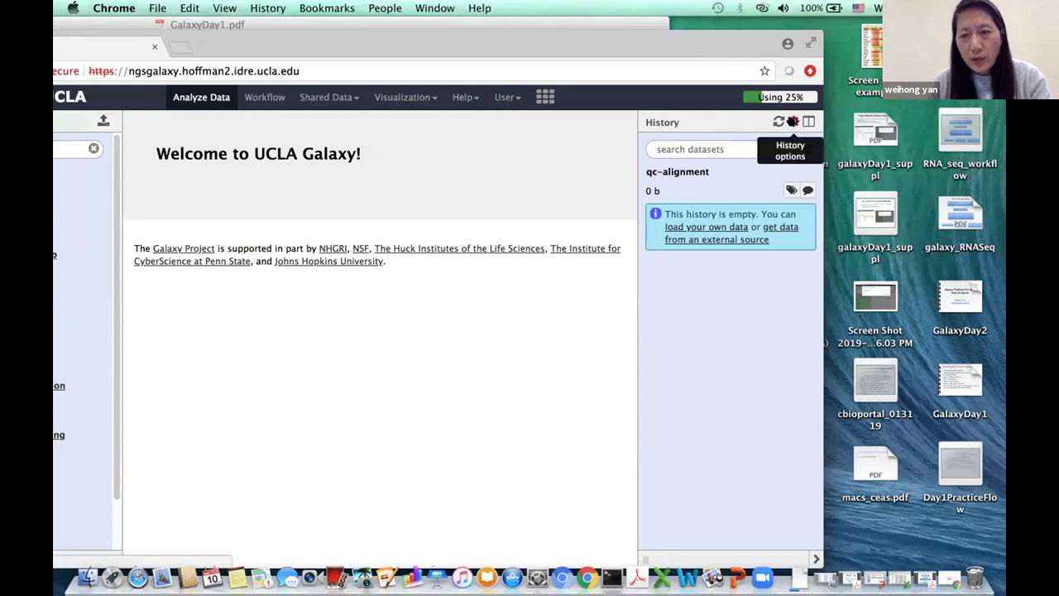
Start copying datasets between histories, with WorkshopDatasets as the source history and readsQC.fastq as the selected dataset
{"action": "left_click", "coordinate": [793, 121]}
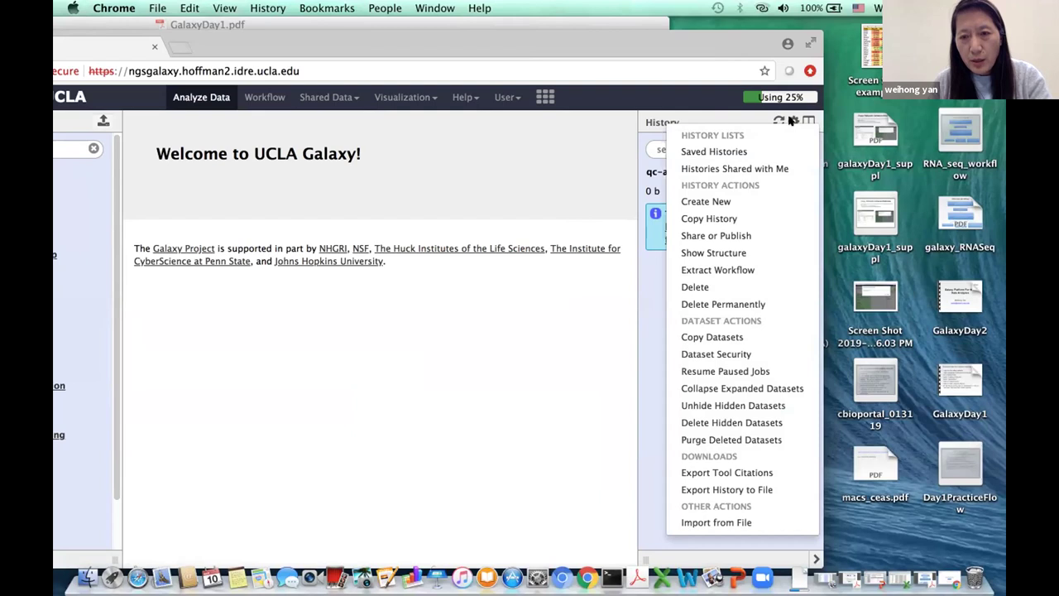
{"action": "left_click", "coordinate": [714, 338]}
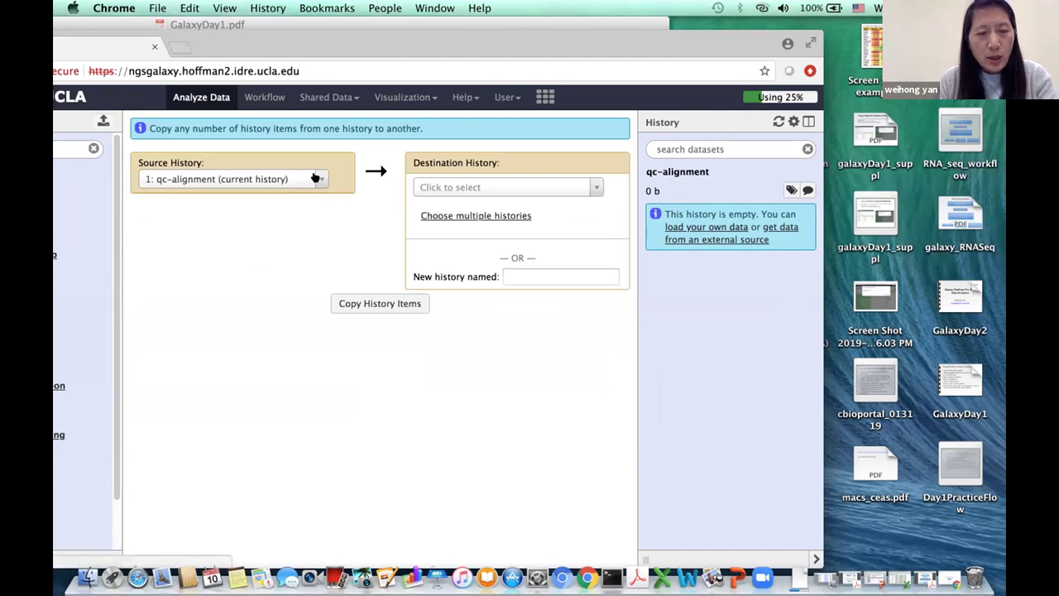
{"action": "left_click_drag", "start_coordinate": [690, 42], "coordinate": [742, 43]}
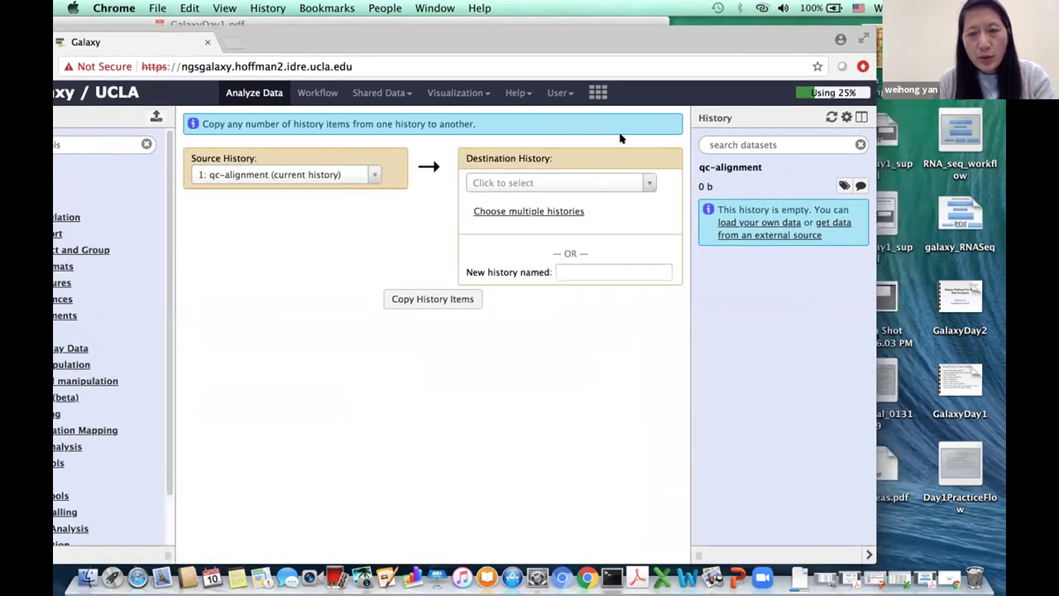
{"action": "left_click", "coordinate": [371, 173]}
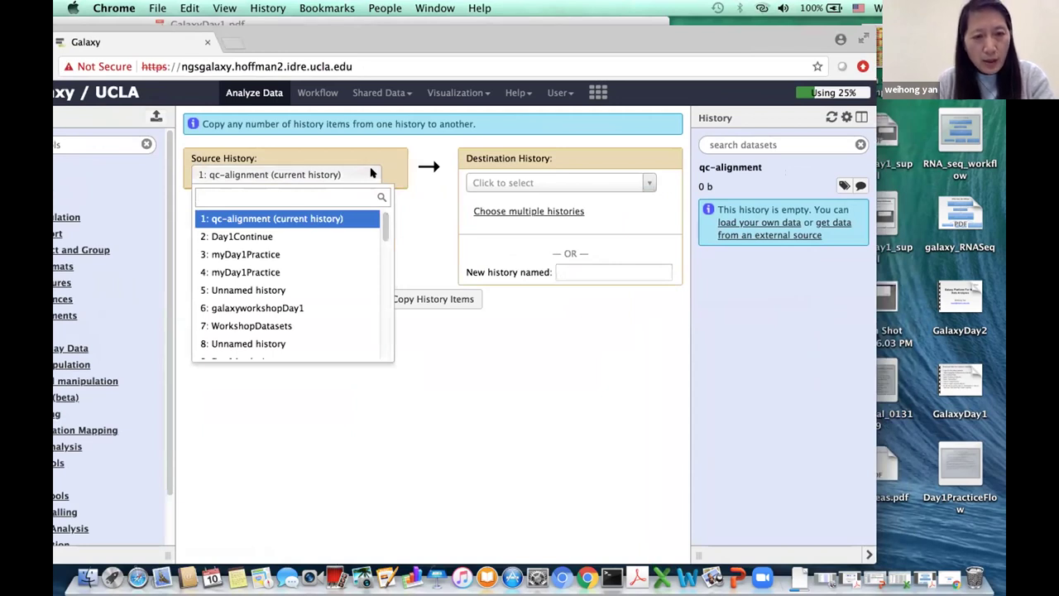
{"action": "left_click", "coordinate": [295, 325]}
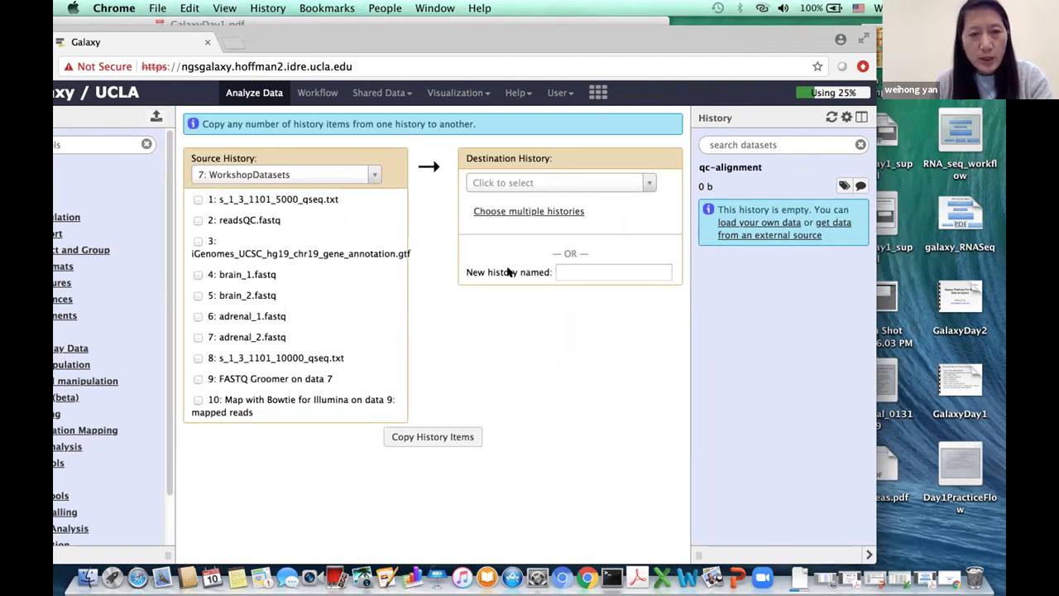
{"action": "left_click", "coordinate": [198, 220]}
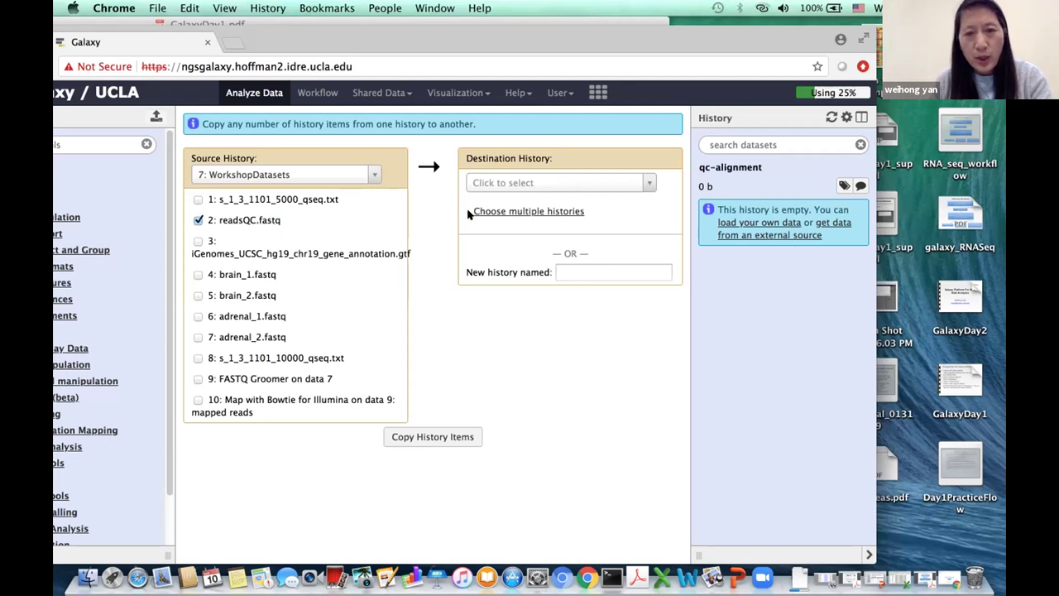
Set qc-alignment as the destination history and copy the selected dataset into it
{"action": "left_click", "coordinate": [647, 181]}
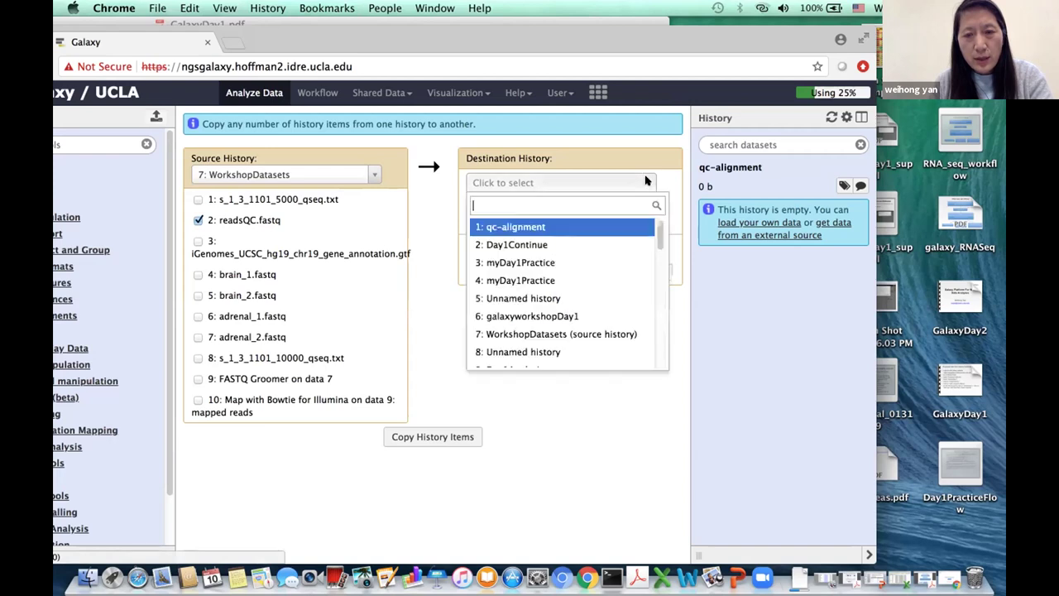
{"action": "left_click", "coordinate": [534, 226]}
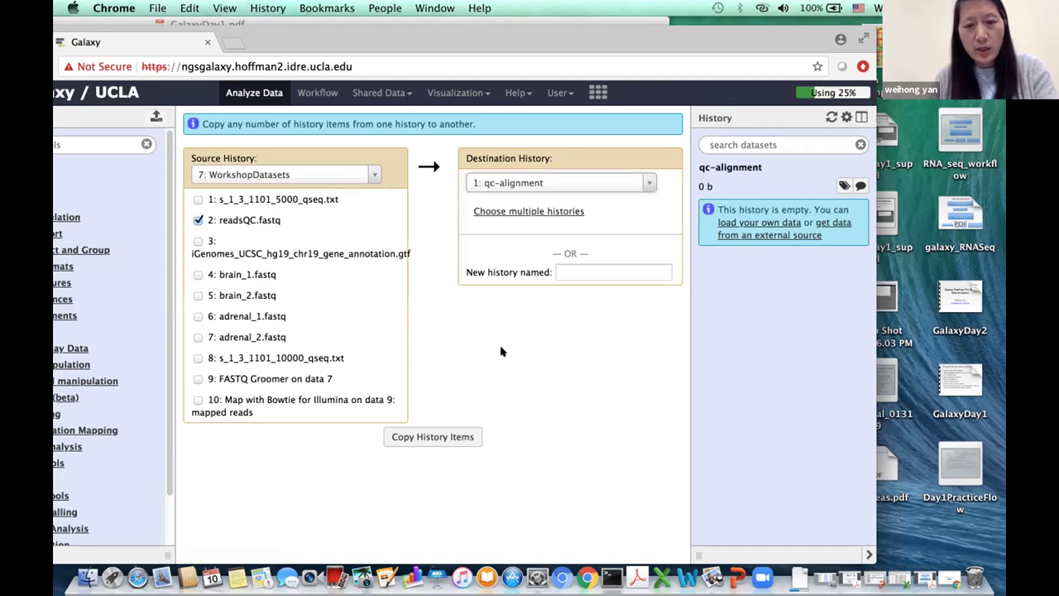
{"action": "left_click", "coordinate": [413, 438]}
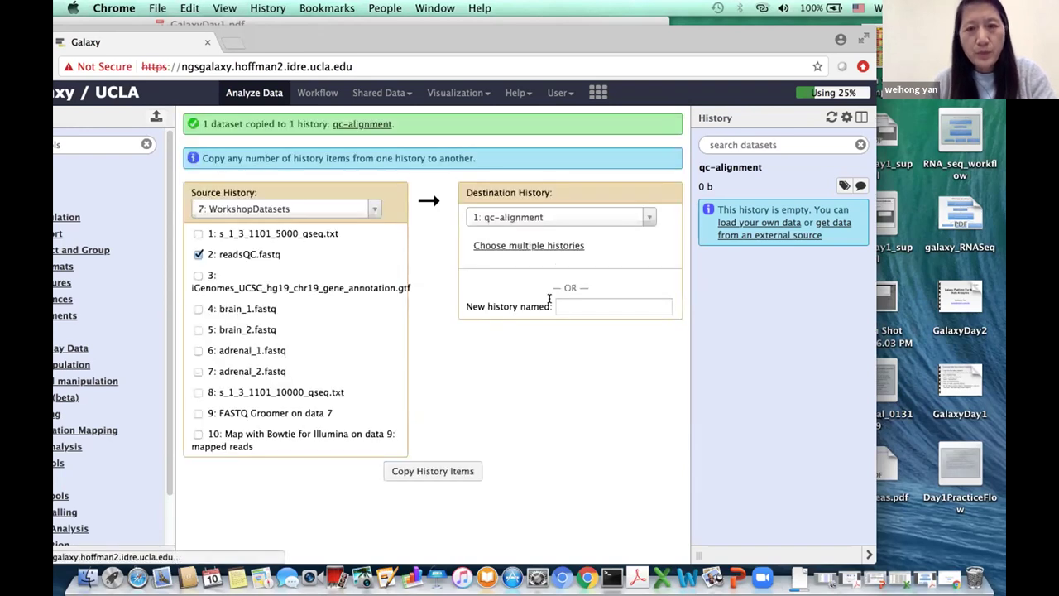
Open the qc-alignment history and expand the details of its readsQC.fastq dataset
{"action": "left_click", "coordinate": [353, 123]}
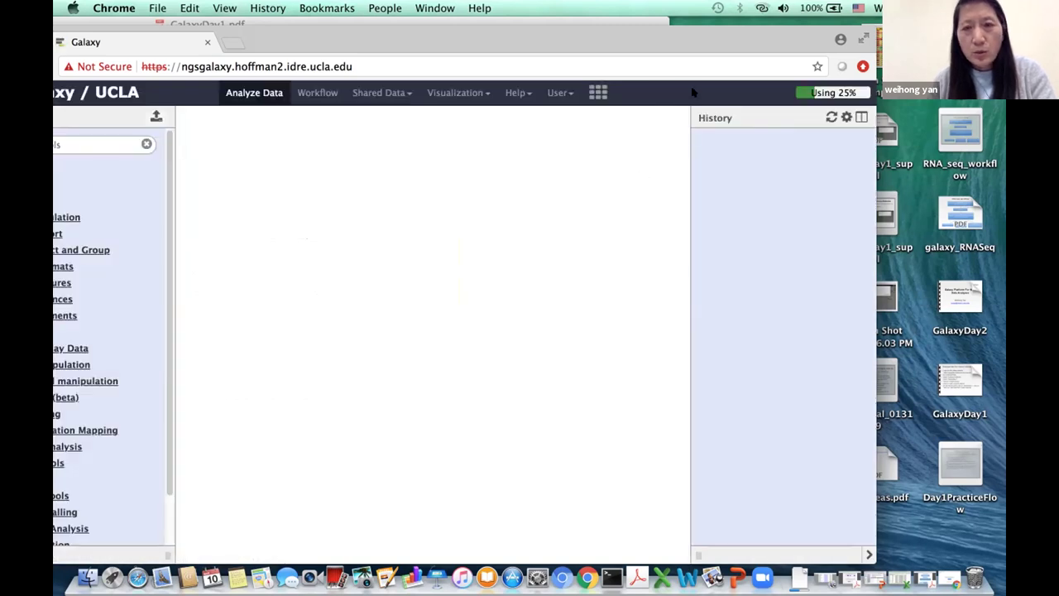
{"action": "left_click_drag", "start_coordinate": [695, 46], "coordinate": [625, 43]}
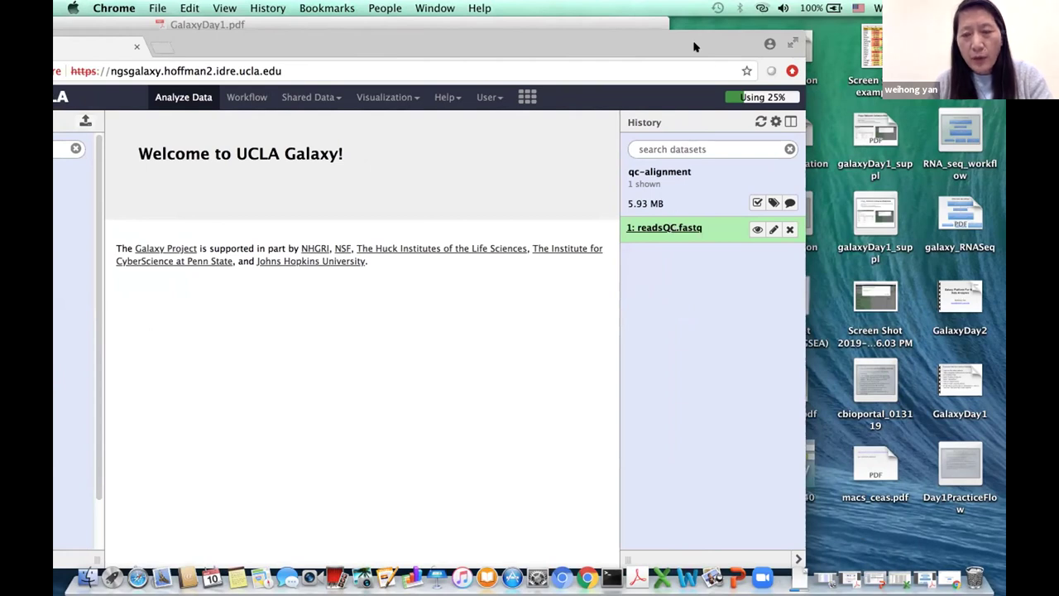
{"action": "left_click", "coordinate": [670, 228]}
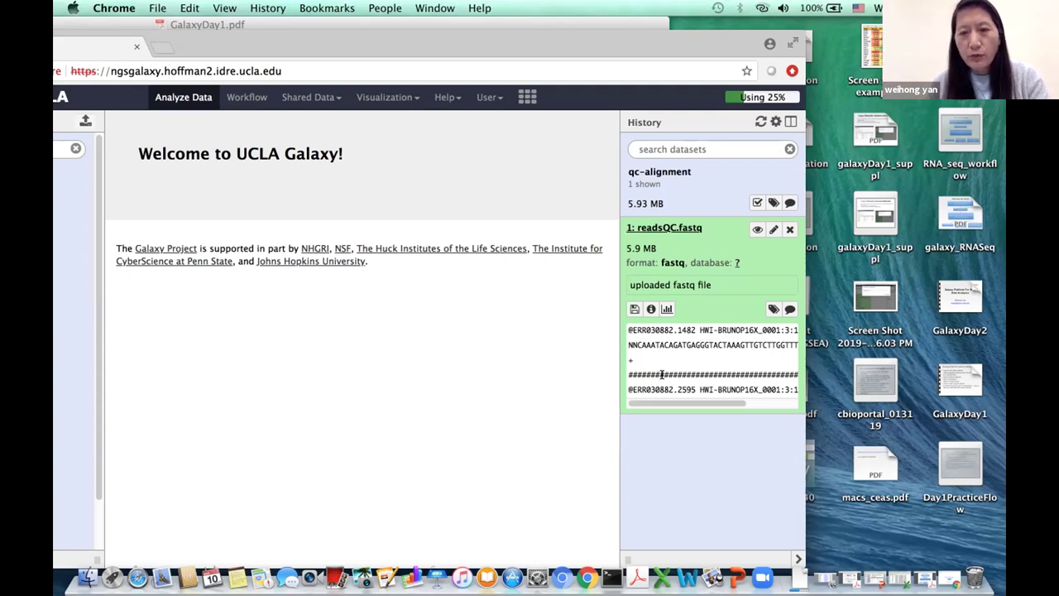
Search the tools for "groomer" and open the FASTQ Groomer tool
{"action": "left_click_drag", "start_coordinate": [534, 54], "coordinate": [854, 23]}
{"action": "left_click_drag", "start_coordinate": [776, 24], "coordinate": [662, 24]}
{"action": "left_click", "coordinate": [215, 133]}
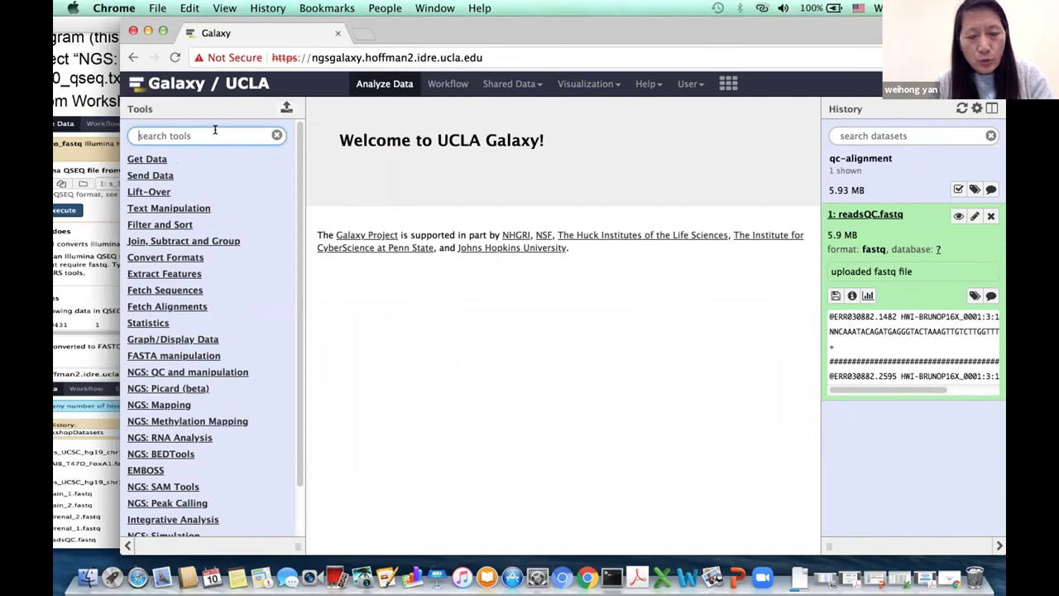
{"action": "type", "text": "groomer"}
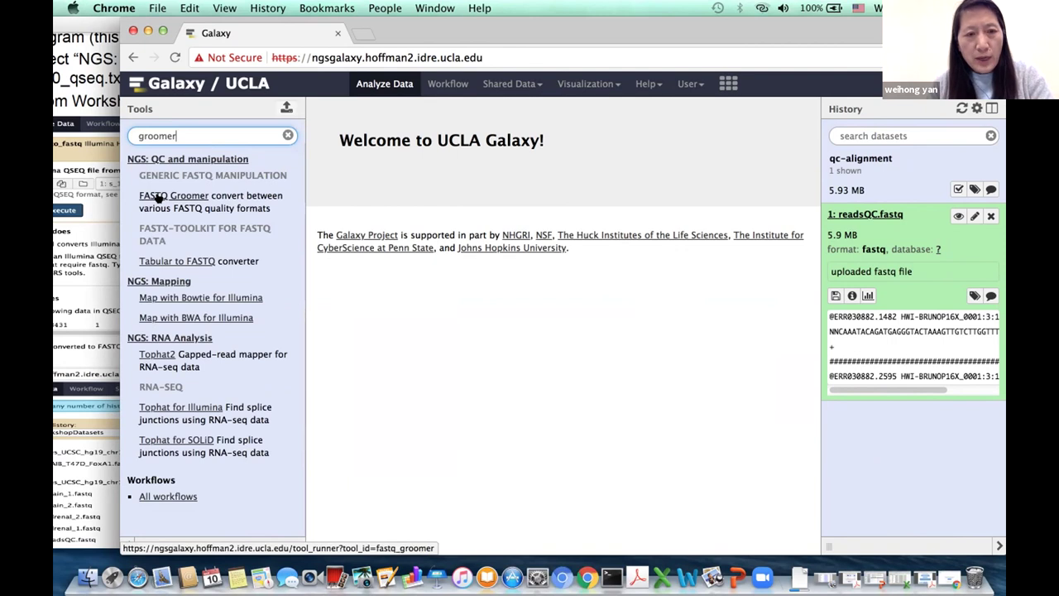
{"action": "left_click", "coordinate": [158, 196]}
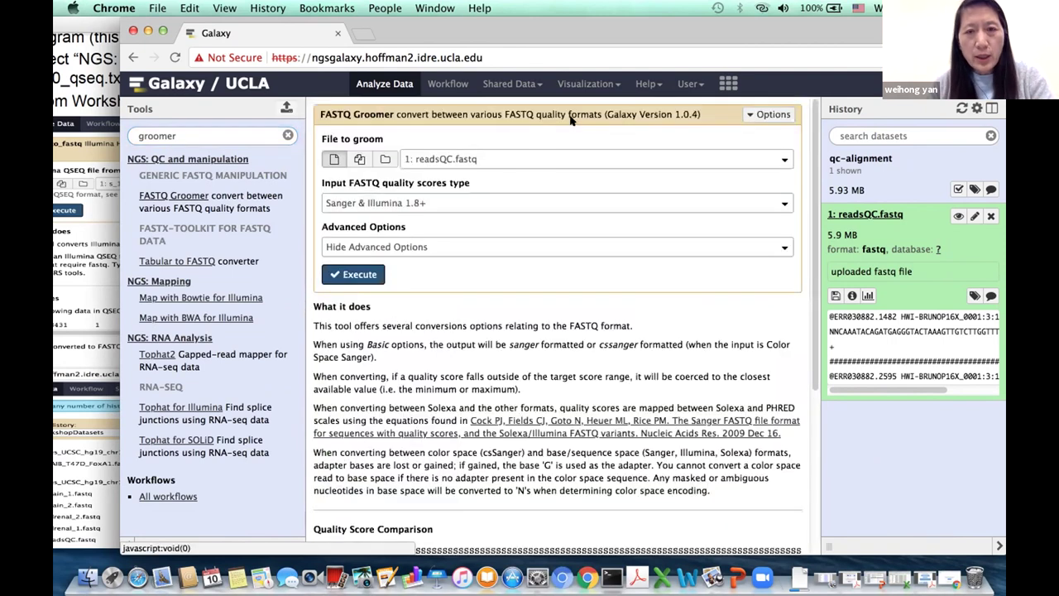
Choose Sanger & Illumina 1.8+ as the input FASTQ quality scores type in FASTQ Groomer
{"action": "left_click_drag", "start_coordinate": [660, 44], "coordinate": [559, 60]}
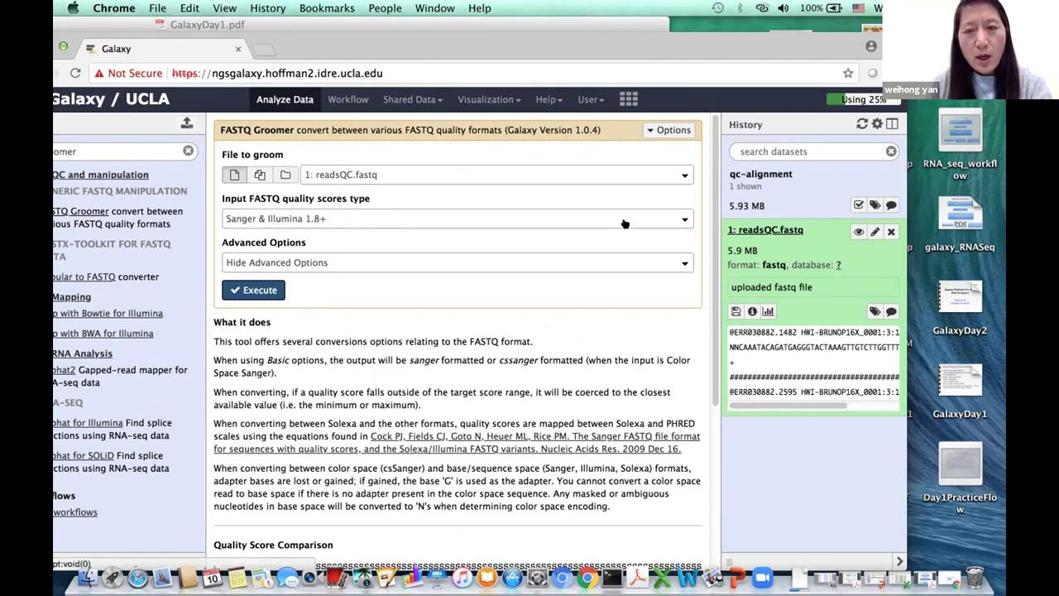
{"action": "left_click", "coordinate": [683, 219]}
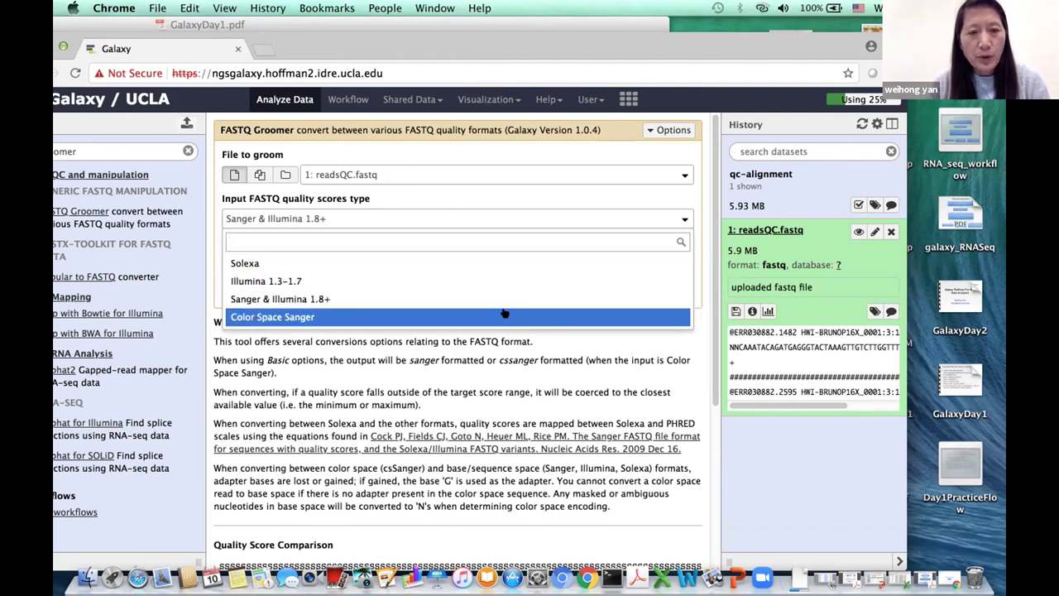
{"action": "left_click", "coordinate": [401, 299]}
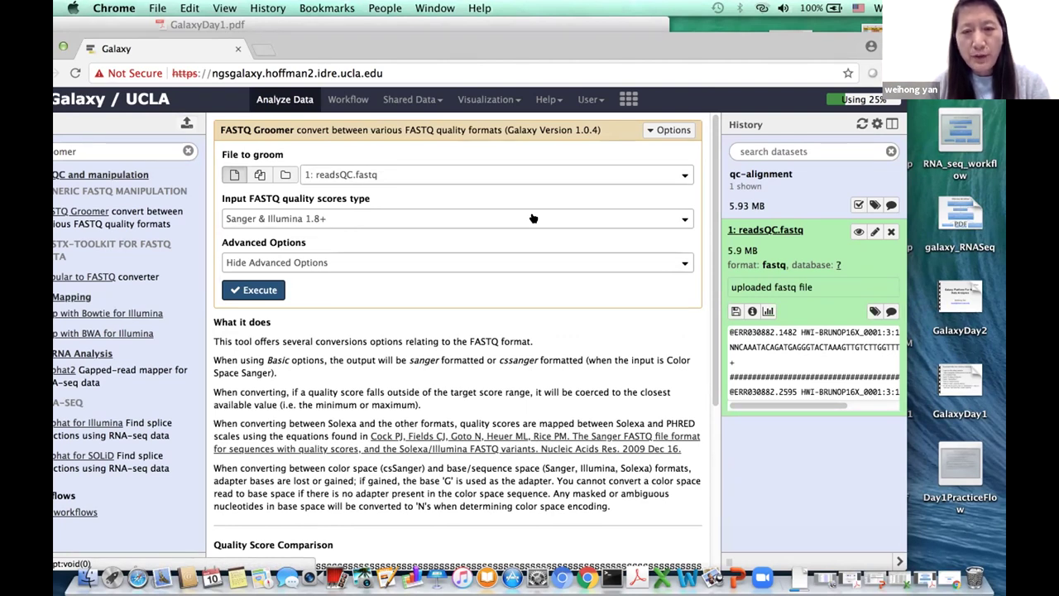
Run FASTQ Groomer on readsQC.fastq with the advanced options hidden and expand the details of the groomed dataset
{"action": "left_click", "coordinate": [681, 262]}
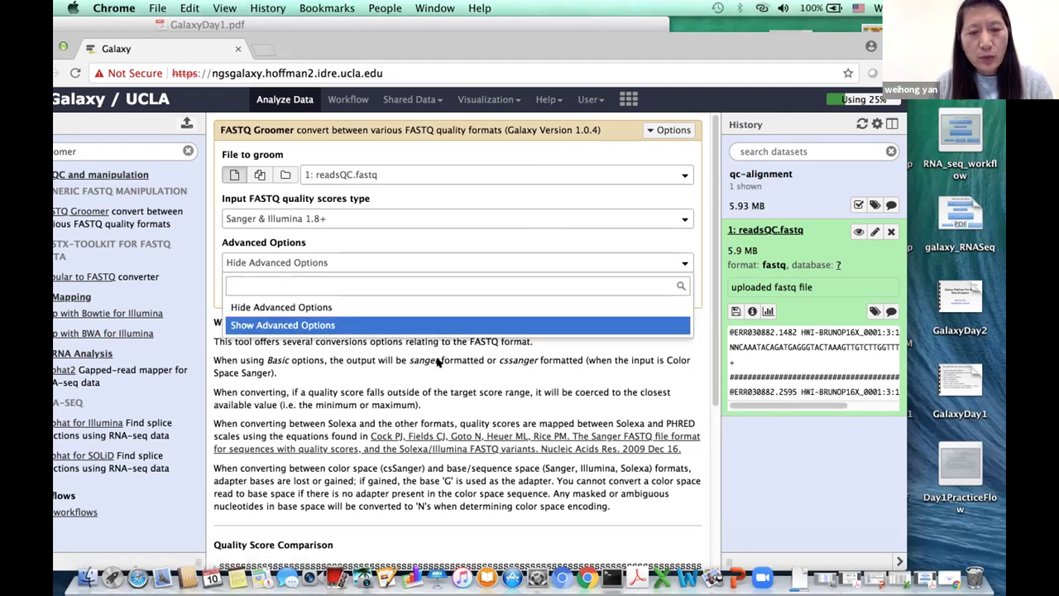
{"action": "left_click", "coordinate": [550, 346]}
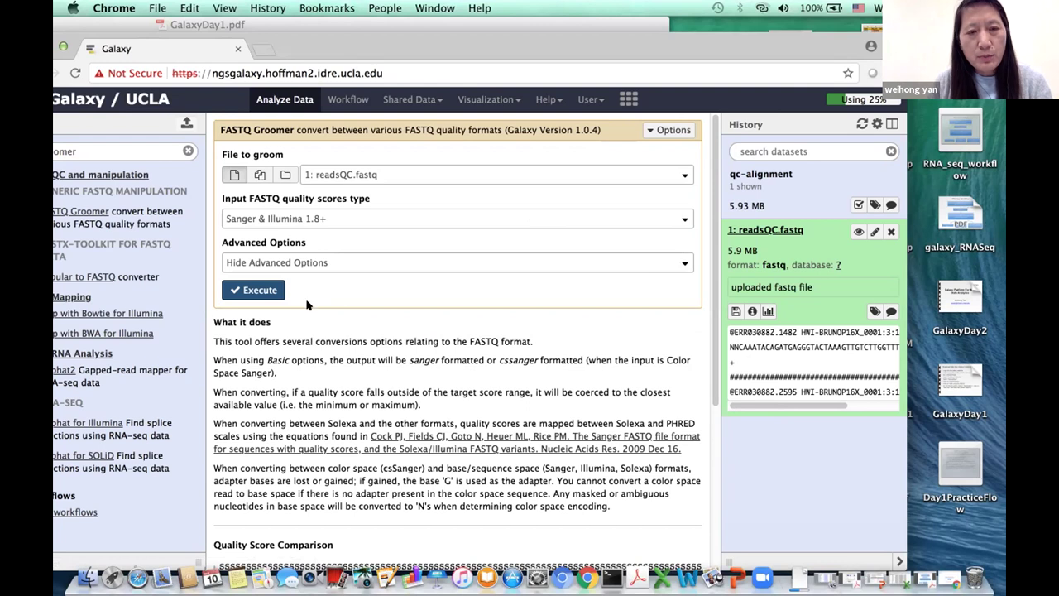
{"action": "left_click", "coordinate": [250, 290]}
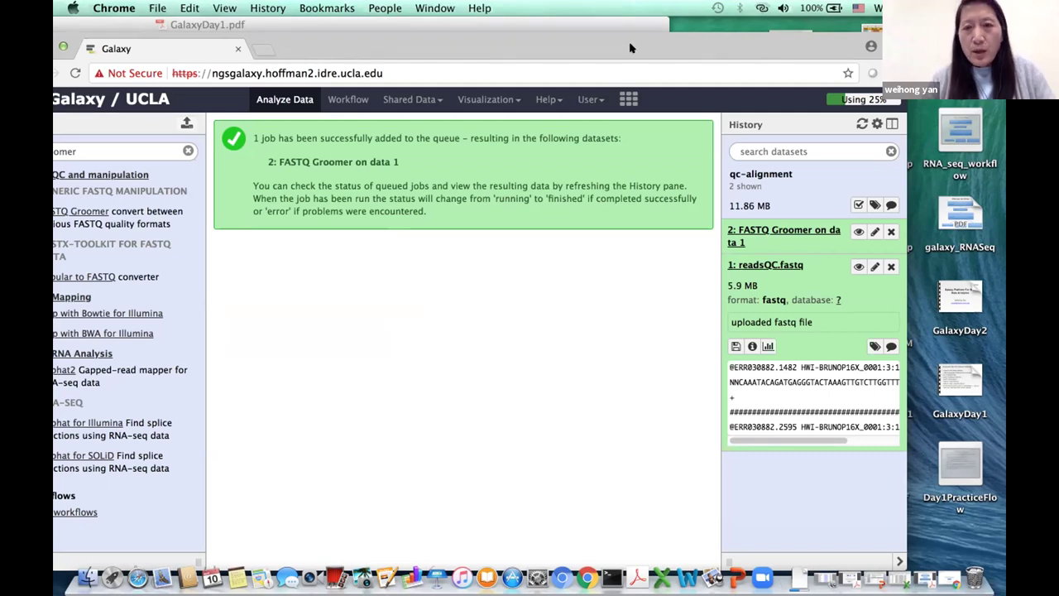
{"action": "left_click_drag", "start_coordinate": [596, 47], "coordinate": [523, 40]}
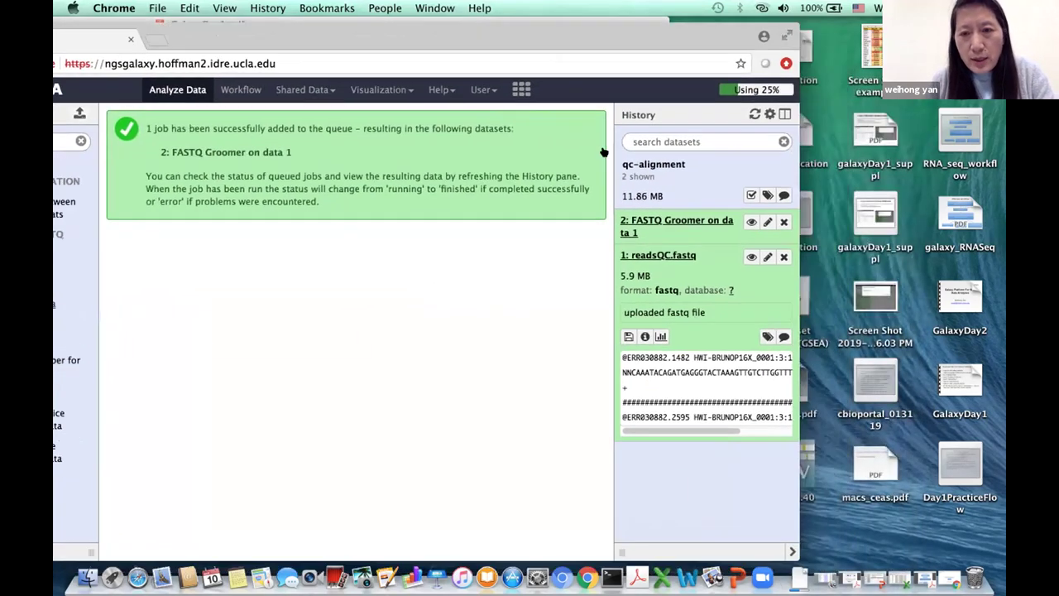
{"action": "left_click", "coordinate": [651, 221]}
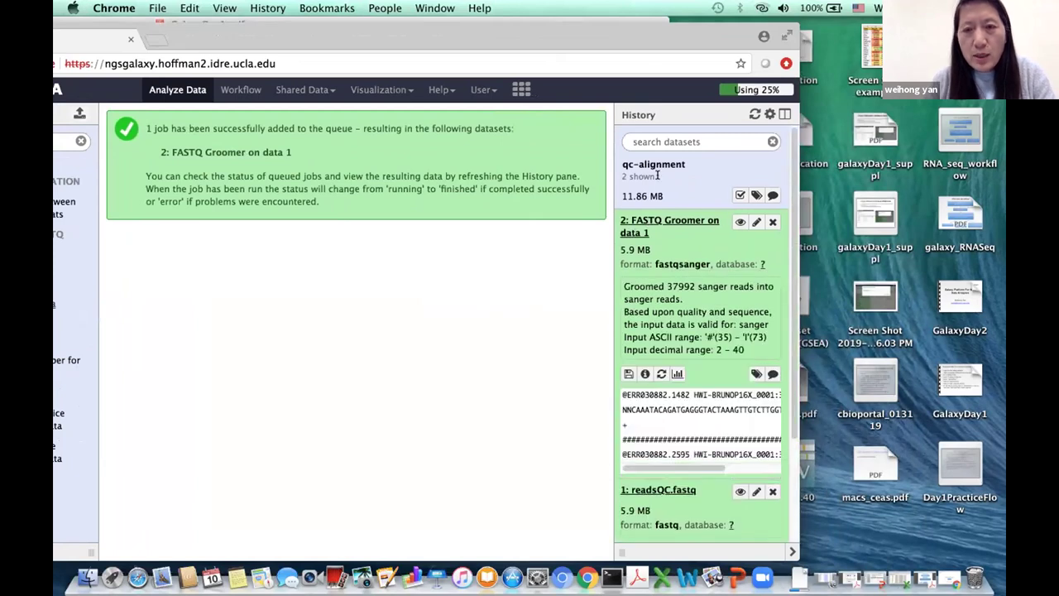
Search the tools for "fastqc" and open the Fastqc: Fastqc QC tool
{"action": "left_click_drag", "start_coordinate": [670, 46], "coordinate": [862, 48]}
{"action": "double_click", "coordinate": [189, 142]}
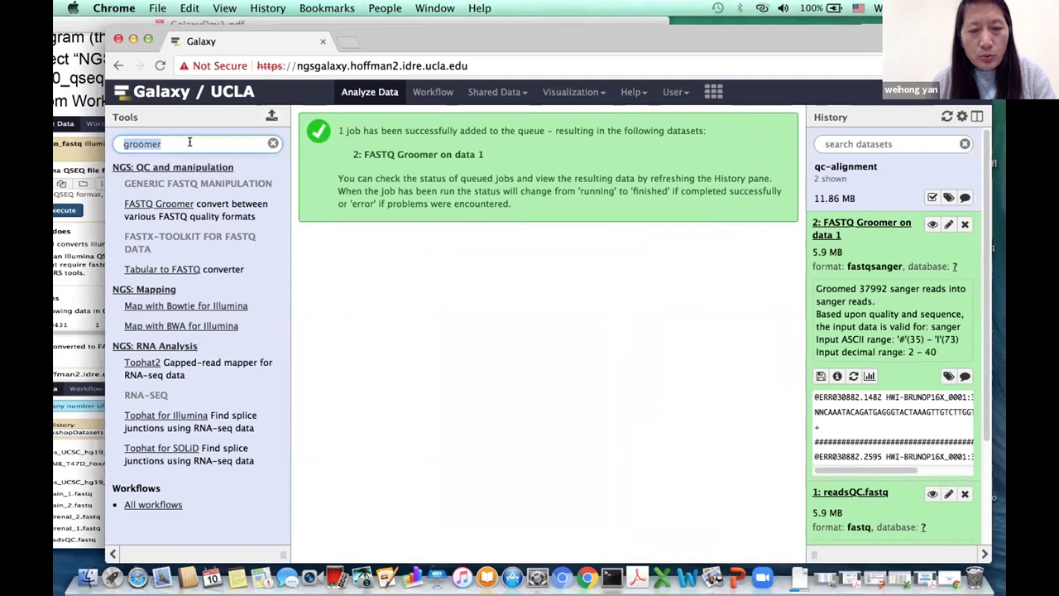
{"action": "key", "text": "BackSpace"}
{"action": "type", "text": "fast"}
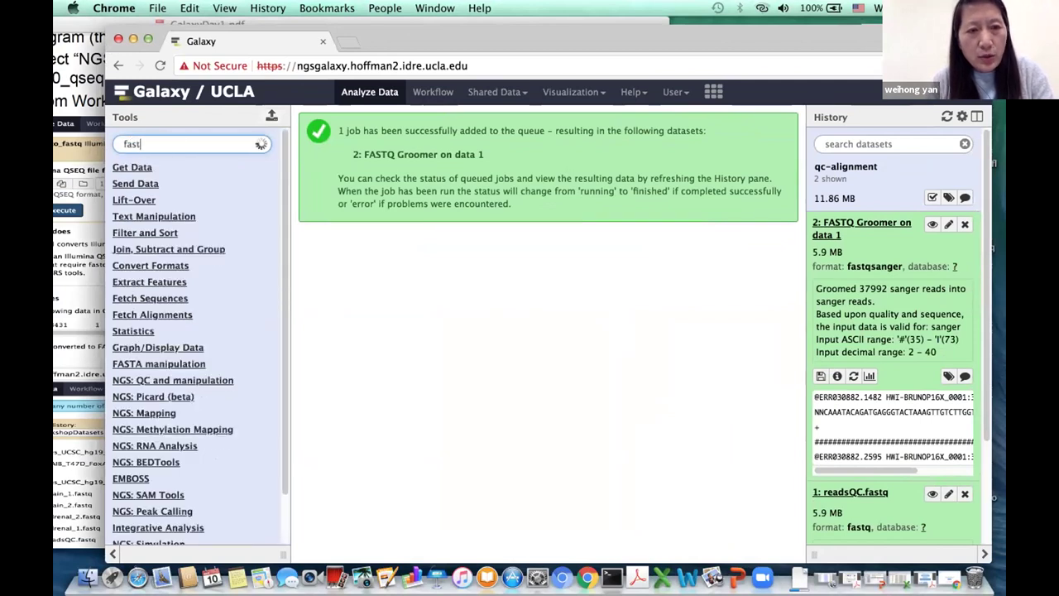
{"action": "type", "text": "qc"}
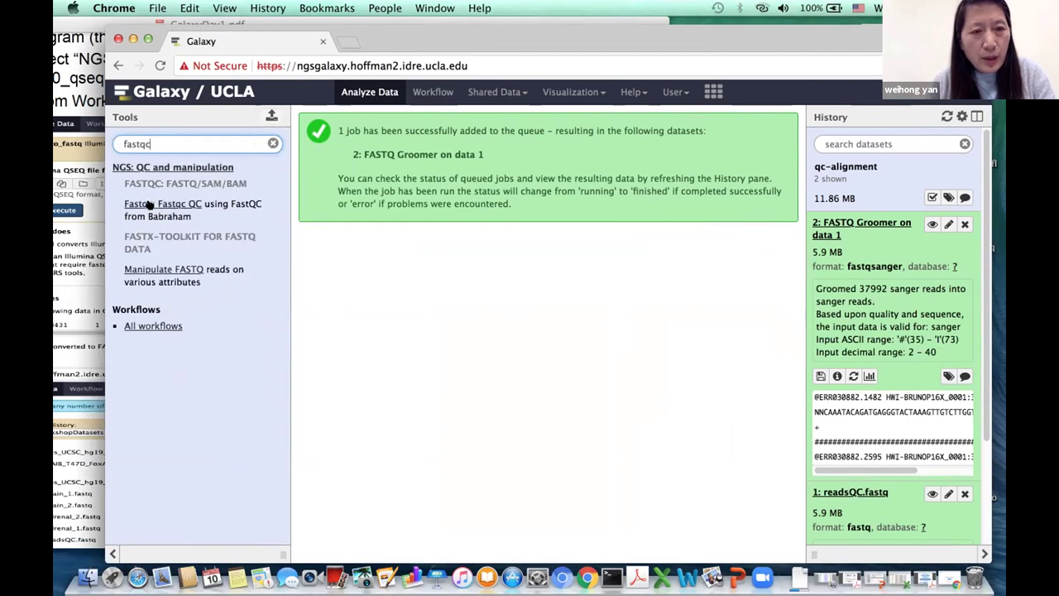
{"action": "left_click", "coordinate": [147, 204]}
Run FastQC on the FASTQ Groomer output without a contaminant list and expand the details of its HTML dataset
{"action": "left_click_drag", "start_coordinate": [713, 44], "coordinate": [615, 40]}
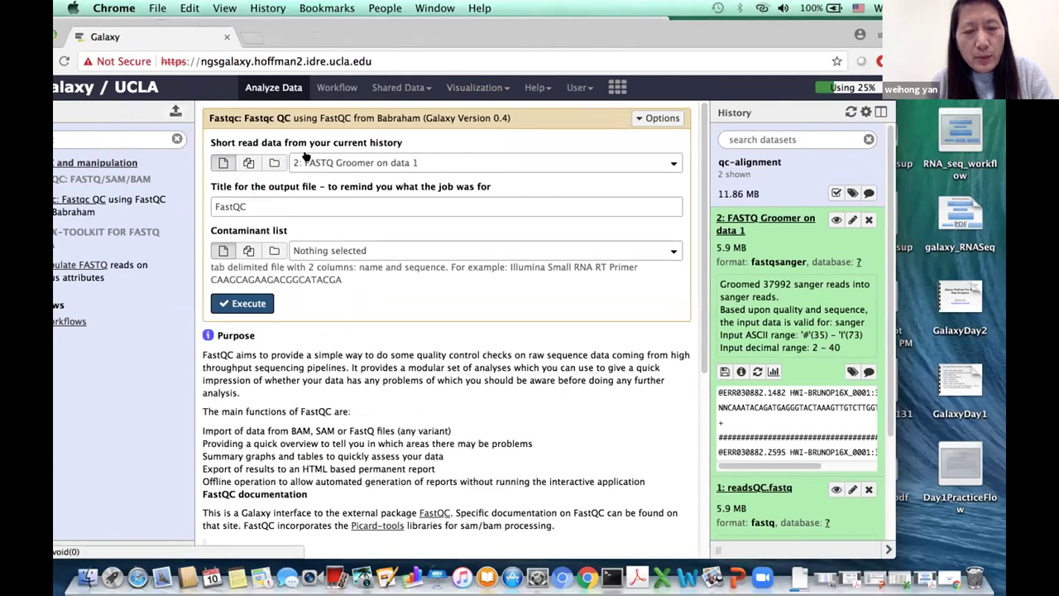
{"action": "left_click", "coordinate": [245, 304]}
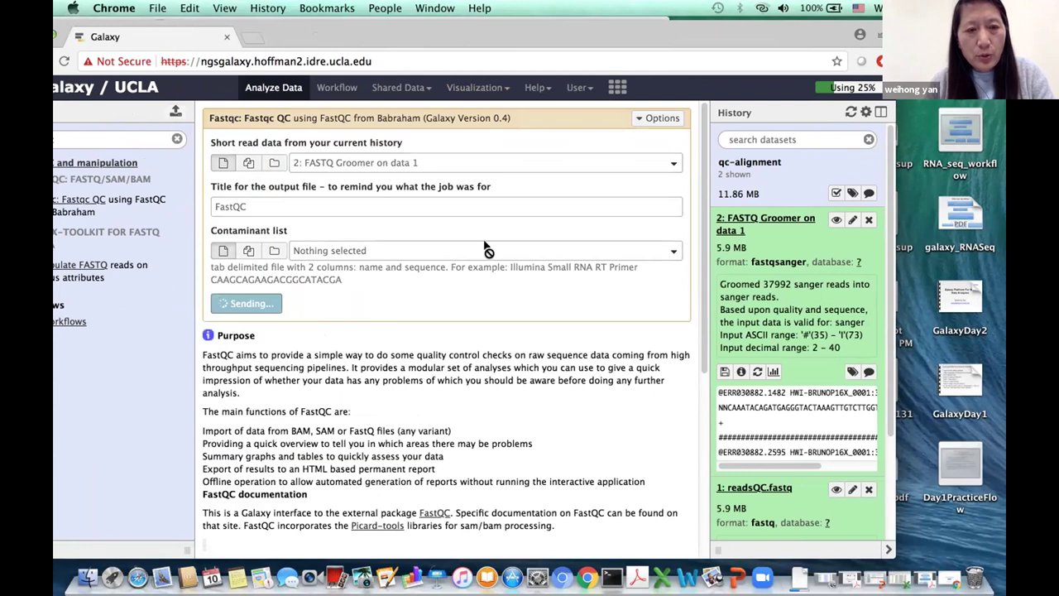
{"action": "left_click_drag", "start_coordinate": [693, 41], "coordinate": [599, 54]}
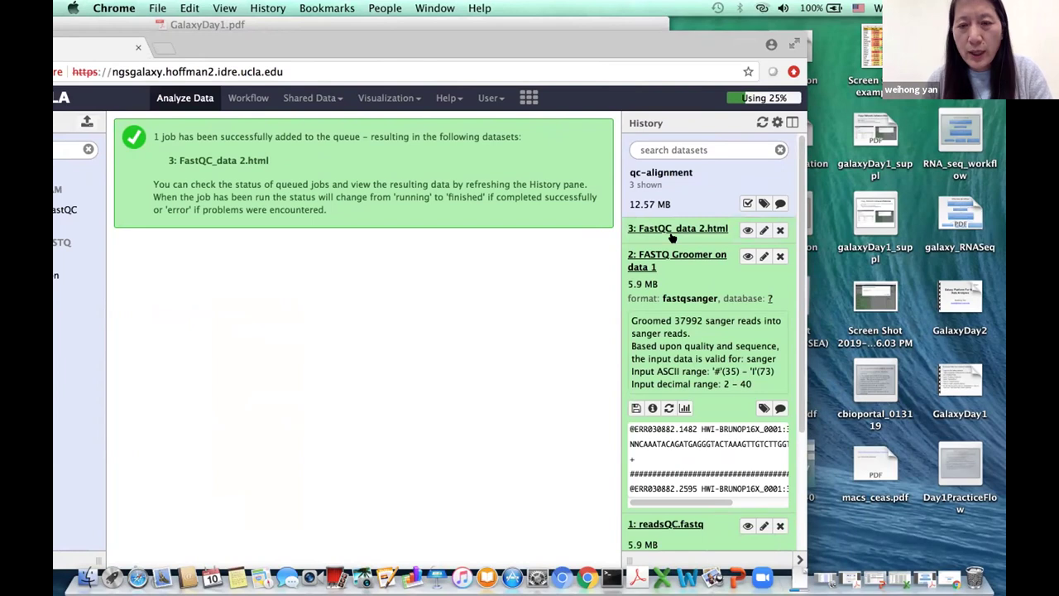
{"action": "left_click", "coordinate": [696, 228]}
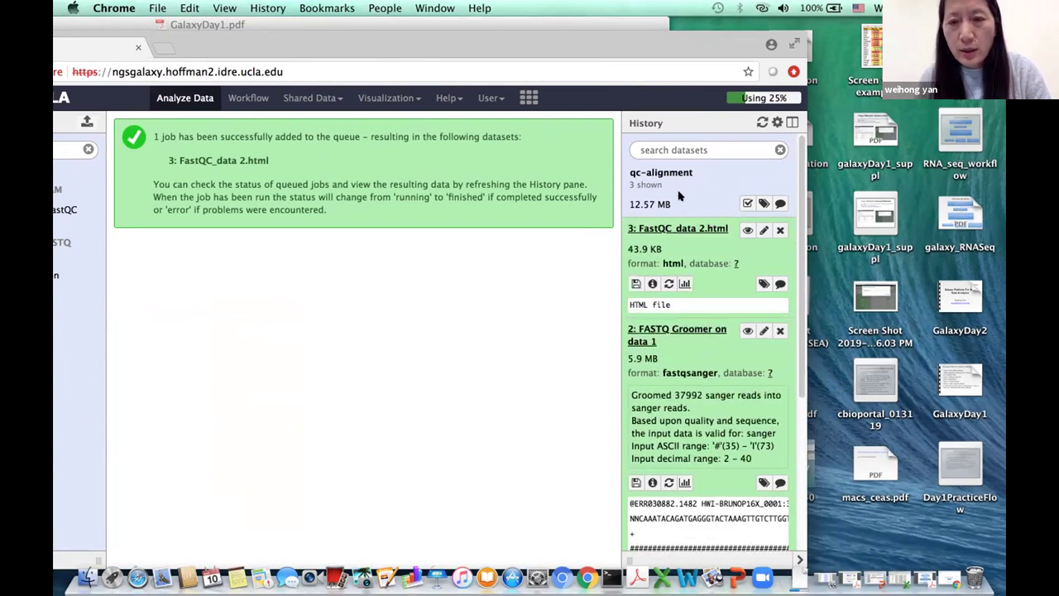
View the FastQC report and examine its Per base sequence quality plot
{"action": "left_click", "coordinate": [746, 228]}
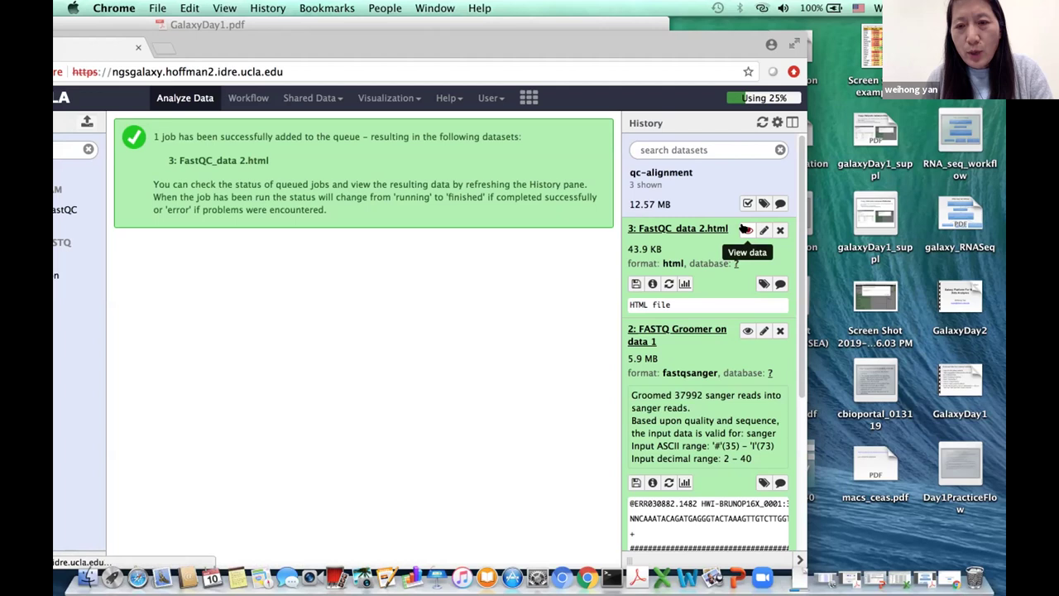
{"action": "left_click_drag", "start_coordinate": [458, 34], "coordinate": [476, 37]}
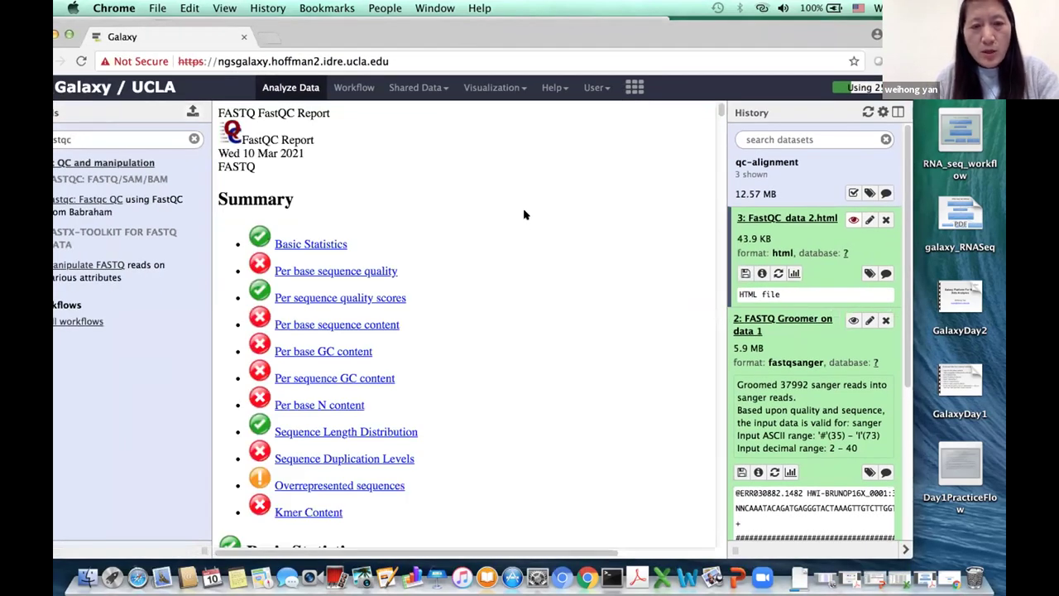
{"action": "scroll", "coordinate": [524, 215], "scroll_direction": "down", "scroll_amount": 1}
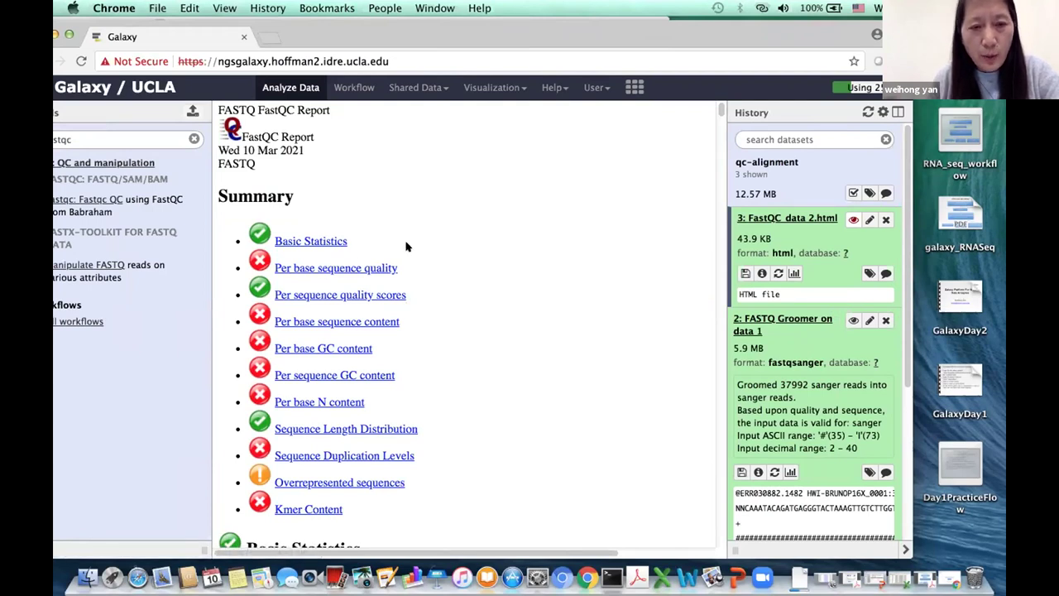
{"action": "left_click", "coordinate": [366, 268]}
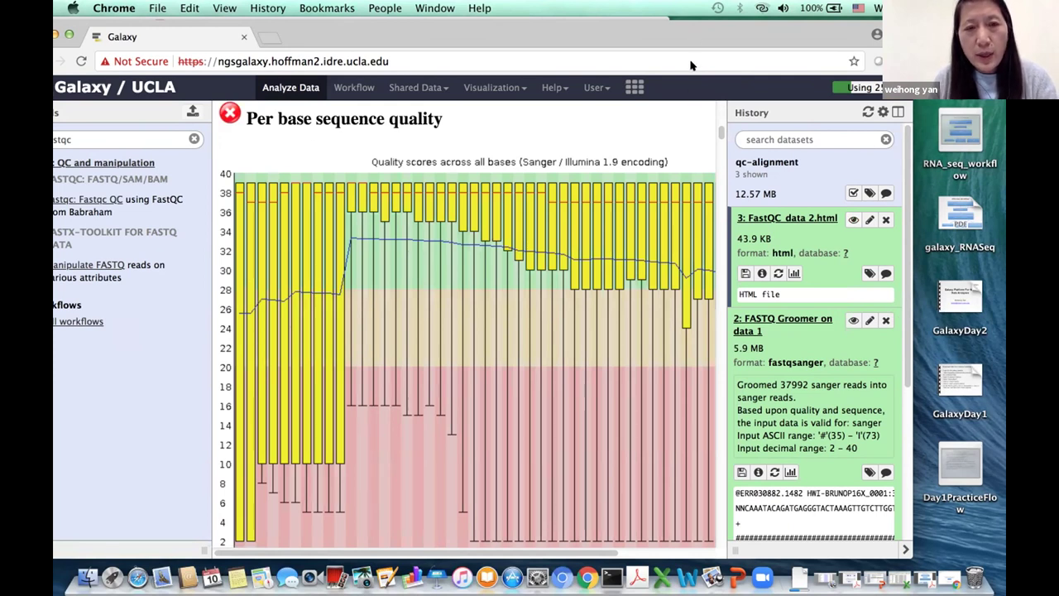
{"action": "left_click_drag", "start_coordinate": [697, 37], "coordinate": [691, 79]}
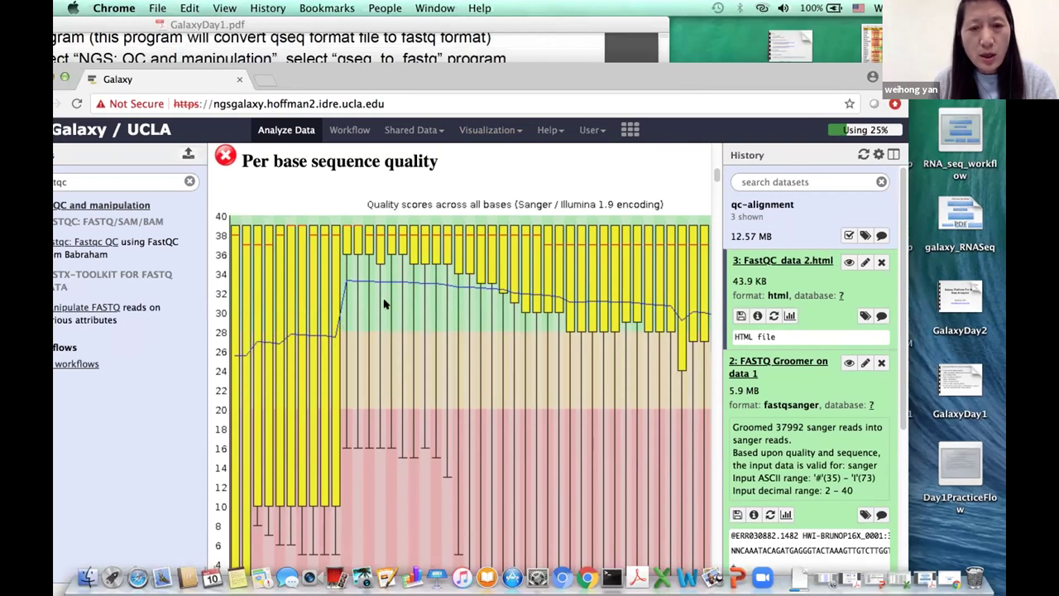
{"action": "scroll", "coordinate": [487, 345], "scroll_direction": "down", "scroll_amount": 3}
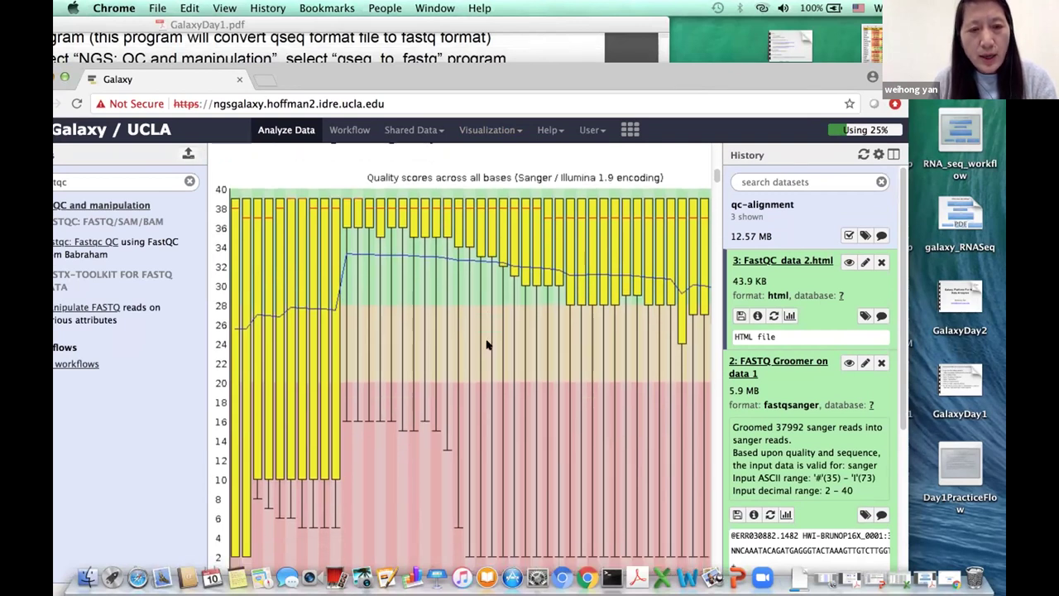
{"action": "scroll", "coordinate": [486, 345], "scroll_direction": "down", "scroll_amount": 1}
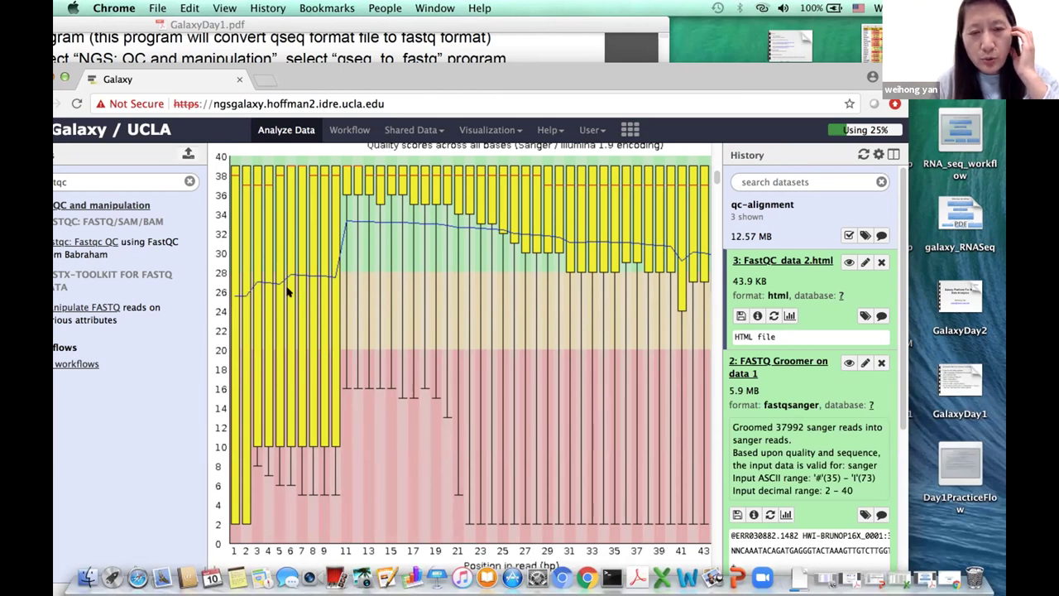
Examine the sequence quality scores, base sequence content, GC content and per base N content plots in the FastQC report
{"action": "scroll", "coordinate": [412, 356], "scroll_direction": "down", "scroll_amount": 5}
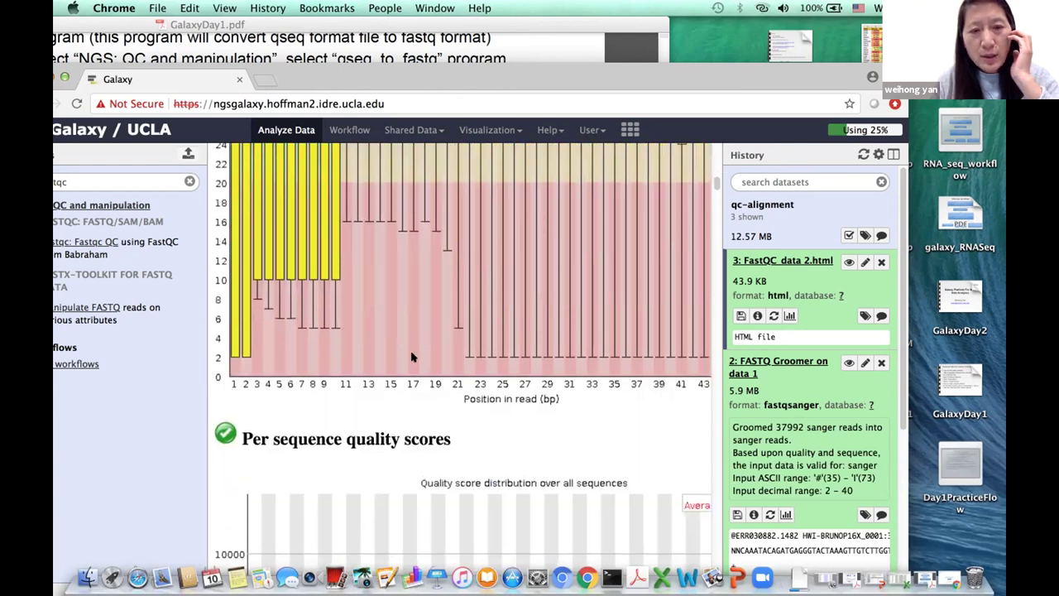
{"action": "scroll", "coordinate": [413, 356], "scroll_direction": "down", "scroll_amount": 10}
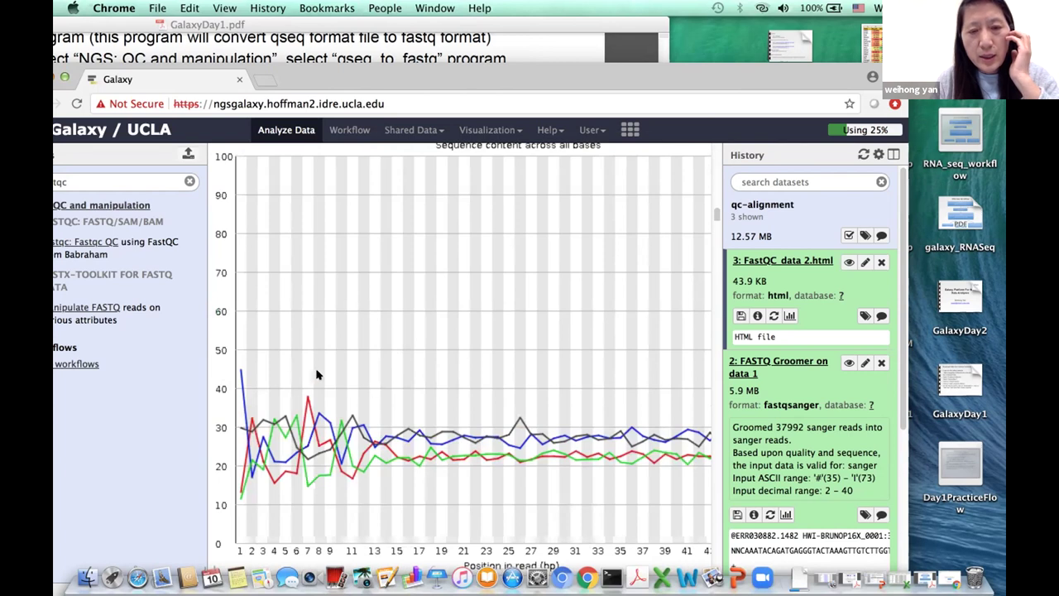
{"action": "scroll", "coordinate": [289, 361], "scroll_direction": "down", "scroll_amount": 3}
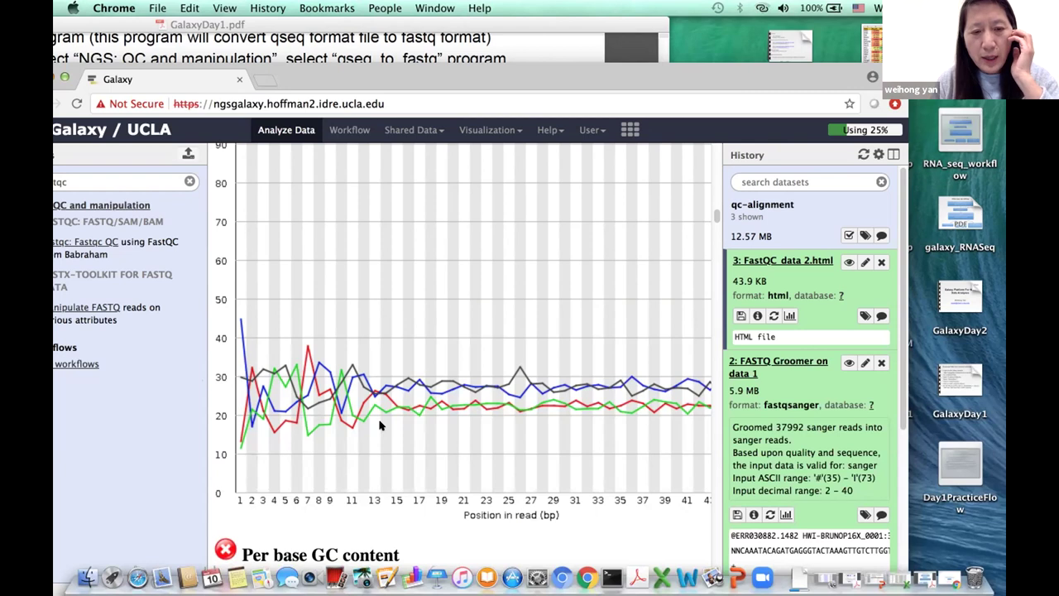
{"action": "scroll", "coordinate": [382, 430], "scroll_direction": "down", "scroll_amount": 3}
{"action": "scroll", "coordinate": [380, 426], "scroll_direction": "down", "scroll_amount": 9}
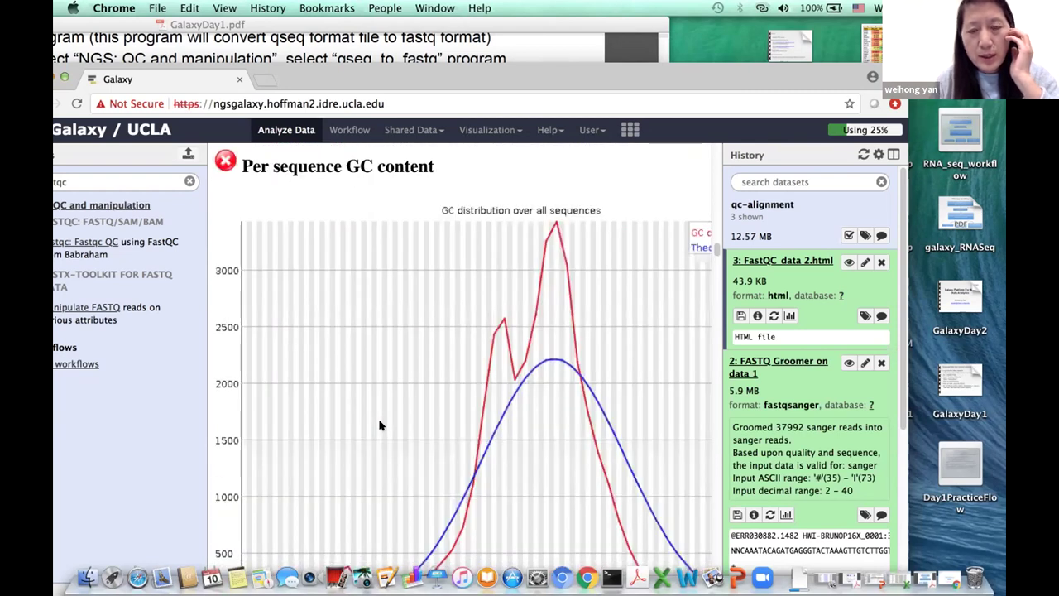
{"action": "scroll", "coordinate": [379, 425], "scroll_direction": "down", "scroll_amount": 2}
{"action": "scroll", "coordinate": [380, 425], "scroll_direction": "down", "scroll_amount": 5}
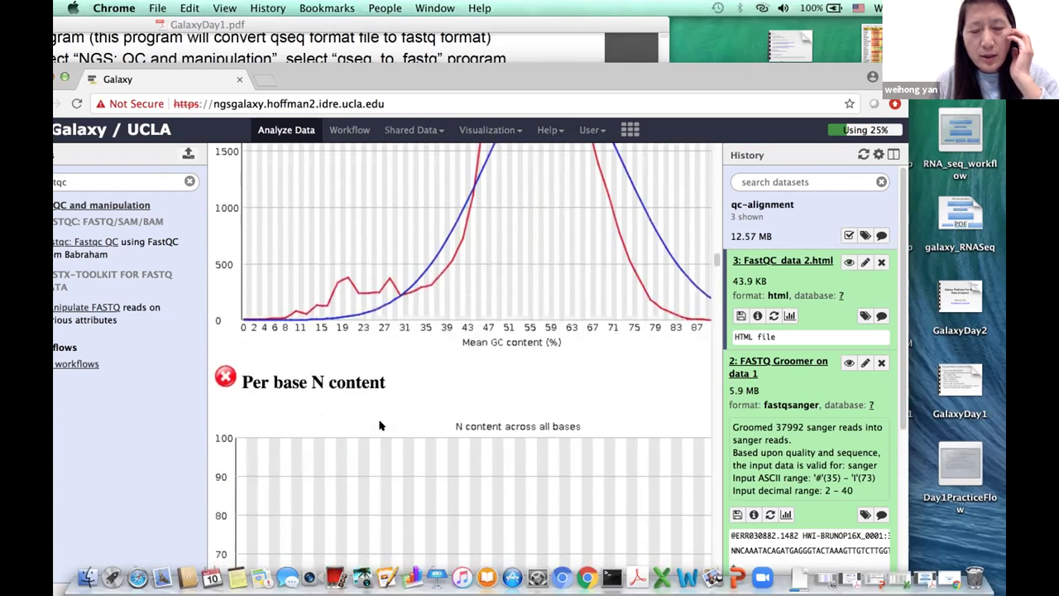
{"action": "scroll", "coordinate": [380, 426], "scroll_direction": "down", "scroll_amount": 8}
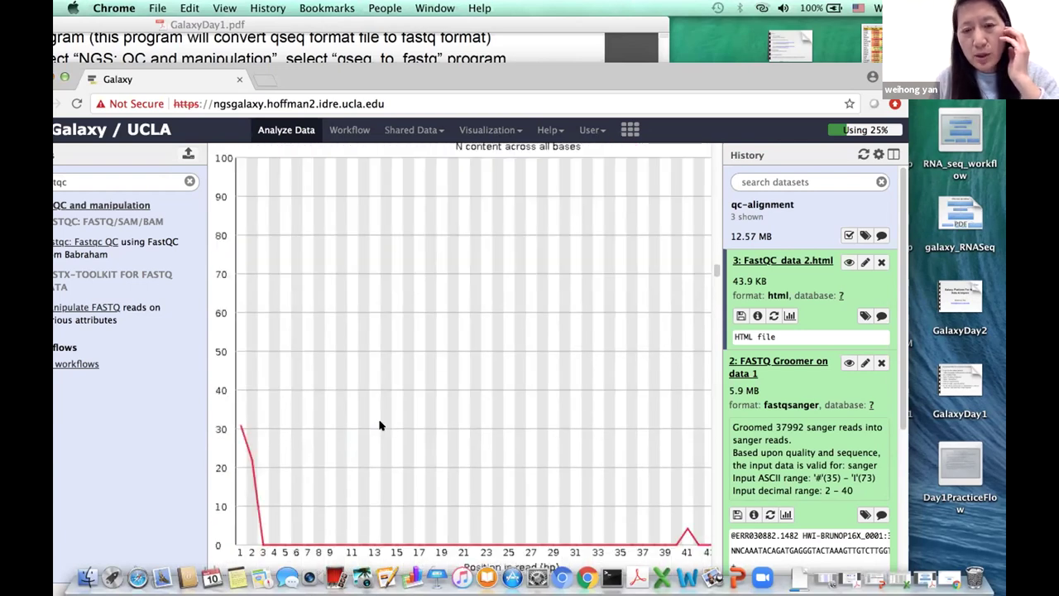
Examine the Sequence Duplication Levels plot and the Overrepresented sequences table in the FastQC report
{"action": "scroll", "coordinate": [379, 425], "scroll_direction": "down", "scroll_amount": 10}
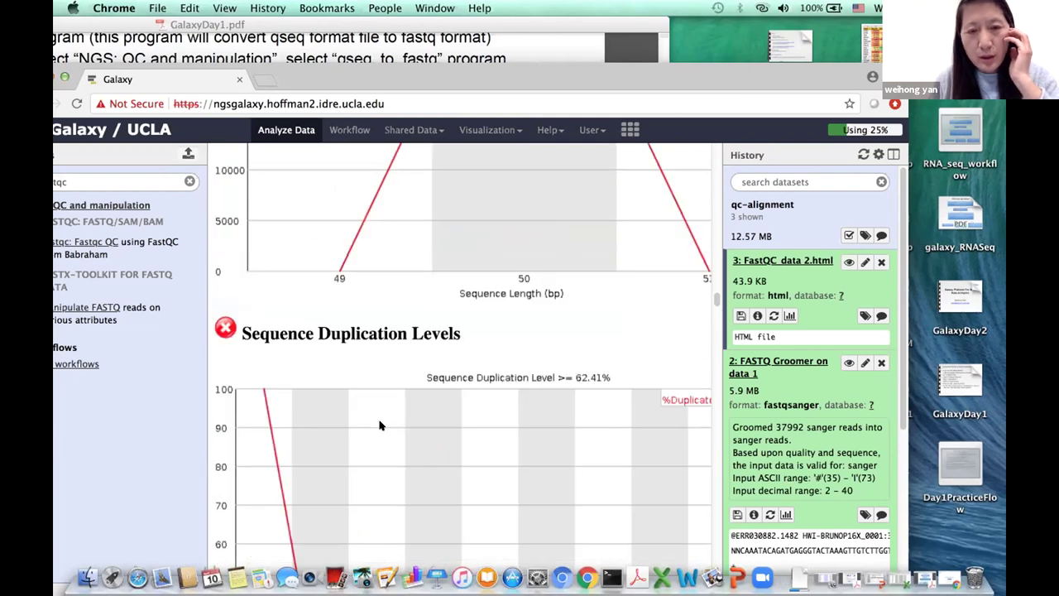
{"action": "scroll", "coordinate": [379, 425], "scroll_direction": "down", "scroll_amount": 3}
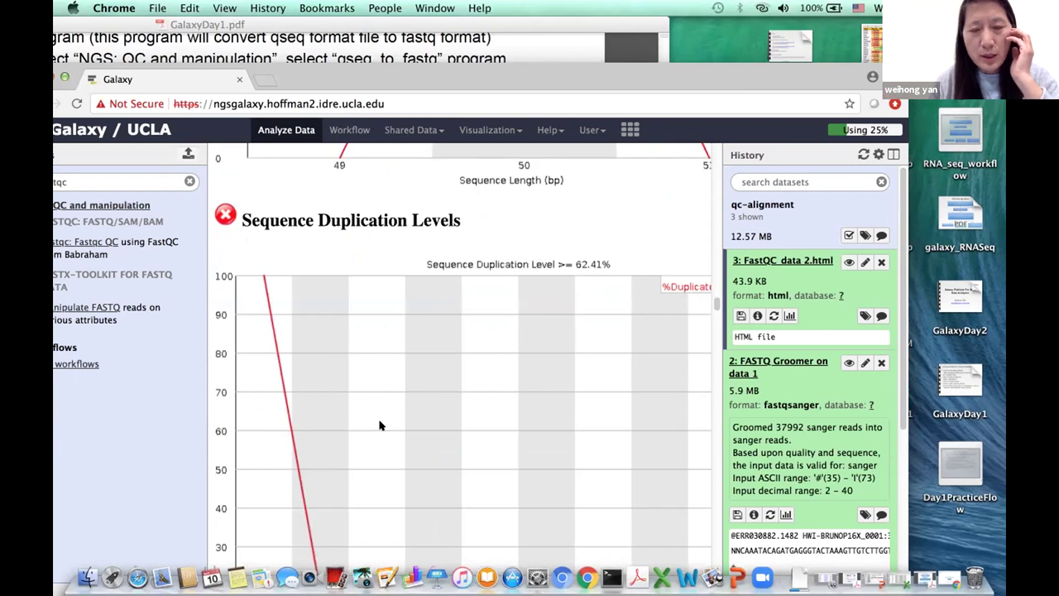
{"action": "scroll", "coordinate": [383, 390], "scroll_direction": "down", "scroll_amount": 1}
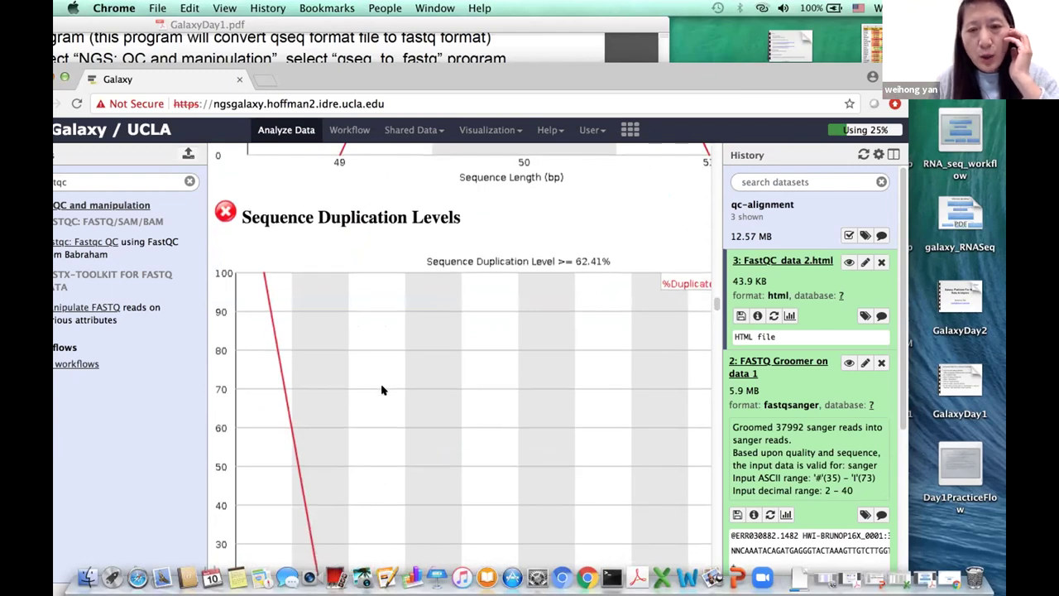
{"action": "scroll", "coordinate": [383, 364], "scroll_direction": "down", "scroll_amount": 1}
{"action": "scroll", "coordinate": [381, 357], "scroll_direction": "down", "scroll_amount": 4}
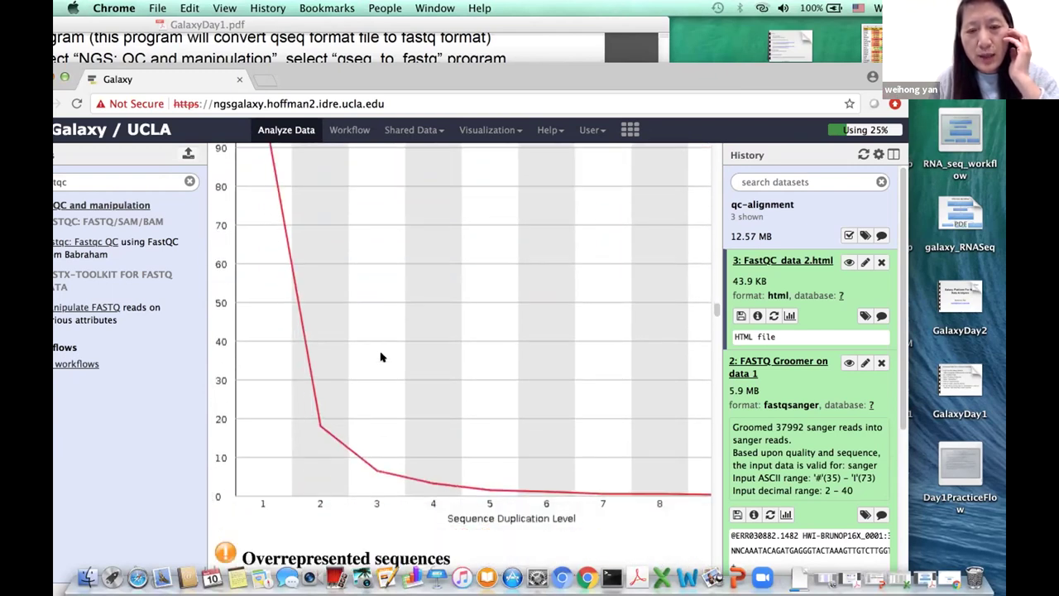
{"action": "scroll", "coordinate": [380, 357], "scroll_direction": "down", "scroll_amount": 8}
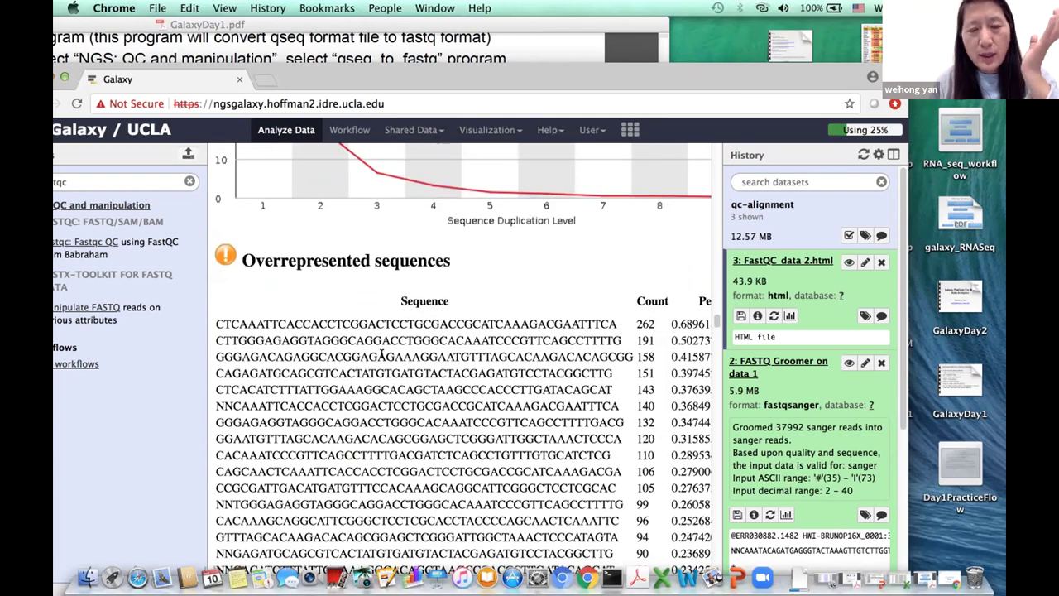
Examine the Kmer Content plot and the k-mer table in the last section of the FastQC report
{"action": "scroll", "coordinate": [381, 355], "scroll_direction": "down", "scroll_amount": 15}
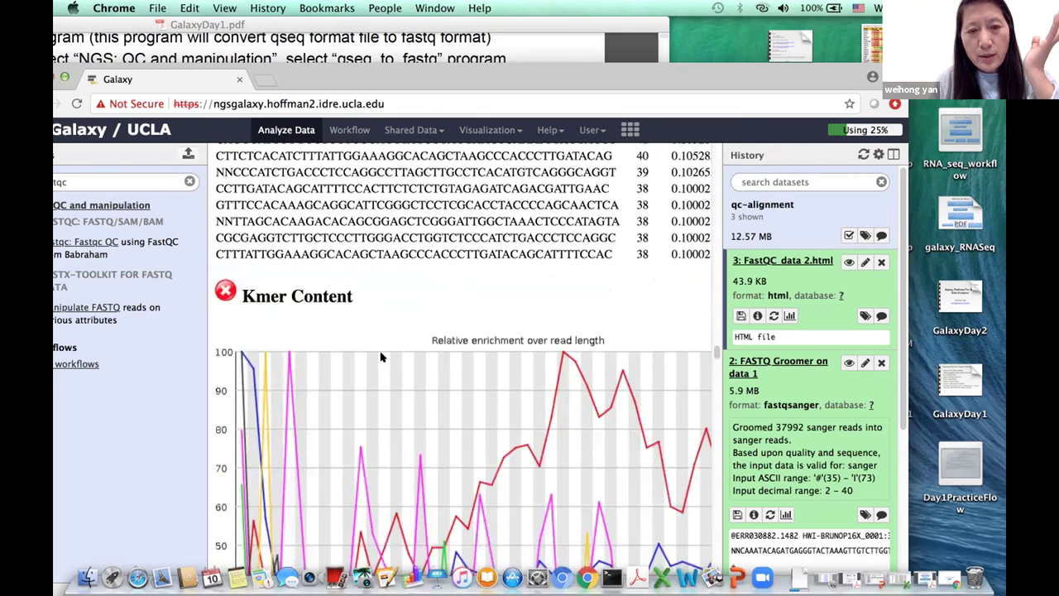
{"action": "scroll", "coordinate": [381, 357], "scroll_direction": "down", "scroll_amount": 20}
{"action": "scroll", "coordinate": [382, 357], "scroll_direction": "down", "scroll_amount": 20}
{"action": "scroll", "coordinate": [381, 356], "scroll_direction": "down", "scroll_amount": 20}
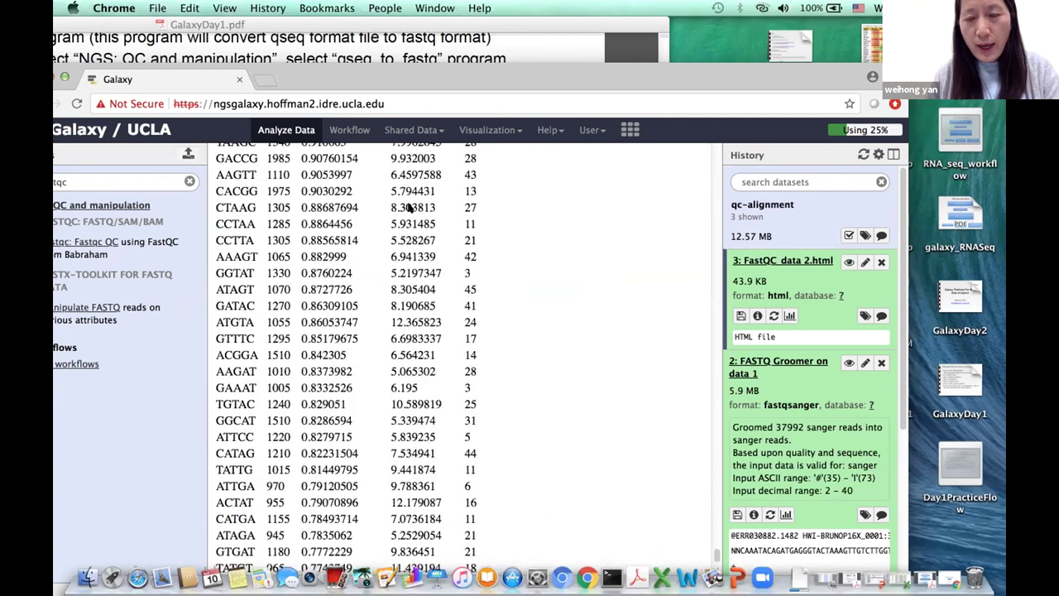
{"action": "left_click_drag", "start_coordinate": [658, 81], "coordinate": [632, 53]}
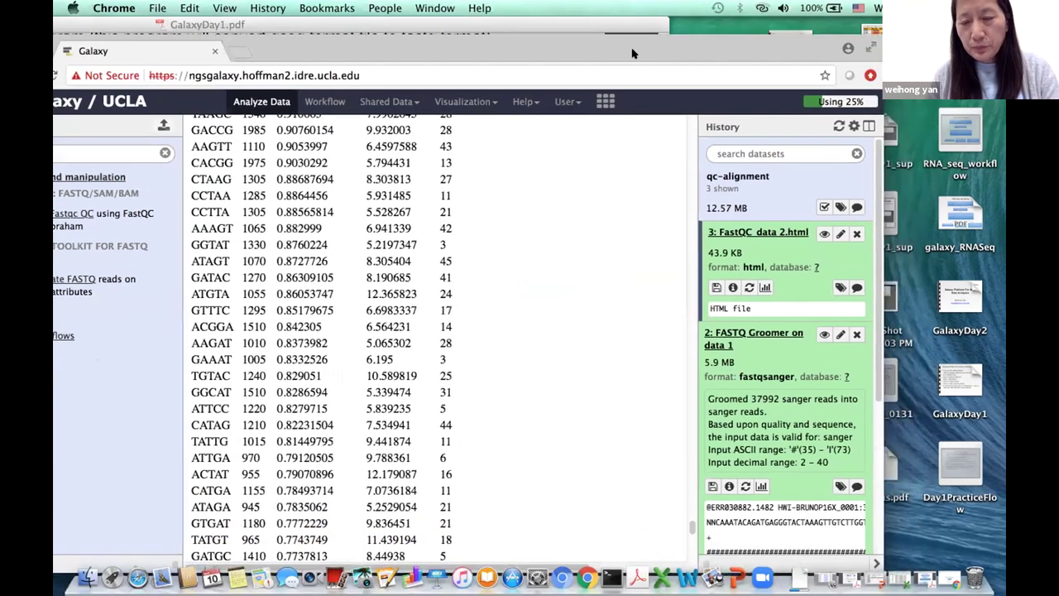
{"action": "scroll", "coordinate": [548, 332], "scroll_direction": "up", "scroll_amount": 15}
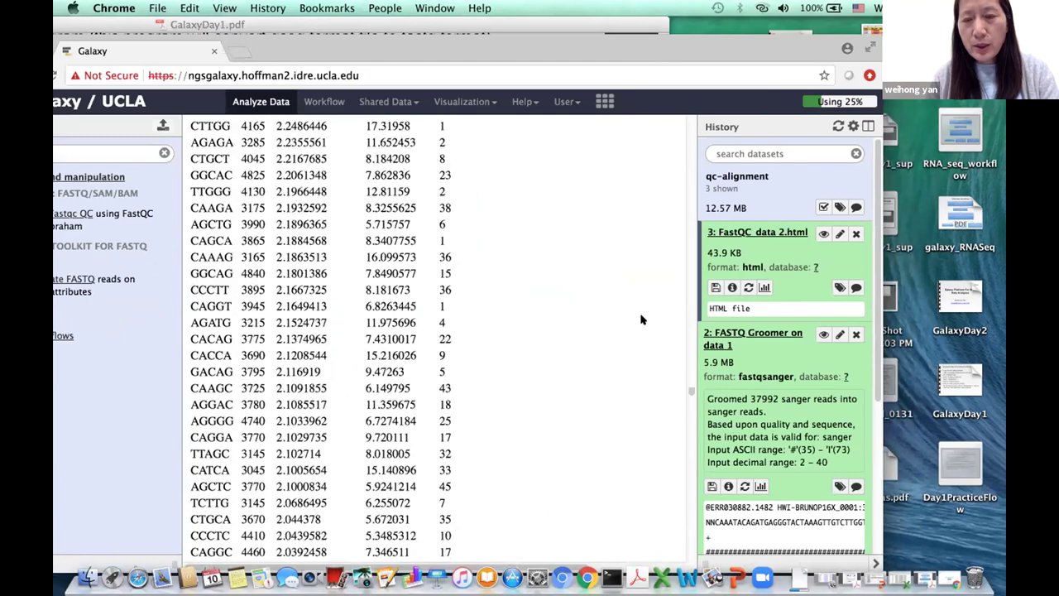
{"action": "left_click_drag", "start_coordinate": [803, 55], "coordinate": [794, 91]}
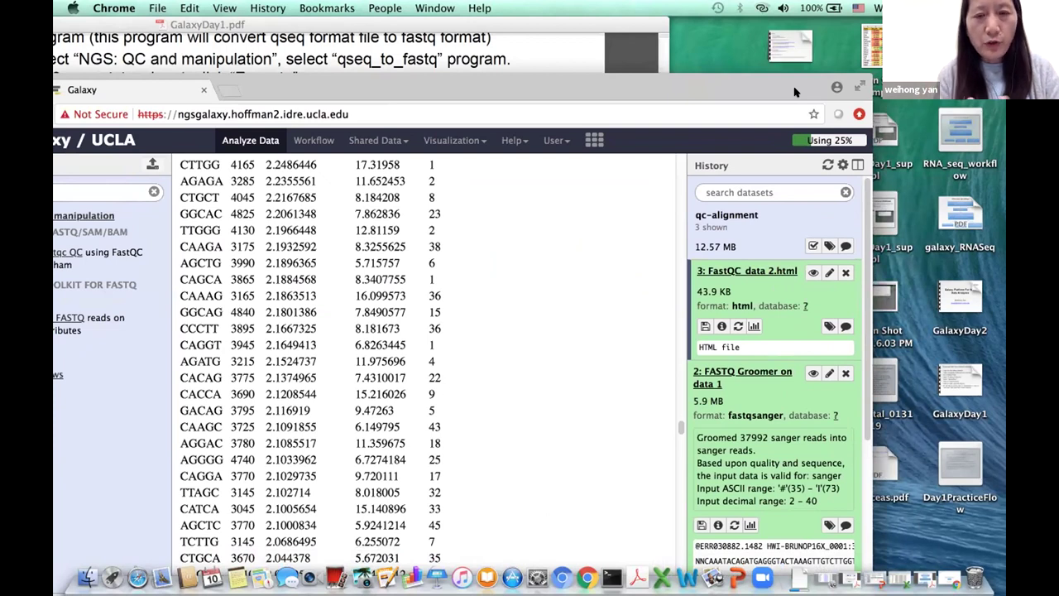
Search the tools for "trimmer" and open FASTQ Trimmer by column
{"action": "left_click_drag", "start_coordinate": [742, 90], "coordinate": [841, 59]}
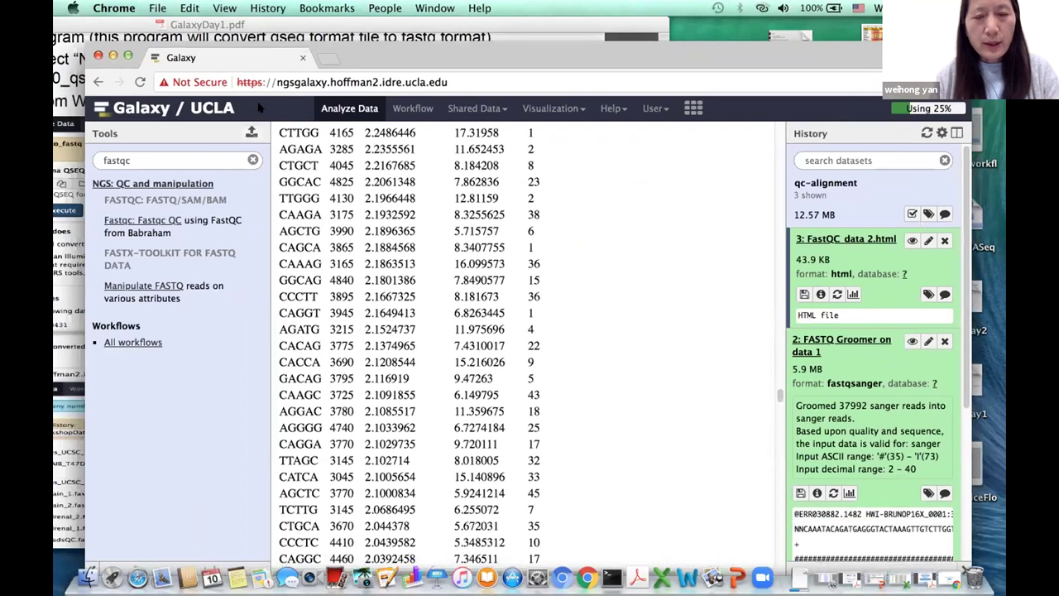
{"action": "double_click", "coordinate": [158, 161]}
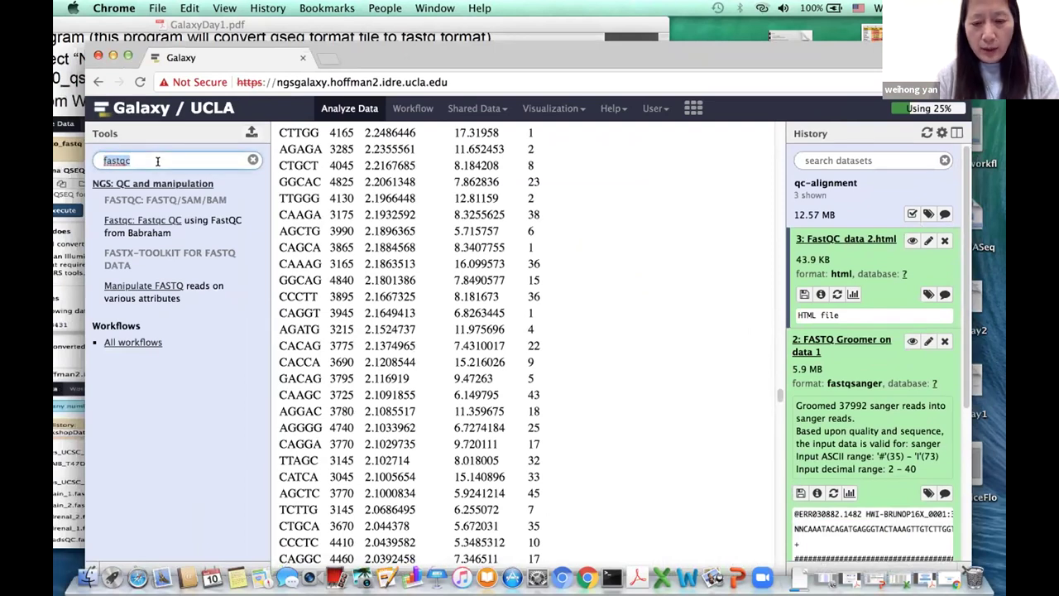
{"action": "type", "text": "trimmer"}
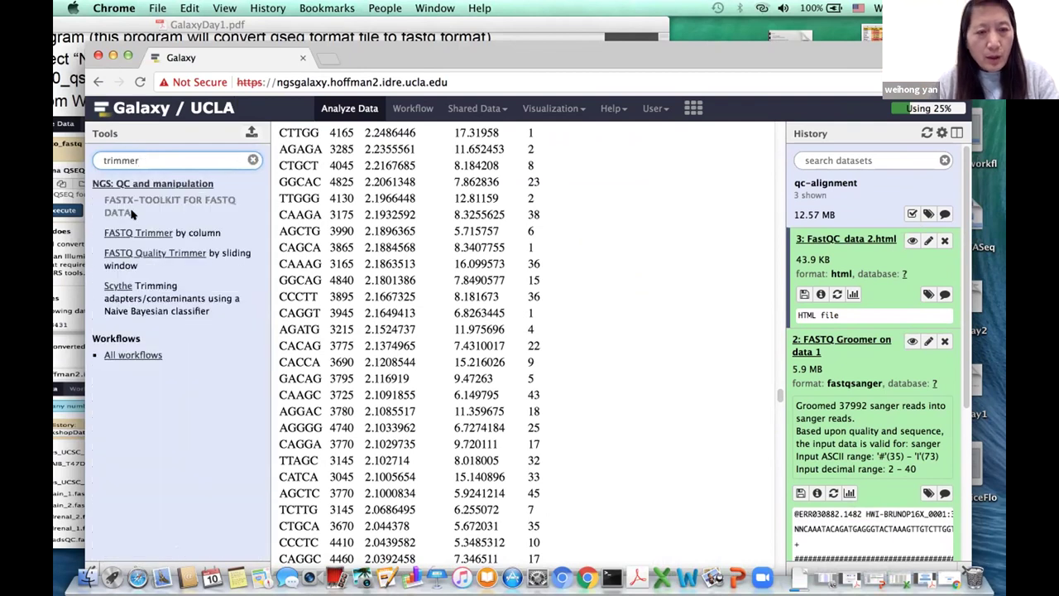
{"action": "left_click", "coordinate": [139, 232]}
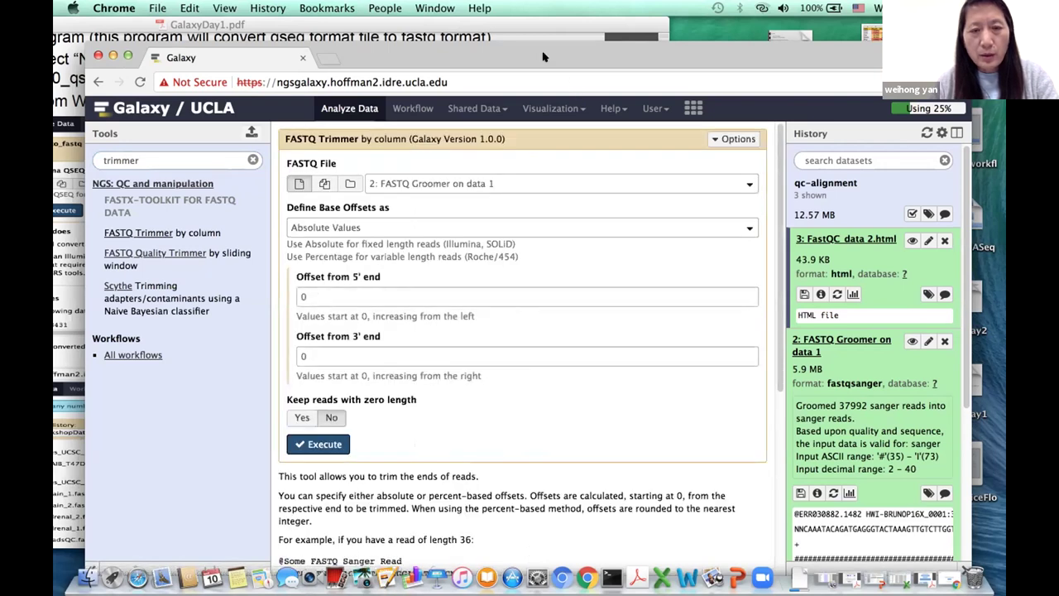
Set the offset from the 5' end to 11 and run FASTQ Trimmer on the FASTQ Groomer output
{"action": "left_click_drag", "start_coordinate": [542, 56], "coordinate": [464, 55]}
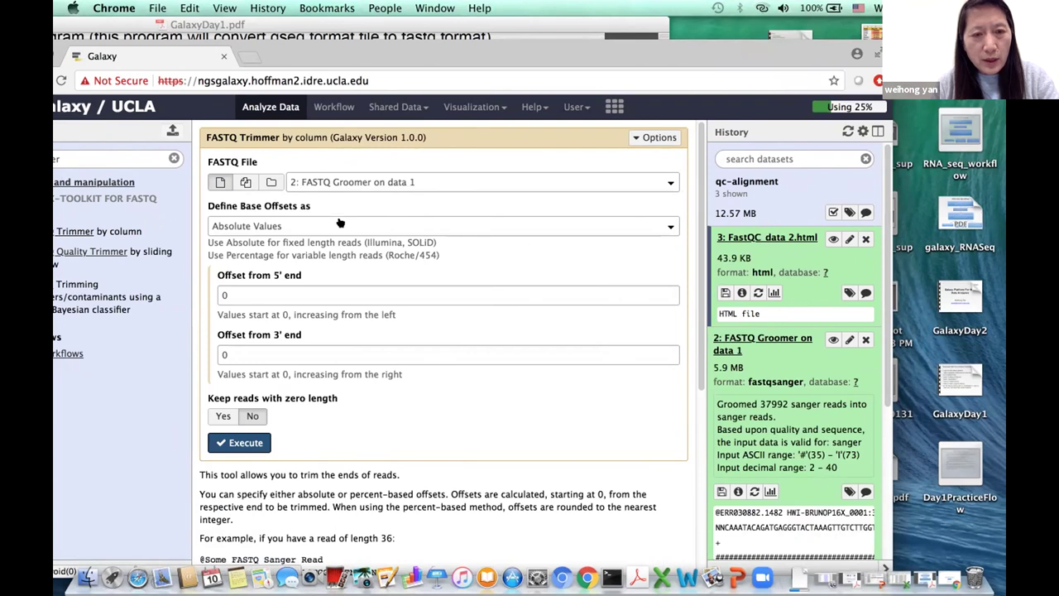
{"action": "left_click", "coordinate": [299, 303]}
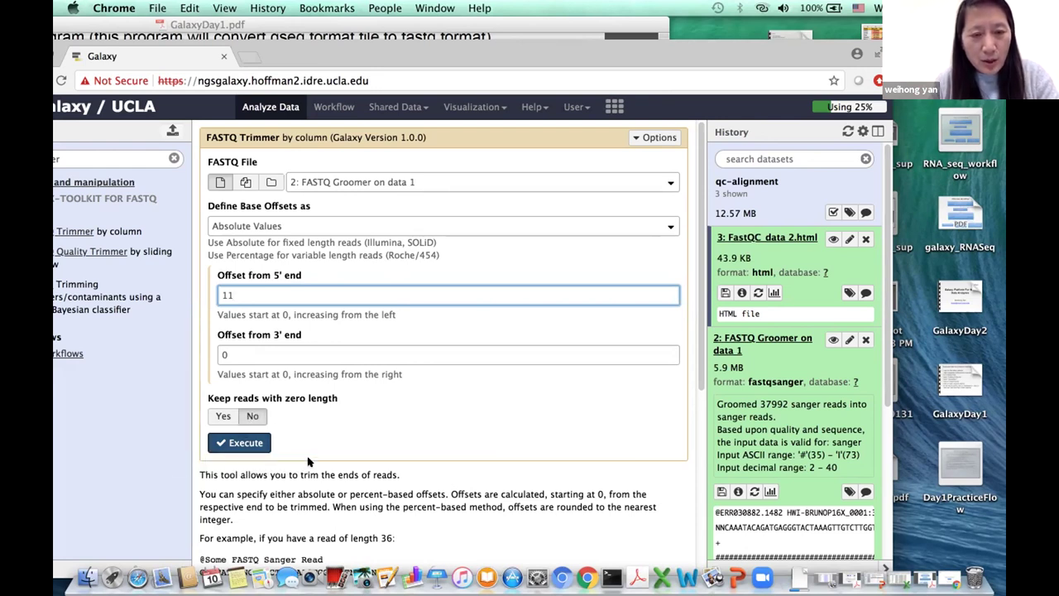
{"action": "left_click", "coordinate": [245, 442]}
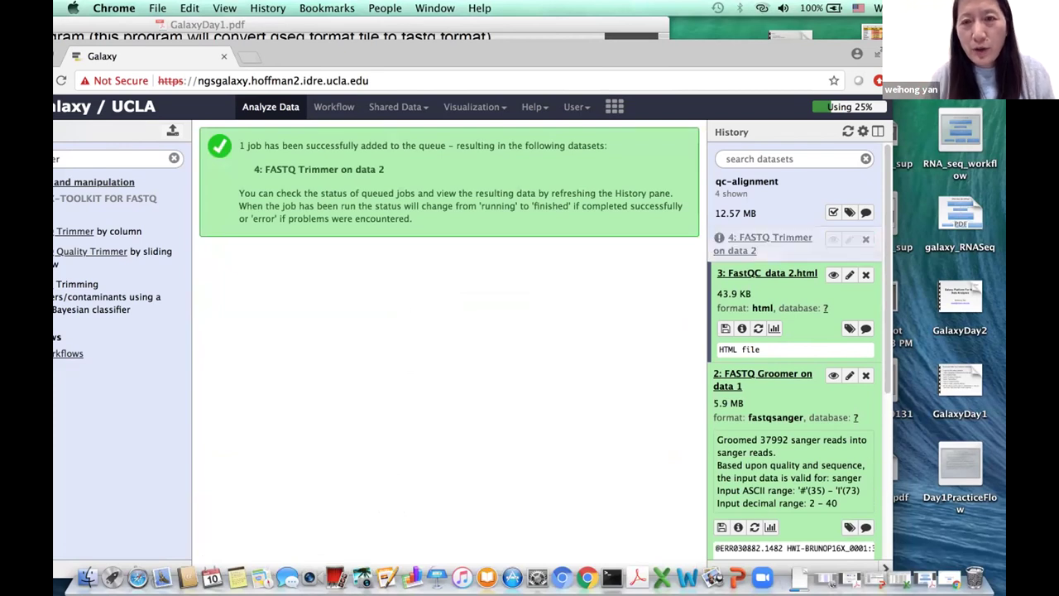
View the FASTQ Trimmer output and the FASTQ Groomer output to compare the reads before and after trimming
{"action": "left_click_drag", "start_coordinate": [719, 54], "coordinate": [630, 53]}
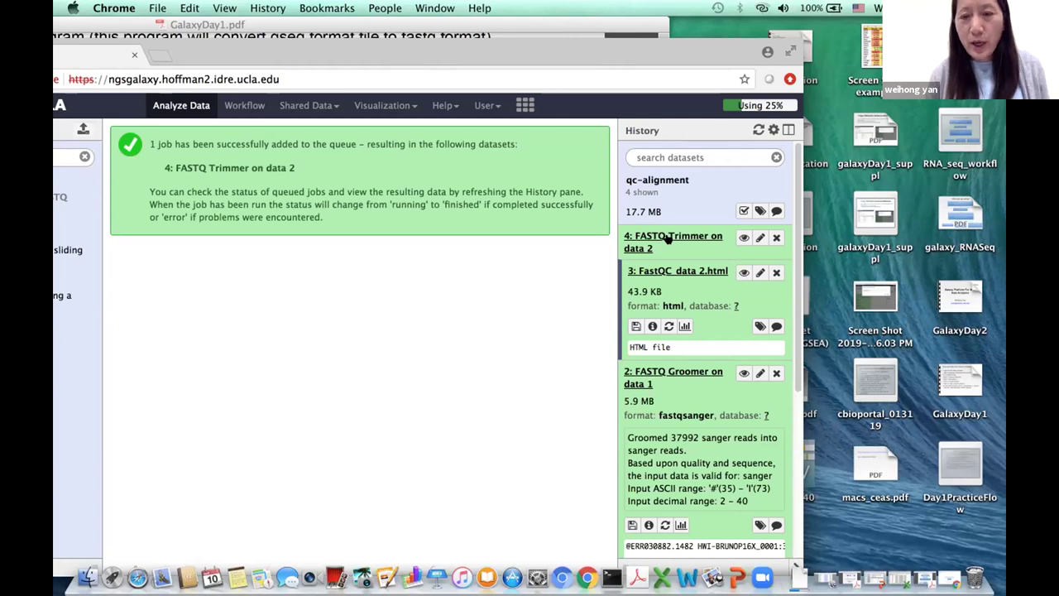
{"action": "left_click_drag", "start_coordinate": [696, 54], "coordinate": [694, 48]}
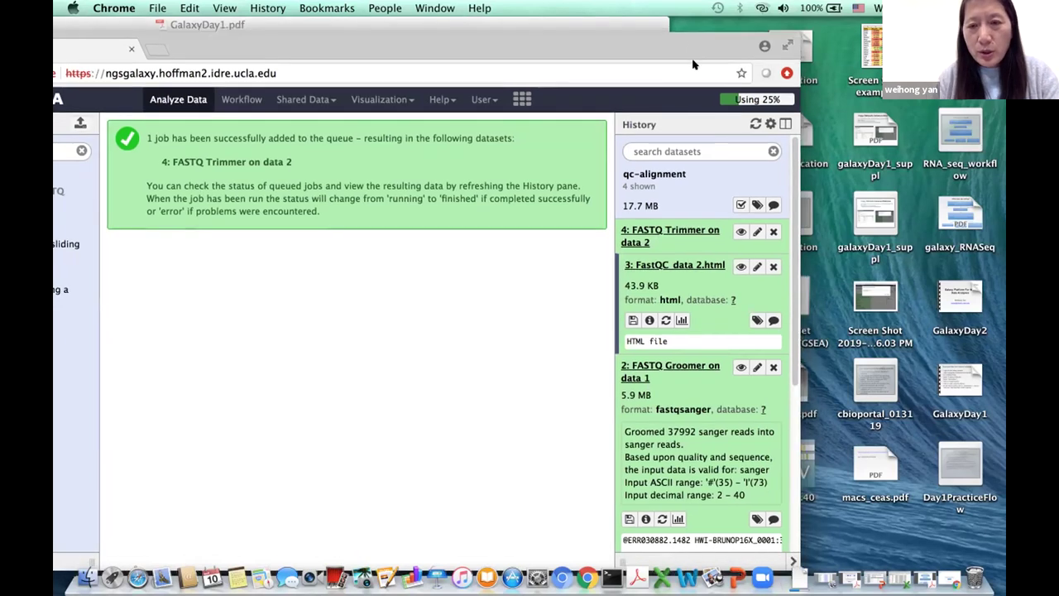
{"action": "left_click", "coordinate": [740, 231]}
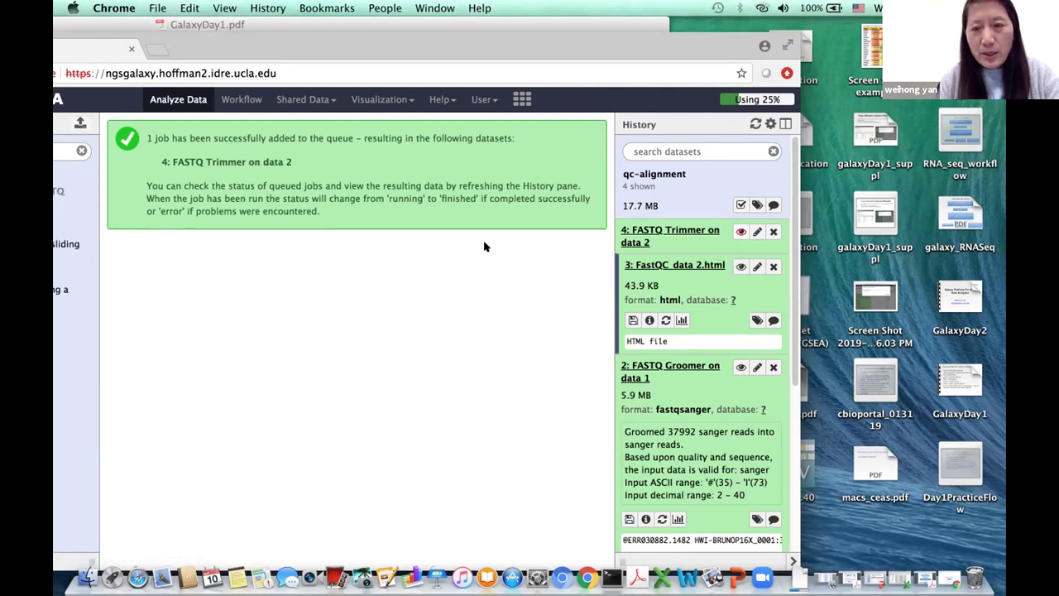
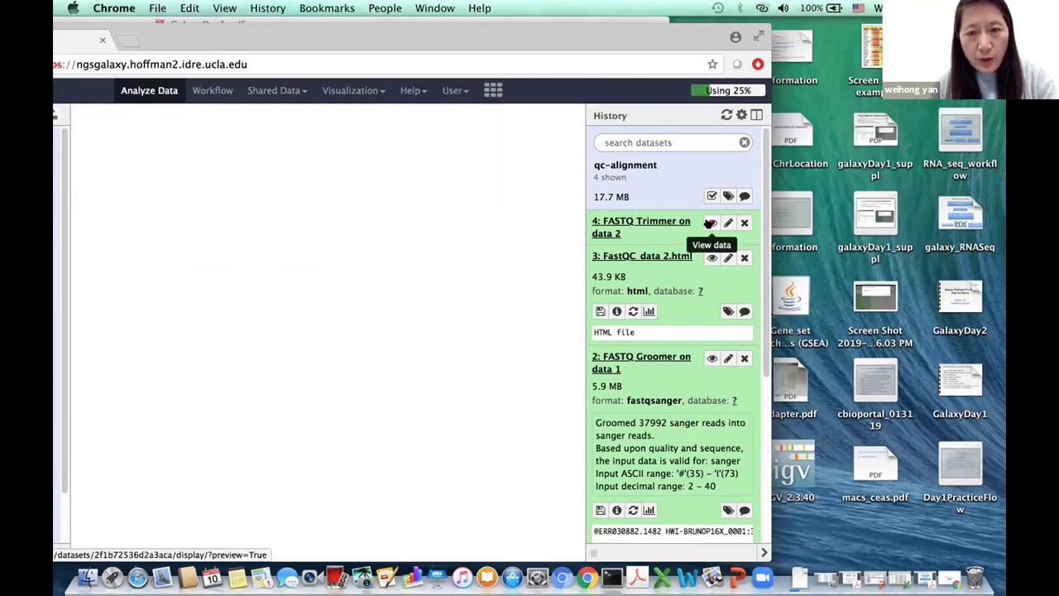
{"action": "left_click", "coordinate": [708, 357]}
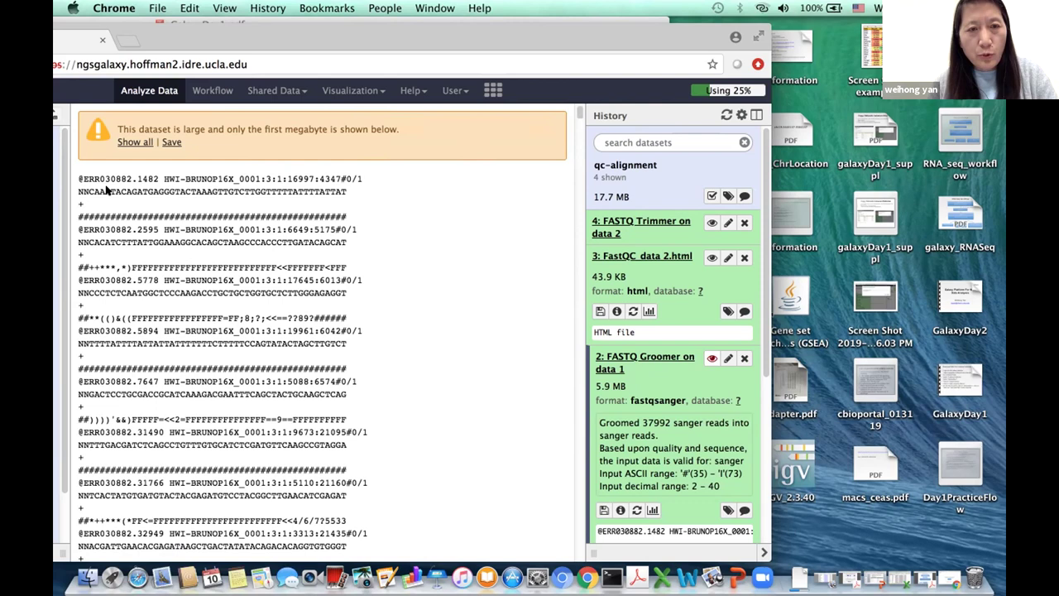
{"action": "left_click_drag", "start_coordinate": [294, 41], "coordinate": [401, 31]}
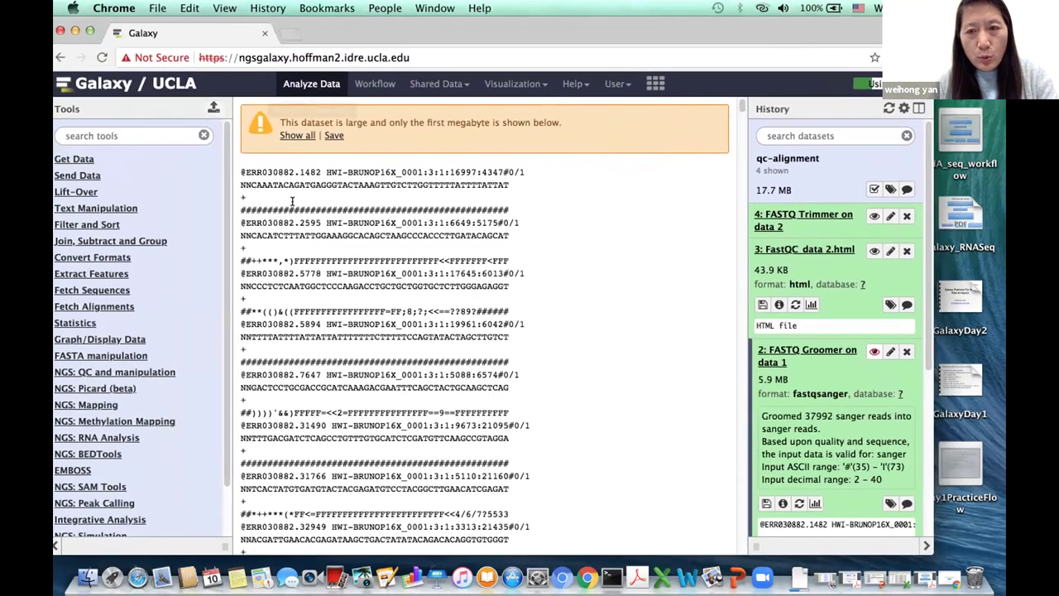
{"action": "left_click", "coordinate": [162, 135]}
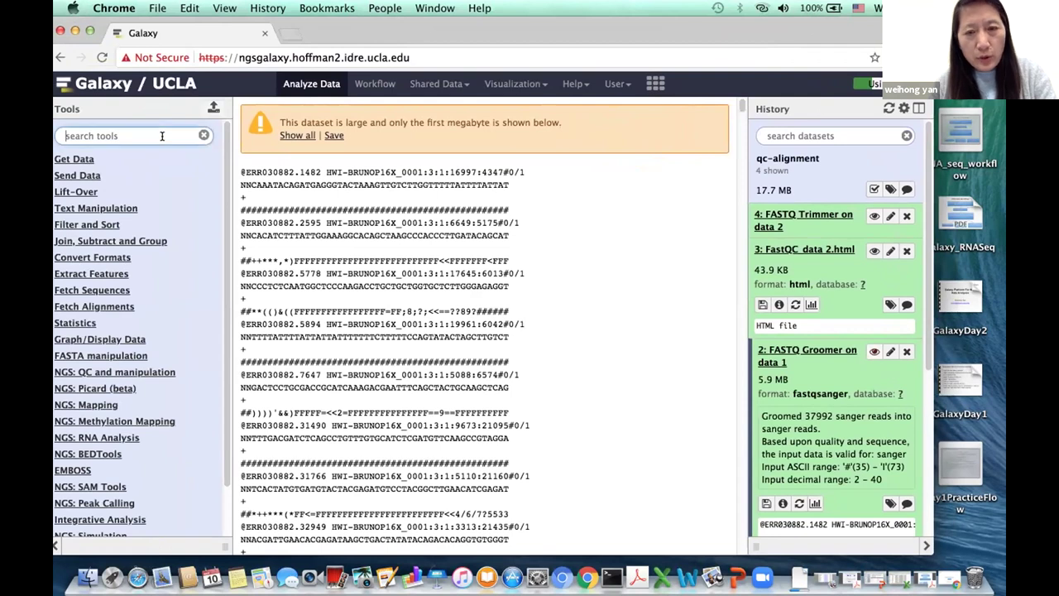
{"action": "type", "text": "bowtie"}
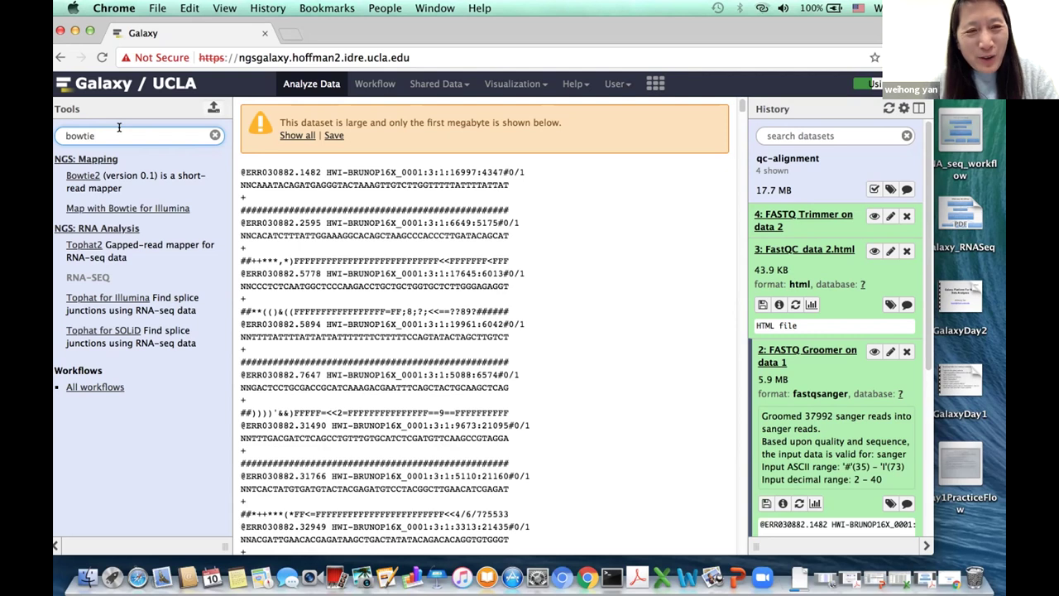
{"action": "key", "text": "BackSpace"}
{"action": "key", "text": "BackSpace"}
{"action": "key", "text": "BackSpace"}
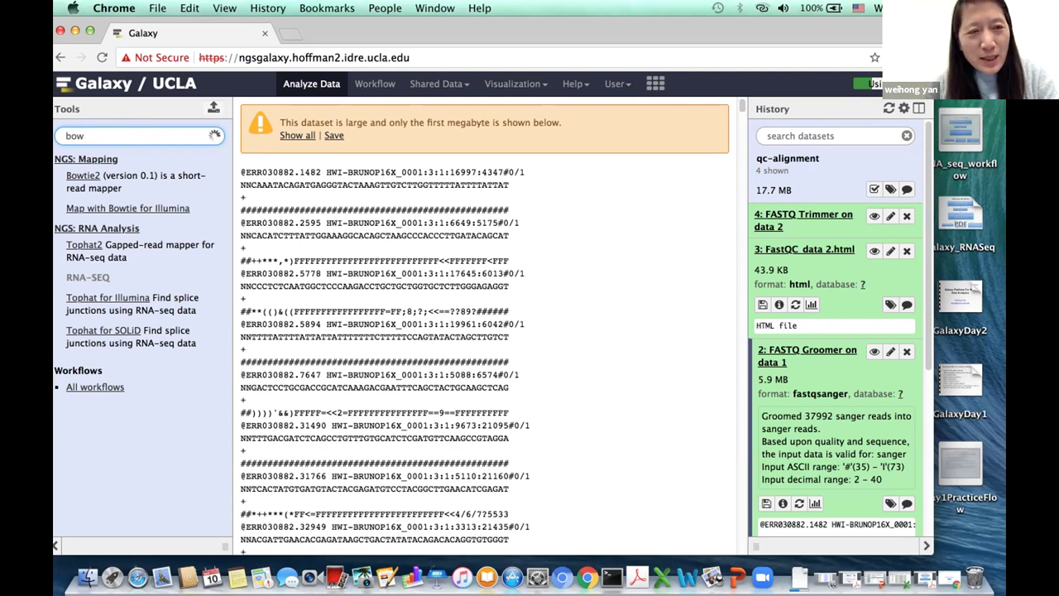
{"action": "key", "text": "BackSpace"}
{"action": "key", "text": "BackSpace"}
{"action": "key", "text": "BackSpace"}
Find the FastQC tool with the search "fastqc" and run it on the FASTQ Trimmer output
{"action": "type", "text": "fast"}
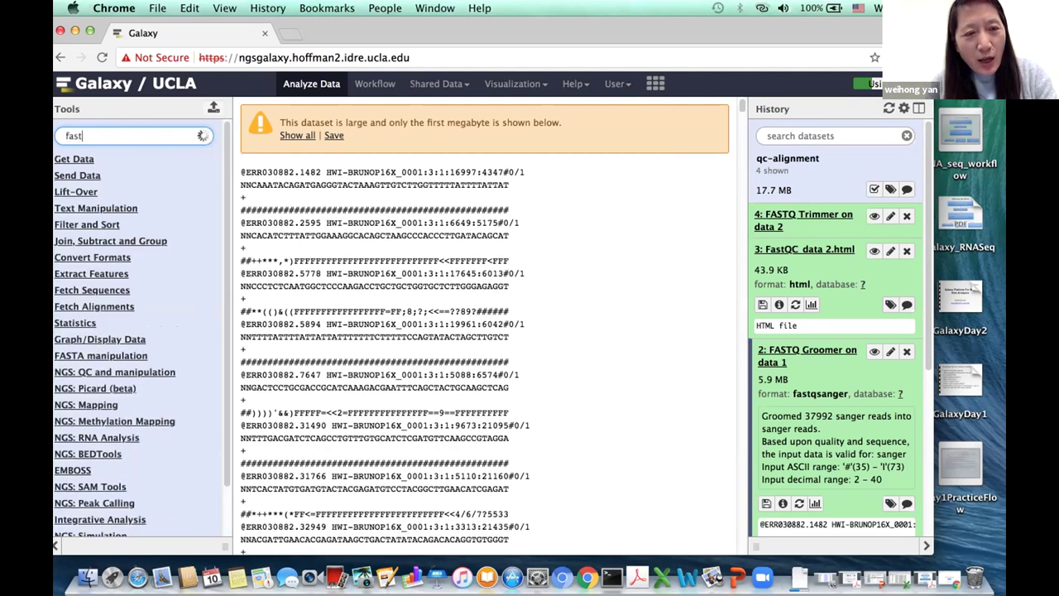
{"action": "type", "text": "qc"}
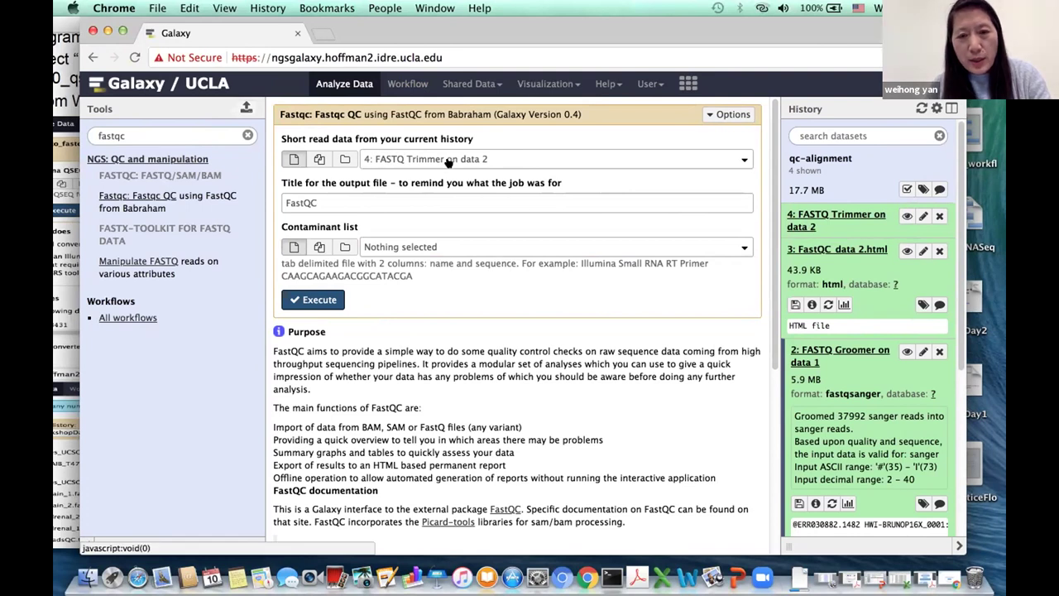
{"action": "left_click", "coordinate": [307, 300]}
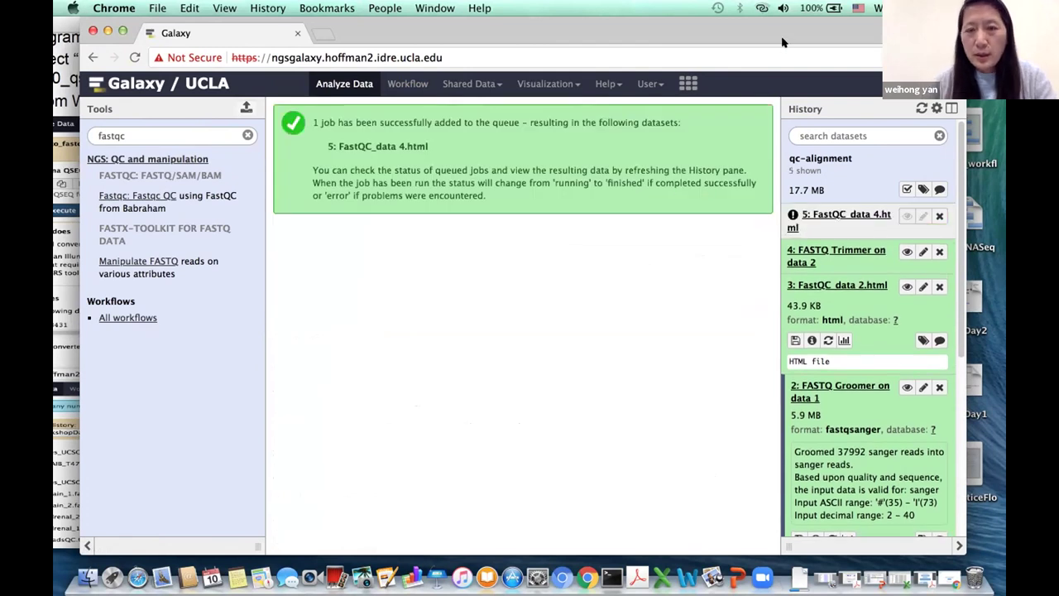
View the FastQC report of the trimmed reads and examine its Per base sequence quality plot, Basic Statistics and Summary
{"action": "left_click_drag", "start_coordinate": [778, 34], "coordinate": [763, 33]}
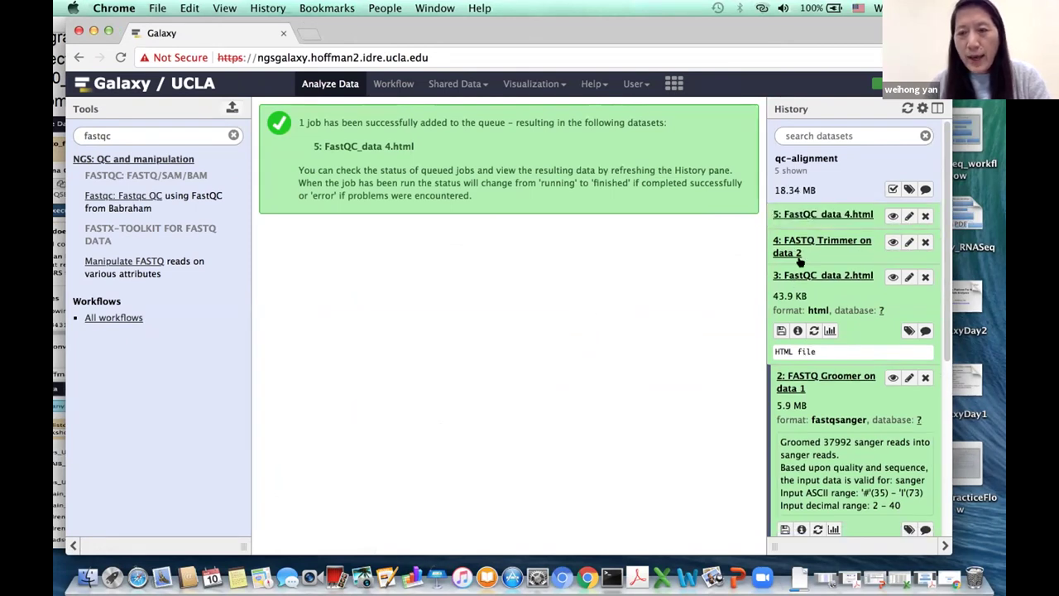
{"action": "left_click", "coordinate": [889, 214]}
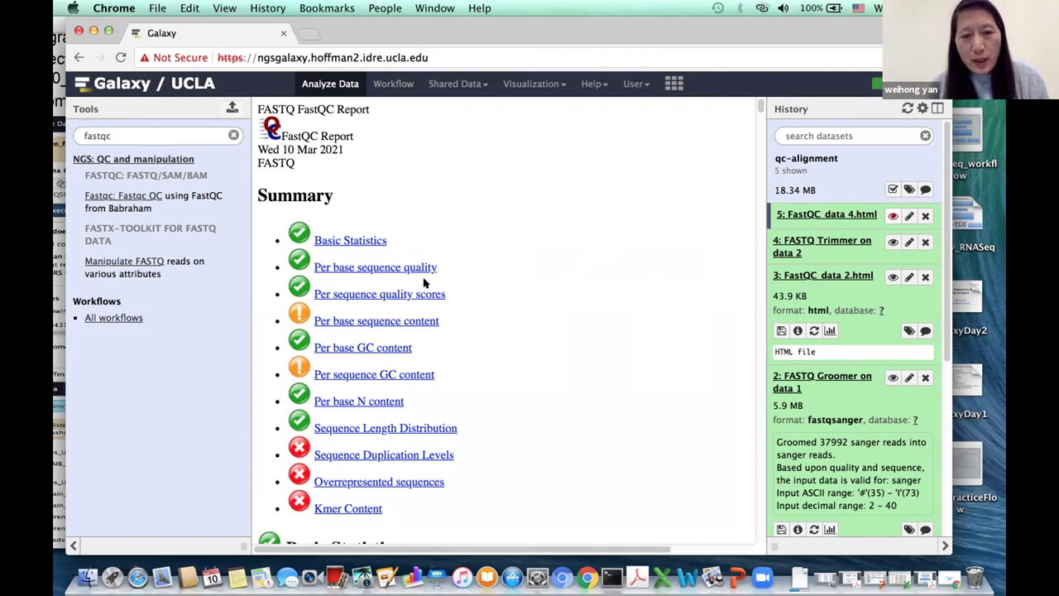
{"action": "left_click", "coordinate": [396, 265]}
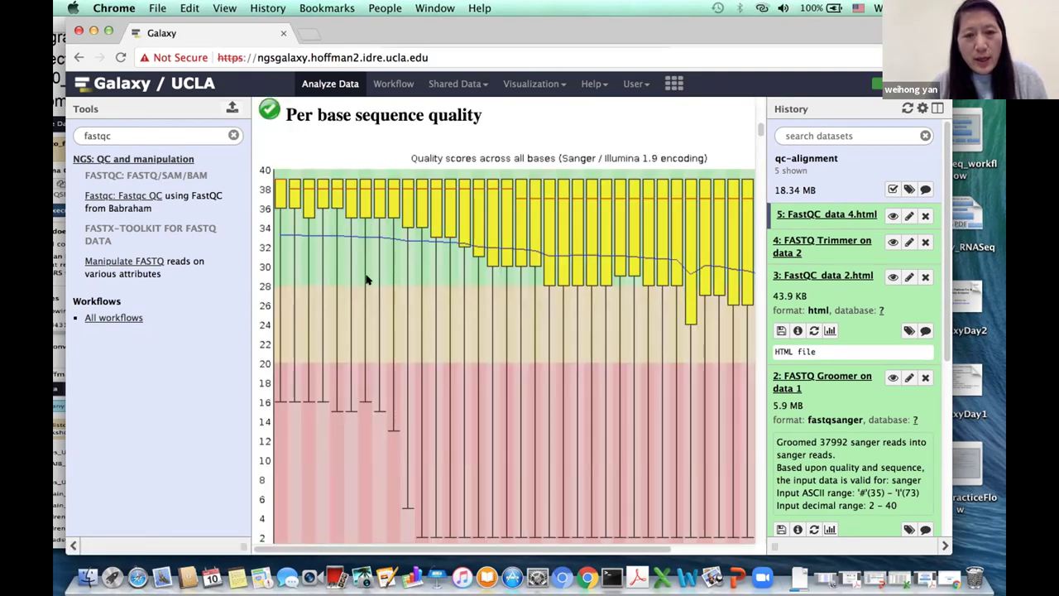
{"action": "scroll", "coordinate": [337, 283], "scroll_direction": "down", "scroll_amount": 5}
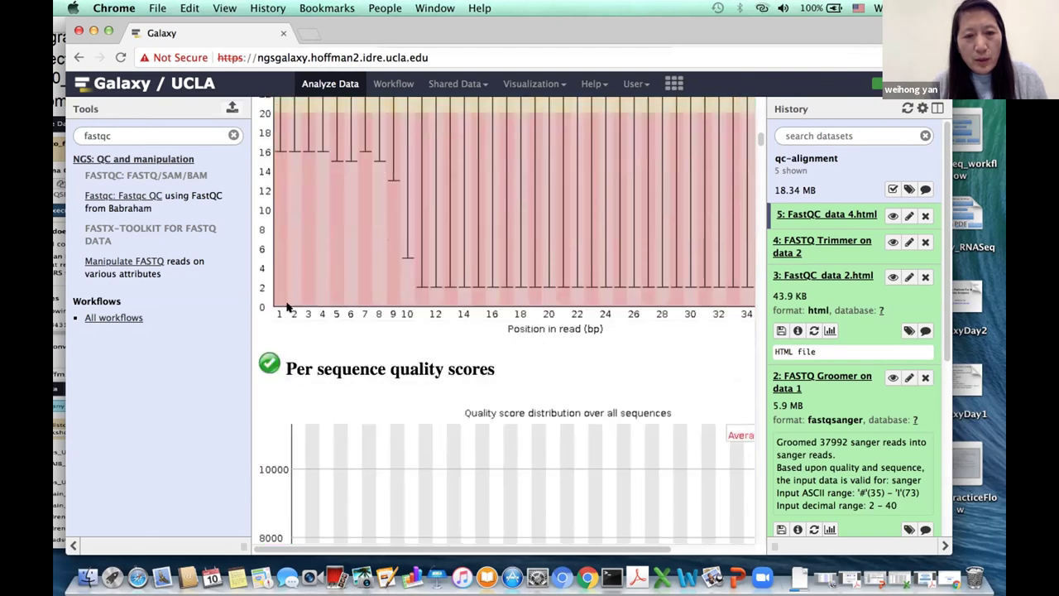
{"action": "scroll", "coordinate": [543, 403], "scroll_direction": "down", "scroll_amount": 6}
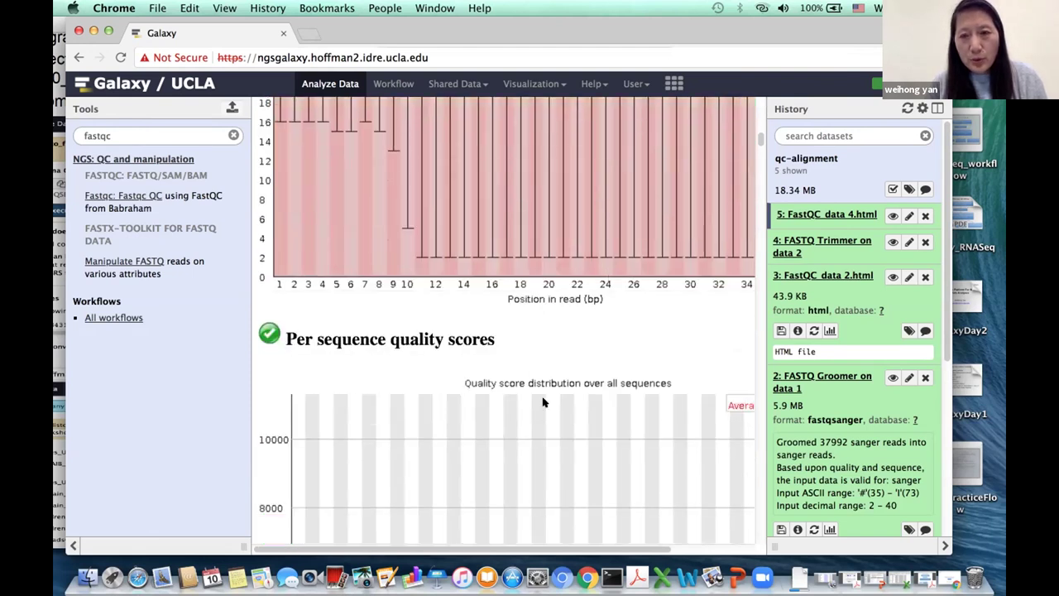
{"action": "scroll", "coordinate": [681, 227], "scroll_direction": "up", "scroll_amount": 8}
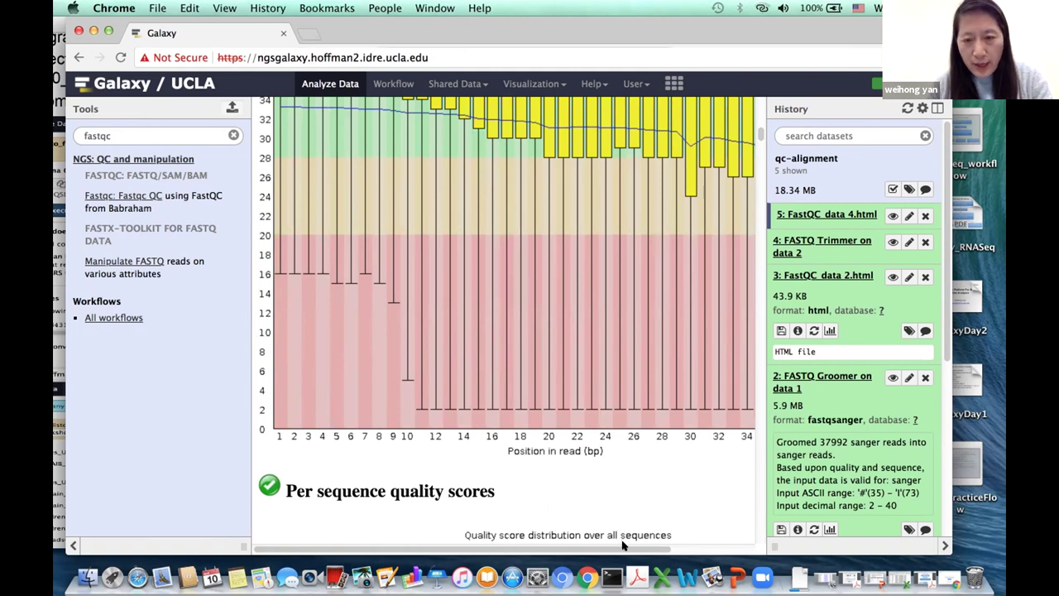
{"action": "scroll", "coordinate": [677, 546], "scroll_direction": "right", "scroll_amount": 3}
{"action": "scroll", "coordinate": [677, 546], "scroll_direction": "right", "scroll_amount": 2}
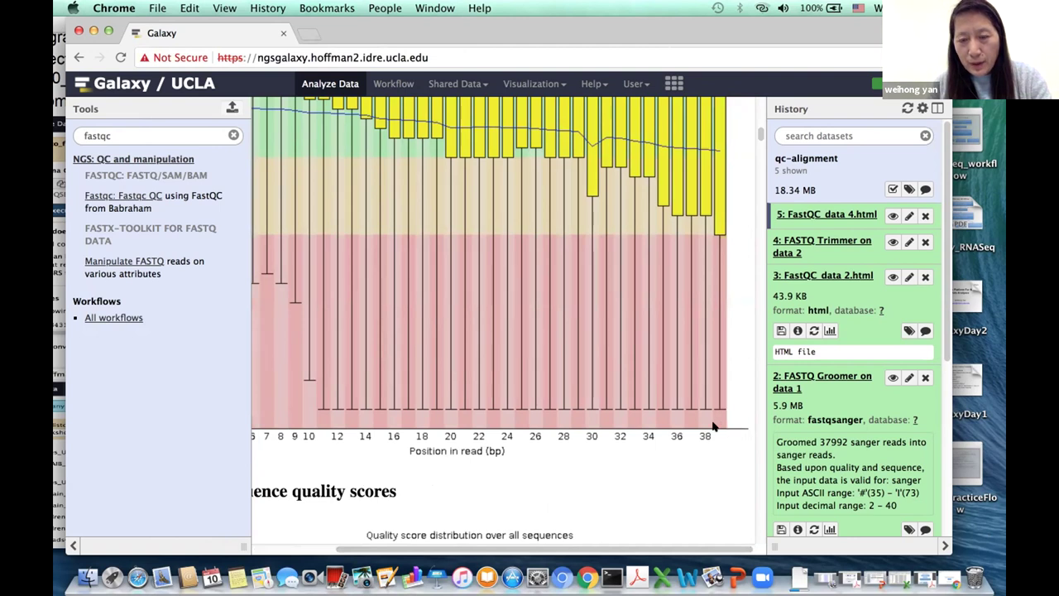
{"action": "scroll", "coordinate": [693, 364], "scroll_direction": "up", "scroll_amount": 2}
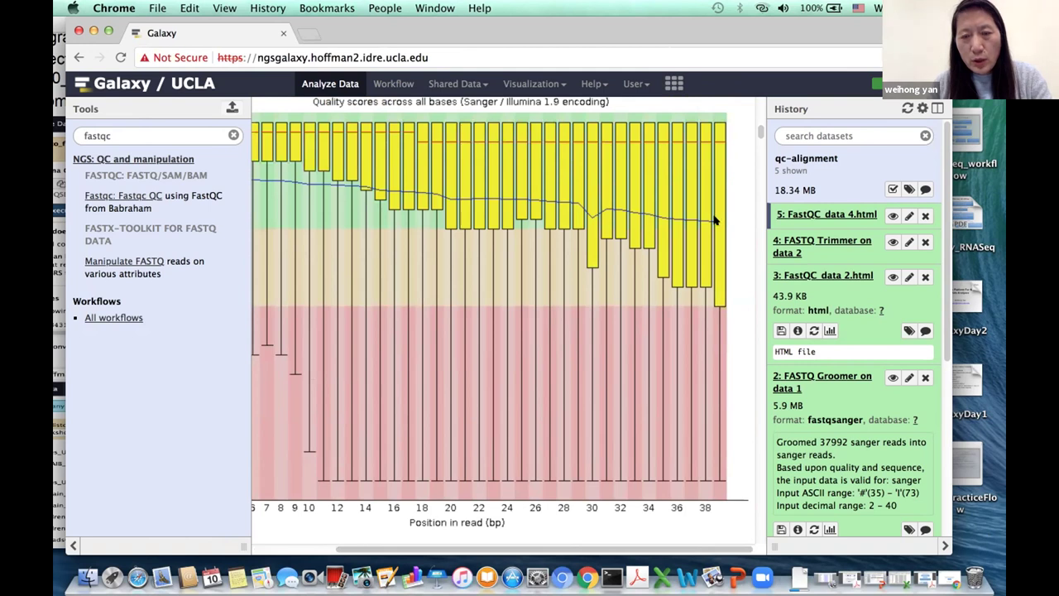
{"action": "scroll", "coordinate": [463, 505], "scroll_direction": "left", "scroll_amount": 3}
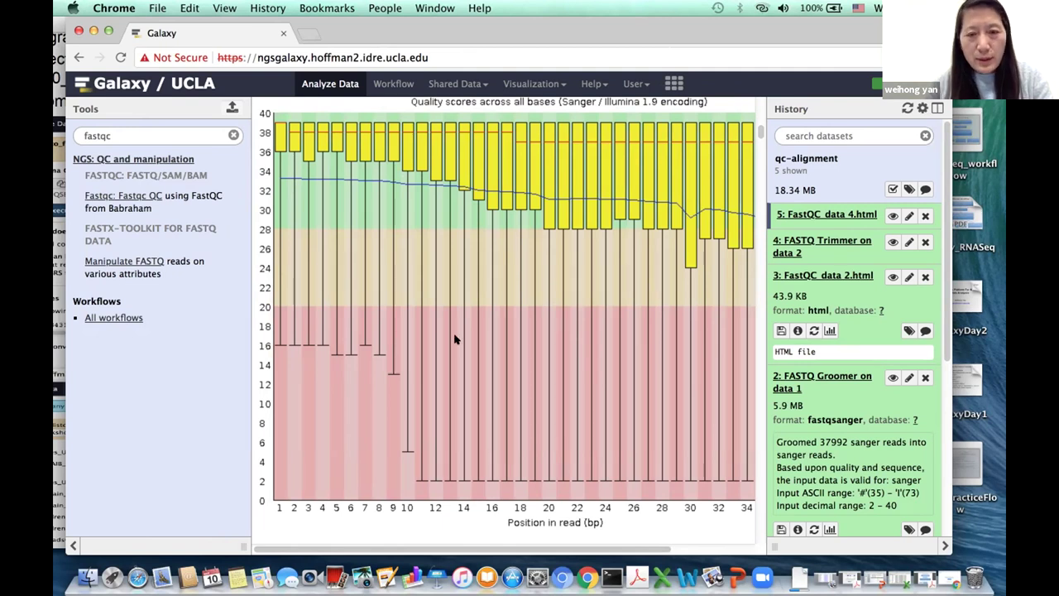
{"action": "scroll", "coordinate": [454, 339], "scroll_direction": "up", "scroll_amount": 5}
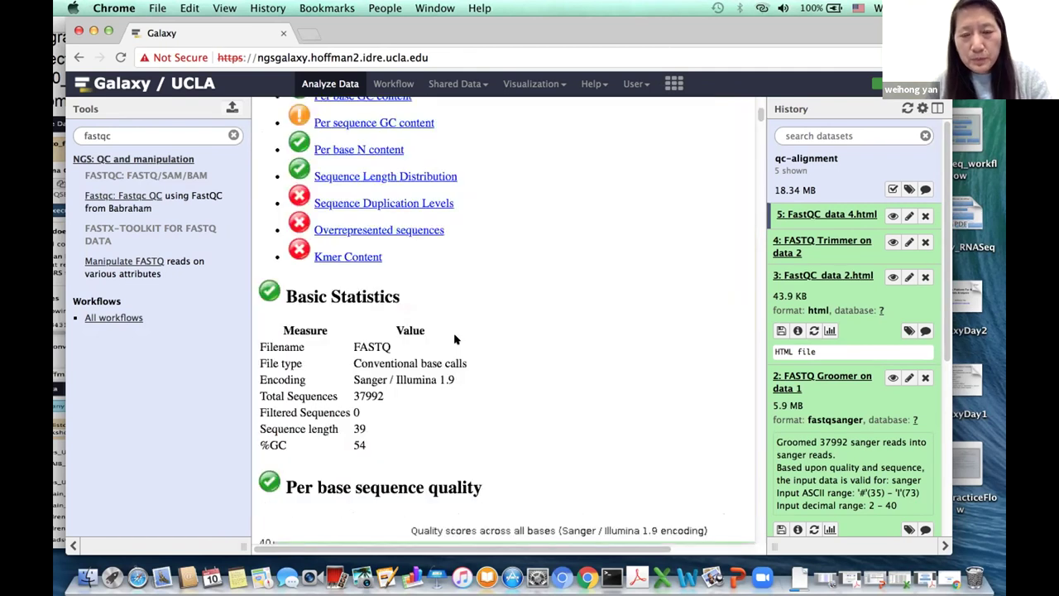
{"action": "scroll", "coordinate": [454, 339], "scroll_direction": "up", "scroll_amount": 3}
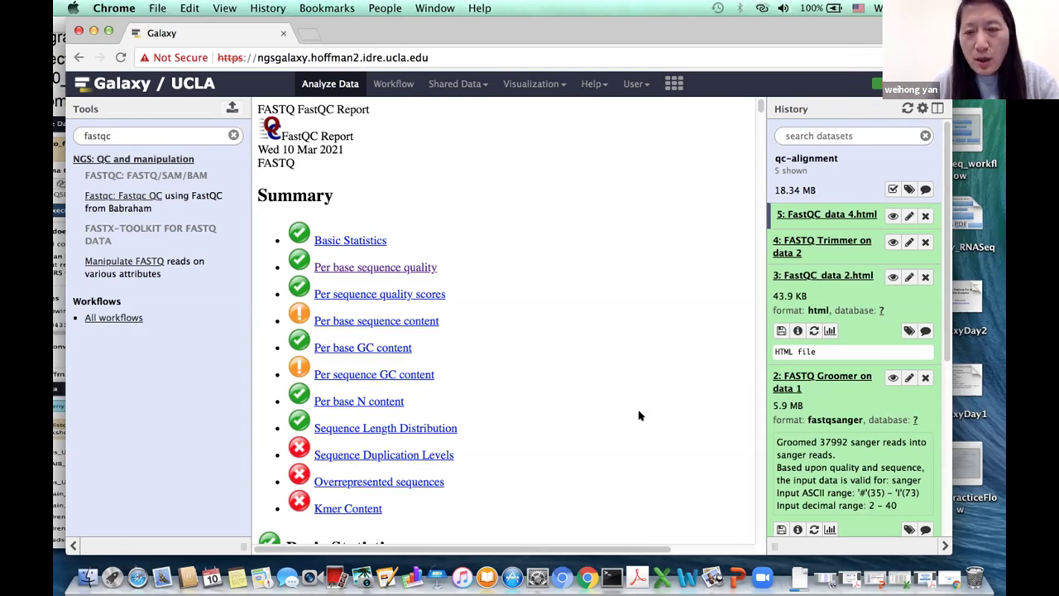
Search the tools for "bowtie" and open Map with Bowtie for Illumina
{"action": "left_click", "coordinate": [130, 125]}
{"action": "left_click_drag", "start_coordinate": [130, 124], "coordinate": [103, 109]}
{"action": "type", "text": "bowtie"}
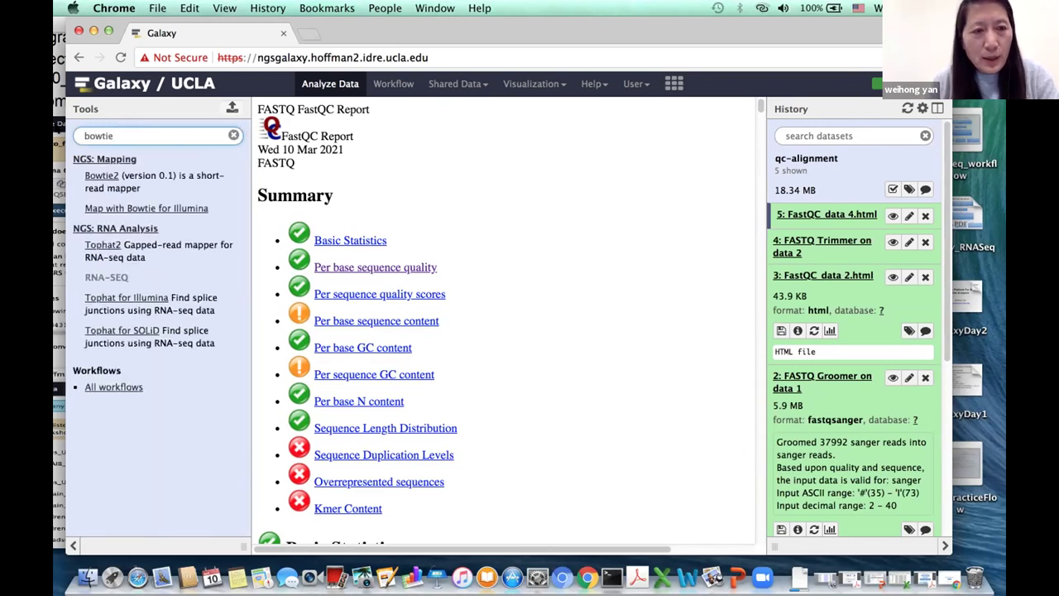
{"action": "left_click", "coordinate": [181, 207]}
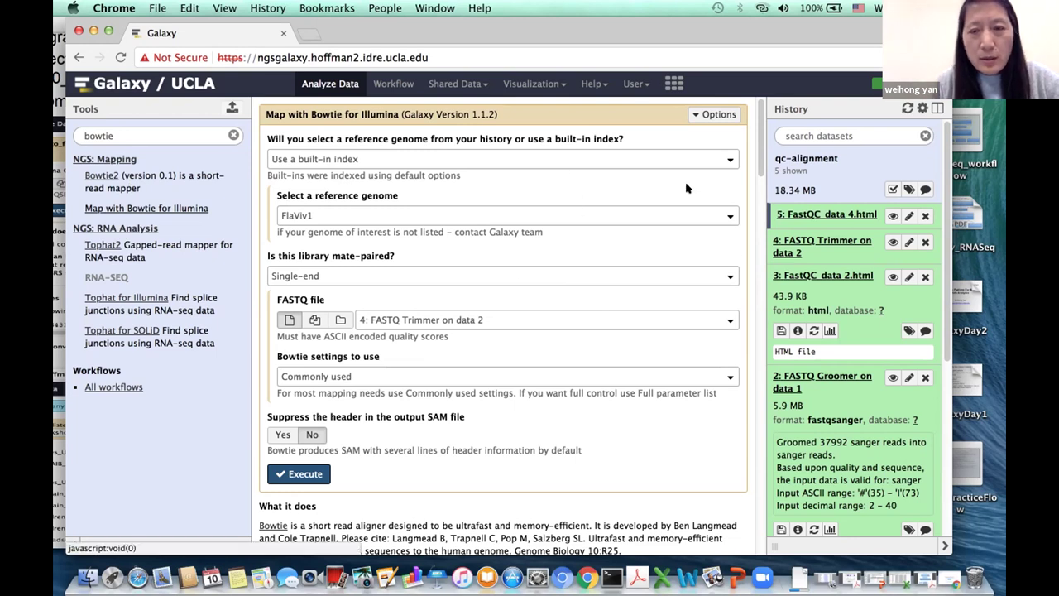
Set the Bowtie reference genome to the built-in hg19 index
{"action": "left_click", "coordinate": [725, 215]}
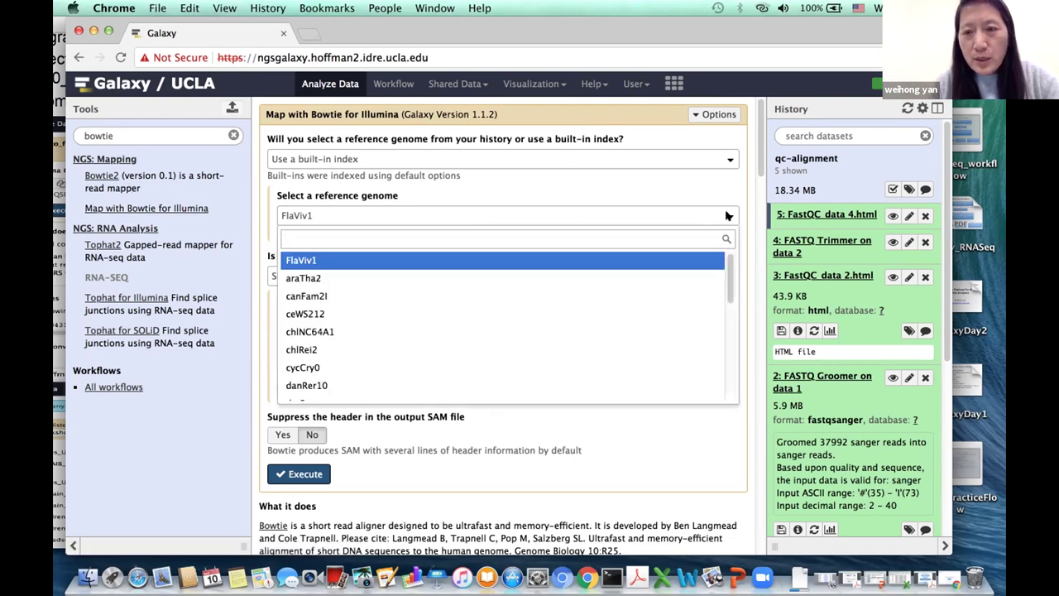
{"action": "left_click_drag", "start_coordinate": [726, 274], "coordinate": [726, 316]}
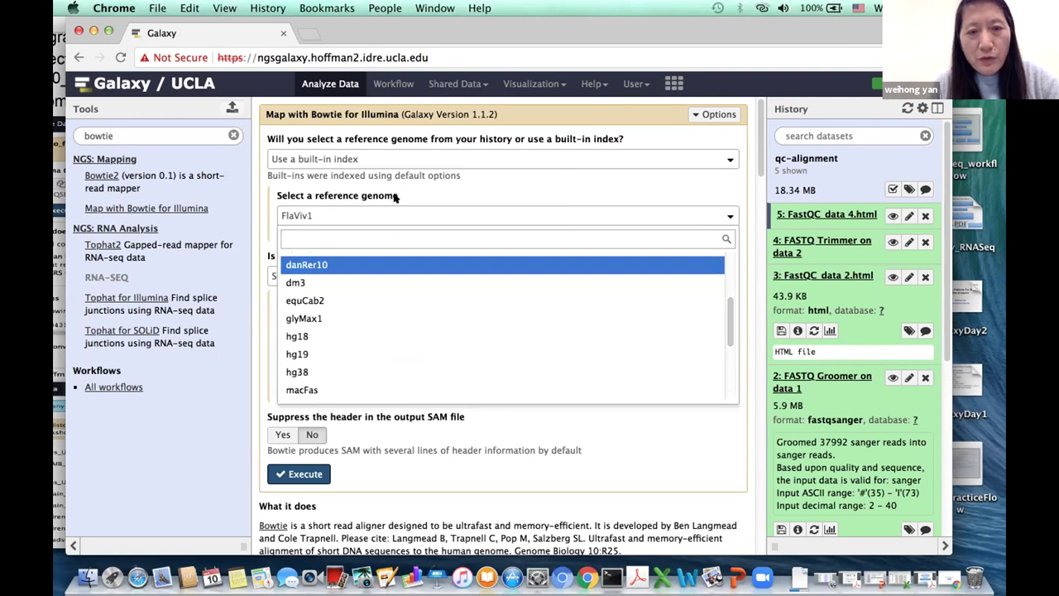
{"action": "scroll", "coordinate": [426, 314], "scroll_direction": "up", "scroll_amount": 1}
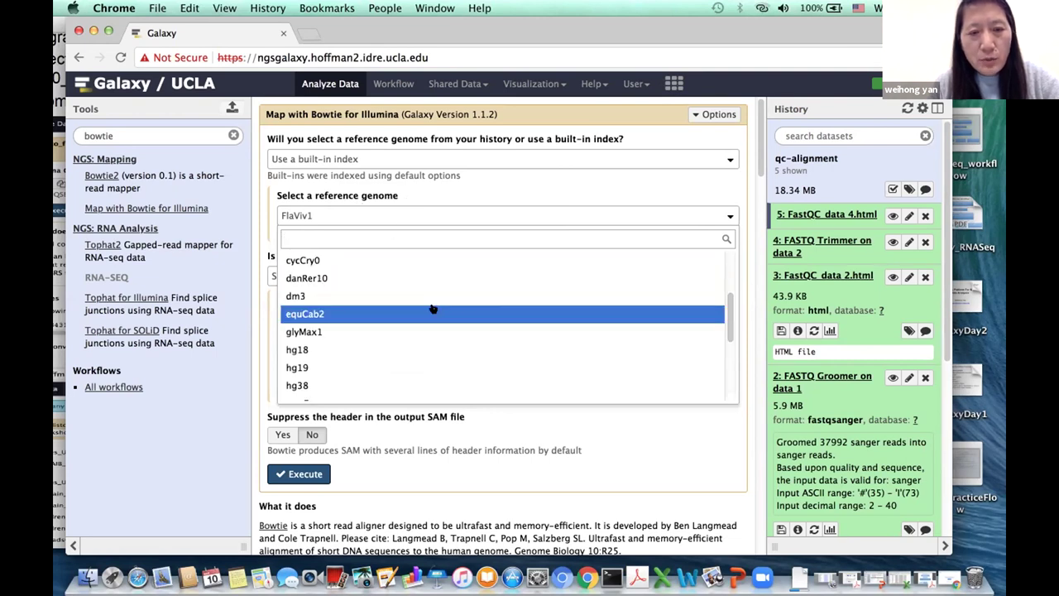
{"action": "left_click", "coordinate": [409, 366]}
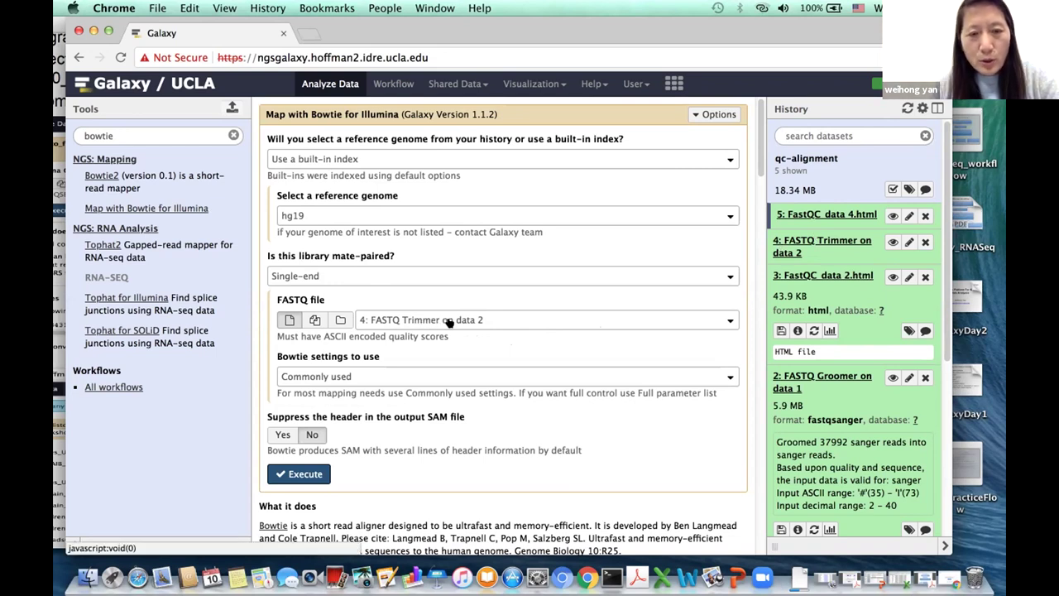
Set the Bowtie settings to Full parameter list, look through the parameters, and run the mapping on the FASTQ Trimmer output
{"action": "scroll", "coordinate": [512, 359], "scroll_direction": "down", "scroll_amount": 3}
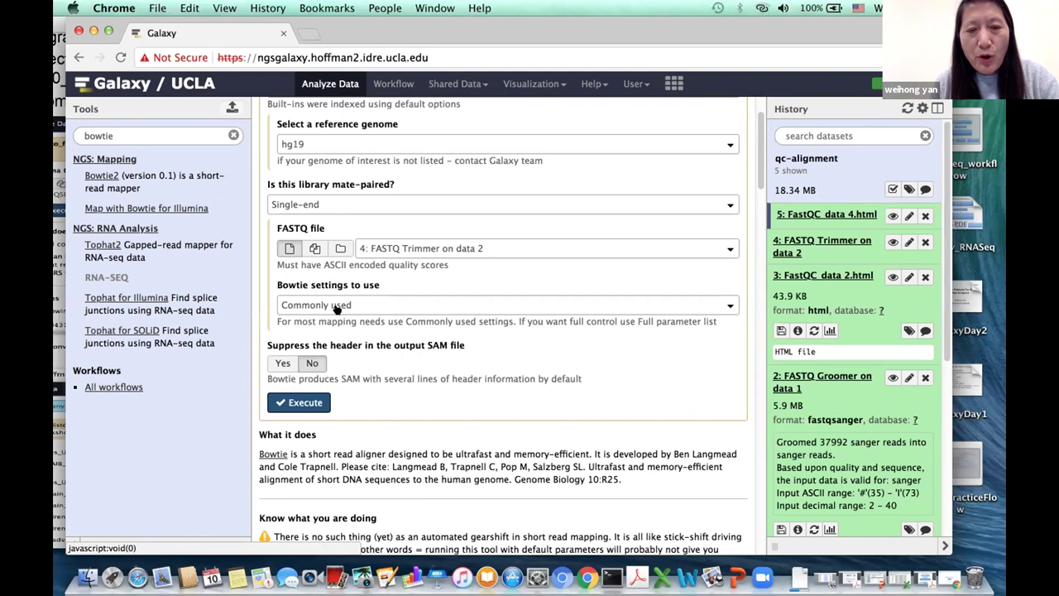
{"action": "left_click", "coordinate": [728, 307]}
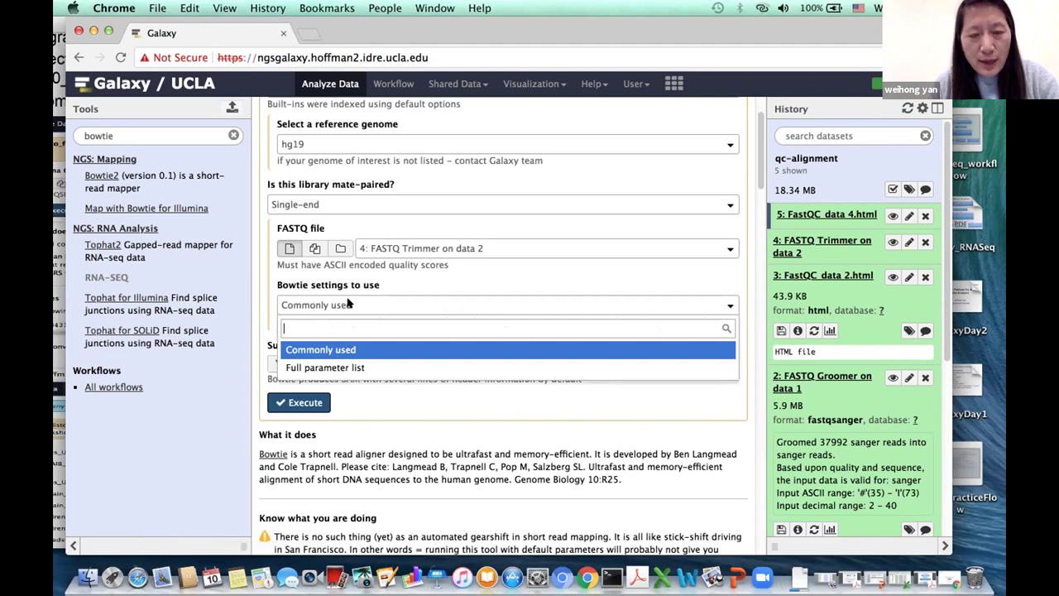
{"action": "left_click", "coordinate": [335, 368]}
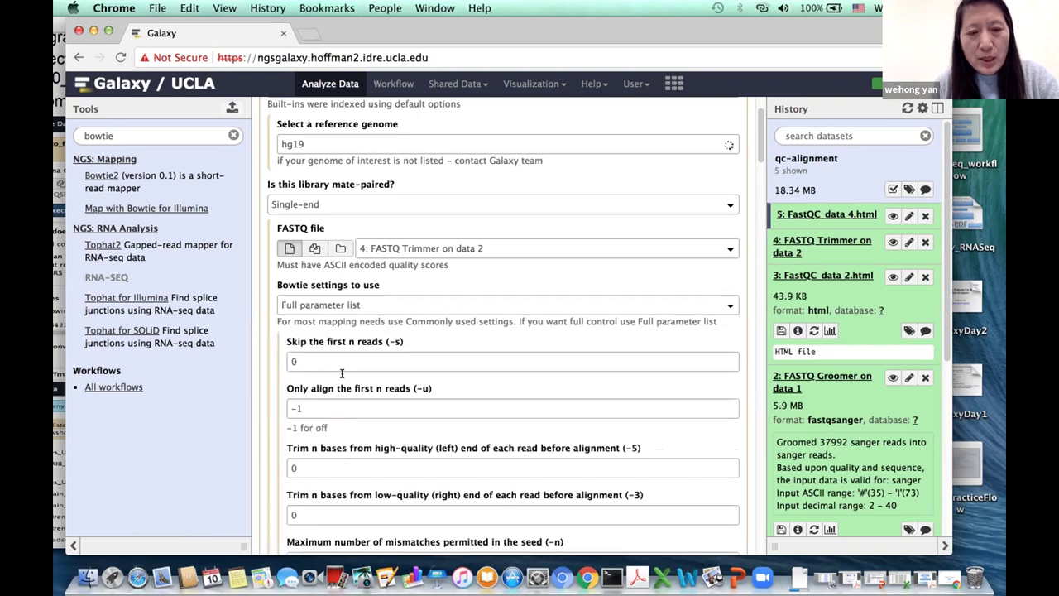
{"action": "scroll", "coordinate": [367, 403], "scroll_direction": "down", "scroll_amount": 3}
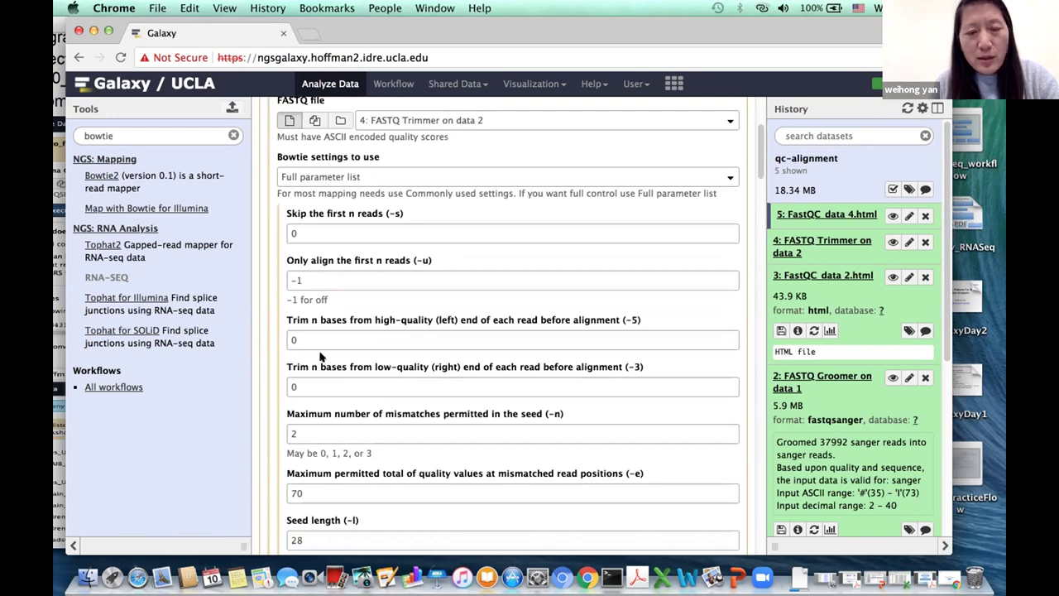
{"action": "scroll", "coordinate": [404, 364], "scroll_direction": "down", "scroll_amount": 1}
{"action": "scroll", "coordinate": [402, 370], "scroll_direction": "down", "scroll_amount": 4}
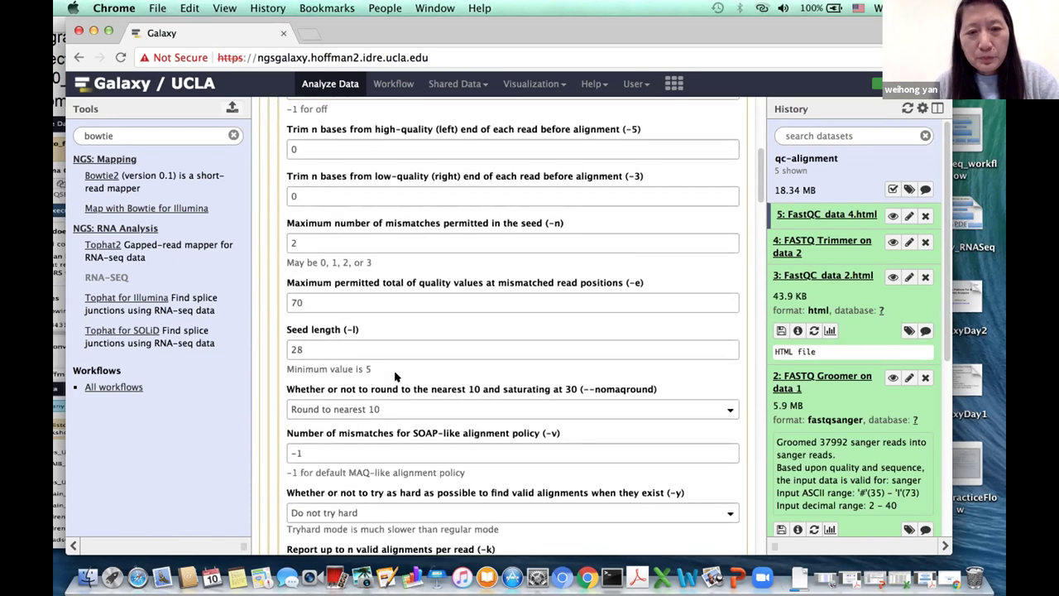
{"action": "scroll", "coordinate": [395, 377], "scroll_direction": "down", "scroll_amount": 20}
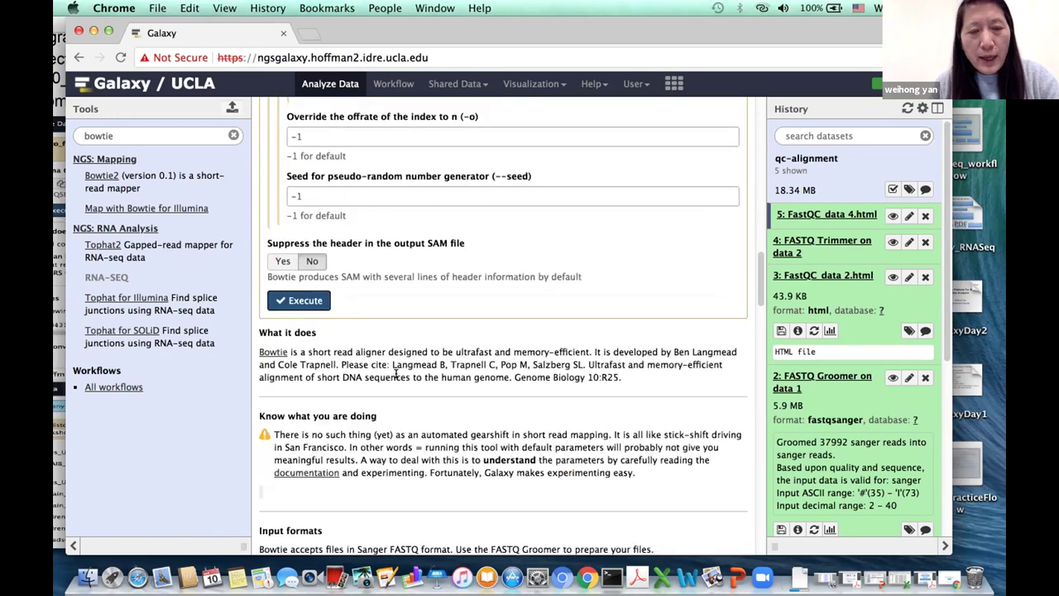
{"action": "left_click", "coordinate": [317, 301]}
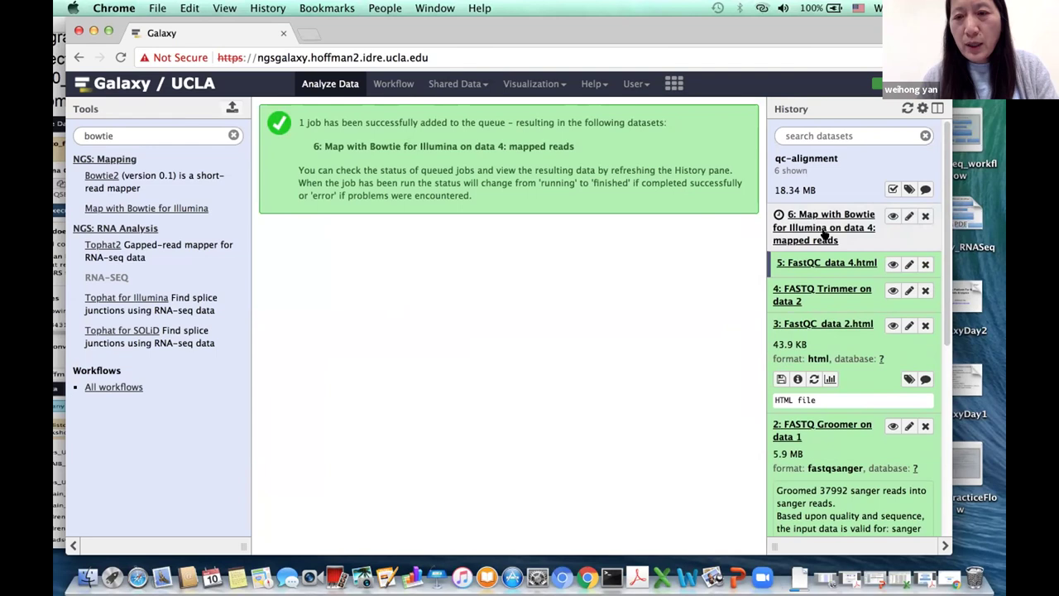
Switch to an enlarged Terminal window and log in over ssh as galaxy at galaxy.hoffman2.idre.ucla.edu with the account password
{"action": "left_click_drag", "start_coordinate": [746, 33], "coordinate": [543, 31]}
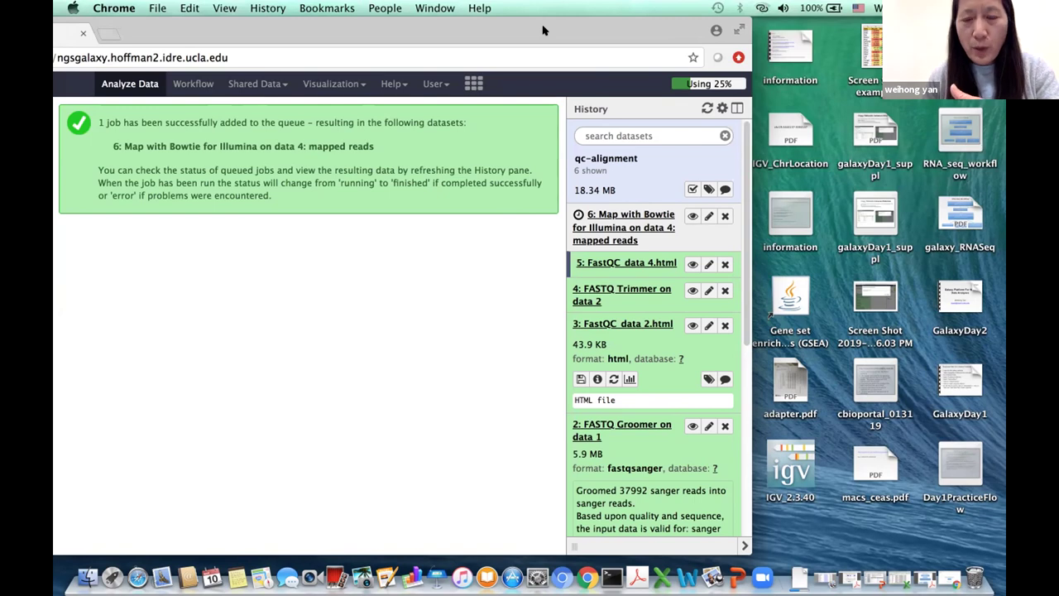
{"action": "left_click", "coordinate": [612, 576]}
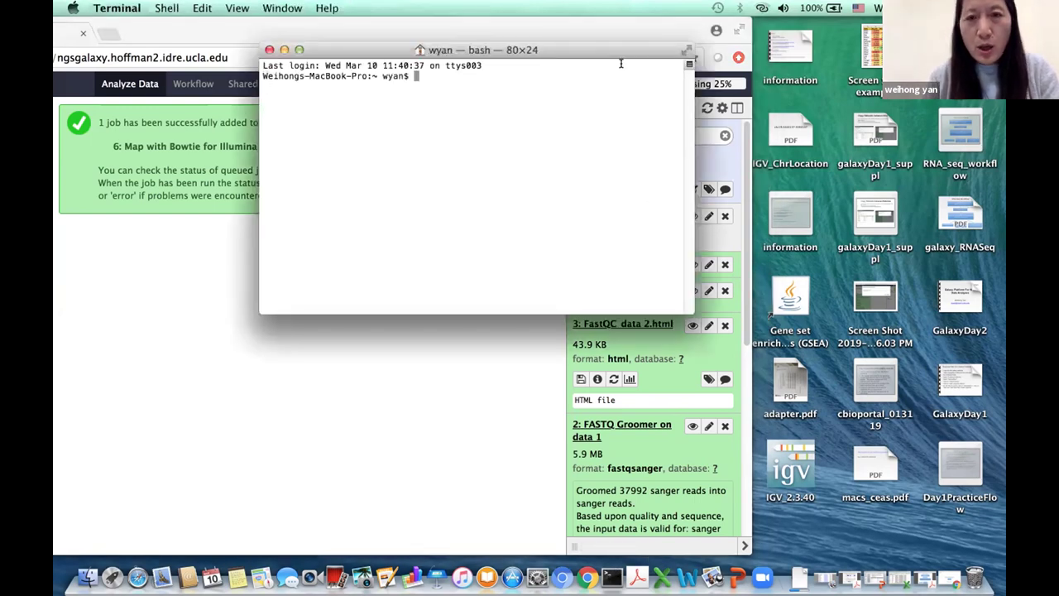
{"action": "left_click_drag", "start_coordinate": [692, 311], "coordinate": [956, 518]}
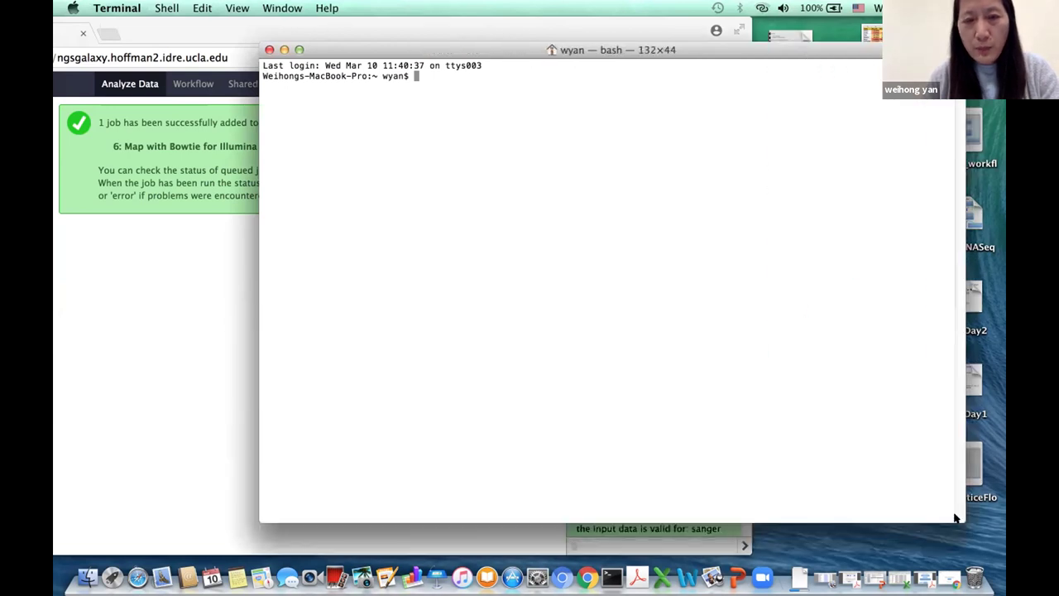
{"action": "type", "text": "ssh galaxy@galaxy.hoffman2.idre.ucla.edu"}
{"action": "key", "text": "Return"}
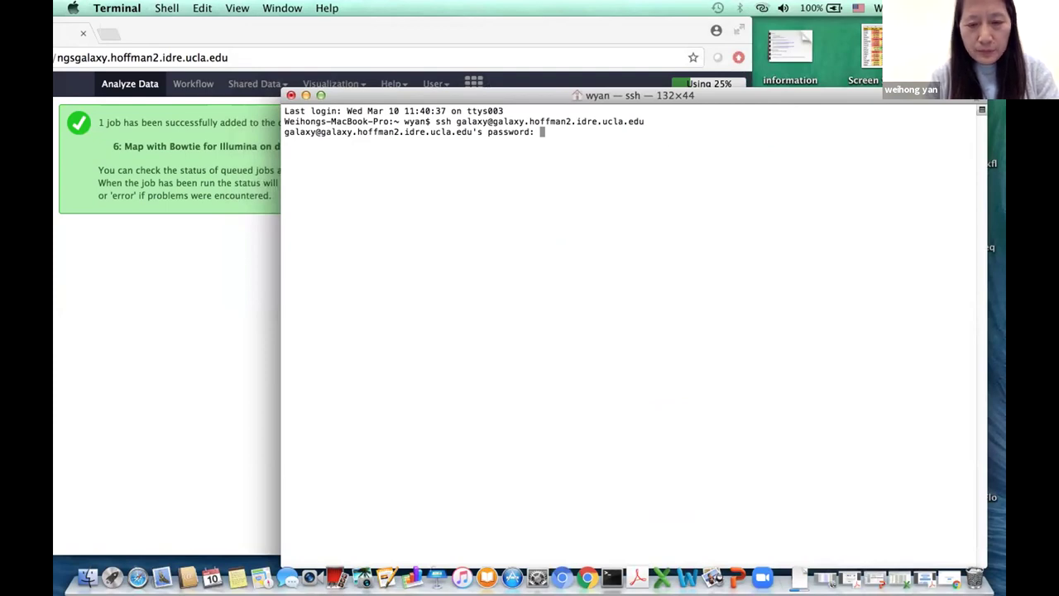
{"action": "key", "text": "Return"}
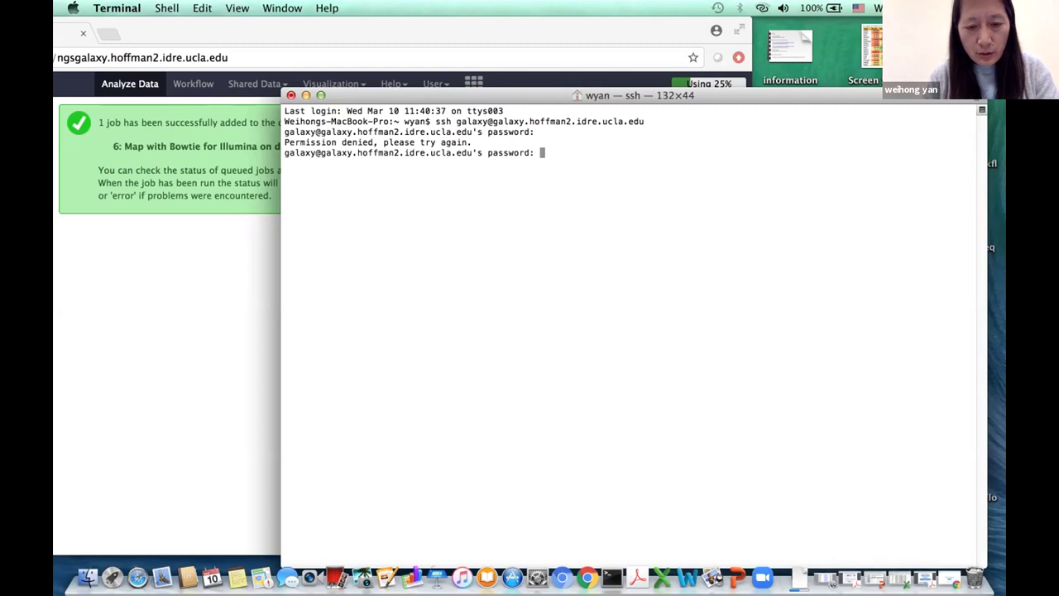
{"action": "key", "text": "Return"}
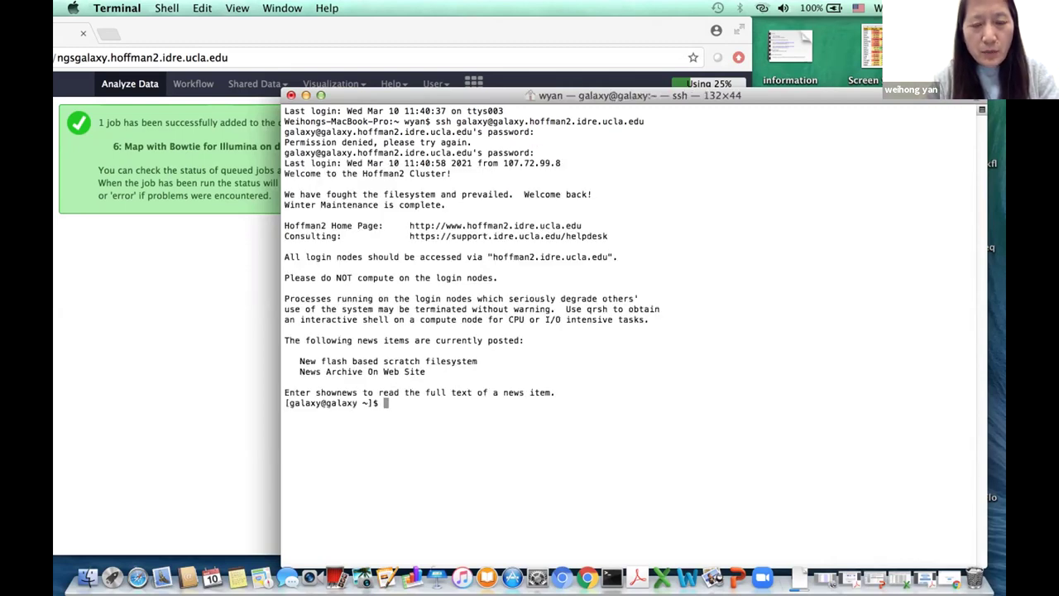
List the contents of the server's home directory and begin a cd command
{"action": "type", "text": "ls"}
{"action": "key", "text": "Return"}
{"action": "type", "text": "cd "}
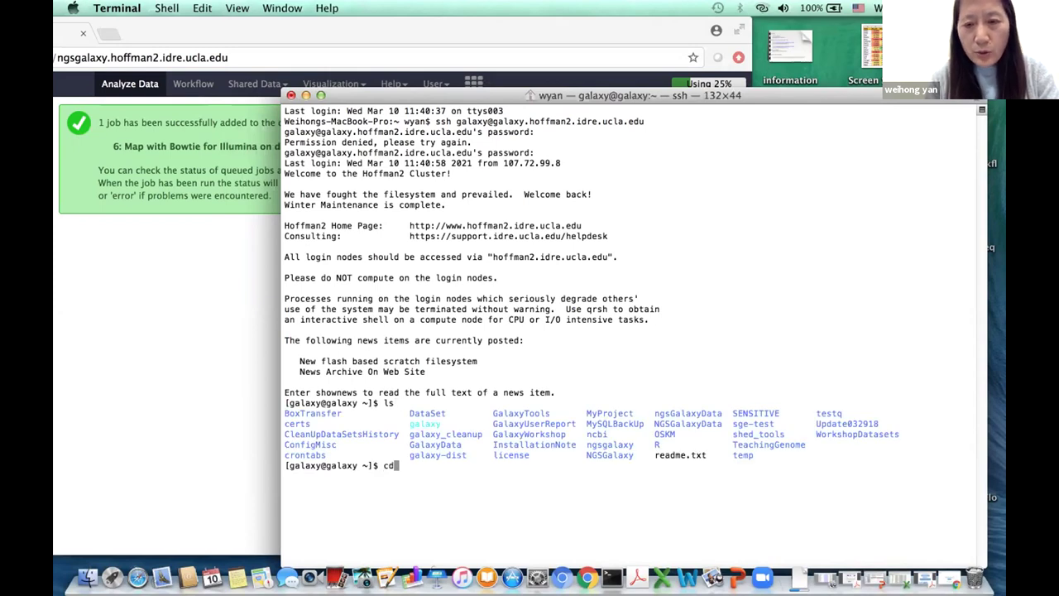
{"action": "type", "text": "Galaxy"}
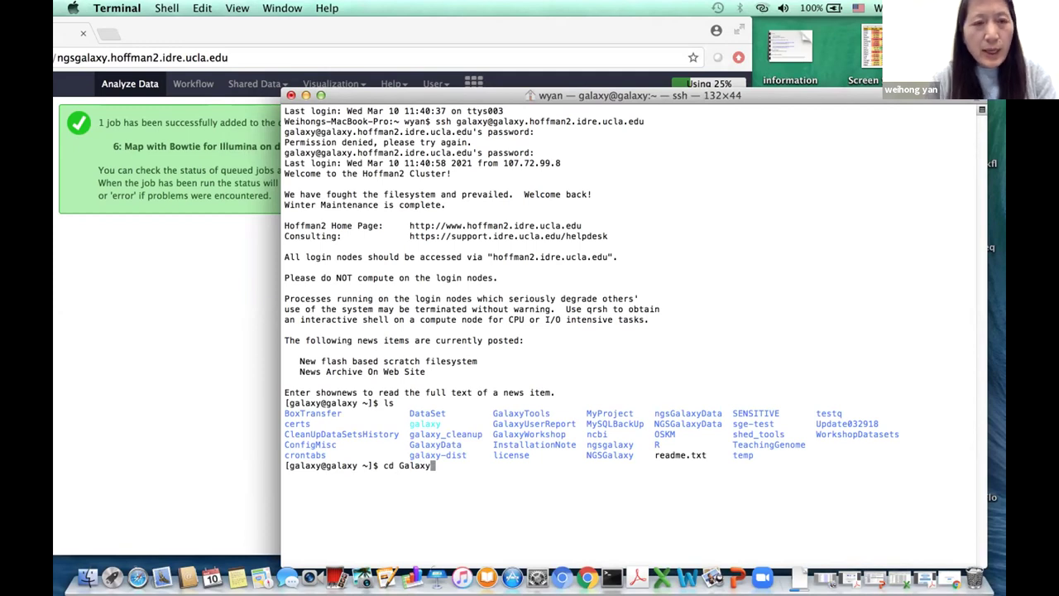
{"action": "left_click_drag", "start_coordinate": [489, 97], "coordinate": [954, 78]}
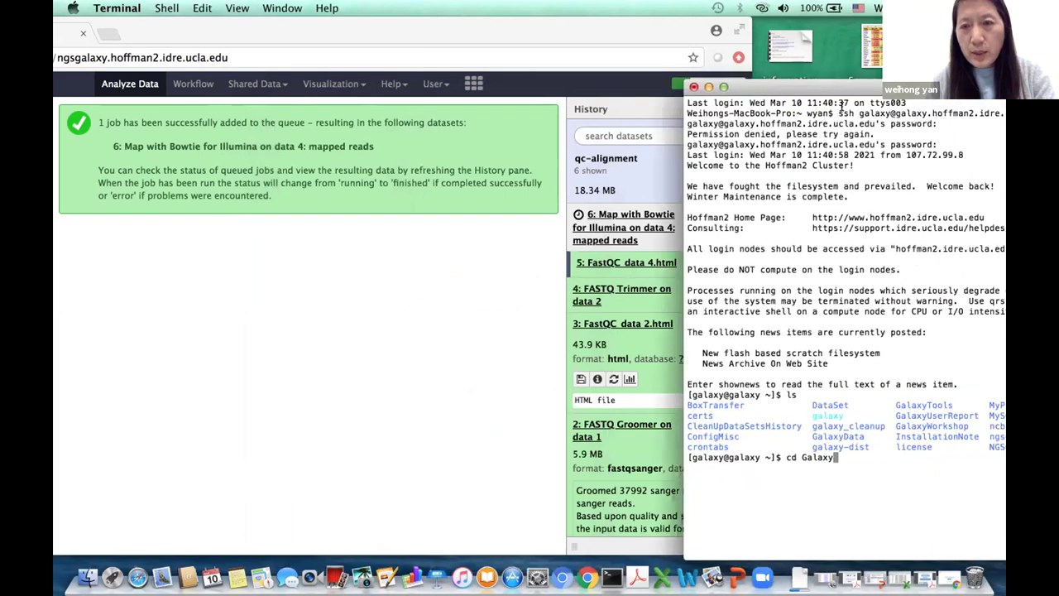
{"action": "left_click_drag", "start_coordinate": [830, 87], "coordinate": [214, 77]}
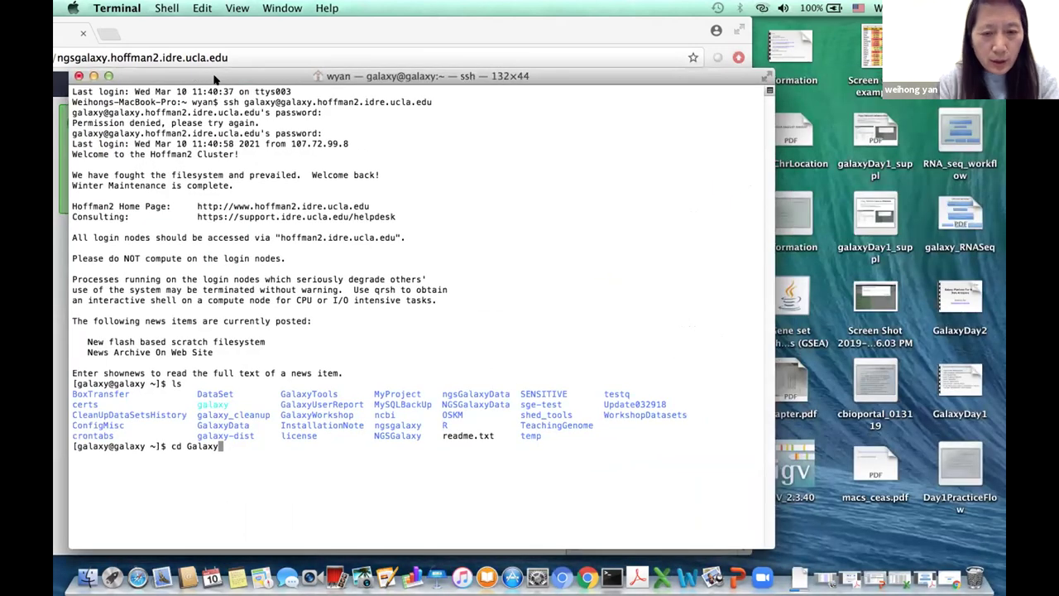
{"action": "key", "text": "BackSpace"}
{"action": "key", "text": "BackSpace"}
{"action": "key", "text": "BackSpace"}
{"action": "key", "text": "BackSpace"}
{"action": "key", "text": "BackSpace"}
{"action": "key", "text": "BackSpace"}
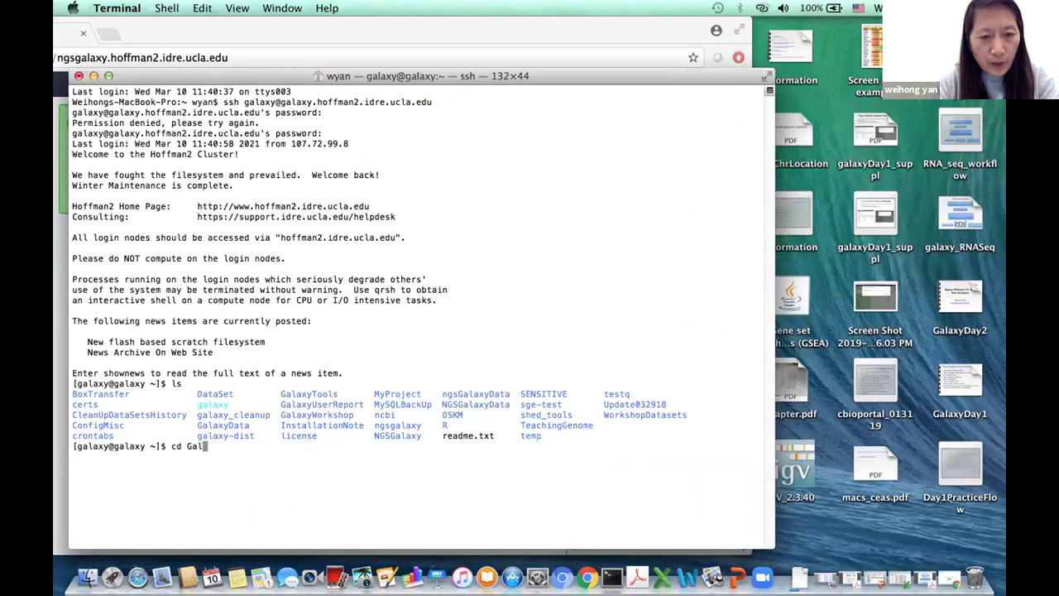
Change into the NGSGalaxy directory and its galaxy subdirectory, listing the contents of each
{"action": "type", "text": "NGS"}
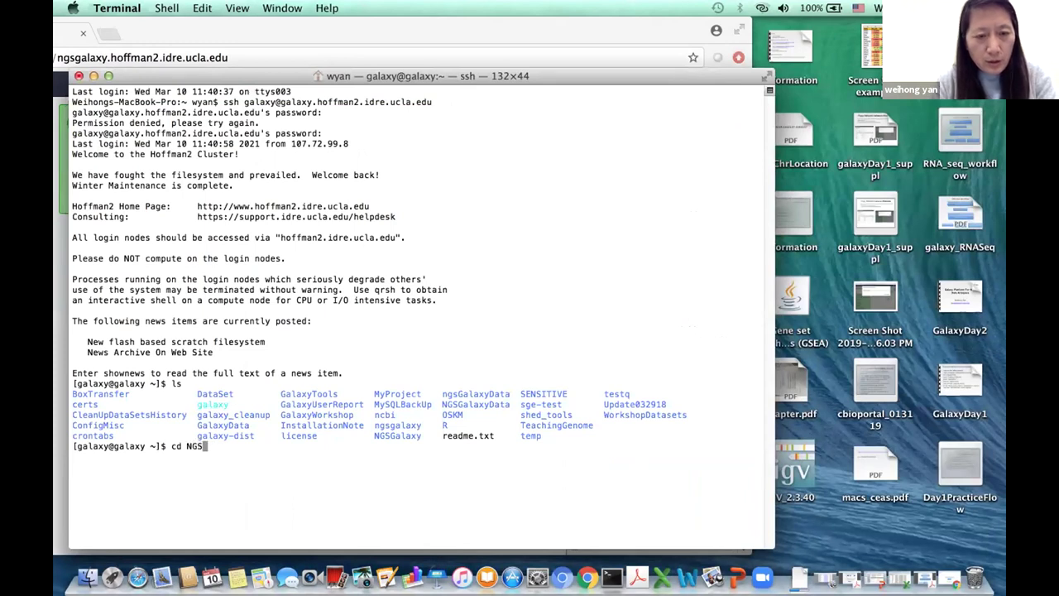
{"action": "type", "text": "Galaxy"}
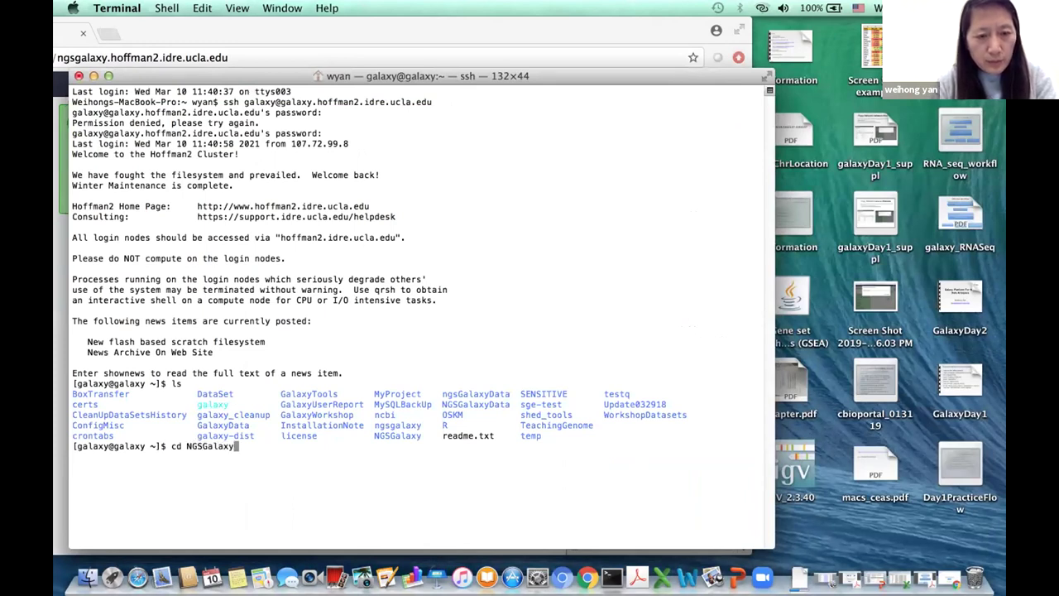
{"action": "key", "text": "Return"}
{"action": "type", "text": "ls"}
{"action": "key", "text": "Return"}
{"action": "type", "text": "cd galaxy"}
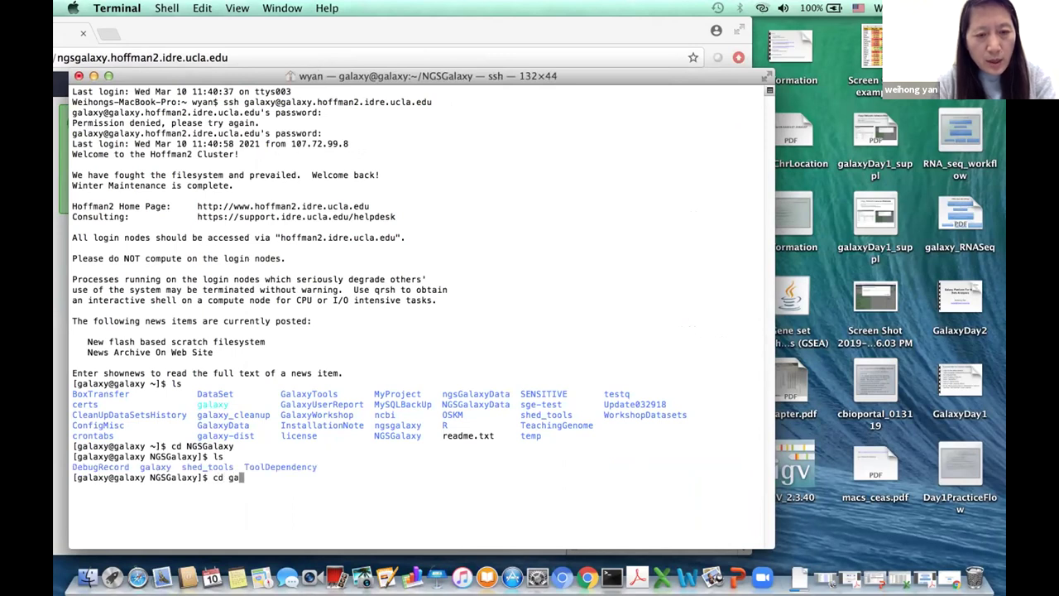
{"action": "key", "text": "Return"}
{"action": "type", "text": "ls"}
{"action": "key", "text": "Return"}
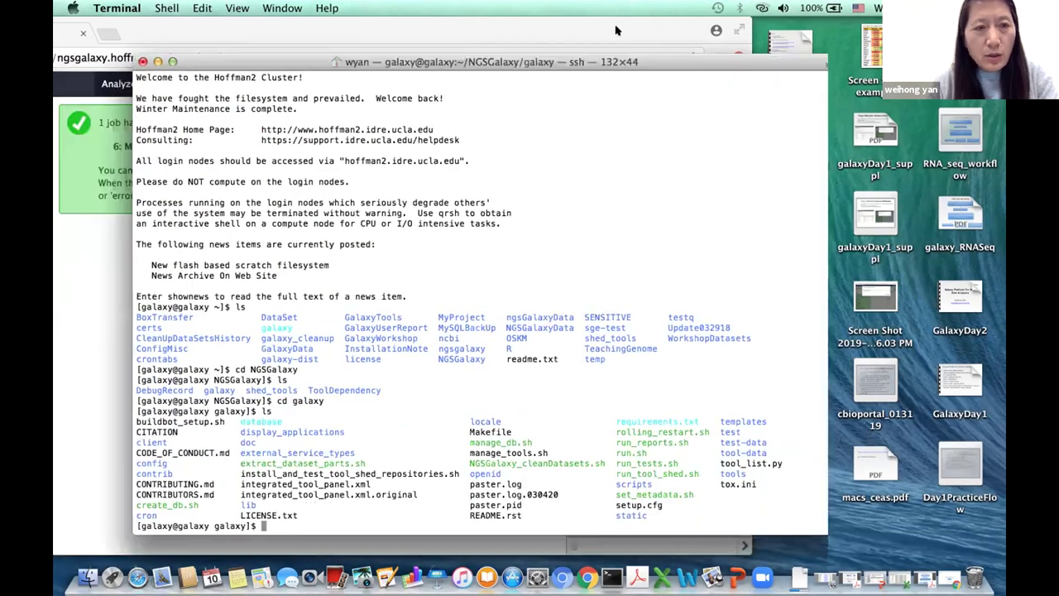
Stop the Galaxy server with ./run.sh --stop-daemon and list the files in its directory
{"action": "left_click_drag", "start_coordinate": [348, 76], "coordinate": [613, 28]}
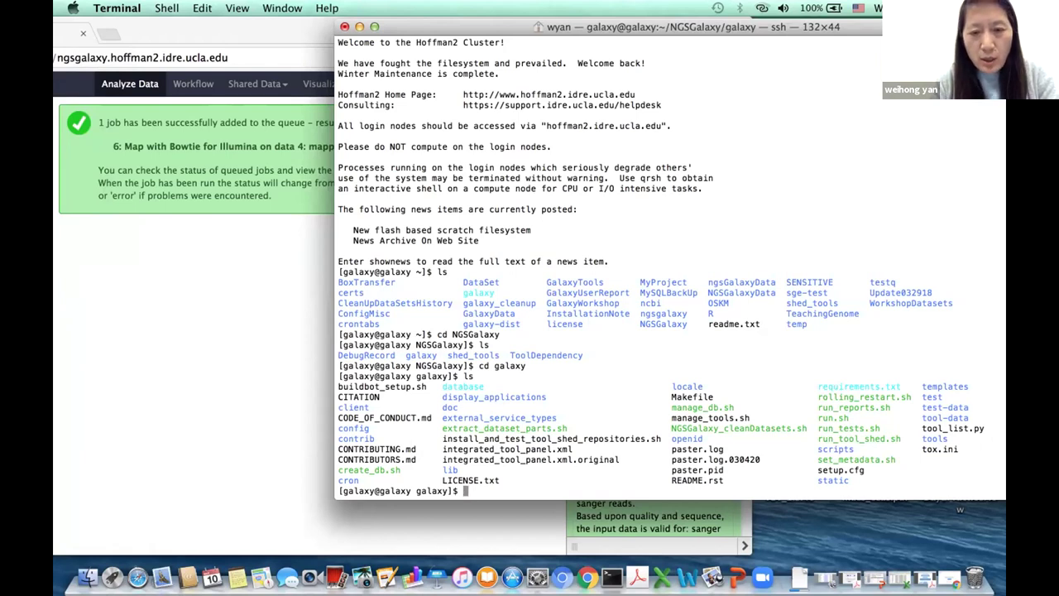
{"action": "type", "text": "./run.sh "}
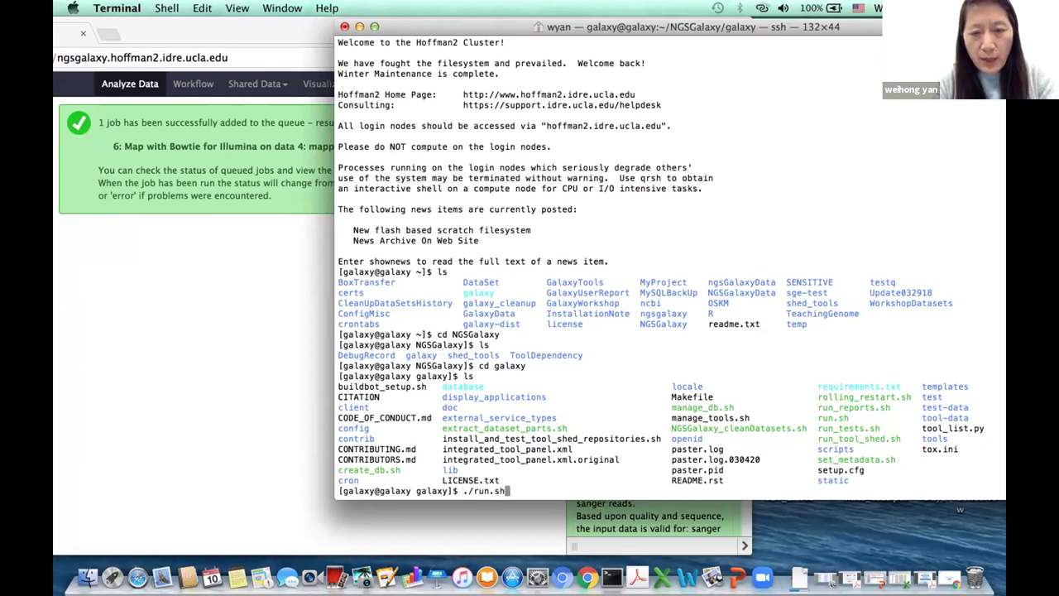
{"action": "type", "text": "--stop"}
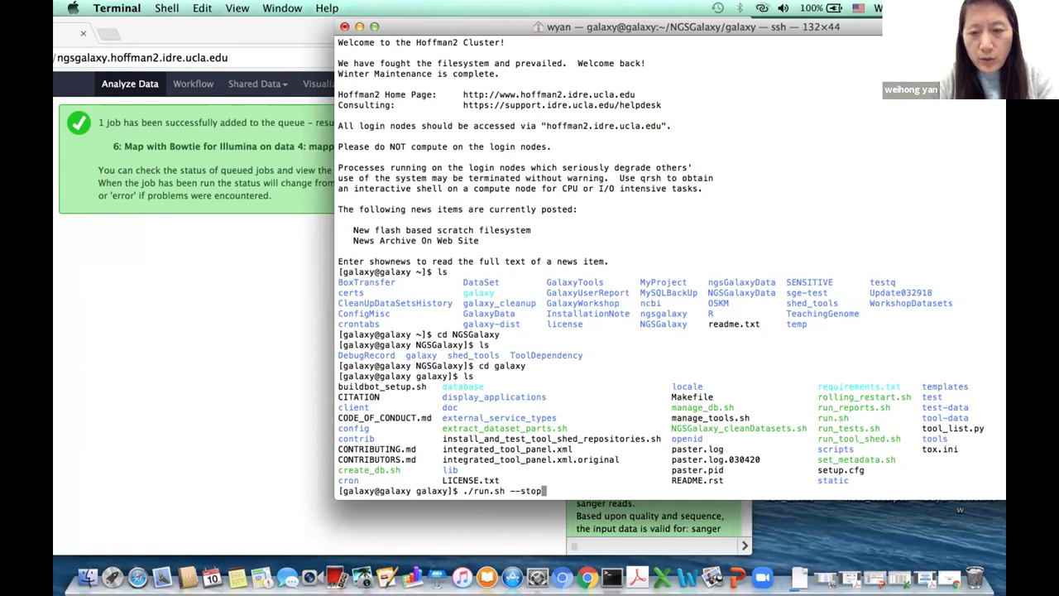
{"action": "type", "text": "-daemon"}
{"action": "key", "text": "Return"}
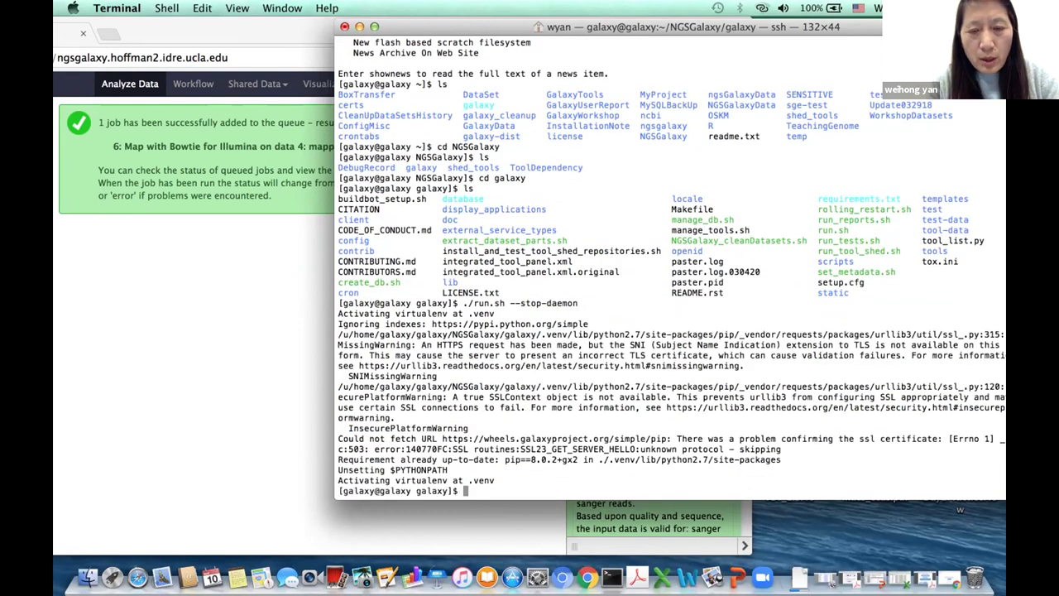
{"action": "type", "text": "ls"}
{"action": "key", "text": "Return"}
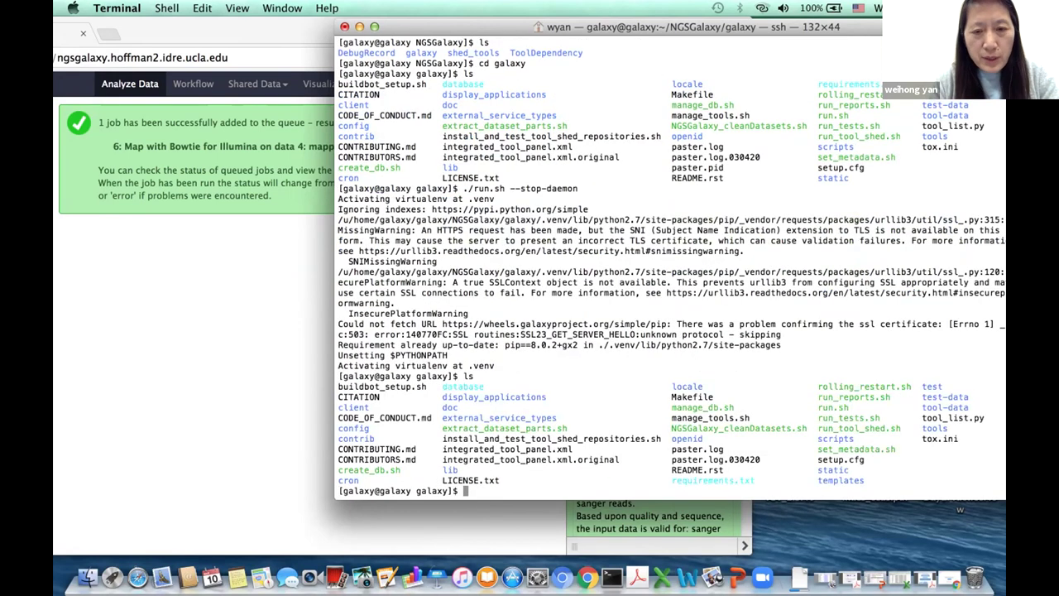
Start the Galaxy server with ./run.sh --daemon, then minimize Terminal and return to the Galaxy page in Chrome
{"action": "type", "text": "./run.sh --daemon"}
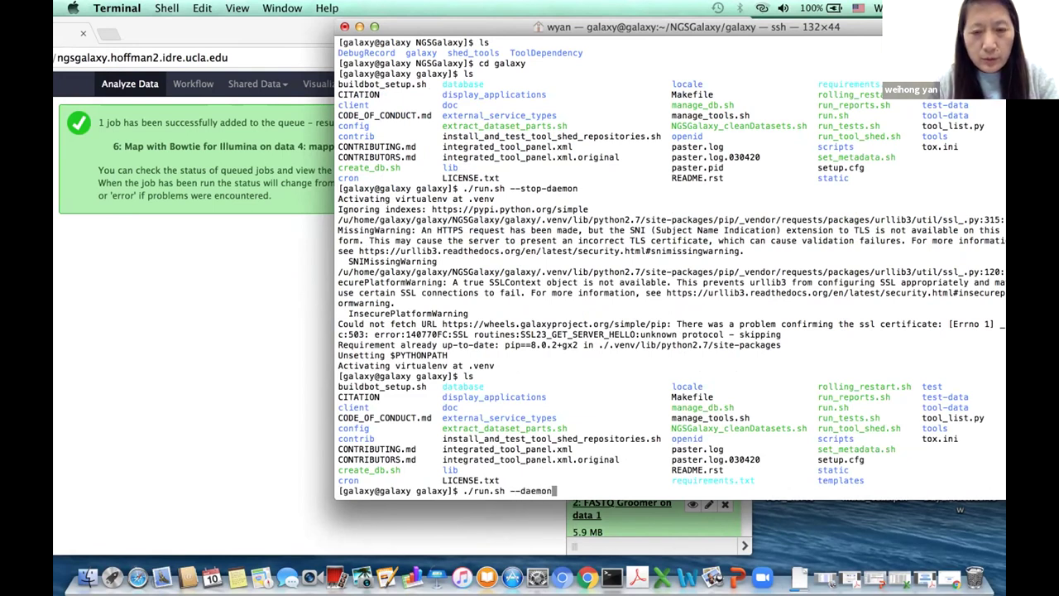
{"action": "key", "text": "Return"}
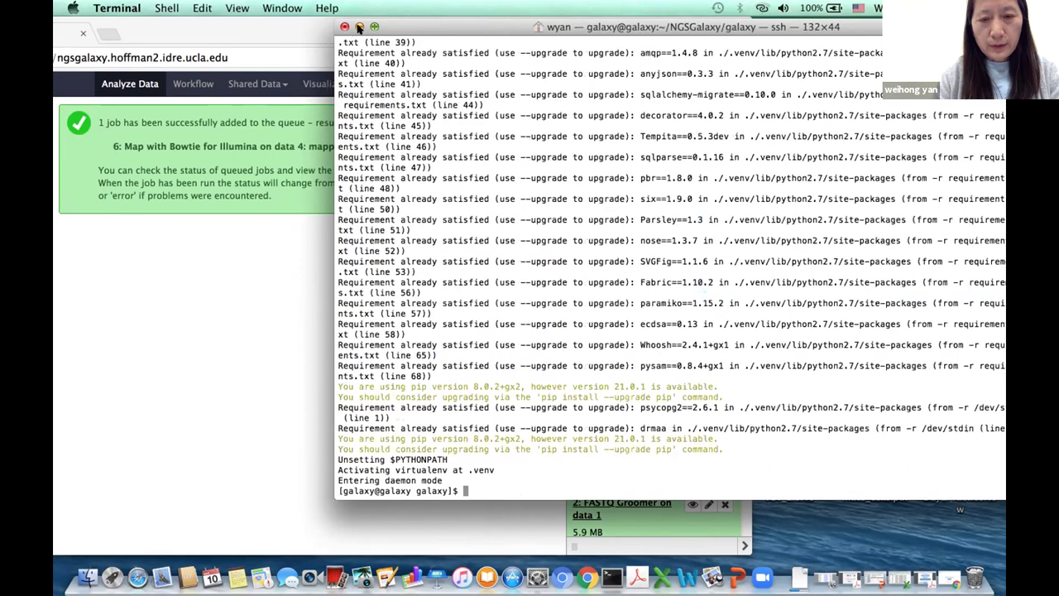
{"action": "left_click", "coordinate": [358, 27]}
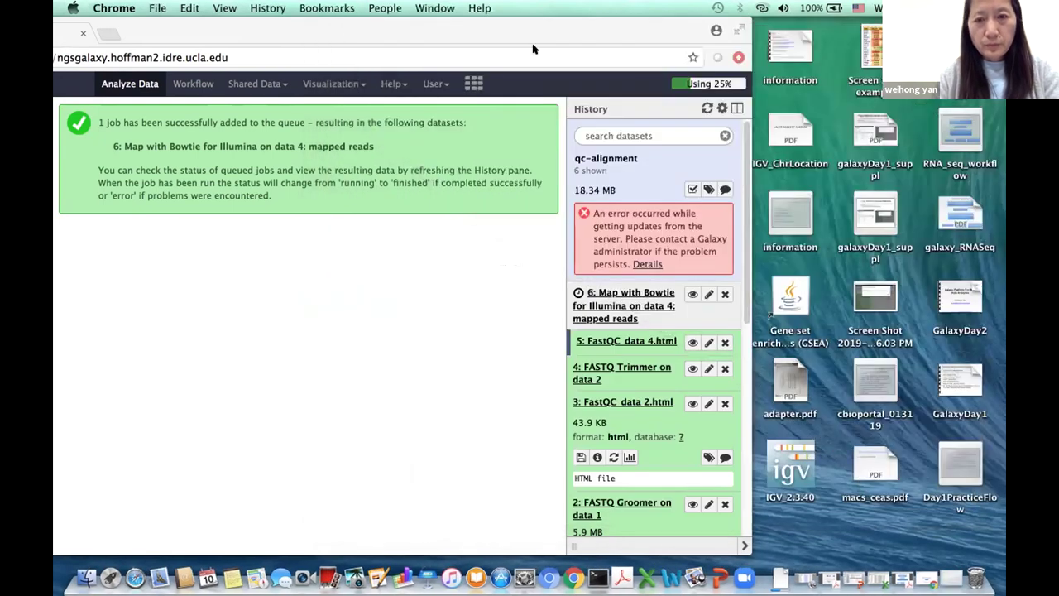
{"action": "left_click_drag", "start_coordinate": [533, 49], "coordinate": [707, 49]}
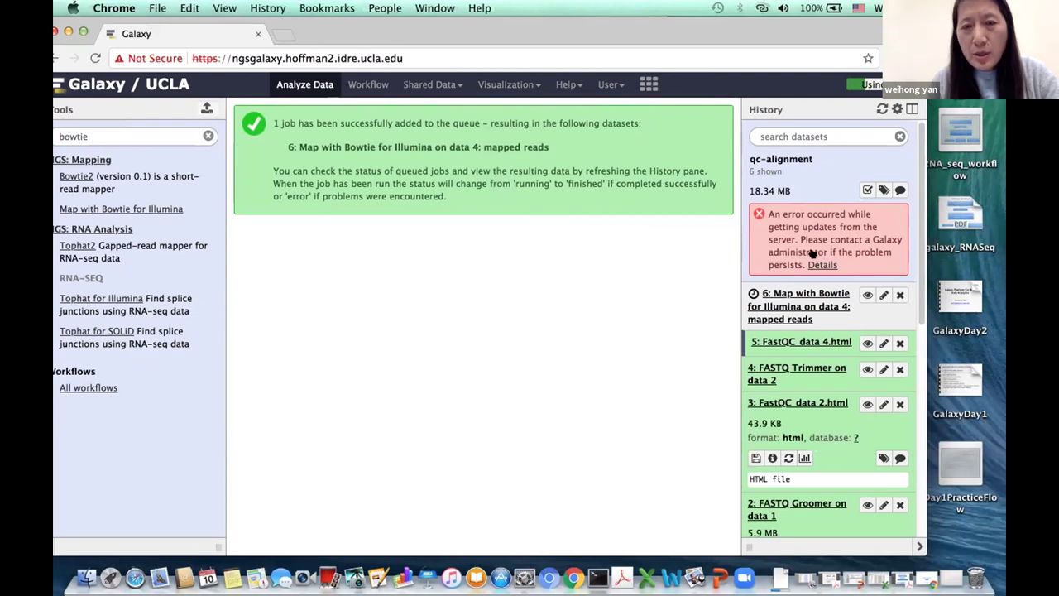
Reload the Galaxy page and expand the details of the Map with Bowtie for Illumina mapped reads dataset in the qc-alignment history
{"action": "left_click", "coordinate": [489, 58]}
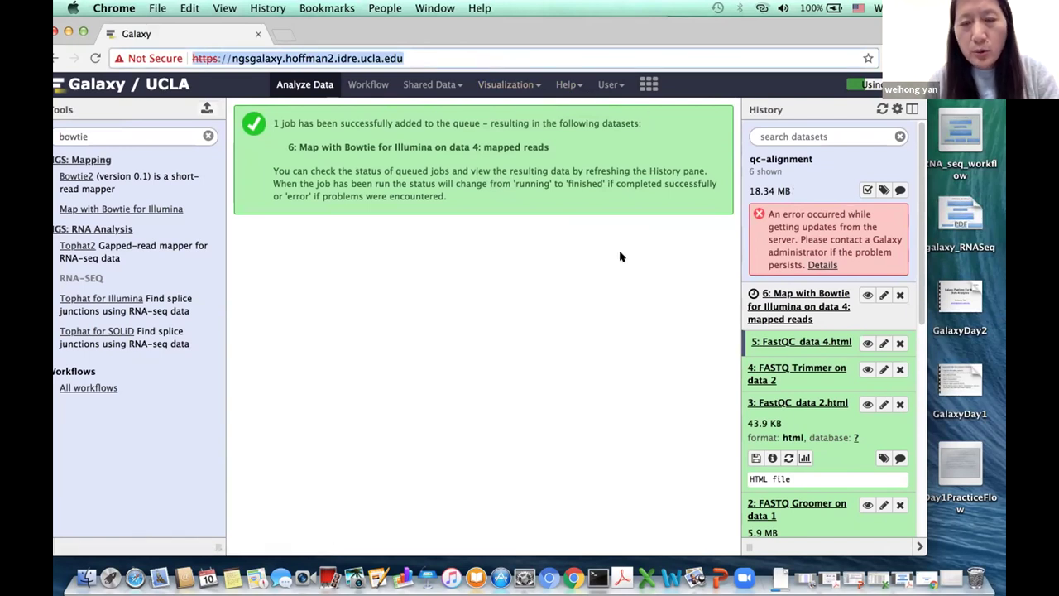
{"action": "left_click", "coordinate": [486, 65]}
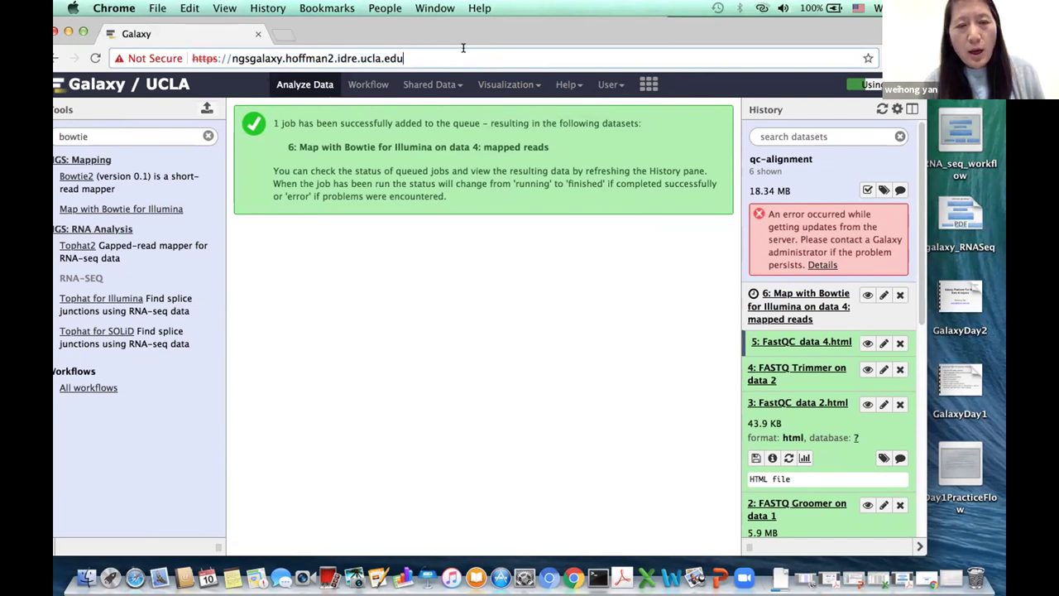
{"action": "key", "text": "Return"}
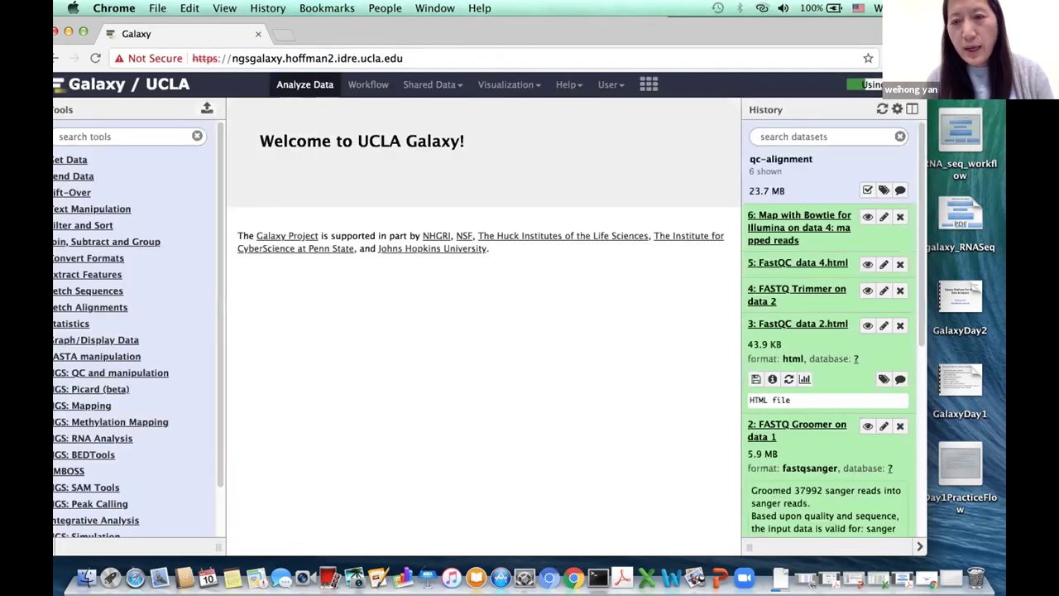
{"action": "left_click_drag", "start_coordinate": [367, 29], "coordinate": [378, 28]}
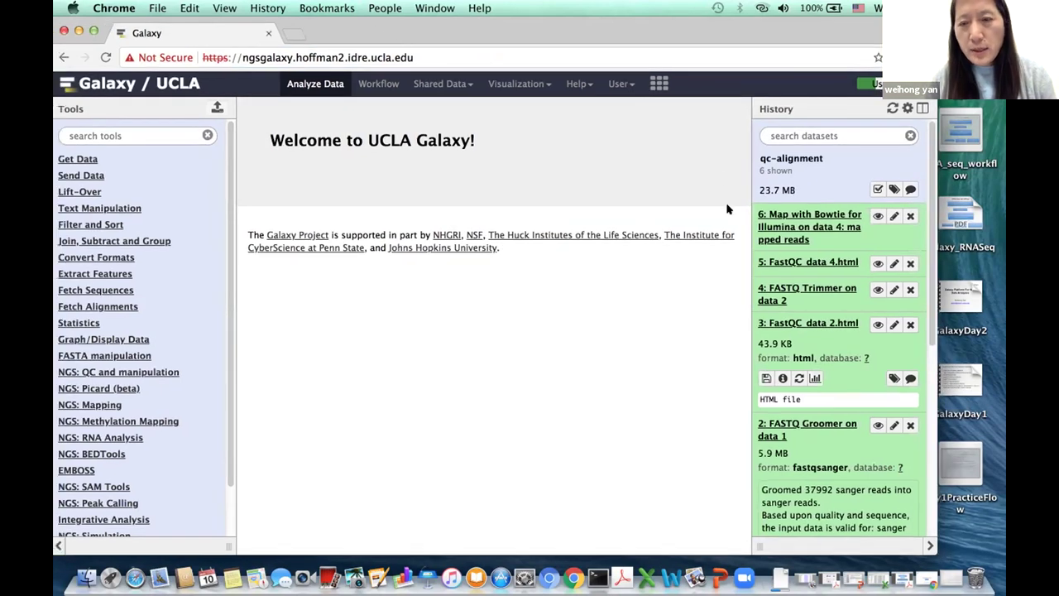
{"action": "left_click", "coordinate": [800, 227]}
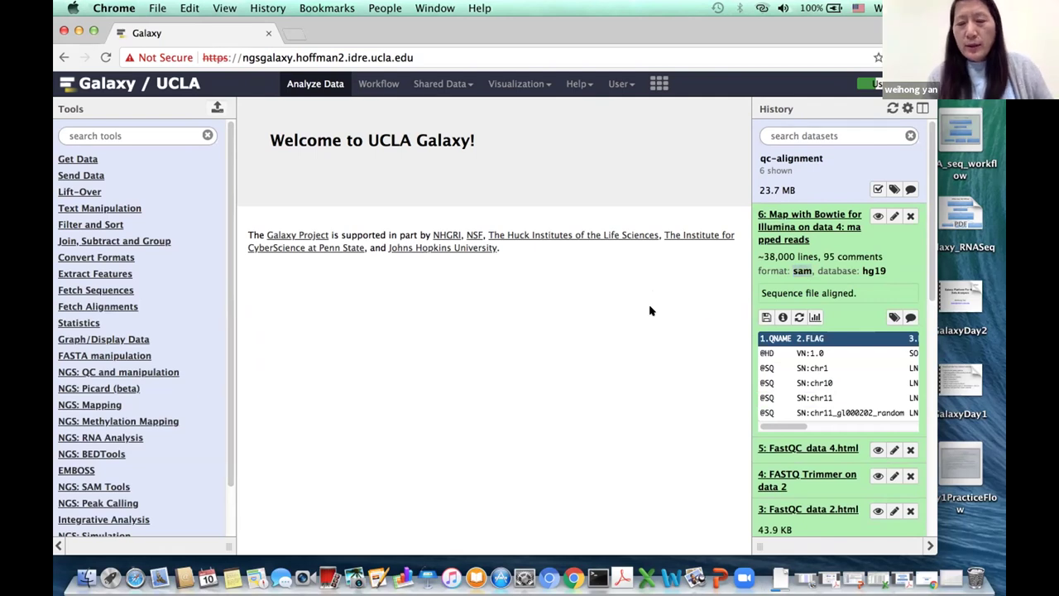
{"action": "mouse_move", "coordinate": [776, 32]}
{"action": "left_mouse_down"}
{"action": "mouse_move", "coordinate": [836, 107]}
{"action": "mouse_move", "coordinate": [810, 46]}
{"action": "mouse_move", "coordinate": [783, 31]}
{"action": "left_mouse_up"}
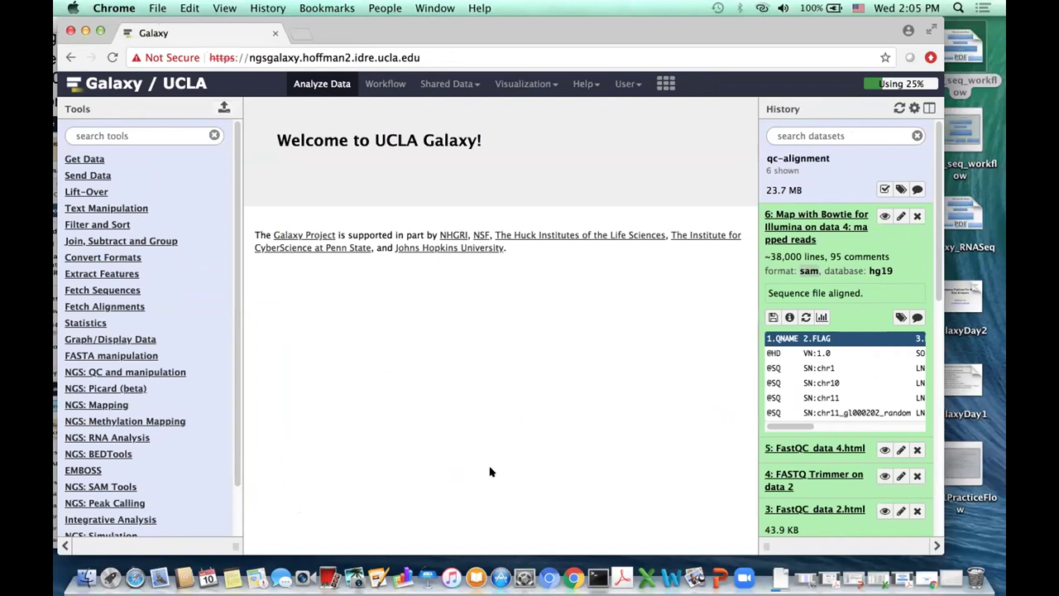
{"action": "left_click_drag", "start_coordinate": [727, 37], "coordinate": [629, 46]}
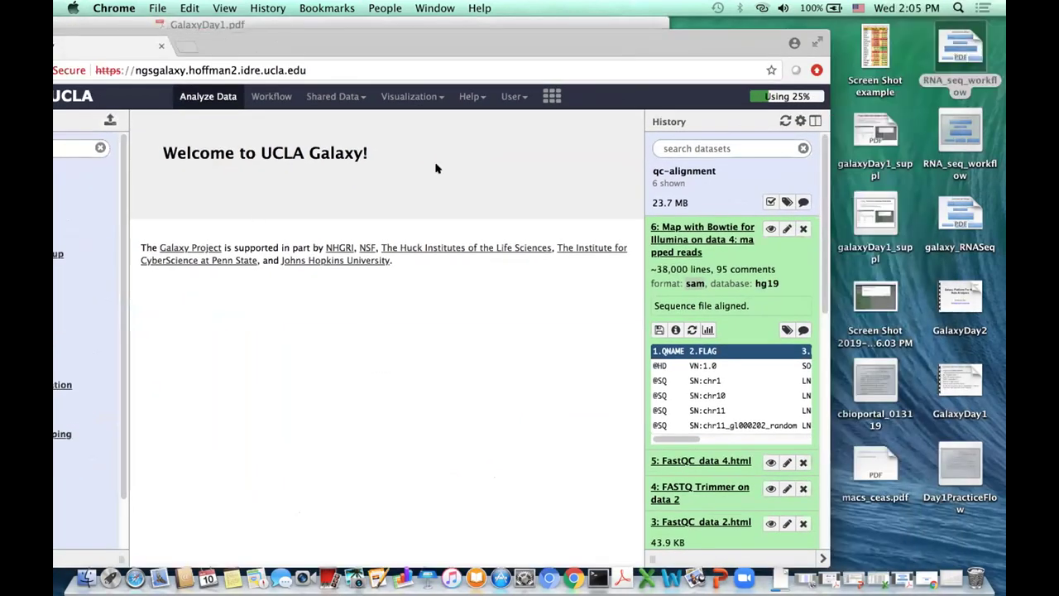
{"action": "left_click_drag", "start_coordinate": [196, 43], "coordinate": [245, 65]}
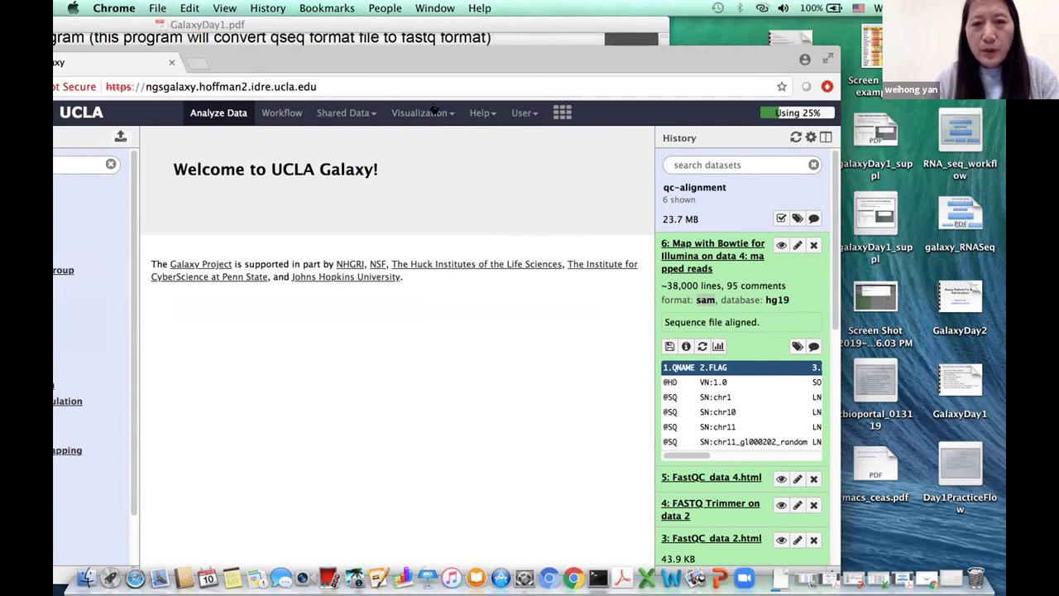
{"action": "left_click_drag", "start_coordinate": [407, 62], "coordinate": [437, 34]}
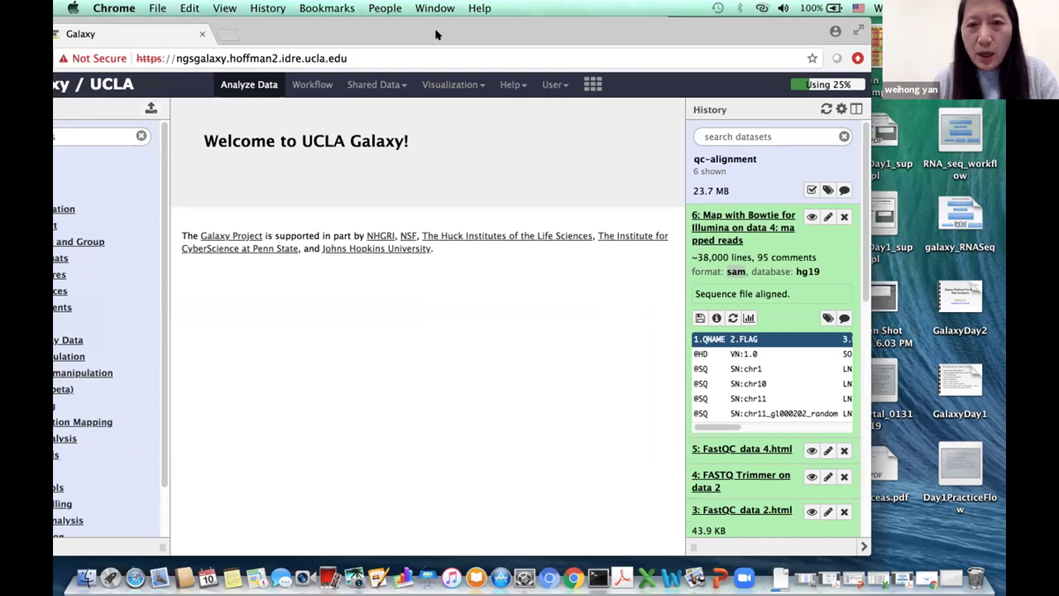
{"action": "left_click_drag", "start_coordinate": [436, 34], "coordinate": [267, 80]}
{"action": "left_click", "coordinate": [596, 577]}
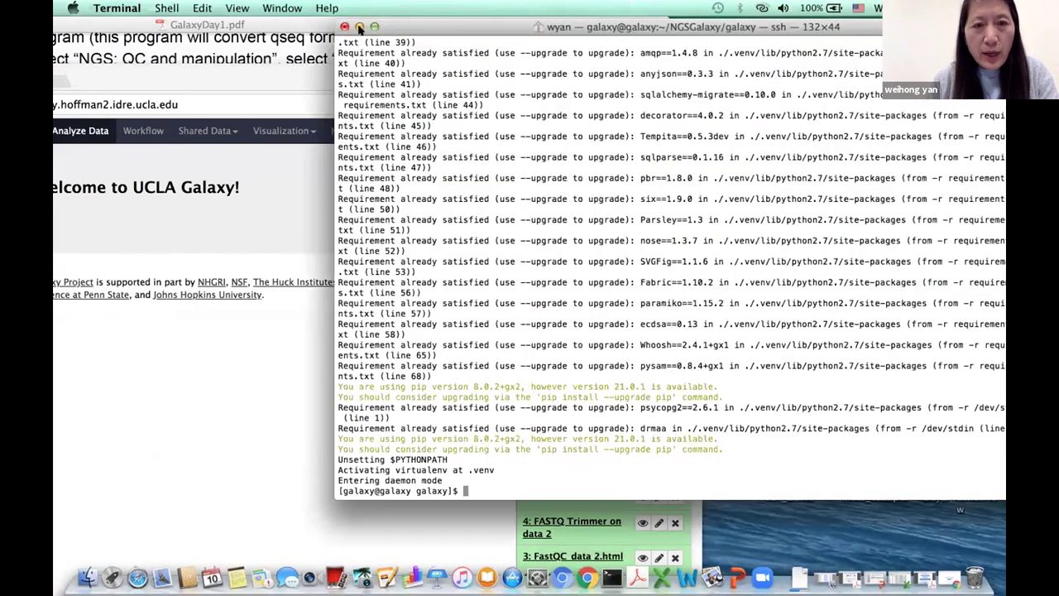
{"action": "left_click", "coordinate": [359, 27]}
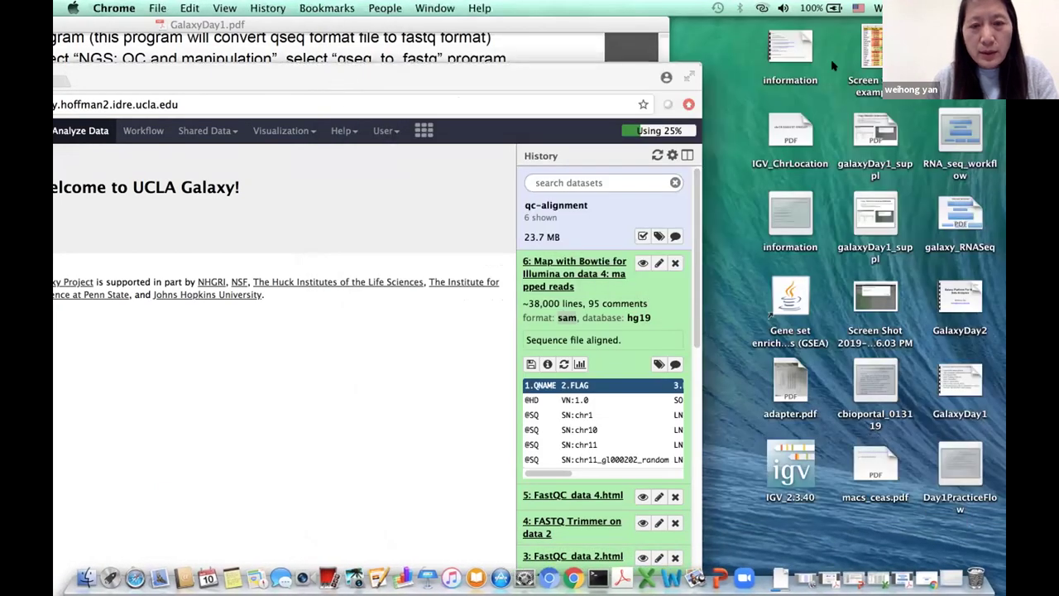
{"action": "left_click_drag", "start_coordinate": [334, 90], "coordinate": [855, 92]}
{"action": "left_click_drag", "start_coordinate": [769, 93], "coordinate": [488, 79]}
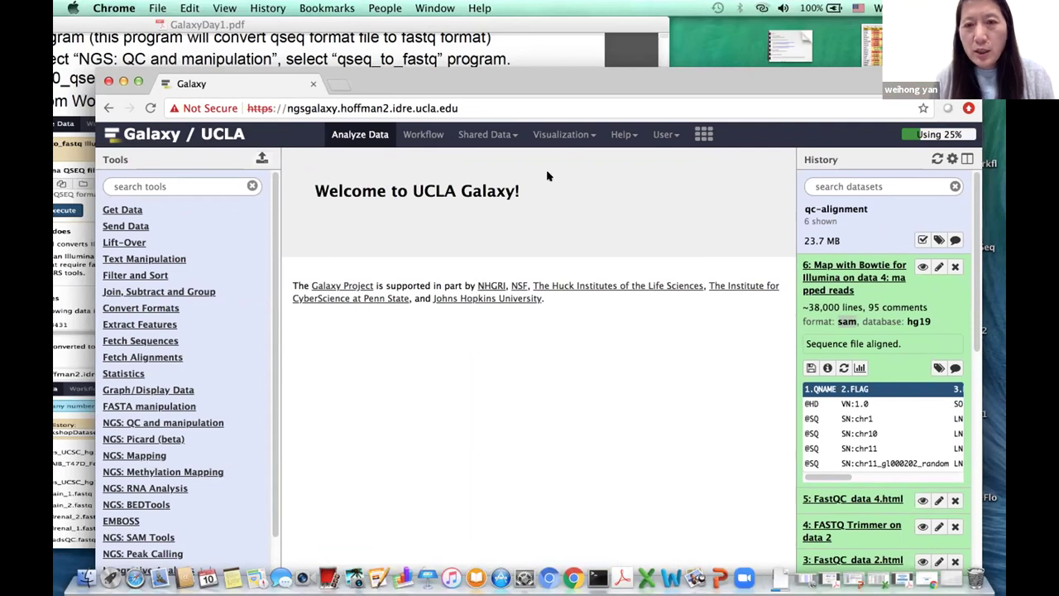
{"action": "left_click_drag", "start_coordinate": [552, 82], "coordinate": [534, 48]}
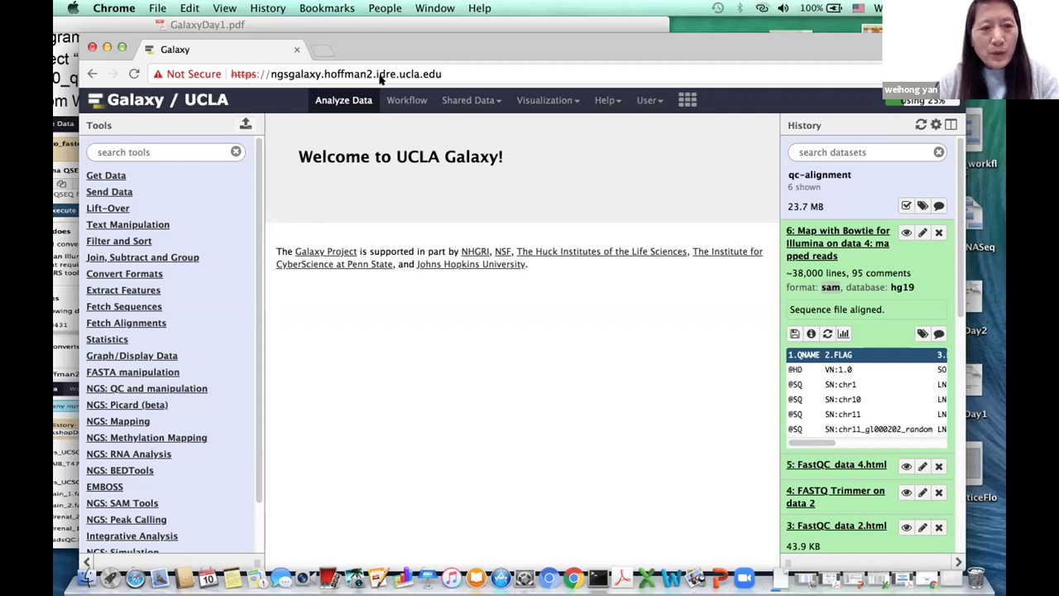
Search the tools for picard and open the SAM/BAM Alignment Summary Metrics tool
{"action": "left_click", "coordinate": [185, 149]}
{"action": "type", "text": "picard"}
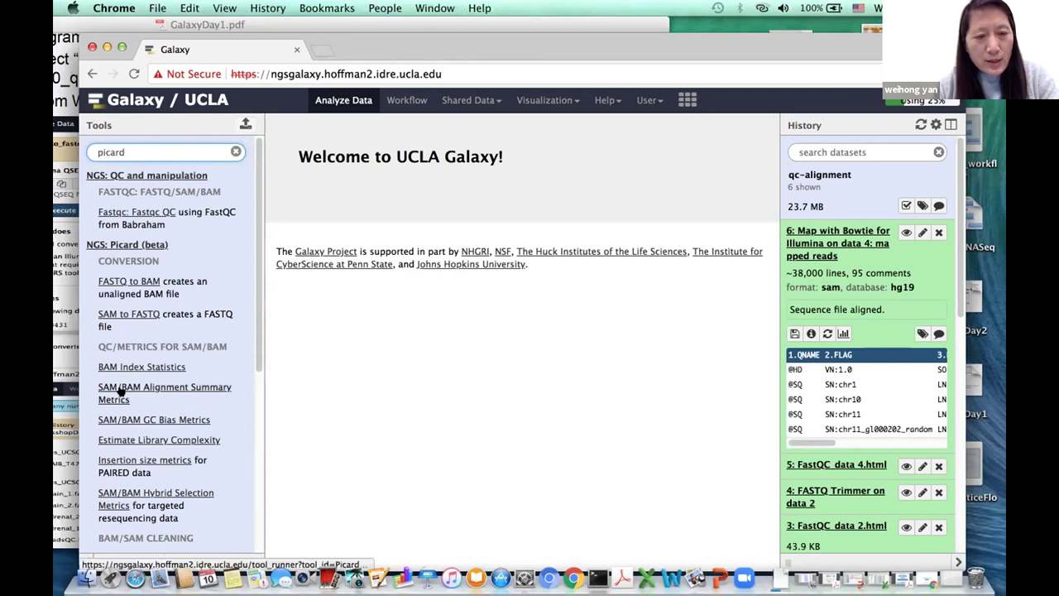
{"action": "left_click", "coordinate": [175, 389]}
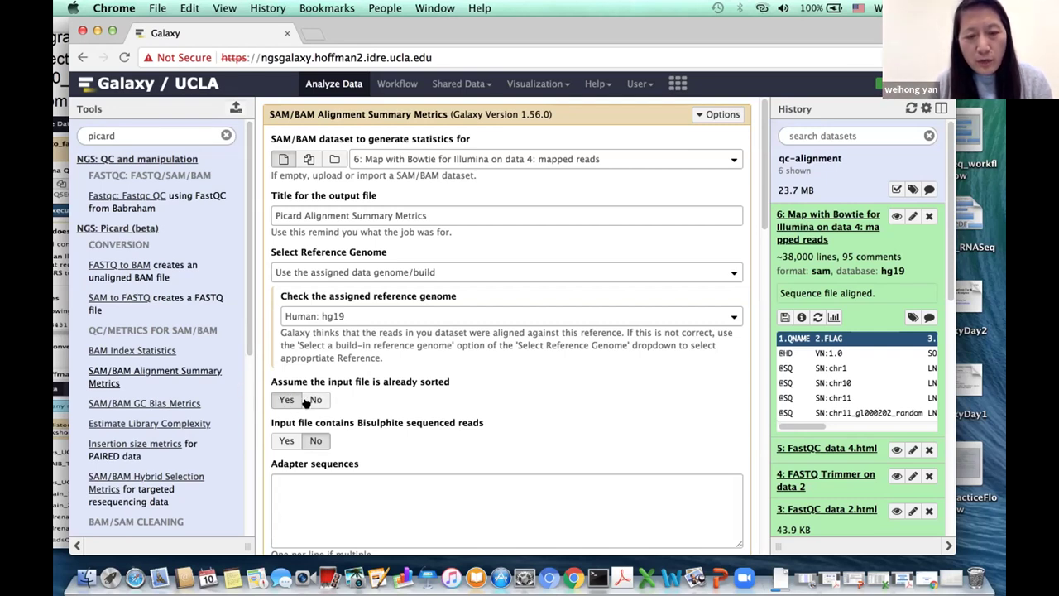
Run SAM/BAM Alignment Summary Metrics on the Bowtie mapped reads with hg19 and the already-sorted assumption set to No
{"action": "left_click", "coordinate": [316, 400]}
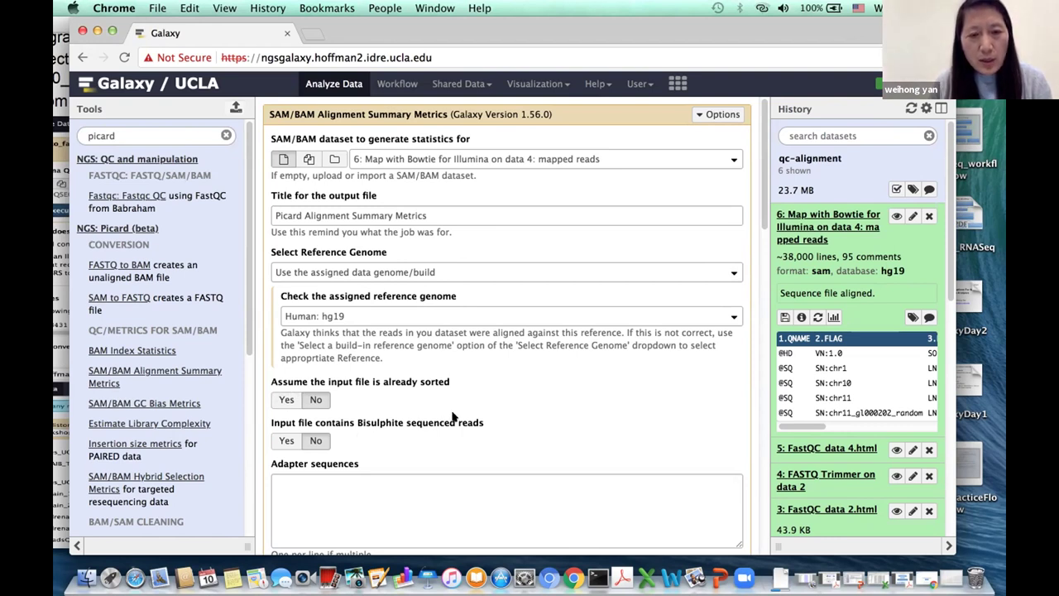
{"action": "scroll", "coordinate": [452, 416], "scroll_direction": "down", "scroll_amount": 5}
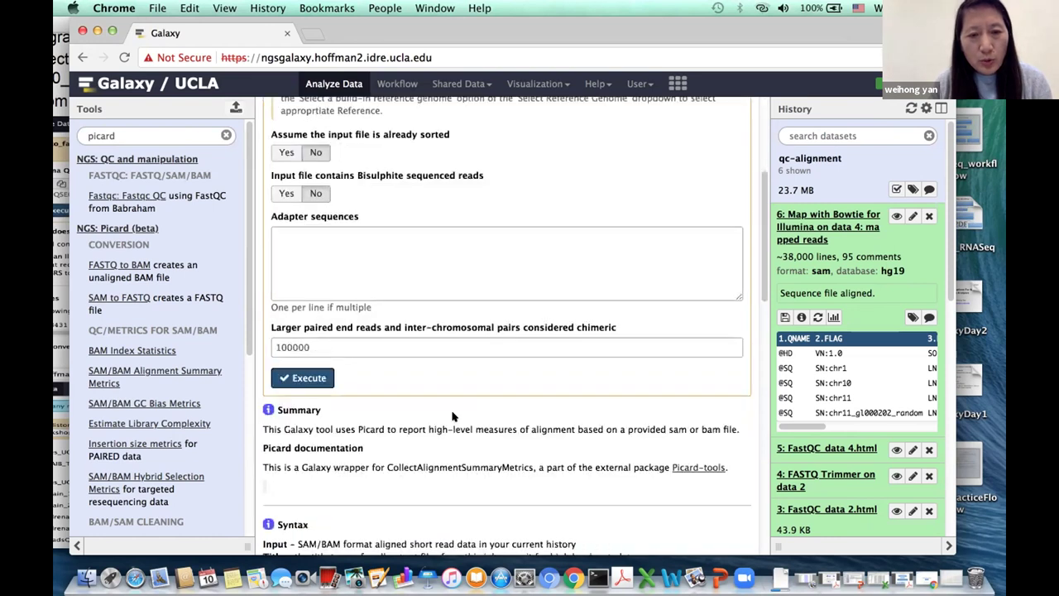
{"action": "left_click", "coordinate": [302, 378]}
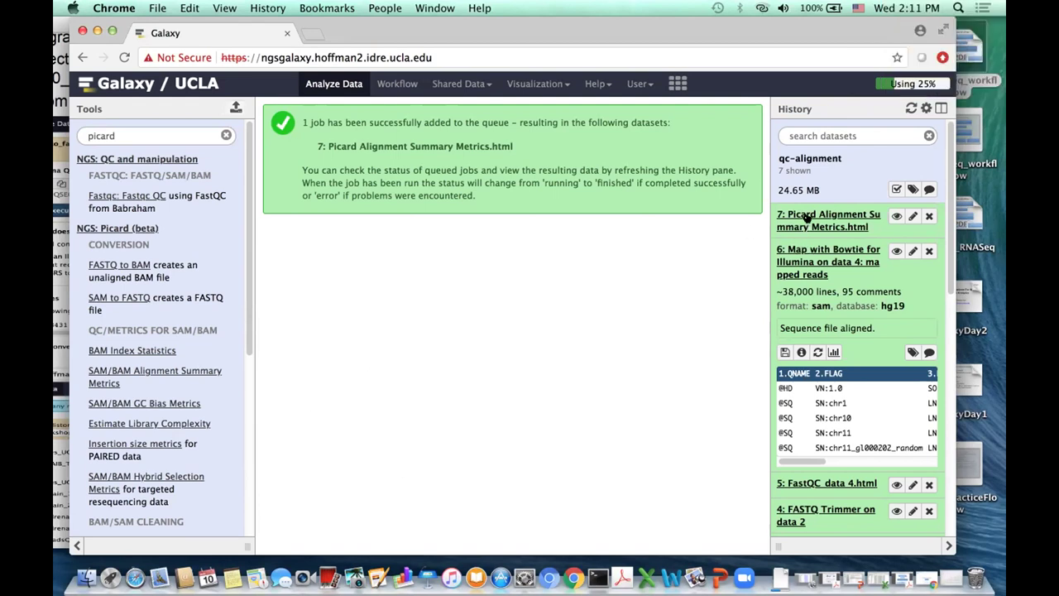
View the Picard Alignment Summary Metrics.html output and look through its list of alignment metrics
{"action": "left_click", "coordinate": [888, 215]}
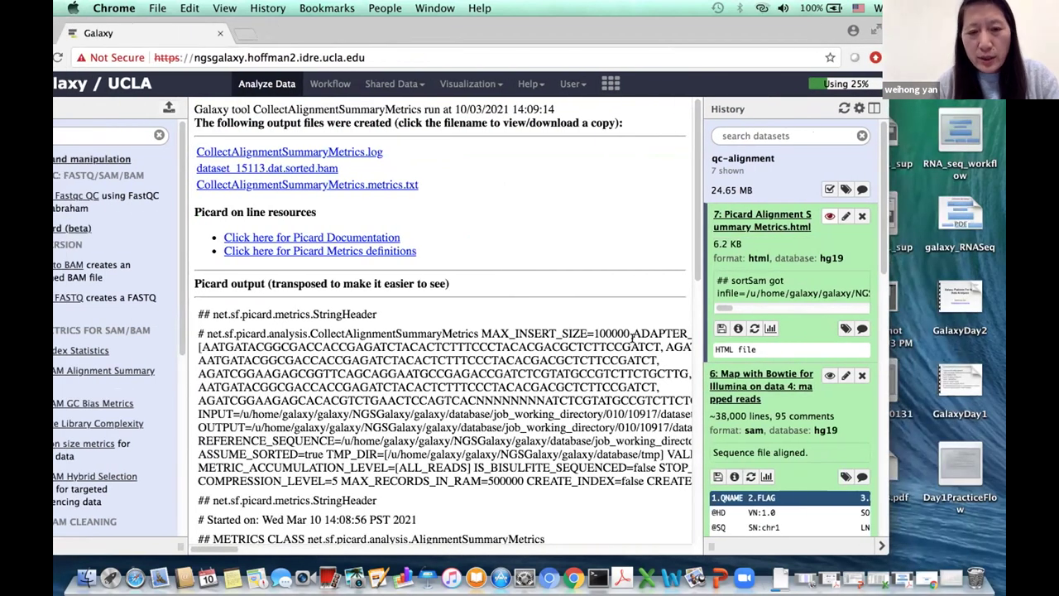
{"action": "scroll", "coordinate": [583, 306], "scroll_direction": "down", "scroll_amount": 3}
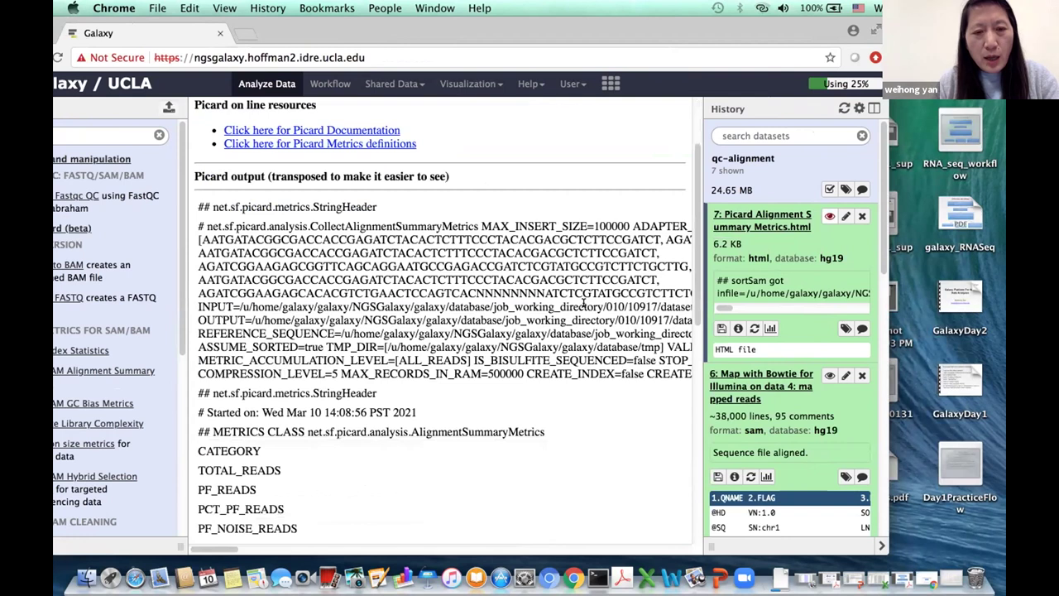
{"action": "scroll", "coordinate": [582, 306], "scroll_direction": "down", "scroll_amount": 6}
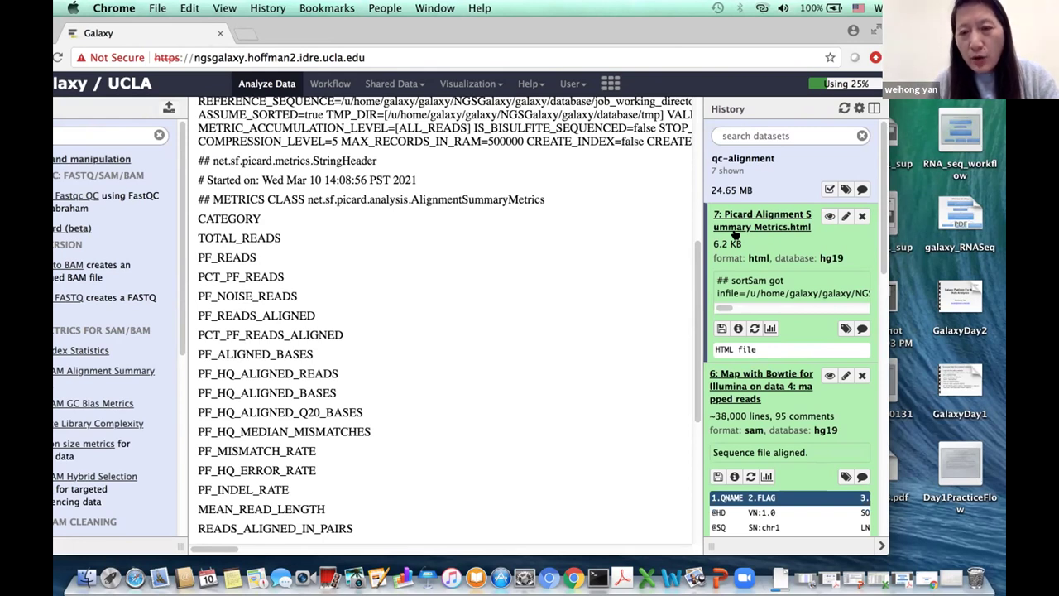
Reopen the tool form from the Picard output dataset and read its documentation on the parameters and output columns, including CATEGORY and PF_READS
{"action": "left_click", "coordinate": [746, 323]}
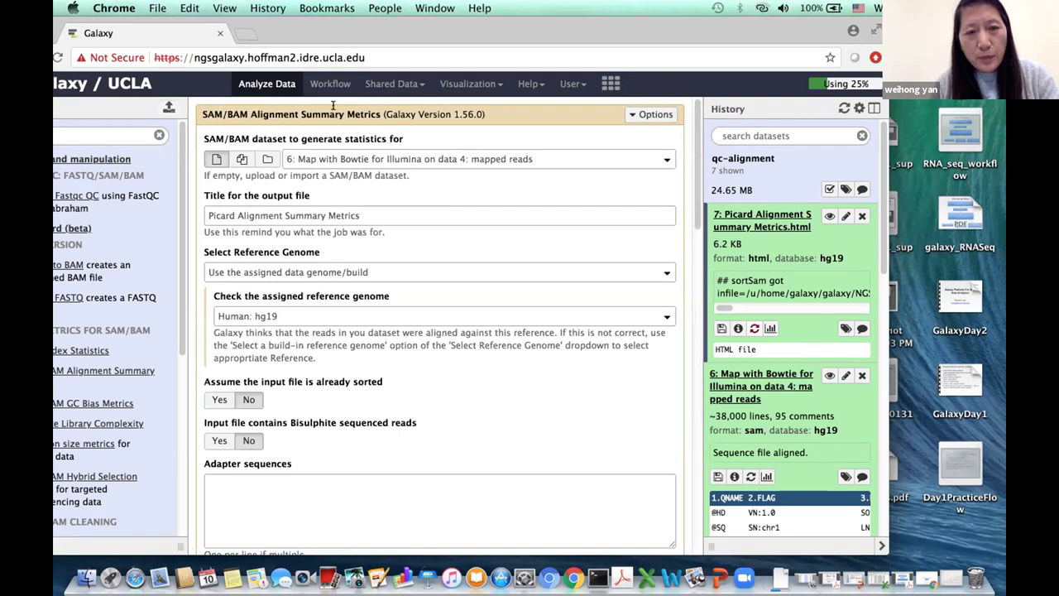
{"action": "scroll", "coordinate": [477, 237], "scroll_direction": "down", "scroll_amount": 8}
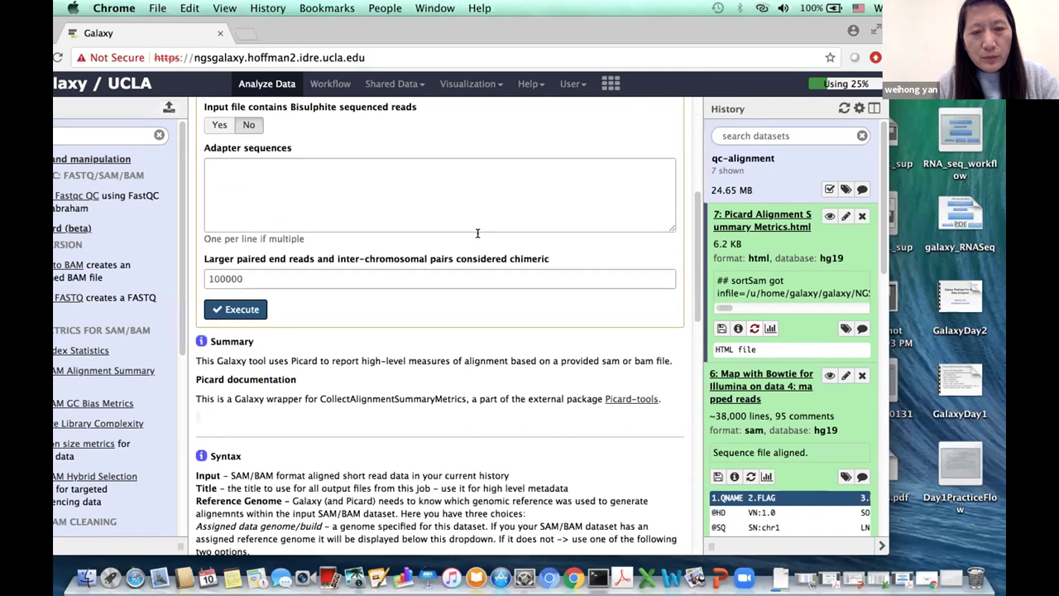
{"action": "scroll", "coordinate": [476, 237], "scroll_direction": "down", "scroll_amount": 3}
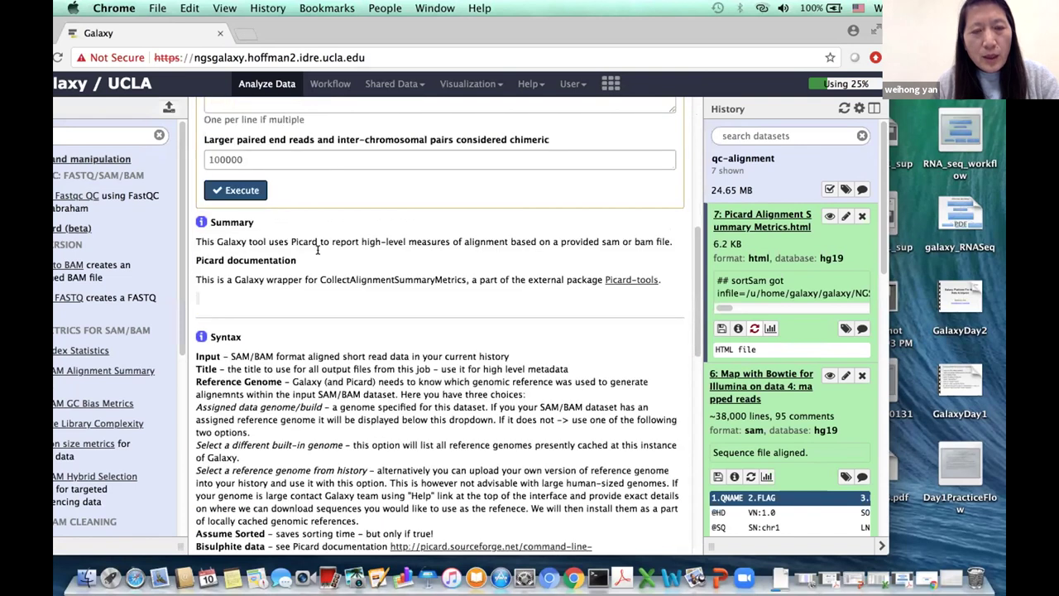
{"action": "left_click", "coordinate": [238, 191]}
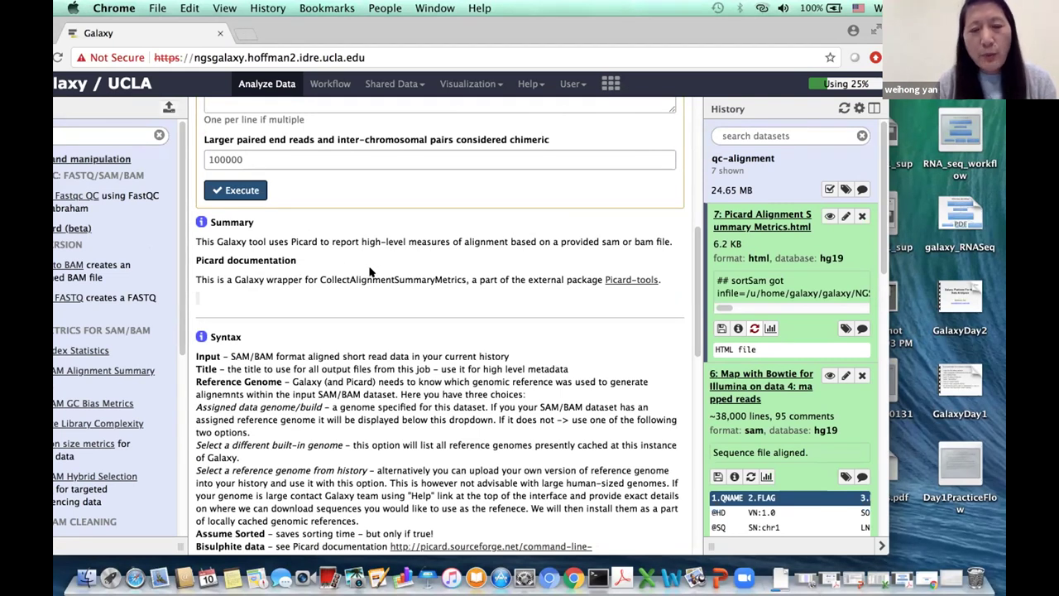
{"action": "scroll", "coordinate": [414, 322], "scroll_direction": "down", "scroll_amount": 2}
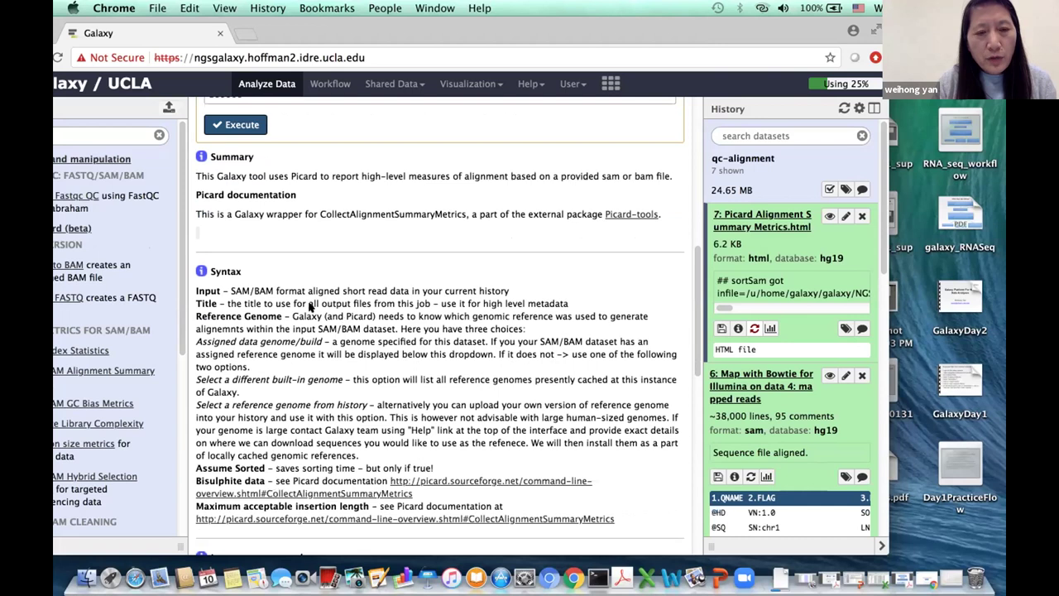
{"action": "scroll", "coordinate": [301, 361], "scroll_direction": "down", "scroll_amount": 1}
{"action": "scroll", "coordinate": [300, 362], "scroll_direction": "down", "scroll_amount": 1}
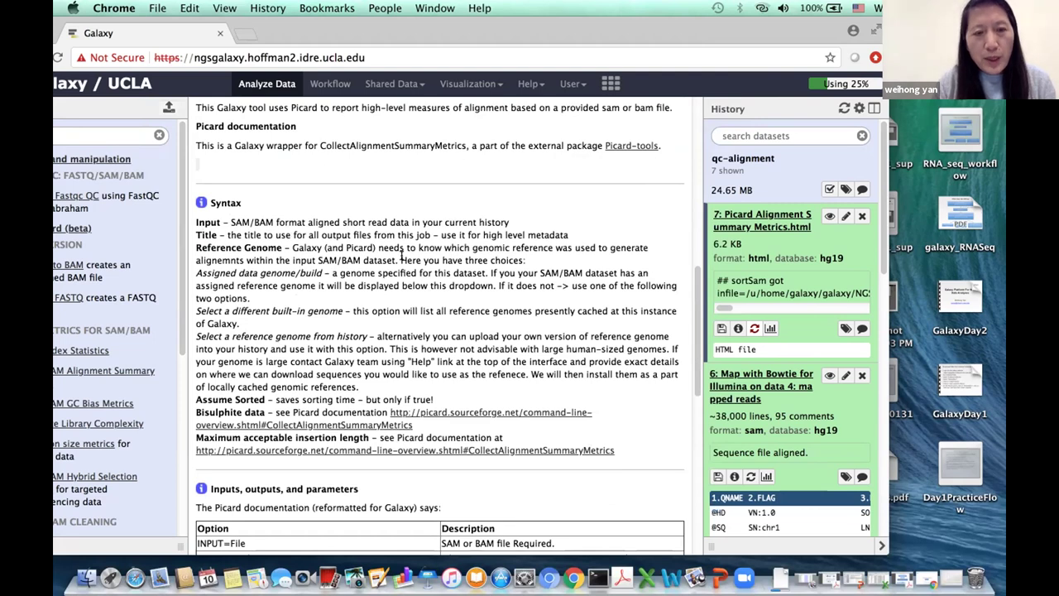
{"action": "scroll", "coordinate": [403, 258], "scroll_direction": "down", "scroll_amount": 8}
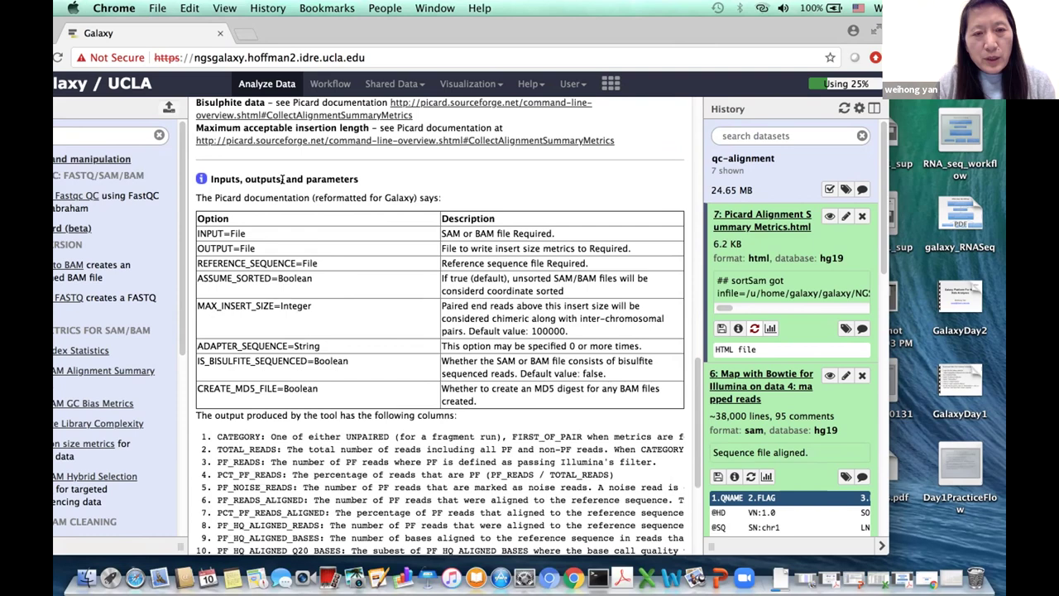
{"action": "scroll", "coordinate": [310, 250], "scroll_direction": "down", "scroll_amount": 2}
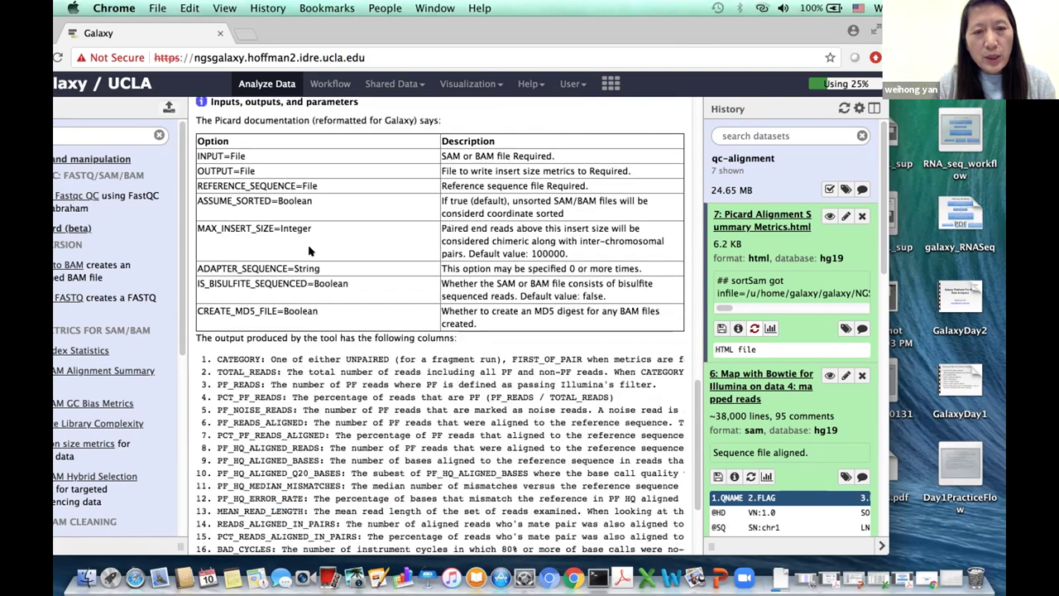
{"action": "scroll", "coordinate": [352, 303], "scroll_direction": "down", "scroll_amount": 1}
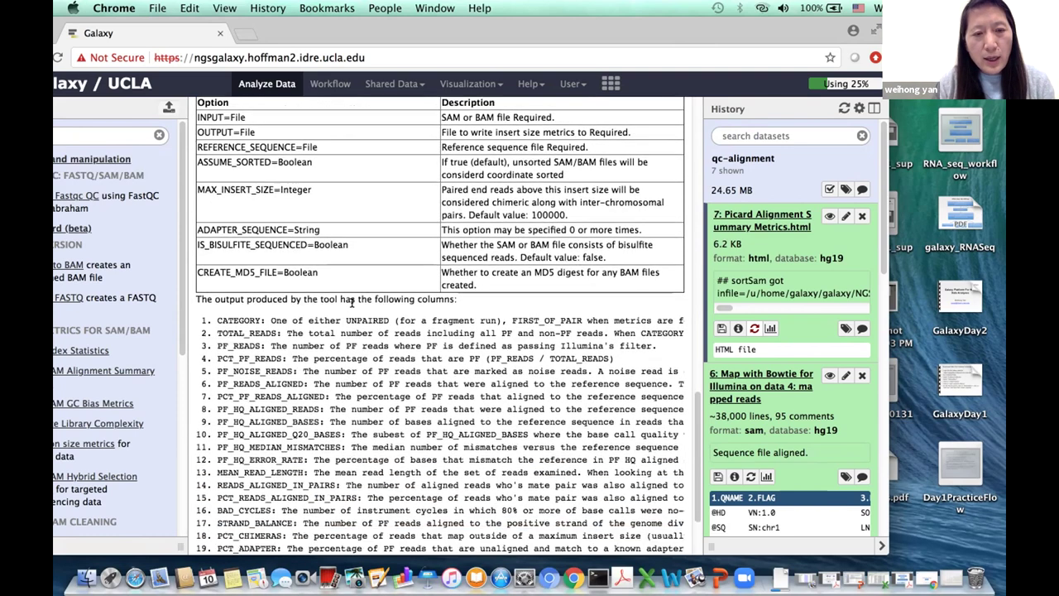
{"action": "scroll", "coordinate": [352, 302], "scroll_direction": "down", "scroll_amount": 1}
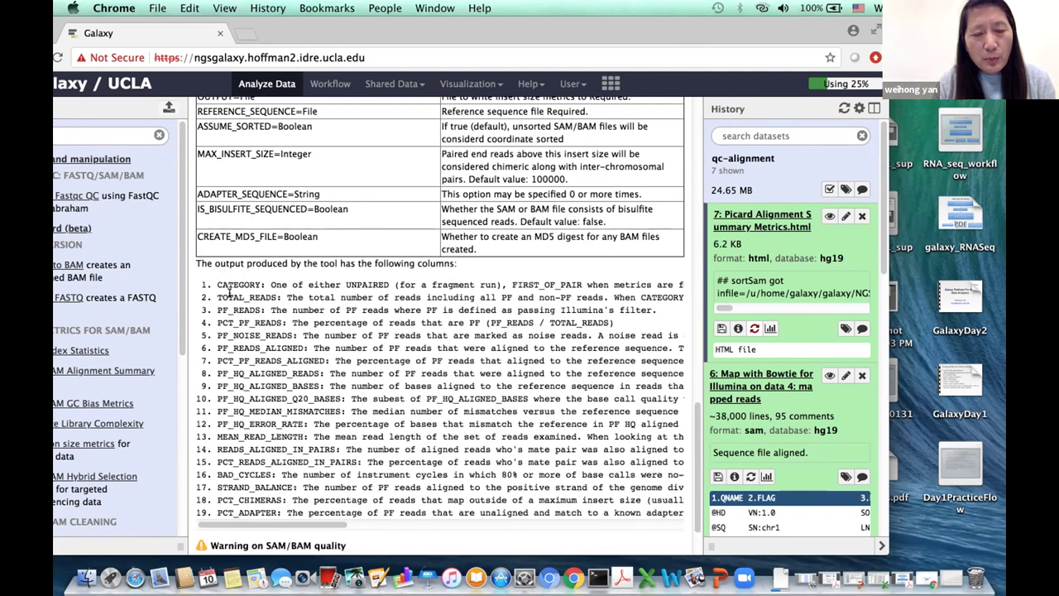
{"action": "left_click_drag", "start_coordinate": [216, 283], "coordinate": [286, 284]}
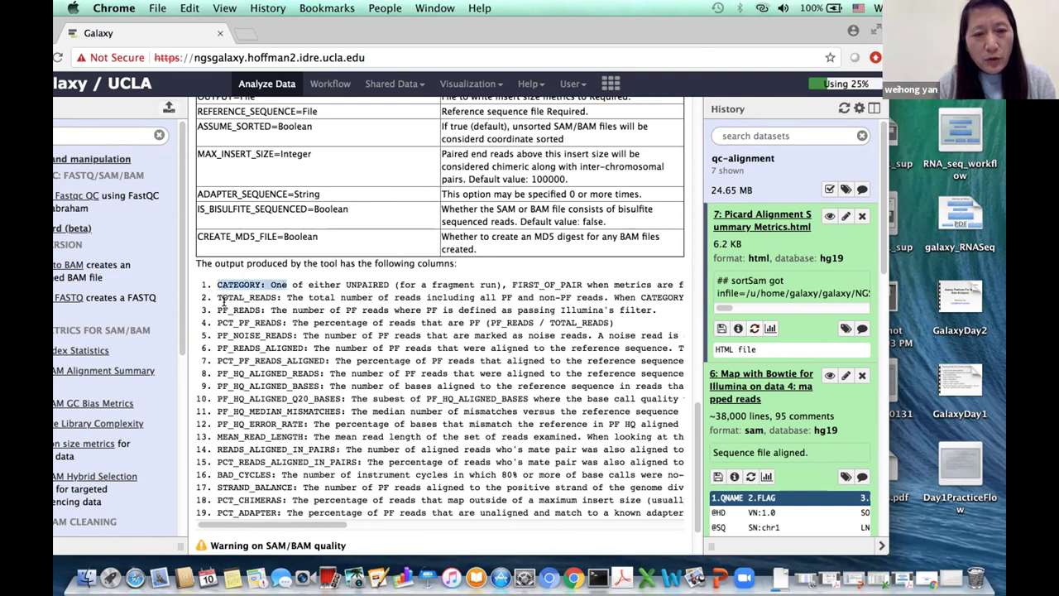
{"action": "left_click_drag", "start_coordinate": [216, 310], "coordinate": [439, 308]}
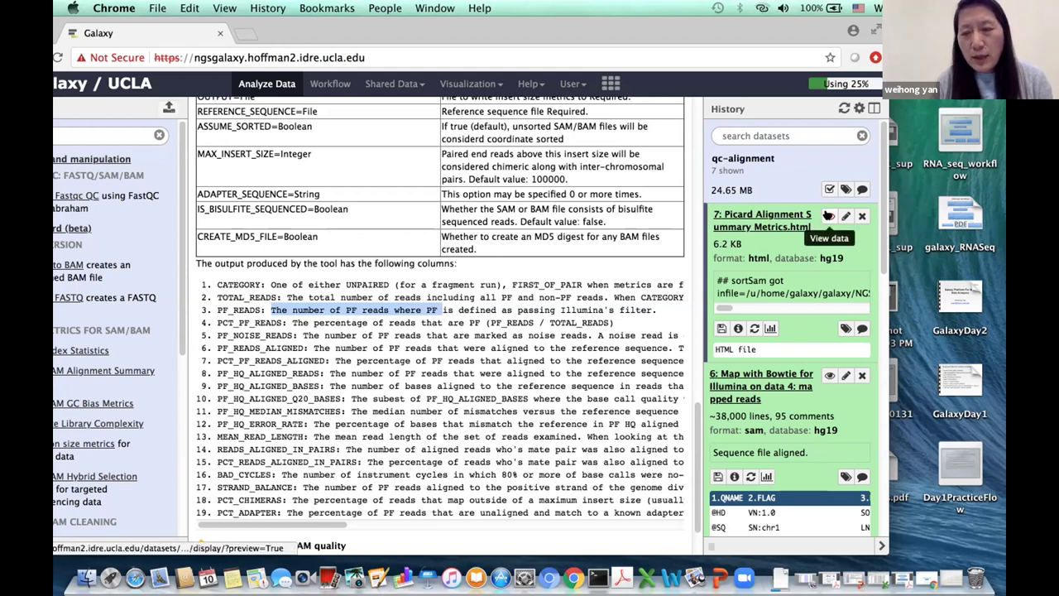
Return to the Picard Alignment Summary Metrics.html output and examine the AlignmentSummaryMetrics section
{"action": "left_click", "coordinate": [828, 215]}
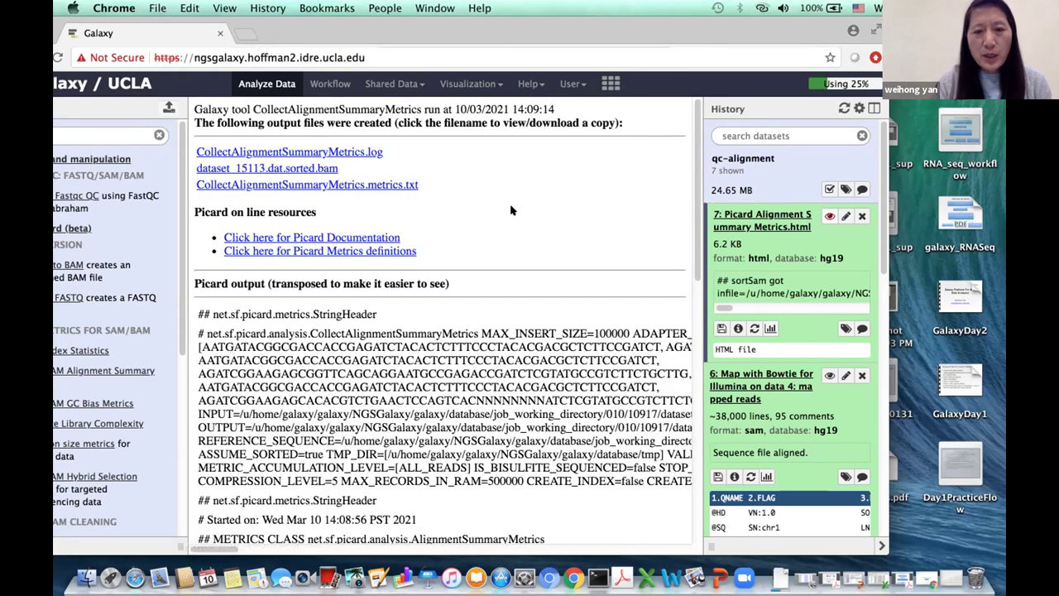
{"action": "scroll", "coordinate": [510, 207], "scroll_direction": "down", "scroll_amount": 10}
{"action": "scroll", "coordinate": [511, 210], "scroll_direction": "up", "scroll_amount": 3}
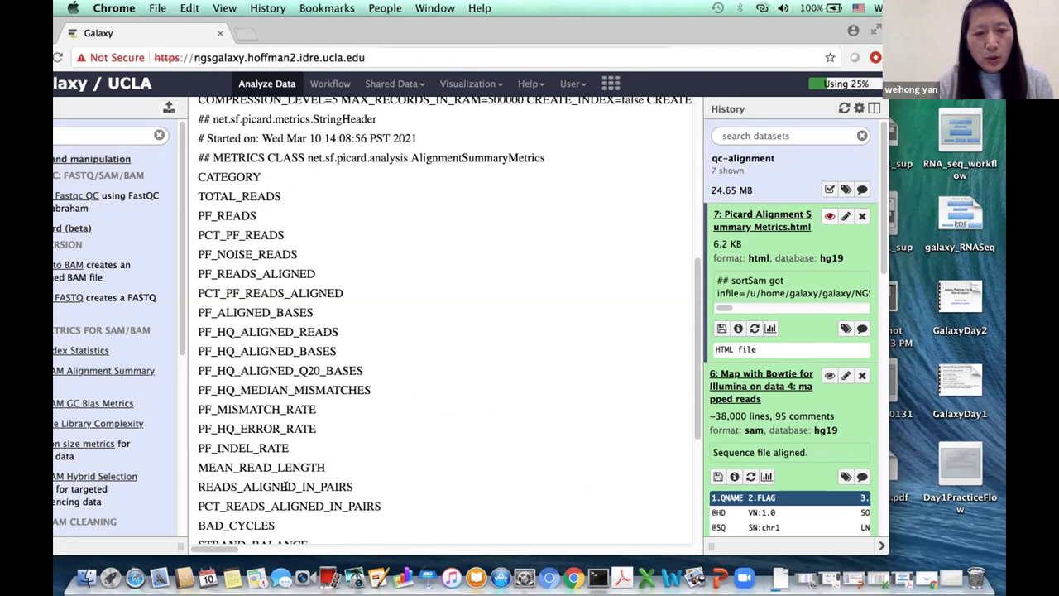
Examine the UNPAIRED values for total reads, aligned reads and the aligned-reads fraction in the Picard metrics output
{"action": "left_click_drag", "start_coordinate": [223, 546], "coordinate": [255, 547]}
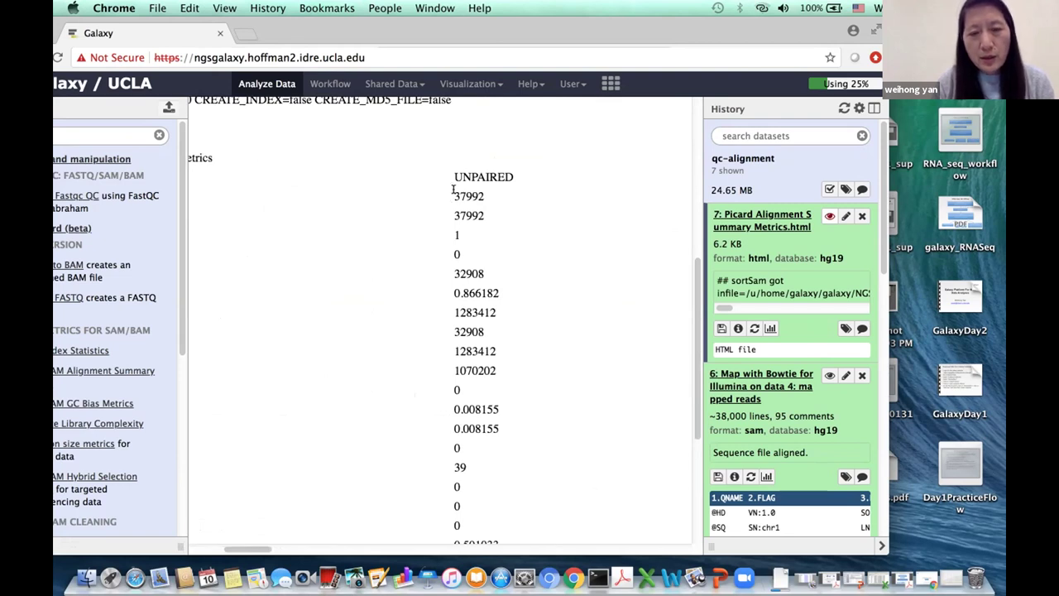
{"action": "mouse_move", "coordinate": [455, 191]}
{"action": "left_mouse_down"}
{"action": "mouse_move", "coordinate": [468, 190]}
{"action": "mouse_move", "coordinate": [479, 214]}
{"action": "mouse_move", "coordinate": [459, 210]}
{"action": "mouse_move", "coordinate": [470, 193]}
{"action": "left_mouse_up"}
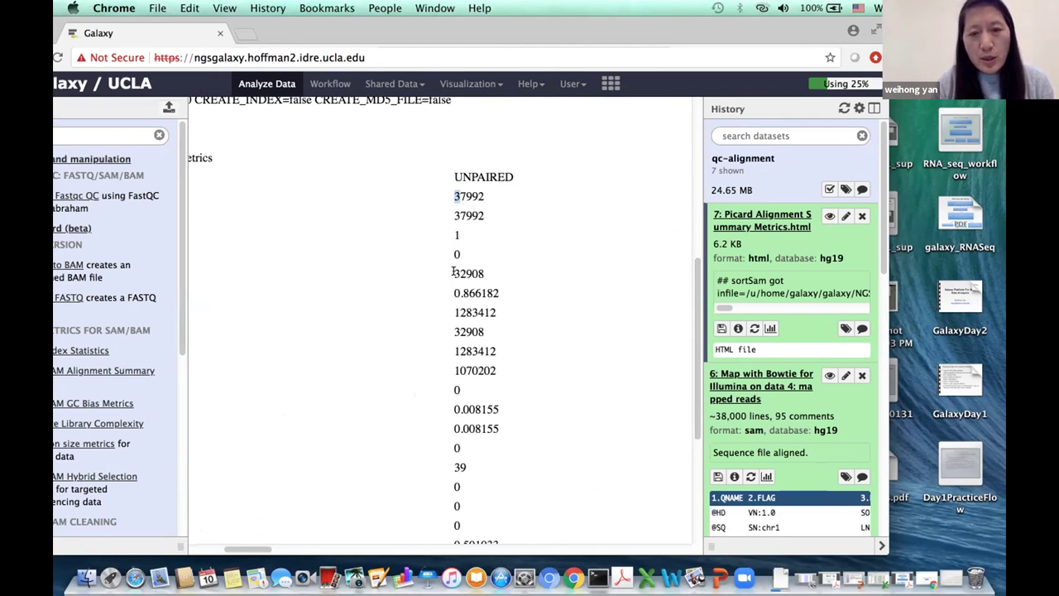
{"action": "double_click", "coordinate": [488, 274]}
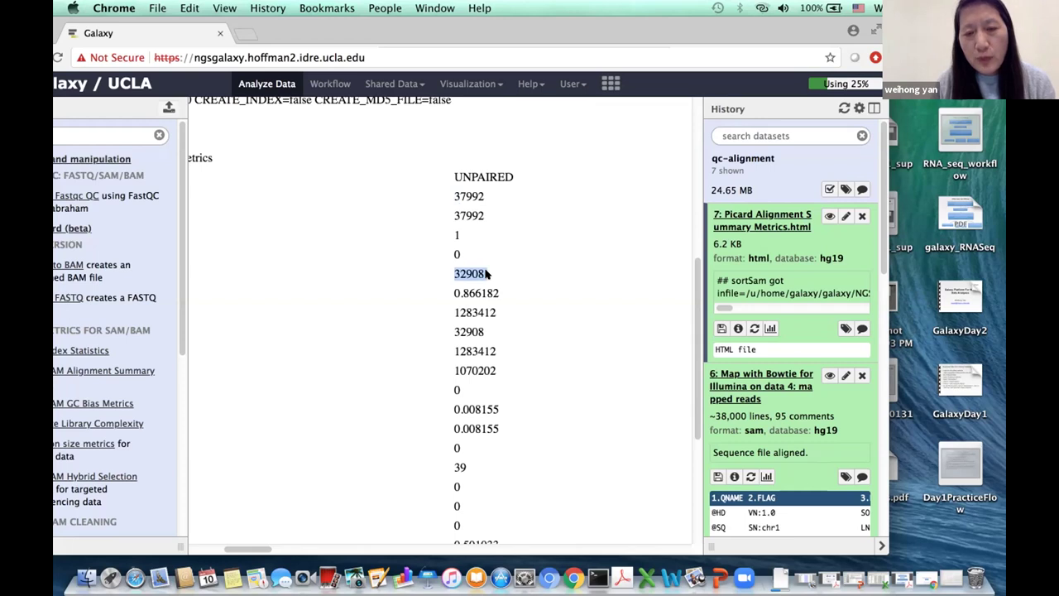
{"action": "left_click", "coordinate": [451, 295]}
{"action": "left_click_drag", "start_coordinate": [451, 295], "coordinate": [507, 297]}
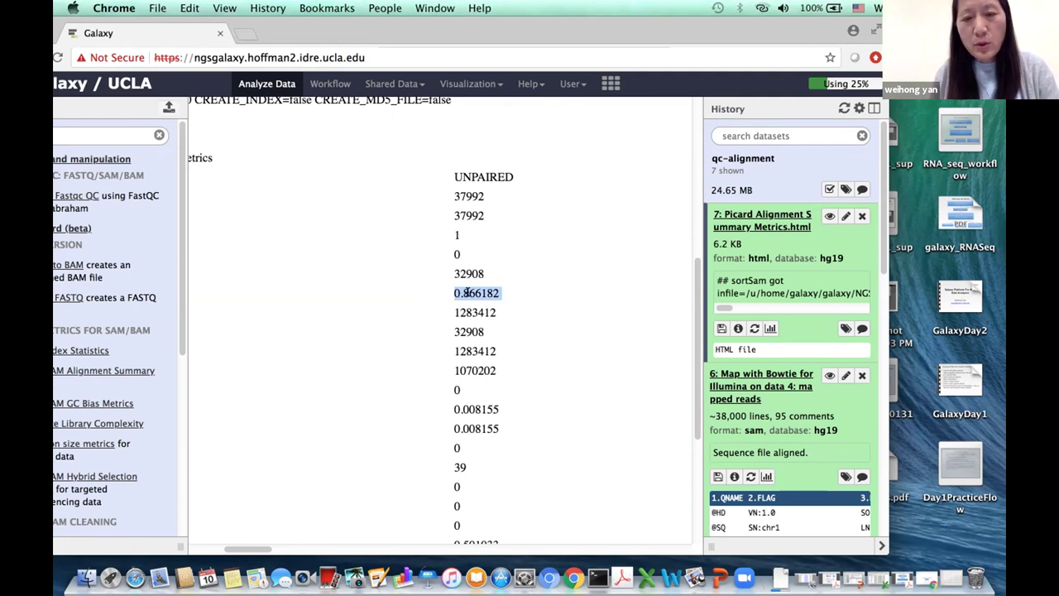
Switch to GalaxyDay1.pdf in Acrobat and look through the Fastqc, FASTQ format and FastQ Quality Scores slides
{"action": "key", "text": "super+m"}
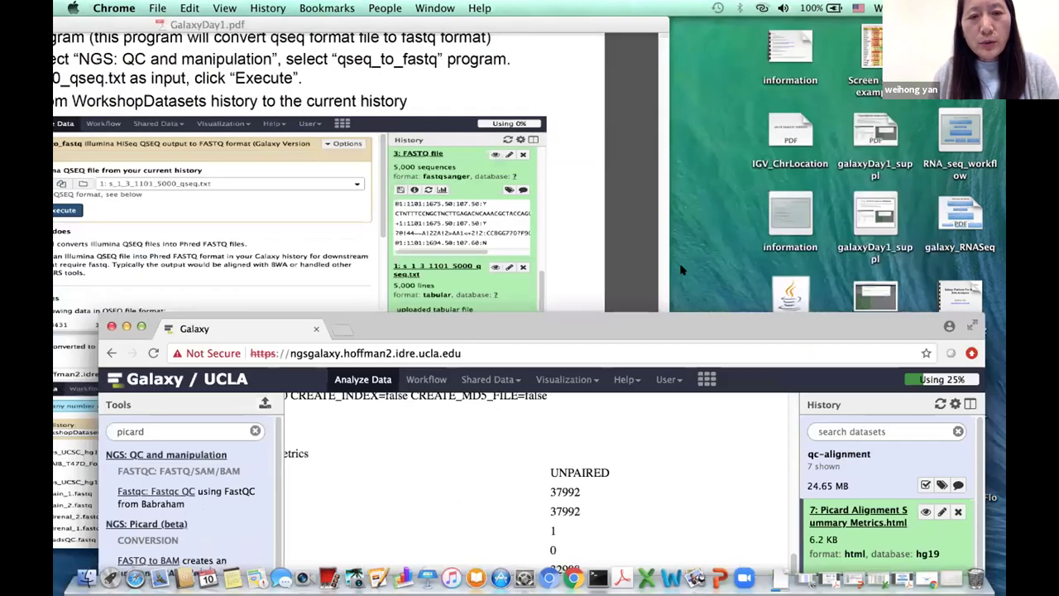
{"action": "left_click", "coordinate": [273, 29]}
{"action": "left_click_drag", "start_coordinate": [274, 29], "coordinate": [618, 29]}
{"action": "scroll", "coordinate": [503, 222], "scroll_direction": "up", "scroll_amount": 1}
{"action": "scroll", "coordinate": [503, 222], "scroll_direction": "down", "scroll_amount": 1}
{"action": "scroll", "coordinate": [503, 221], "scroll_direction": "down", "scroll_amount": 5}
{"action": "scroll", "coordinate": [503, 222], "scroll_direction": "down", "scroll_amount": 5}
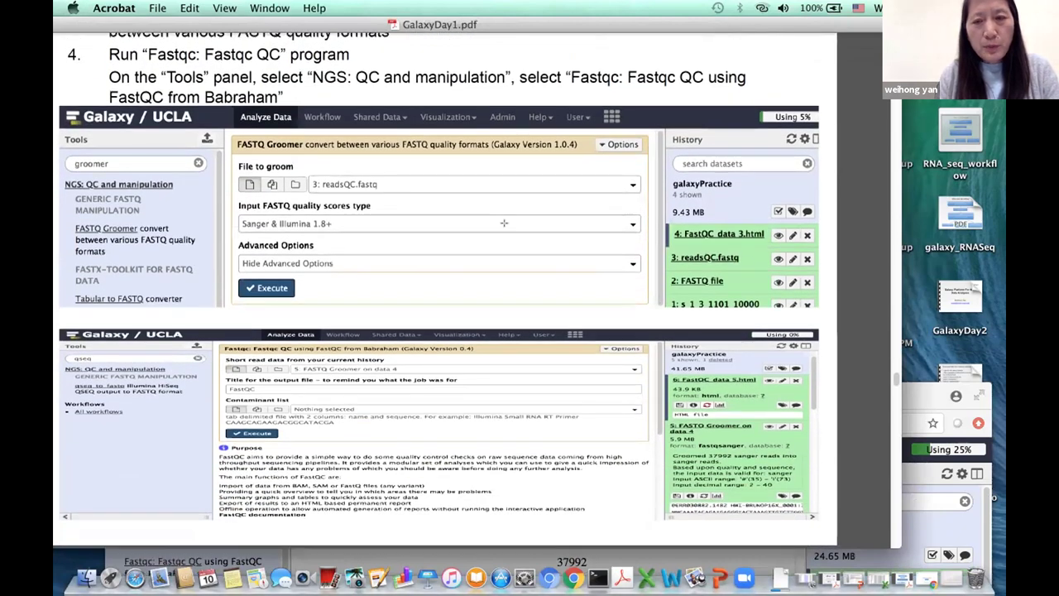
{"action": "scroll", "coordinate": [503, 222], "scroll_direction": "down", "scroll_amount": 15}
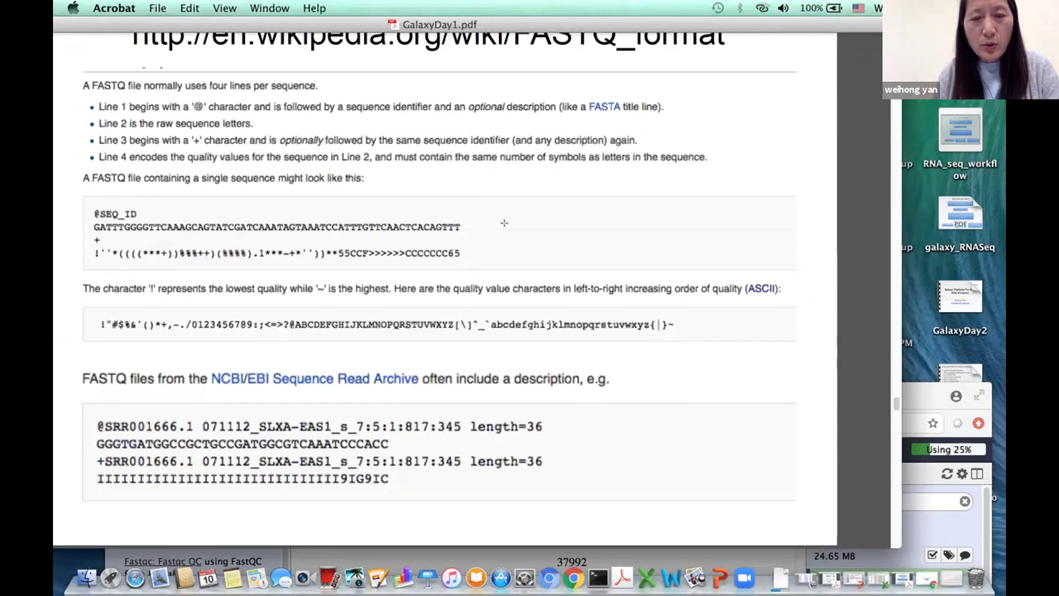
{"action": "scroll", "coordinate": [503, 222], "scroll_direction": "down", "scroll_amount": 10}
{"action": "scroll", "coordinate": [579, 184], "scroll_direction": "down", "scroll_amount": 2}
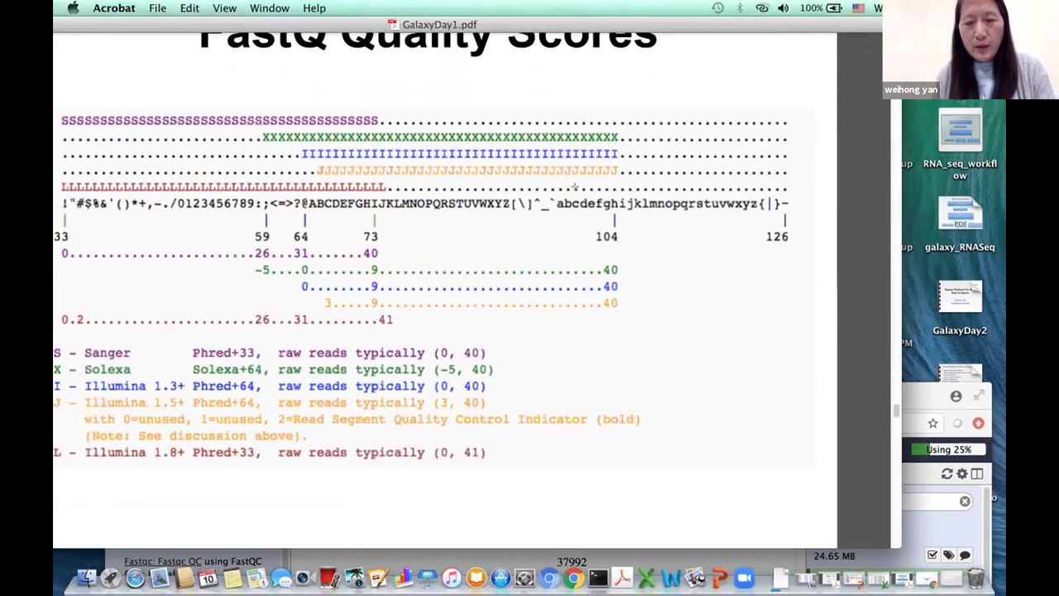
{"action": "scroll", "coordinate": [570, 199], "scroll_direction": "down", "scroll_amount": 1}
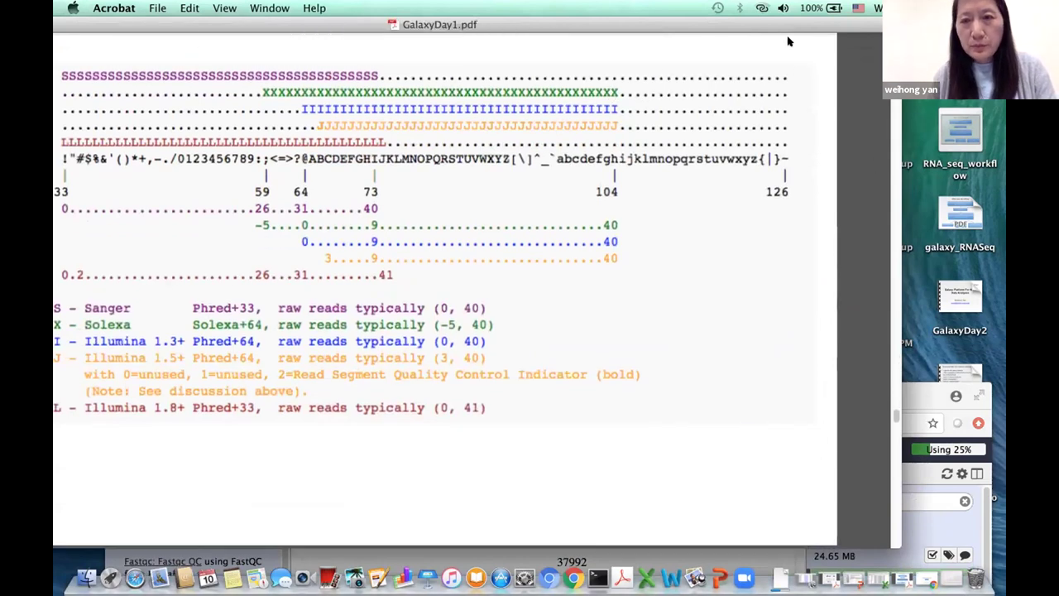
Continue through the quality, trimming and mapping slides to the Alignment Summary slide and read its alignment percentage guidelines
{"action": "left_click_drag", "start_coordinate": [834, 24], "coordinate": [877, 24]}
{"action": "scroll", "coordinate": [677, 212], "scroll_direction": "down", "scroll_amount": 10}
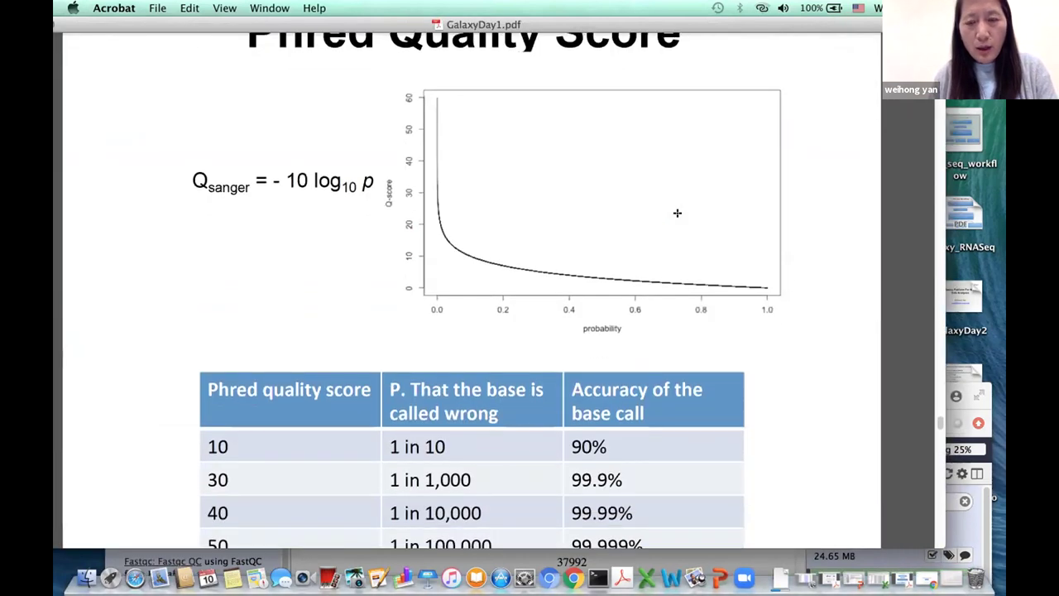
{"action": "scroll", "coordinate": [676, 213], "scroll_direction": "down", "scroll_amount": 1}
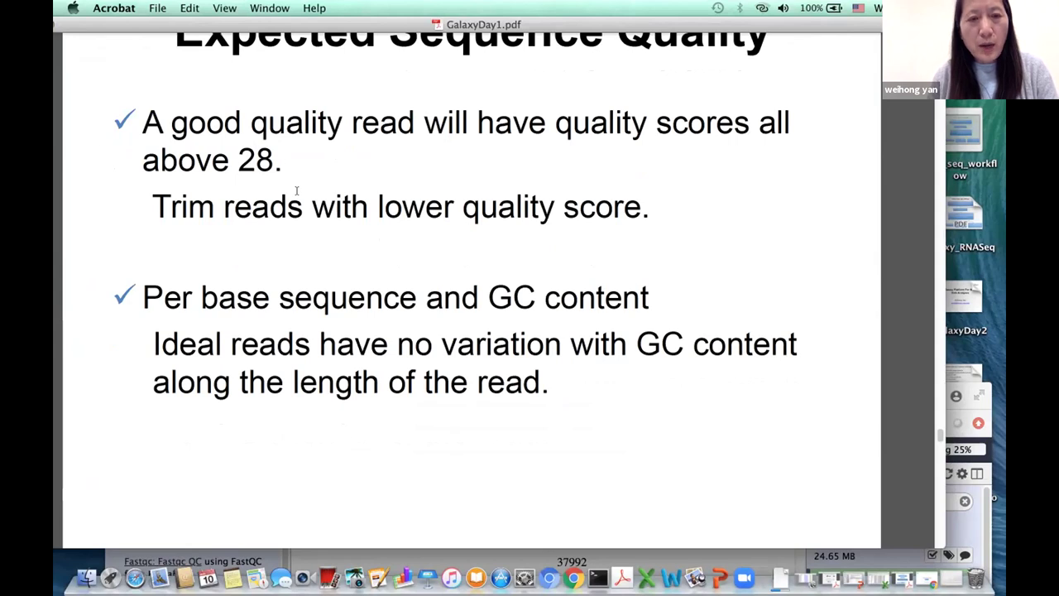
{"action": "scroll", "coordinate": [296, 191], "scroll_direction": "down", "scroll_amount": 6}
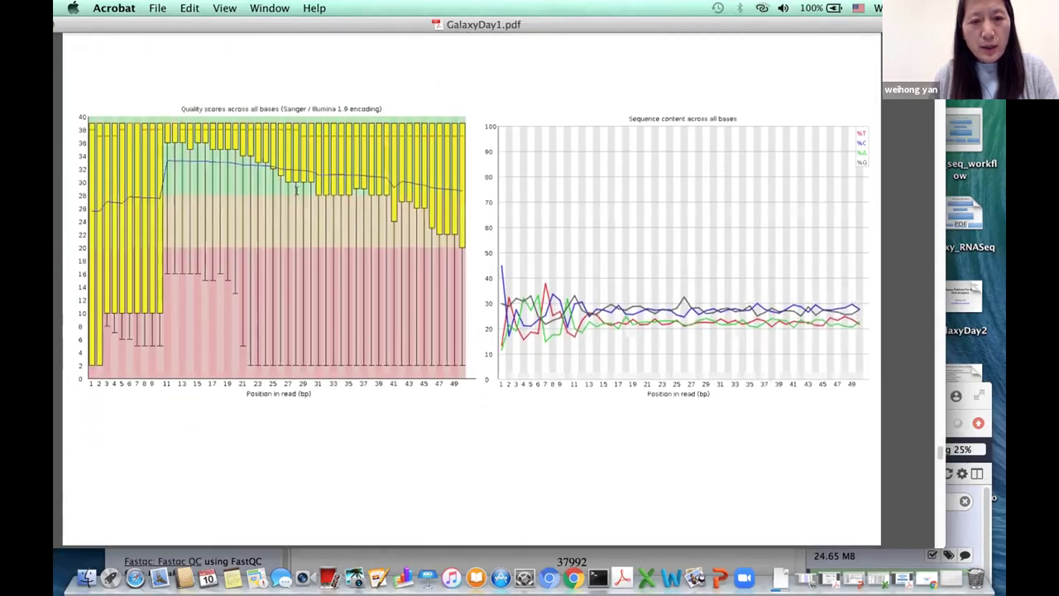
{"action": "scroll", "coordinate": [297, 191], "scroll_direction": "down", "scroll_amount": 5}
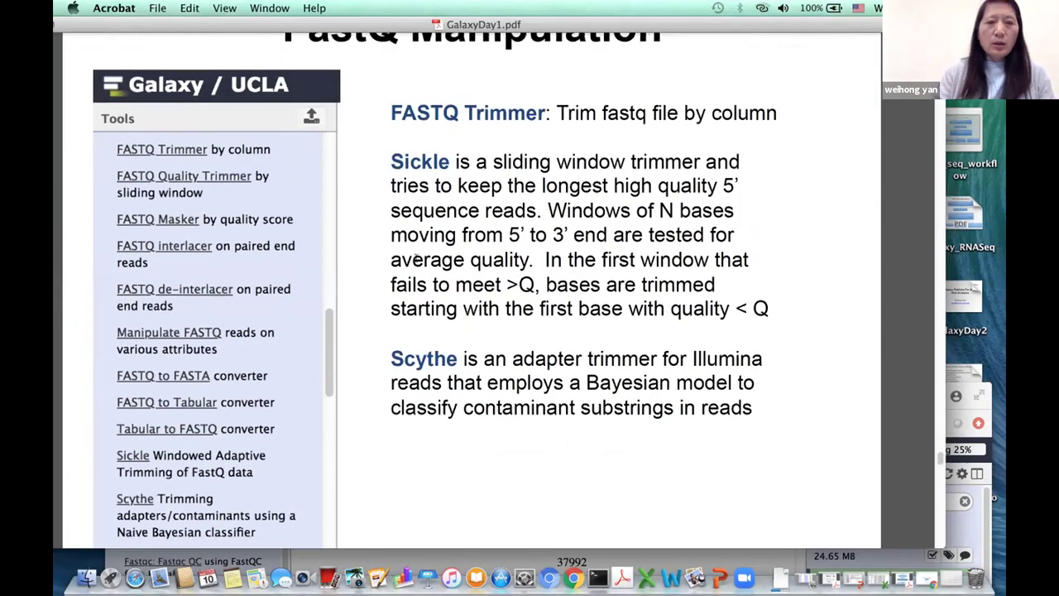
{"action": "scroll", "coordinate": [414, 259], "scroll_direction": "down", "scroll_amount": 5}
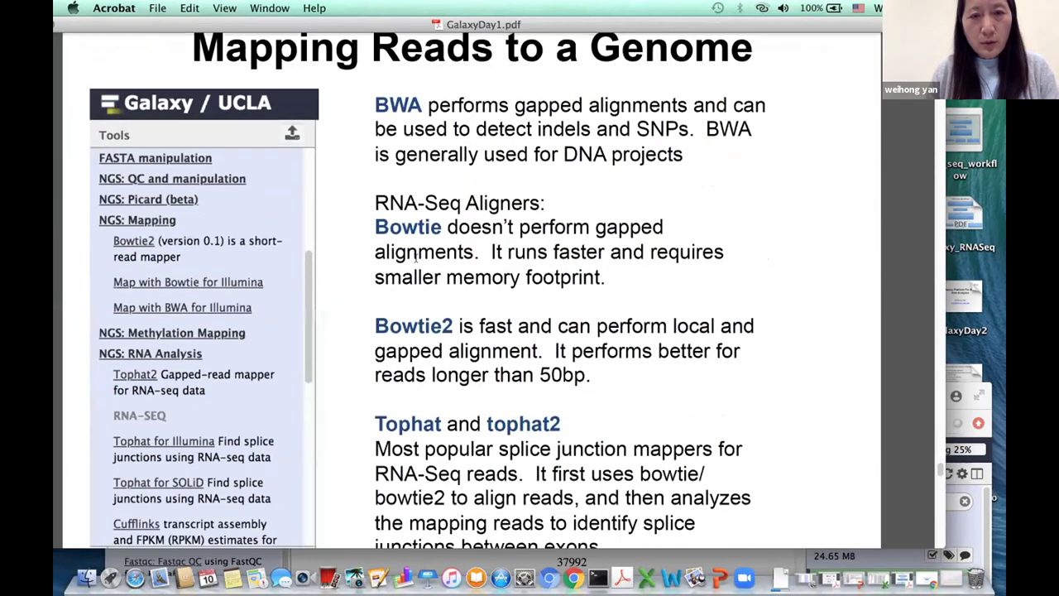
{"action": "scroll", "coordinate": [416, 261], "scroll_direction": "down", "scroll_amount": 8}
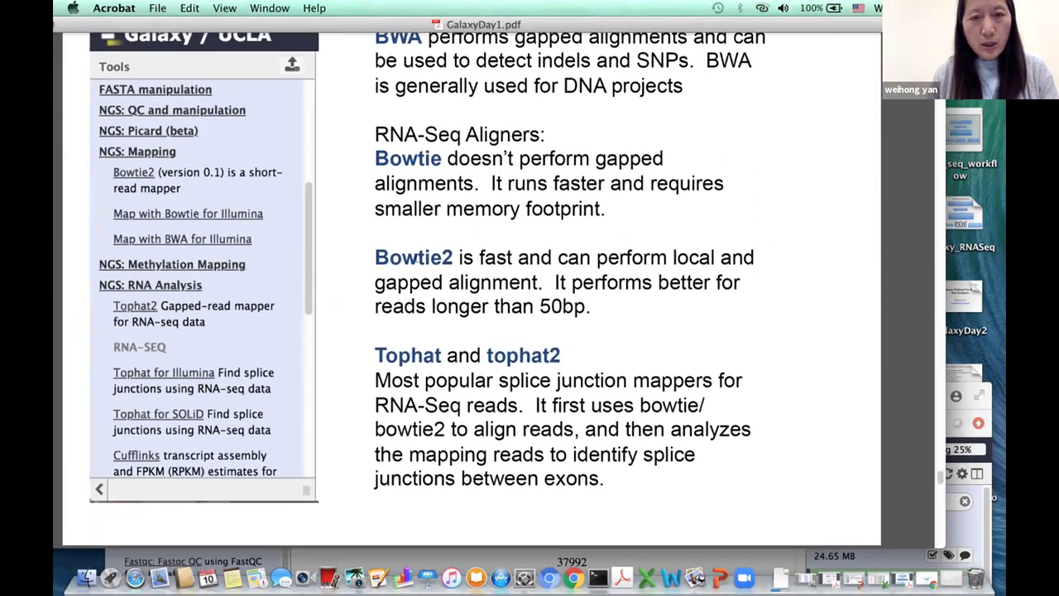
{"action": "scroll", "coordinate": [415, 258], "scroll_direction": "down", "scroll_amount": 8}
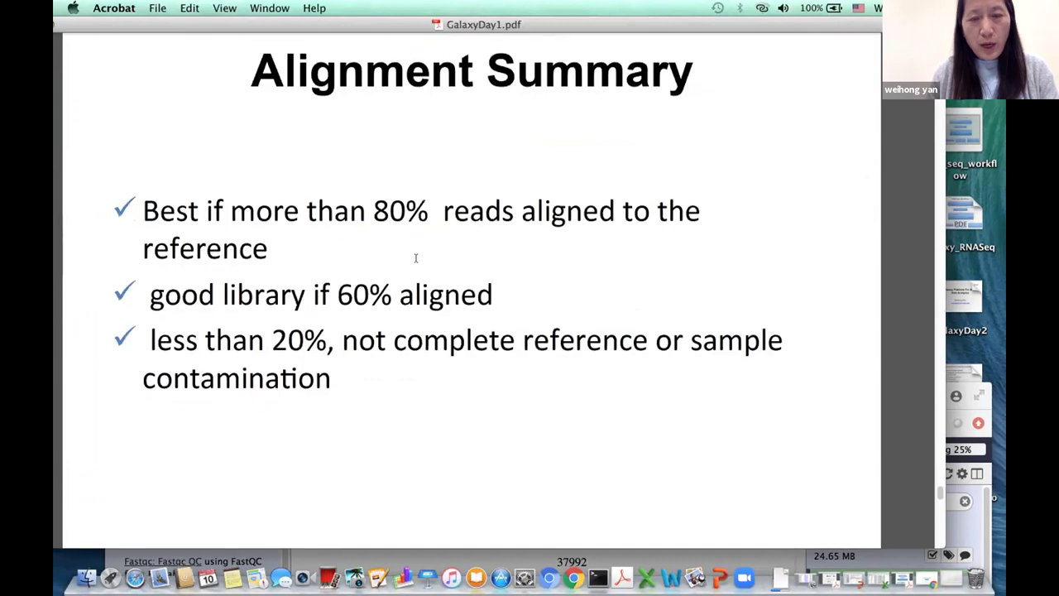
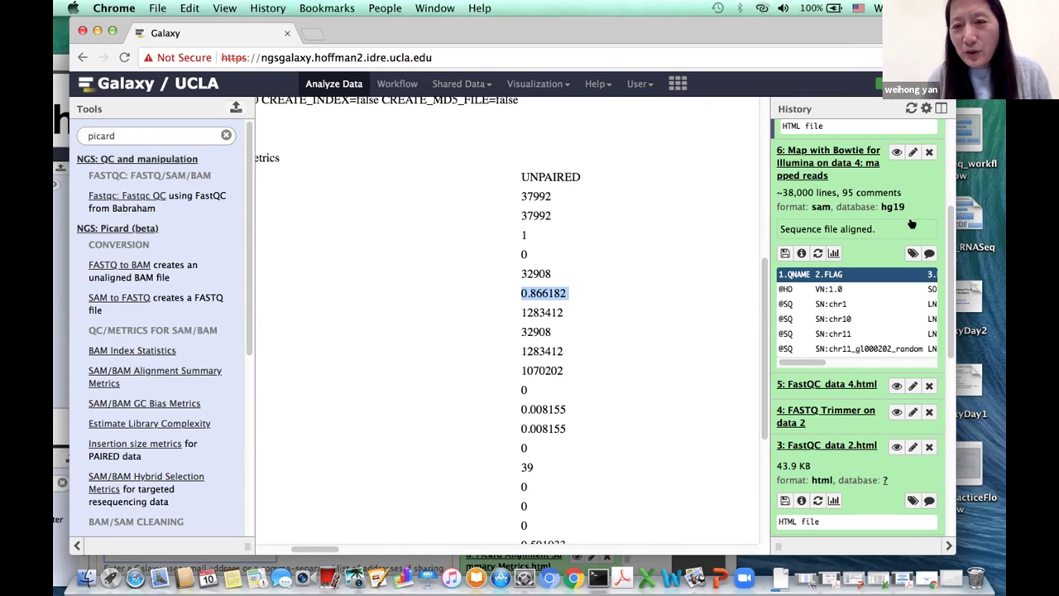
Start extracting a workflow from the qc-alignment history in Galaxy and review the tools included from Upload File to SAM/BAM Alignment Summary Metrics
{"action": "scroll", "coordinate": [910, 265], "scroll_direction": "up", "scroll_amount": 4}
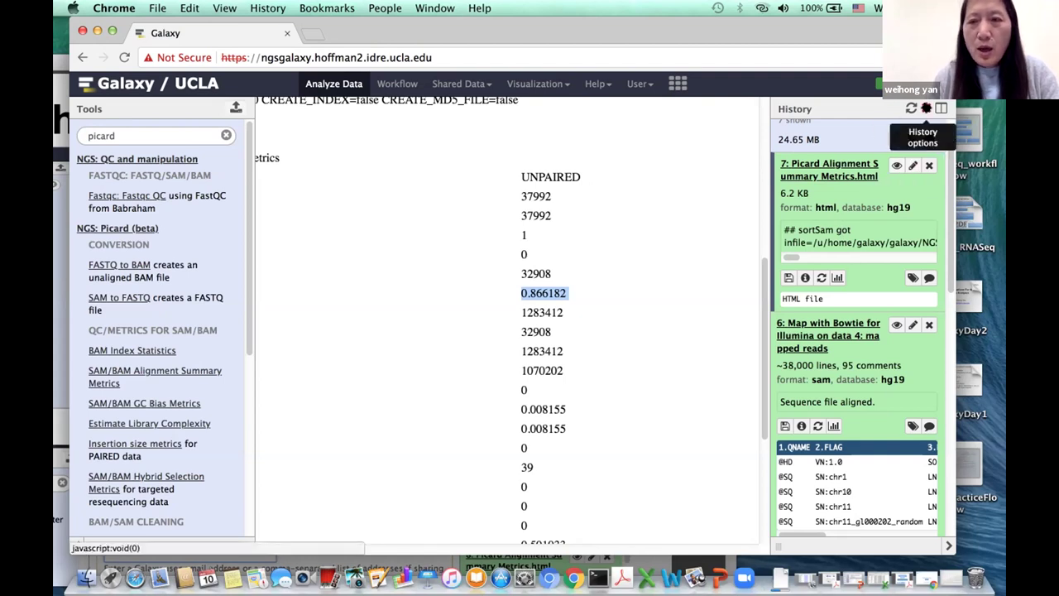
{"action": "left_click", "coordinate": [925, 109]}
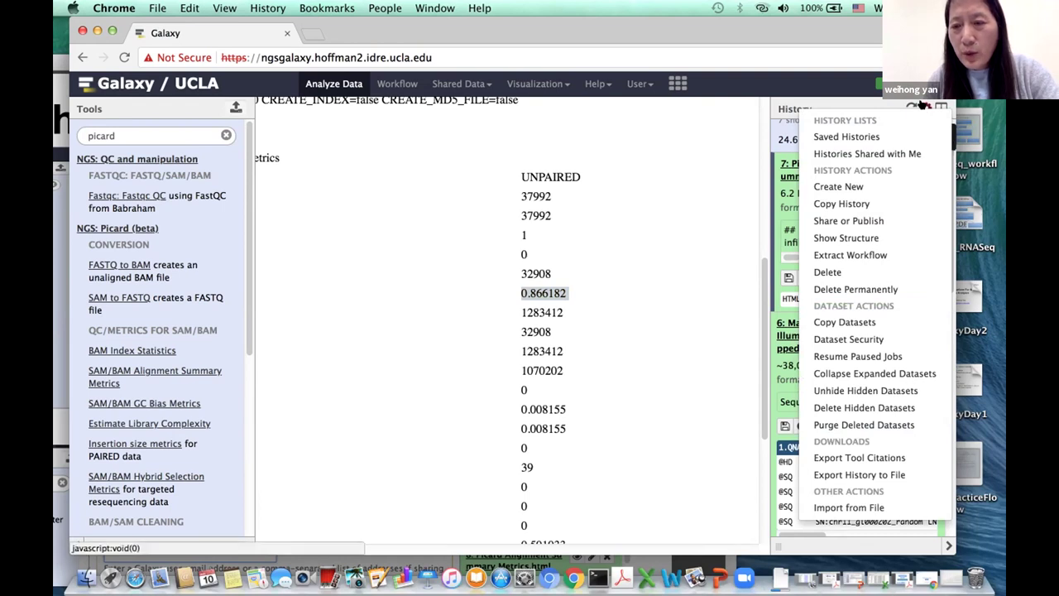
{"action": "left_click", "coordinate": [865, 253]}
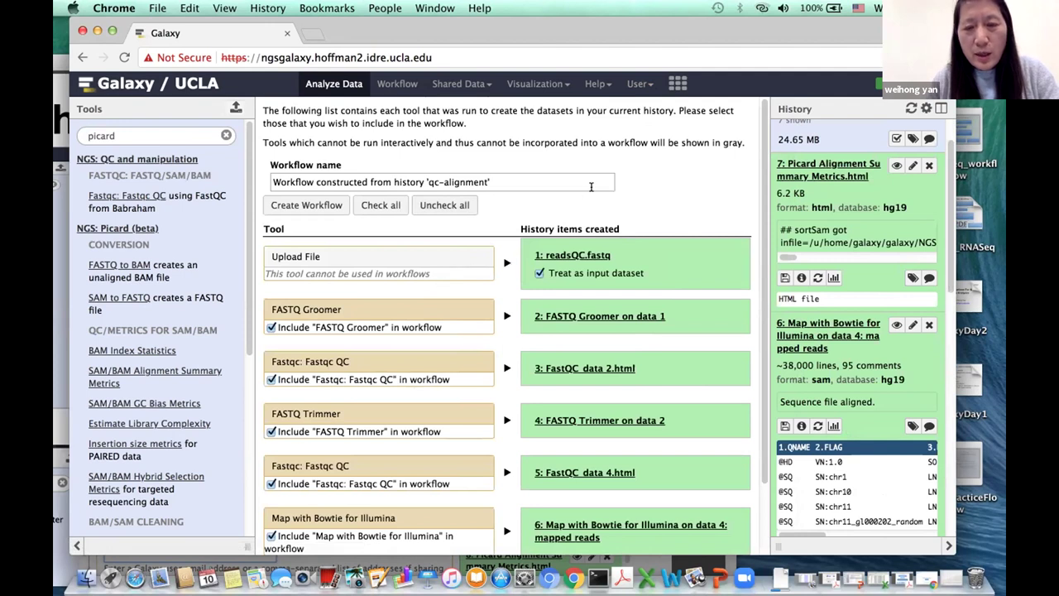
{"action": "scroll", "coordinate": [632, 243], "scroll_direction": "down", "scroll_amount": 2}
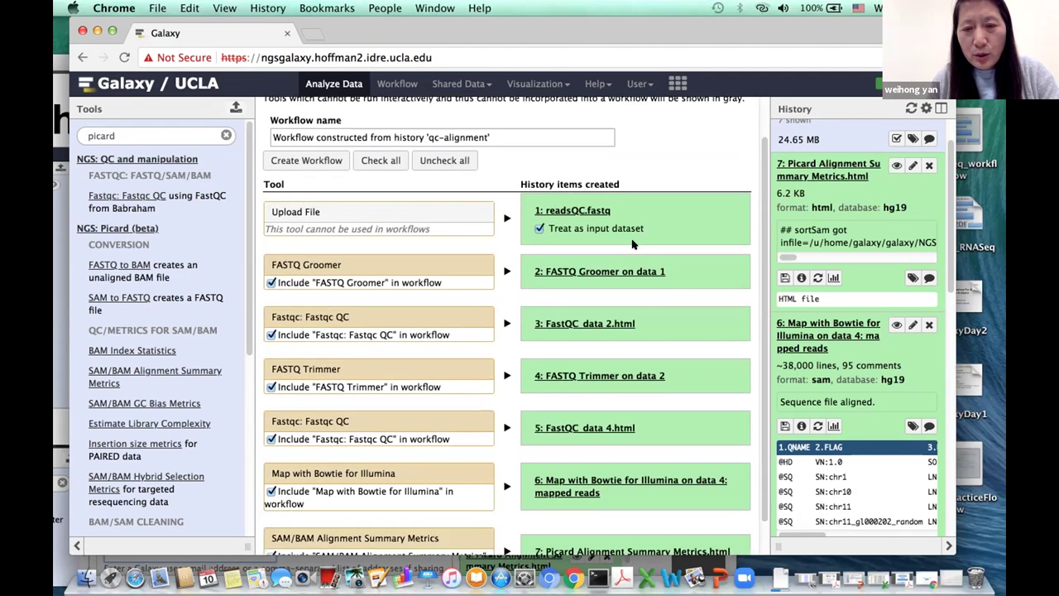
{"action": "scroll", "coordinate": [632, 243], "scroll_direction": "down", "scroll_amount": 2}
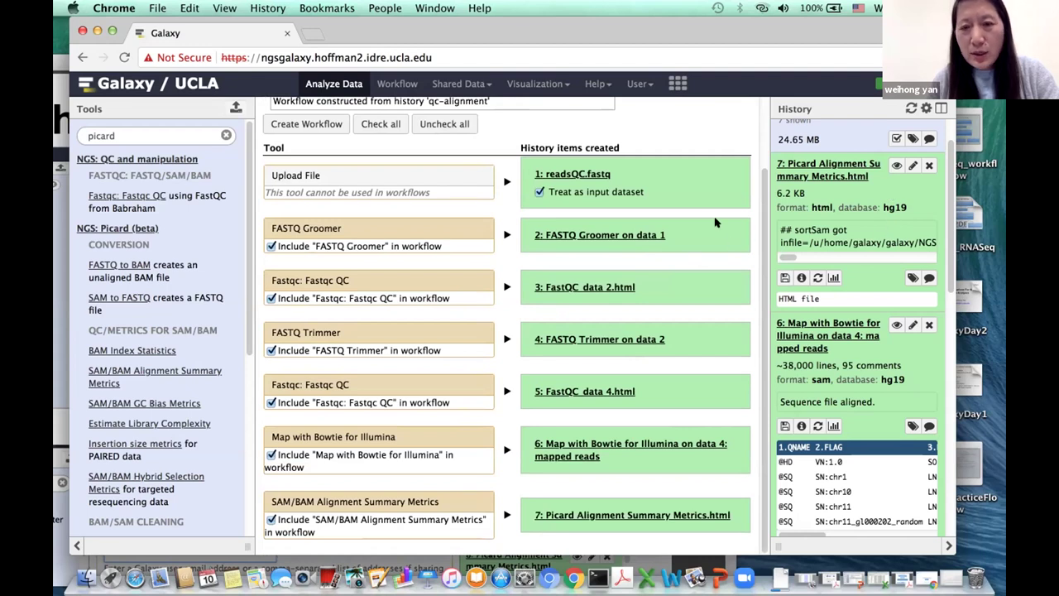
{"action": "scroll", "coordinate": [716, 222], "scroll_direction": "up", "scroll_amount": 4}
Name the workflow groomer-qc-alignment-picard and create it with all the listed tools included
{"action": "left_click_drag", "start_coordinate": [537, 180], "coordinate": [326, 148]}
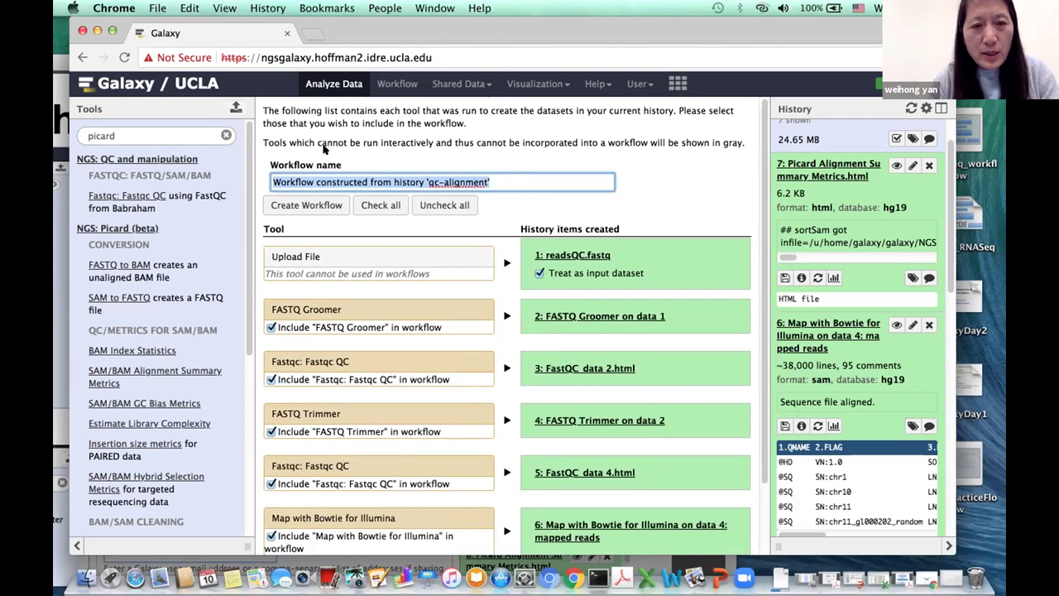
{"action": "type", "text": "qc"}
{"action": "key", "text": "BackSpace"}
{"action": "type", "text": "c"}
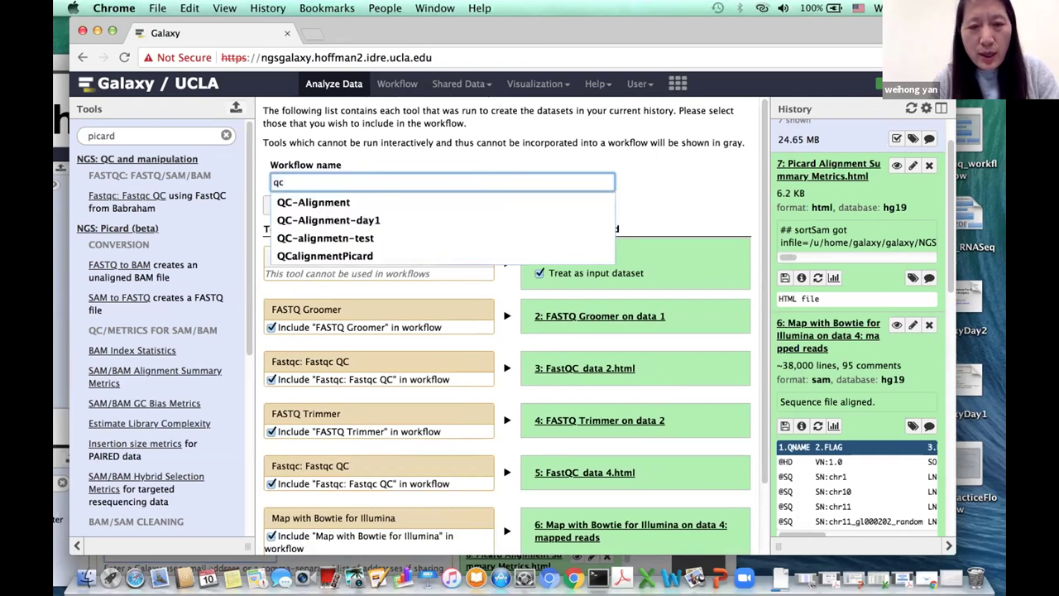
{"action": "type", "text": "-al"}
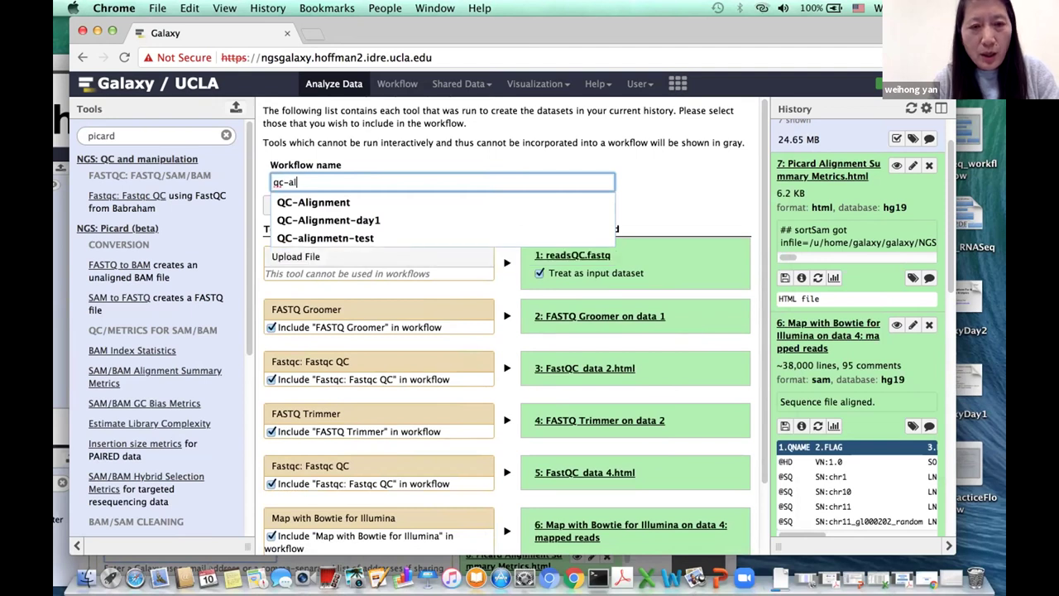
{"action": "type", "text": "ignment-picard"}
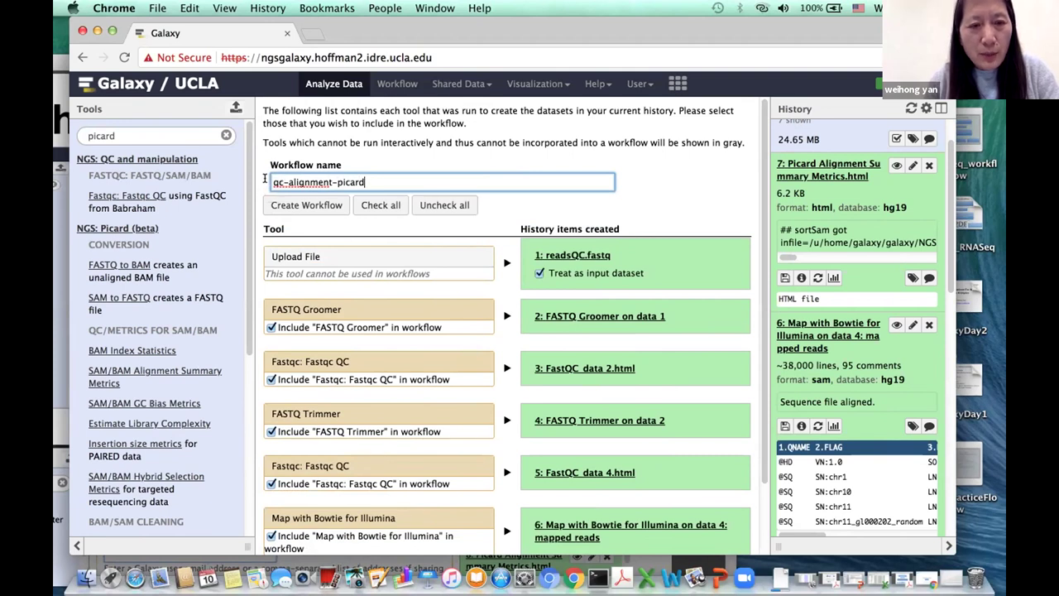
{"action": "left_click", "coordinate": [269, 178]}
{"action": "type", "text": "groomer"}
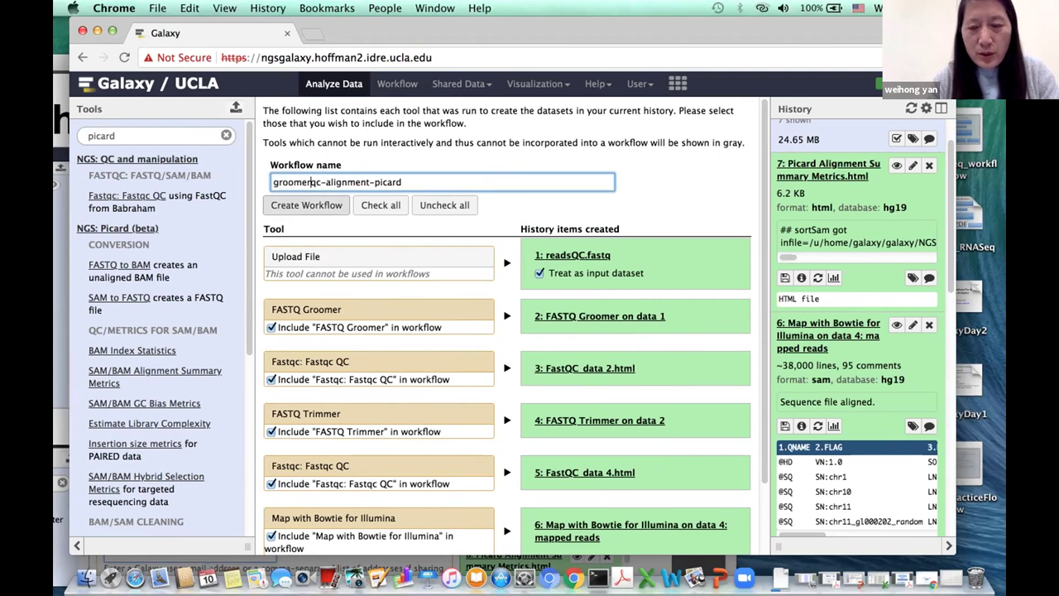
{"action": "type", "text": "-"}
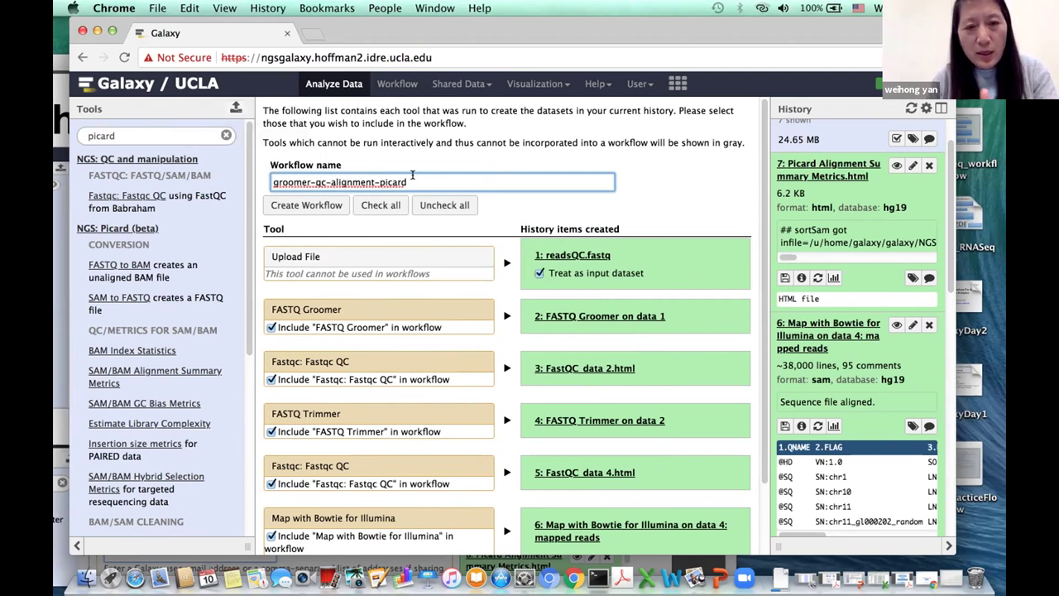
{"action": "left_click", "coordinate": [309, 203]}
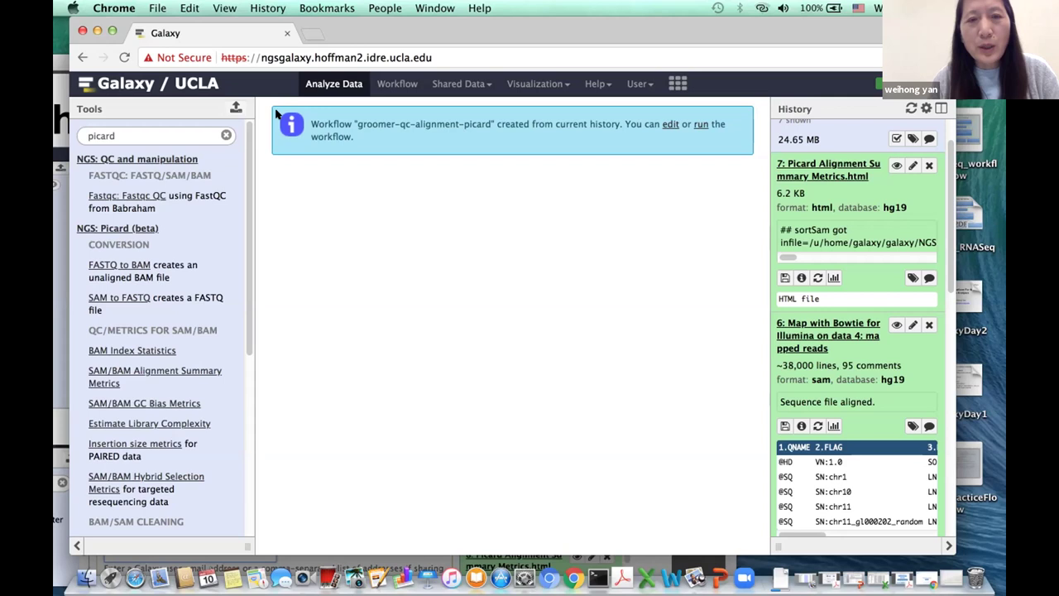
Open the groomer-qc-alignment-picard workflow for editing from the list of your workflows
{"action": "left_click", "coordinate": [397, 87]}
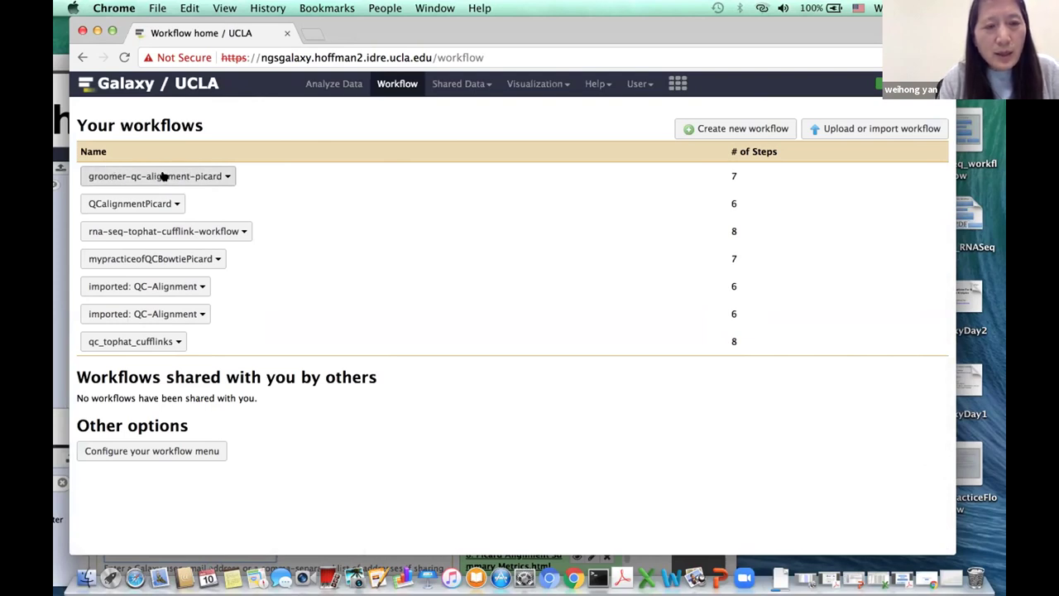
{"action": "left_click", "coordinate": [227, 176]}
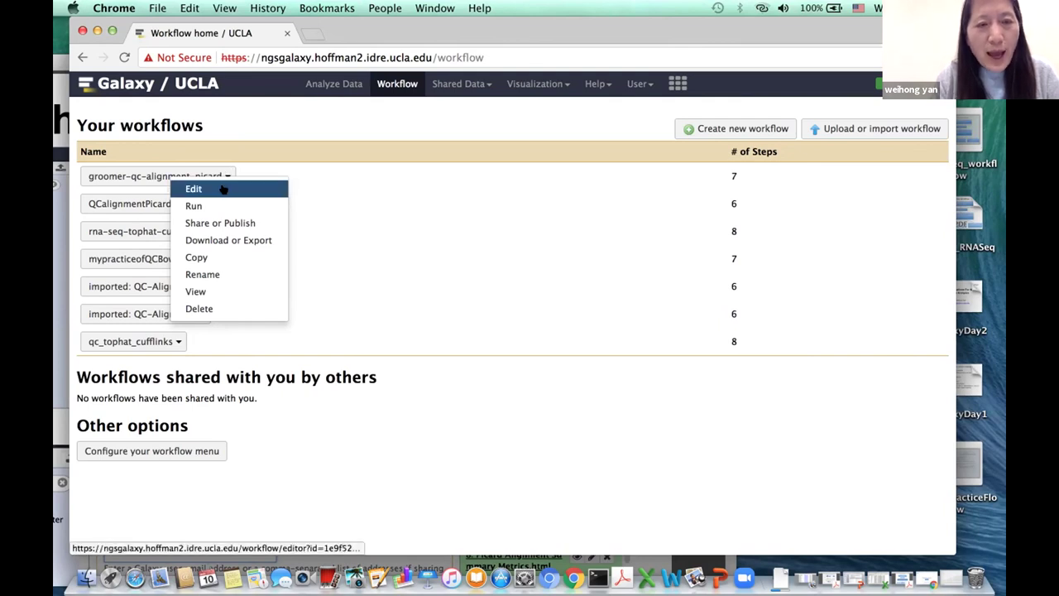
{"action": "left_click", "coordinate": [223, 189]}
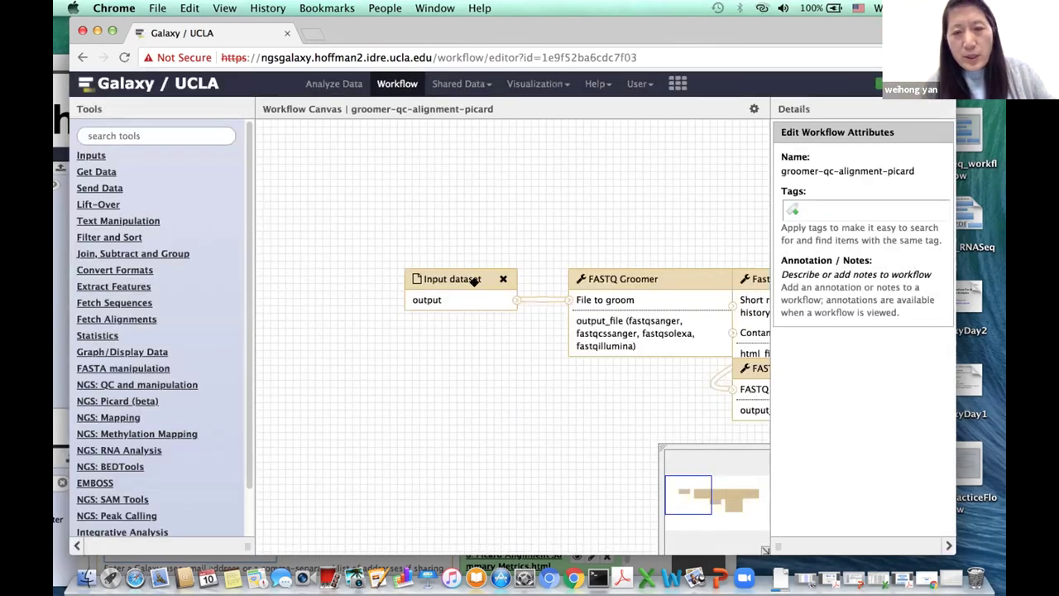
Spread out the workflow's Input dataset and FASTQ Groomer along the canvas top, with the first Fastqc QC and FASTQ Trimmer below them
{"action": "left_click_drag", "start_coordinate": [466, 277], "coordinate": [358, 169]}
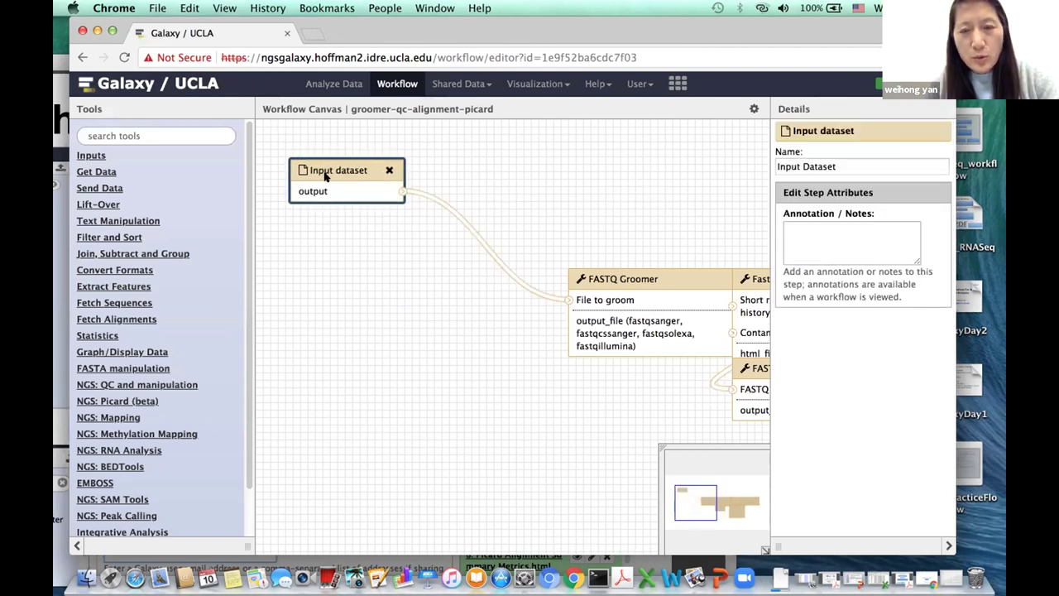
{"action": "left_click_drag", "start_coordinate": [643, 275], "coordinate": [513, 159]}
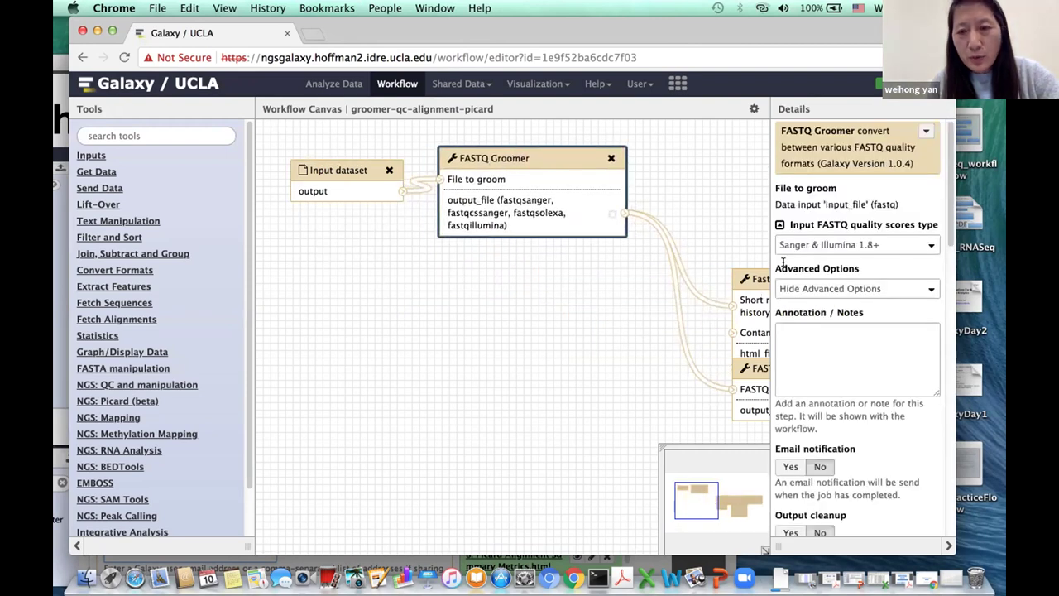
{"action": "left_click_drag", "start_coordinate": [754, 274], "coordinate": [355, 318]}
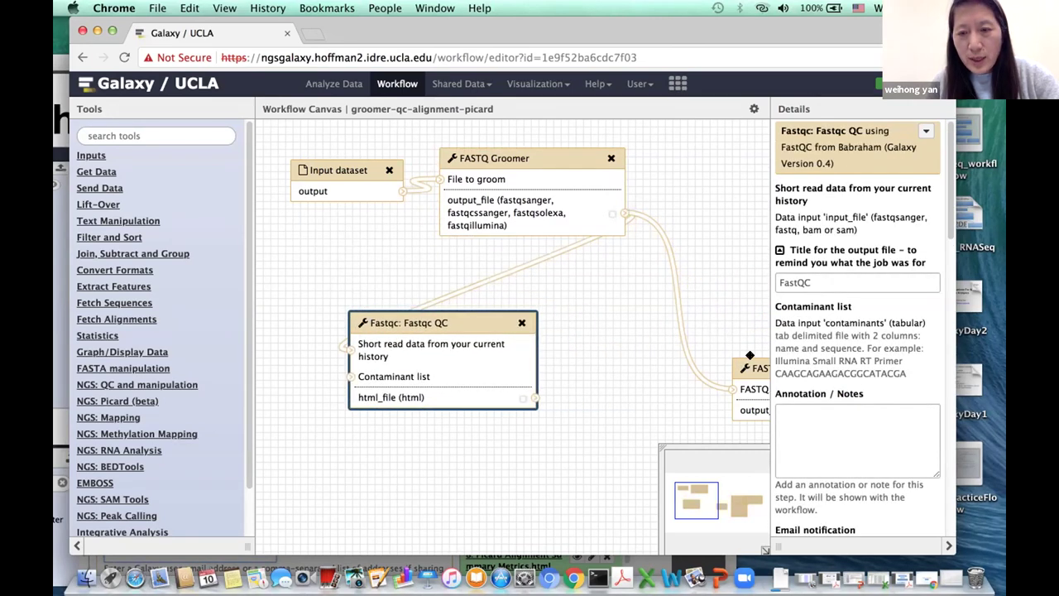
{"action": "left_click_drag", "start_coordinate": [751, 356], "coordinate": [674, 285]}
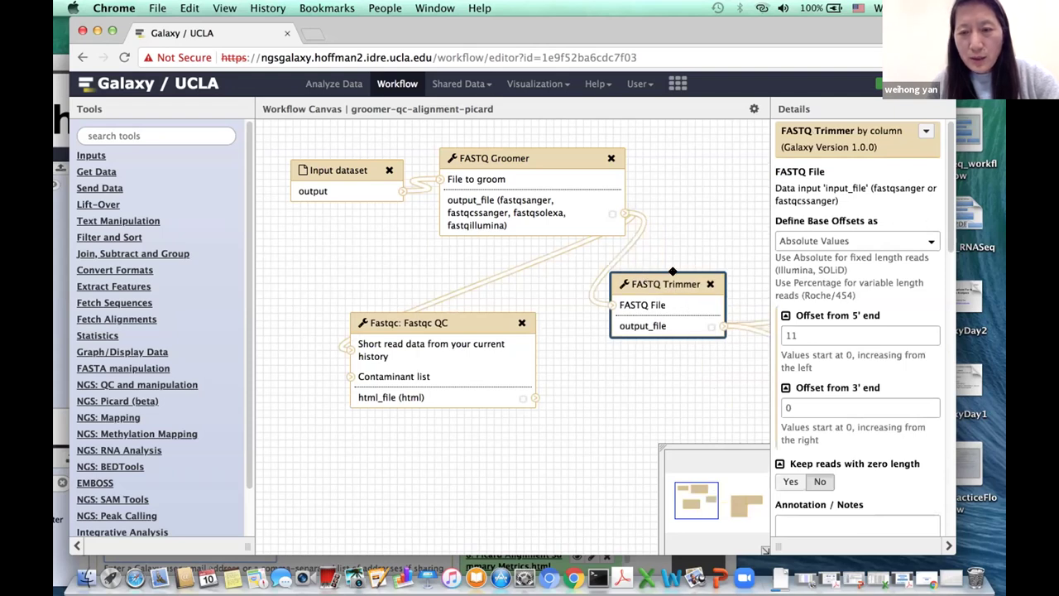
Place the second Fastqc QC box below FASTQ Trimmer and the Map with Bowtie for Illumina box above and beside the trimmer
{"action": "left_click", "coordinate": [716, 488]}
{"action": "left_click", "coordinate": [713, 489]}
{"action": "left_click_drag", "start_coordinate": [721, 248], "coordinate": [425, 380]}
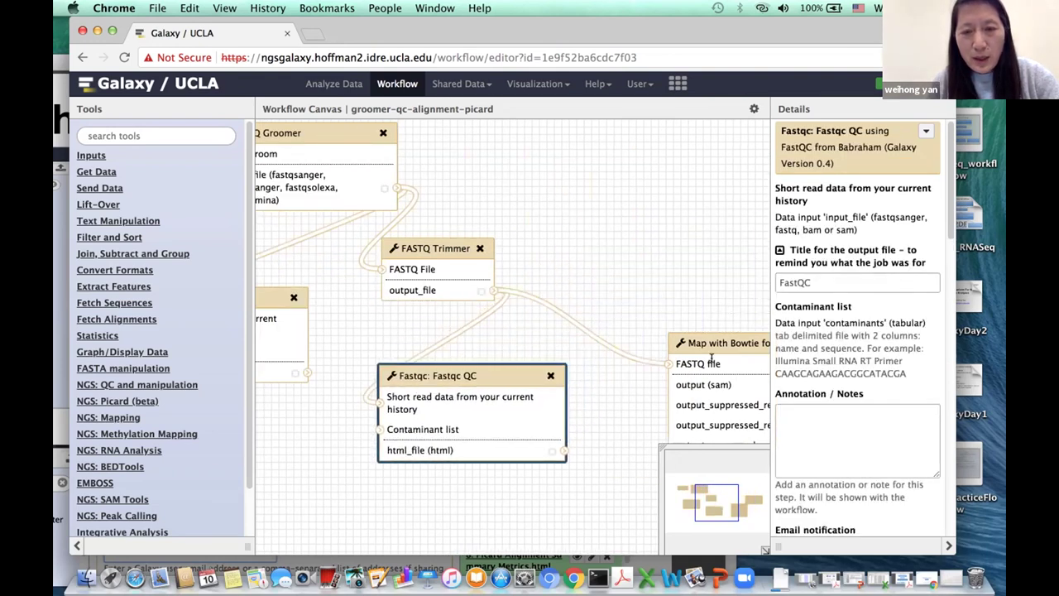
{"action": "left_click_drag", "start_coordinate": [731, 341], "coordinate": [594, 151]}
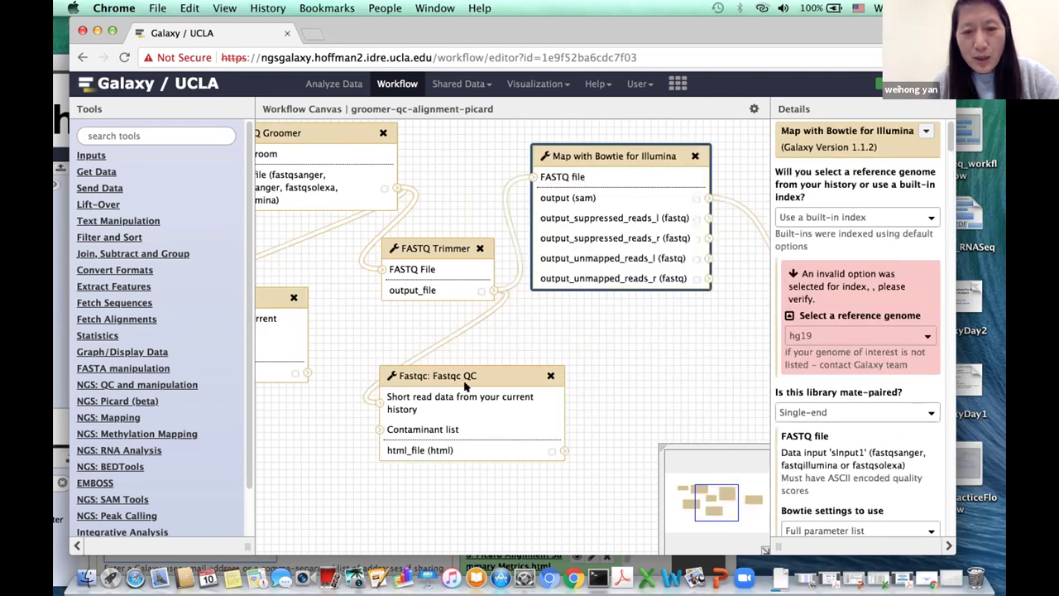
{"action": "left_click_drag", "start_coordinate": [768, 496], "coordinate": [710, 496]}
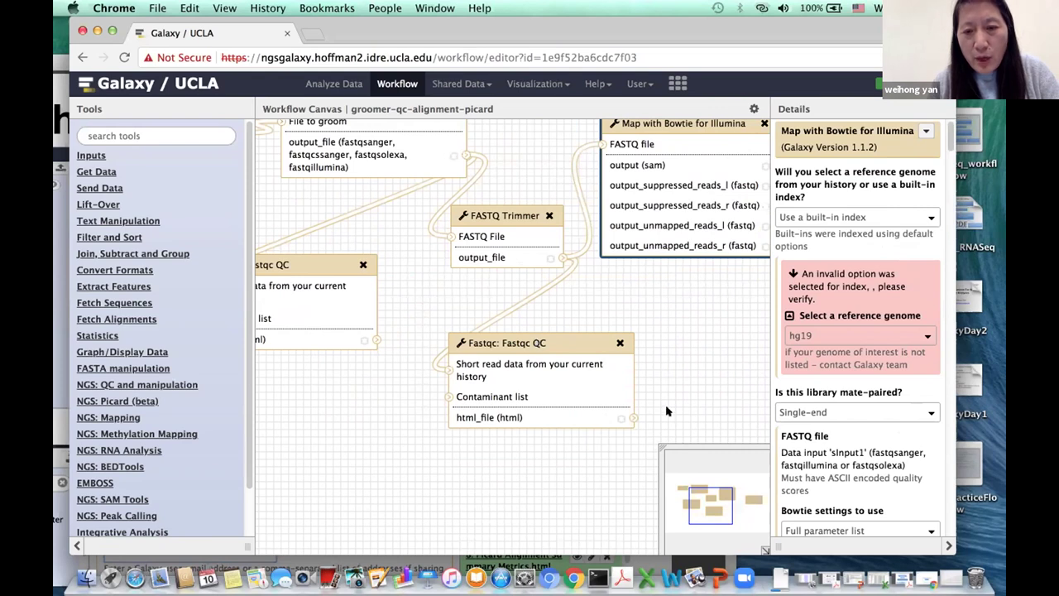
Set the FASTQ Trimmer's offset from the 5' end to 10 and save the workflow
{"action": "left_click", "coordinate": [487, 215]}
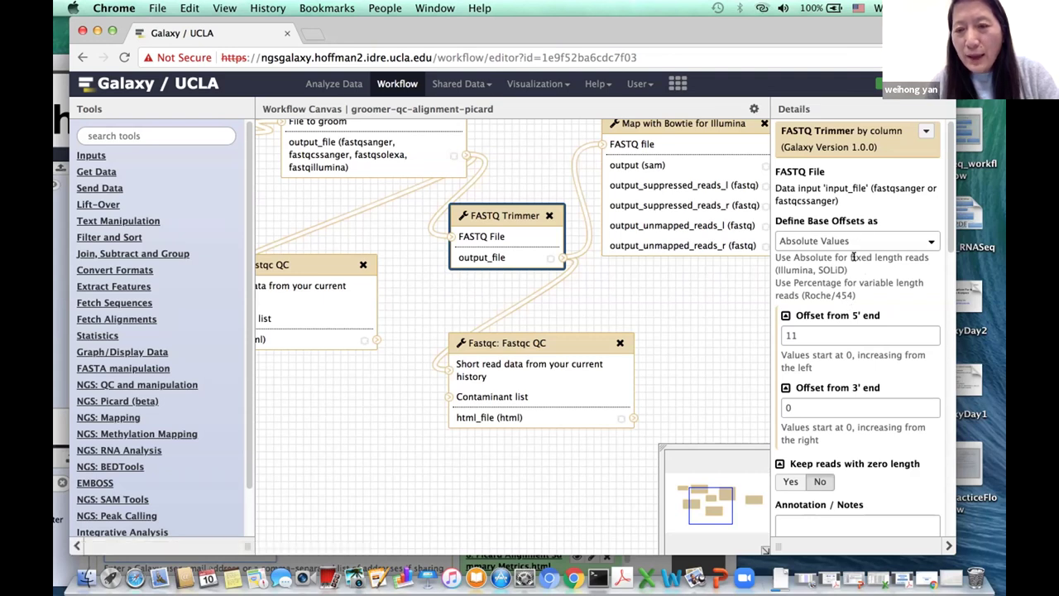
{"action": "left_click", "coordinate": [819, 333]}
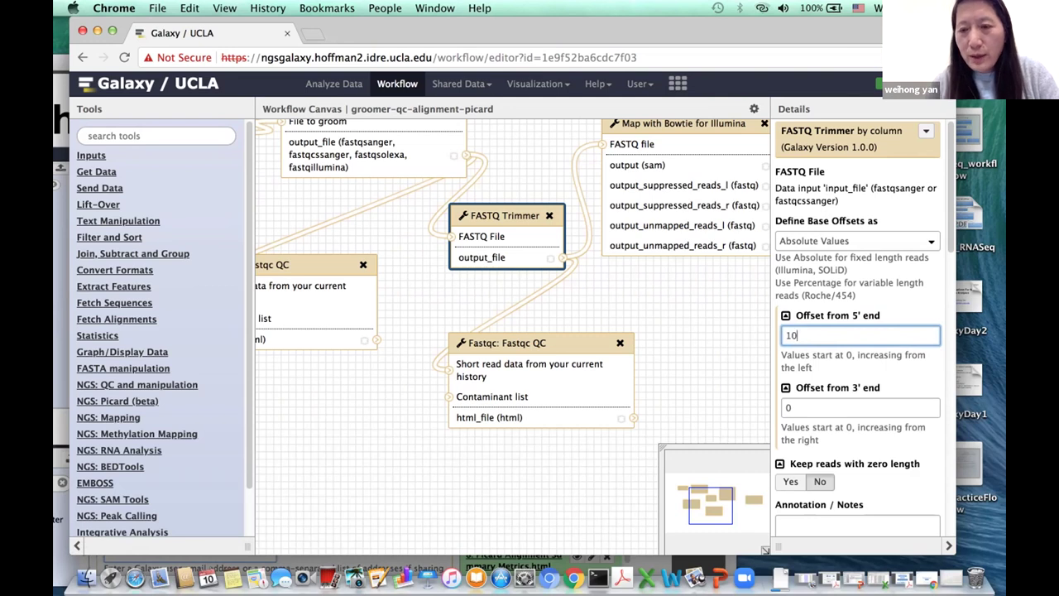
{"action": "left_click", "coordinate": [748, 108]}
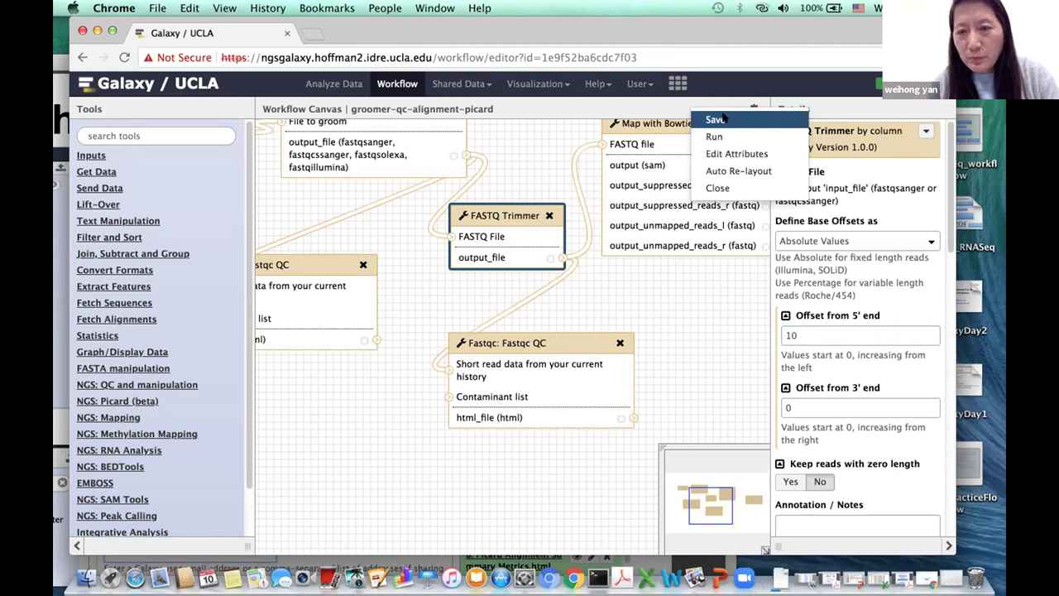
{"action": "left_click", "coordinate": [716, 119]}
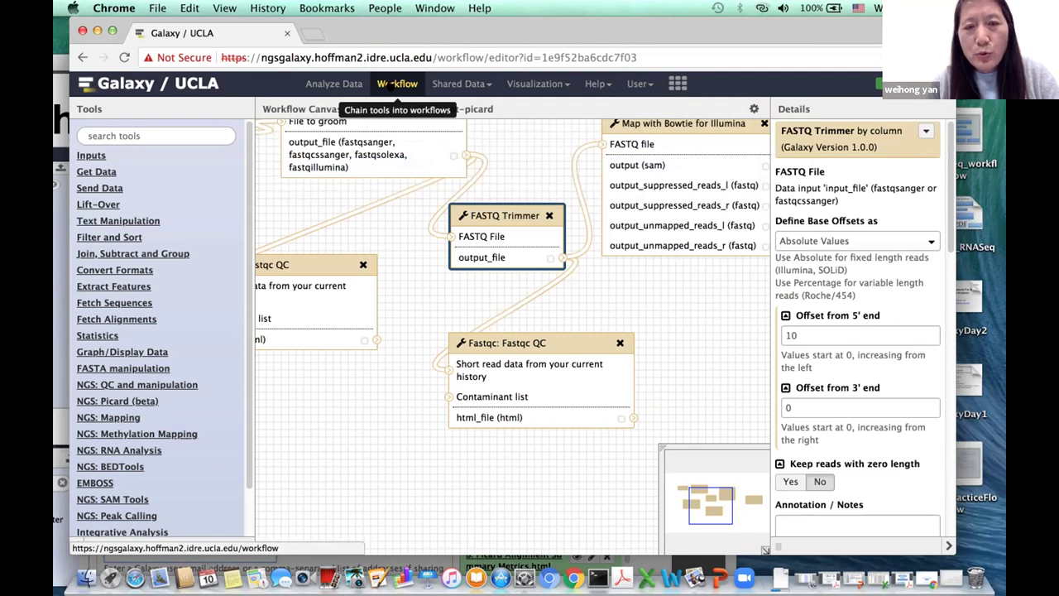
Open the run form for the groomer-qc-alignment-picard workflow from the list of your workflows
{"action": "left_click", "coordinate": [389, 86]}
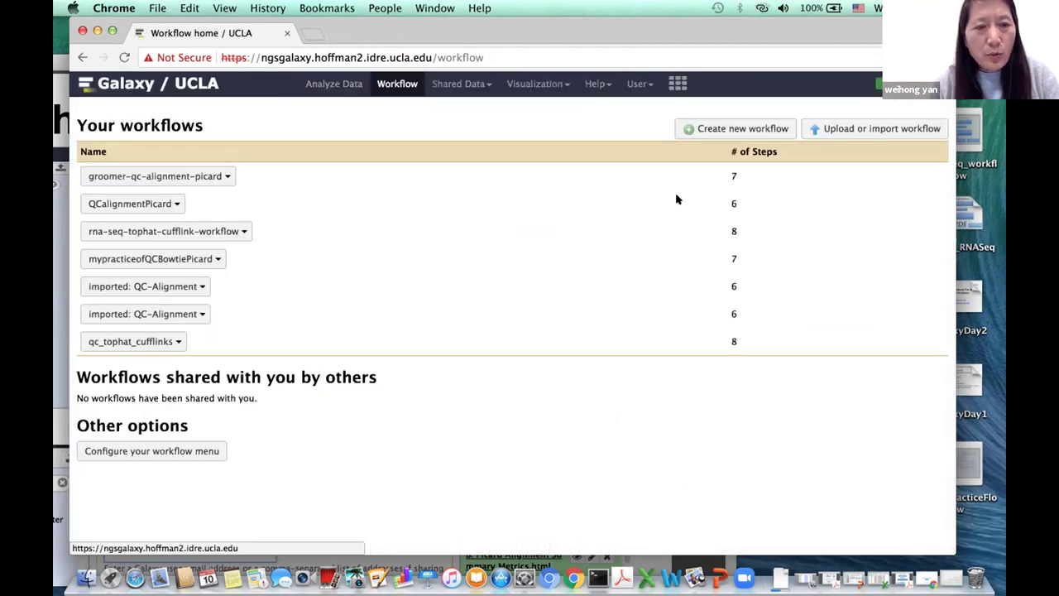
{"action": "left_click", "coordinate": [225, 175]}
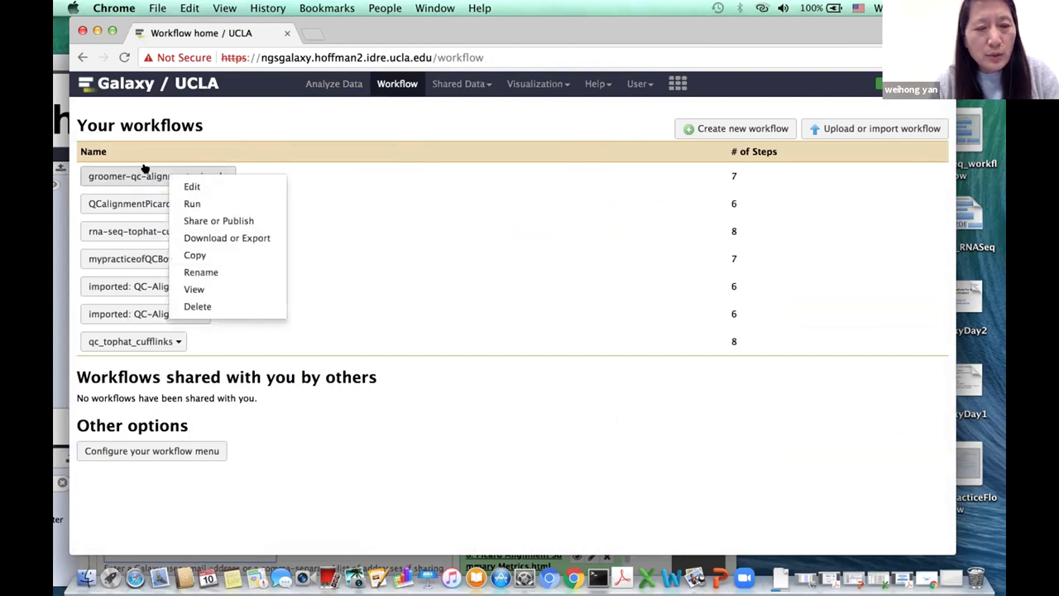
{"action": "left_click", "coordinate": [232, 201]}
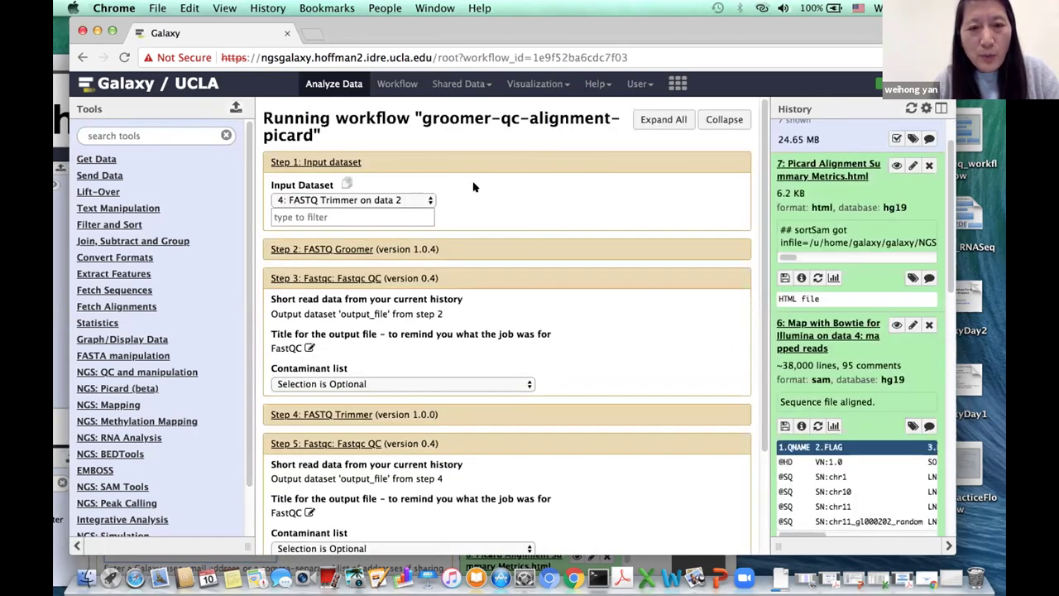
Choose 2: FASTQ Groomer on data 1 as the input dataset and check the FASTQ Trimmer settings in the run form
{"action": "left_click", "coordinate": [429, 200]}
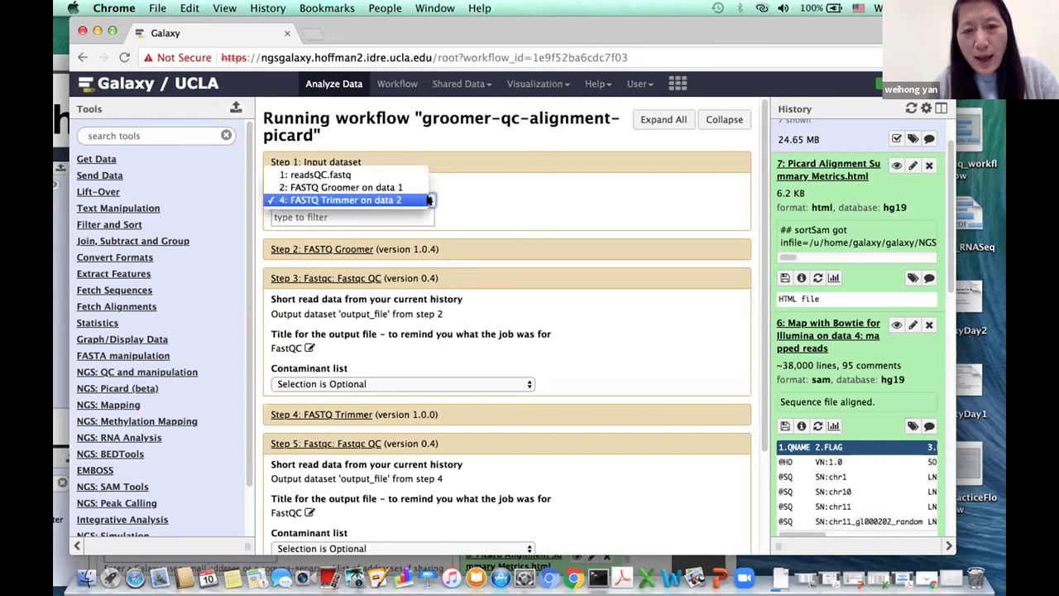
{"action": "left_click", "coordinate": [354, 188]}
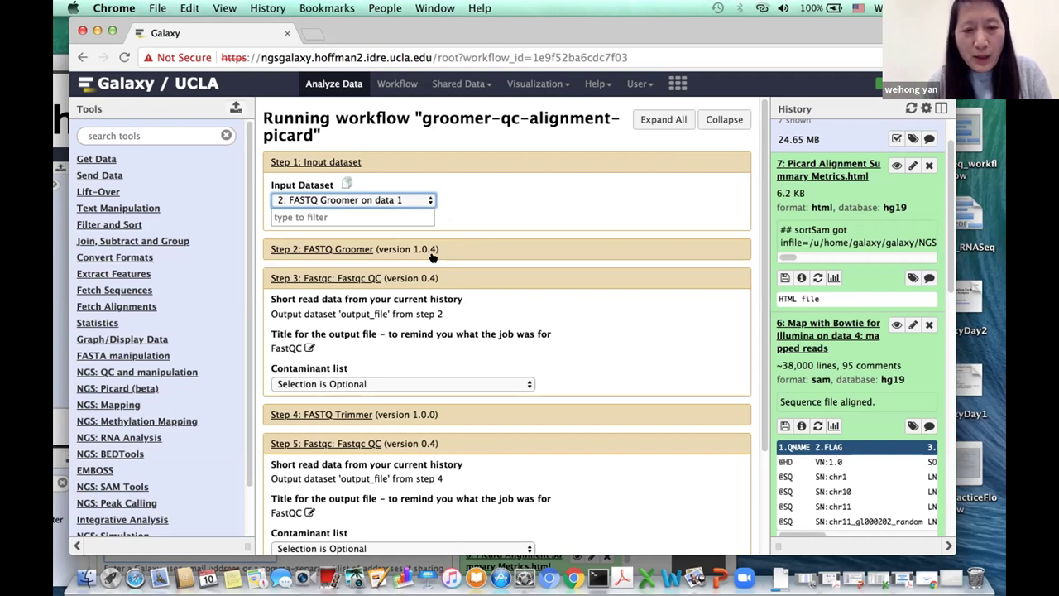
{"action": "left_click", "coordinate": [337, 414]}
{"action": "scroll", "coordinate": [510, 359], "scroll_direction": "down", "scroll_amount": 3}
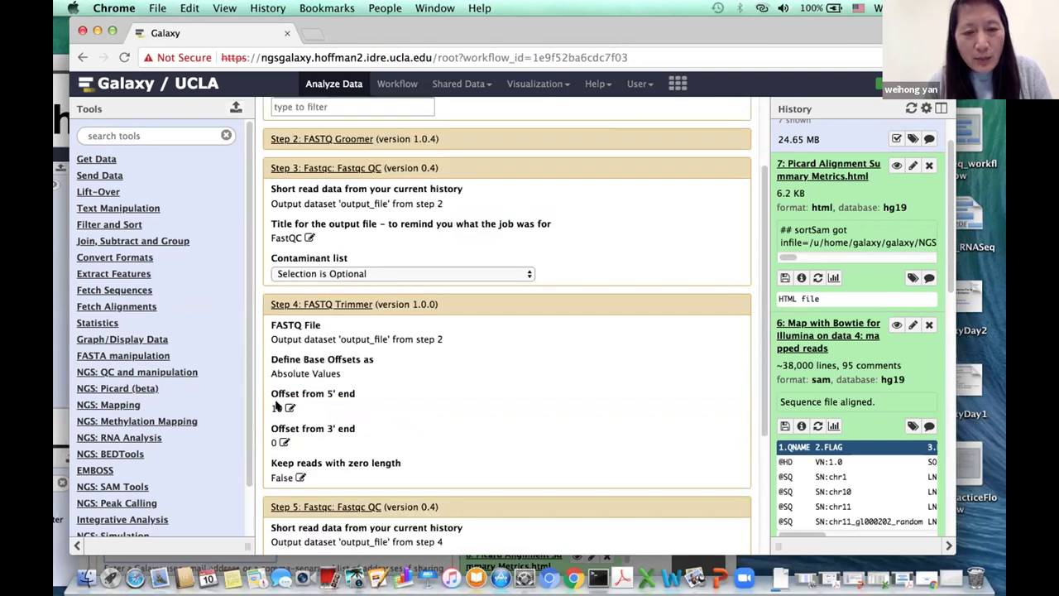
{"action": "scroll", "coordinate": [478, 382], "scroll_direction": "down", "scroll_amount": 5}
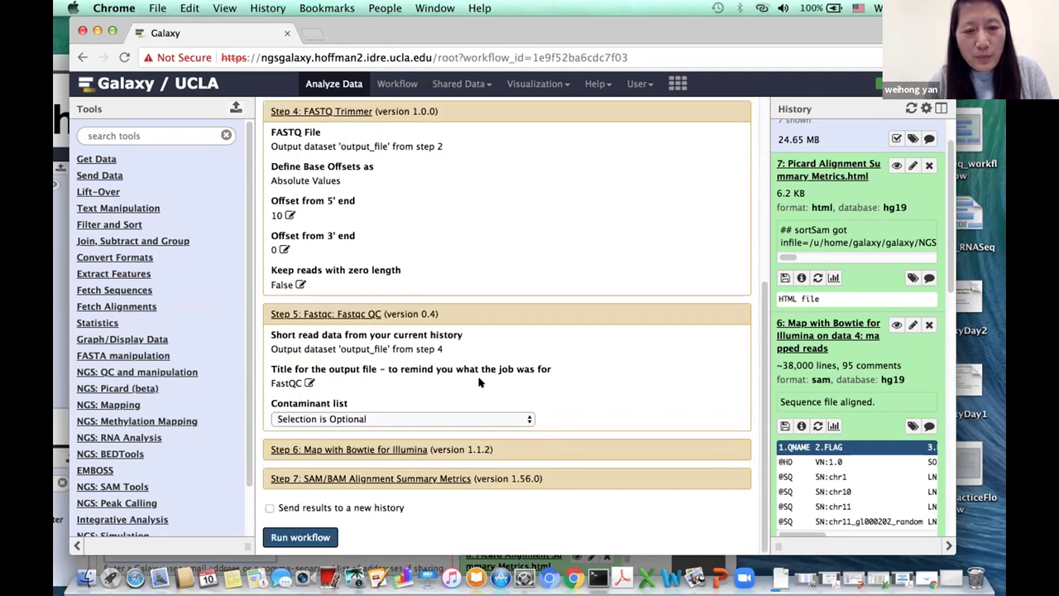
Send the results to a new history named workflow-qc and run the workflow
{"action": "left_click", "coordinate": [268, 508]}
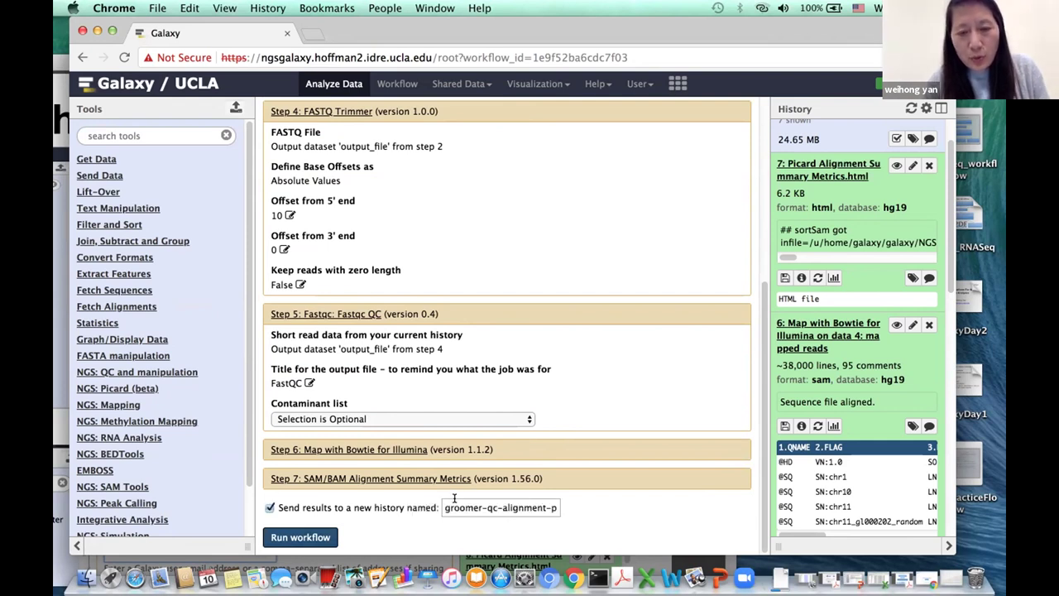
{"action": "left_click_drag", "start_coordinate": [442, 500], "coordinate": [614, 514]}
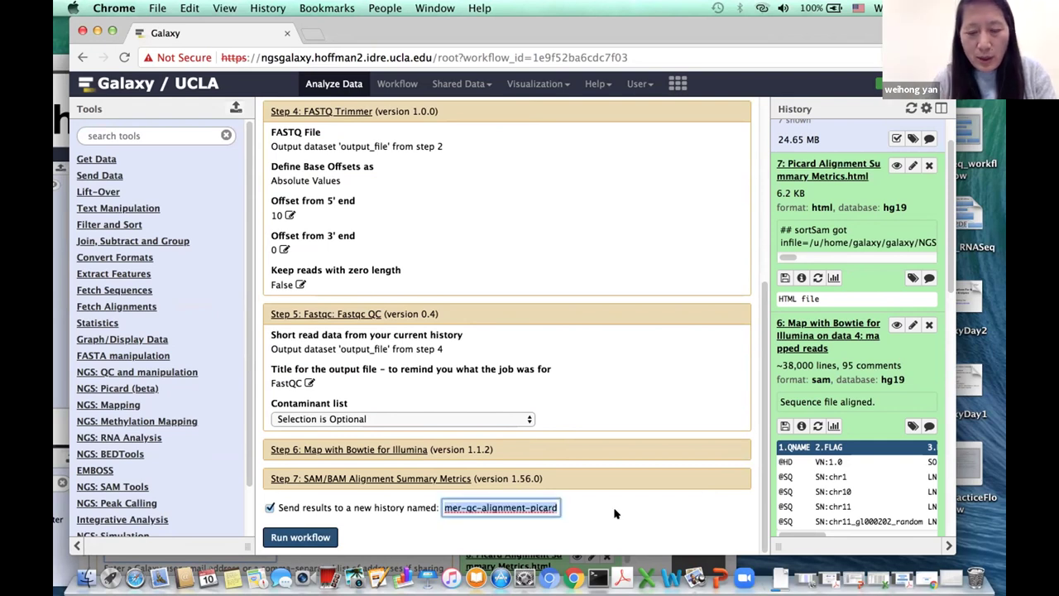
{"action": "type", "text": "work"}
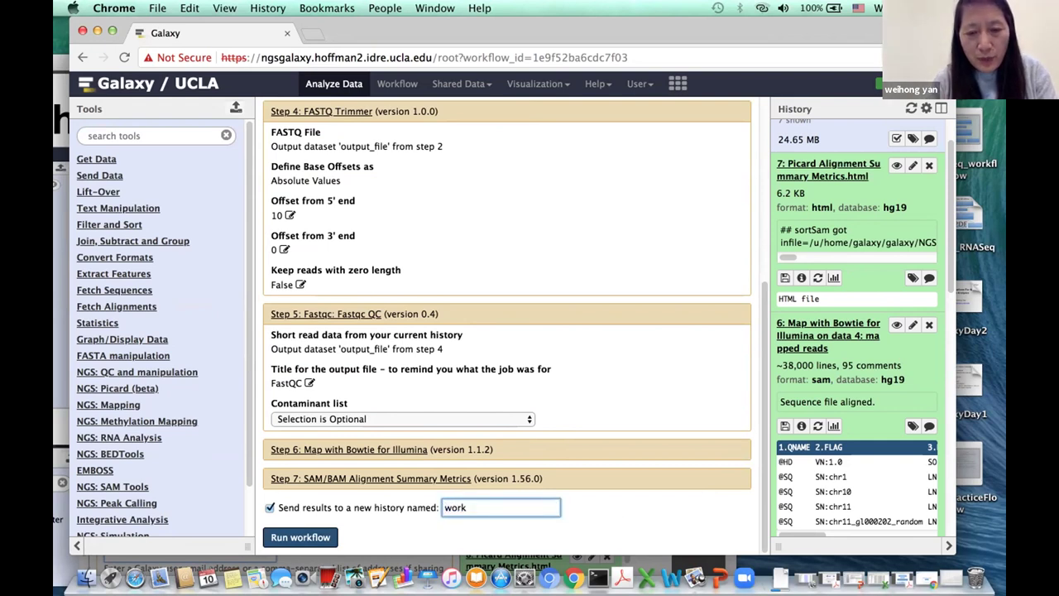
{"action": "type", "text": "flow-qc"}
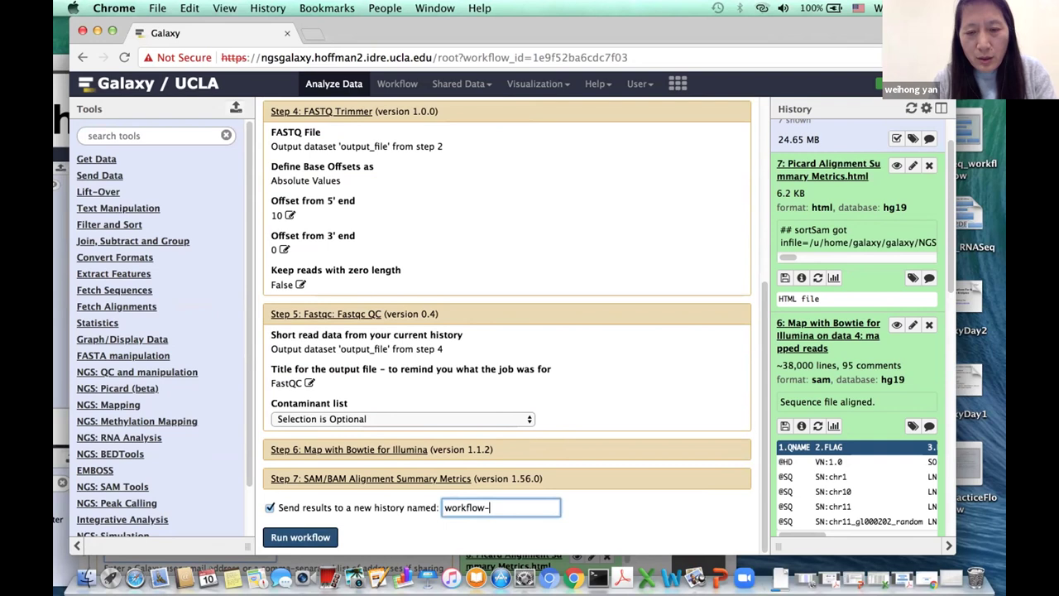
{"action": "left_click", "coordinate": [312, 537]}
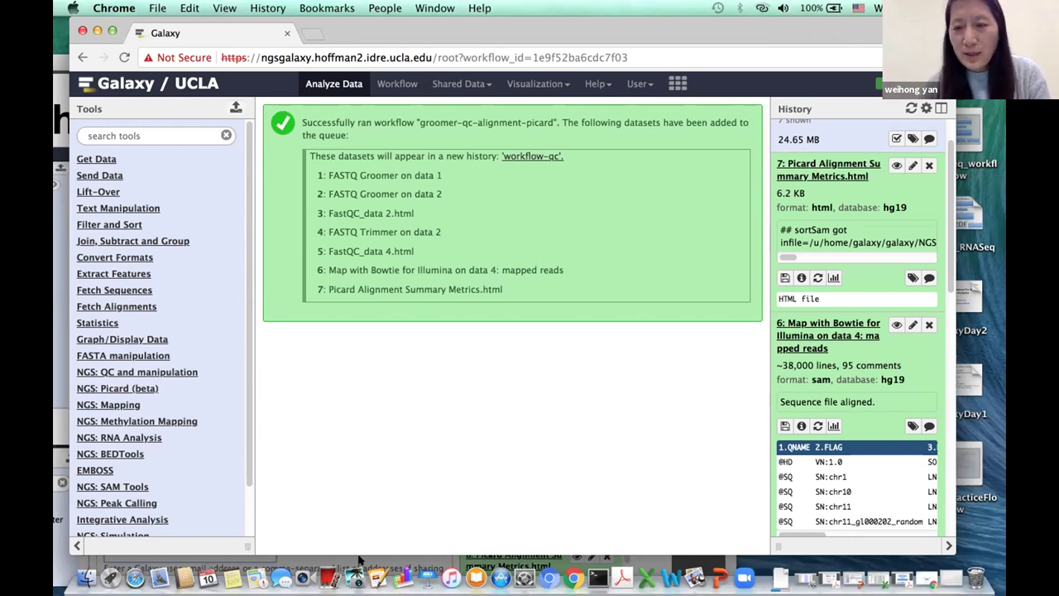
Review the share and publish options for the qc-alignment history, including the form for sharing it with individual users
{"action": "mouse_move", "coordinate": [729, 32]}
{"action": "left_mouse_down"}
{"action": "mouse_move", "coordinate": [725, 234]}
{"action": "mouse_move", "coordinate": [715, 23]}
{"action": "left_mouse_up"}
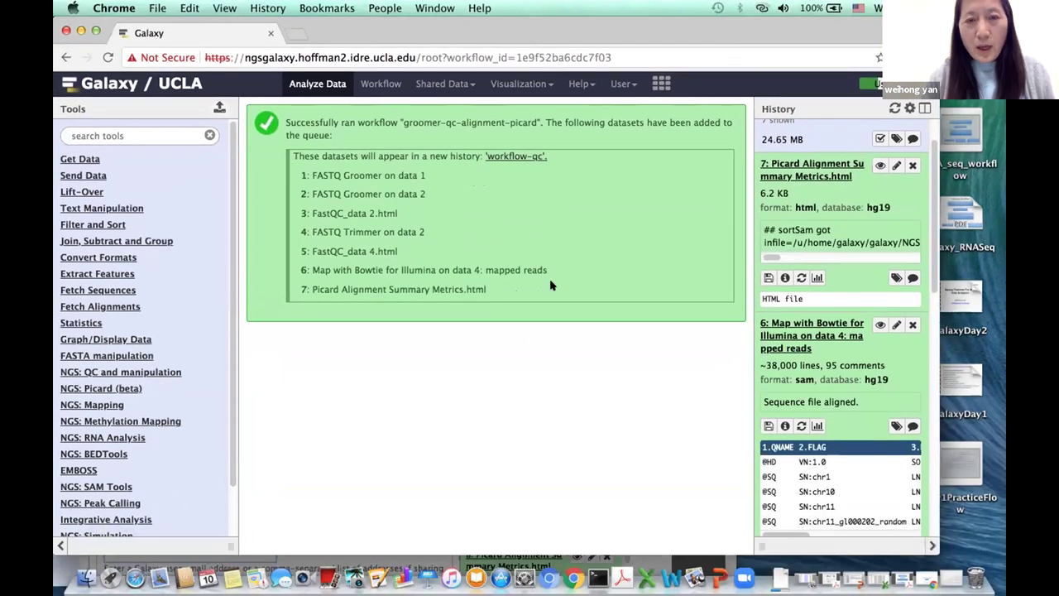
{"action": "left_click", "coordinate": [897, 110]}
{"action": "left_click", "coordinate": [907, 108]}
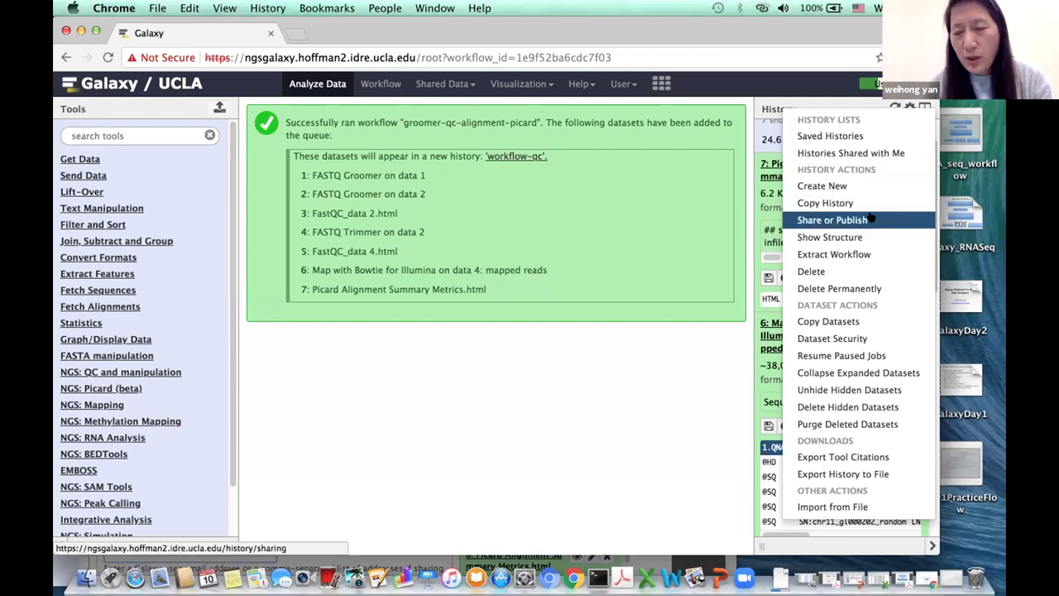
{"action": "left_click", "coordinate": [908, 108]}
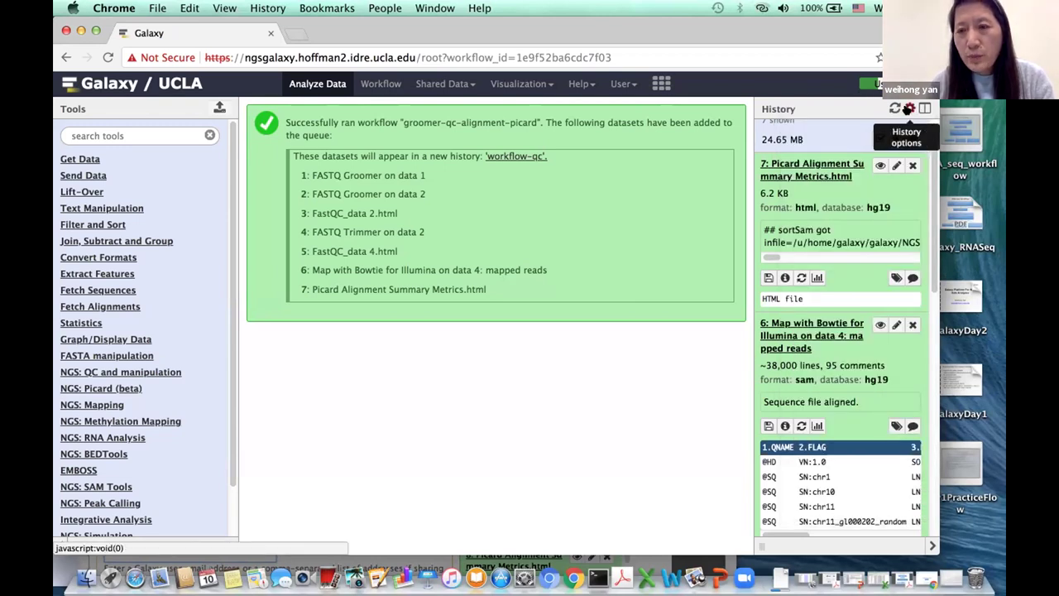
{"action": "left_click", "coordinate": [908, 108]}
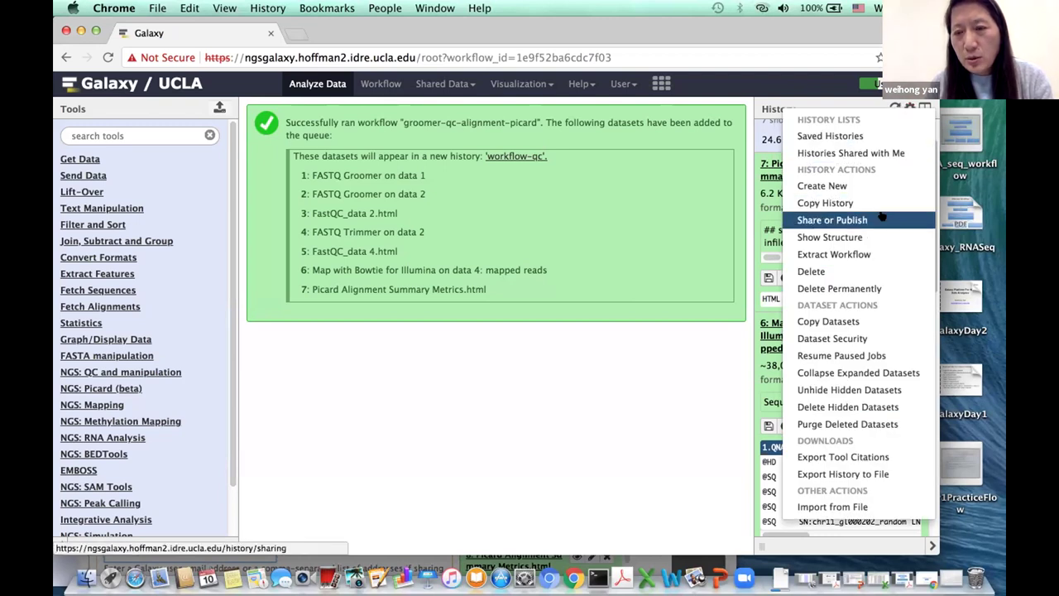
{"action": "left_click", "coordinate": [817, 219]}
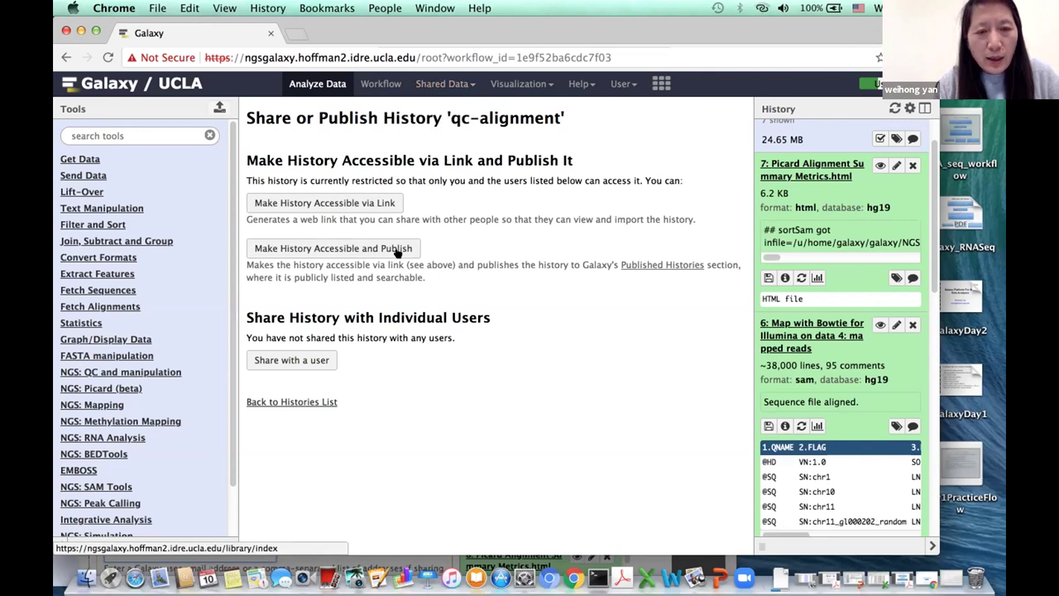
{"action": "left_click", "coordinate": [269, 362]}
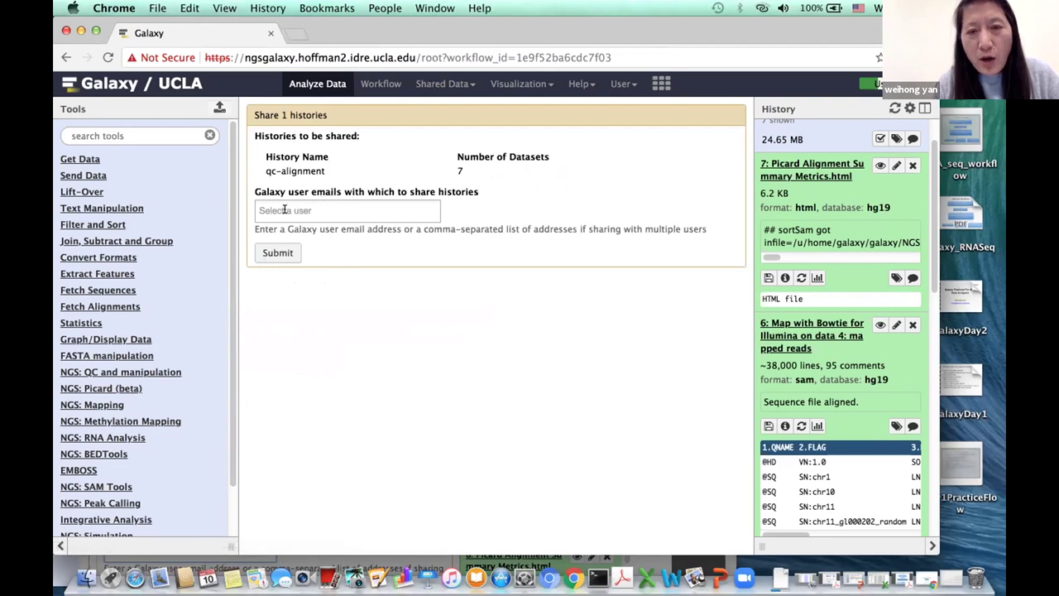
Return to the qc-alignment history's sharing options, make the history accessible and publish it
{"action": "left_click", "coordinate": [900, 108]}
{"action": "left_click", "coordinate": [844, 214]}
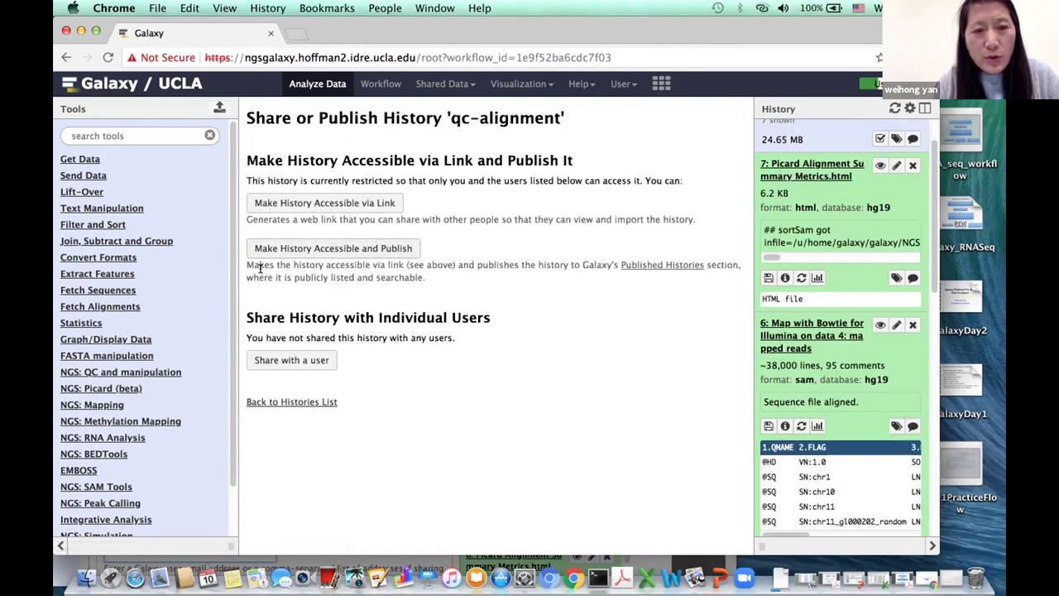
{"action": "left_click", "coordinate": [314, 247]}
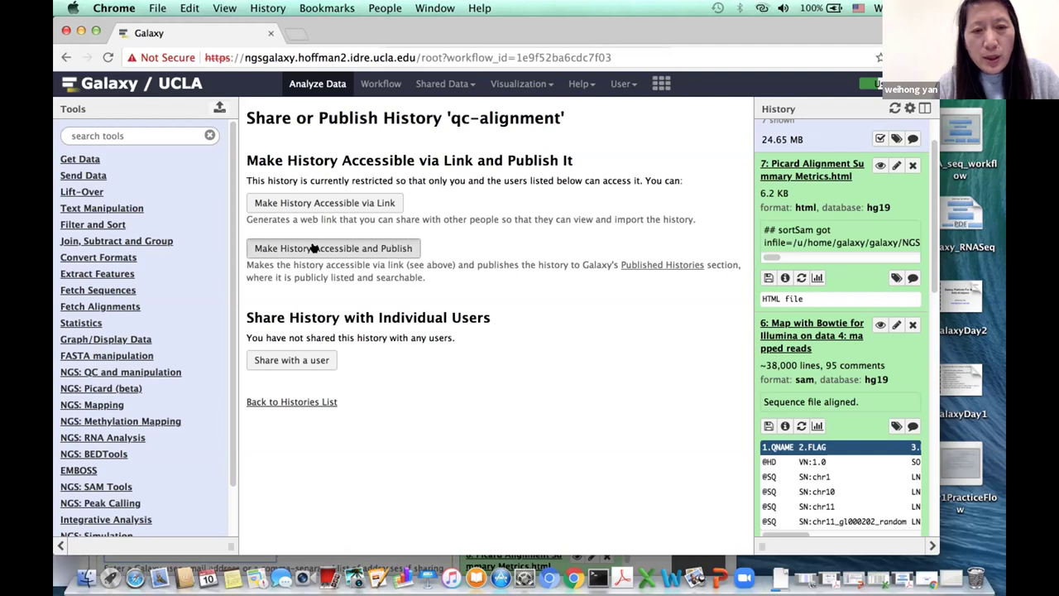
{"action": "left_click", "coordinate": [314, 248]}
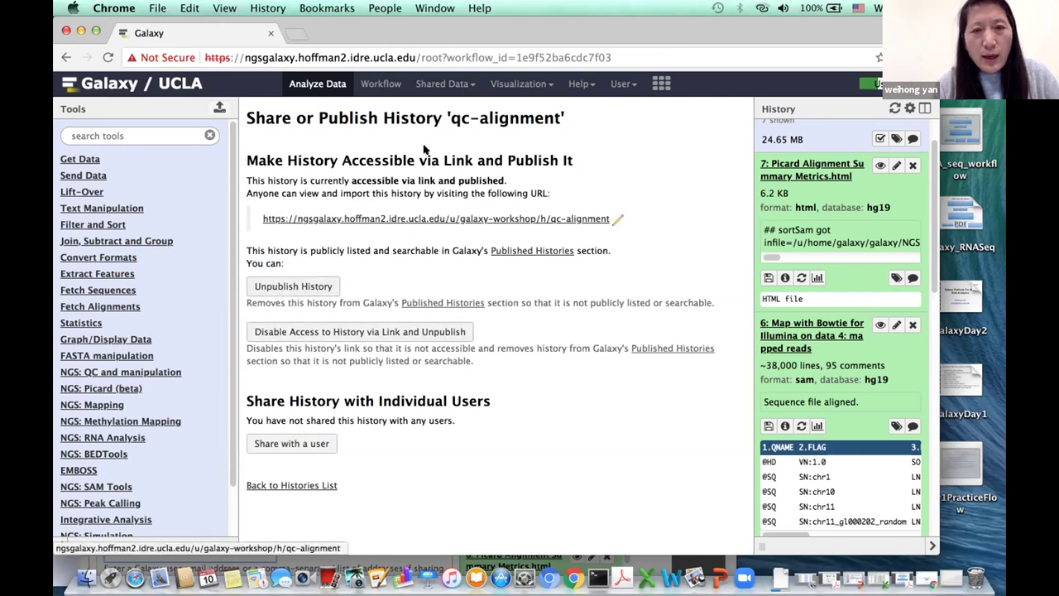
View the list of published histories, then move the browser window aside to uncover the GalaxyDay1.pdf slide on sharing histories
{"action": "left_click", "coordinate": [444, 86]}
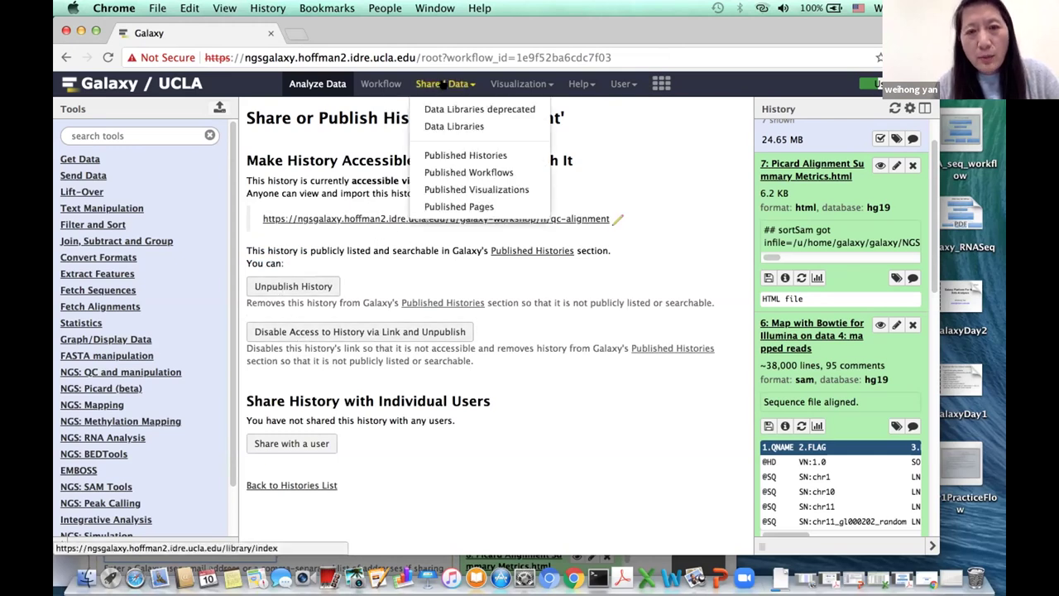
{"action": "left_click", "coordinate": [456, 156]}
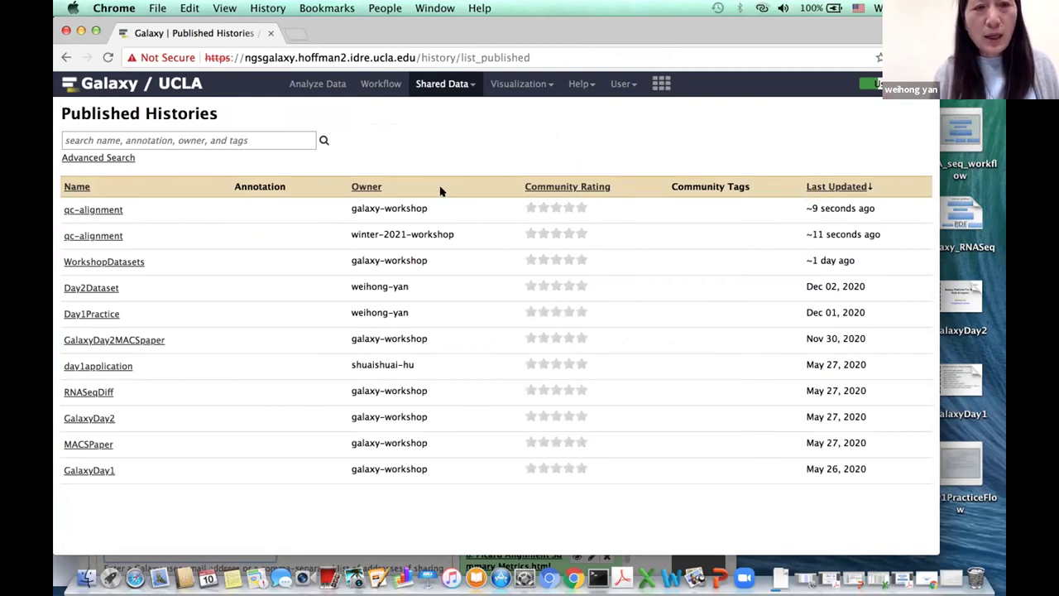
{"action": "left_click_drag", "start_coordinate": [348, 36], "coordinate": [443, 250]}
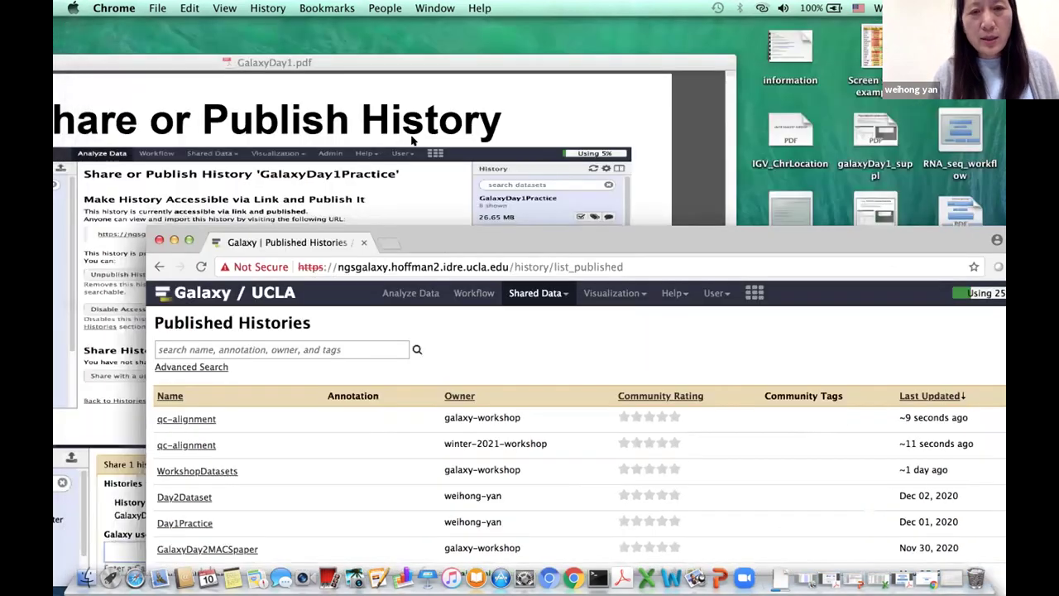
Review the GalaxyDay1.pdf slides from sharing histories through the final workflow page, and close the document
{"action": "double_click", "coordinate": [394, 68]}
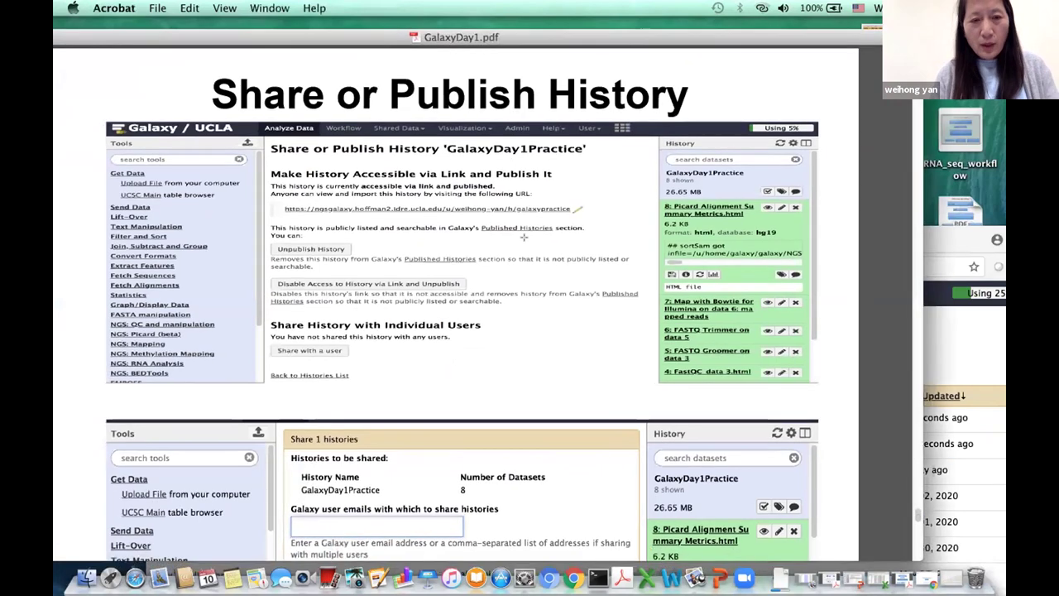
{"action": "scroll", "coordinate": [476, 262], "scroll_direction": "down", "scroll_amount": 3}
{"action": "scroll", "coordinate": [475, 262], "scroll_direction": "down", "scroll_amount": 20}
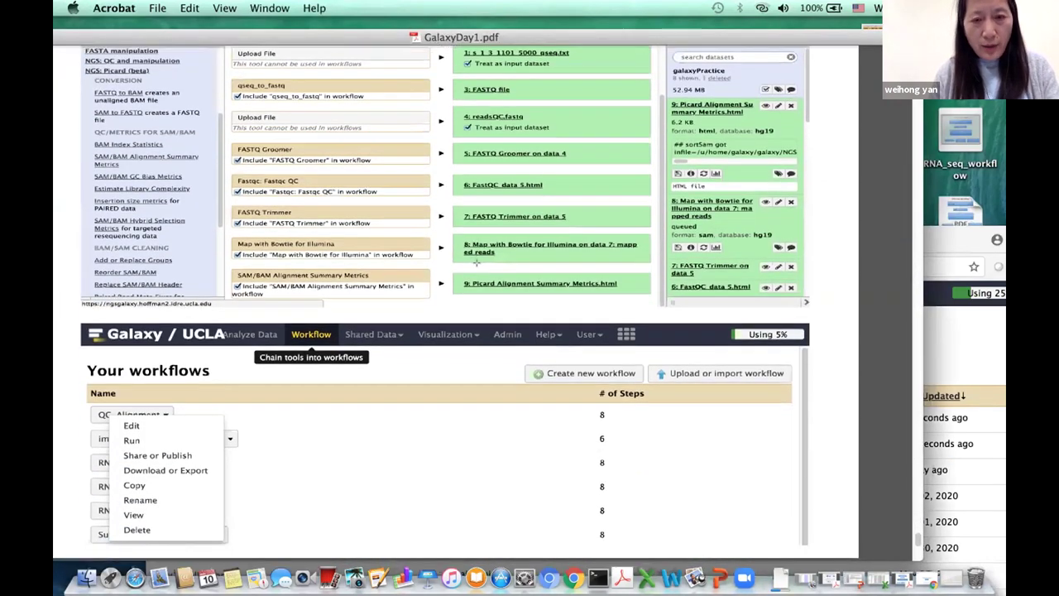
{"action": "scroll", "coordinate": [476, 263], "scroll_direction": "down", "scroll_amount": 10}
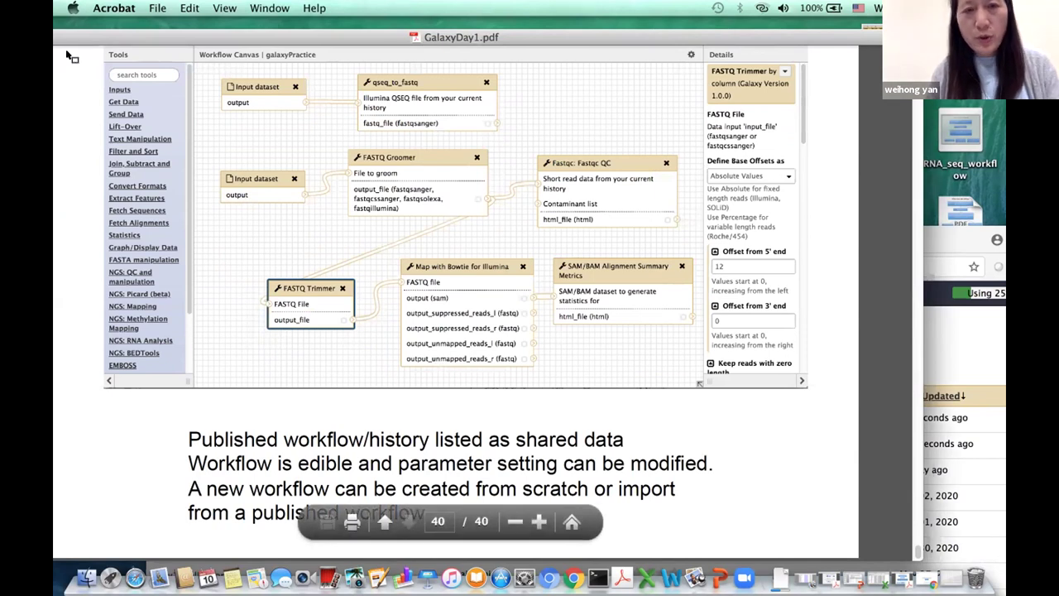
{"action": "left_click_drag", "start_coordinate": [102, 37], "coordinate": [187, 36]}
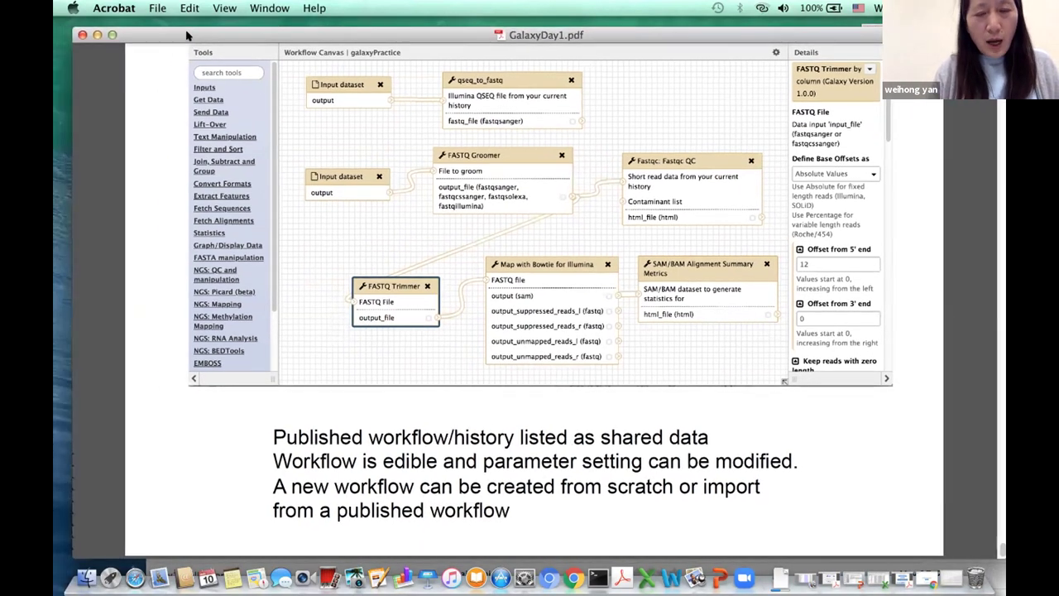
{"action": "left_click", "coordinate": [83, 35]}
Bring the Galaxy browser window back into full view and reload the list of published histories
{"action": "left_click_drag", "start_coordinate": [560, 244], "coordinate": [501, 79]}
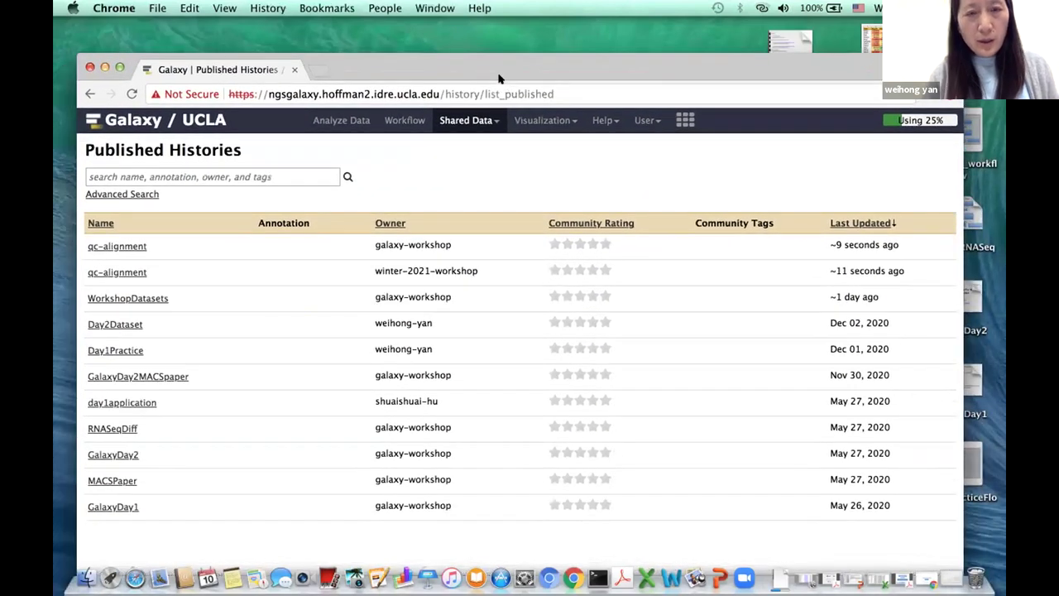
{"action": "left_click", "coordinate": [458, 121]}
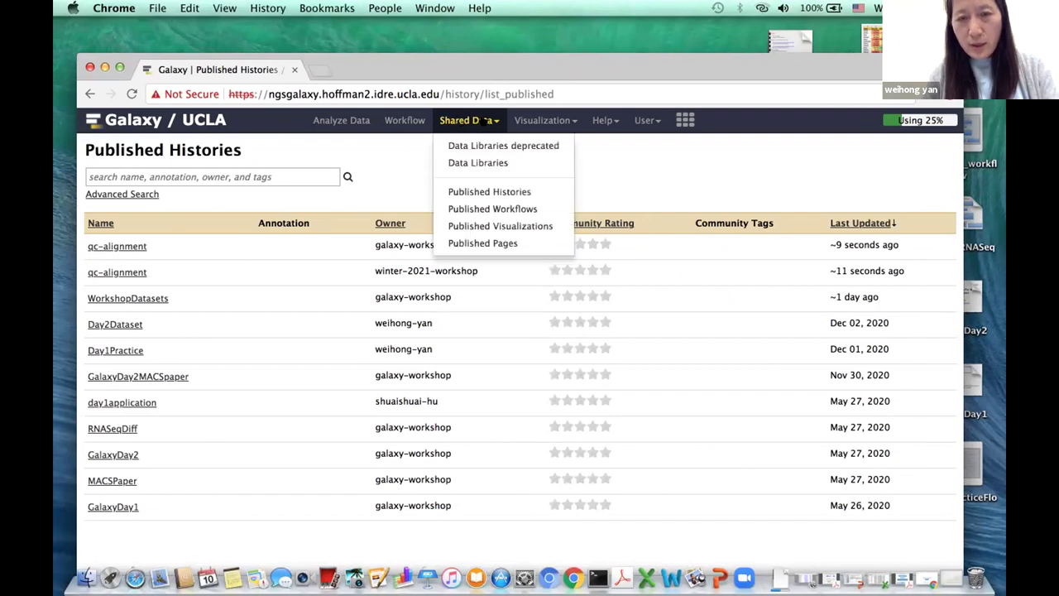
{"action": "left_click", "coordinate": [500, 191]}
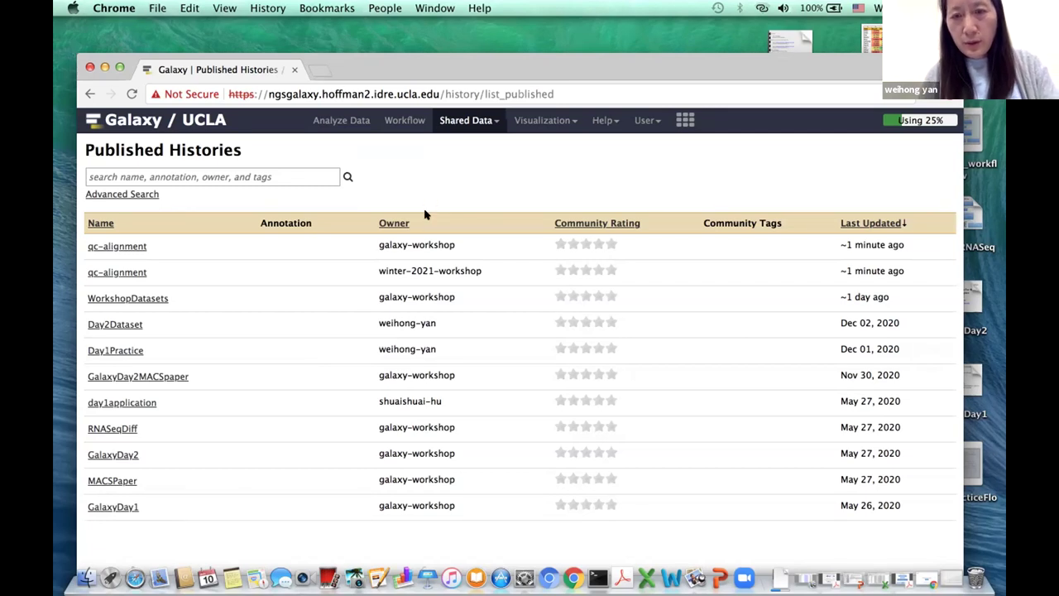
{"action": "left_click_drag", "start_coordinate": [451, 70], "coordinate": [447, 40]}
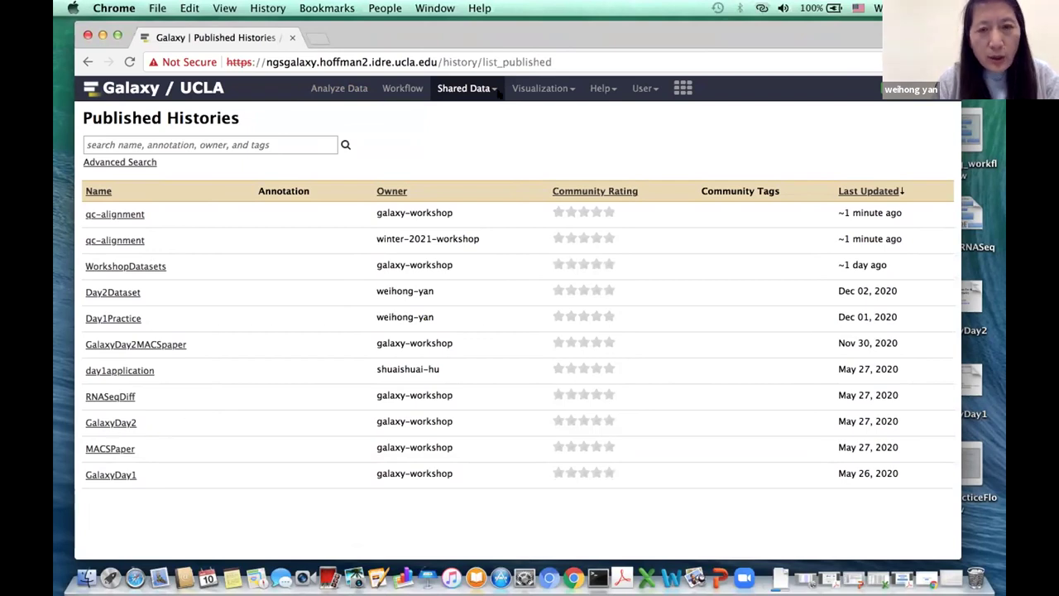
Open the published history GalaxyDay2 owned by galaxy-workshop to view its dataset
{"action": "left_click", "coordinate": [468, 88]}
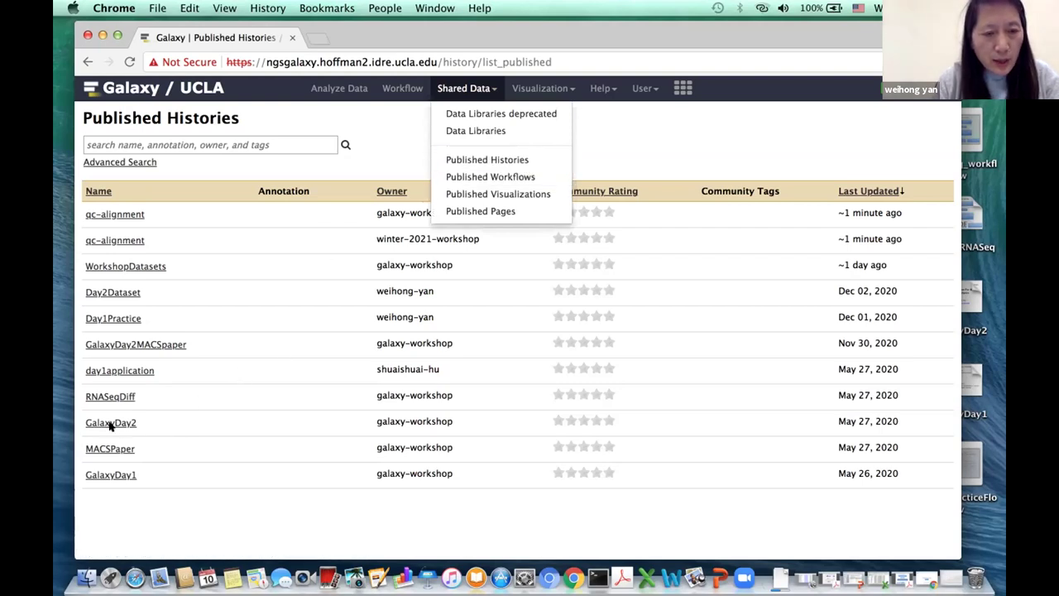
{"action": "left_click", "coordinate": [156, 424]}
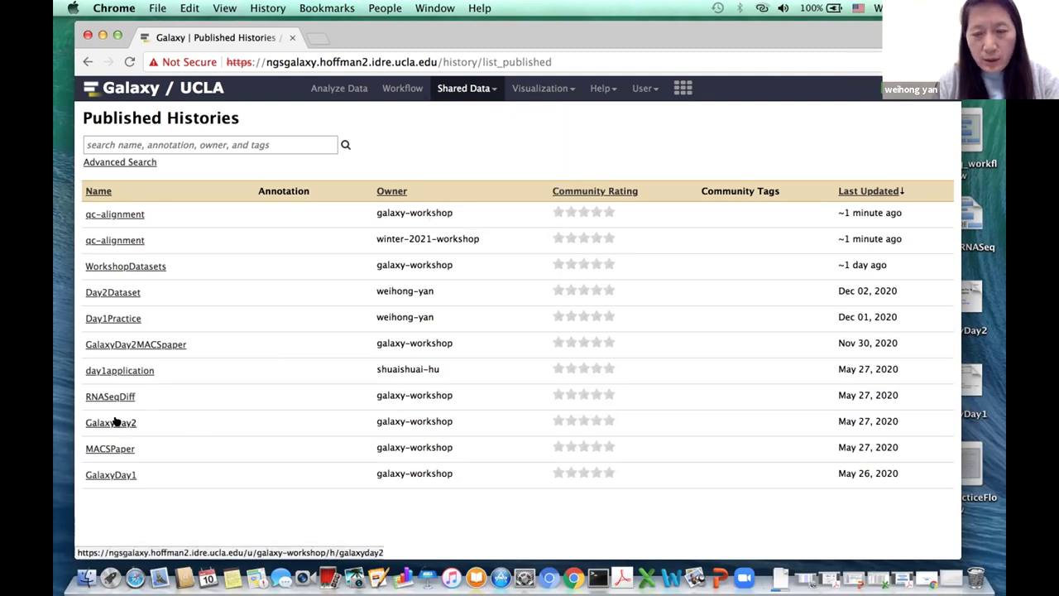
{"action": "left_click", "coordinate": [116, 422]}
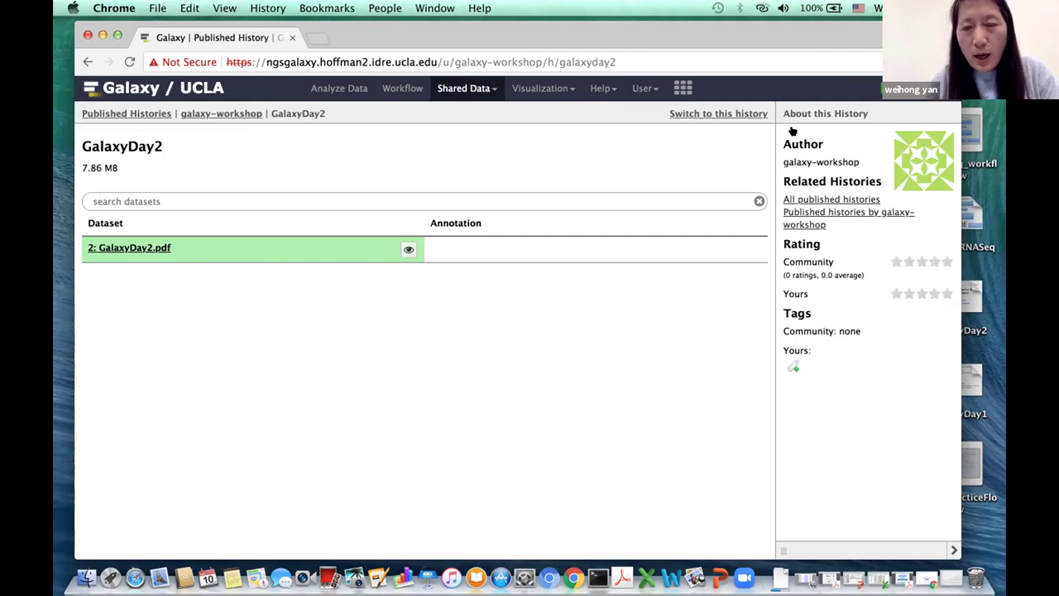
{"action": "mouse_move", "coordinate": [762, 34]}
{"action": "left_mouse_down"}
{"action": "mouse_move", "coordinate": [723, 37]}
{"action": "mouse_move", "coordinate": [771, 35]}
{"action": "left_mouse_up"}
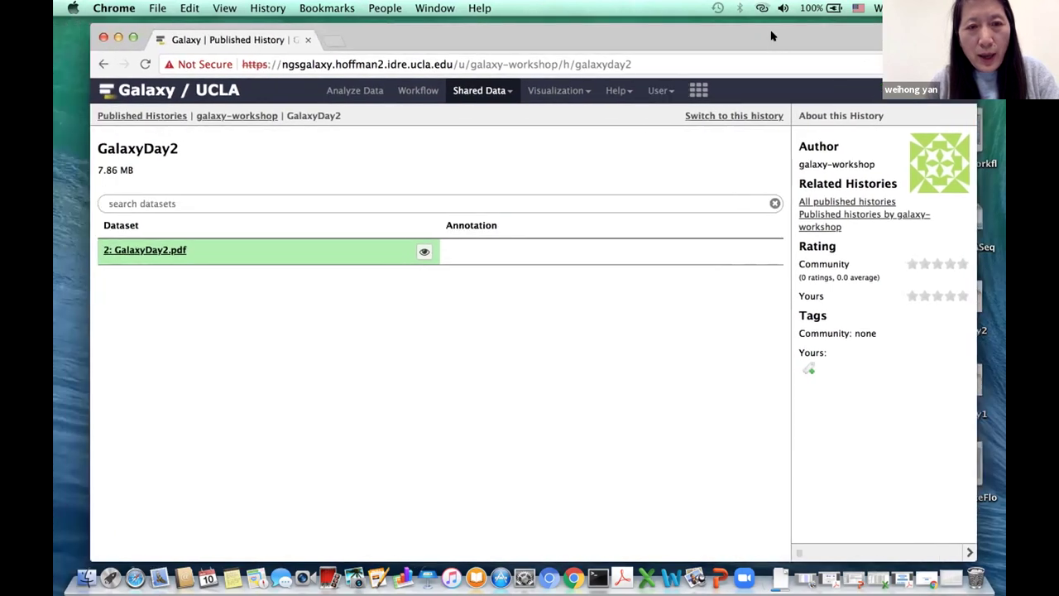
In the analysis view, search the tools for picard and set SAM/BAM Alignment Summary Metrics not to assume a sorted input file
{"action": "left_click", "coordinate": [362, 91]}
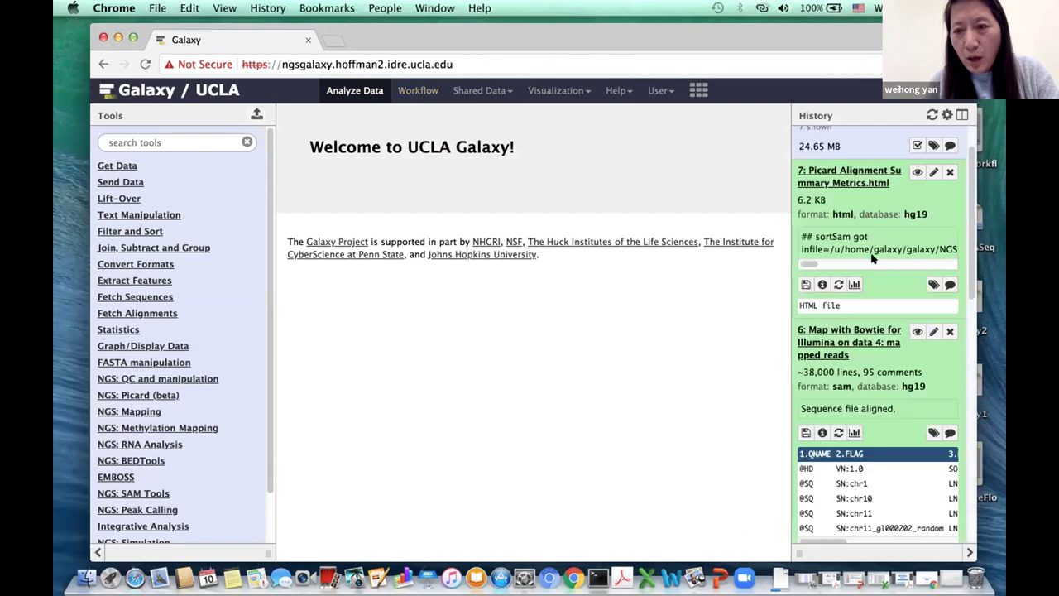
{"action": "left_click_drag", "start_coordinate": [811, 35], "coordinate": [762, 32]}
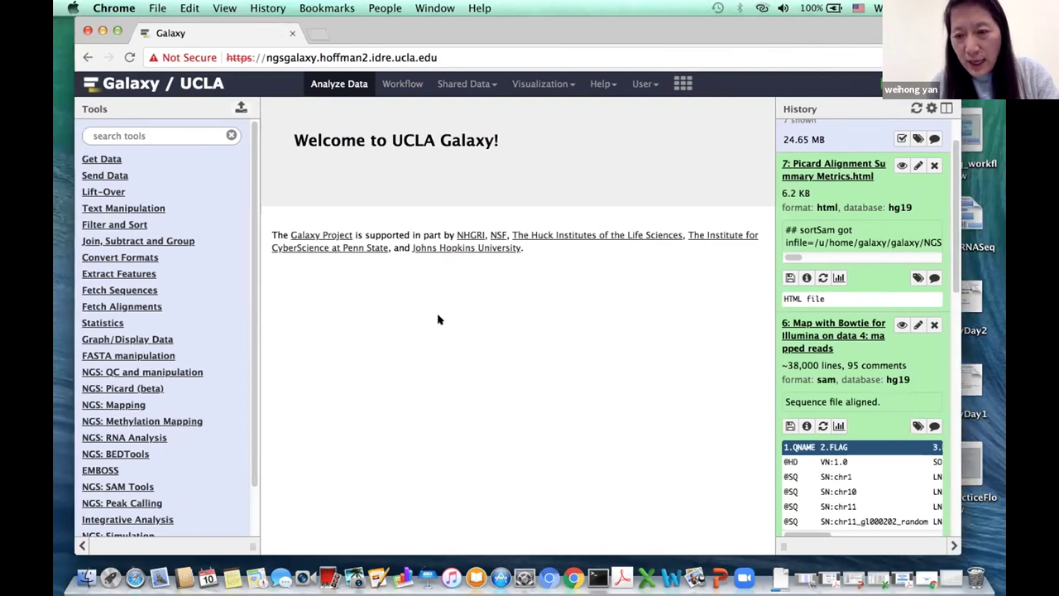
{"action": "scroll", "coordinate": [228, 351], "scroll_direction": "down", "scroll_amount": 2}
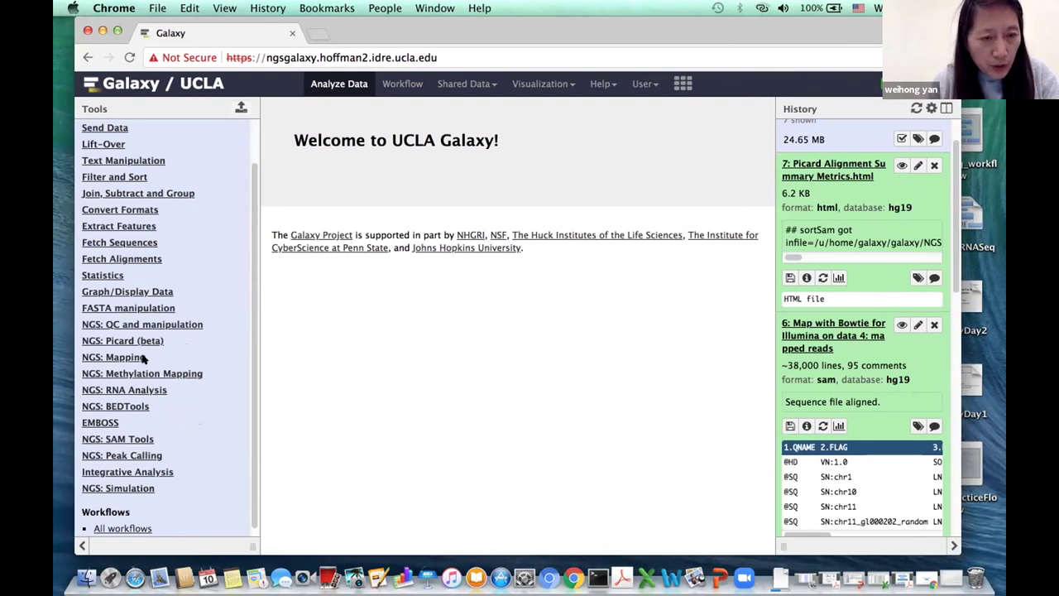
{"action": "scroll", "coordinate": [203, 318], "scroll_direction": "up", "scroll_amount": 2}
{"action": "left_click", "coordinate": [163, 135]}
{"action": "type", "text": "picard"}
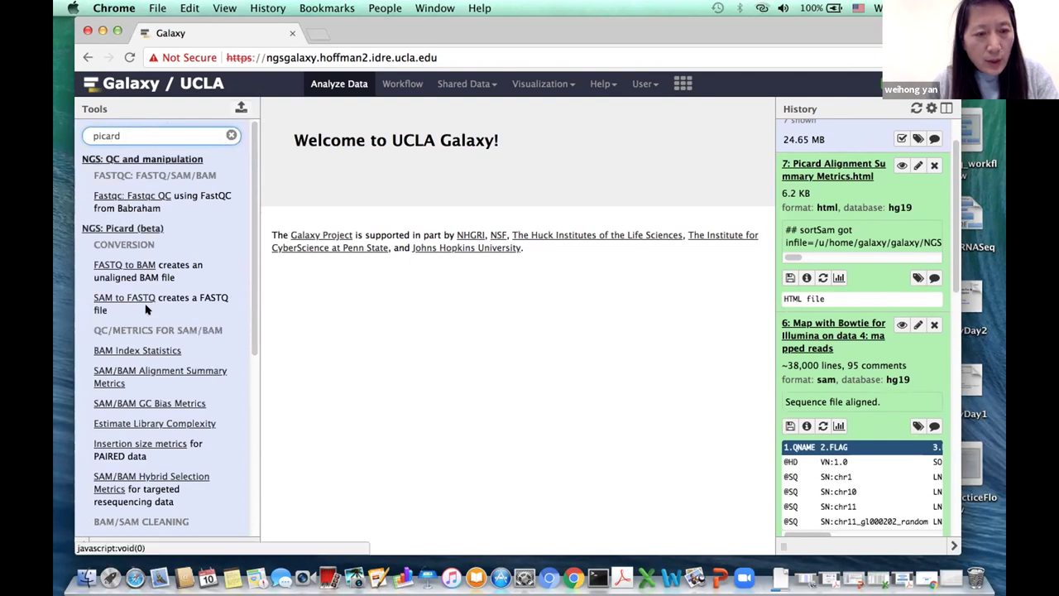
{"action": "left_click", "coordinate": [120, 372]}
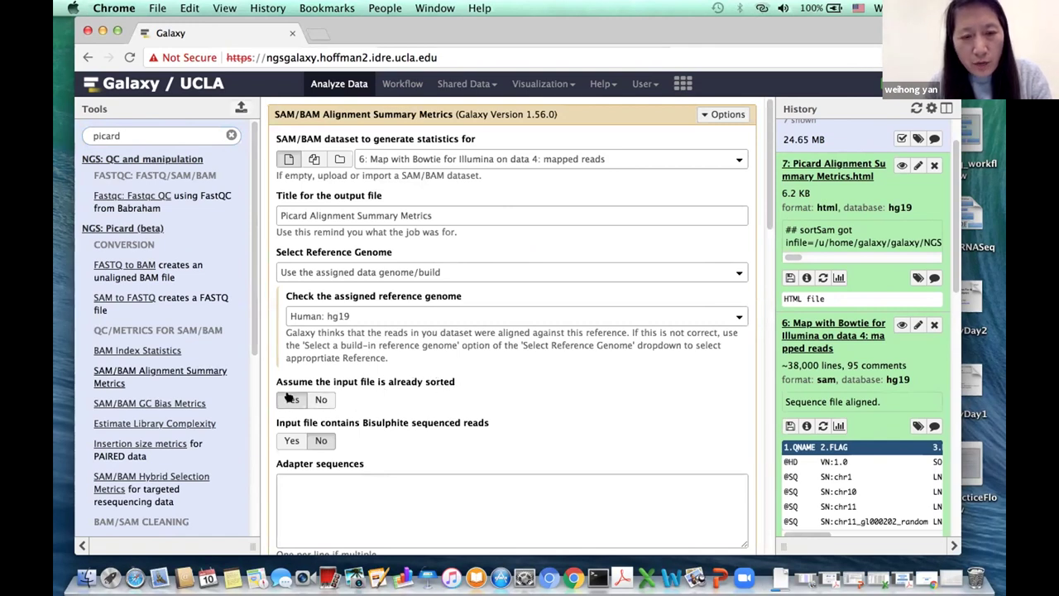
{"action": "left_click", "coordinate": [320, 400]}
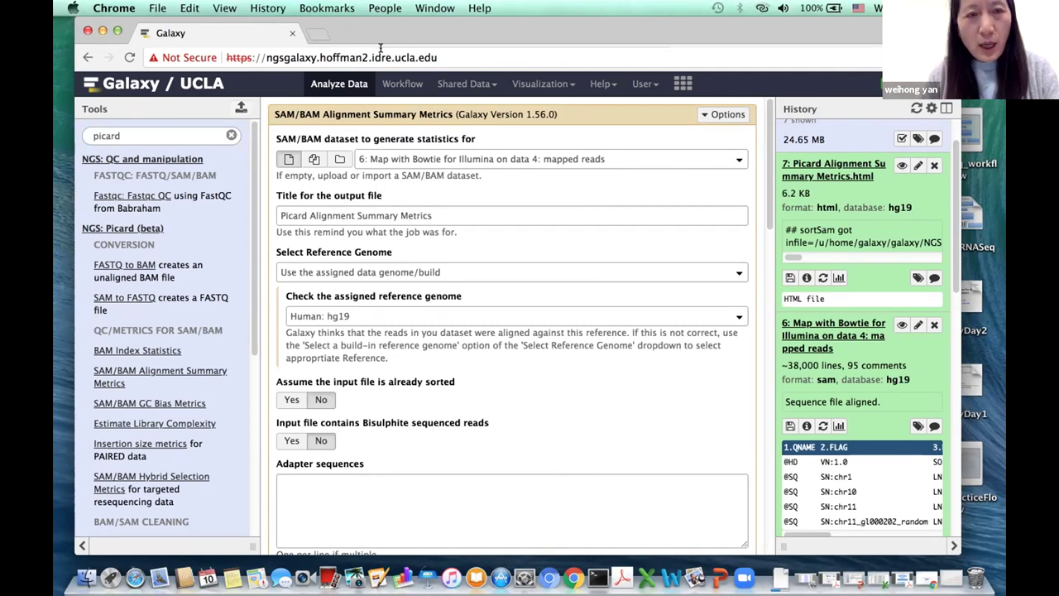
Move the browser window aside and open the GalaxyDay2 PDF from the desktop
{"action": "left_click_drag", "start_coordinate": [363, 35], "coordinate": [262, 281]}
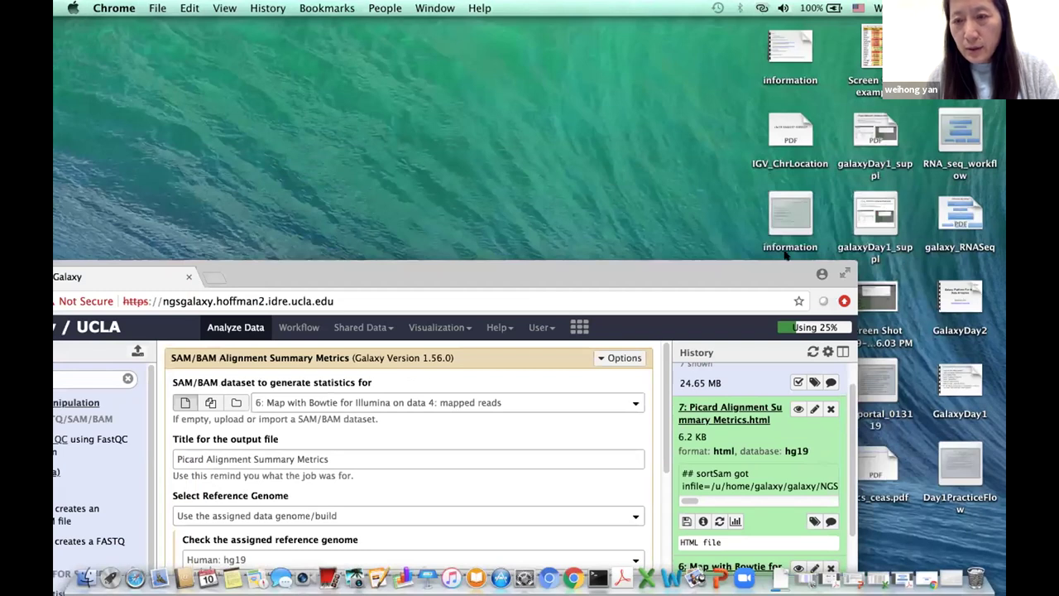
{"action": "left_click_drag", "start_coordinate": [788, 273], "coordinate": [705, 286]}
{"action": "left_click", "coordinate": [592, 147]}
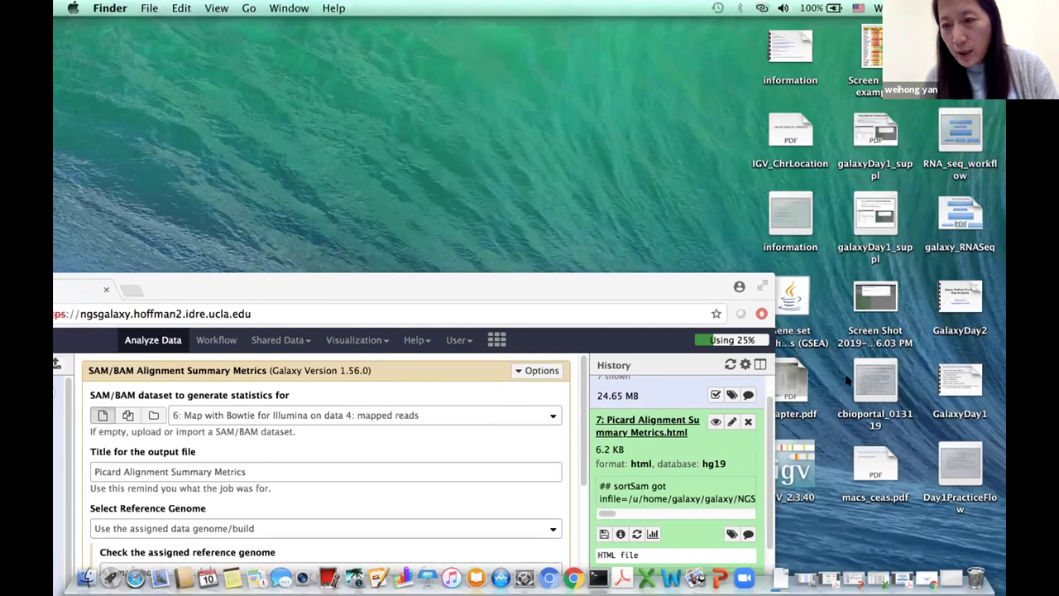
{"action": "double_click", "coordinate": [962, 304]}
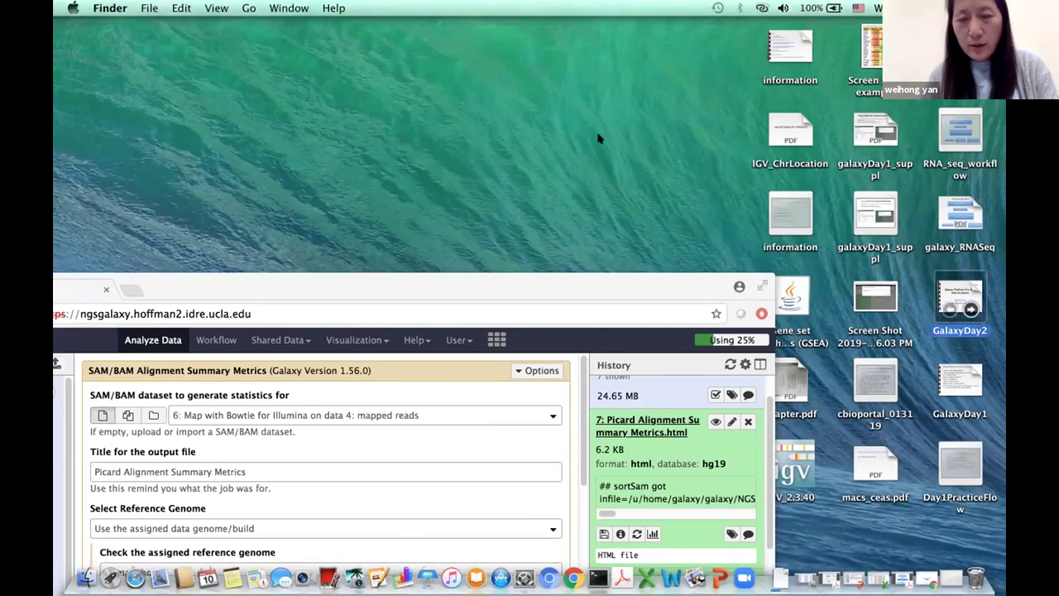
Go back through GalaxyDay2.pdf to the title page and show the Day 2 Workshop Outline slide
{"action": "scroll", "coordinate": [165, 207], "scroll_direction": "up", "scroll_amount": 4}
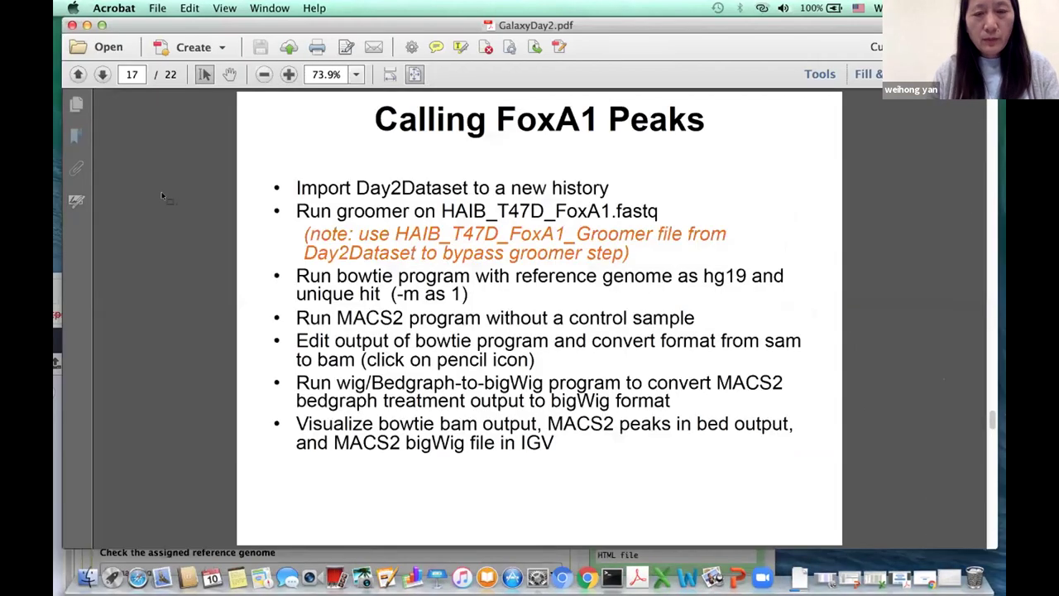
{"action": "scroll", "coordinate": [166, 207], "scroll_direction": "up", "scroll_amount": 4}
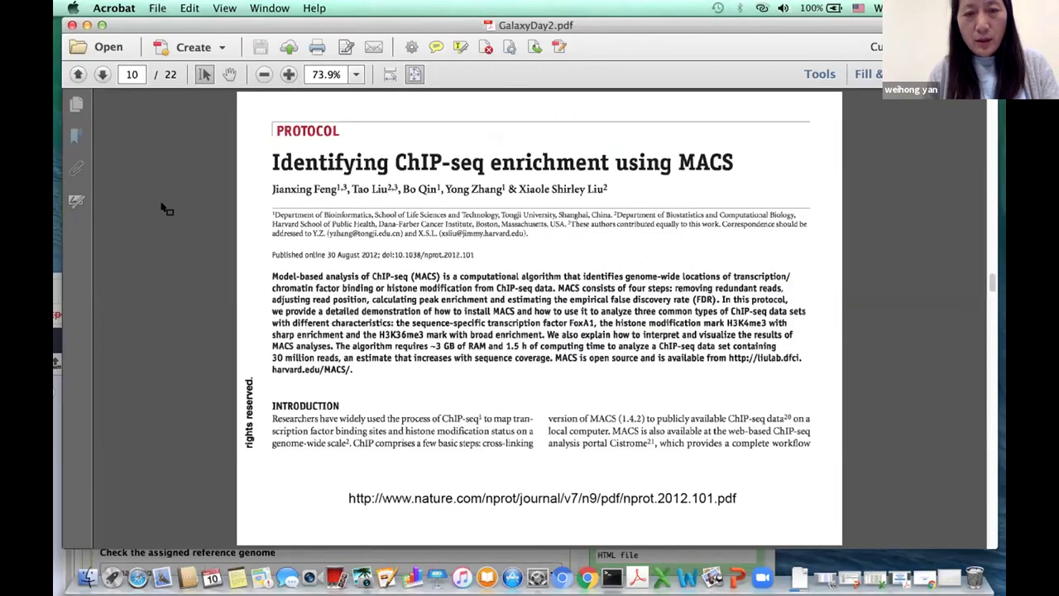
{"action": "scroll", "coordinate": [166, 209], "scroll_direction": "up", "scroll_amount": 5}
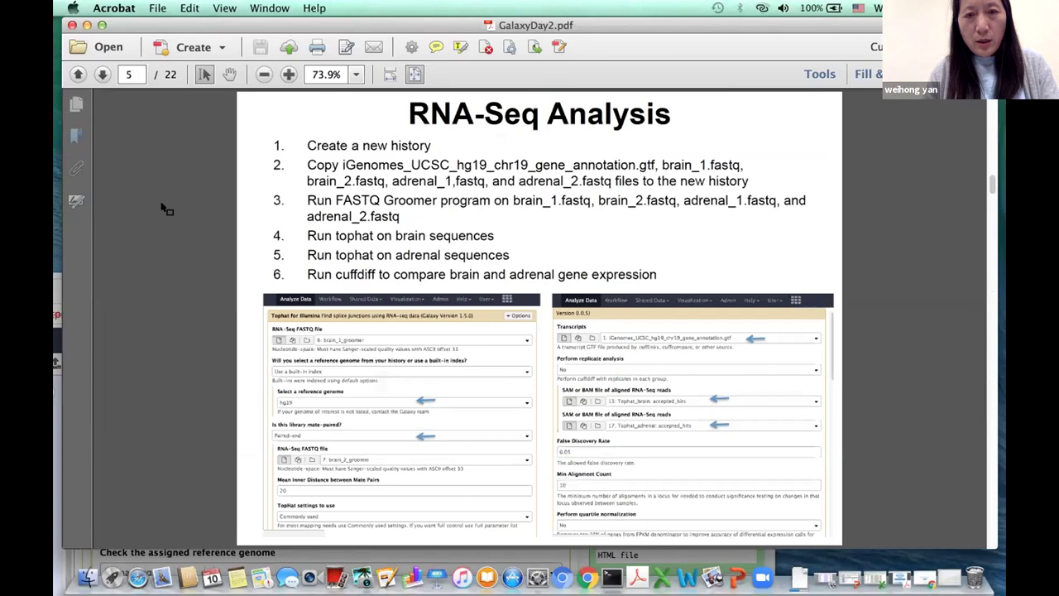
{"action": "scroll", "coordinate": [166, 208], "scroll_direction": "up", "scroll_amount": 4}
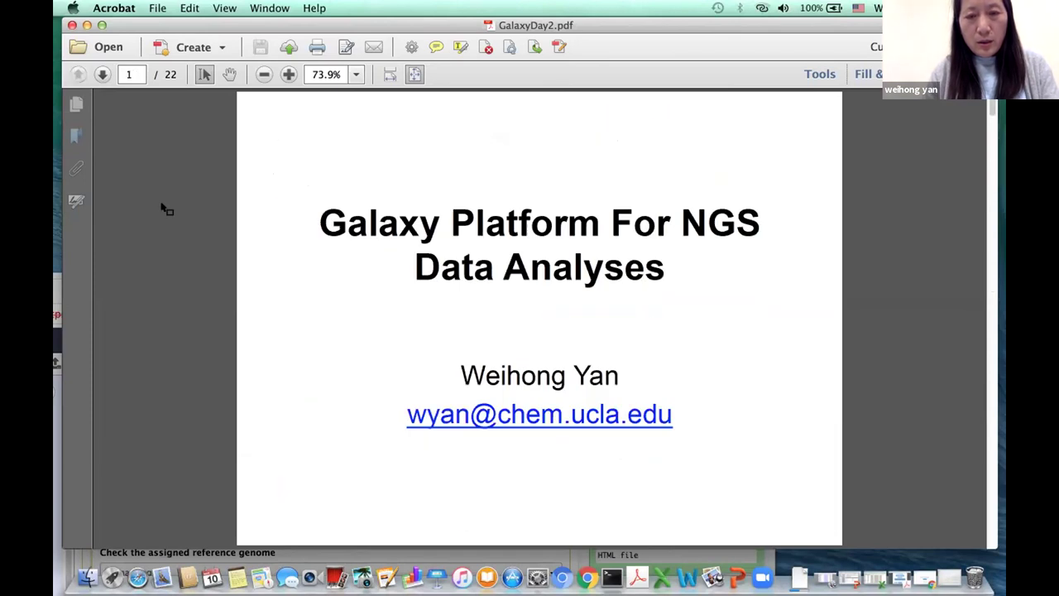
{"action": "scroll", "coordinate": [165, 208], "scroll_direction": "down", "scroll_amount": 2}
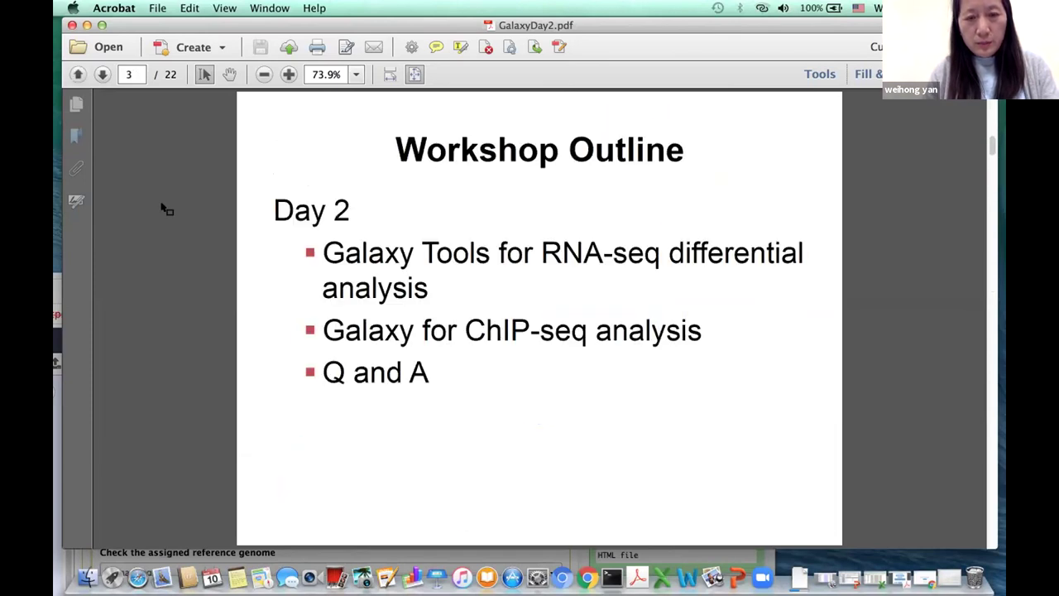
{"action": "scroll", "coordinate": [165, 209], "scroll_direction": "down", "scroll_amount": 1}
{"action": "scroll", "coordinate": [165, 209], "scroll_direction": "up", "scroll_amount": 1}
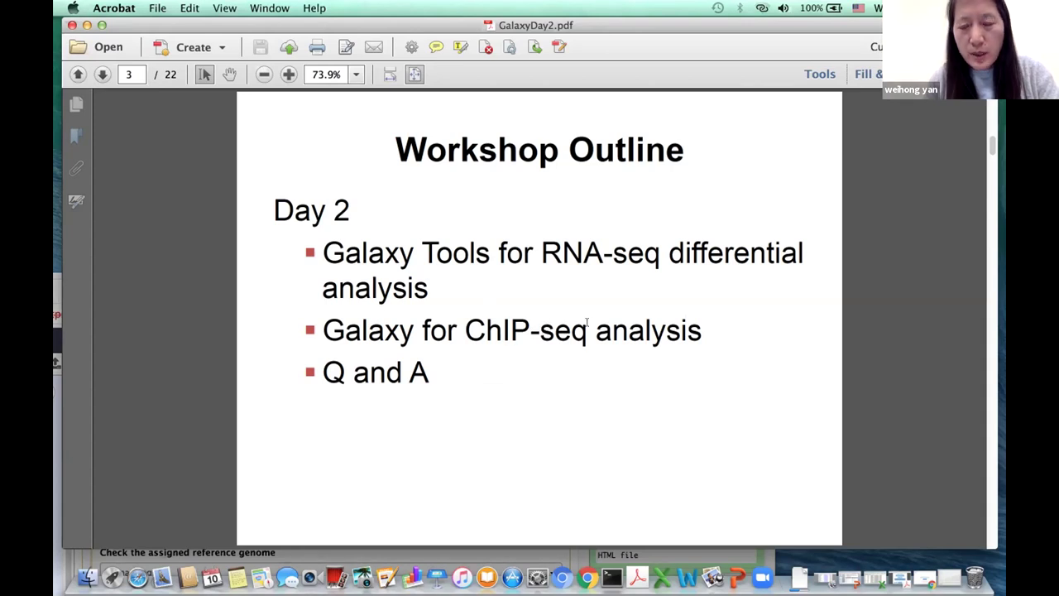
Look ahead at the RNA-Seq Analysis slide and return to the RNA-Seq Workflow slide on page 4
{"action": "key", "text": "Down"}
{"action": "key", "text": "Down"}
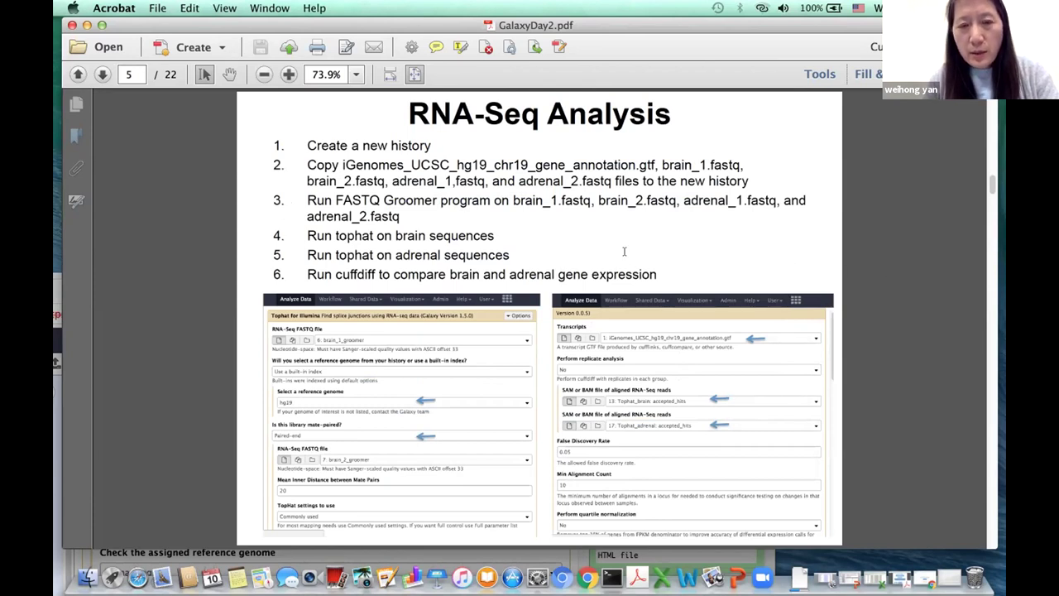
{"action": "key", "text": "Up"}
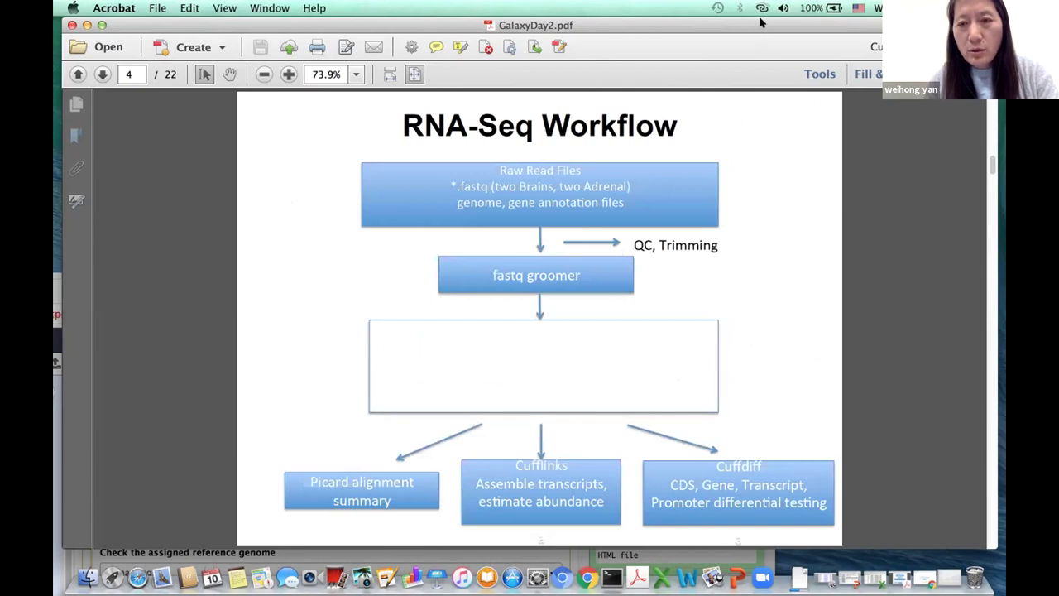
Move the PDF window aside and open the RNA_seq_workflow file from the desktop
{"action": "left_click_drag", "start_coordinate": [762, 23], "coordinate": [532, 166]}
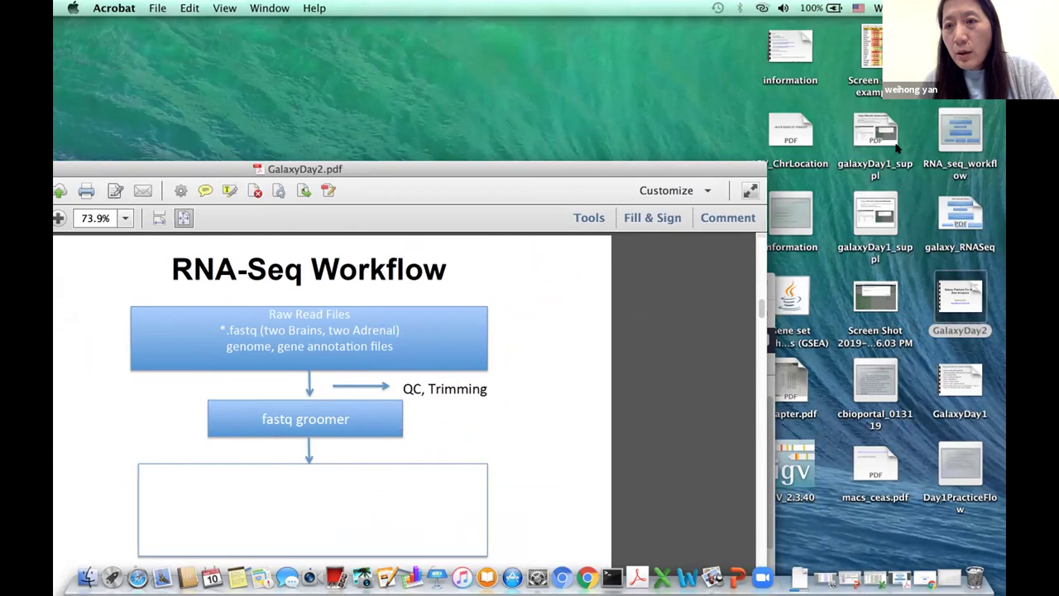
{"action": "left_click_drag", "start_coordinate": [694, 169], "coordinate": [648, 104]}
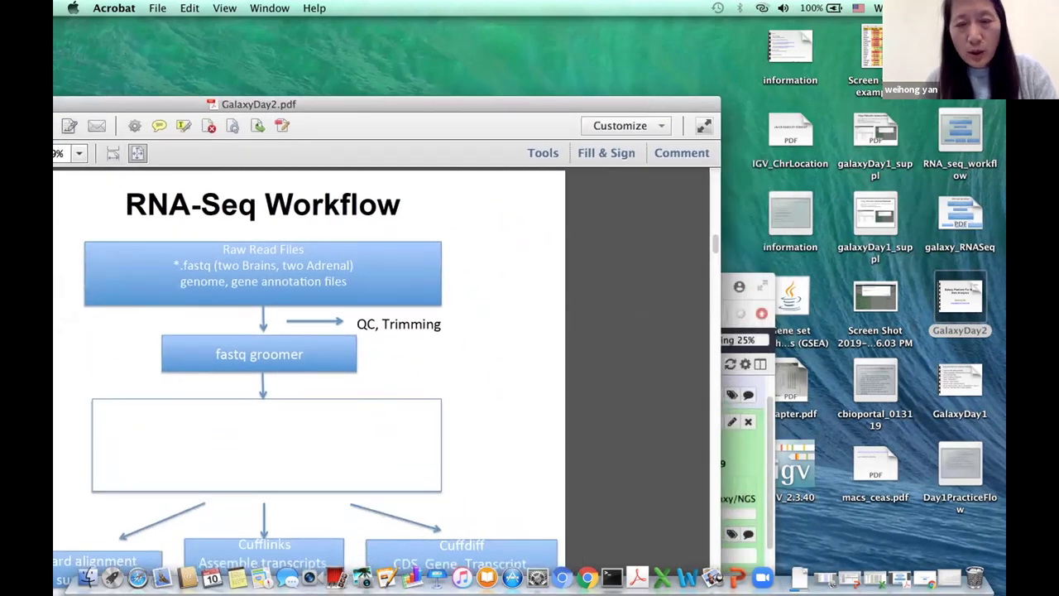
{"action": "double_click", "coordinate": [959, 132]}
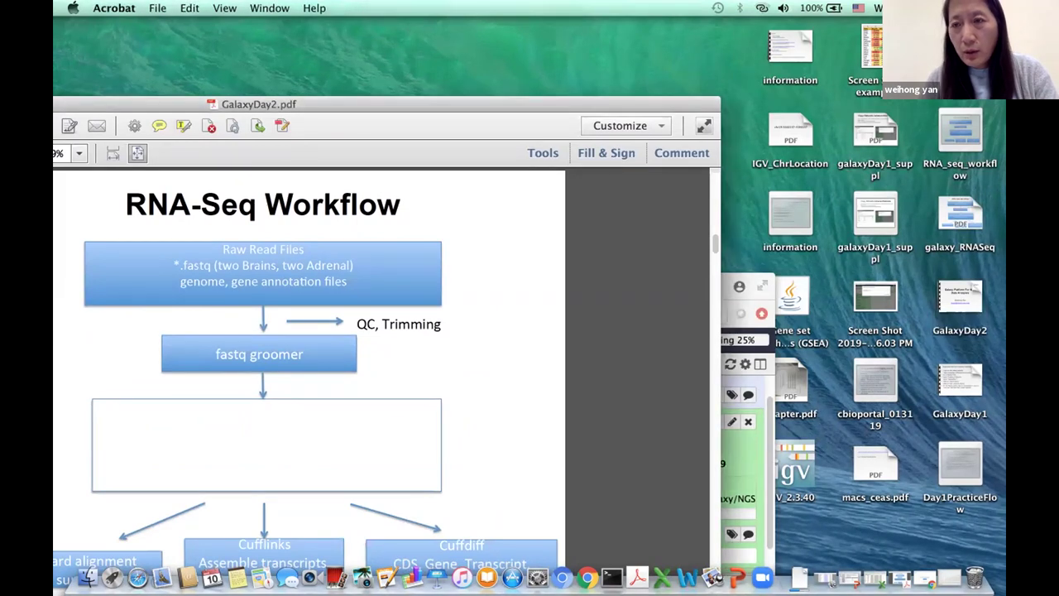
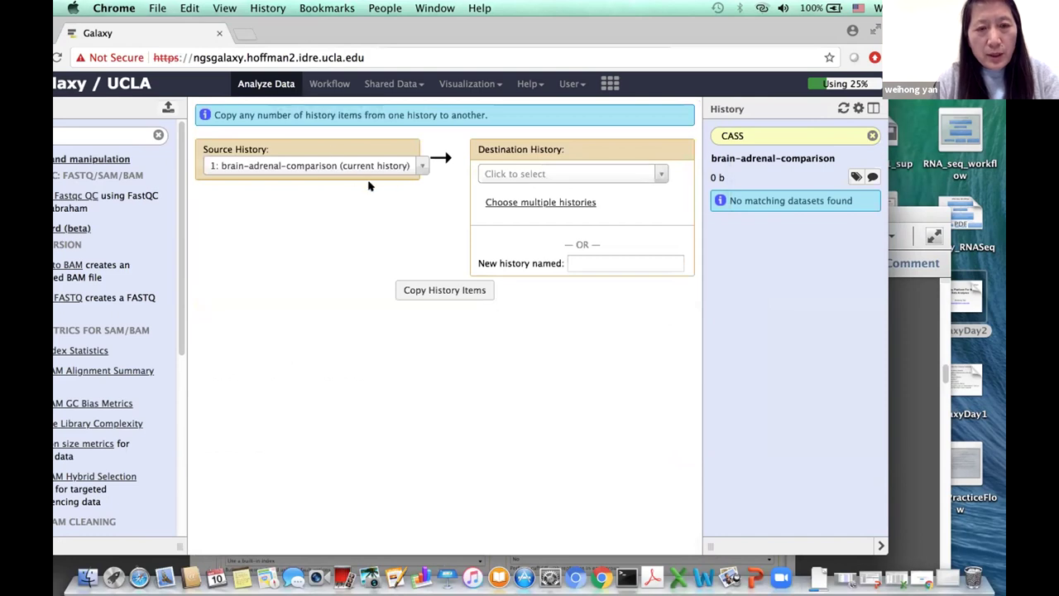
Set the dataset copy source to the WorkshopDatasets history and the destination to brain-adrenal-comparison
{"action": "left_click", "coordinate": [419, 164]}
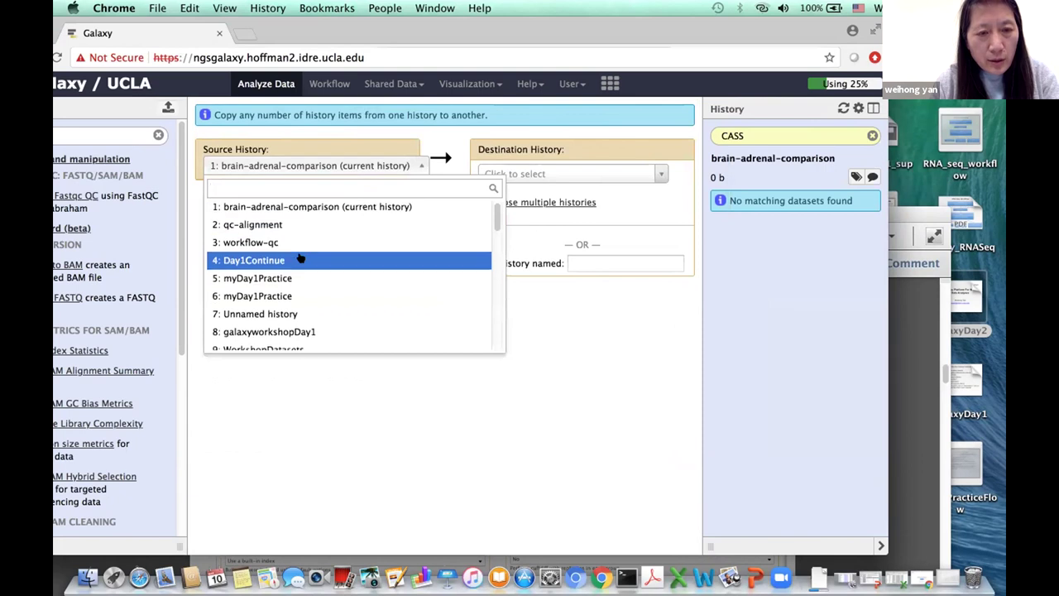
{"action": "scroll", "coordinate": [300, 255], "scroll_direction": "down", "scroll_amount": 1}
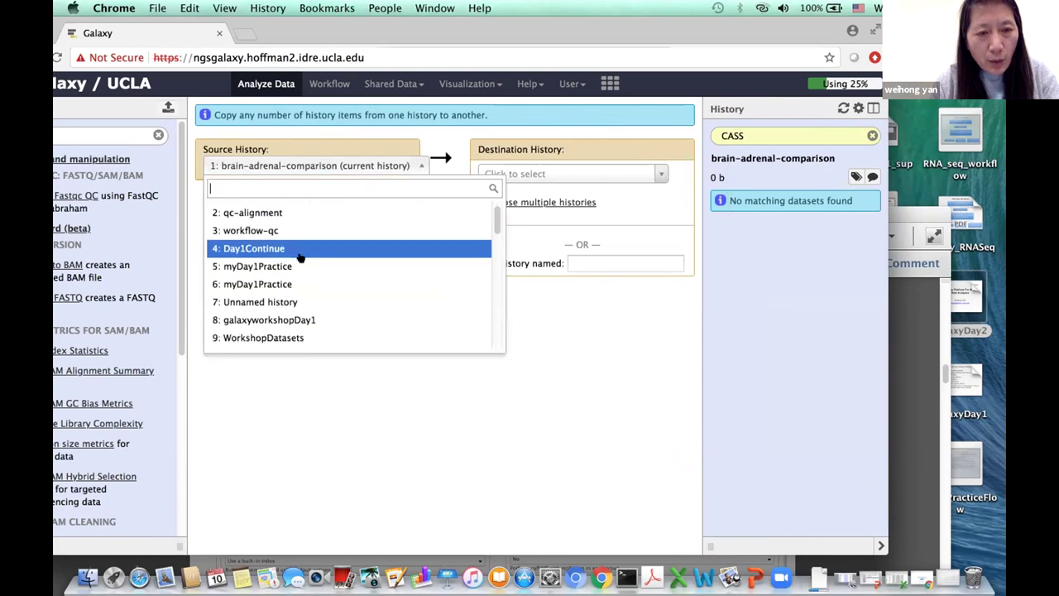
{"action": "left_click", "coordinate": [284, 339]}
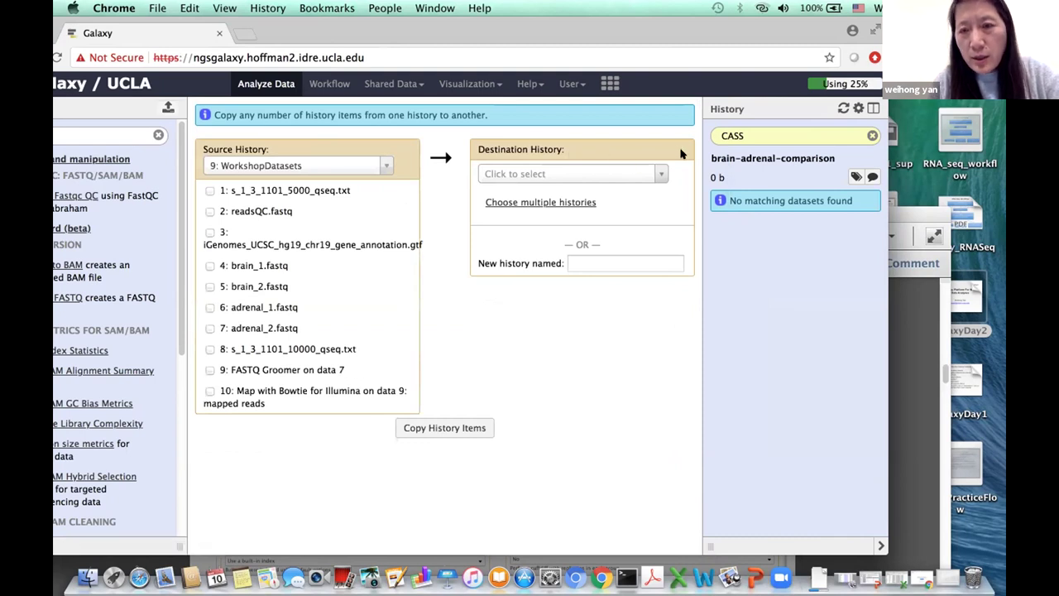
{"action": "left_click", "coordinate": [657, 175]}
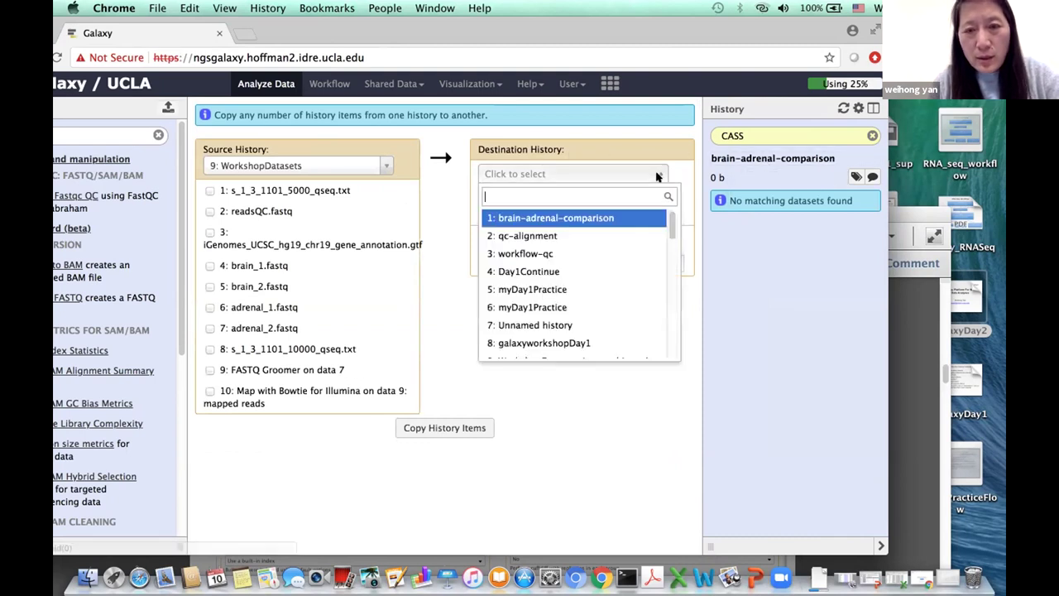
{"action": "left_click", "coordinate": [603, 218]}
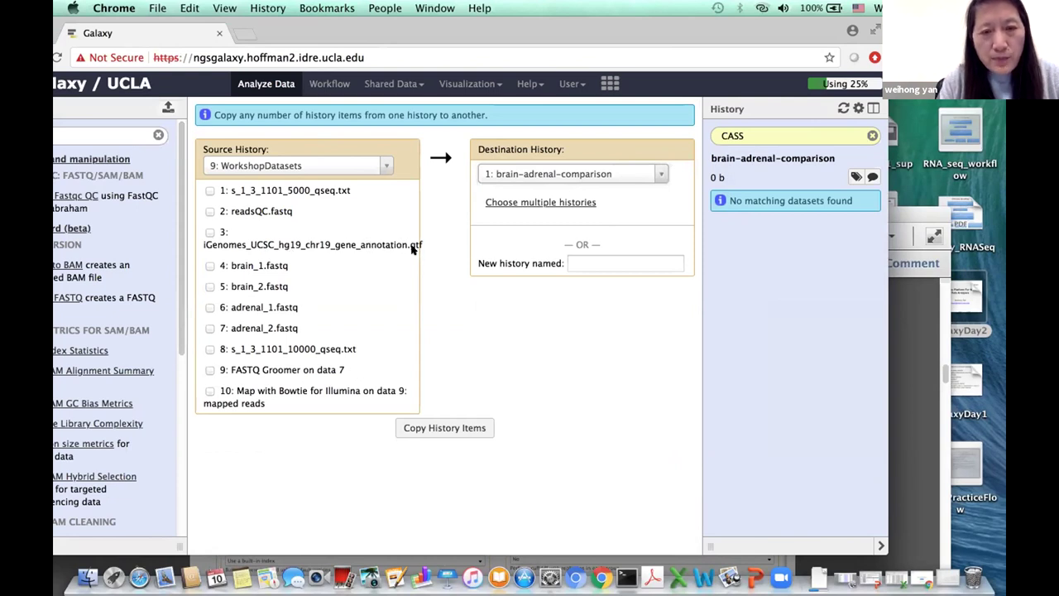
Copy the chr19 gene annotation GTF, brain_1, brain_2, adrenal_1 and adrenal_2 FASTQ datasets, and open the brain-adrenal-comparison history
{"action": "left_click", "coordinate": [211, 234]}
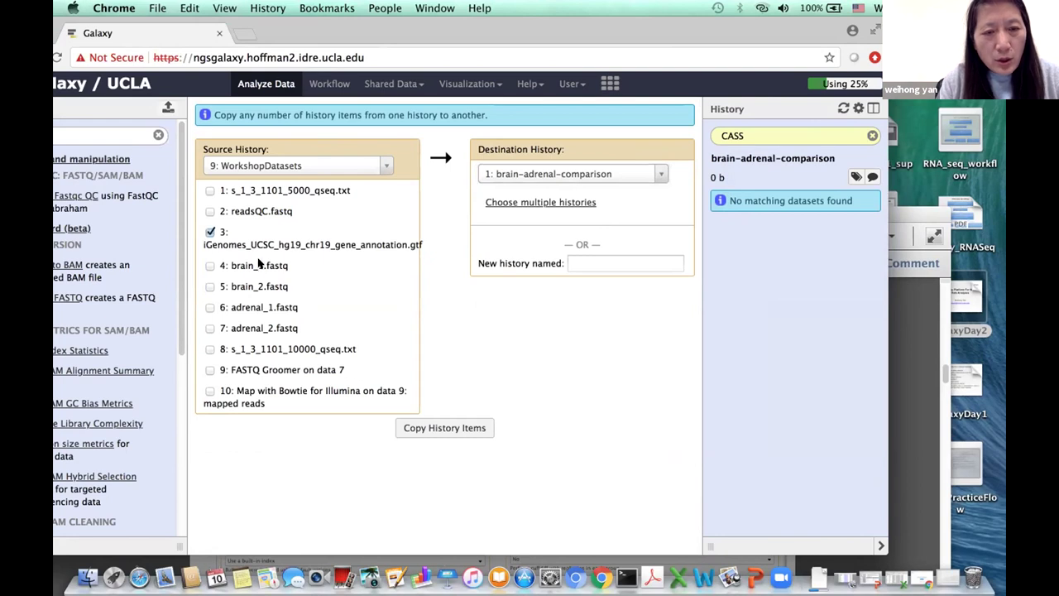
{"action": "left_click", "coordinate": [210, 266]}
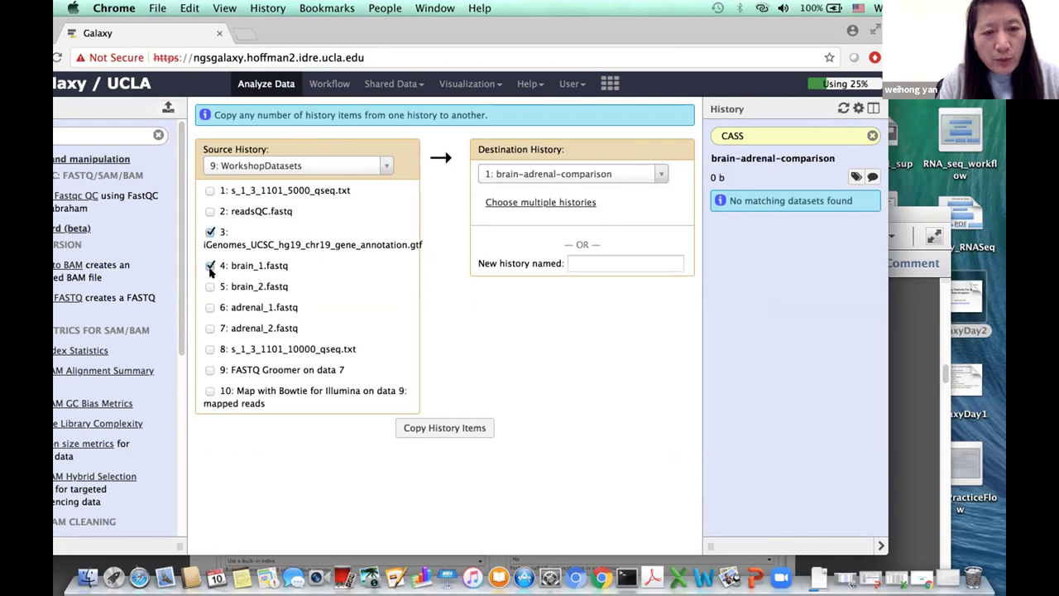
{"action": "left_click", "coordinate": [210, 287]}
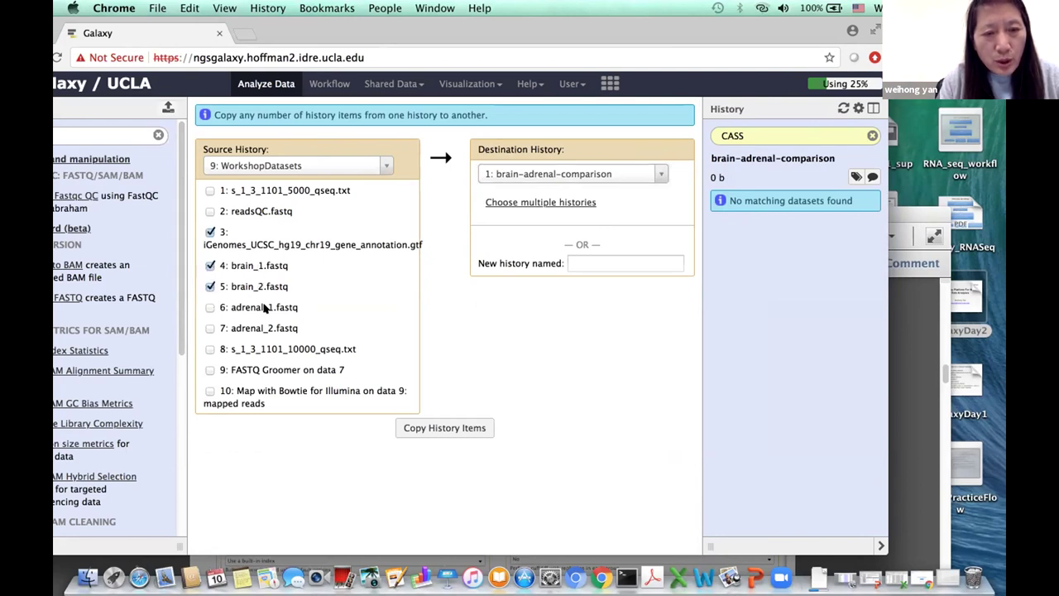
{"action": "left_click", "coordinate": [210, 307]}
{"action": "left_click", "coordinate": [211, 327]}
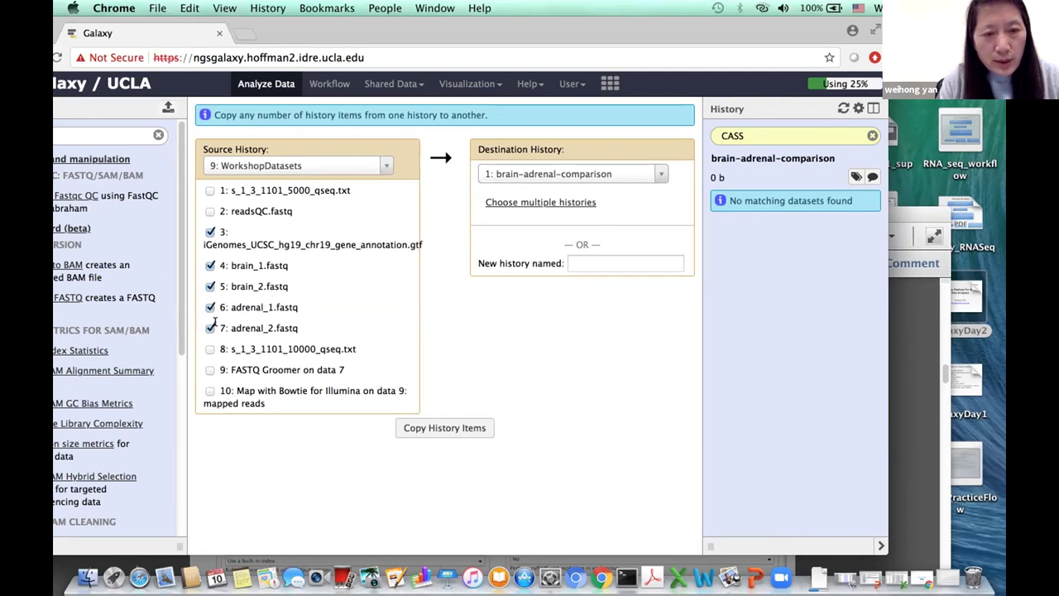
{"action": "left_click", "coordinate": [437, 427]}
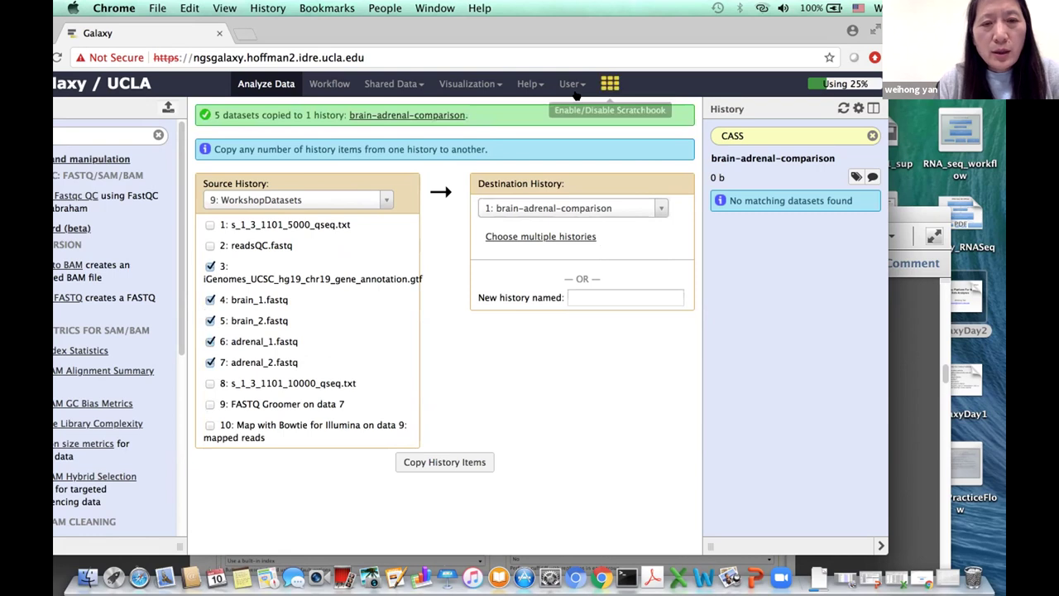
{"action": "left_click", "coordinate": [385, 114]}
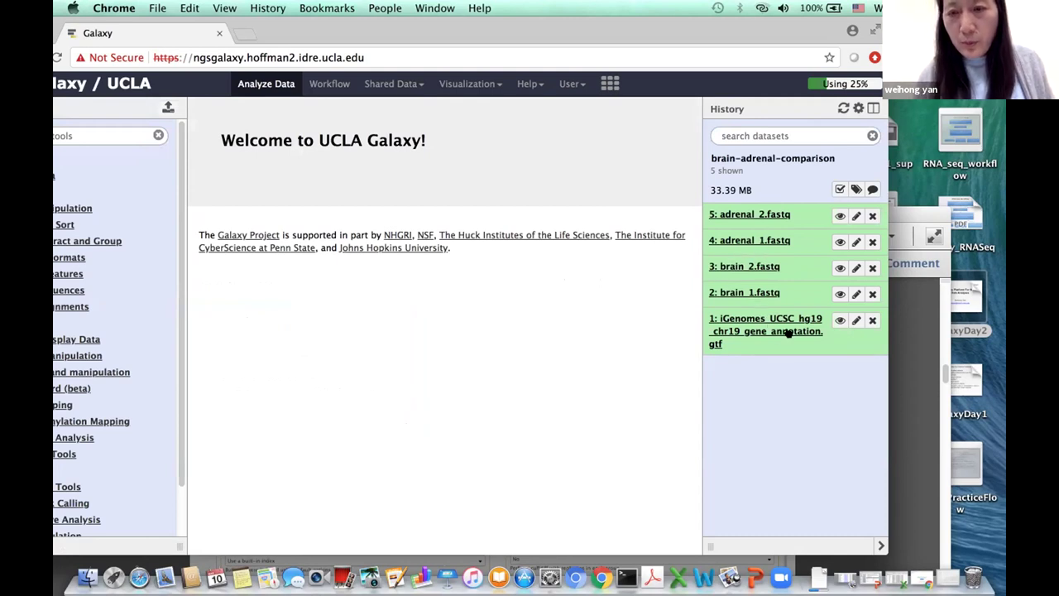
Search the tools for "groomer" and run FASTQ Groomer on brain_1.fastq with the Sanger & Illumina 1.8+ score type
{"action": "left_click_drag", "start_coordinate": [693, 34], "coordinate": [764, 22]}
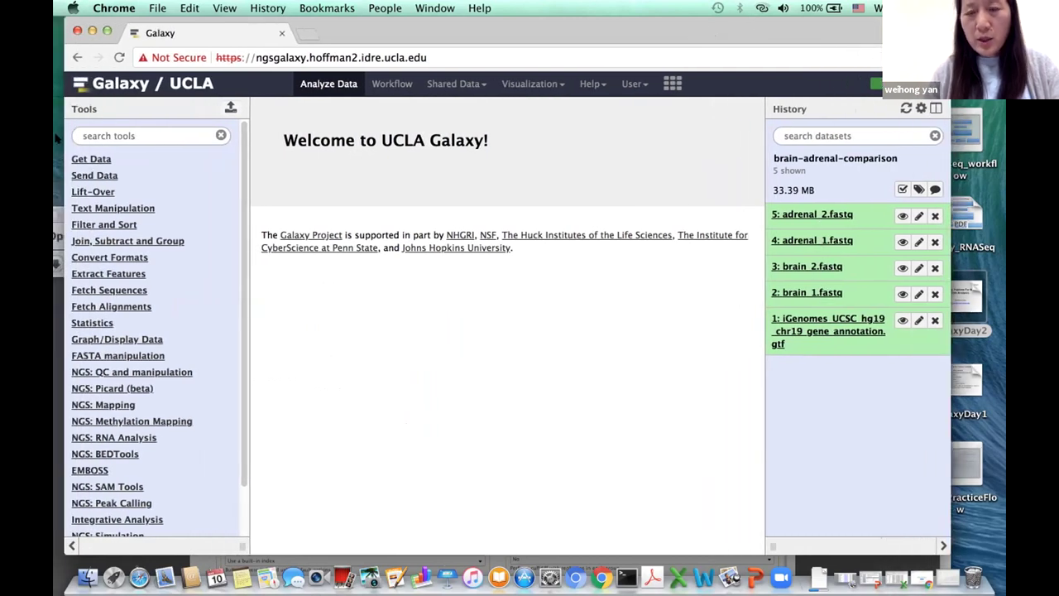
{"action": "left_click", "coordinate": [153, 131]}
{"action": "type", "text": "groomer"}
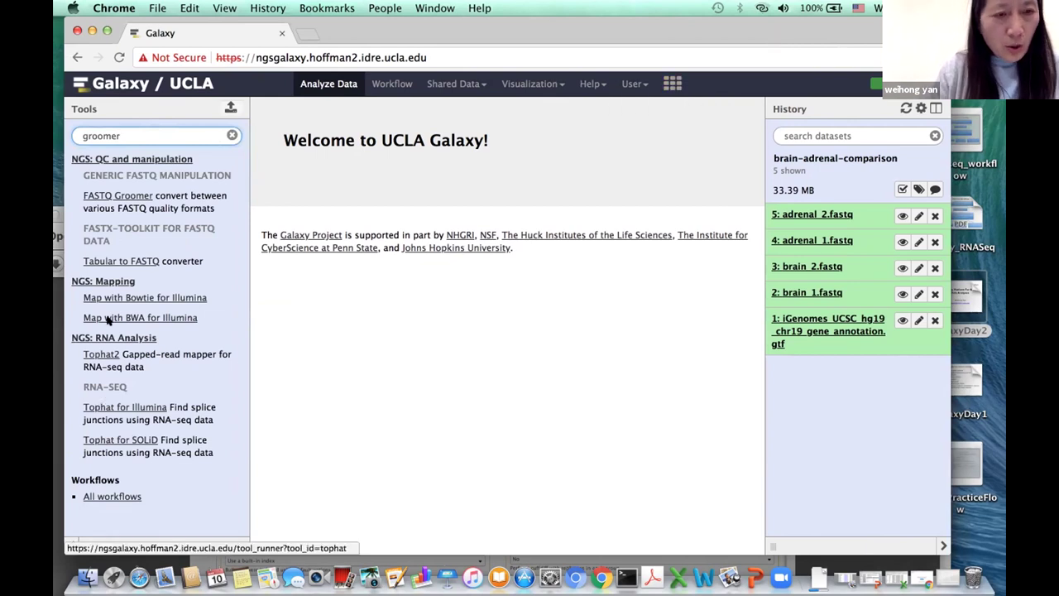
{"action": "left_click", "coordinate": [120, 196]}
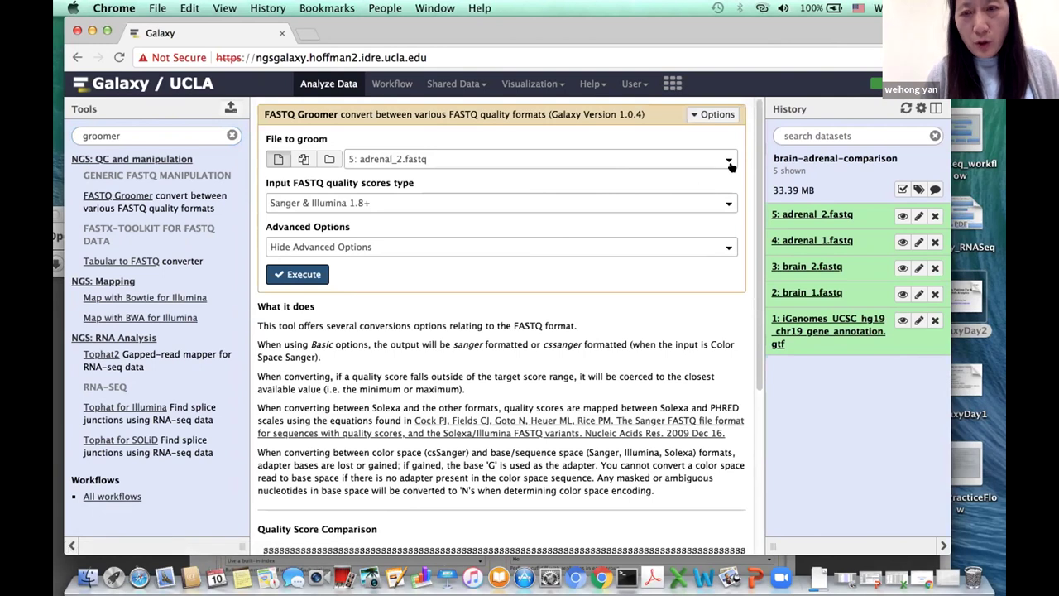
{"action": "left_click", "coordinate": [720, 162]}
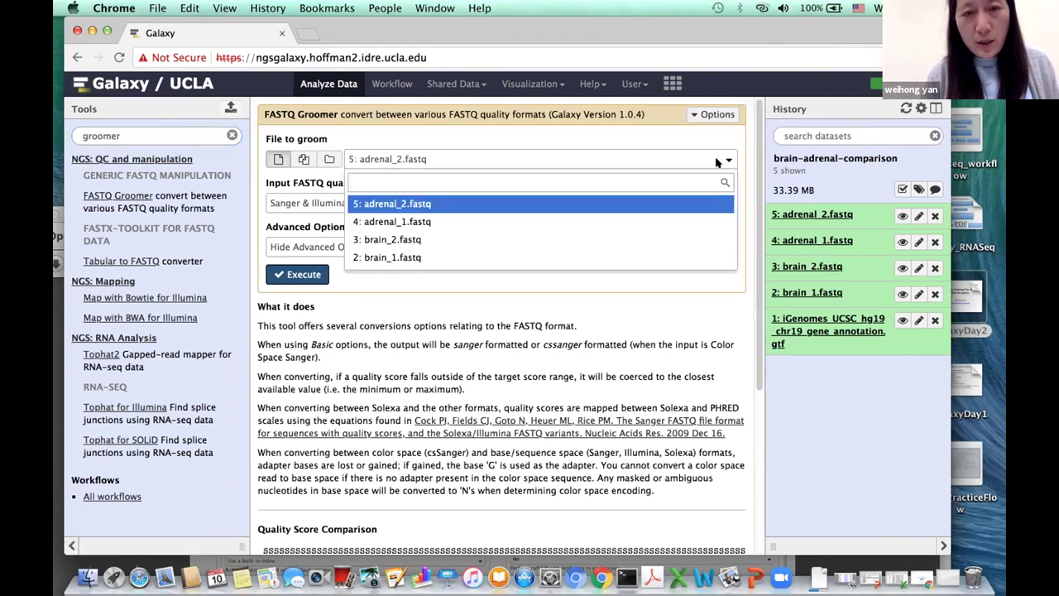
{"action": "left_click", "coordinate": [621, 259]}
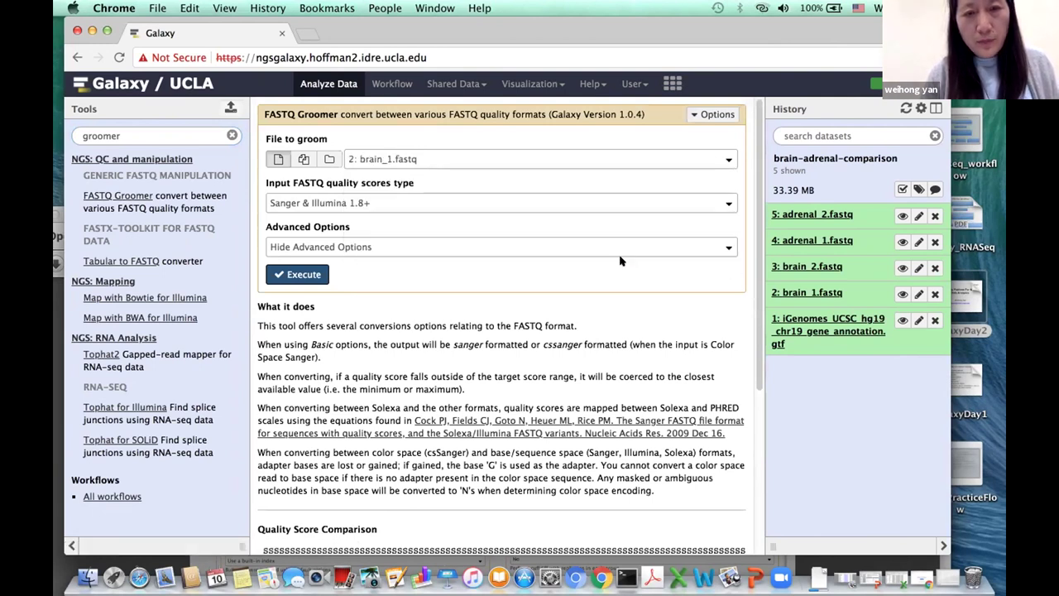
{"action": "left_click", "coordinate": [301, 274]}
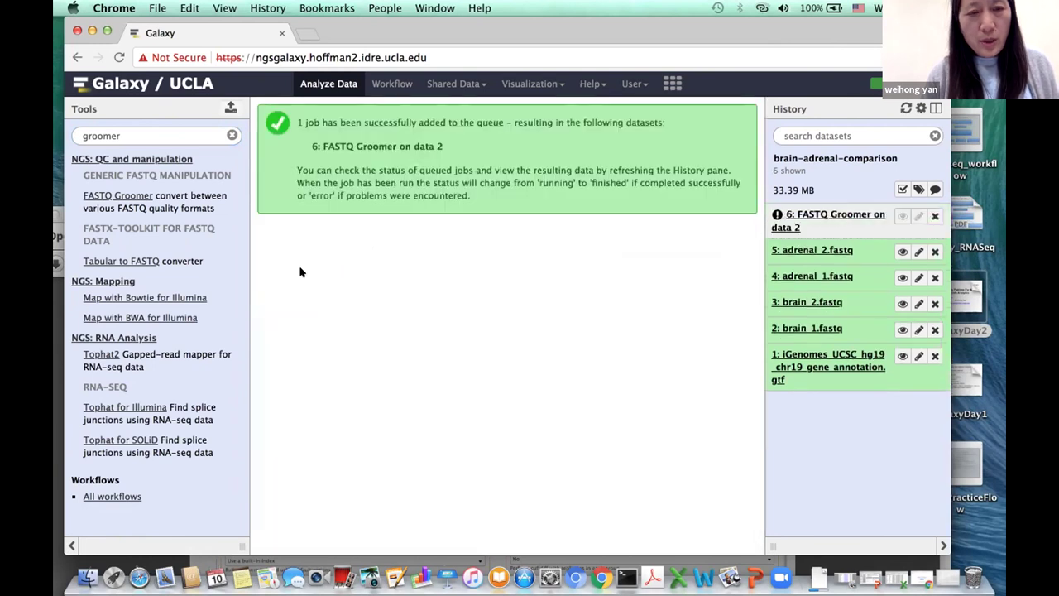
Run FASTQ Groomer on brain_2.fastq with the Sanger & Illumina 1.8+ score type
{"action": "left_click", "coordinate": [97, 196]}
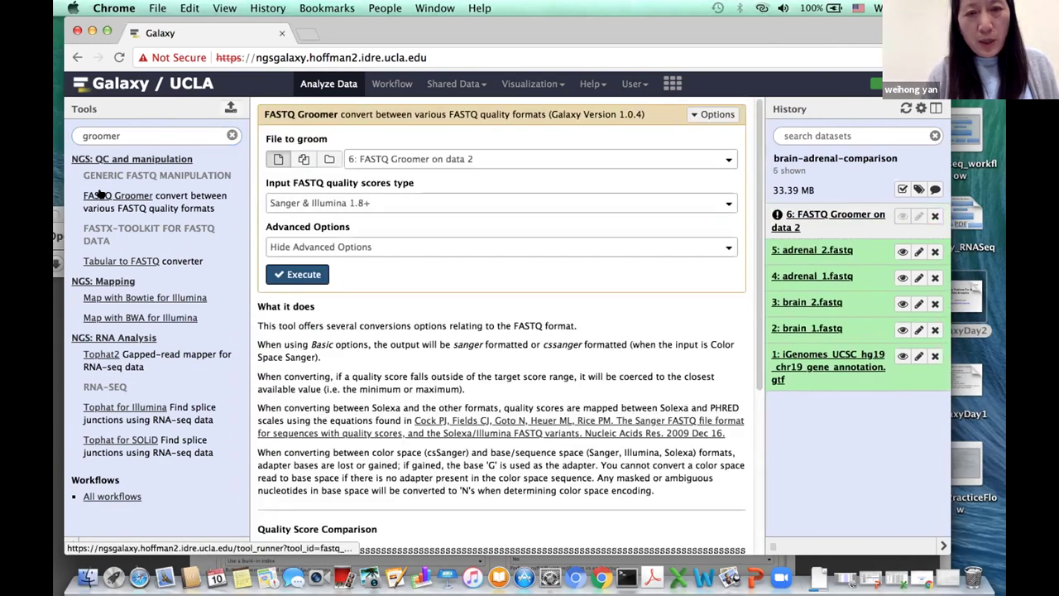
{"action": "left_click", "coordinate": [723, 160]}
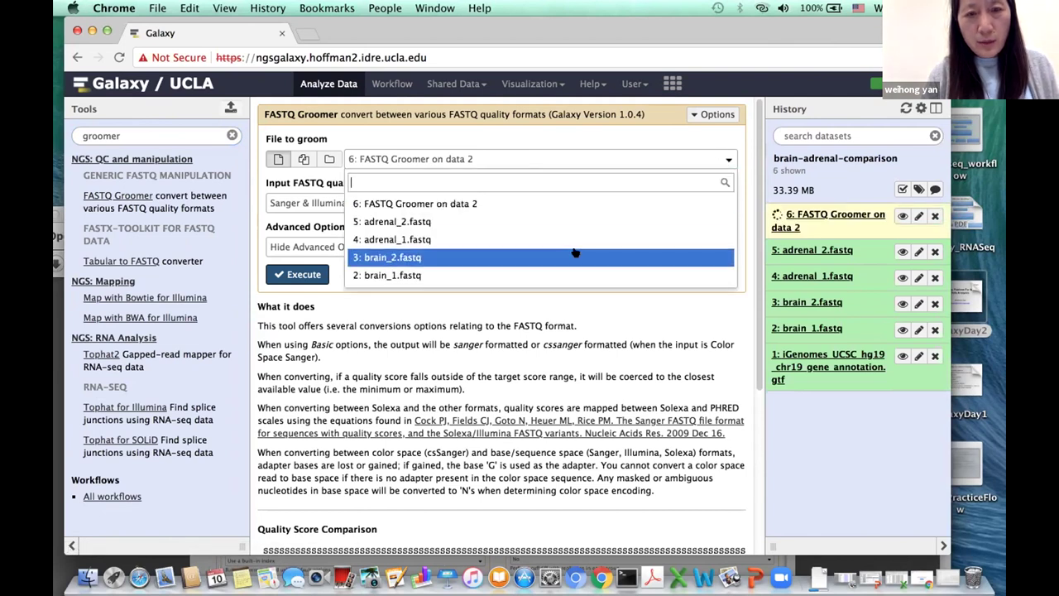
{"action": "left_click", "coordinate": [576, 258]}
{"action": "left_click", "coordinate": [303, 274]}
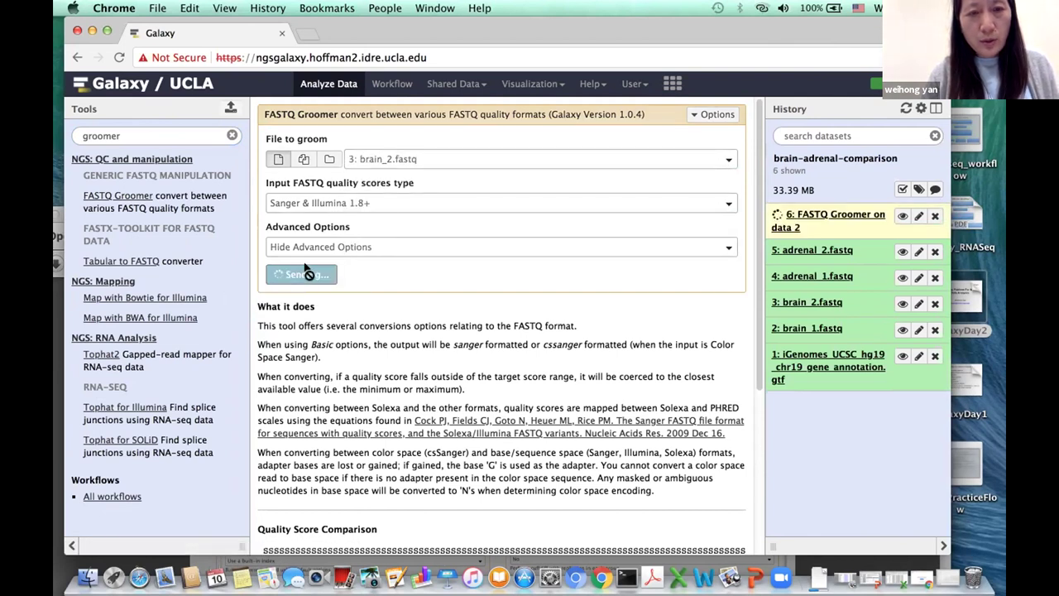
Run FASTQ Groomer on adrenal_1.fastq with the Sanger & Illumina 1.8+ score type
{"action": "left_click", "coordinate": [129, 196]}
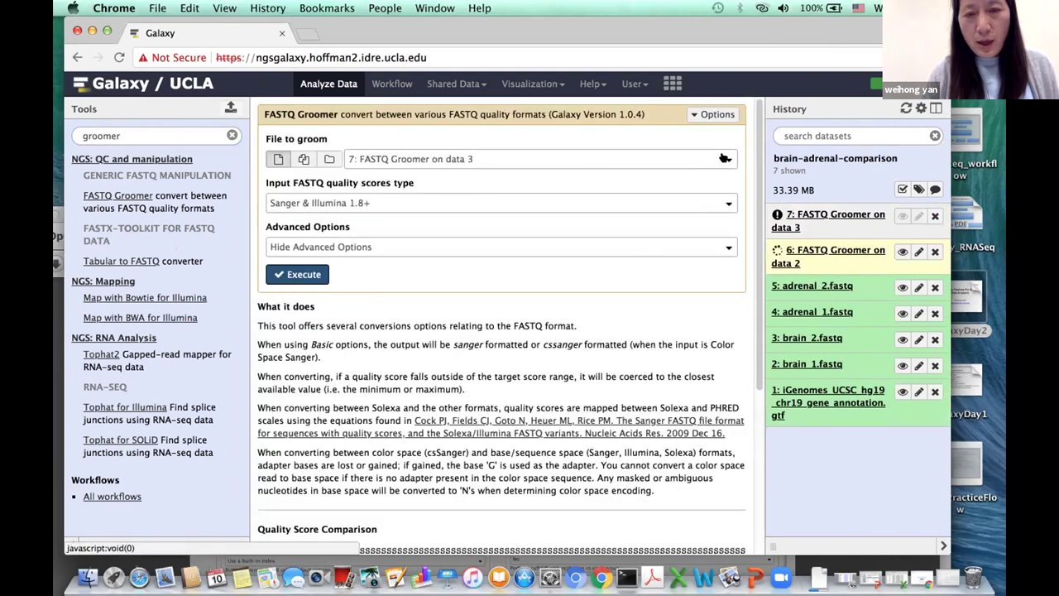
{"action": "left_click", "coordinate": [725, 159]}
{"action": "left_click", "coordinate": [406, 257]}
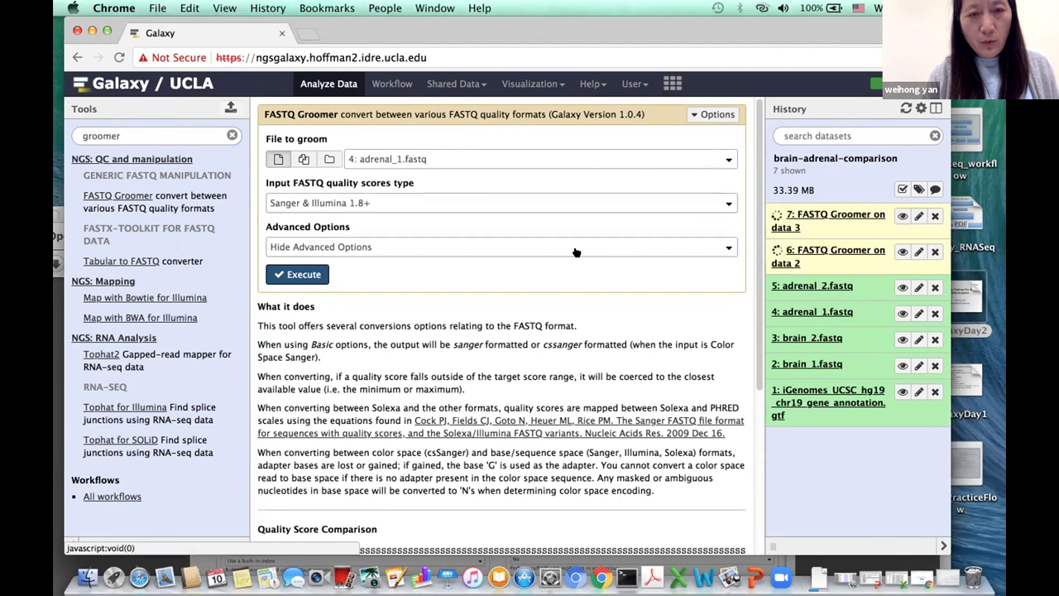
{"action": "left_click", "coordinate": [291, 277]}
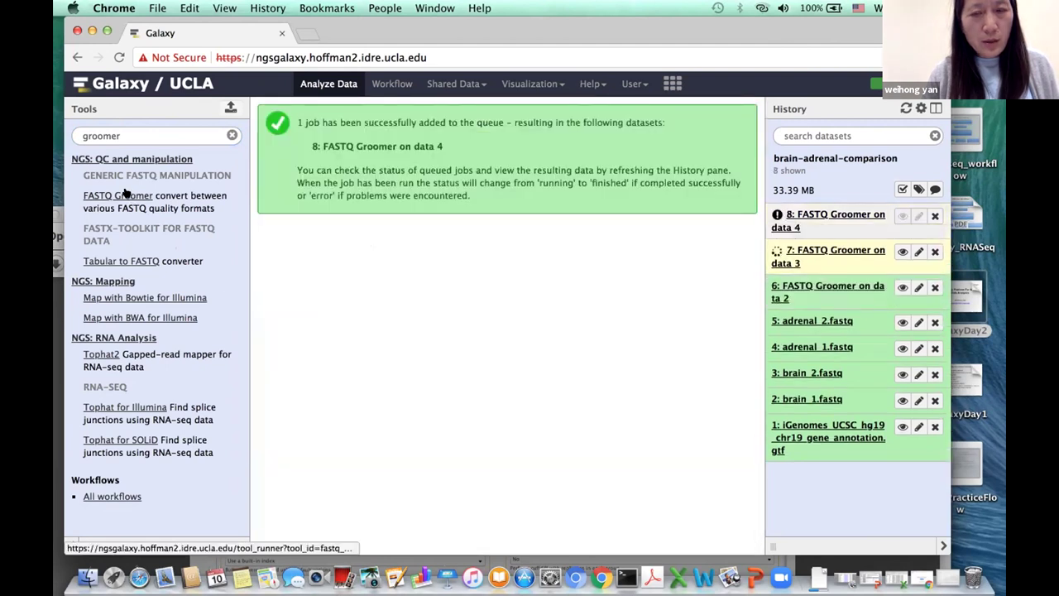
Run FASTQ Groomer on adrenal_2.fastq with the Sanger & Illumina 1.8+ score type
{"action": "left_click", "coordinate": [124, 195]}
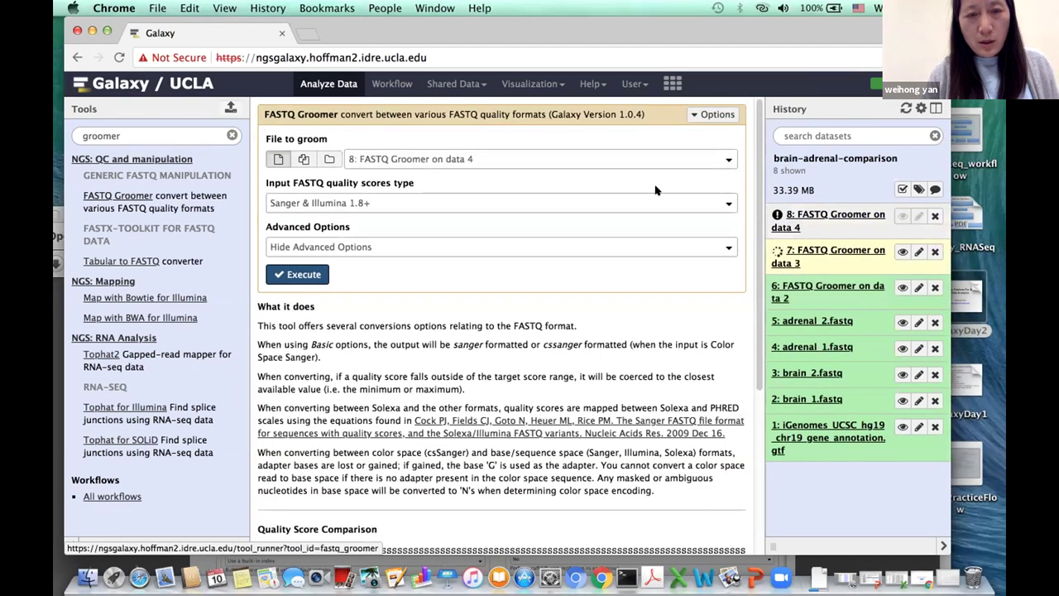
{"action": "left_click", "coordinate": [724, 159]}
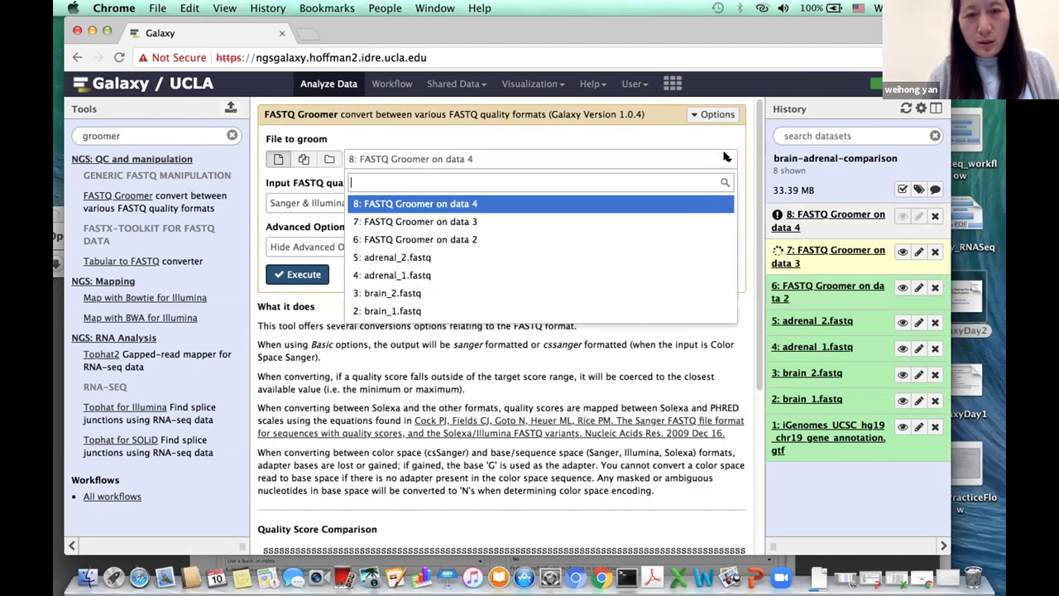
{"action": "left_click", "coordinate": [644, 257]}
{"action": "left_click", "coordinate": [301, 274]}
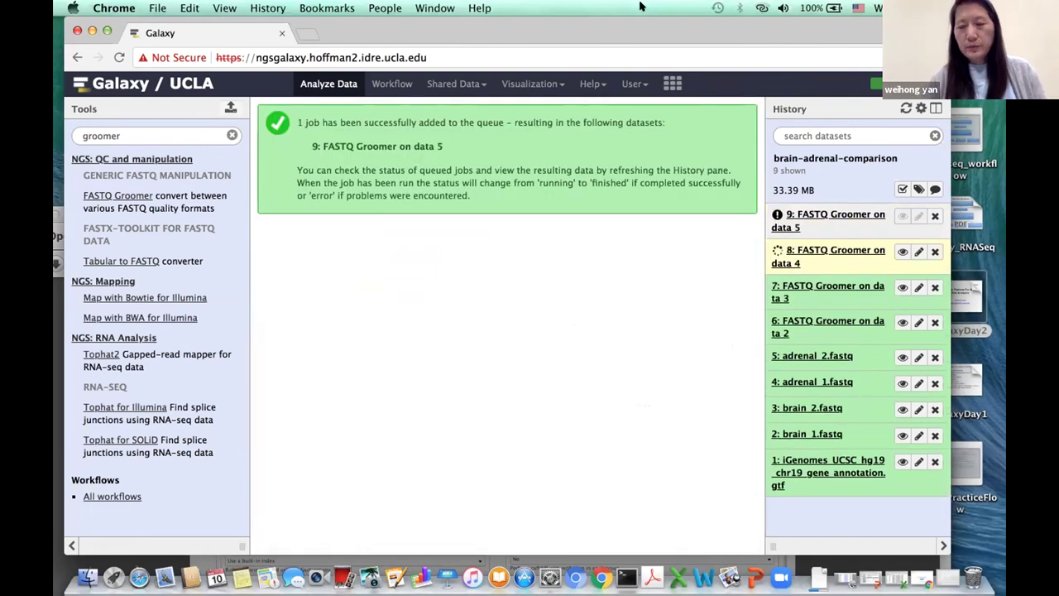
Search the tools for "tophat", open Tophat for Illumina and choose 6: FASTQ Groomer on data 2 as the RNA-Seq FASTQ file
{"action": "left_click_drag", "start_coordinate": [771, 35], "coordinate": [707, 34]}
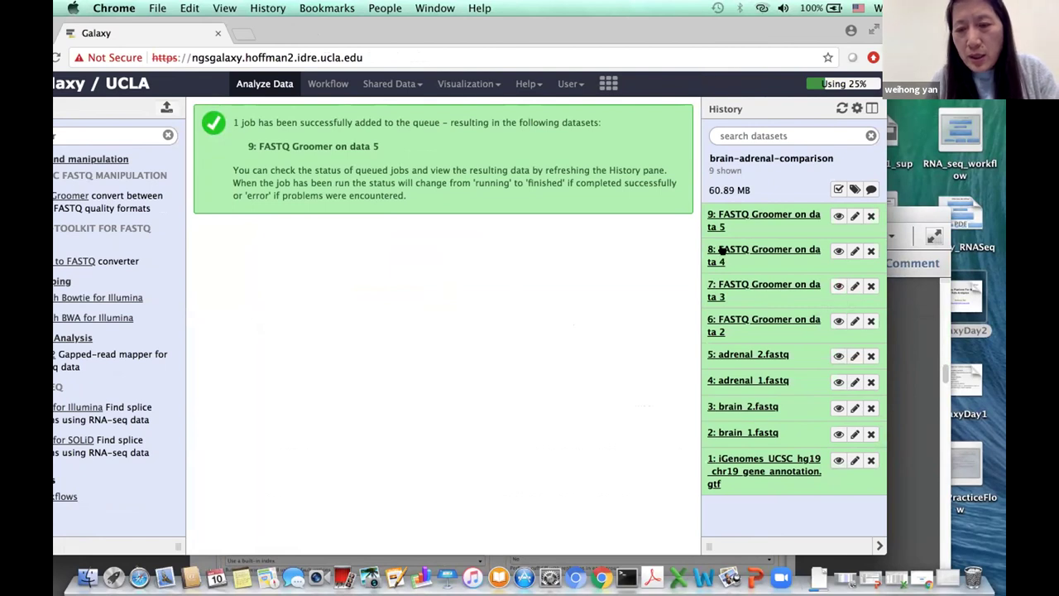
{"action": "left_click_drag", "start_coordinate": [745, 34], "coordinate": [829, 34]}
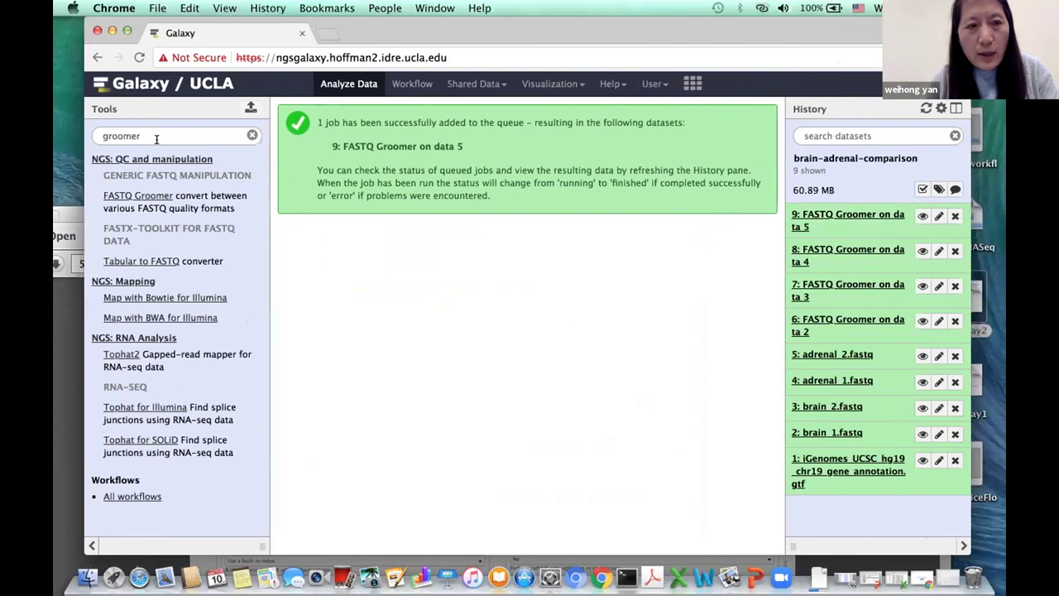
{"action": "double_click", "coordinate": [158, 135]}
{"action": "type", "text": "tophat"}
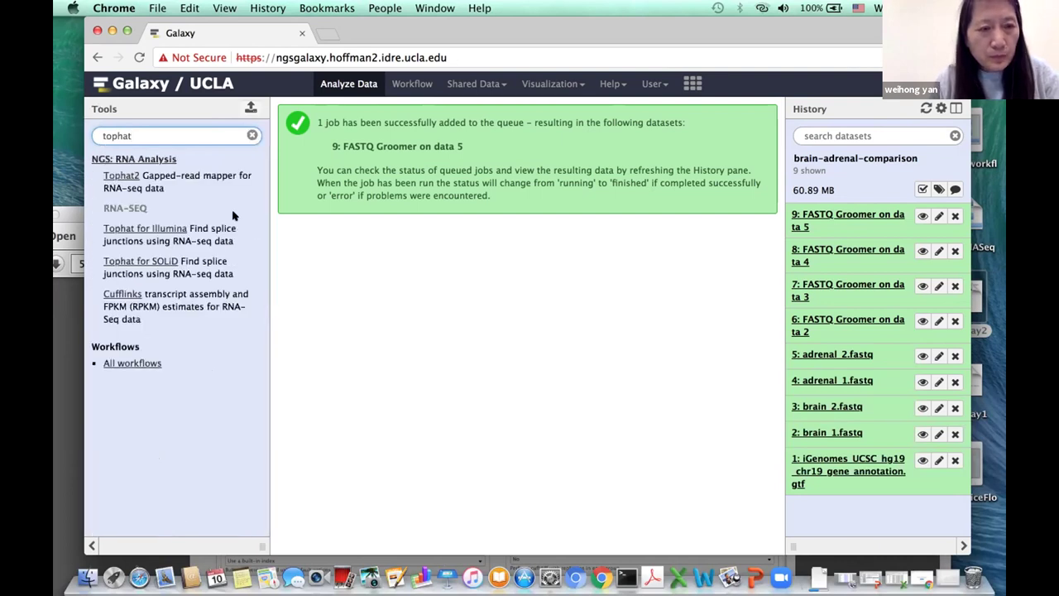
{"action": "left_click", "coordinate": [148, 227]}
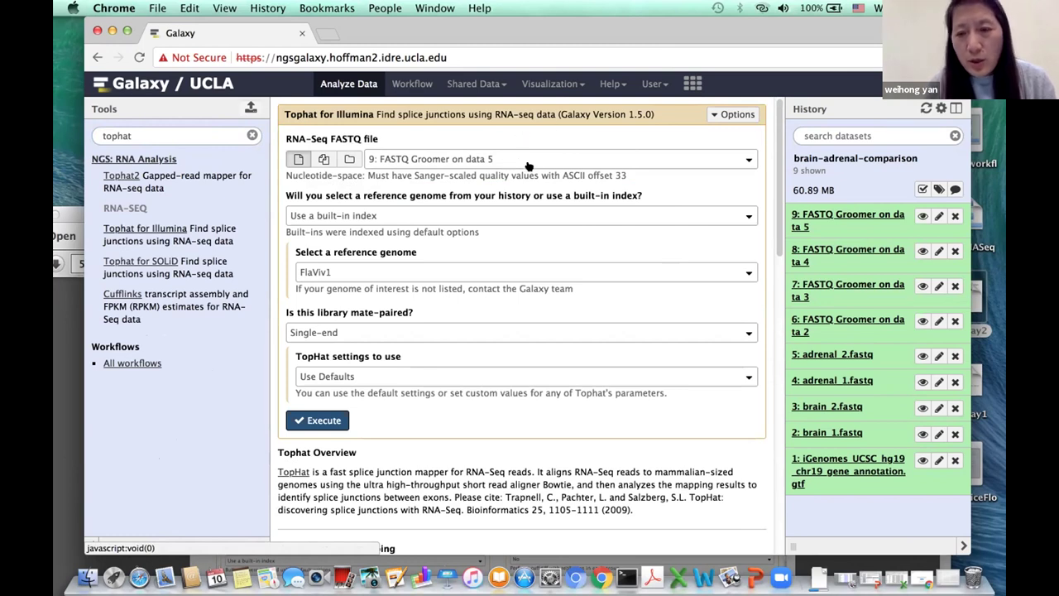
{"action": "left_click", "coordinate": [748, 159]}
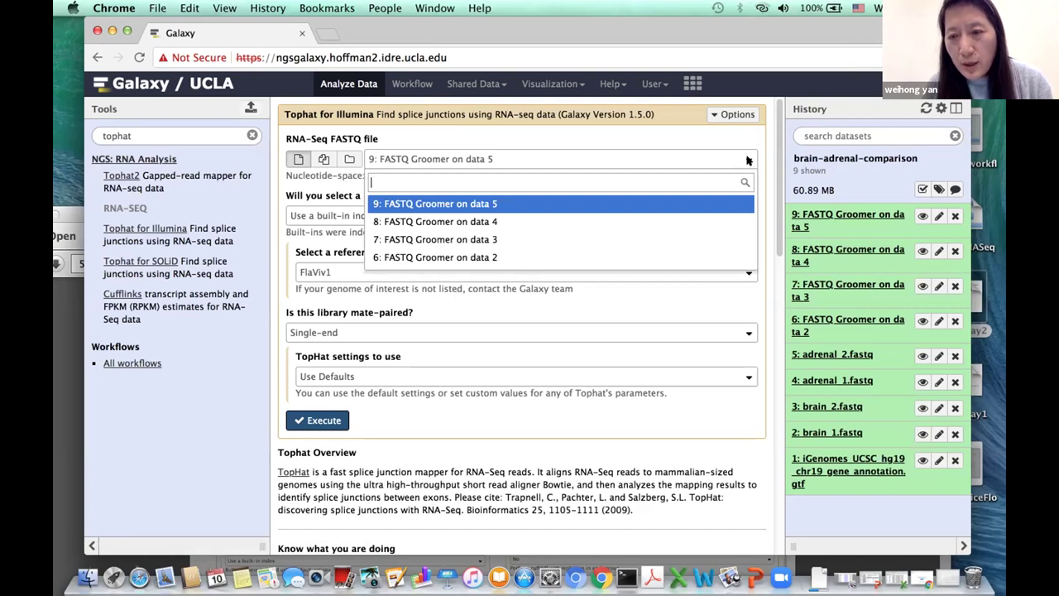
{"action": "left_click", "coordinate": [639, 257]}
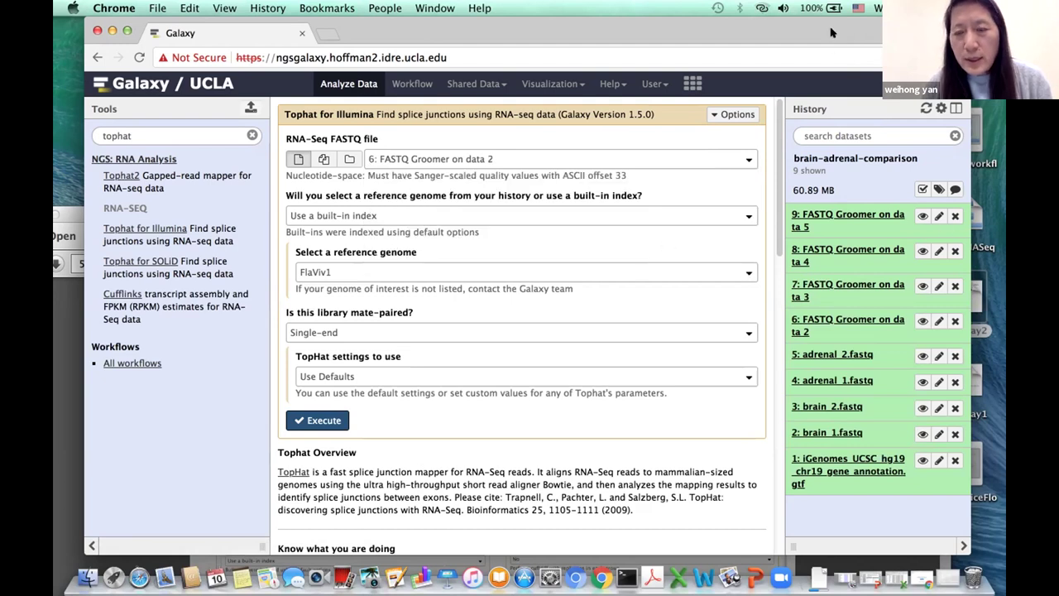
Rename history dataset 6, FASTQ Groomer on data 2, as brain1_groomer and save its attributes
{"action": "left_click_drag", "start_coordinate": [832, 32], "coordinate": [767, 33]}
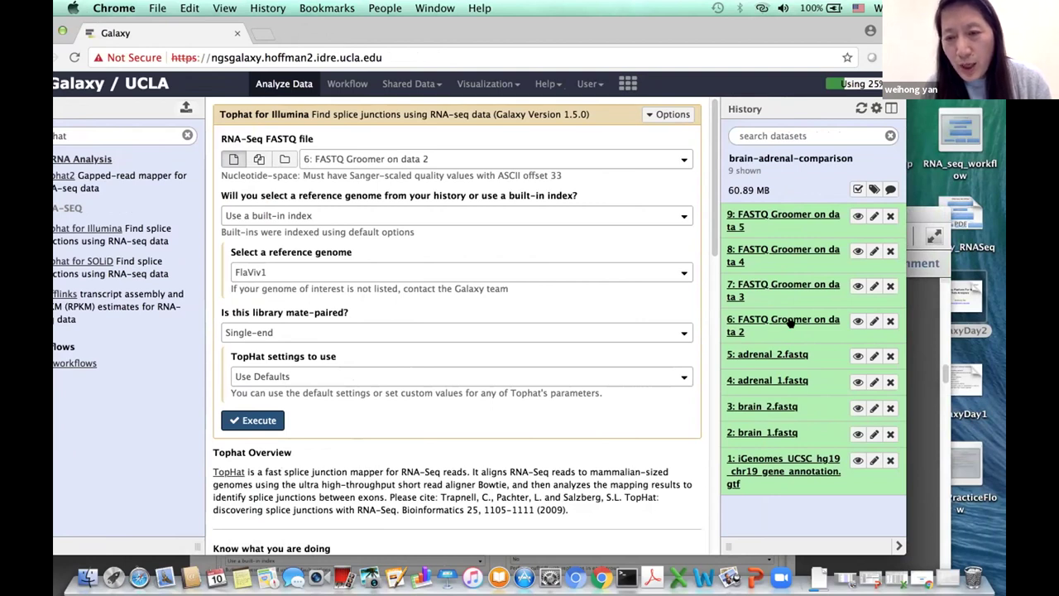
{"action": "left_click", "coordinate": [873, 320]}
{"action": "left_click_drag", "start_coordinate": [355, 185], "coordinate": [235, 137]}
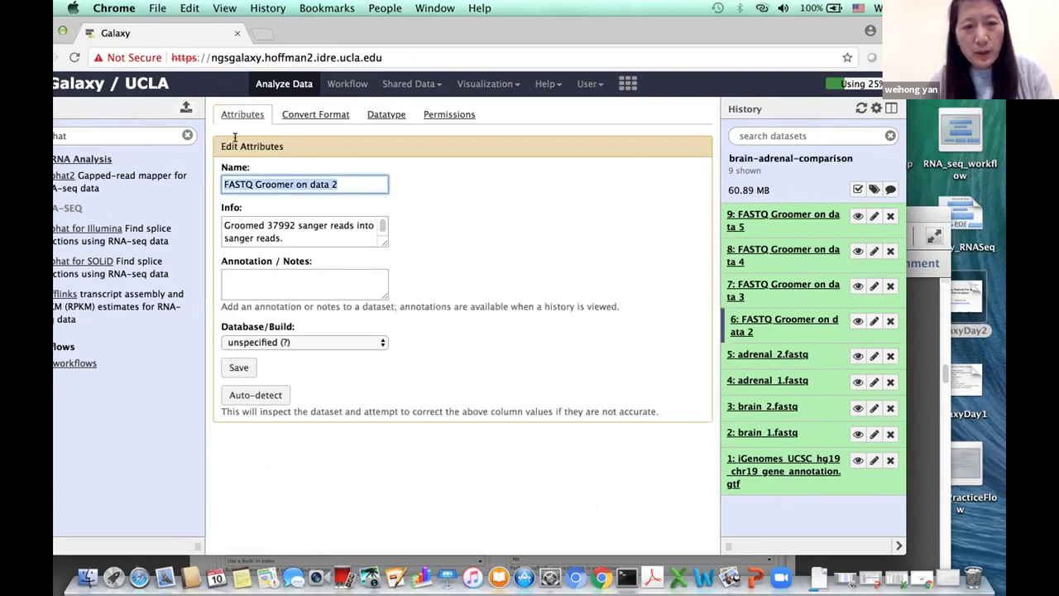
{"action": "type", "text": "brai"}
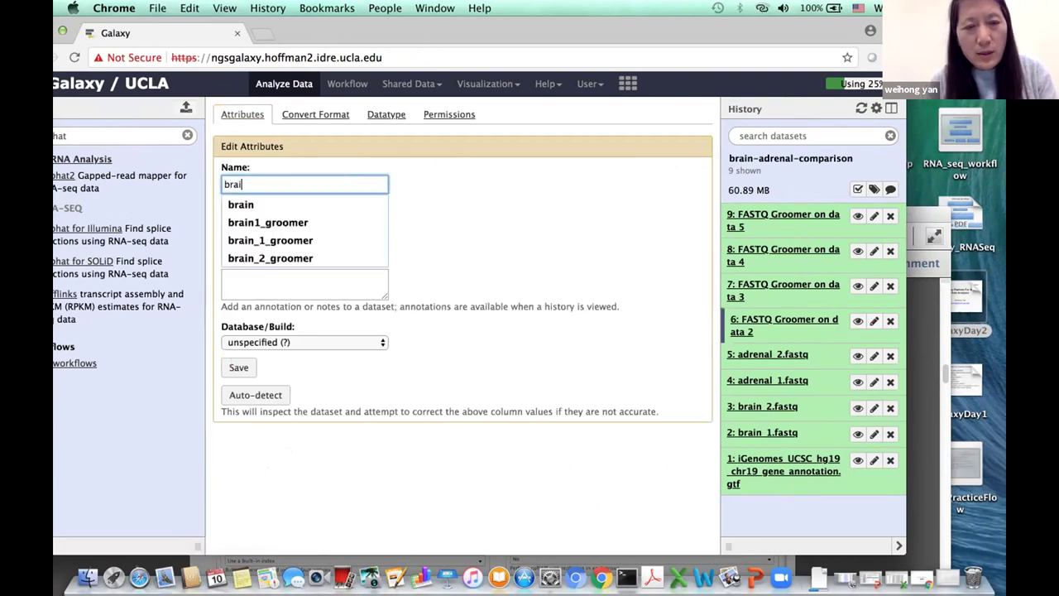
{"action": "type", "text": "n1_groomer"}
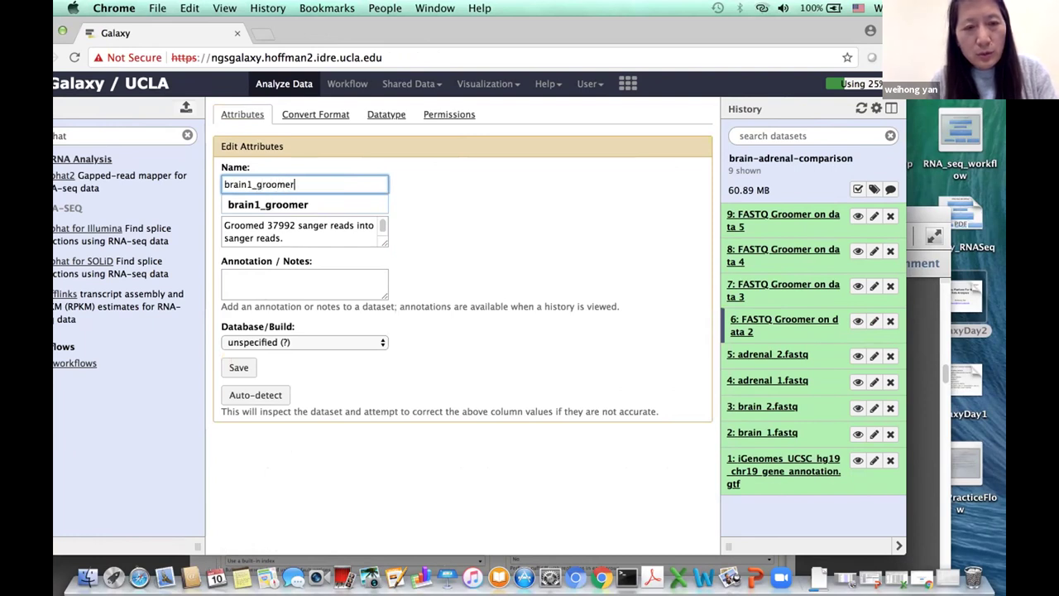
{"action": "key", "text": "Return"}
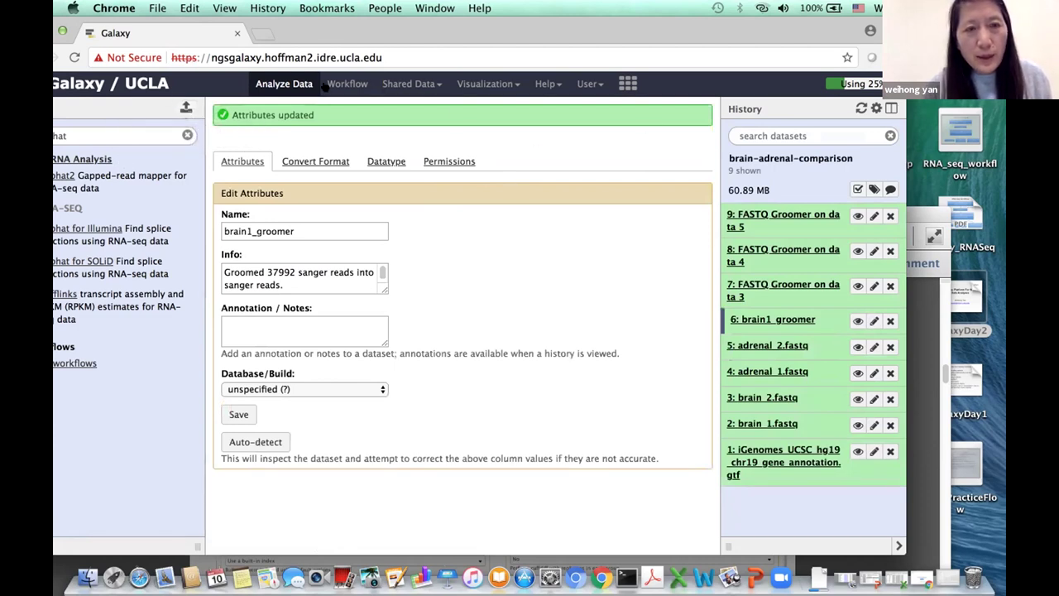
Reopen Tophat for Illumina with 6: brain1_groomer as the RNA-Seq FASTQ file and hg19 as the built-in reference genome
{"action": "left_click_drag", "start_coordinate": [832, 29], "coordinate": [872, 30]}
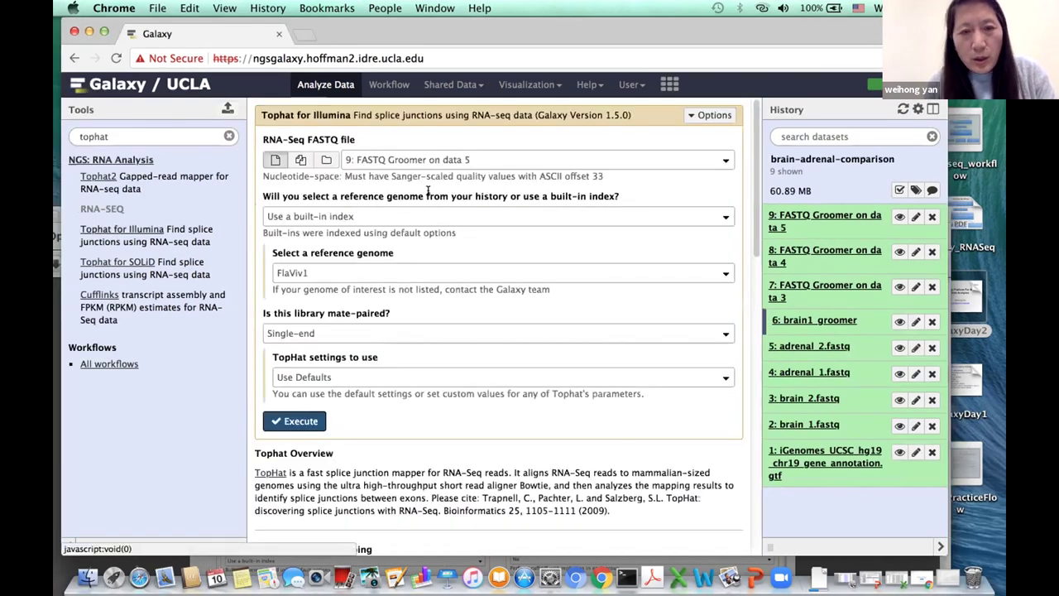
{"action": "left_click", "coordinate": [714, 165]}
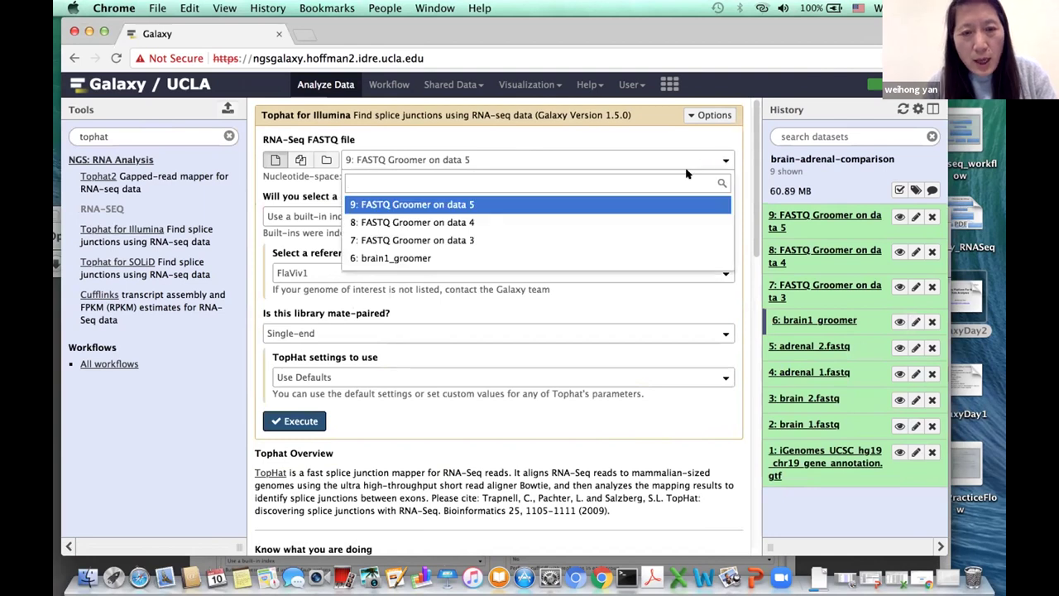
{"action": "left_click", "coordinate": [593, 260]}
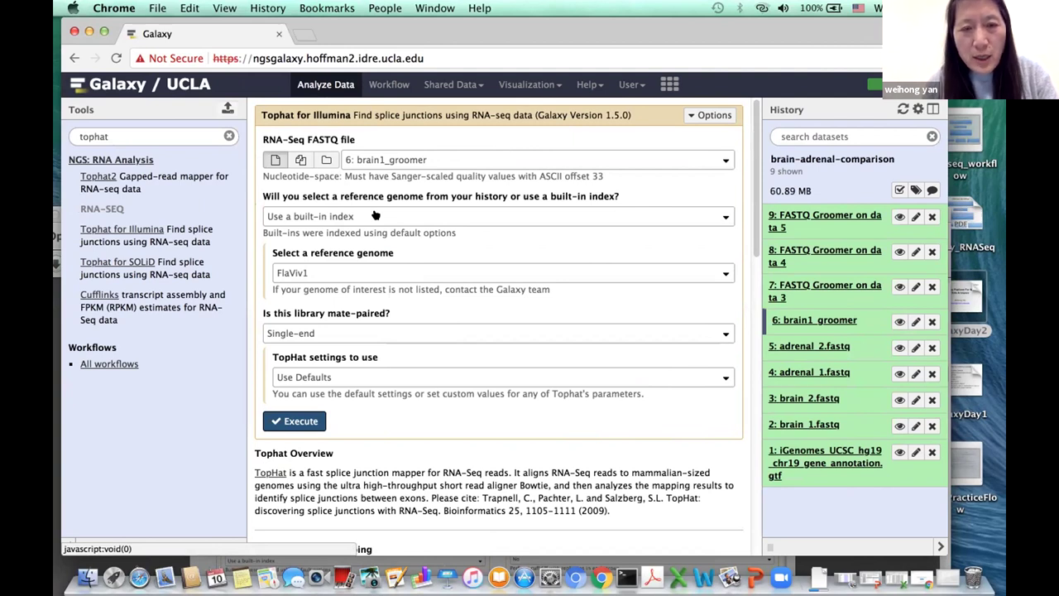
{"action": "left_click", "coordinate": [723, 272]}
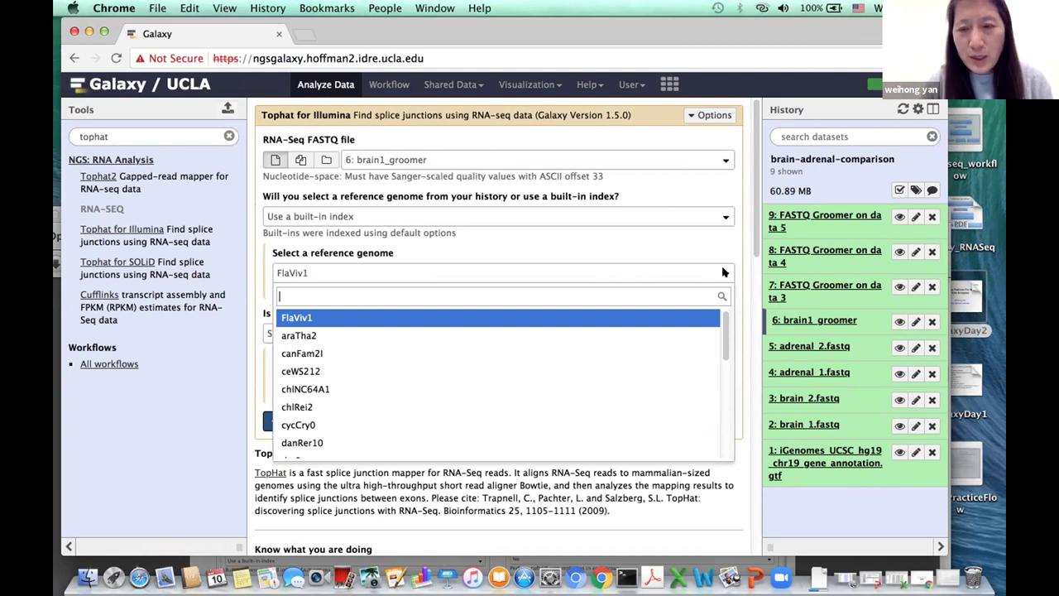
{"action": "scroll", "coordinate": [718, 355], "scroll_direction": "down", "scroll_amount": 4}
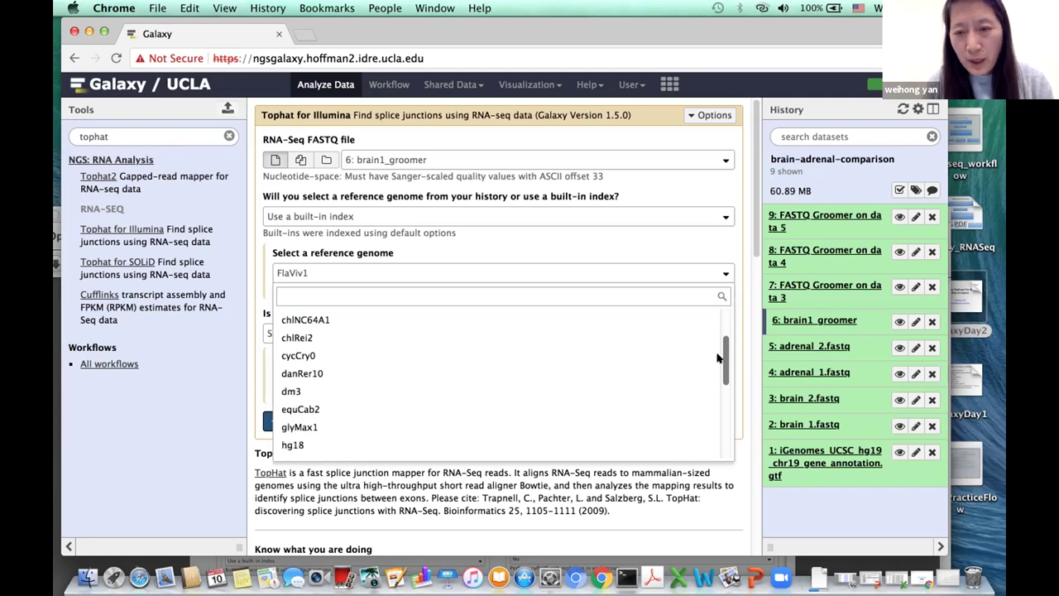
{"action": "scroll", "coordinate": [717, 356], "scroll_direction": "down", "scroll_amount": 2}
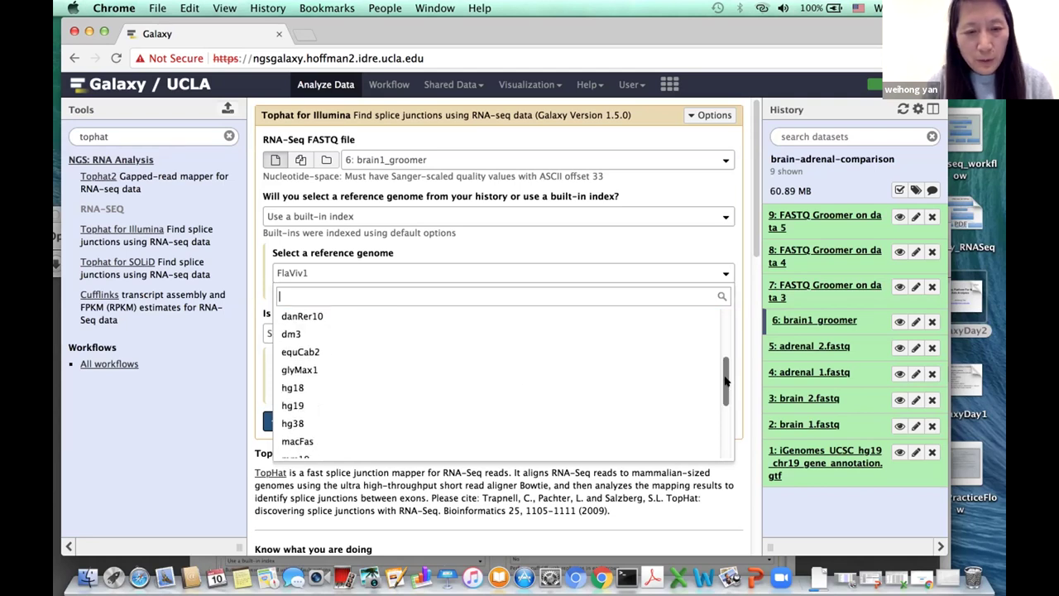
{"action": "left_click", "coordinate": [406, 405]}
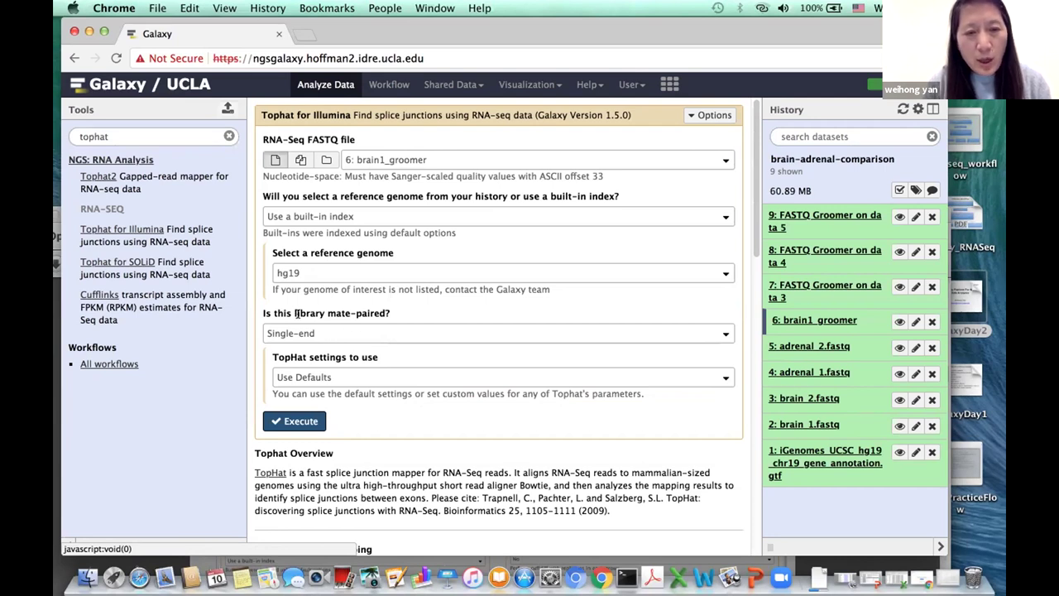
Set the library to Paired-end with 7: FASTQ Groomer on data 3 as the second FASTQ file and run Tophat on the brain reads
{"action": "left_click", "coordinate": [723, 332]}
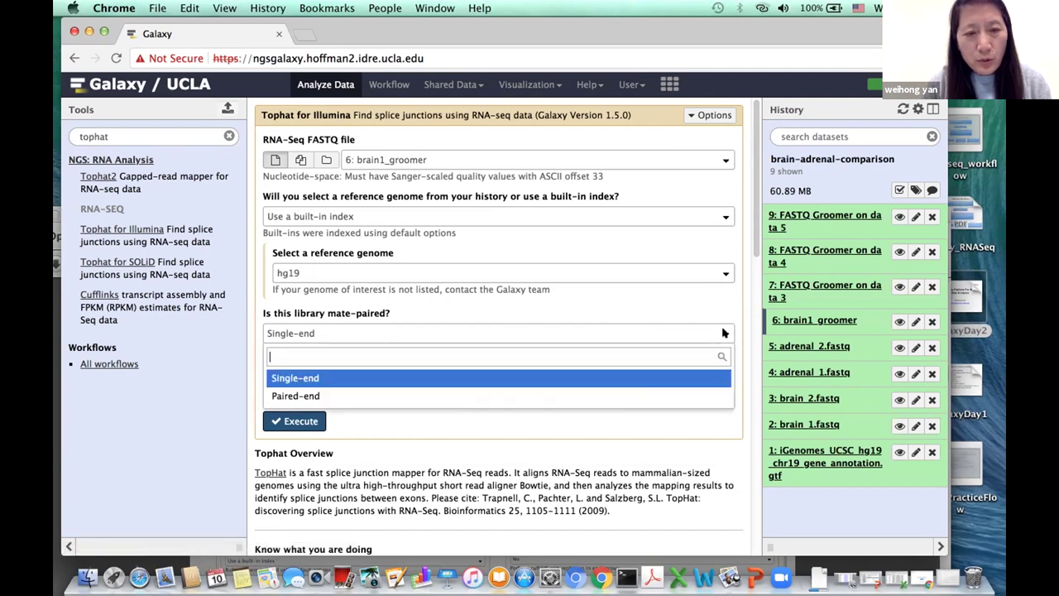
{"action": "left_click", "coordinate": [601, 397]}
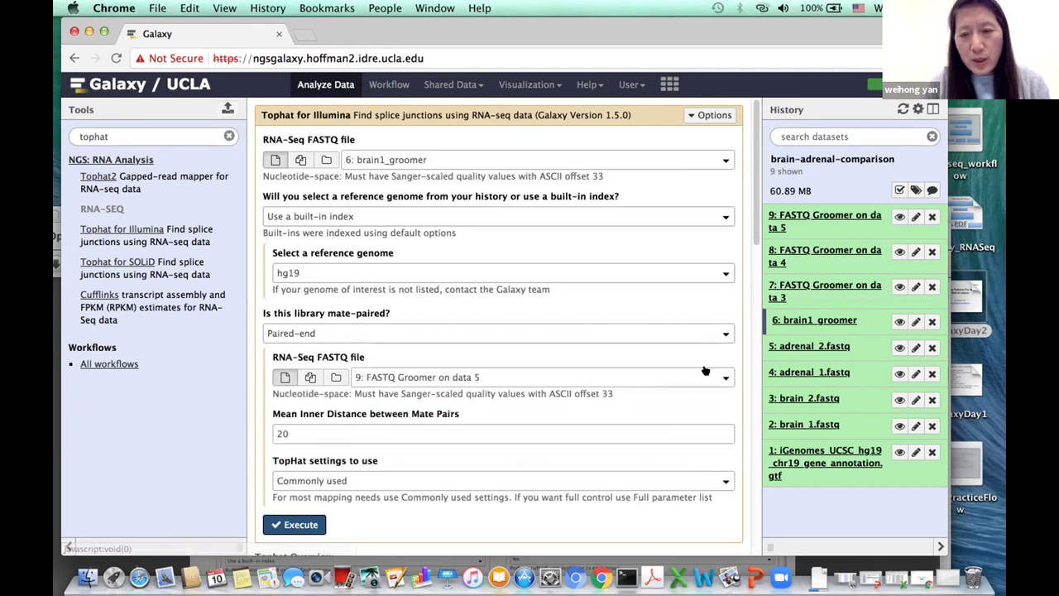
{"action": "left_click", "coordinate": [727, 378]}
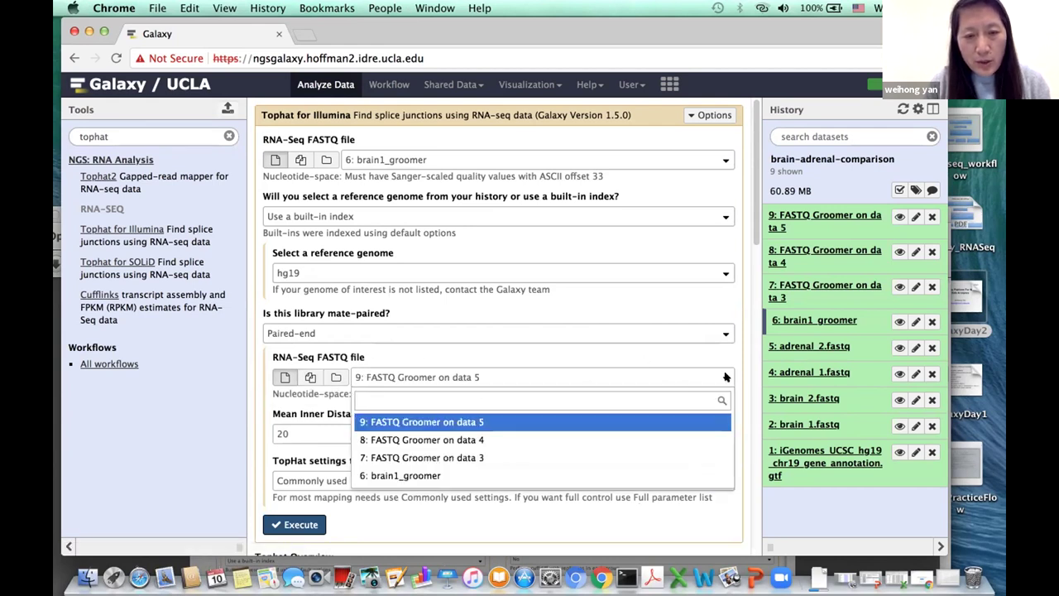
{"action": "left_click", "coordinate": [643, 449]}
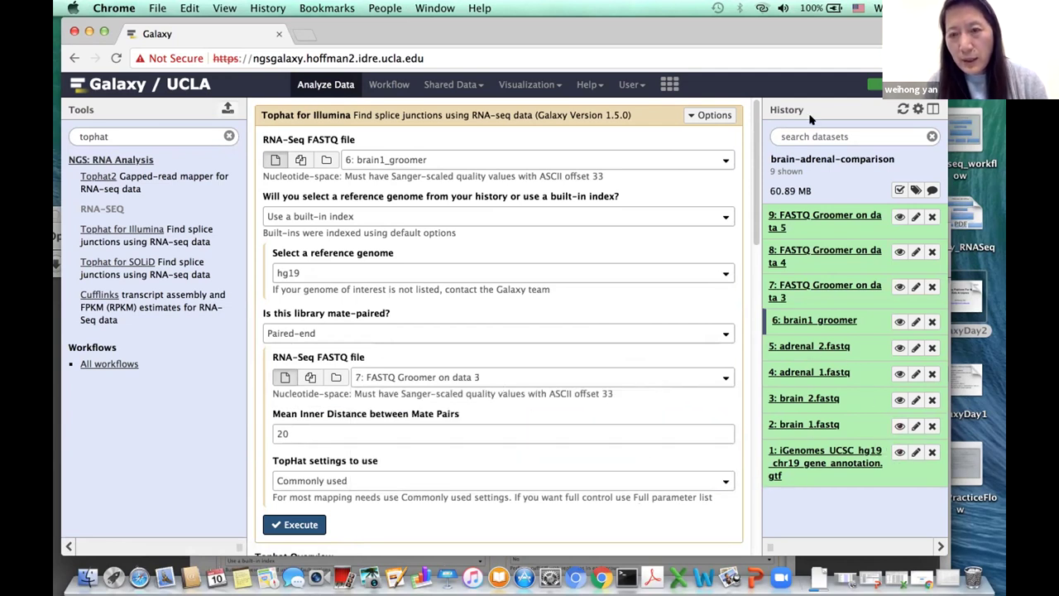
{"action": "left_click_drag", "start_coordinate": [847, 26], "coordinate": [756, 26]}
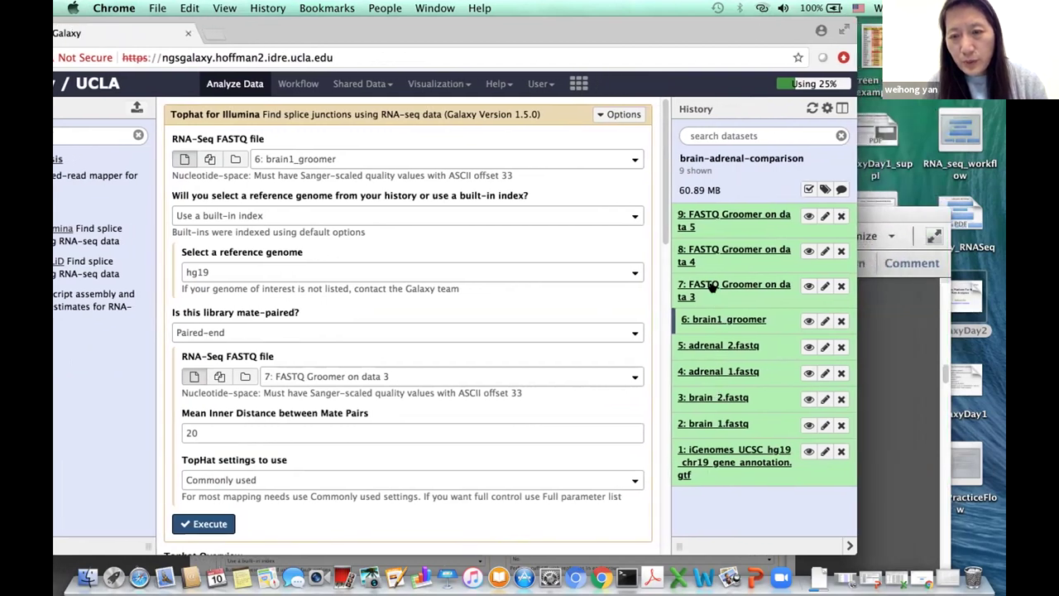
{"action": "left_click_drag", "start_coordinate": [704, 33], "coordinate": [796, 33]}
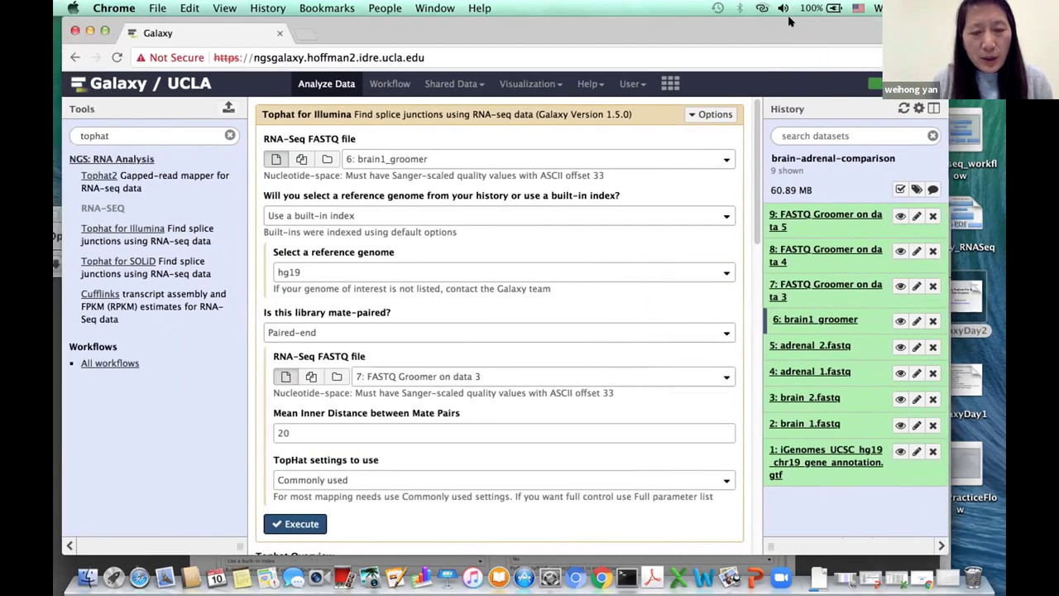
{"action": "left_click", "coordinate": [302, 522]}
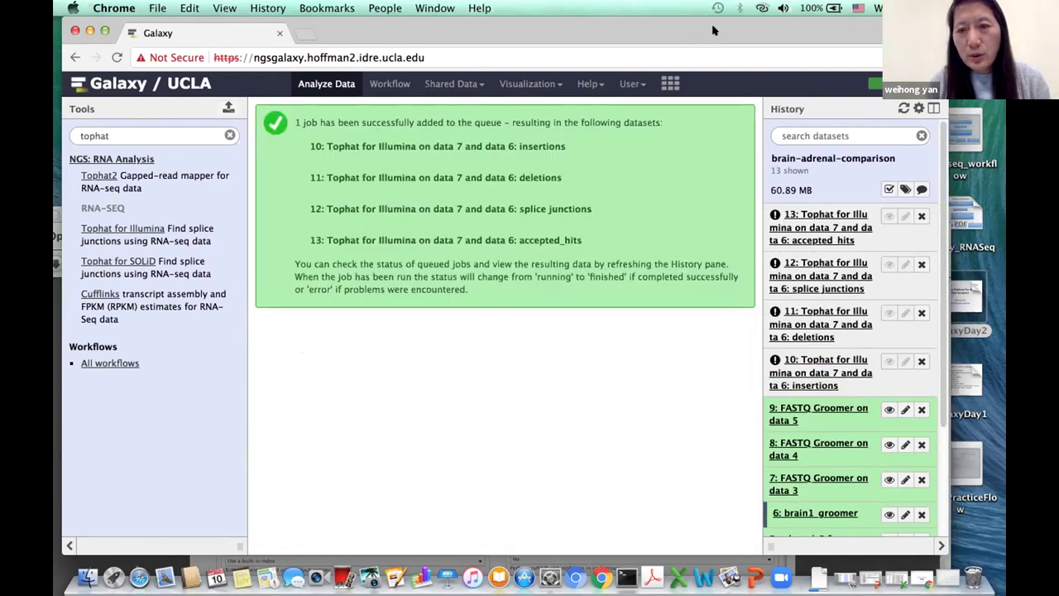
Open a new Tophat for Illumina run with 8: FASTQ Groomer on data 4 as the FASTQ file and hg19 as the reference genome
{"action": "left_click_drag", "start_coordinate": [695, 33], "coordinate": [762, 33]}
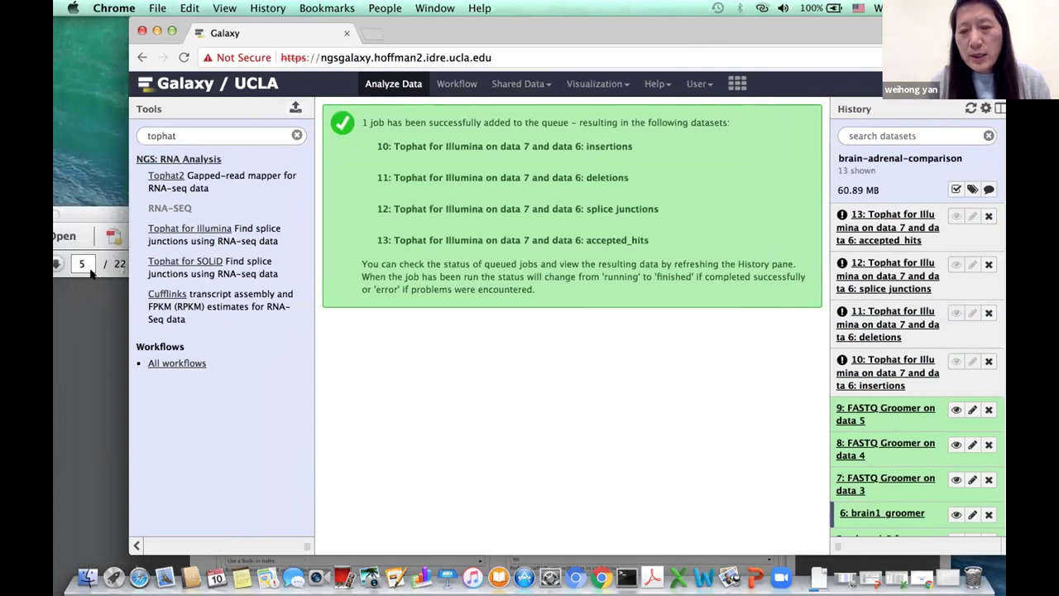
{"action": "left_click", "coordinate": [203, 226]}
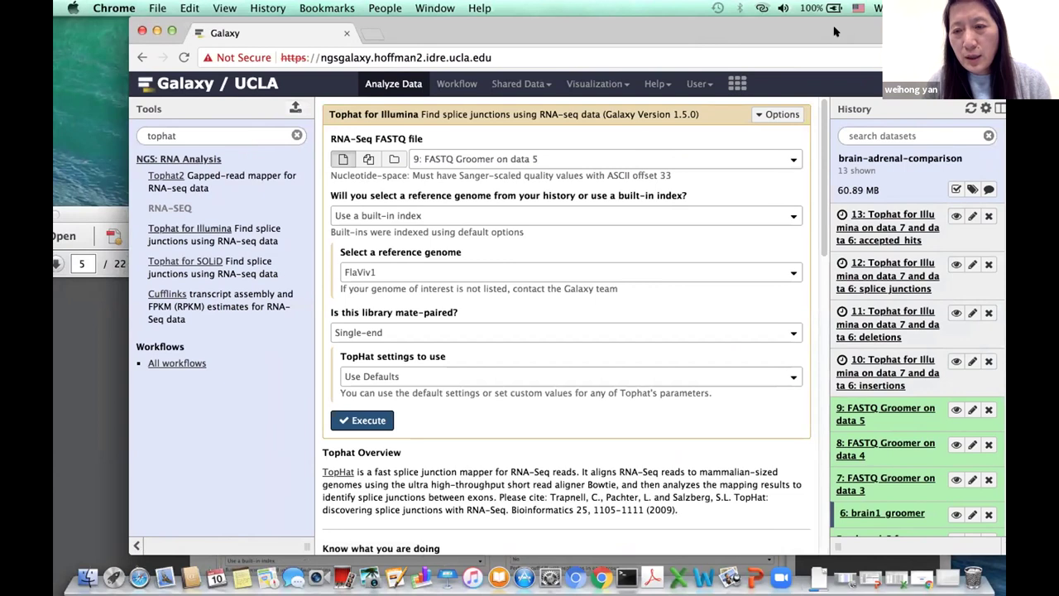
{"action": "left_click_drag", "start_coordinate": [837, 31], "coordinate": [784, 33]}
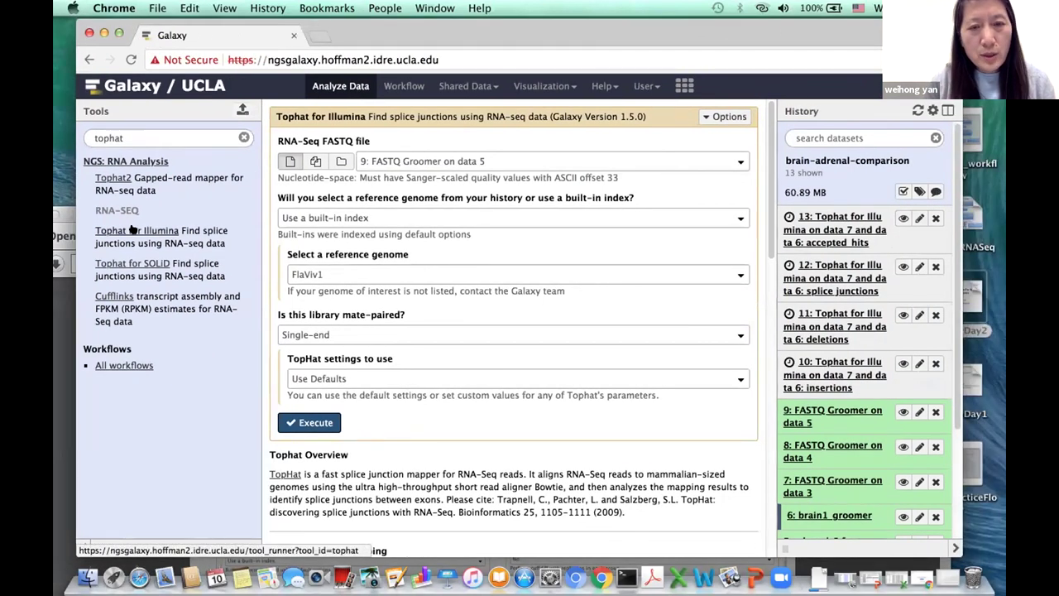
{"action": "left_click", "coordinate": [741, 163]}
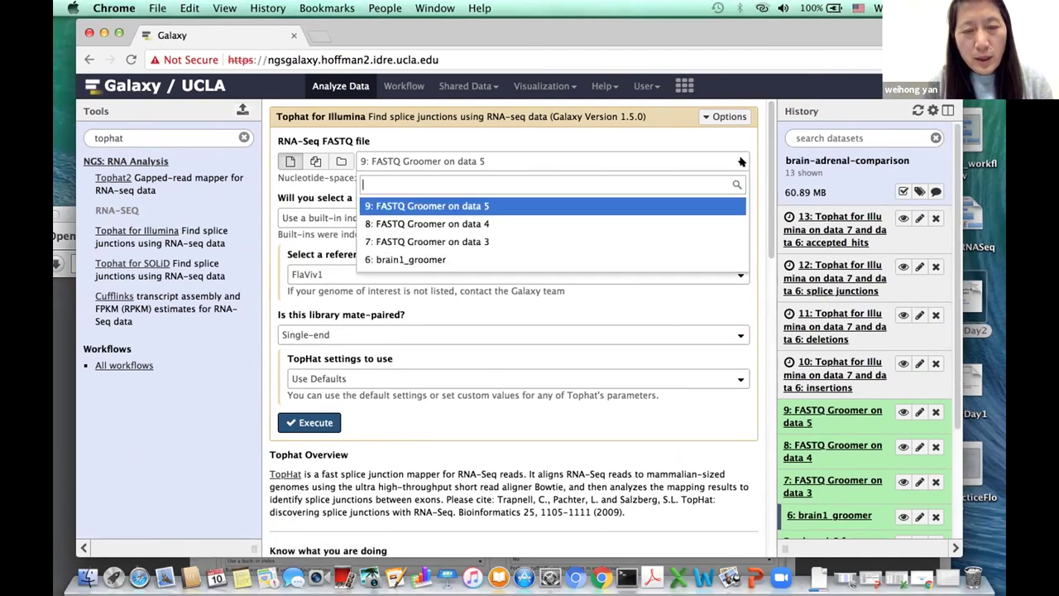
{"action": "left_click", "coordinate": [679, 218]}
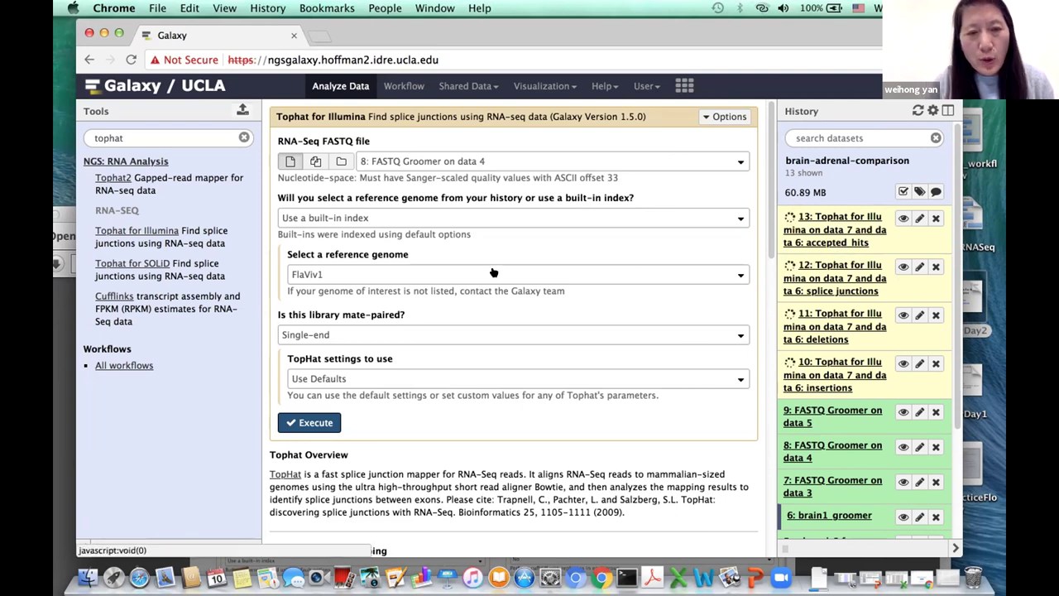
{"action": "left_click", "coordinate": [739, 277]}
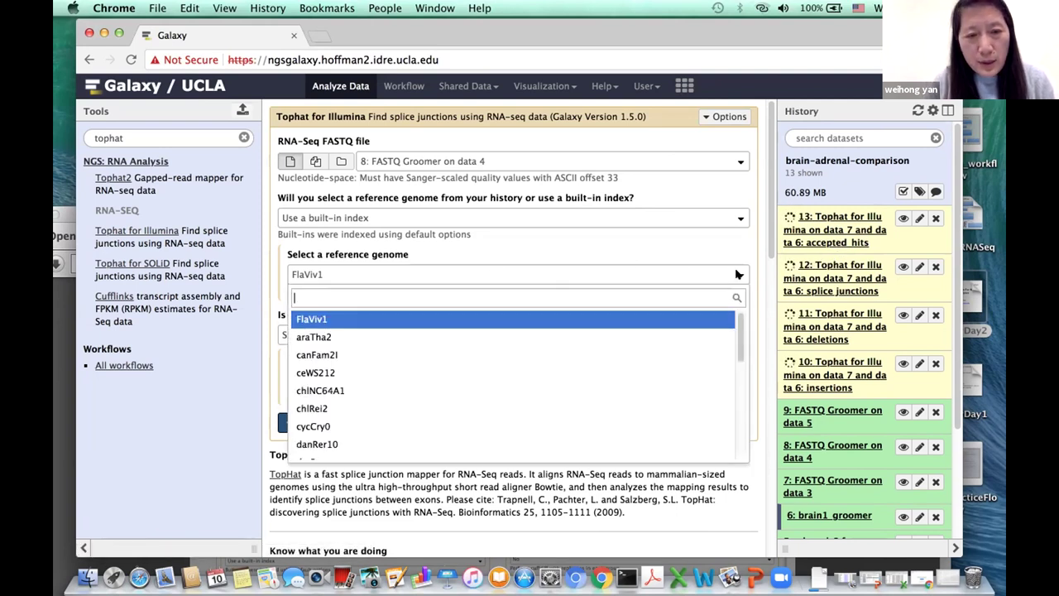
{"action": "scroll", "coordinate": [612, 366], "scroll_direction": "down", "scroll_amount": 3}
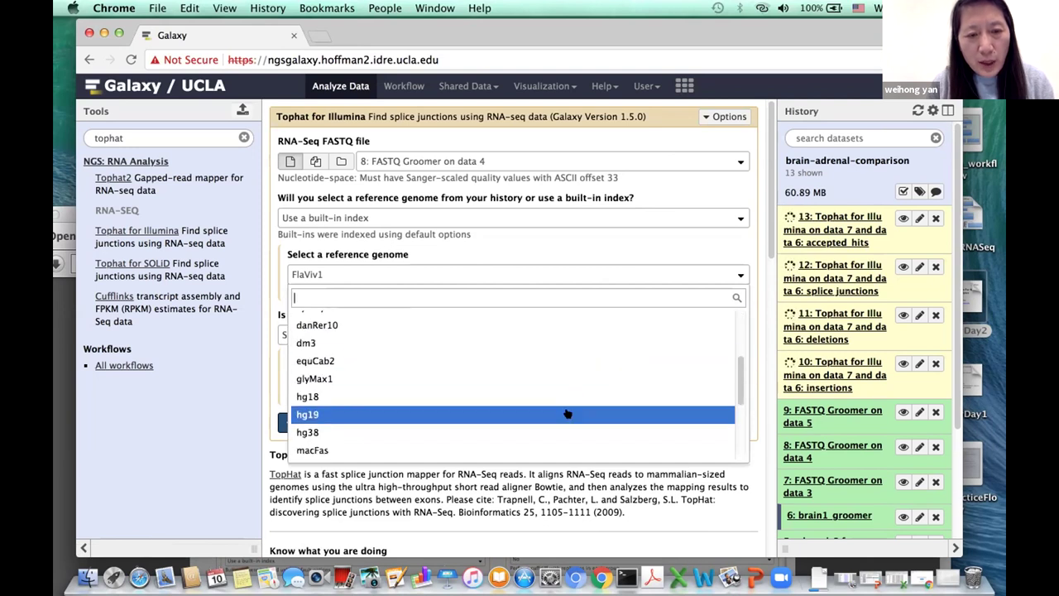
{"action": "left_click", "coordinate": [569, 410]}
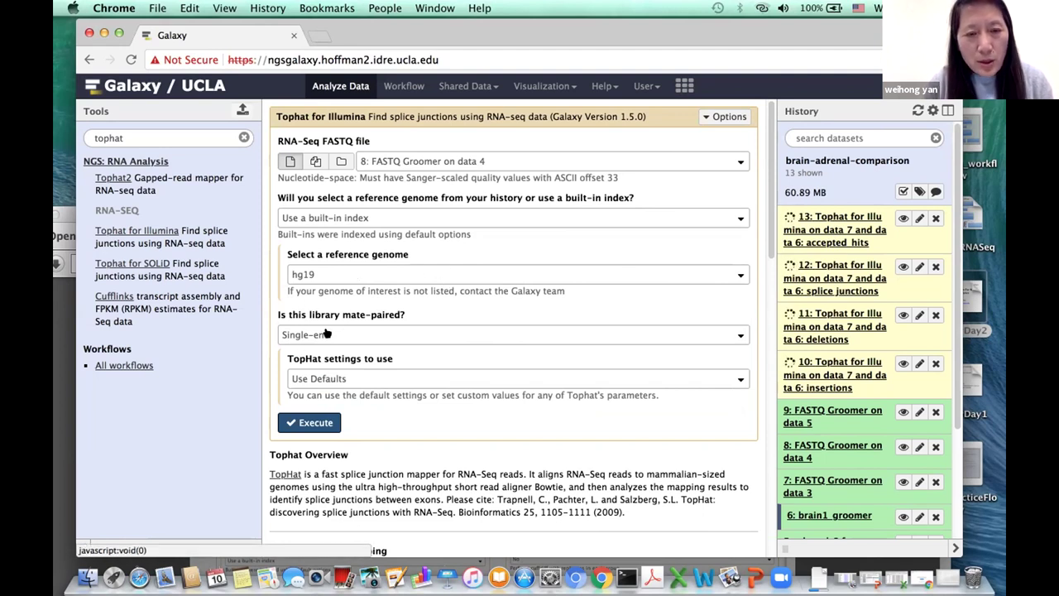
Set the adrenal library to Paired-end, keeping 9: FASTQ Groomer on data 5 as the second FASTQ file, and run Tophat
{"action": "left_click", "coordinate": [736, 336]}
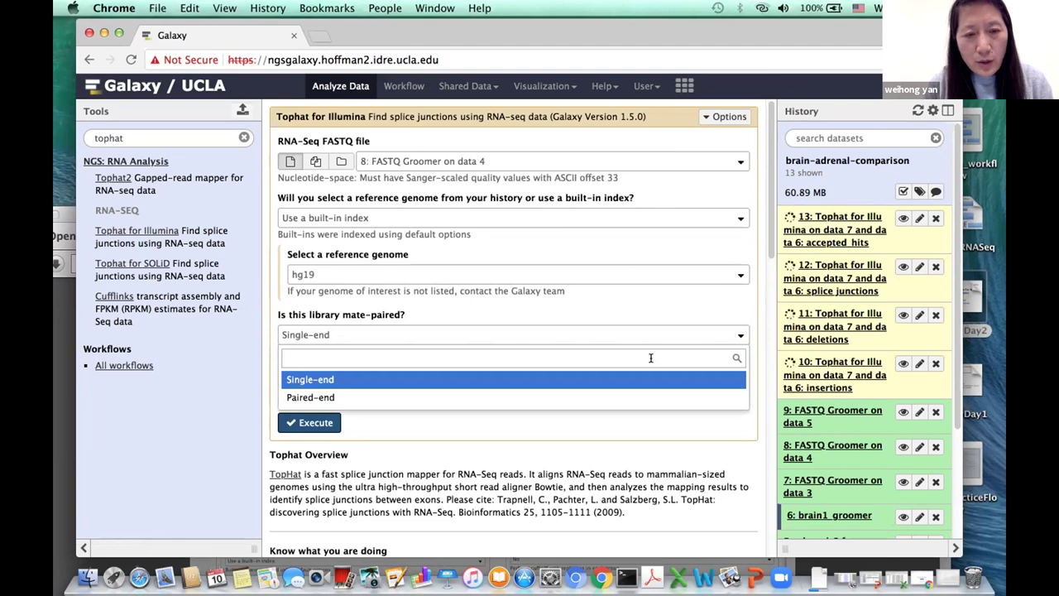
{"action": "left_click", "coordinate": [639, 396]}
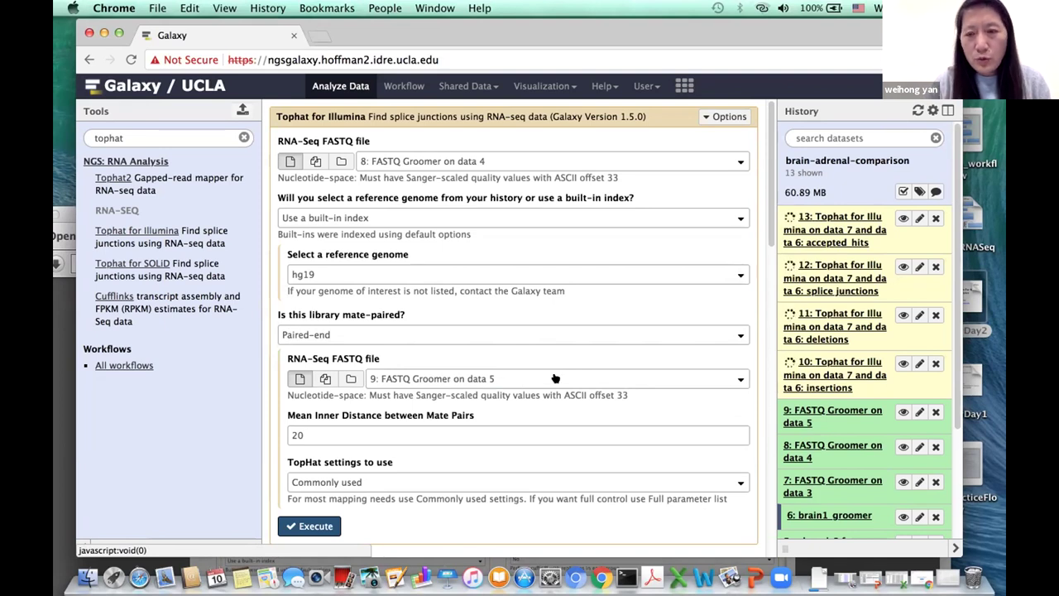
{"action": "left_click", "coordinate": [306, 526]}
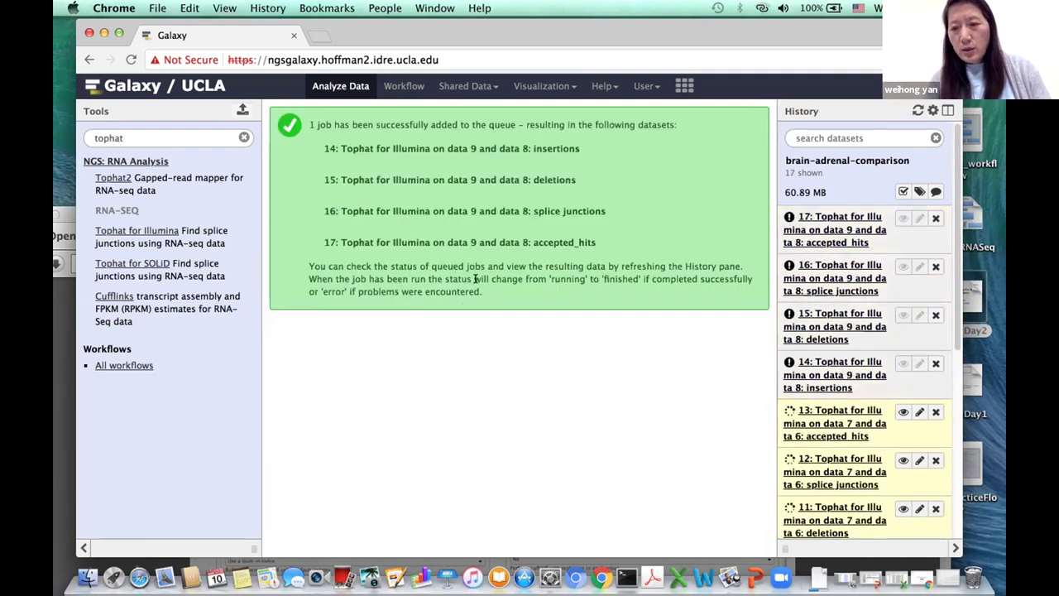
{"action": "left_click_drag", "start_coordinate": [776, 32], "coordinate": [613, 29]}
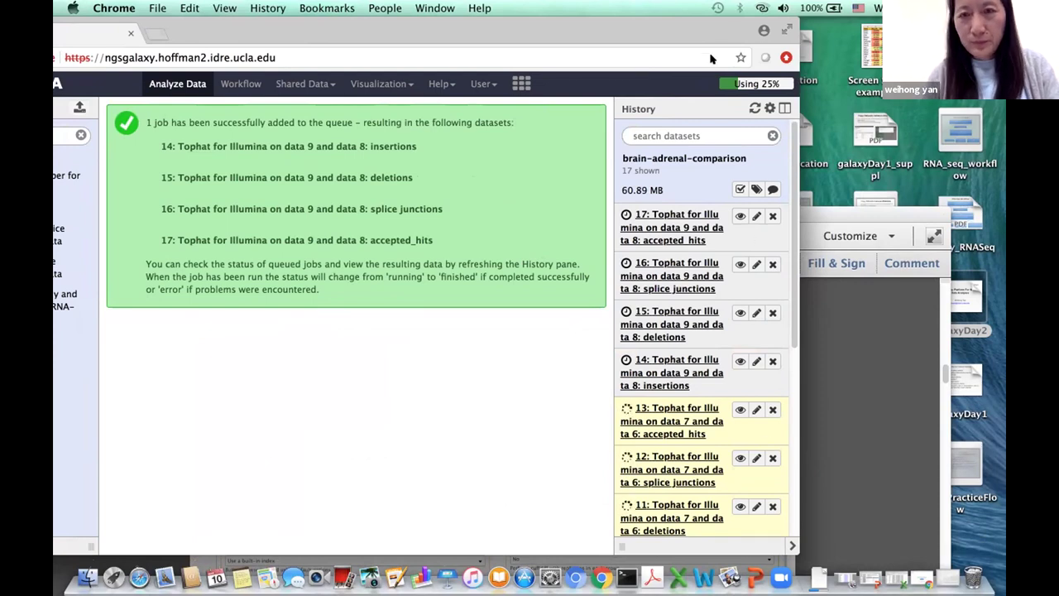
{"action": "left_click_drag", "start_coordinate": [716, 35], "coordinate": [816, 50]}
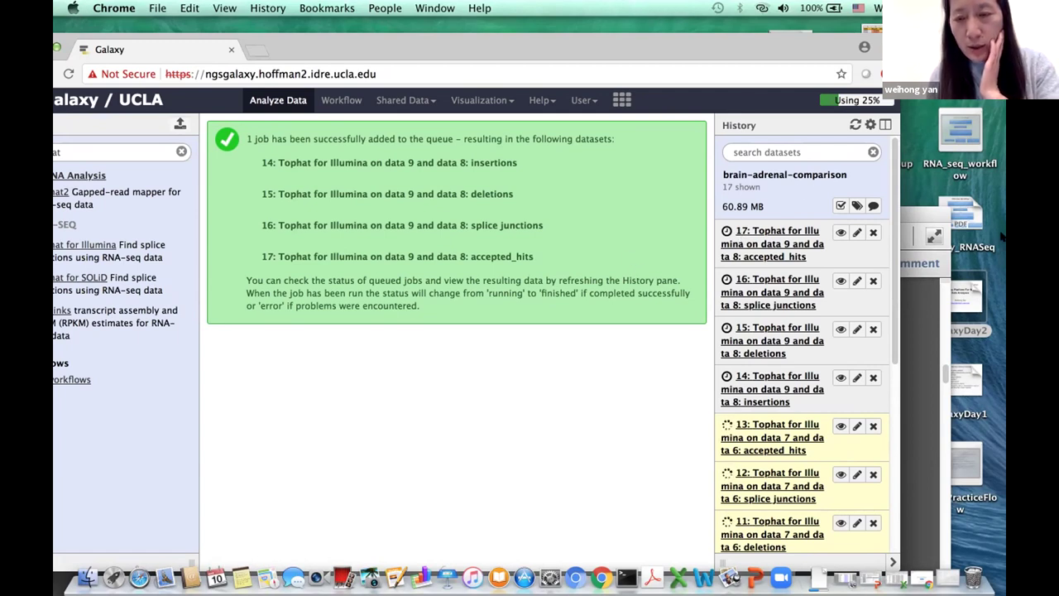
{"action": "left_click_drag", "start_coordinate": [770, 59], "coordinate": [592, 51]}
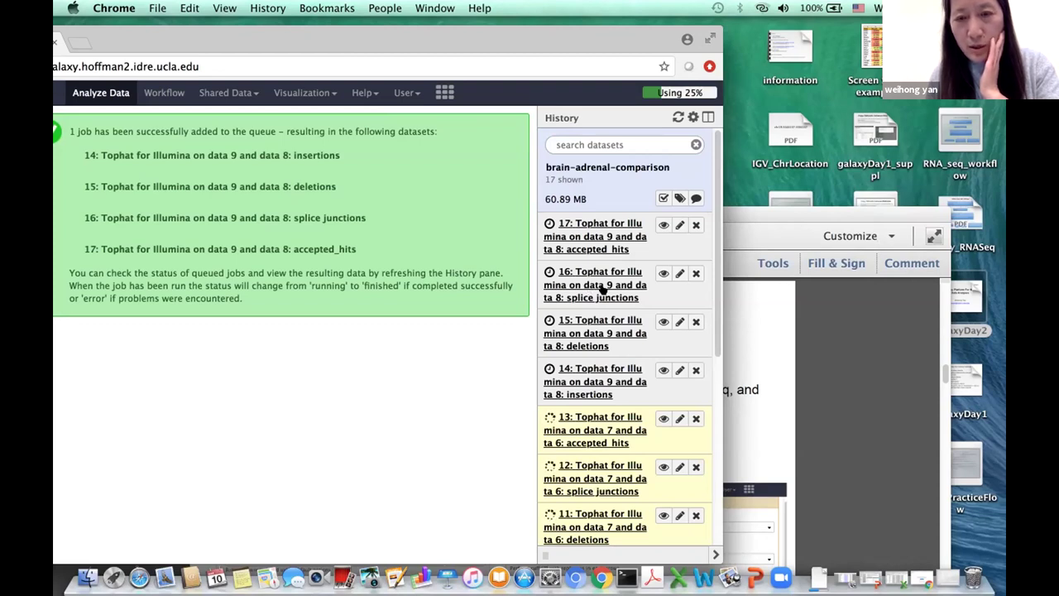
{"action": "left_click_drag", "start_coordinate": [335, 36], "coordinate": [431, 27]}
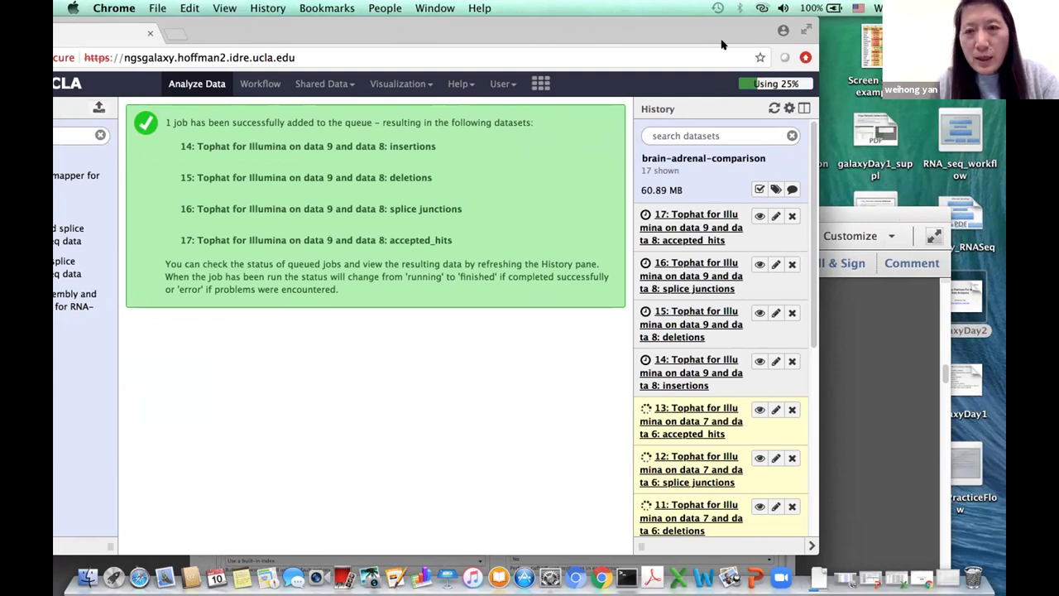
{"action": "left_click_drag", "start_coordinate": [233, 34], "coordinate": [358, 51]}
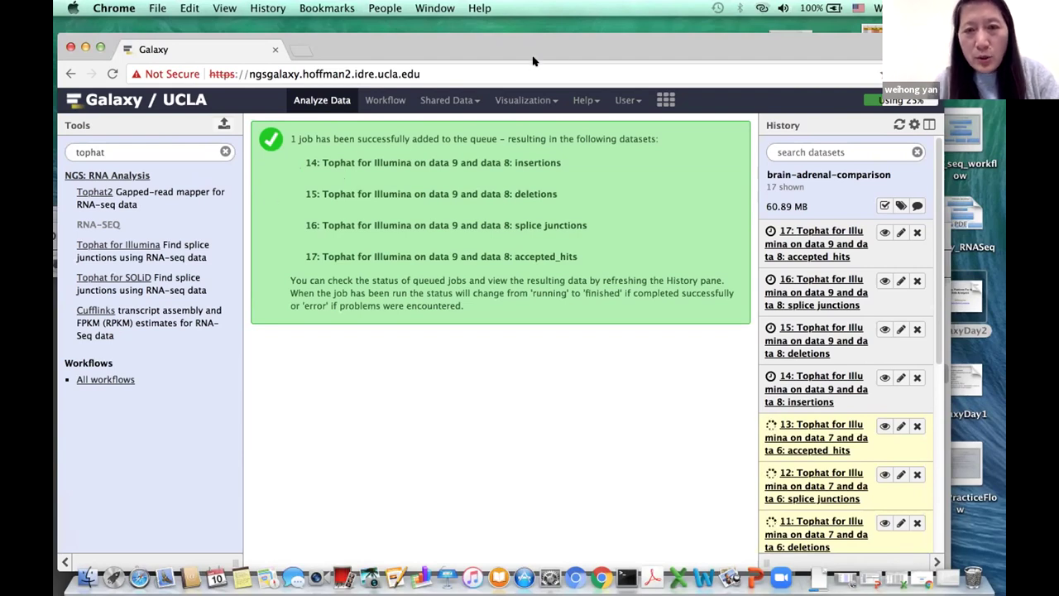
Open the published history RNASeqDiff from the shared data and switch to it as the current history
{"action": "left_click_drag", "start_coordinate": [556, 52], "coordinate": [571, 35]}
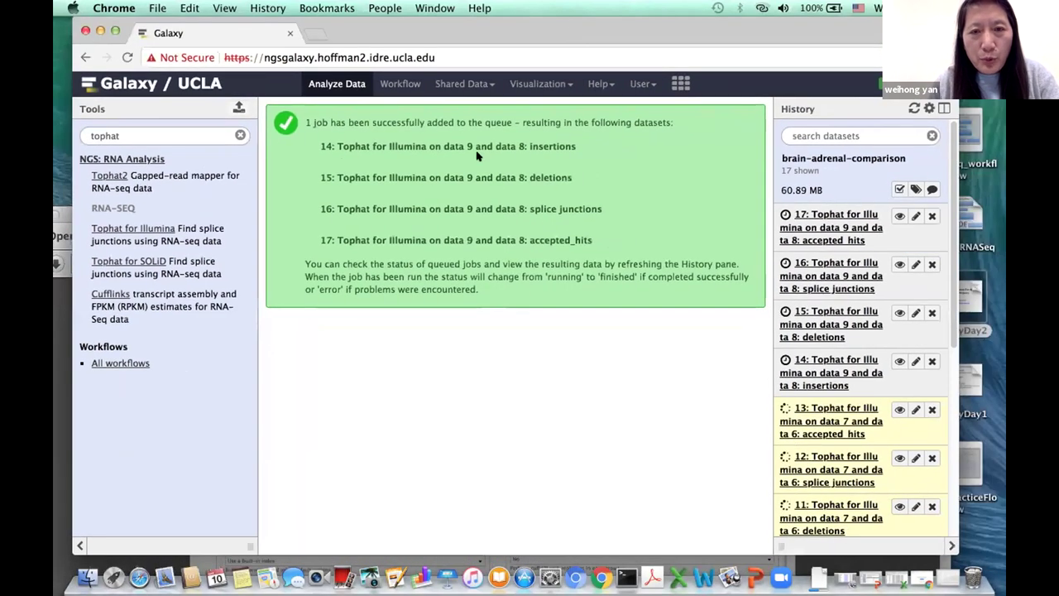
{"action": "left_click", "coordinate": [462, 83]}
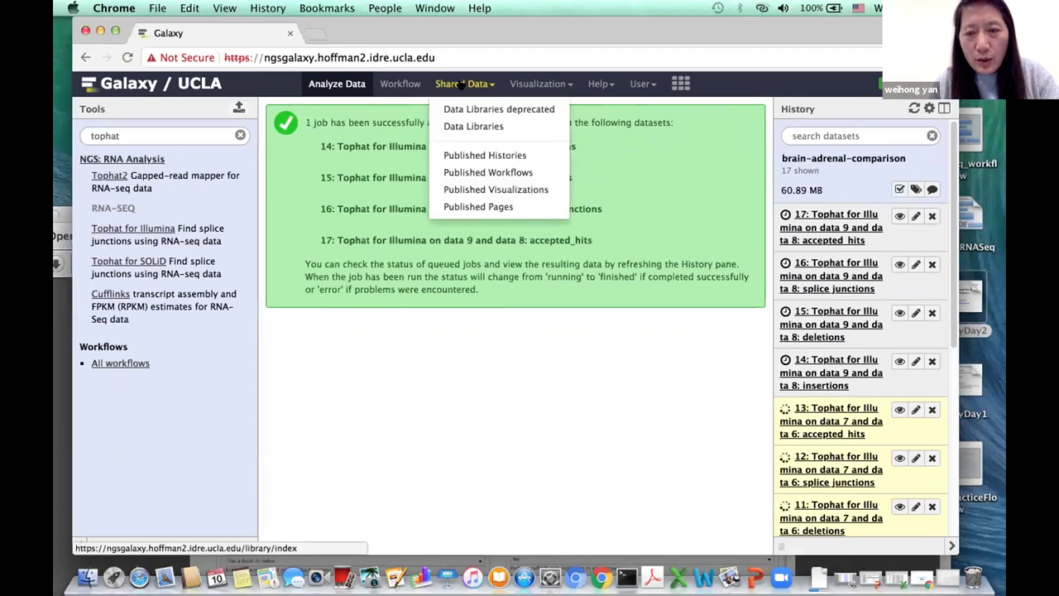
{"action": "left_click", "coordinate": [487, 155]}
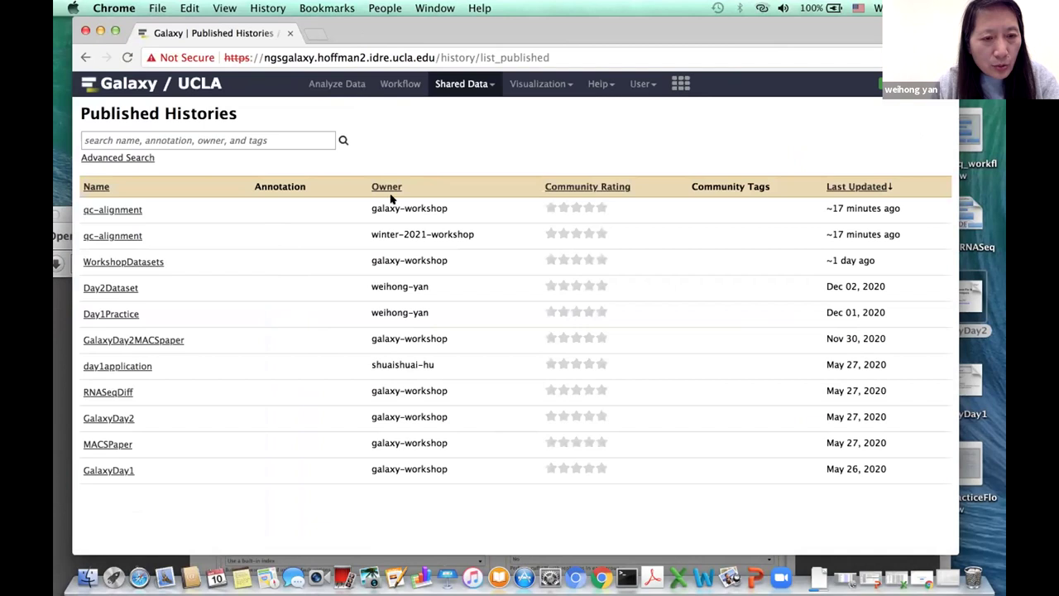
{"action": "left_click_drag", "start_coordinate": [708, 37], "coordinate": [758, 37]}
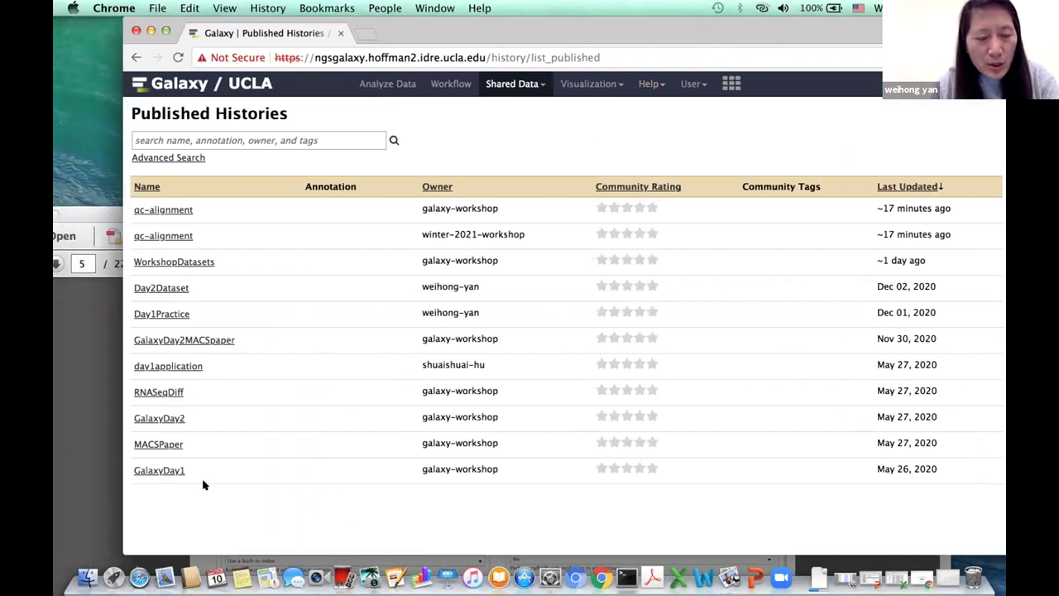
{"action": "left_click", "coordinate": [159, 393]}
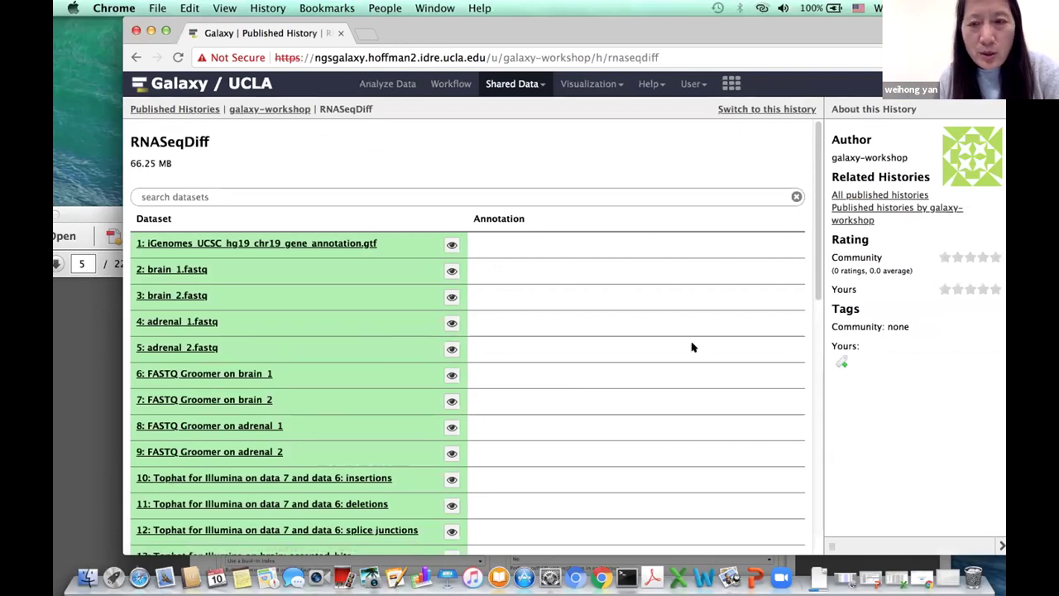
{"action": "left_click", "coordinate": [751, 109]}
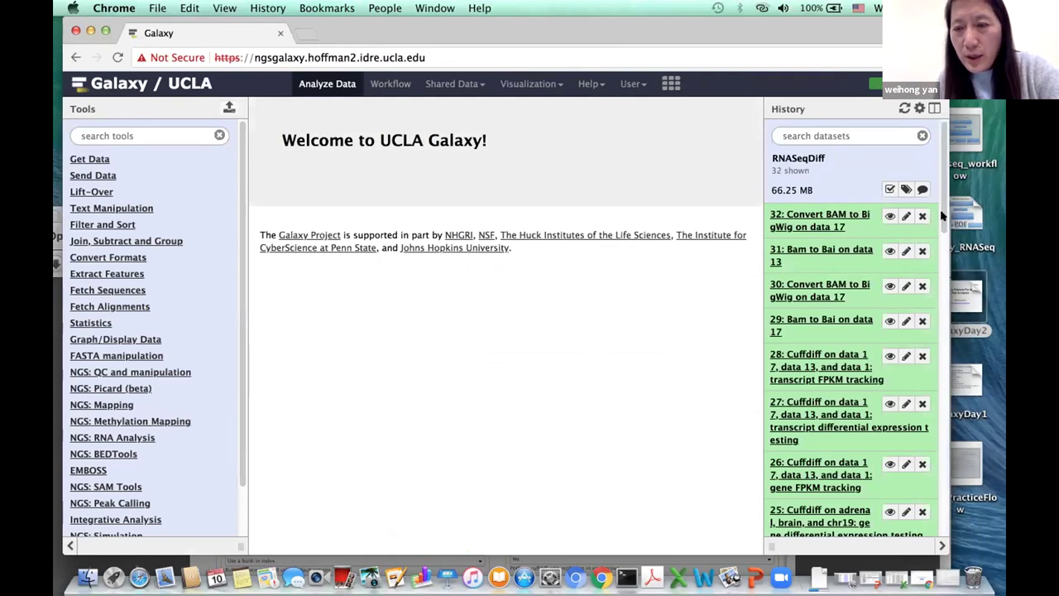
Expand the details of dataset 13, the Tophat accepted_hits on brain, in the RNASeqDiff history
{"action": "scroll", "coordinate": [940, 248], "scroll_direction": "down", "scroll_amount": 2}
{"action": "scroll", "coordinate": [941, 256], "scroll_direction": "down", "scroll_amount": 10}
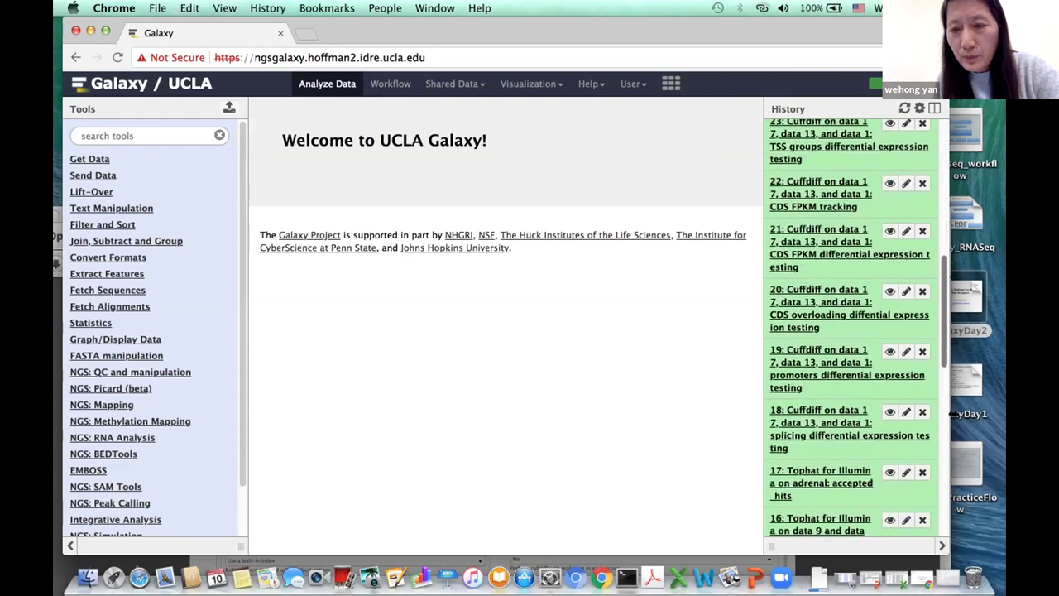
{"action": "scroll", "coordinate": [943, 464], "scroll_direction": "down", "scroll_amount": 3}
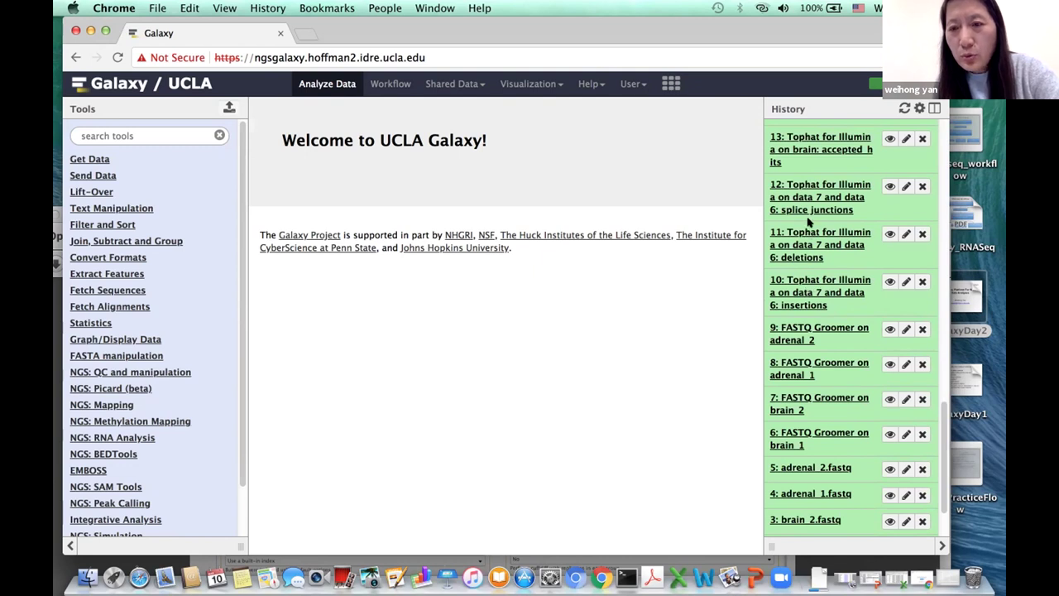
{"action": "scroll", "coordinate": [942, 403], "scroll_direction": "up", "scroll_amount": 1}
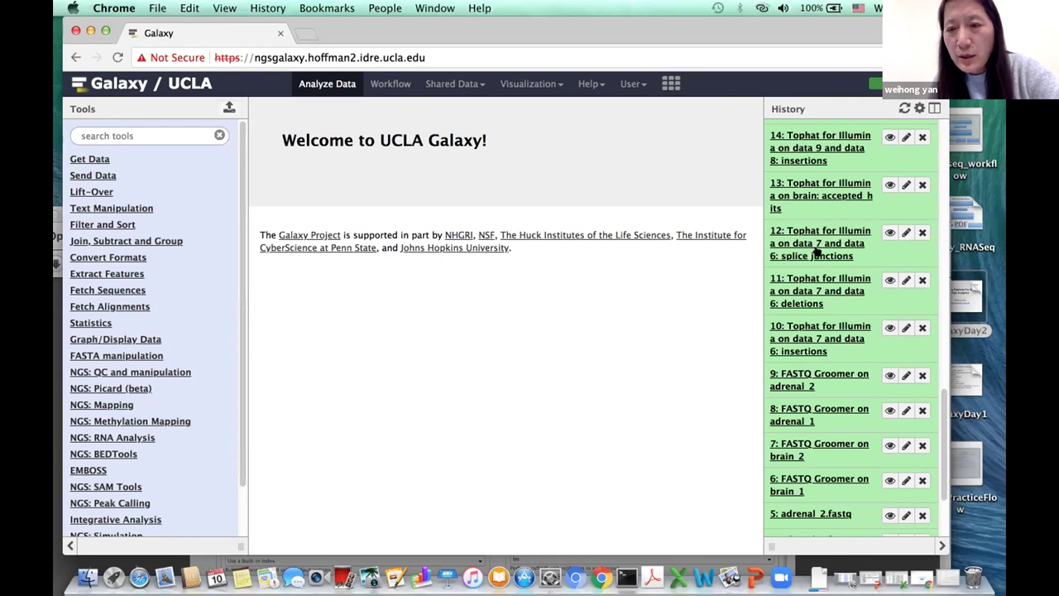
{"action": "left_click", "coordinate": [835, 193]}
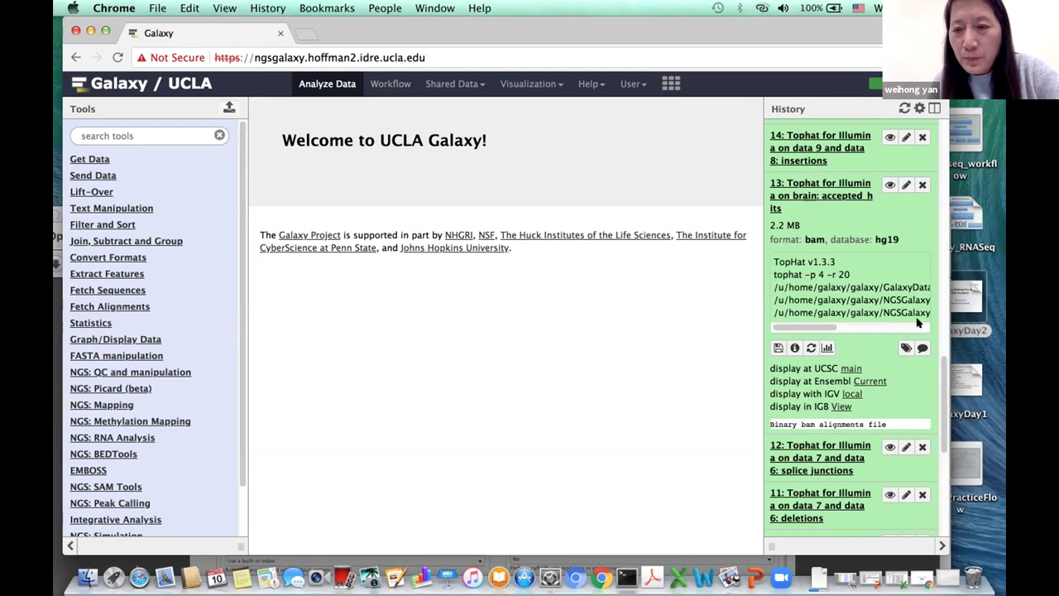
View the contents of dataset 12, the Tophat splice junctions on data 7 and data 6, including its last columns
{"action": "scroll", "coordinate": [940, 370], "scroll_direction": "down", "scroll_amount": 2}
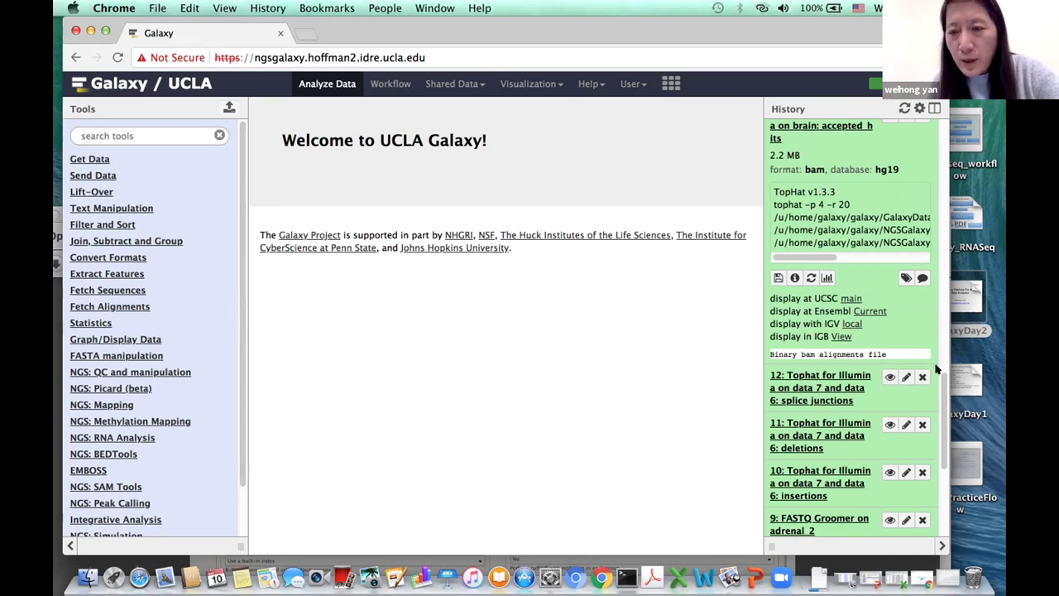
{"action": "scroll", "coordinate": [940, 376], "scroll_direction": "down", "scroll_amount": 3}
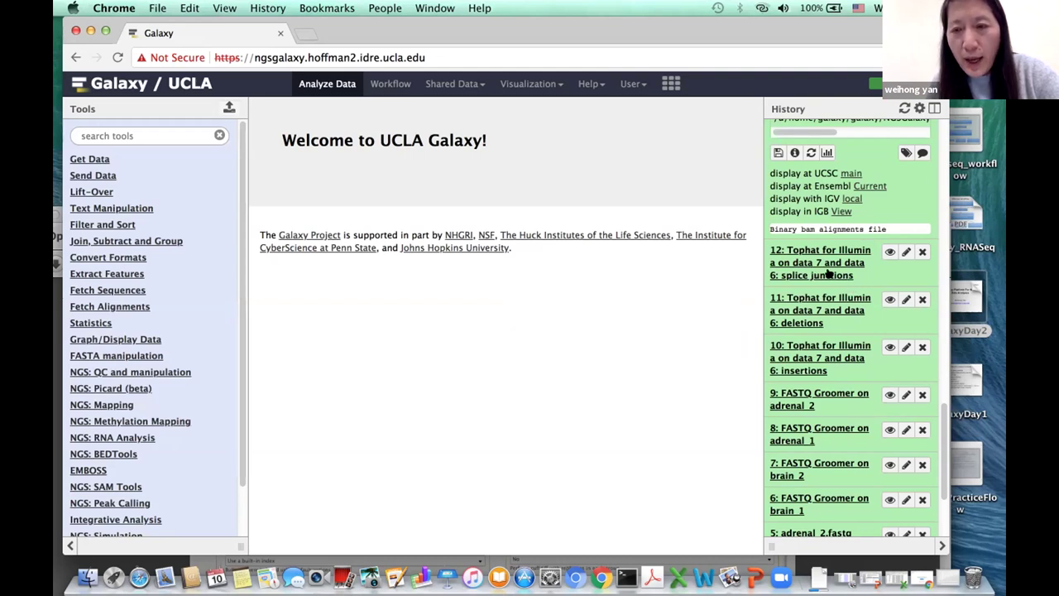
{"action": "left_click", "coordinate": [889, 252]}
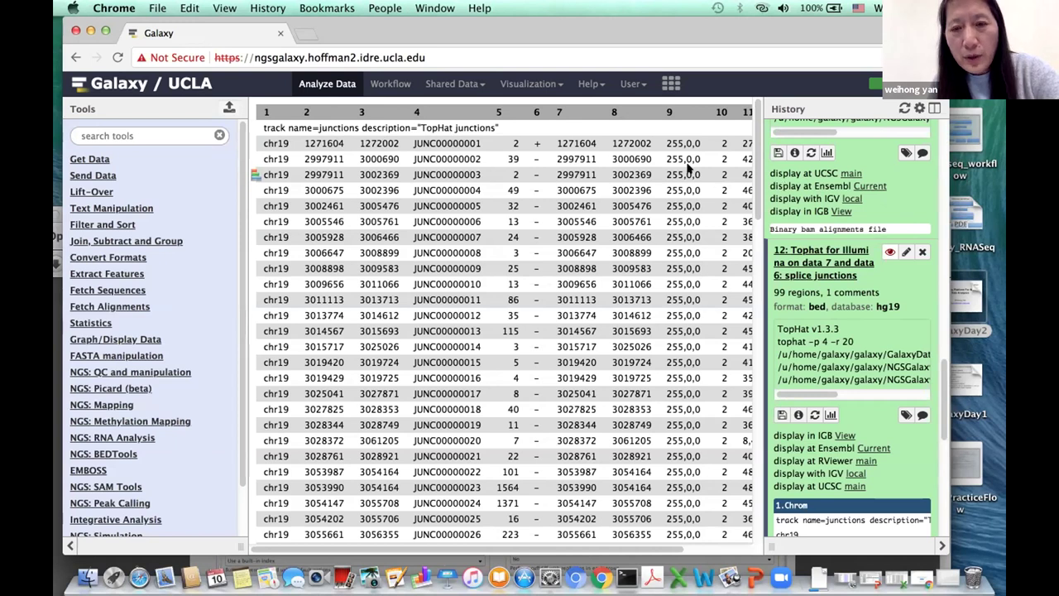
{"action": "left_click_drag", "start_coordinate": [587, 549], "coordinate": [682, 546]}
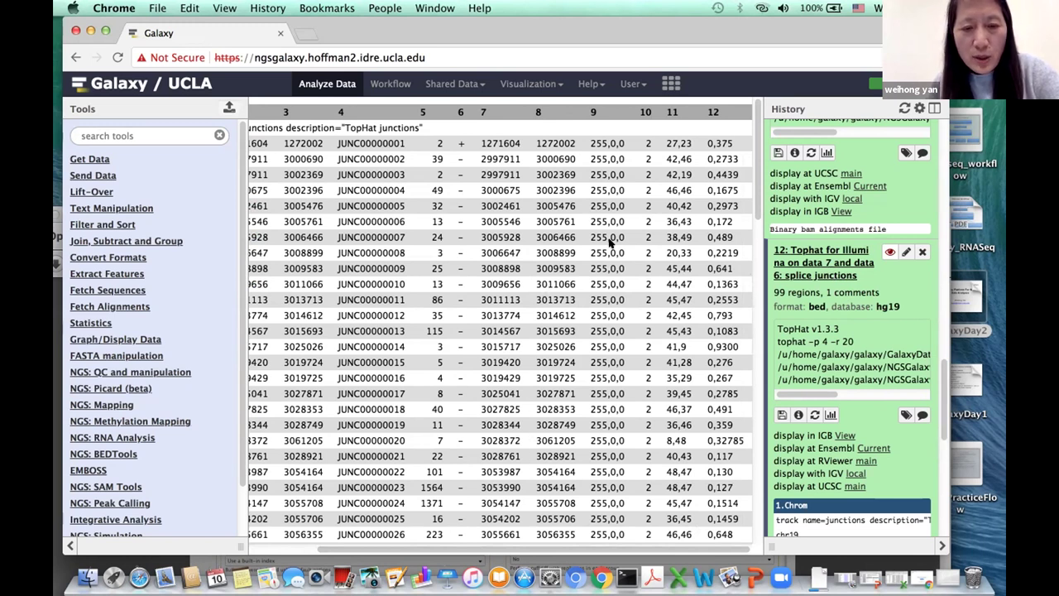
Switch to the saved history brain-adrenal-comparison and check the status of its Tophat jobs
{"action": "scroll", "coordinate": [848, 242], "scroll_direction": "up", "scroll_amount": 4}
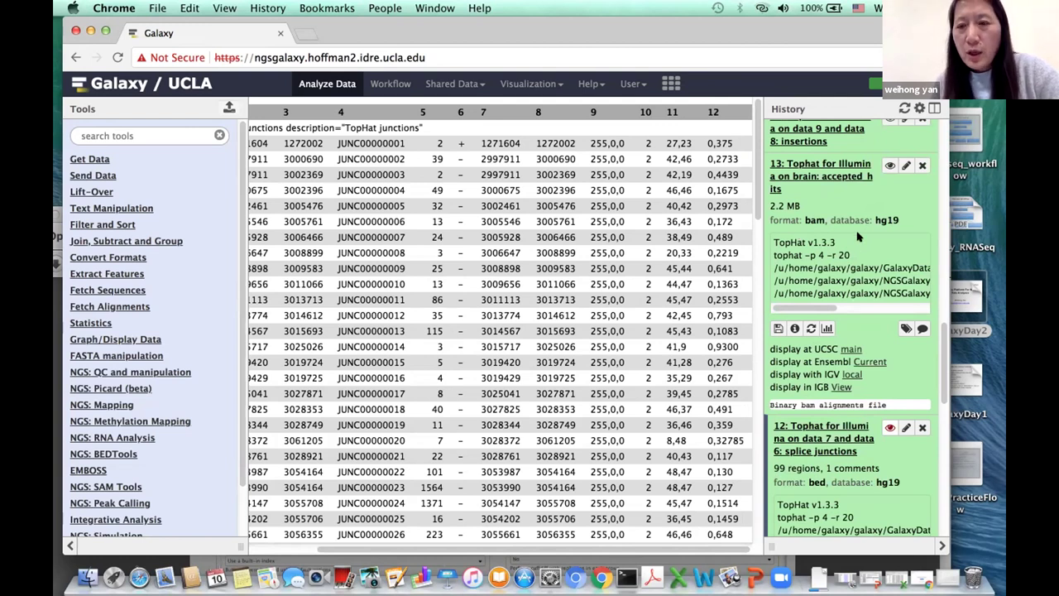
{"action": "scroll", "coordinate": [858, 237], "scroll_direction": "up", "scroll_amount": 6}
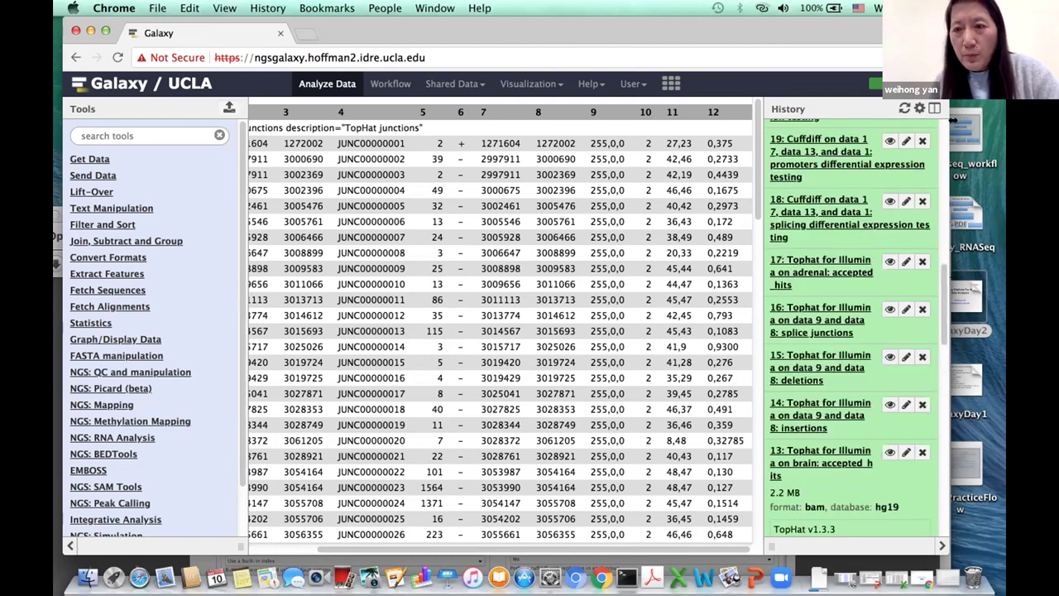
{"action": "left_click", "coordinate": [919, 108]}
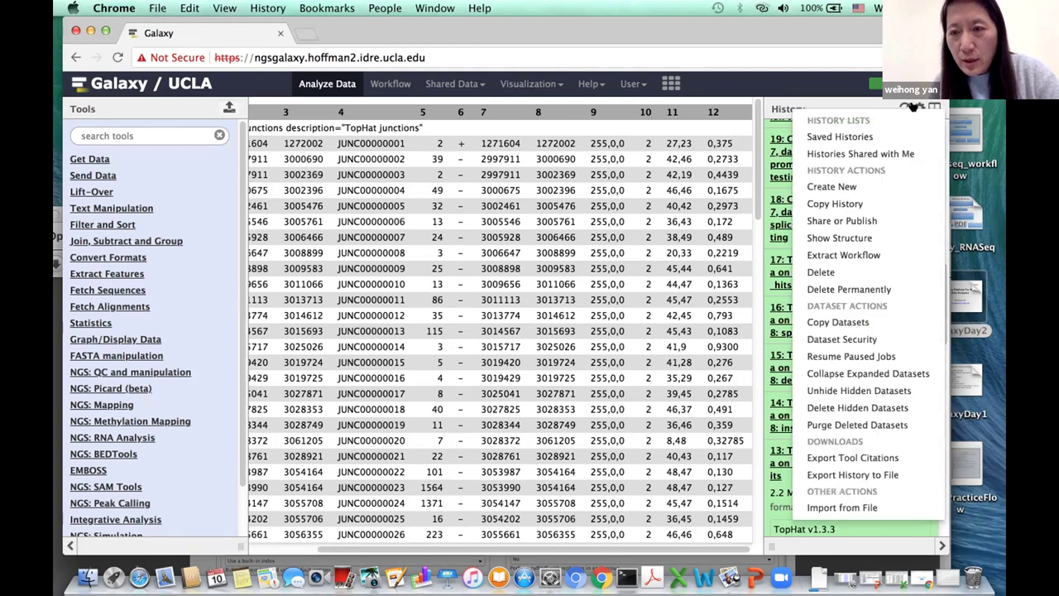
{"action": "left_click", "coordinate": [840, 136]}
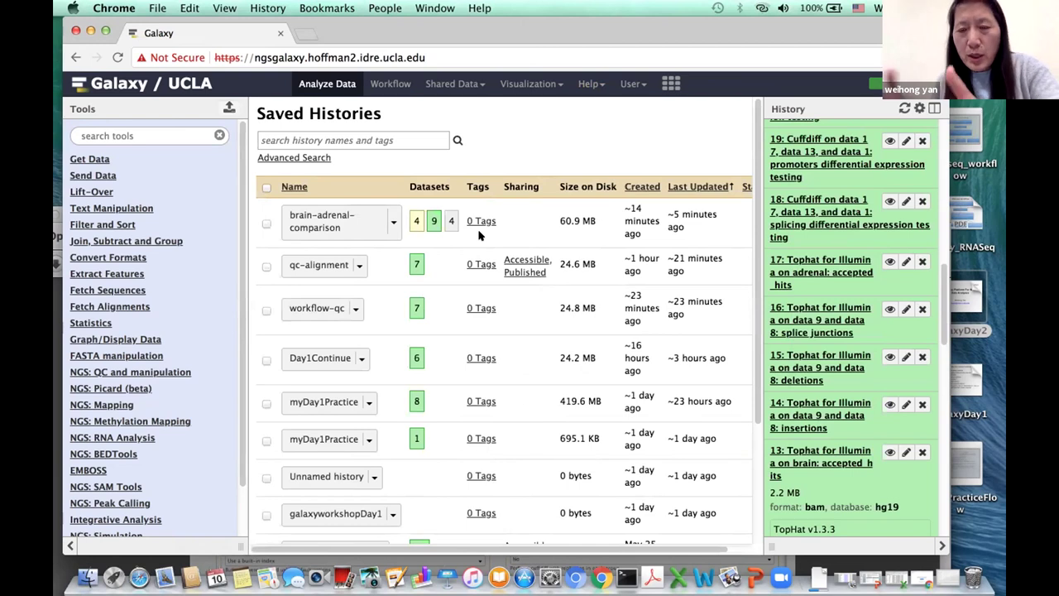
{"action": "left_click", "coordinate": [915, 108]}
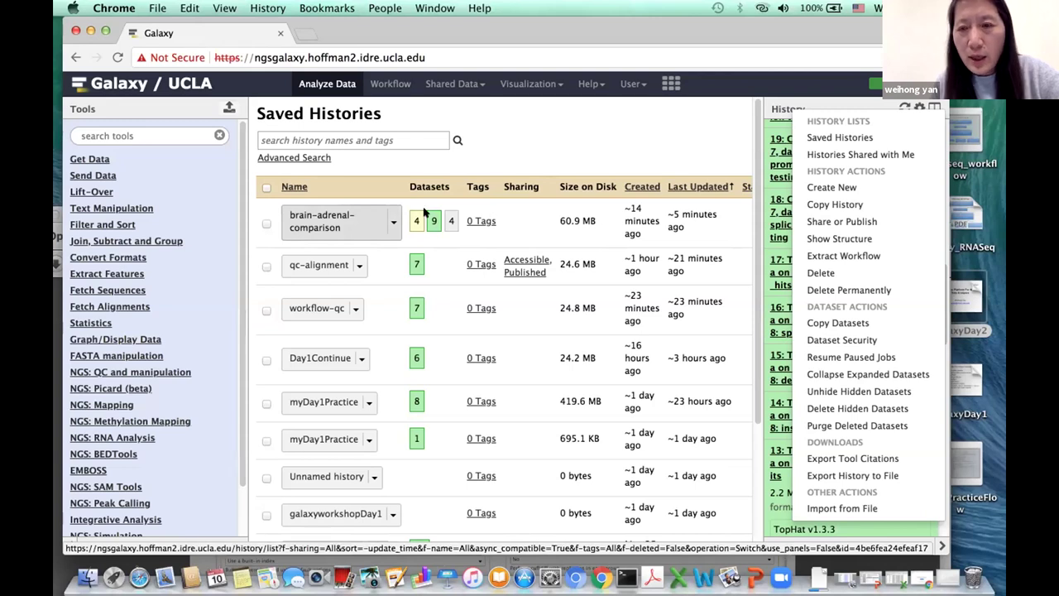
{"action": "left_click", "coordinate": [862, 138]}
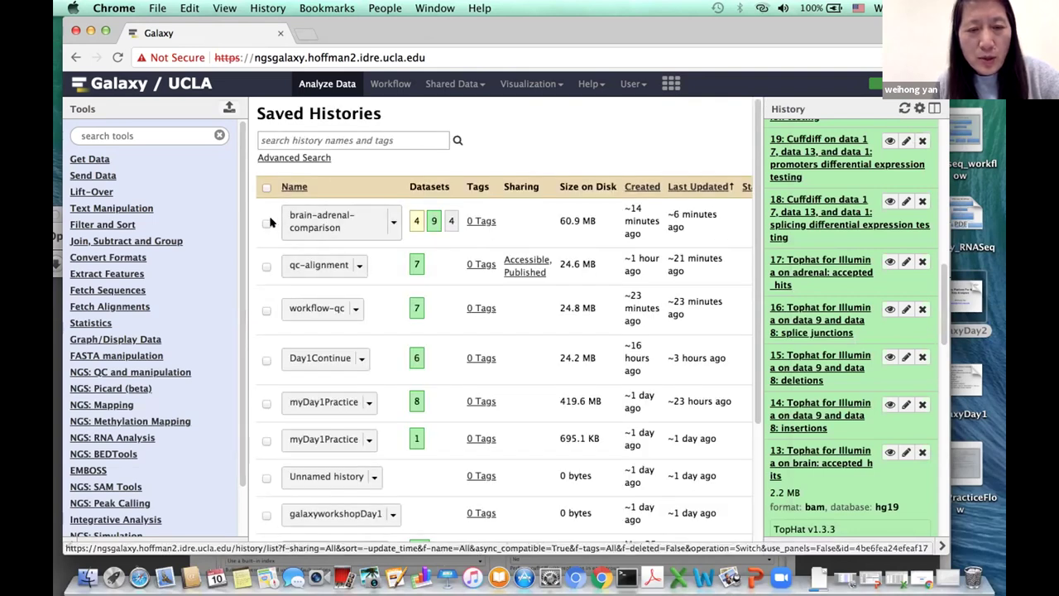
{"action": "left_click", "coordinate": [265, 223]}
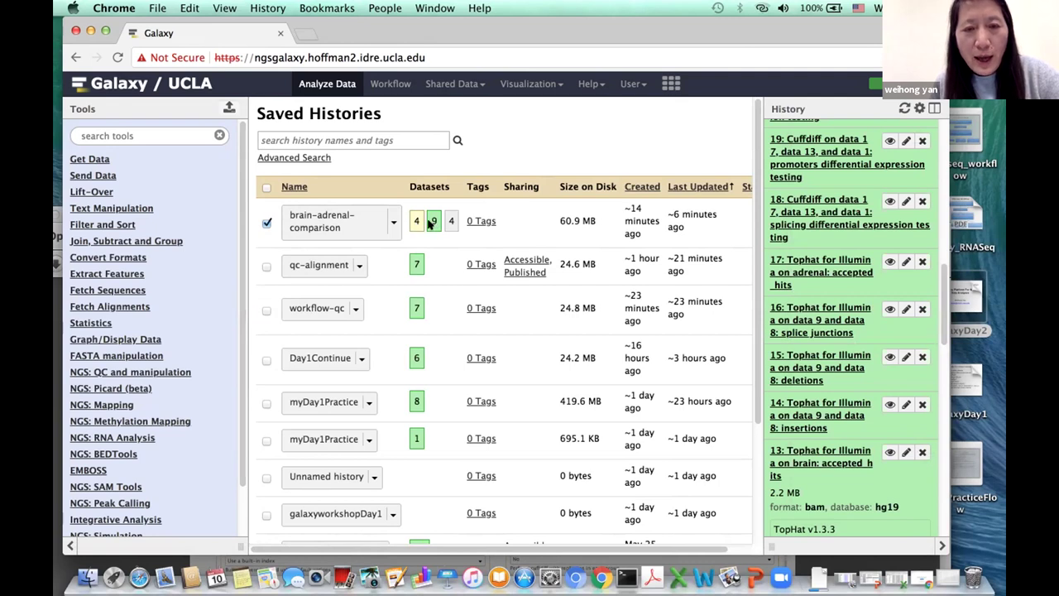
{"action": "left_click", "coordinate": [395, 224]}
{"action": "left_click", "coordinate": [391, 236]}
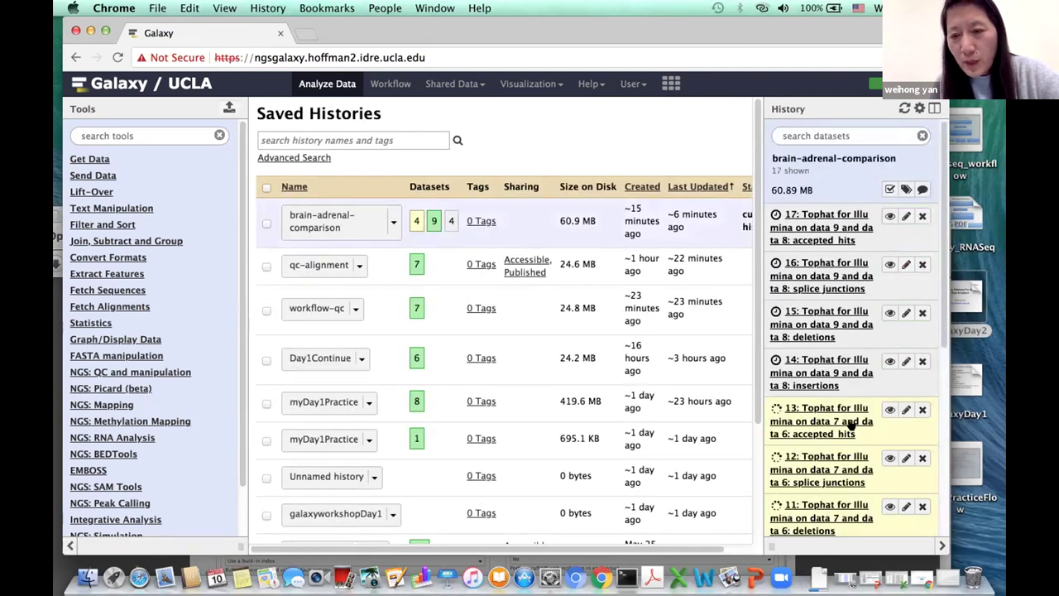
{"action": "scroll", "coordinate": [893, 389], "scroll_direction": "down", "scroll_amount": 2}
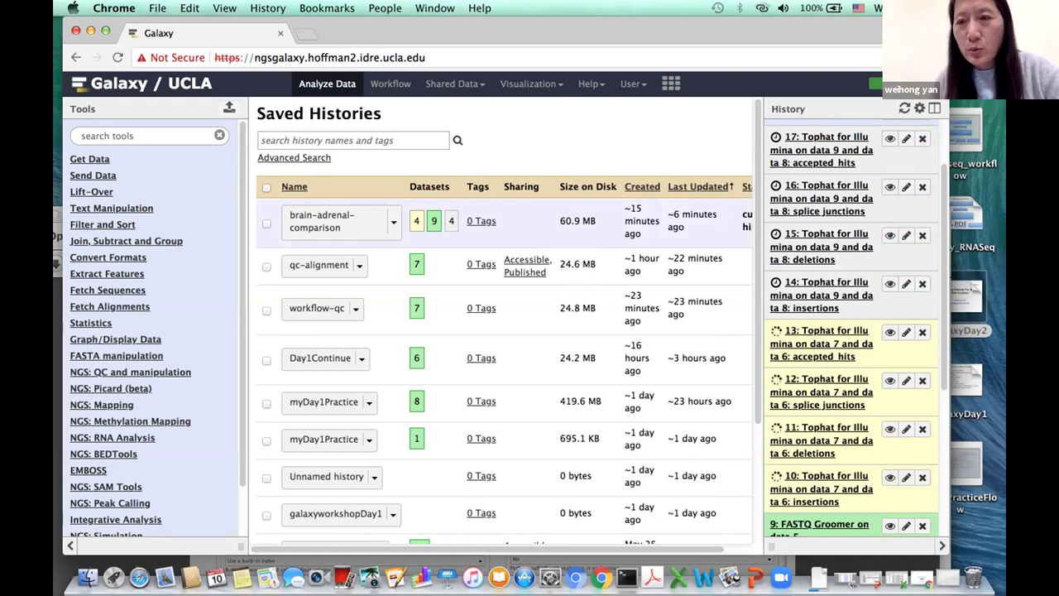
Look through the saved histories list for the RNASeqDiff history
{"action": "left_click", "coordinate": [919, 107]}
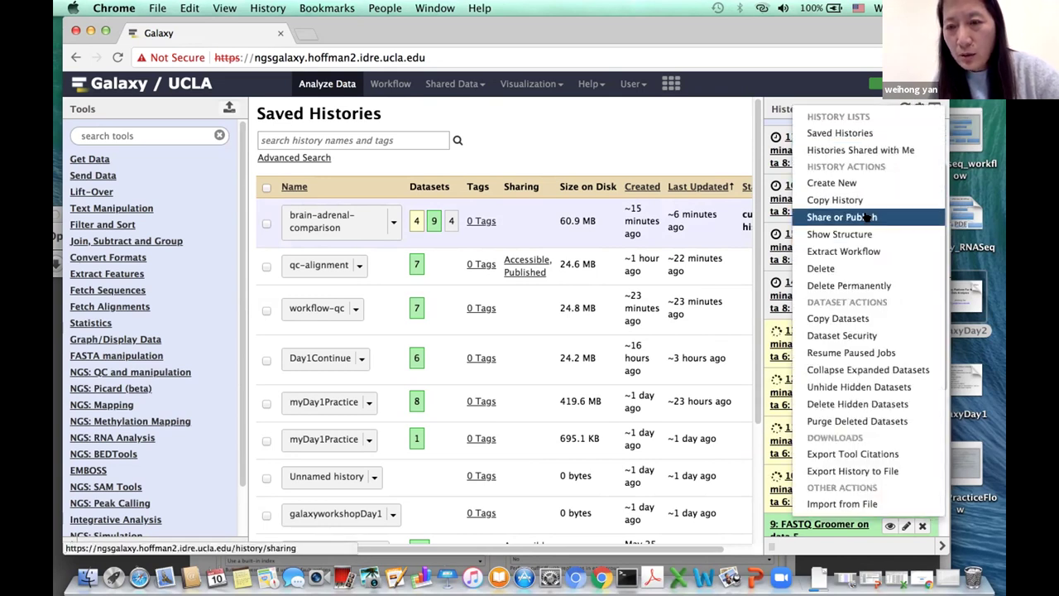
{"action": "left_click", "coordinate": [834, 132]}
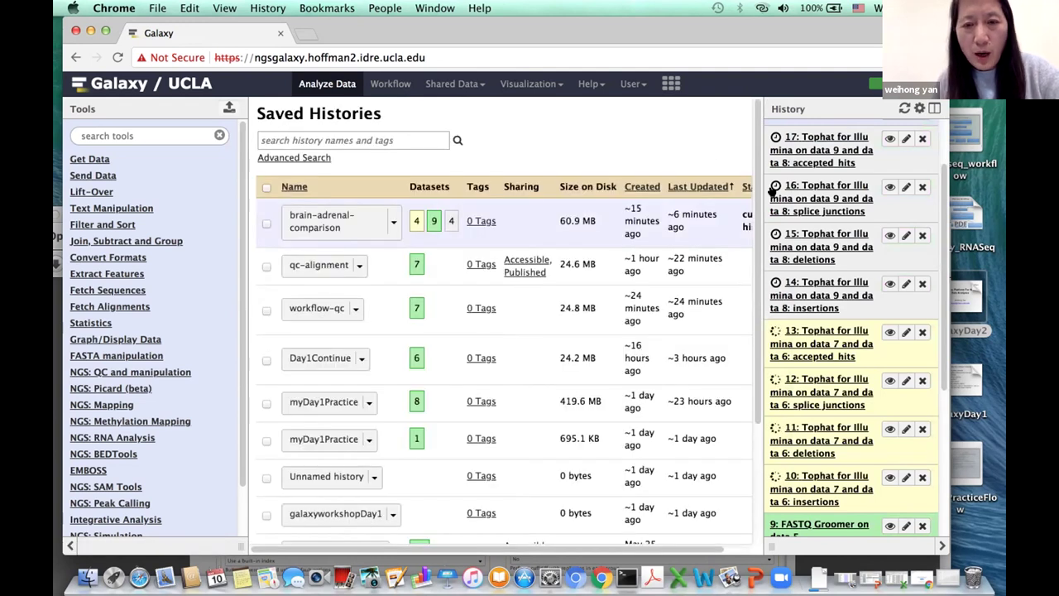
{"action": "scroll", "coordinate": [340, 157], "scroll_direction": "down", "scroll_amount": 1}
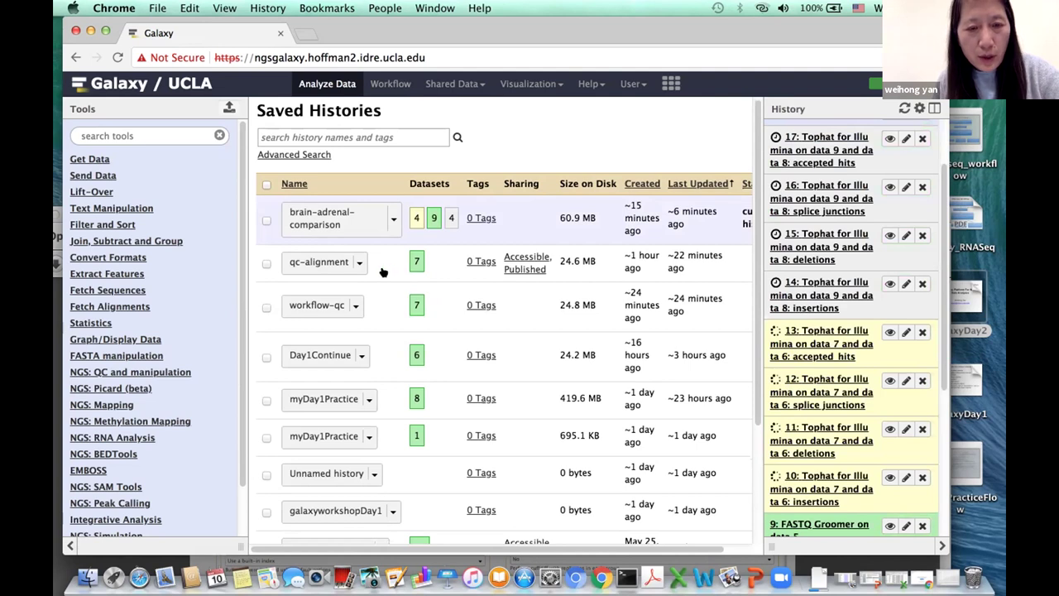
{"action": "scroll", "coordinate": [383, 273], "scroll_direction": "down", "scroll_amount": 2}
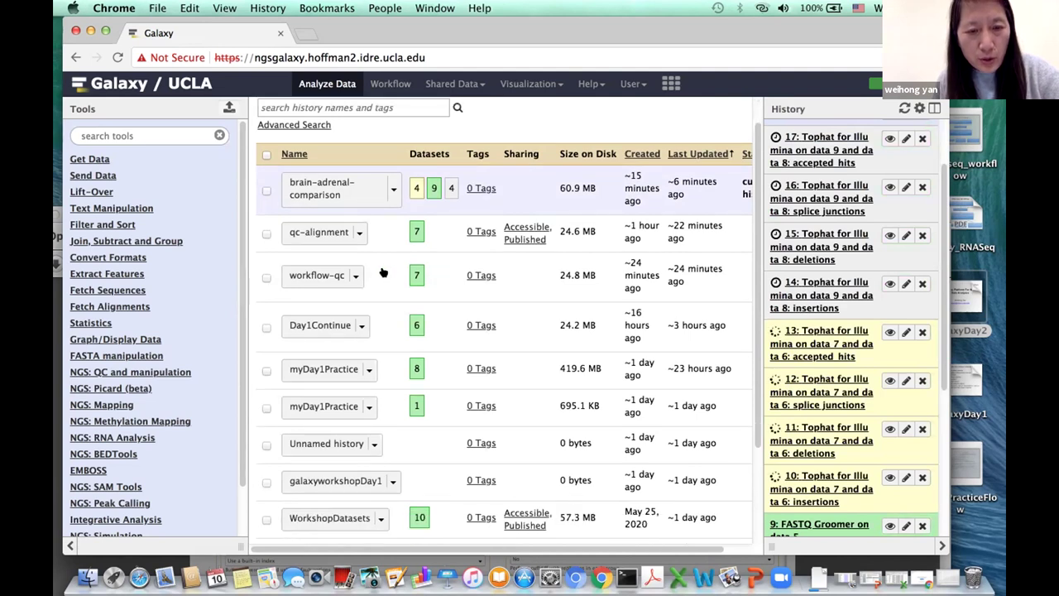
{"action": "scroll", "coordinate": [383, 272], "scroll_direction": "down", "scroll_amount": 5}
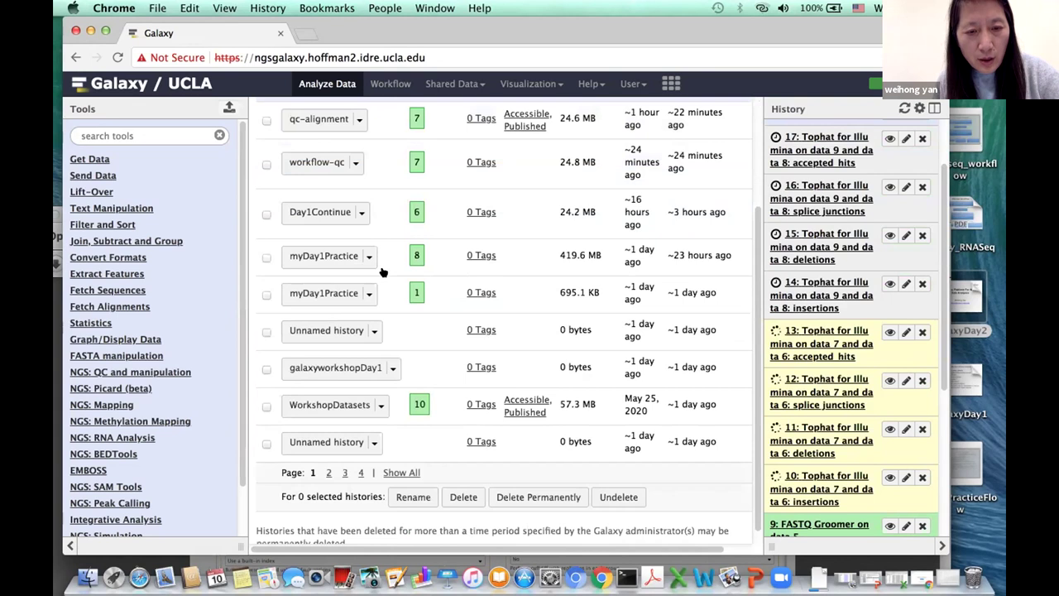
{"action": "scroll", "coordinate": [383, 272], "scroll_direction": "up", "scroll_amount": 6}
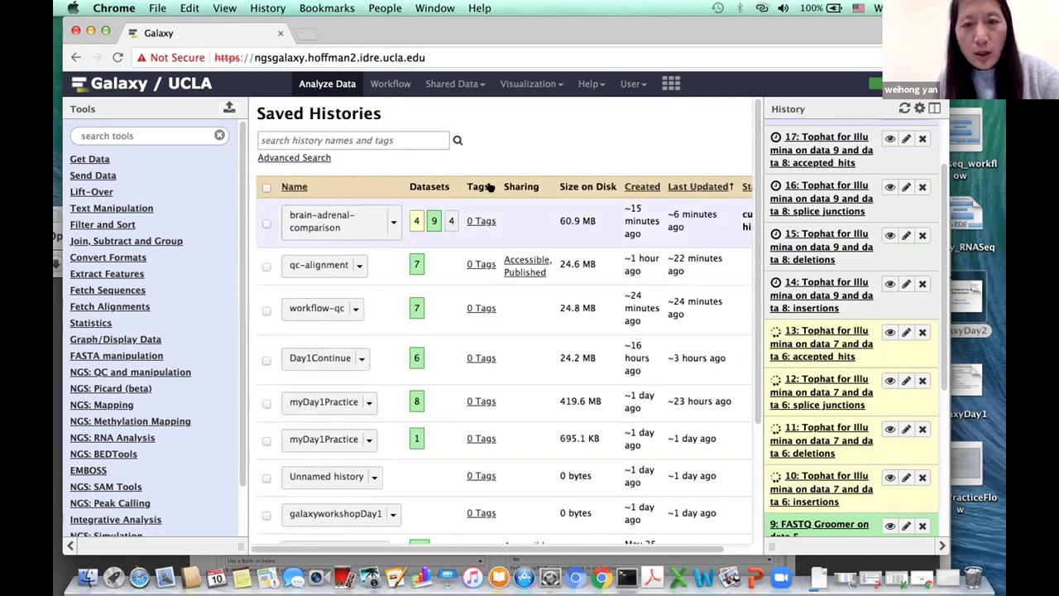
Open the published history RNASeqDiff and make it the current history
{"action": "left_click", "coordinate": [444, 82]}
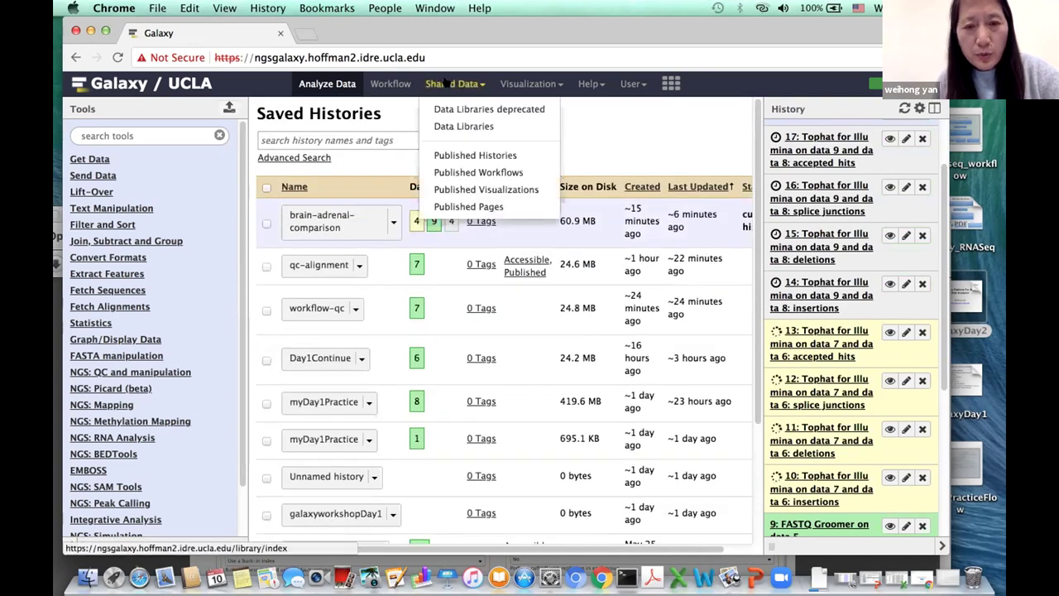
{"action": "left_click", "coordinate": [457, 156]}
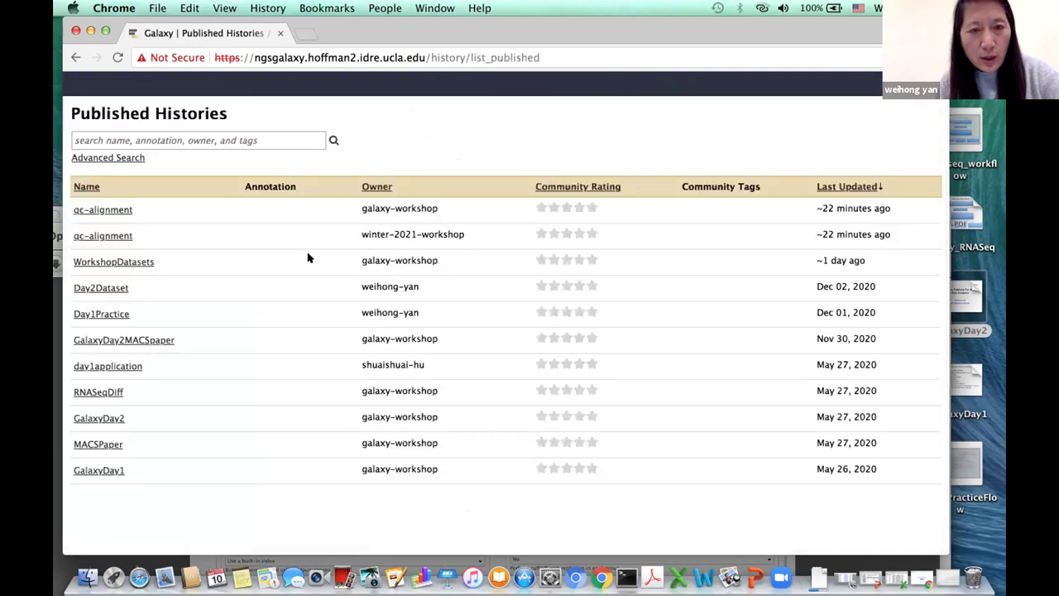
{"action": "left_click", "coordinate": [97, 390]}
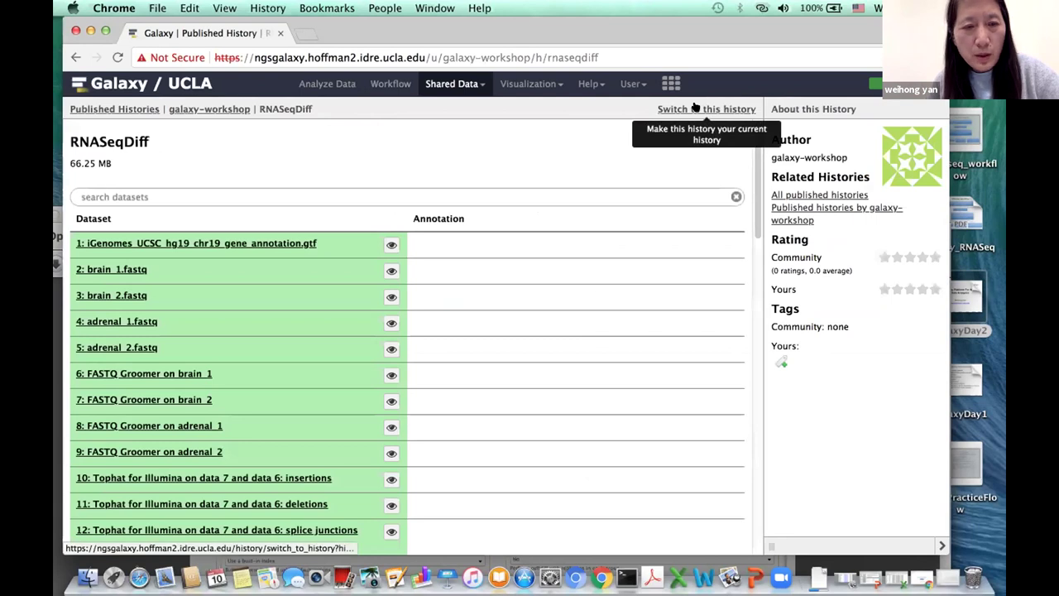
{"action": "left_click", "coordinate": [695, 108]}
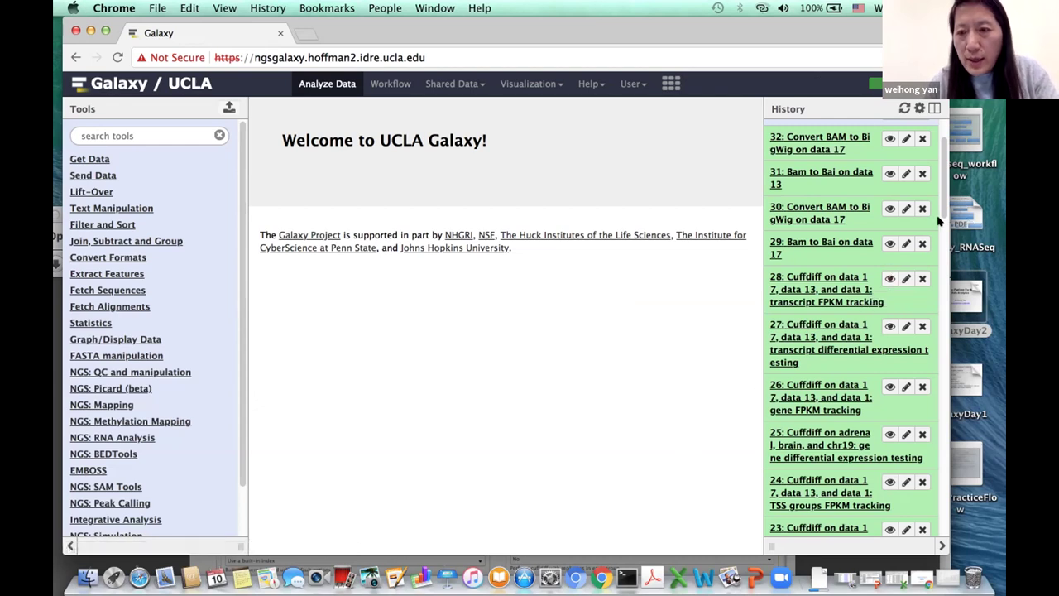
Expand the details of dataset 17, the Tophat accepted_hits on adrenal
{"action": "left_click_drag", "start_coordinate": [940, 213], "coordinate": [953, 345]}
{"action": "left_click_drag", "start_coordinate": [964, 247], "coordinate": [964, 176]}
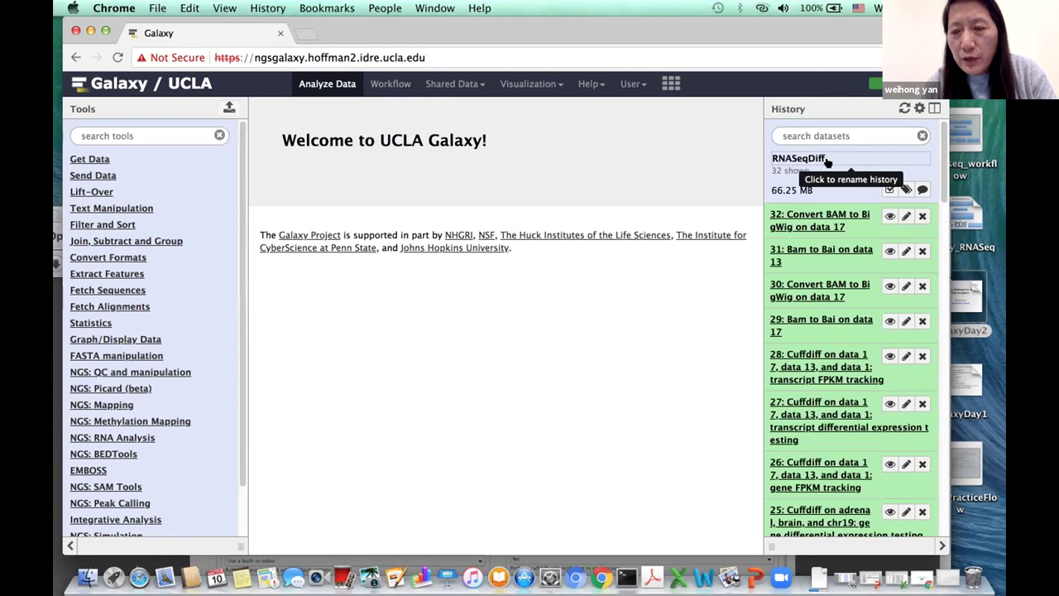
{"action": "scroll", "coordinate": [933, 223], "scroll_direction": "down", "scroll_amount": 1}
{"action": "scroll", "coordinate": [932, 223], "scroll_direction": "down", "scroll_amount": 10}
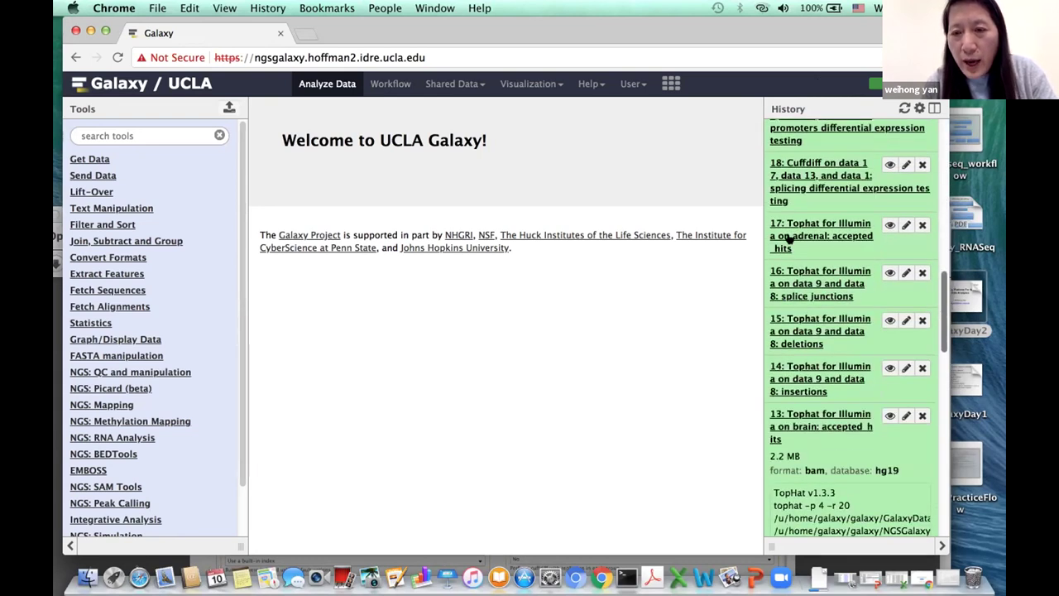
{"action": "left_click", "coordinate": [839, 236]}
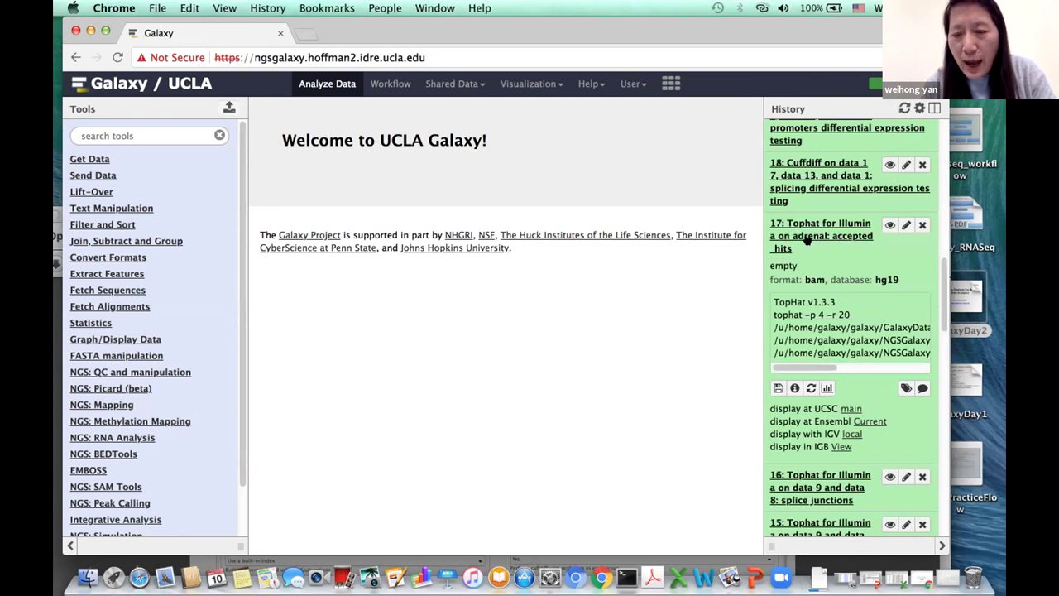
{"action": "scroll", "coordinate": [943, 312], "scroll_direction": "down", "scroll_amount": 4}
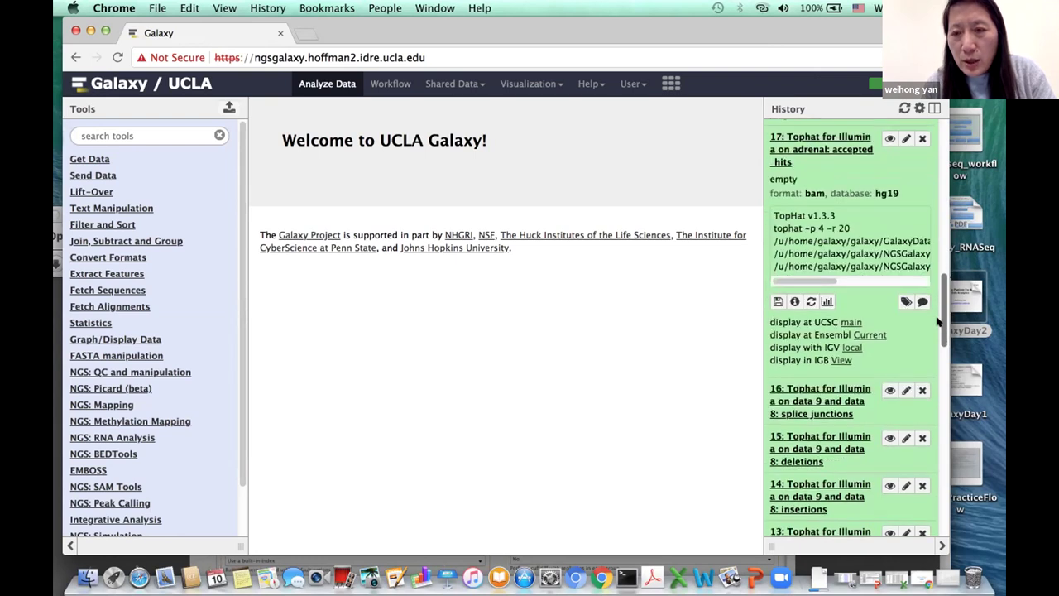
Download the adrenal accepted_hits BAM dataset and try to download its bam_index file
{"action": "left_click", "coordinate": [776, 301]}
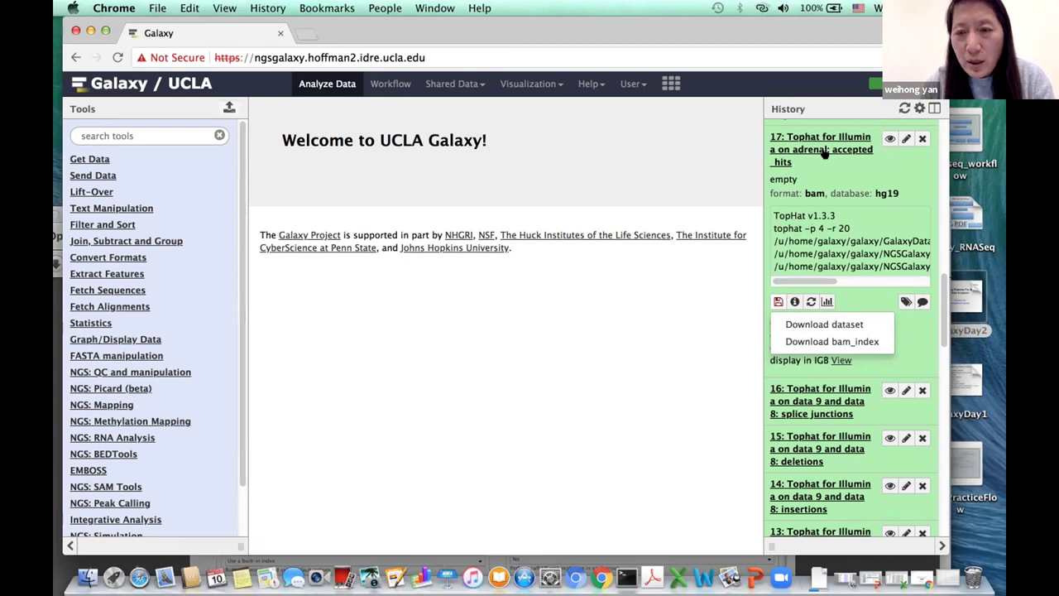
{"action": "left_click", "coordinate": [858, 323]}
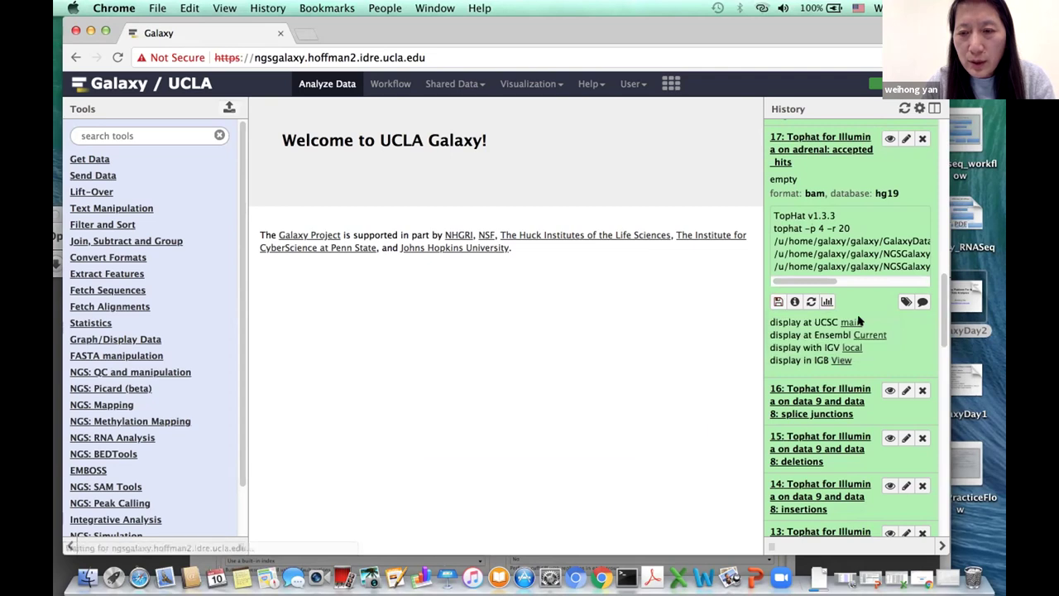
{"action": "left_click", "coordinate": [777, 301]}
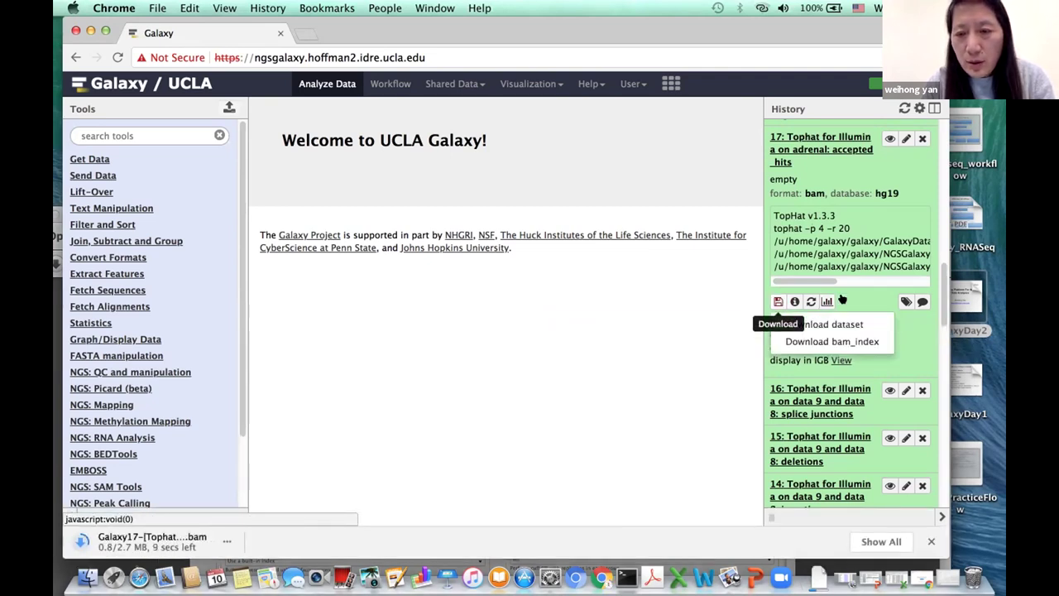
{"action": "left_click", "coordinate": [850, 342]}
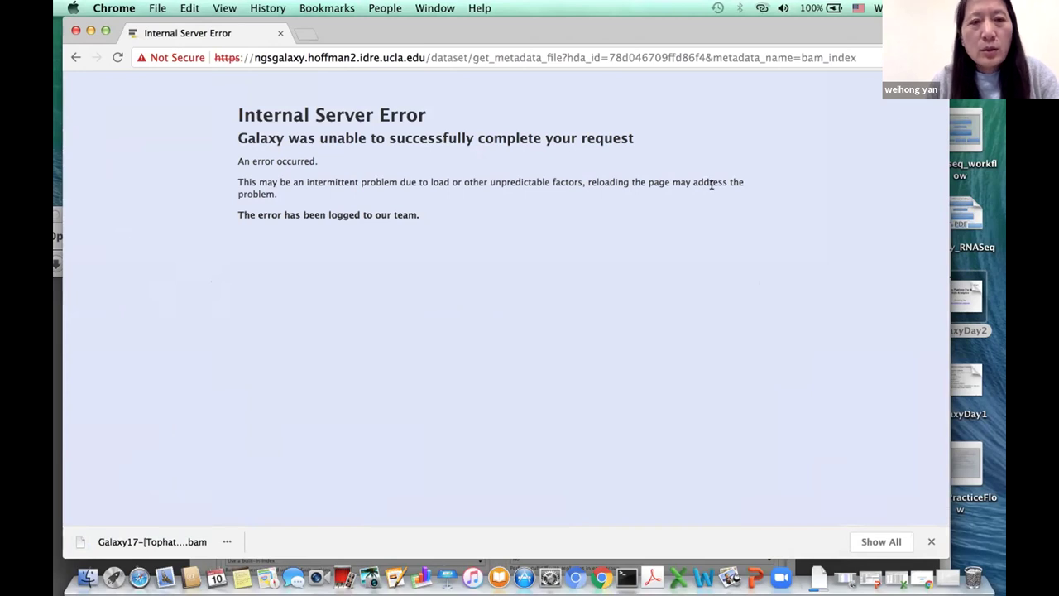
Reload the failed bam_index request and return to the RNASeqDiff history page
{"action": "left_click", "coordinate": [354, 51]}
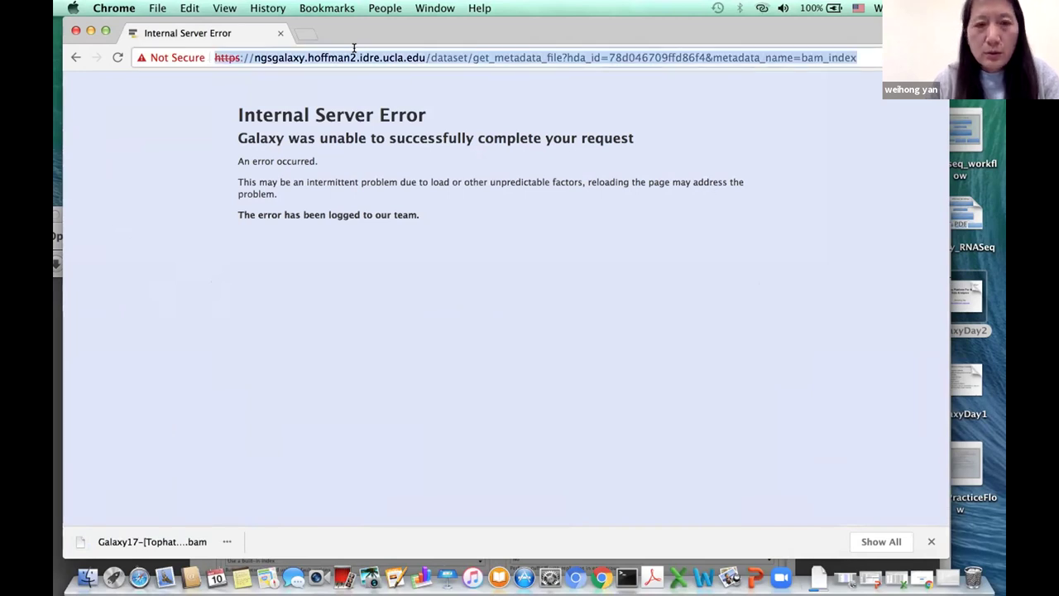
{"action": "key", "text": "Return"}
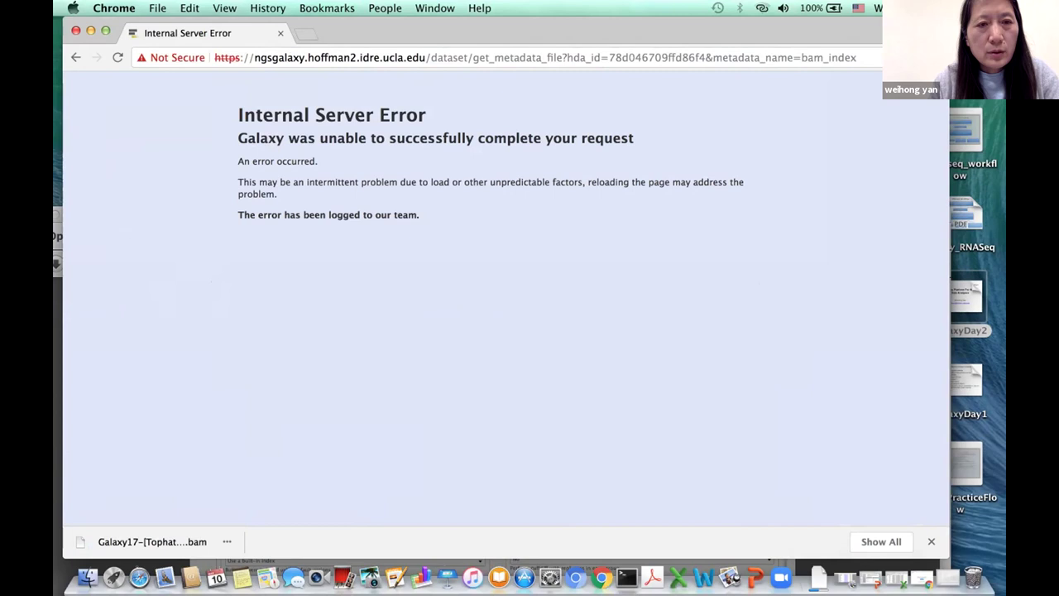
{"action": "right_click", "coordinate": [72, 56]}
{"action": "left_click", "coordinate": [72, 57]}
{"action": "left_click", "coordinate": [72, 57]}
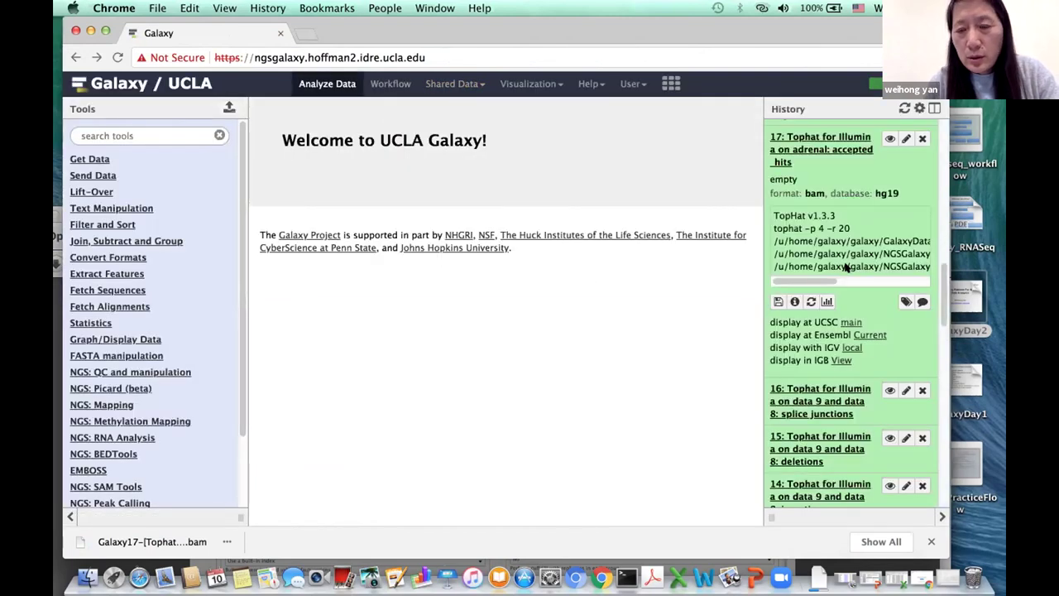
Try again to download the bam_index file of dataset 17, the adrenal accepted_hits
{"action": "left_click", "coordinate": [778, 303]}
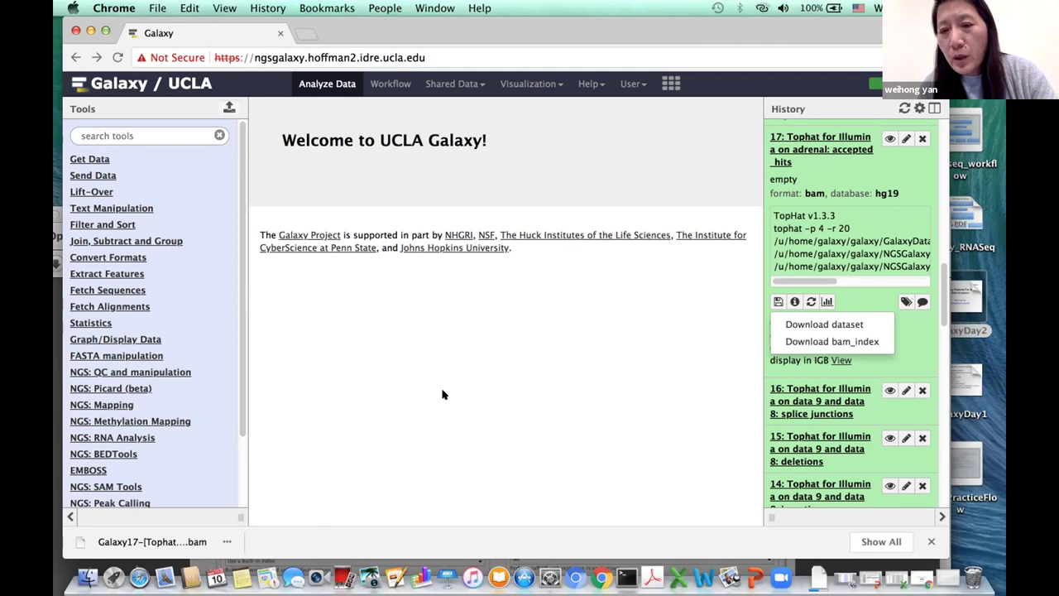
{"action": "left_click", "coordinate": [843, 346]}
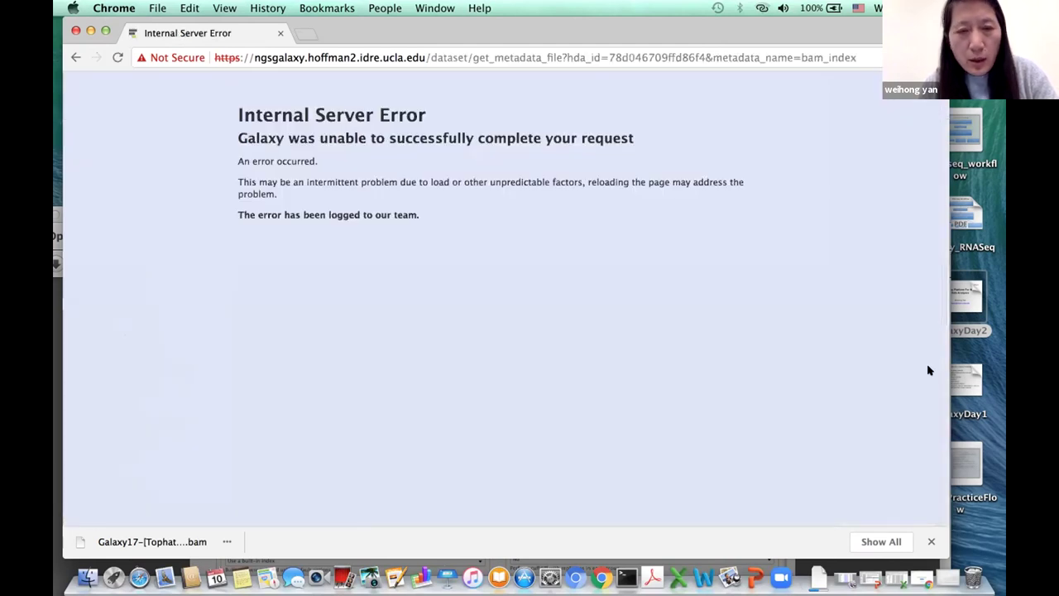
{"action": "scroll", "coordinate": [938, 323], "scroll_direction": "left", "scroll_amount": 5}
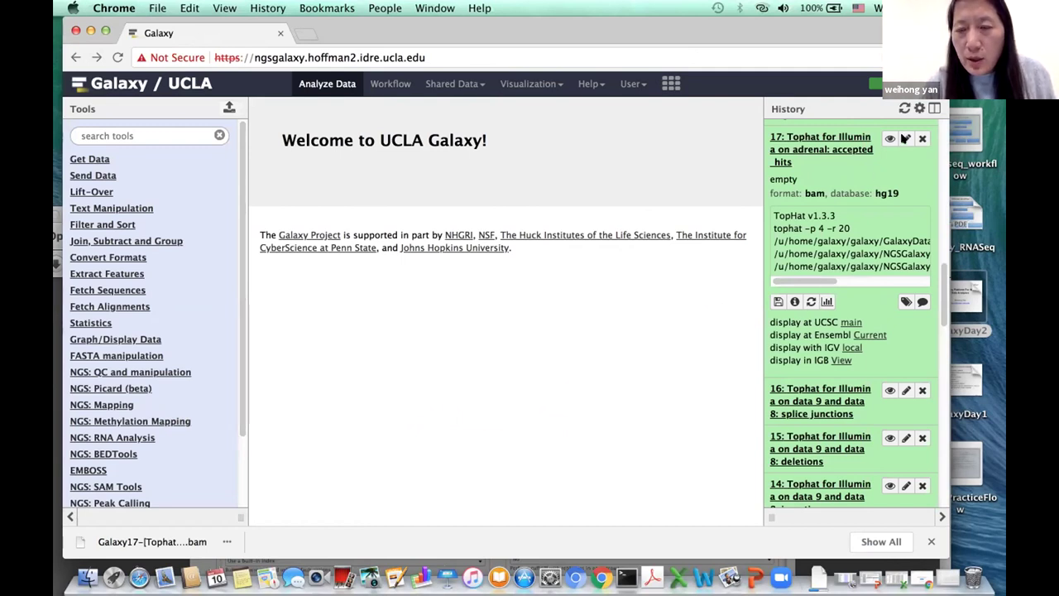
Convert dataset 17, the adrenal accepted_hits, with Bam to Bai and download the resulting index dataset
{"action": "left_click", "coordinate": [902, 139]}
{"action": "left_click", "coordinate": [902, 139]}
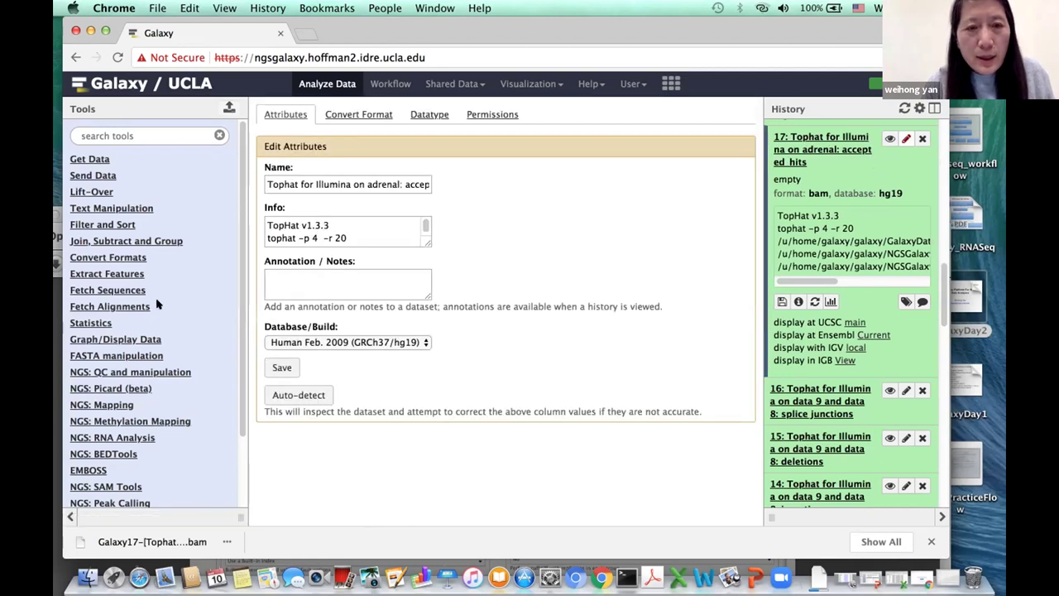
{"action": "left_click", "coordinate": [369, 115]}
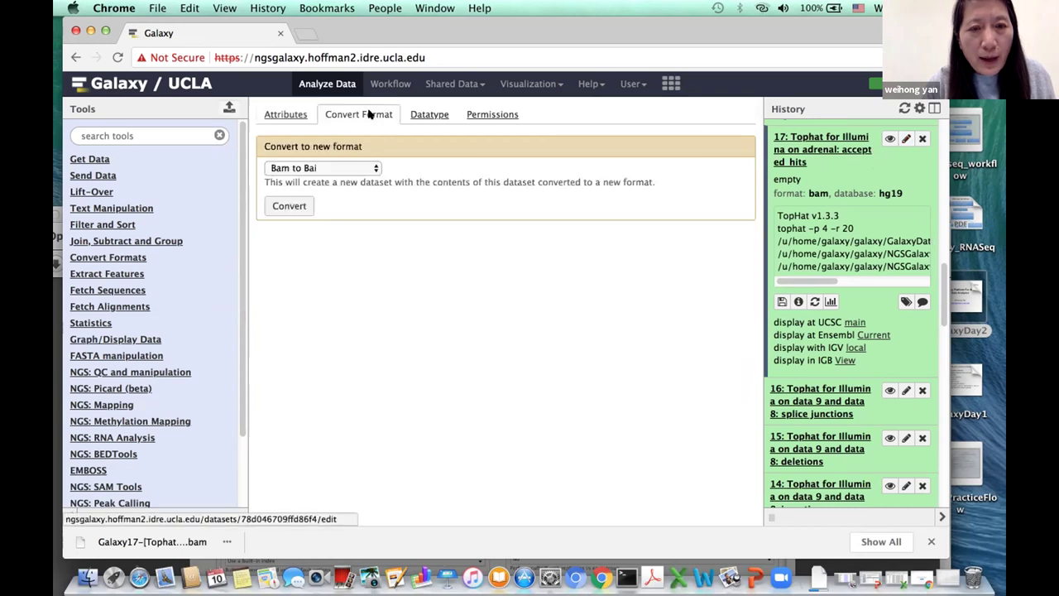
{"action": "left_click", "coordinate": [290, 206]}
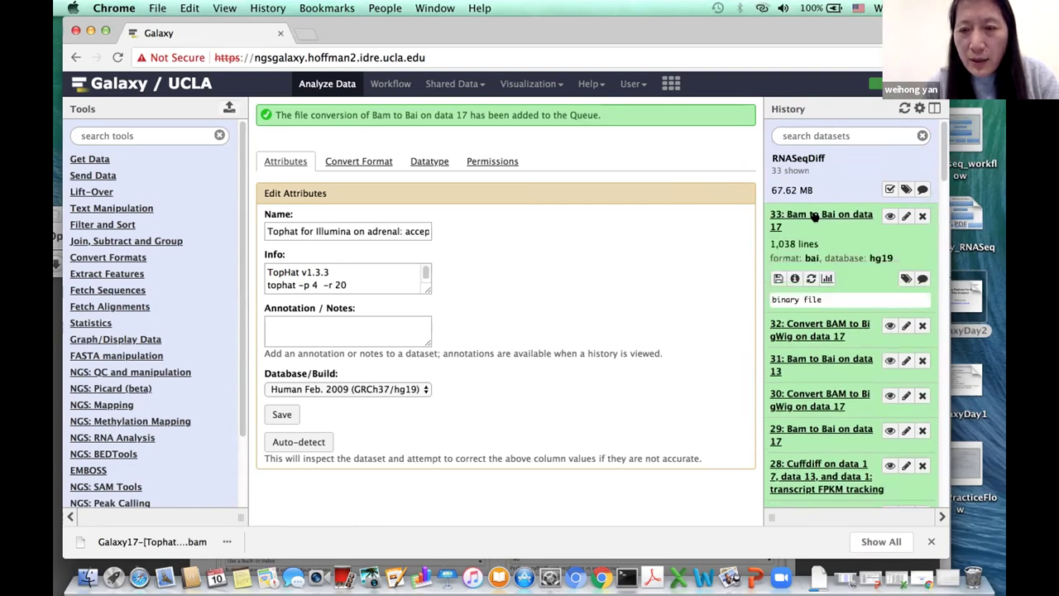
{"action": "left_click", "coordinate": [776, 276]}
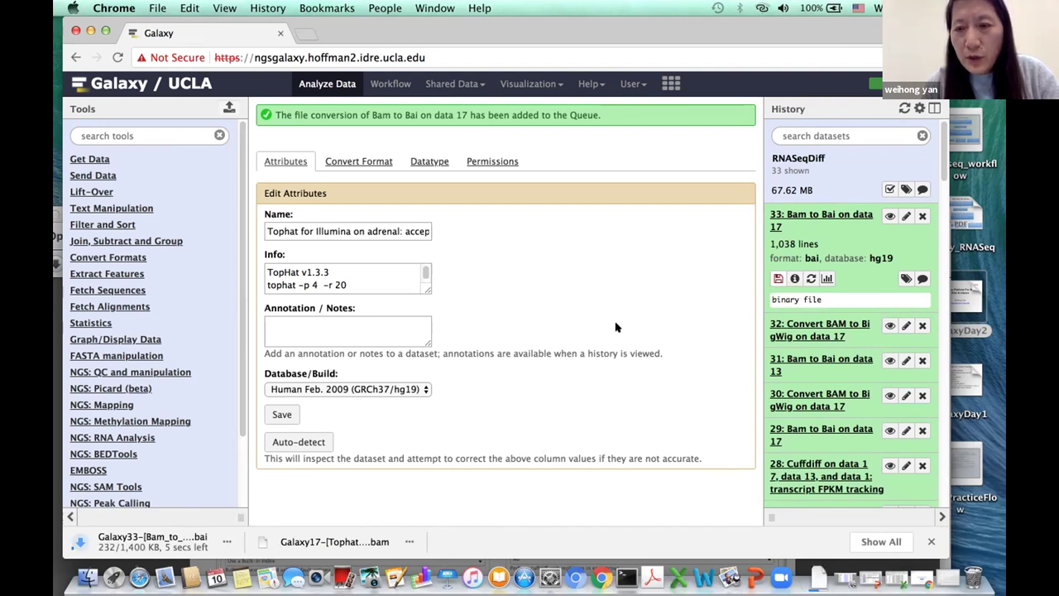
Download the BAM dataset of dataset 13, the Tophat accepted_hits on brain
{"action": "scroll", "coordinate": [898, 358], "scroll_direction": "down", "scroll_amount": 5}
{"action": "scroll", "coordinate": [899, 357], "scroll_direction": "down", "scroll_amount": 5}
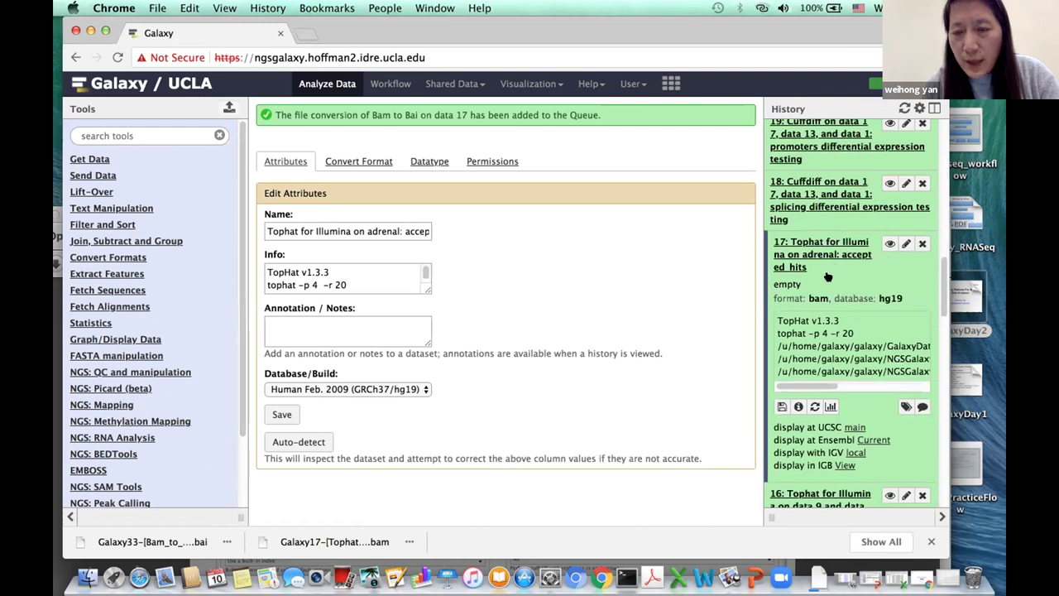
{"action": "scroll", "coordinate": [830, 275], "scroll_direction": "down", "scroll_amount": 3}
{"action": "scroll", "coordinate": [830, 275], "scroll_direction": "down", "scroll_amount": 3}
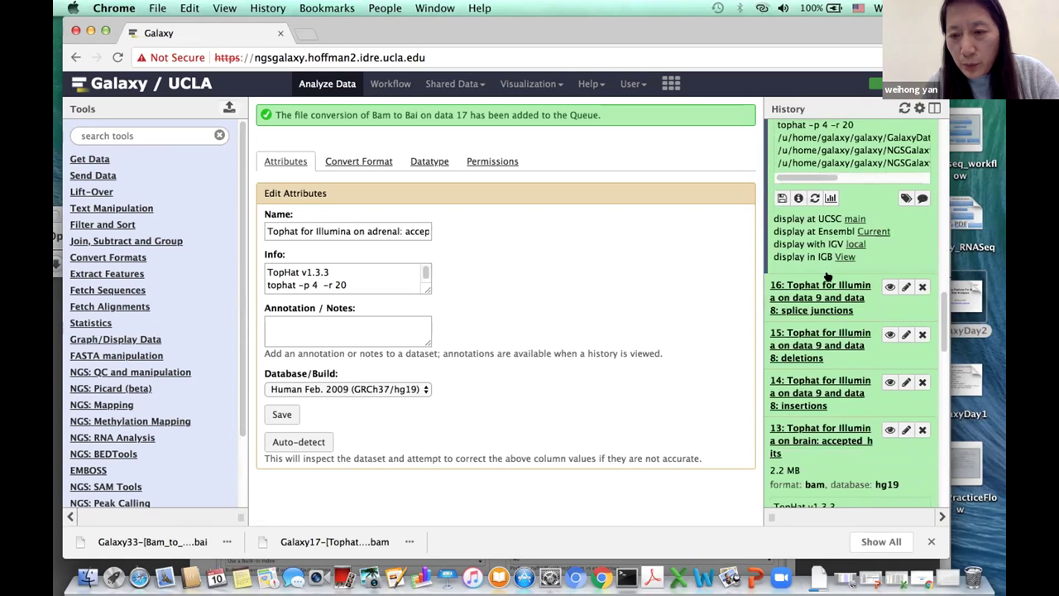
{"action": "scroll", "coordinate": [827, 275], "scroll_direction": "down", "scroll_amount": 3}
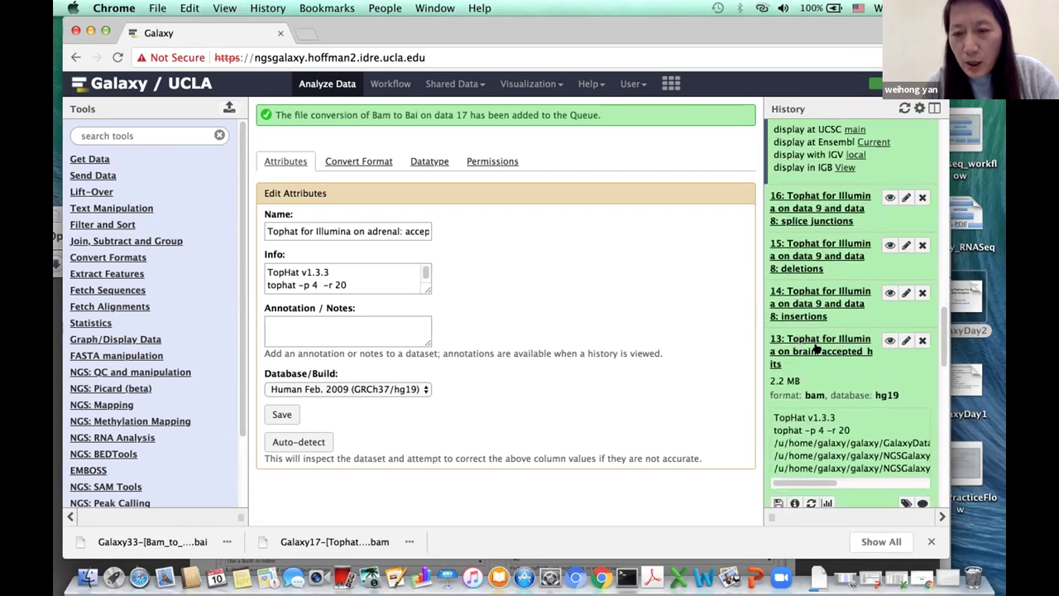
{"action": "scroll", "coordinate": [821, 346], "scroll_direction": "down", "scroll_amount": 2}
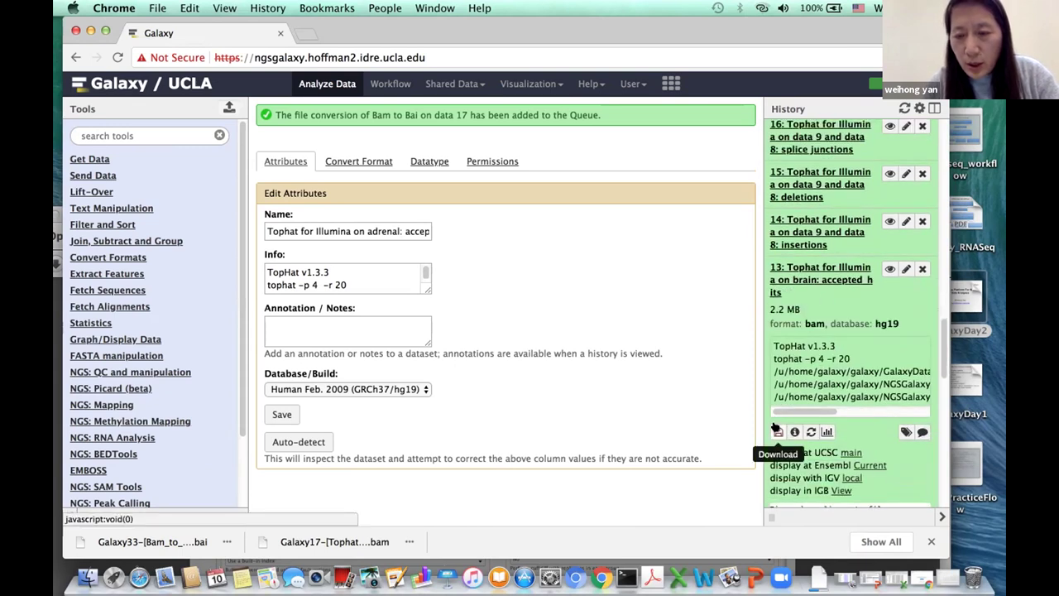
{"action": "left_click", "coordinate": [777, 430]}
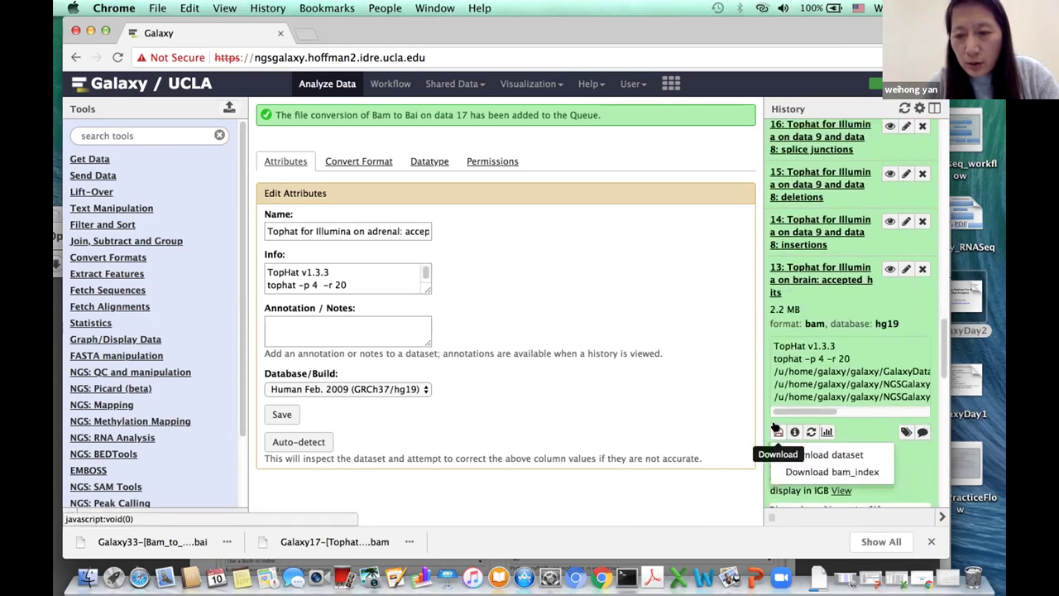
{"action": "left_click", "coordinate": [848, 455]}
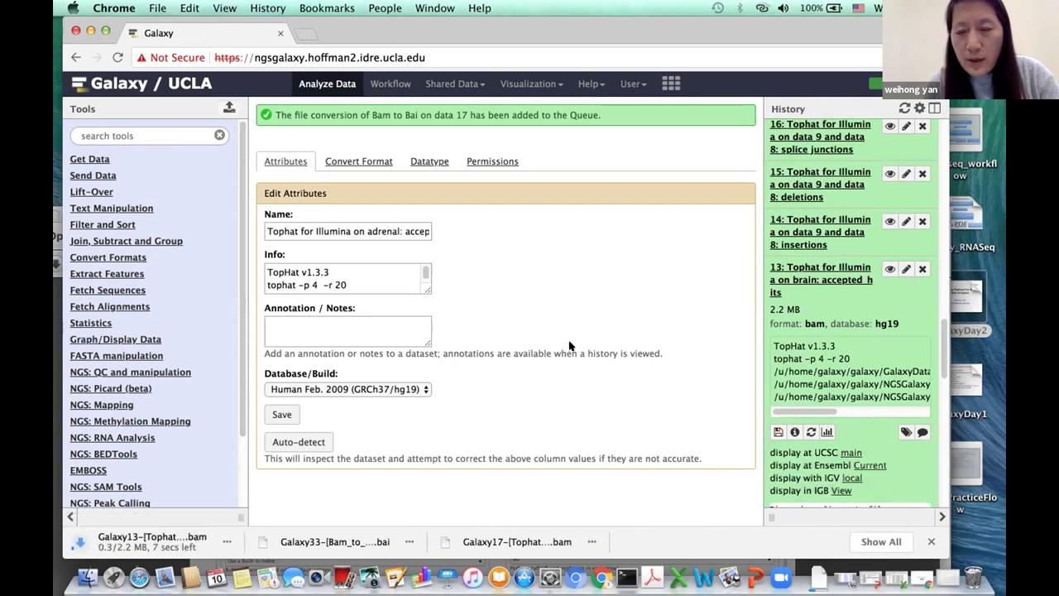
{"action": "scroll", "coordinate": [864, 288], "scroll_direction": "up", "scroll_amount": 5}
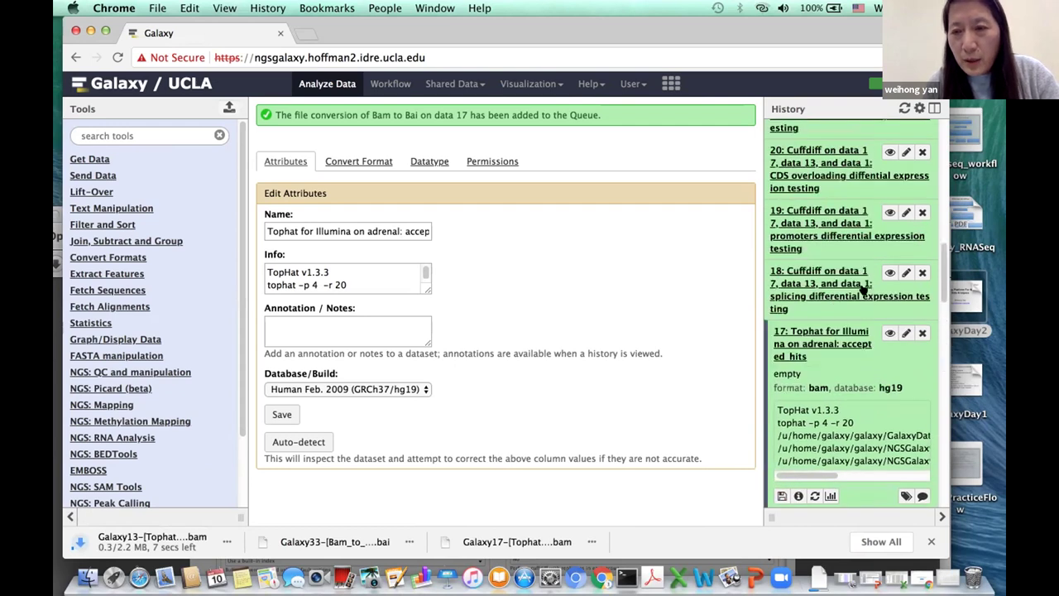
{"action": "scroll", "coordinate": [865, 288], "scroll_direction": "up", "scroll_amount": 10}
{"action": "scroll", "coordinate": [867, 298], "scroll_direction": "down", "scroll_amount": 10}
{"action": "scroll", "coordinate": [869, 303], "scroll_direction": "down", "scroll_amount": 10}
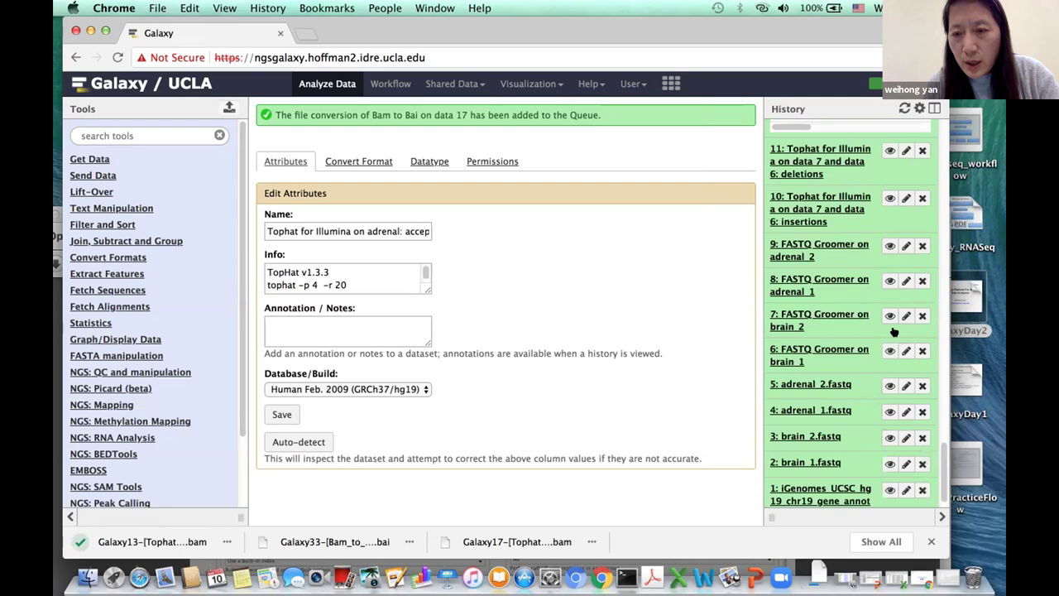
{"action": "scroll", "coordinate": [899, 303], "scroll_direction": "up", "scroll_amount": 1}
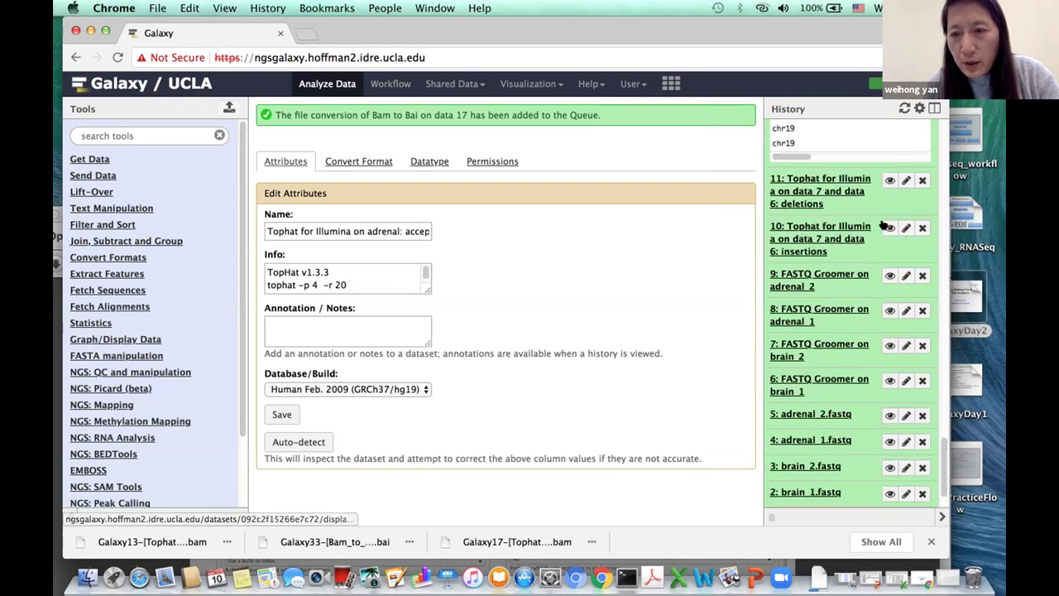
{"action": "scroll", "coordinate": [877, 318], "scroll_direction": "up", "scroll_amount": 1}
{"action": "scroll", "coordinate": [877, 318], "scroll_direction": "up", "scroll_amount": 6}
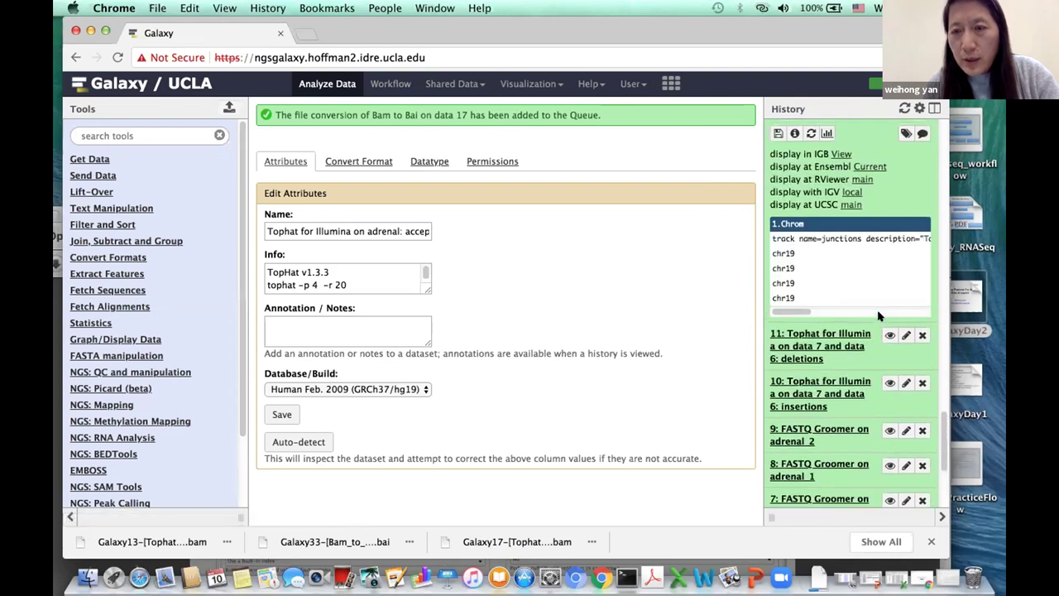
{"action": "scroll", "coordinate": [879, 315], "scroll_direction": "up", "scroll_amount": 4}
{"action": "scroll", "coordinate": [879, 315], "scroll_direction": "up", "scroll_amount": 4}
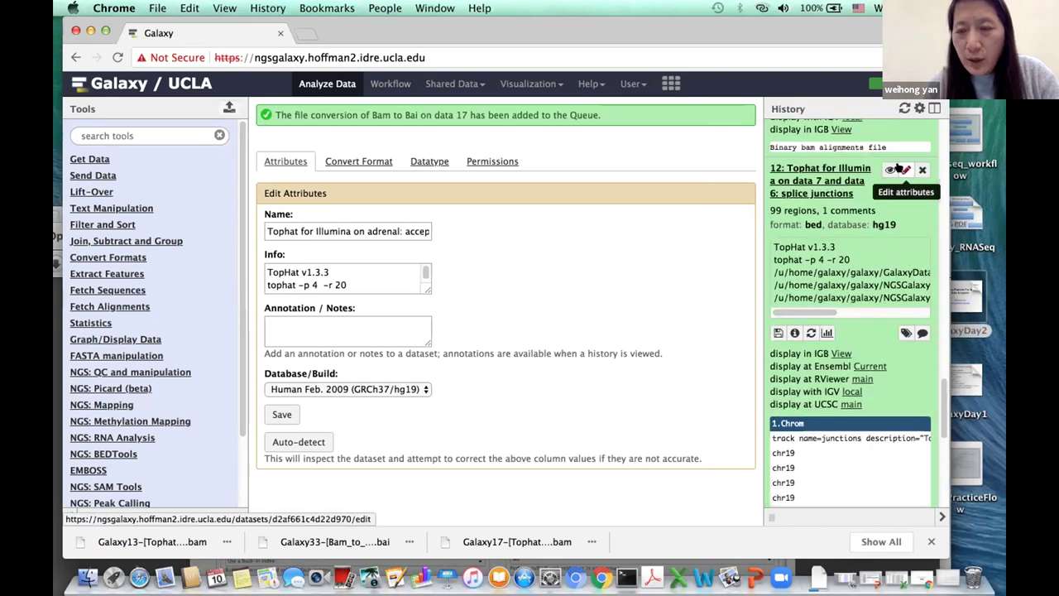
{"action": "left_click", "coordinate": [903, 170]}
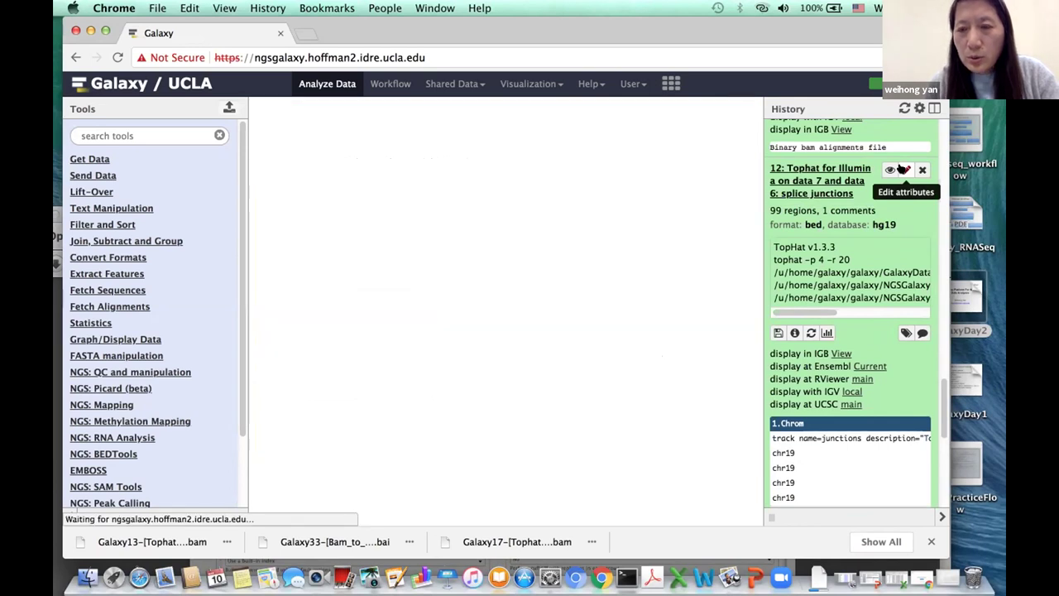
{"action": "left_click", "coordinate": [356, 115]}
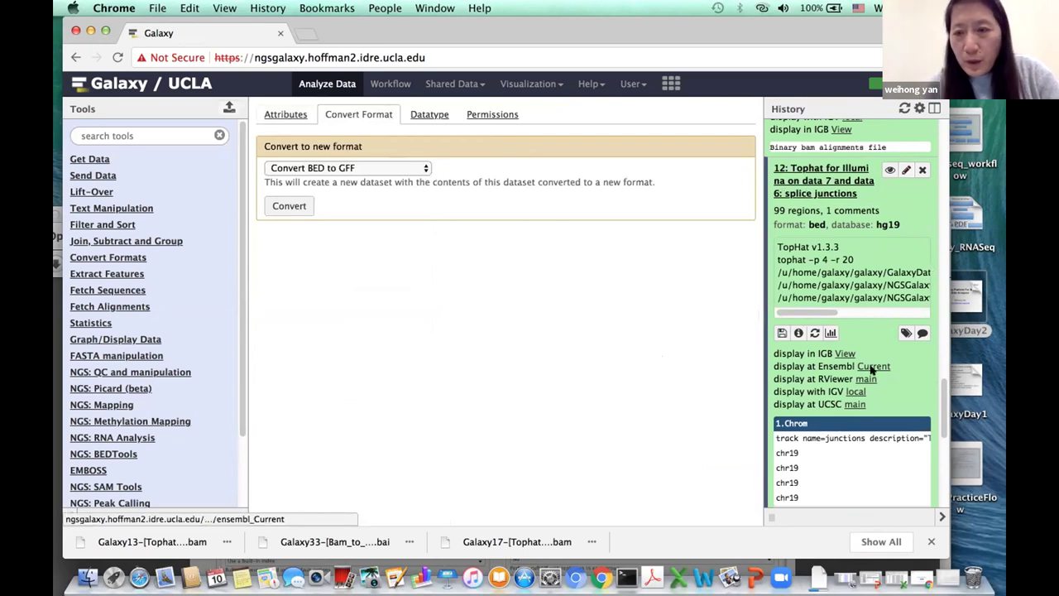
Convert dataset 13, the brain accepted_hits, to a new dataset with Bam to Bai
{"action": "left_click_drag", "start_coordinate": [943, 396], "coordinate": [946, 354]}
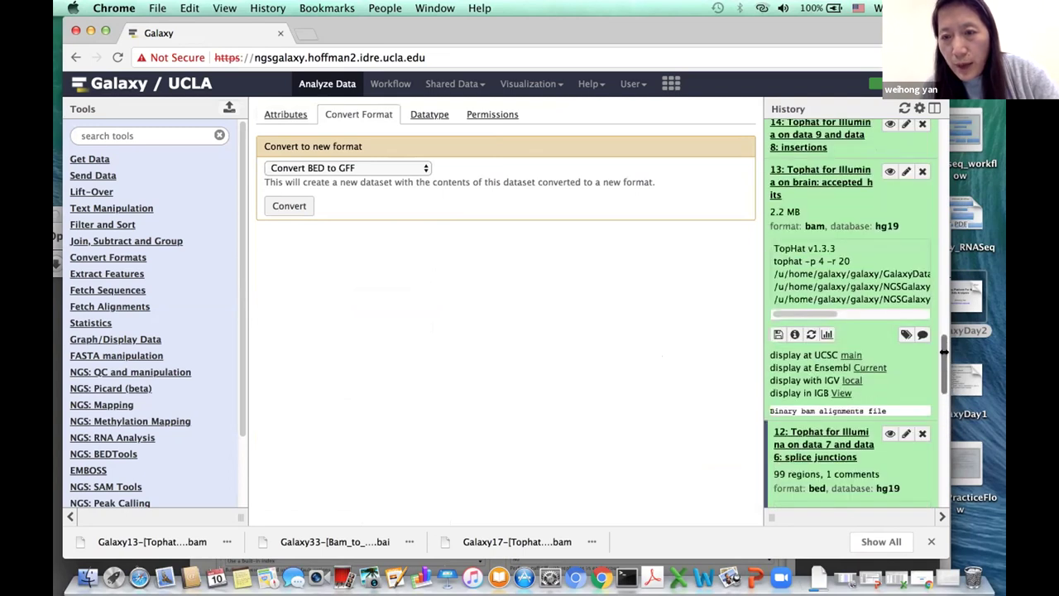
{"action": "left_click", "coordinate": [901, 169]}
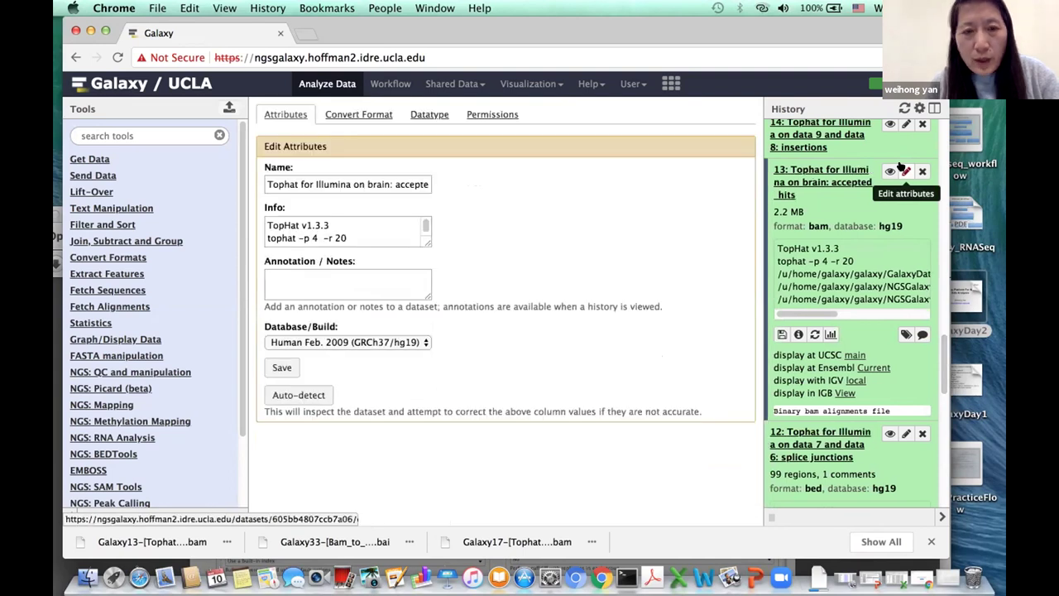
{"action": "left_click", "coordinate": [348, 115]}
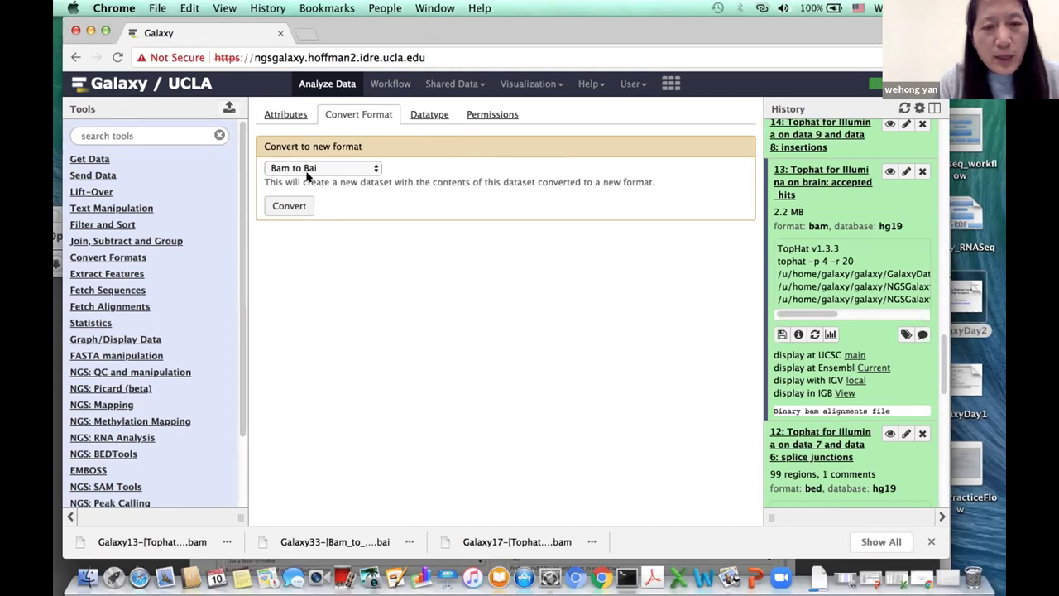
{"action": "left_click", "coordinate": [284, 208]}
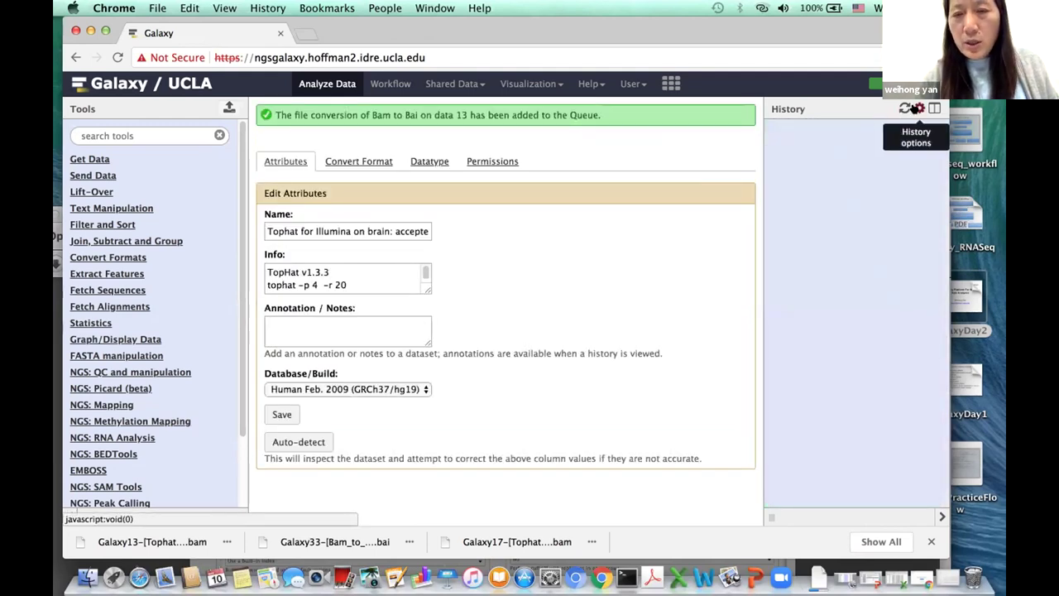
Expand the new Bam to Bai on data 13 dataset in the history and download its index file
{"action": "scroll", "coordinate": [842, 191], "scroll_direction": "up", "scroll_amount": 10}
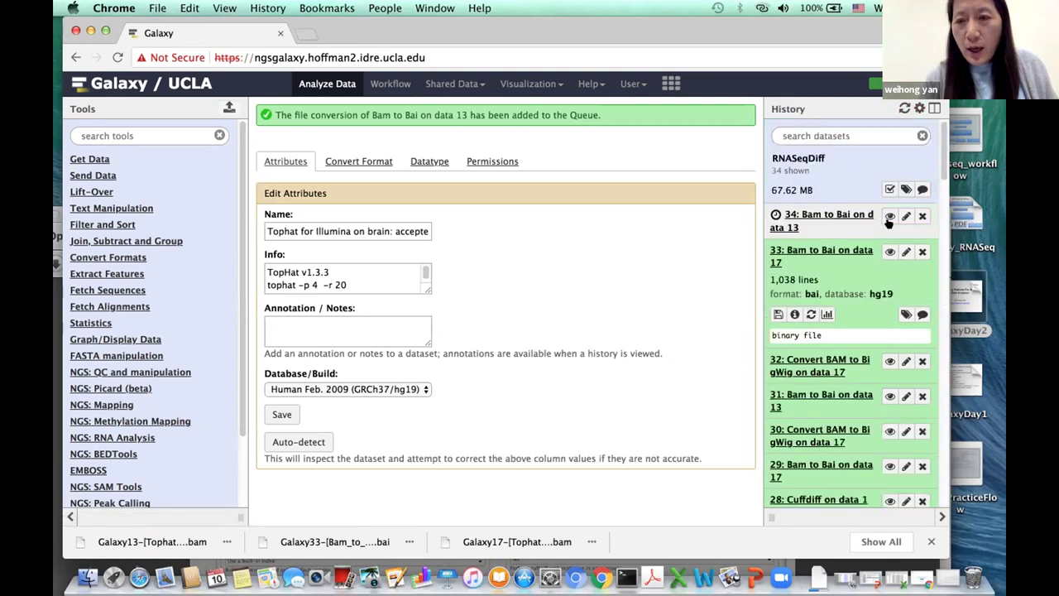
{"action": "left_click", "coordinate": [815, 214]}
{"action": "left_click", "coordinate": [777, 279]}
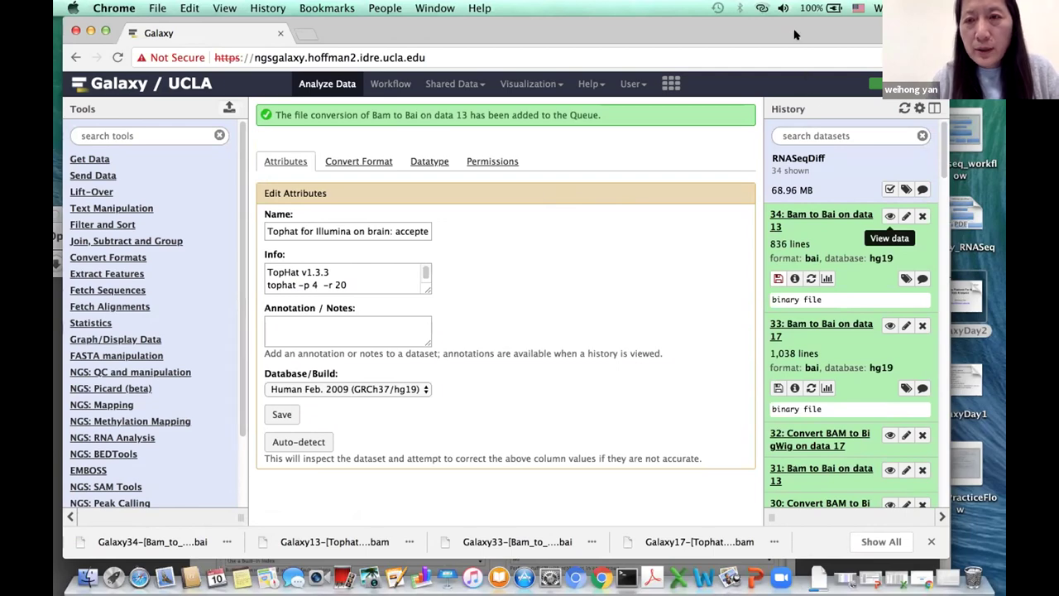
Move the browser window aside, switch to the minimized Terminal window with the galaxy ssh session, and bring it fully into view
{"action": "left_click_drag", "start_coordinate": [796, 33], "coordinate": [742, 270]}
{"action": "left_click_drag", "start_coordinate": [739, 346], "coordinate": [522, 99]}
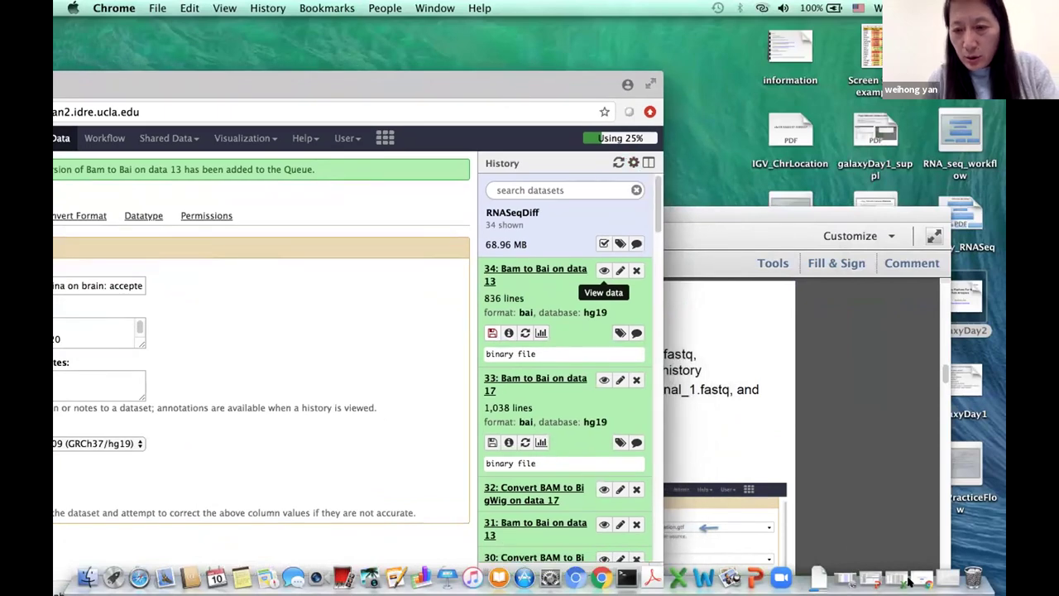
{"action": "left_click", "coordinate": [947, 577]}
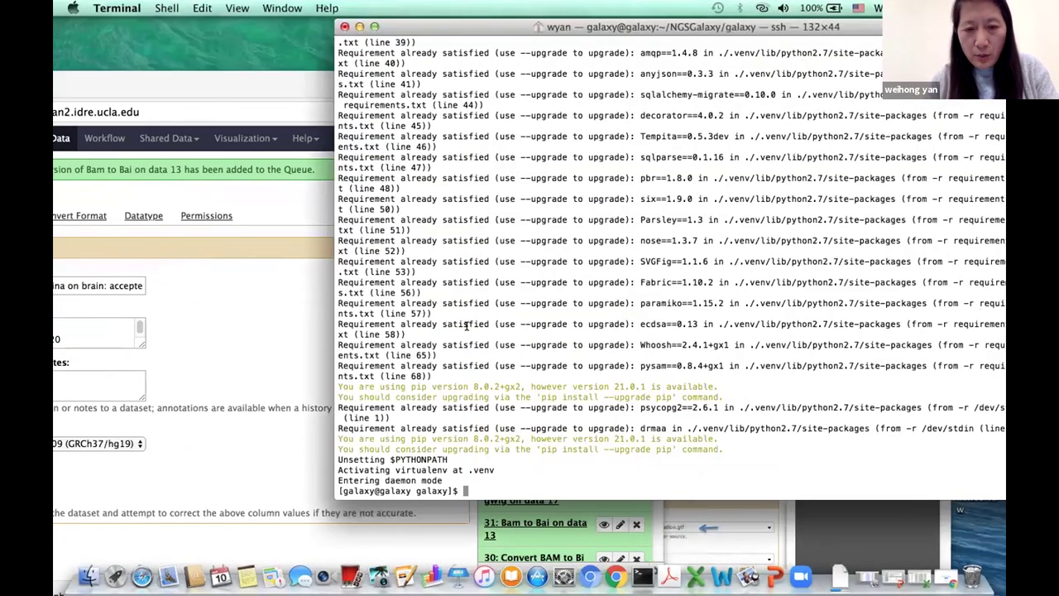
{"action": "left_click_drag", "start_coordinate": [868, 34], "coordinate": [661, 53]}
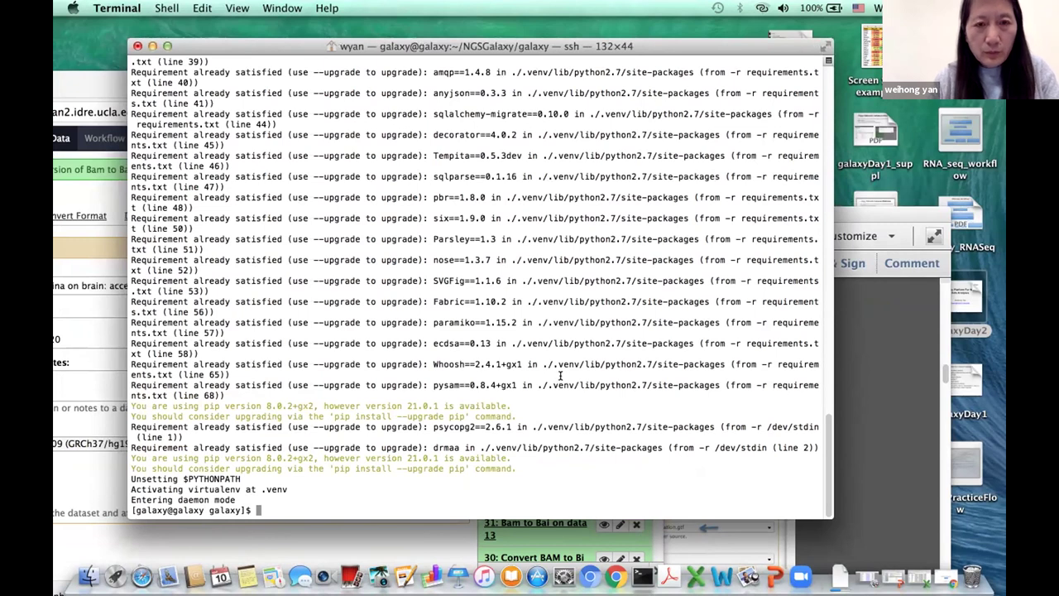
{"action": "left_click_drag", "start_coordinate": [258, 48], "coordinate": [192, 48]}
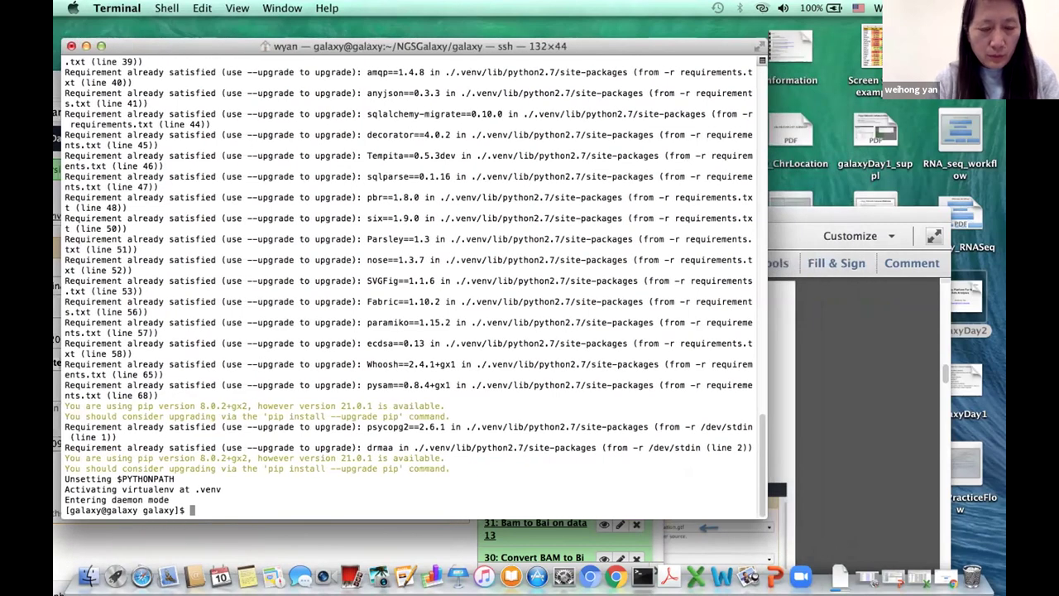
Close the old galaxy ssh Terminal window, open a new Terminal window with the Basic profile and enlarge it
{"action": "left_click", "coordinate": [70, 46]}
{"action": "left_click", "coordinate": [518, 130]}
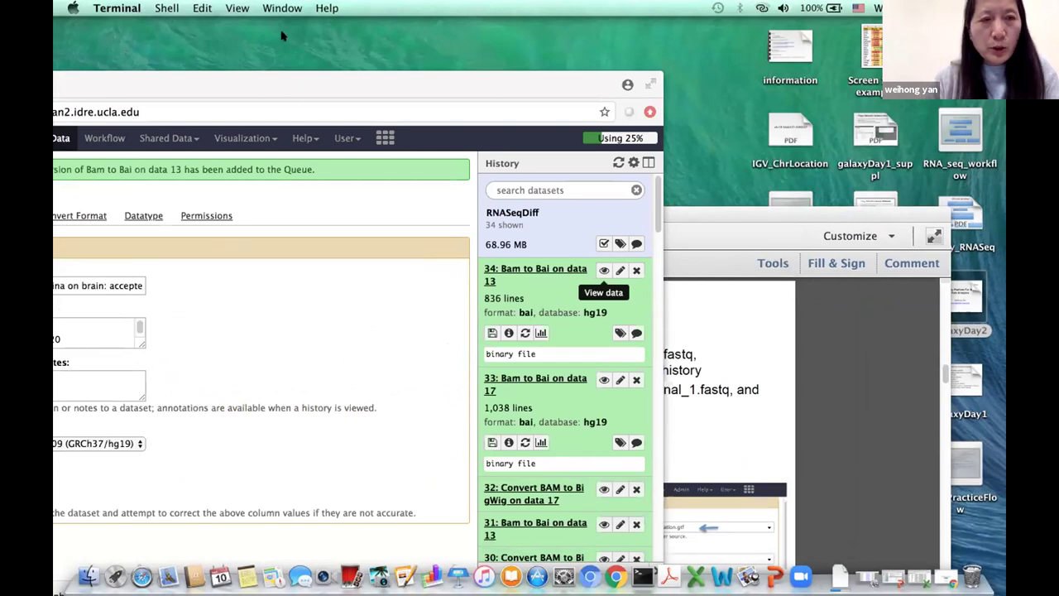
{"action": "left_click", "coordinate": [172, 12]}
{"action": "mouse_move", "coordinate": [172, 26]}
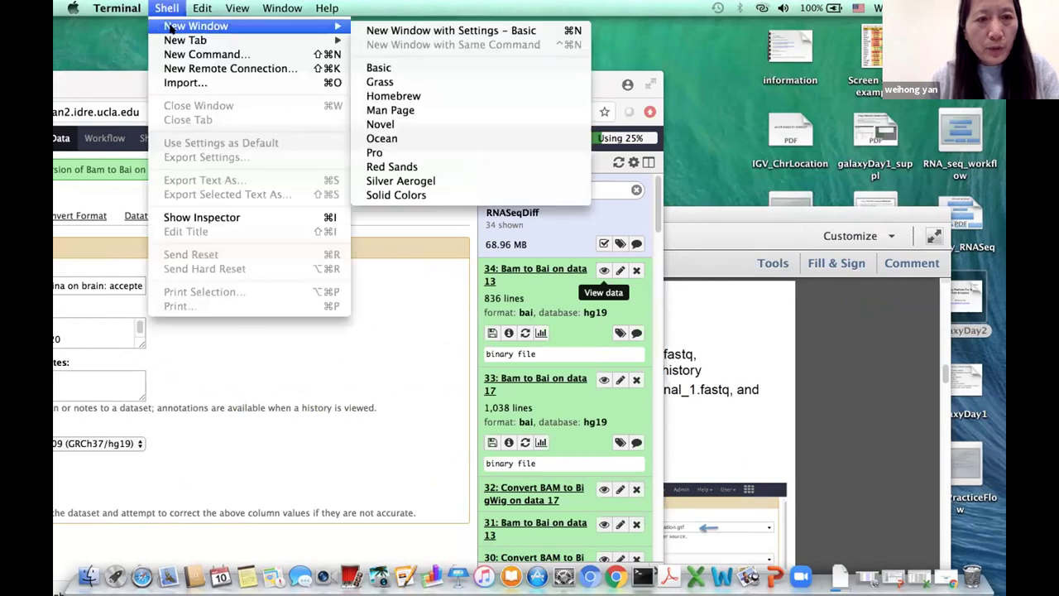
{"action": "left_click", "coordinate": [413, 70]}
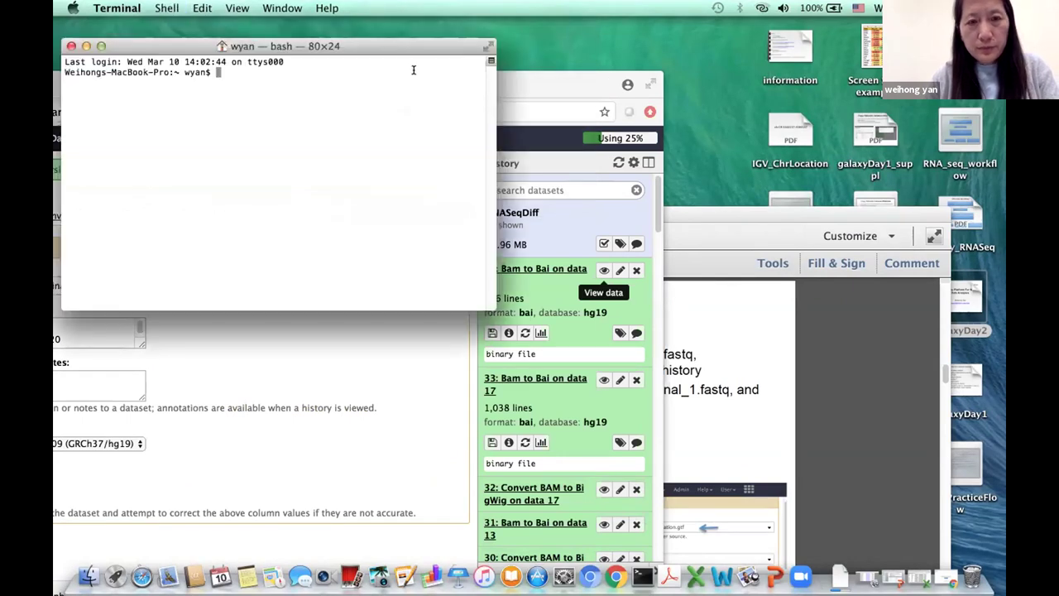
{"action": "left_click_drag", "start_coordinate": [401, 47], "coordinate": [440, 54]}
{"action": "left_click_drag", "start_coordinate": [528, 308], "coordinate": [703, 499]}
Connect over ssh to galaxy.hoffman2.idre.ucla.edu as user galaxy and enter the account password
{"action": "type", "text": "ssh galaxy"}
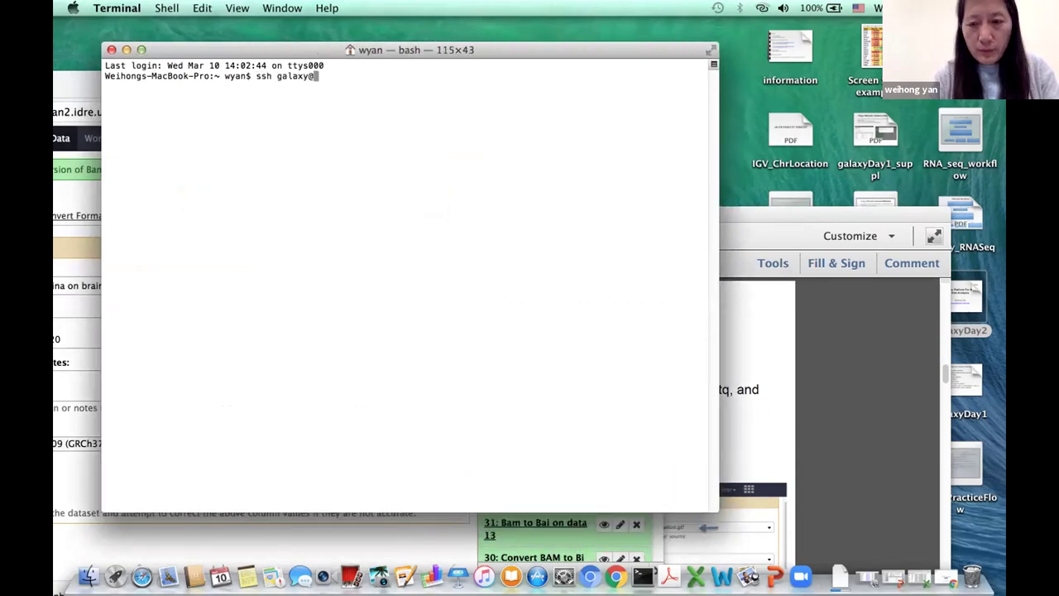
{"action": "type", "text": "@galaxy.h"}
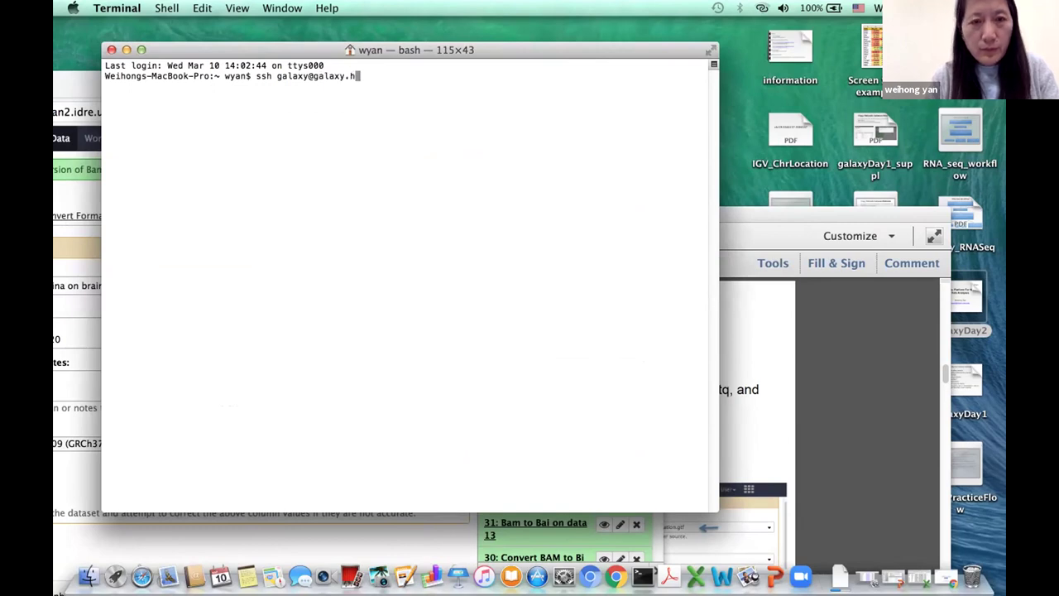
{"action": "type", "text": "offman2.idre"}
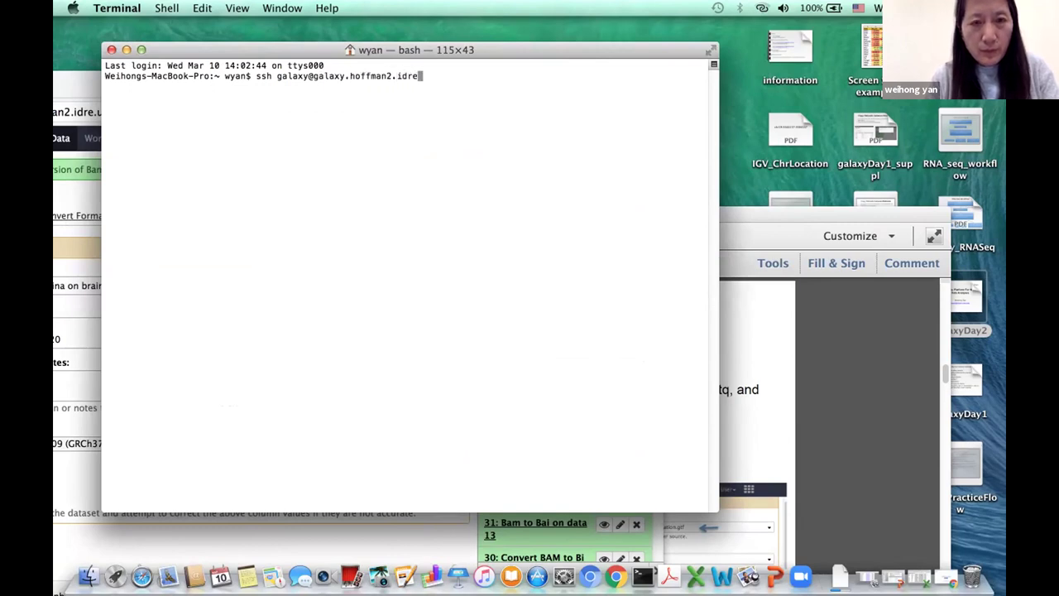
{"action": "type", "text": ".ucla.edu"}
{"action": "key", "text": "Return"}
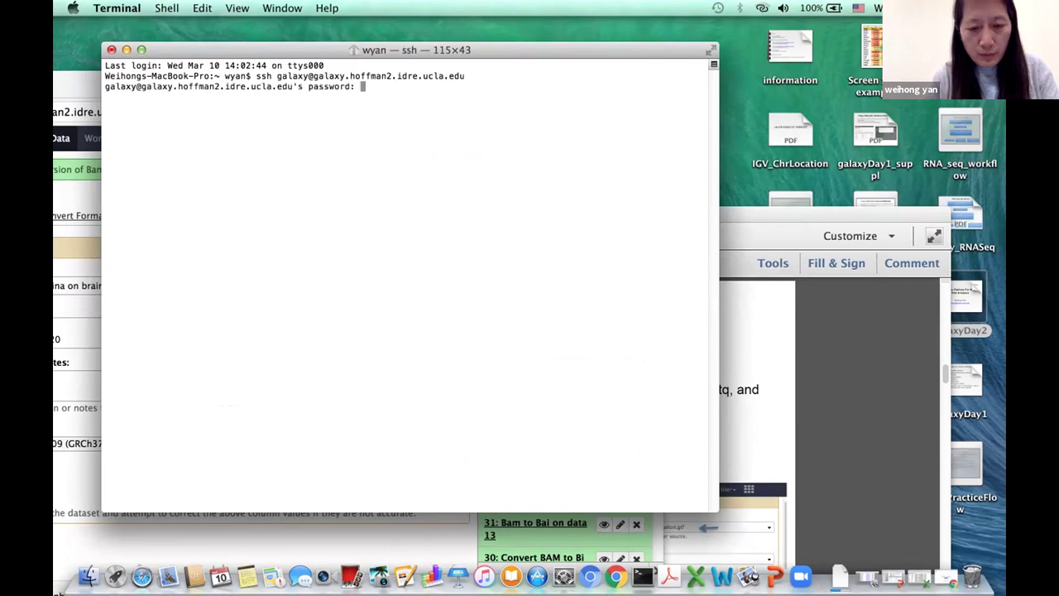
{"action": "key", "text": "Return"}
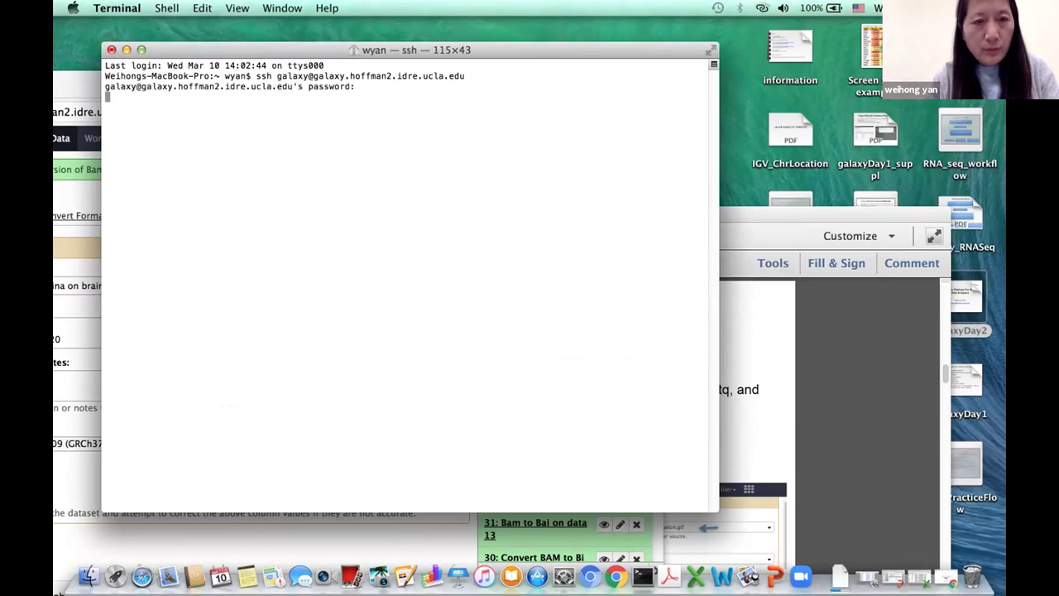
List the cluster jobs with the myjobs command and move the Terminal window aside to uncover the Galaxy page
{"action": "type", "text": "myjobs"}
{"action": "key", "text": "Return"}
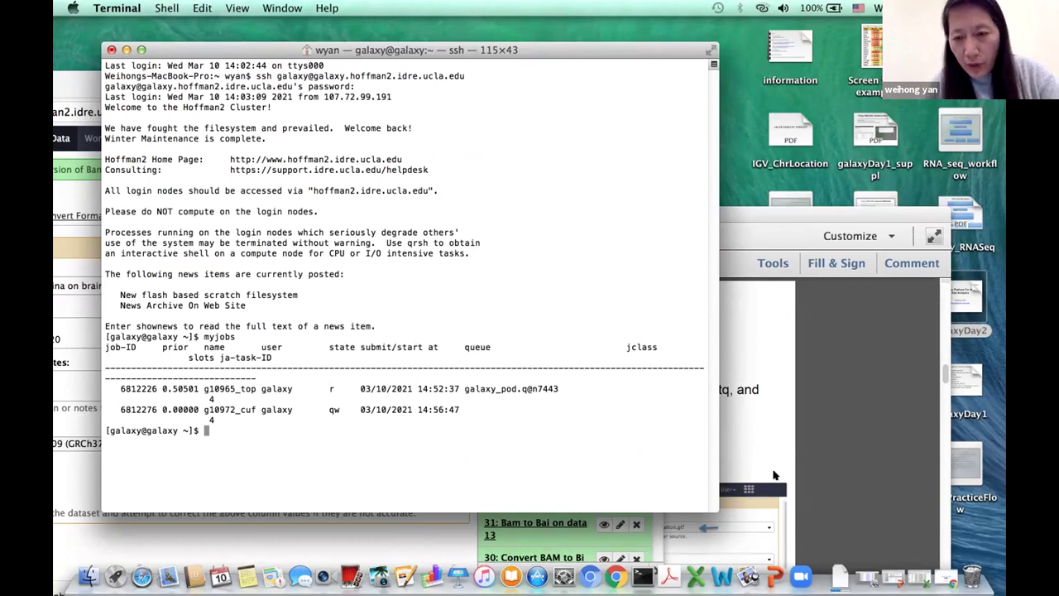
{"action": "left_click_drag", "start_coordinate": [476, 51], "coordinate": [254, 244]}
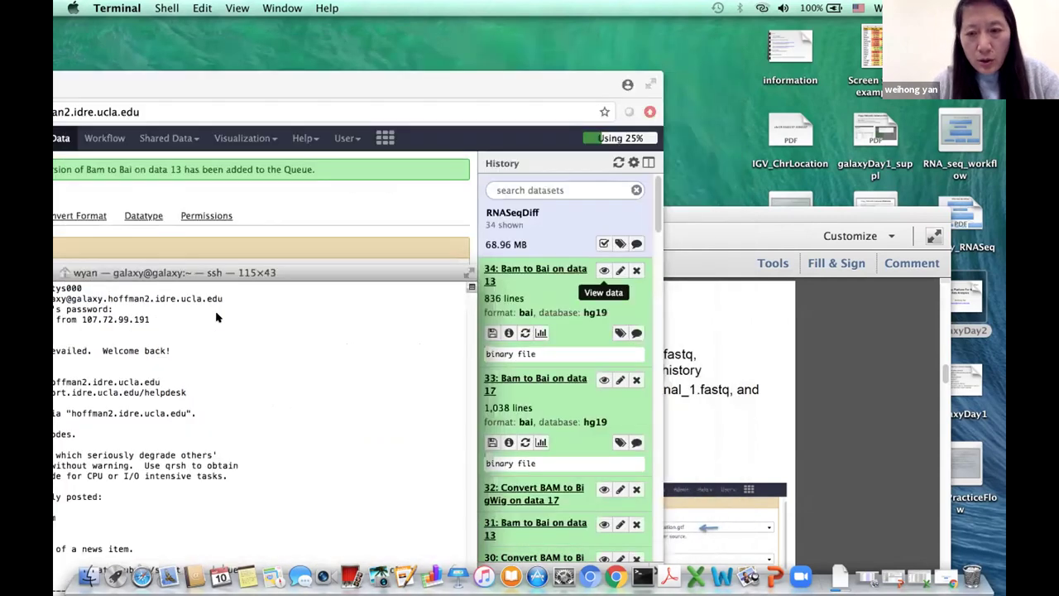
Switch to the Galaxy page in Chrome, open the saved histories and make brain-adrenal-comparison the current history
{"action": "left_click_drag", "start_coordinate": [410, 91], "coordinate": [598, 43]}
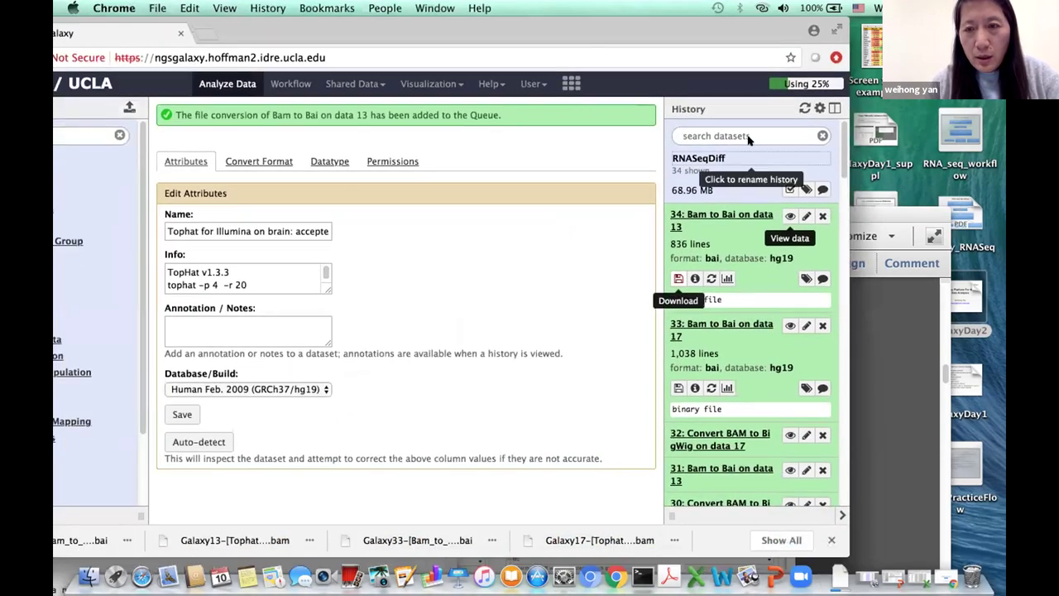
{"action": "left_click", "coordinate": [819, 108]}
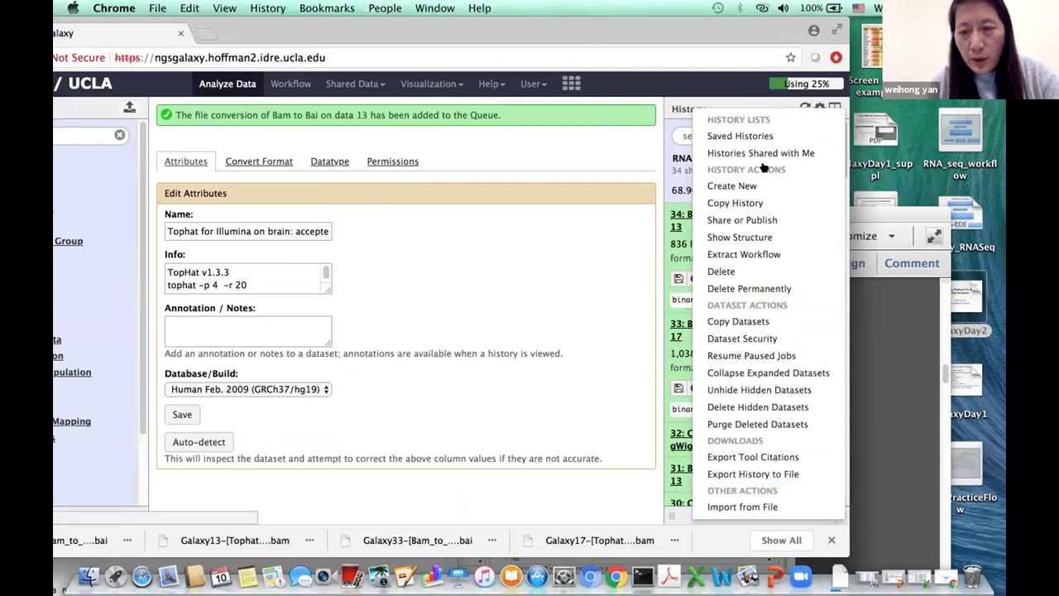
{"action": "left_click", "coordinate": [754, 138]}
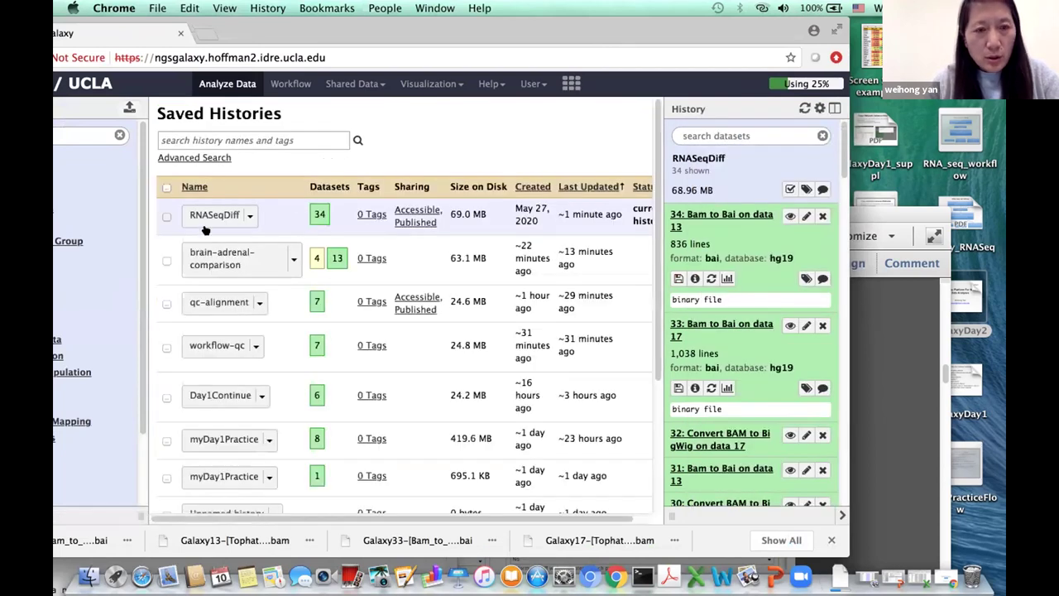
{"action": "left_click", "coordinate": [166, 259]}
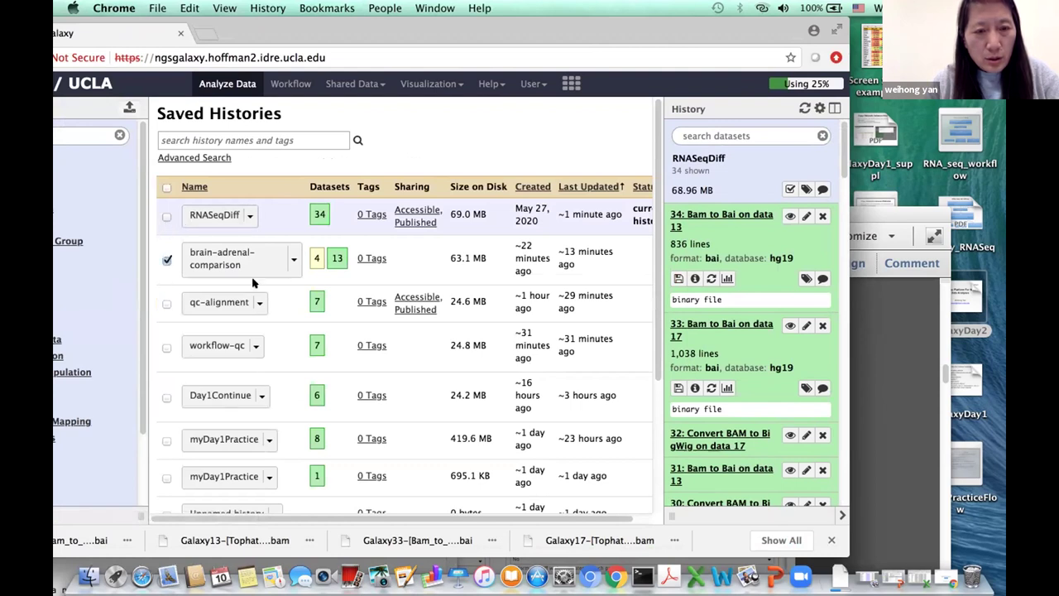
{"action": "left_click", "coordinate": [290, 260]}
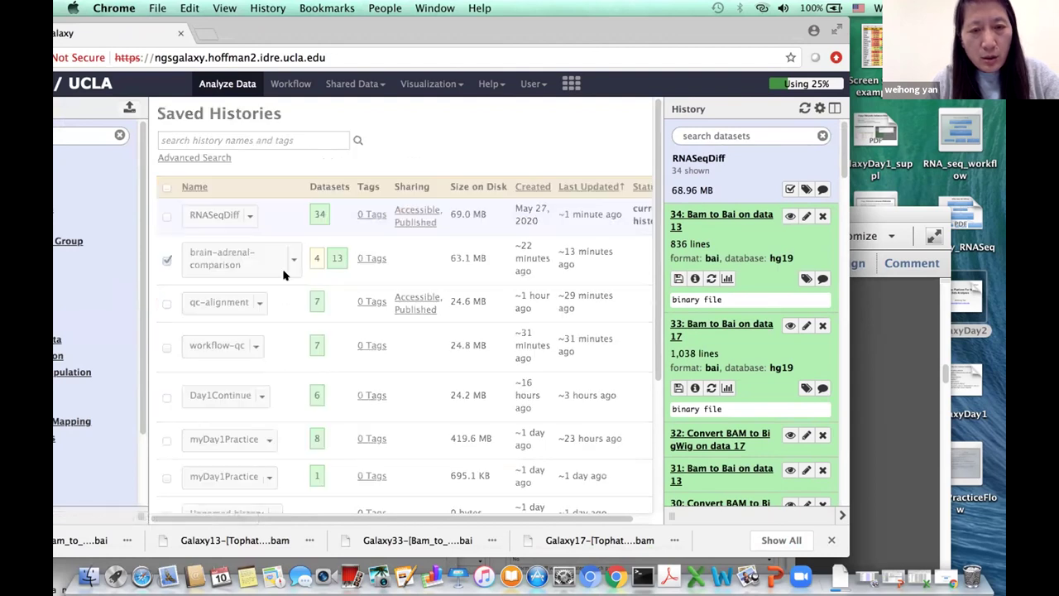
{"action": "left_click", "coordinate": [456, 260]}
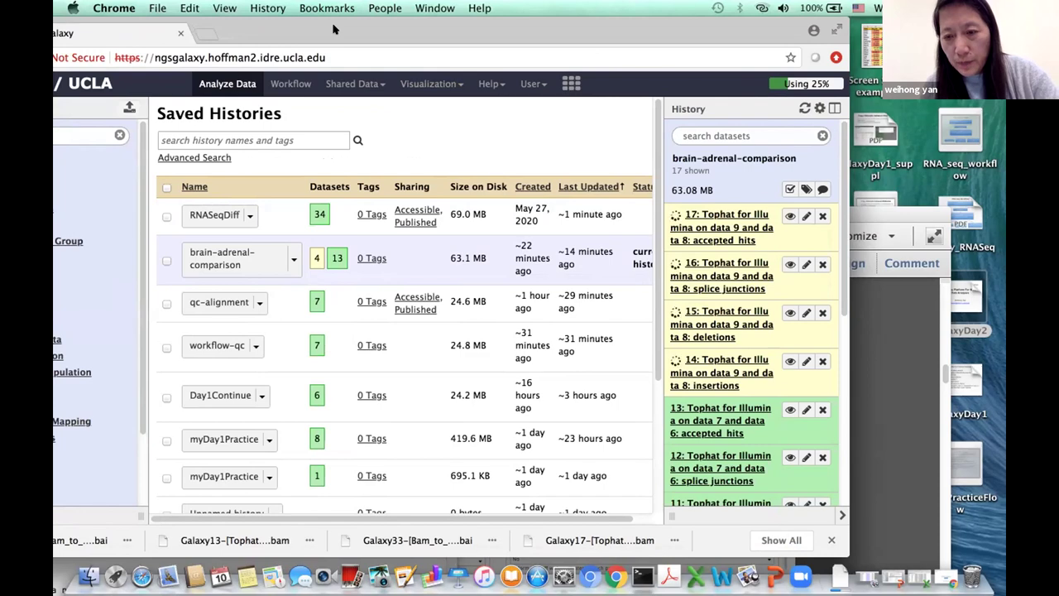
Return to the Terminal window, end the ssh session with exit and close the window
{"action": "left_click_drag", "start_coordinate": [333, 30], "coordinate": [559, 23]}
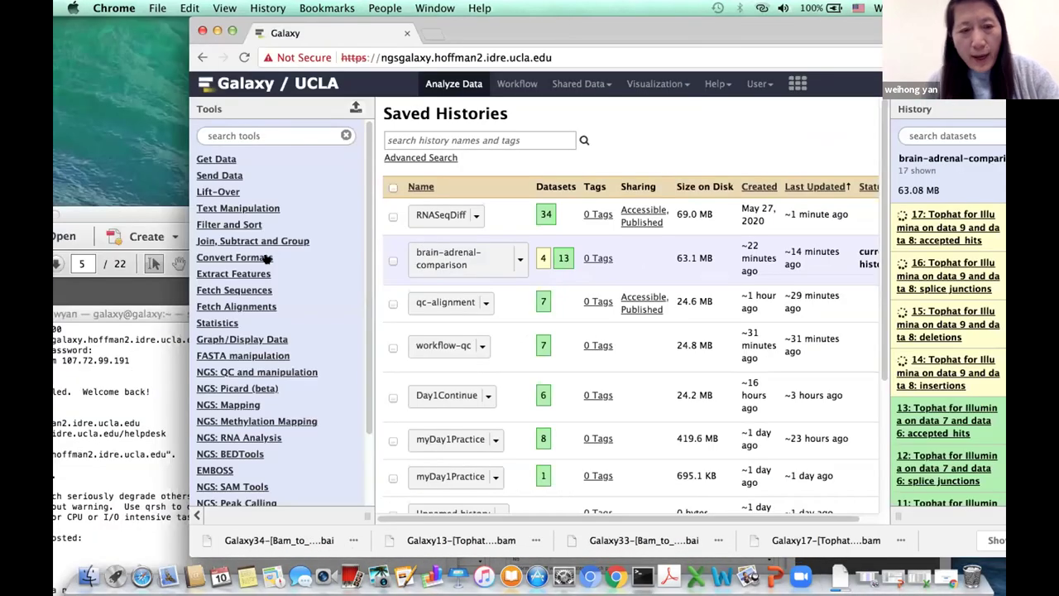
{"action": "left_click", "coordinate": [109, 318]}
{"action": "left_click_drag", "start_coordinate": [304, 317], "coordinate": [622, 71]}
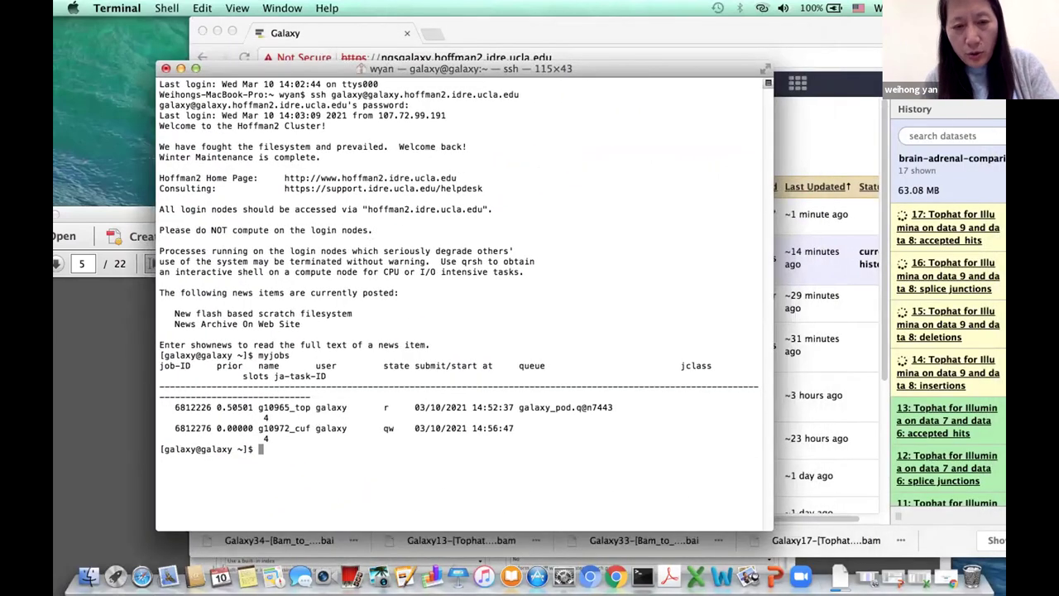
{"action": "type", "text": "exit"}
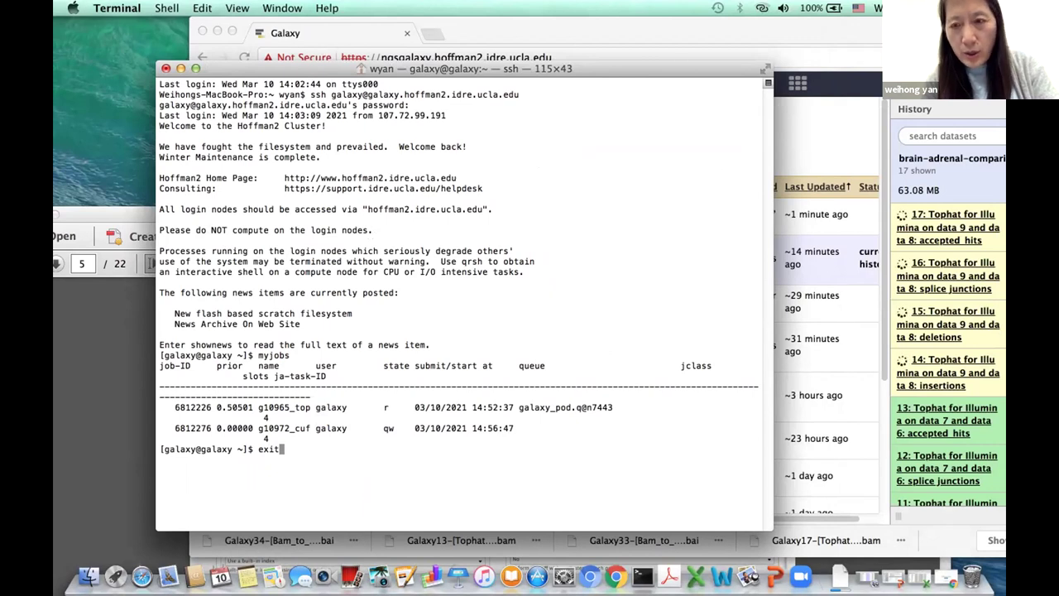
{"action": "key", "text": "Return"}
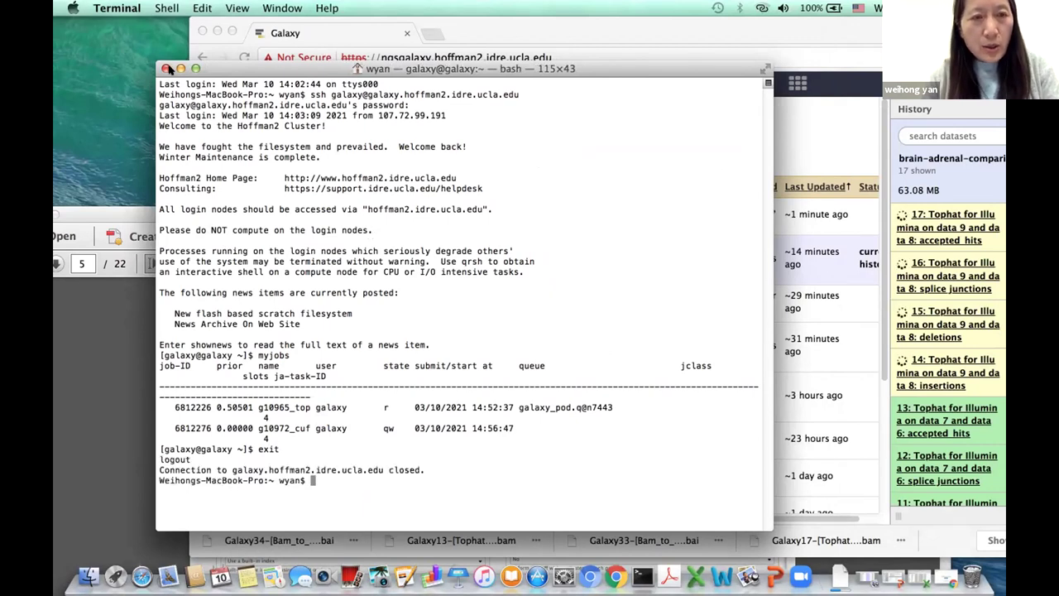
{"action": "key", "text": "super+w"}
Move the browser and GalaxyDay2.pdf windows aside to uncover the desktop and launch IGV_2.3.40
{"action": "left_click_drag", "start_coordinate": [760, 28], "coordinate": [550, 345]}
{"action": "left_click_drag", "start_coordinate": [615, 208], "coordinate": [331, 111]}
{"action": "left_click", "coordinate": [368, 98]}
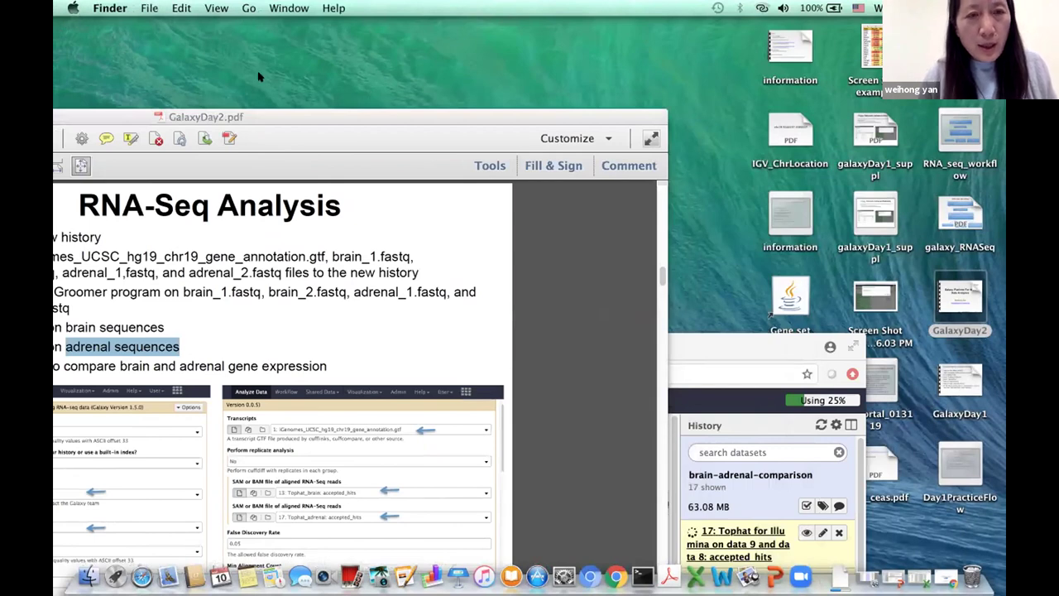
{"action": "left_click", "coordinate": [958, 300]}
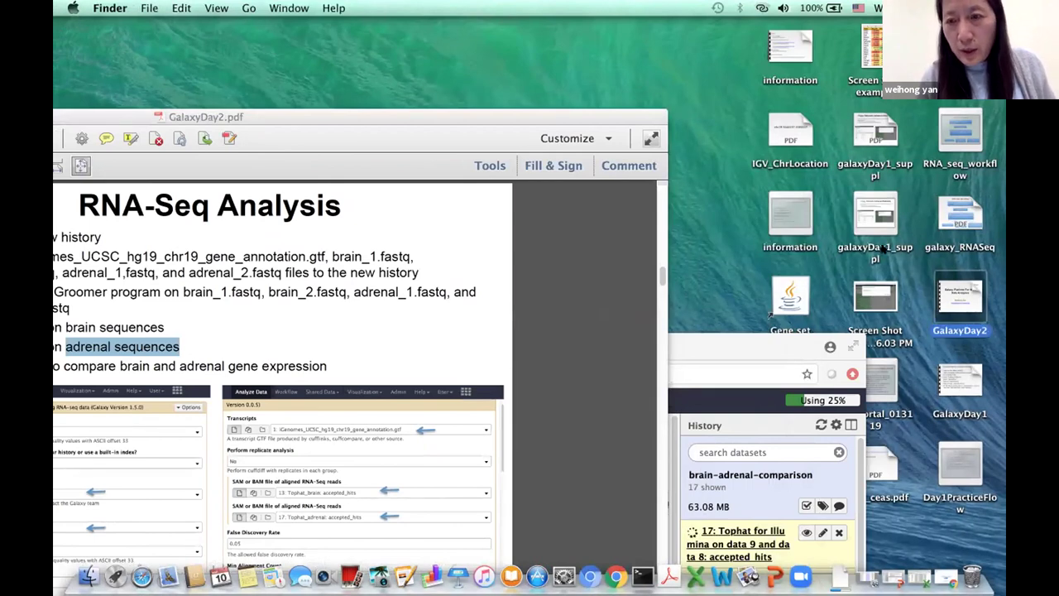
{"action": "left_click_drag", "start_coordinate": [772, 347], "coordinate": [503, 376]}
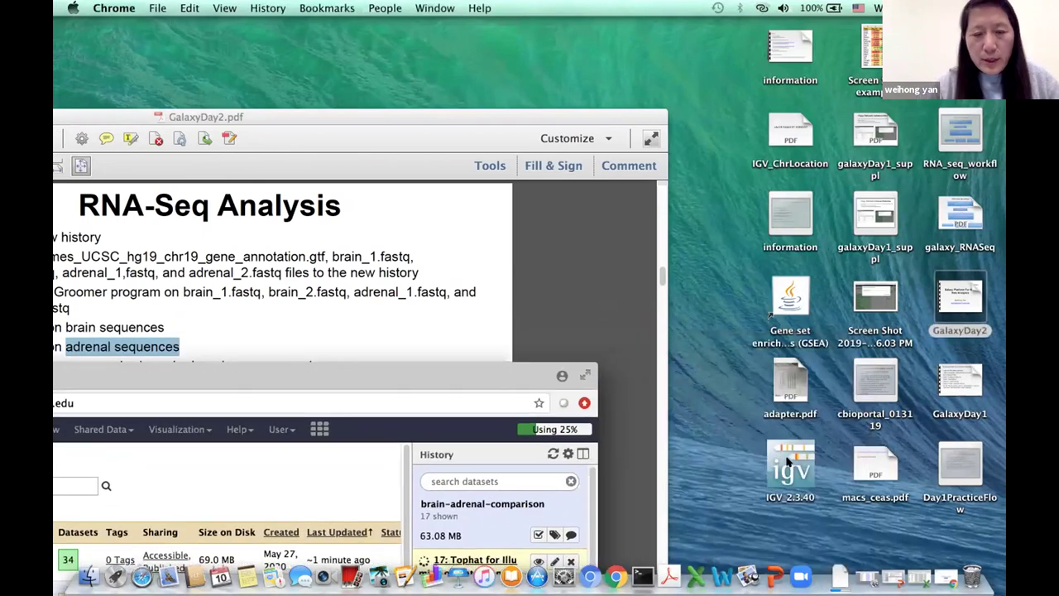
{"action": "double_click", "coordinate": [788, 465]}
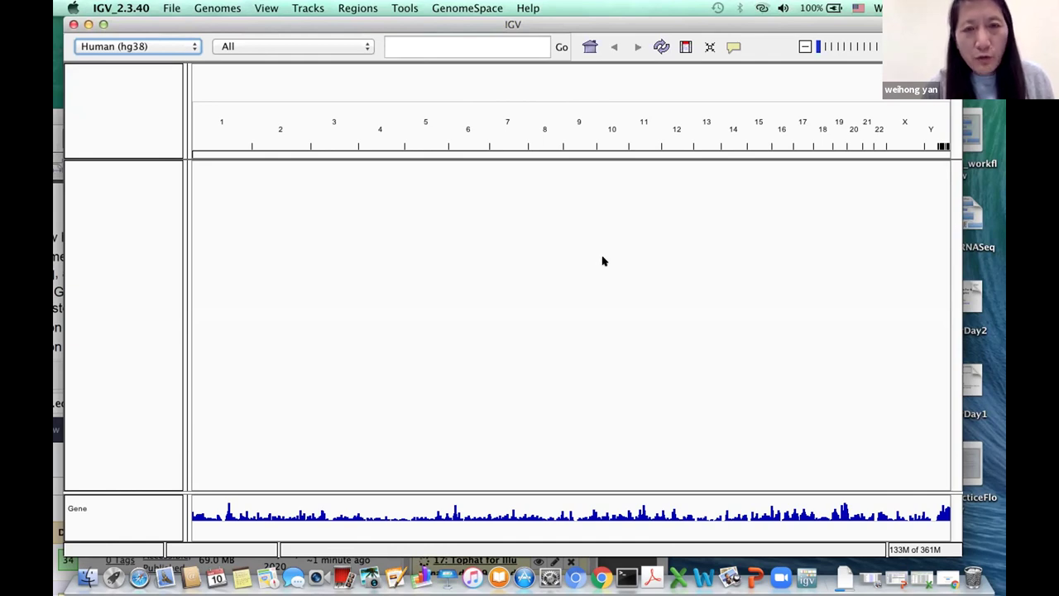
Switch the IGV reference genome to Human hg19
{"action": "left_click", "coordinate": [447, 285]}
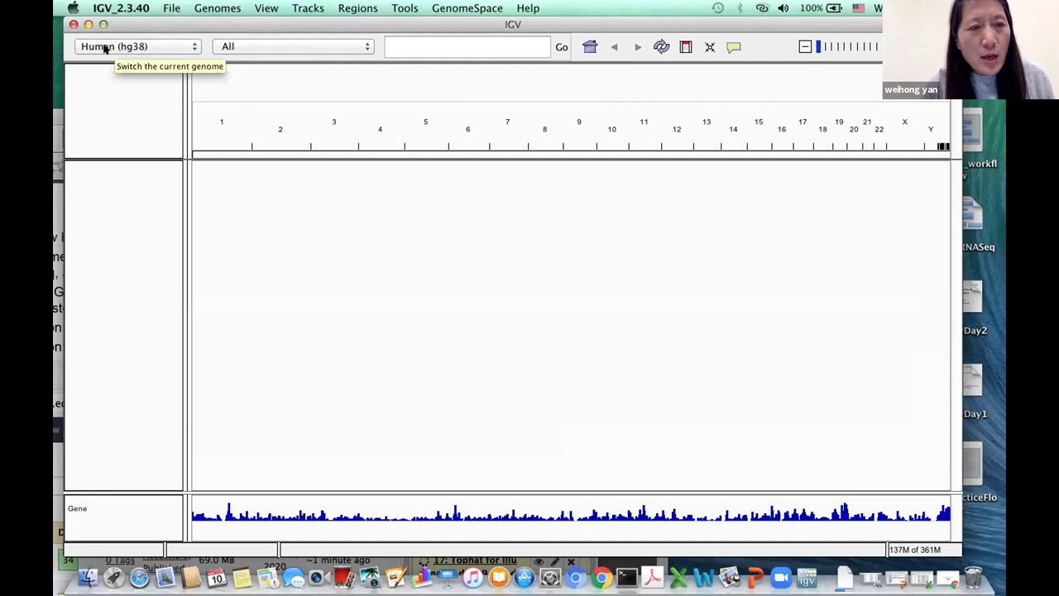
{"action": "left_click", "coordinate": [191, 48]}
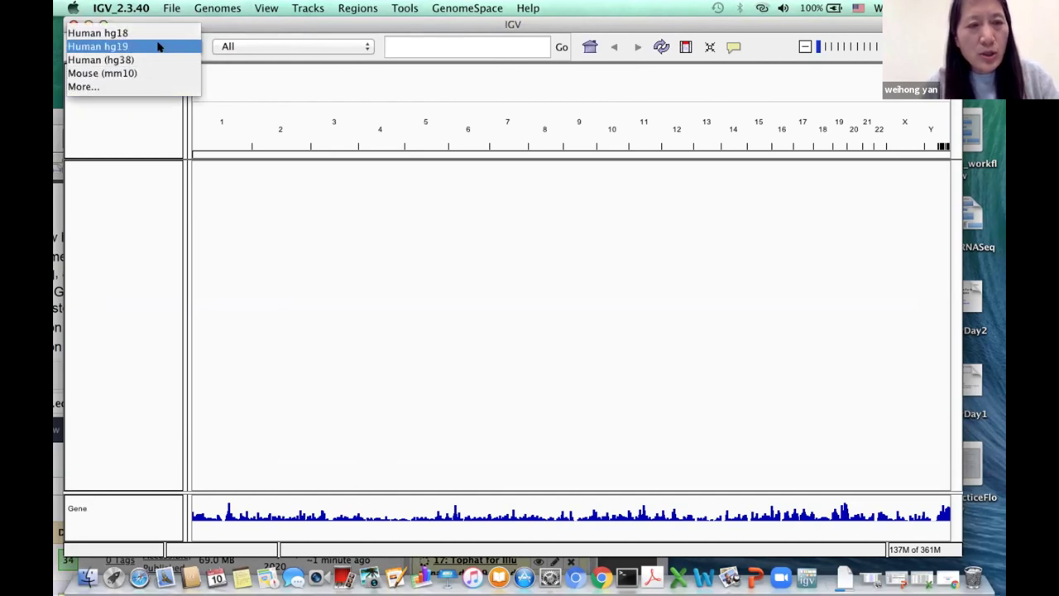
{"action": "left_click", "coordinate": [160, 47]}
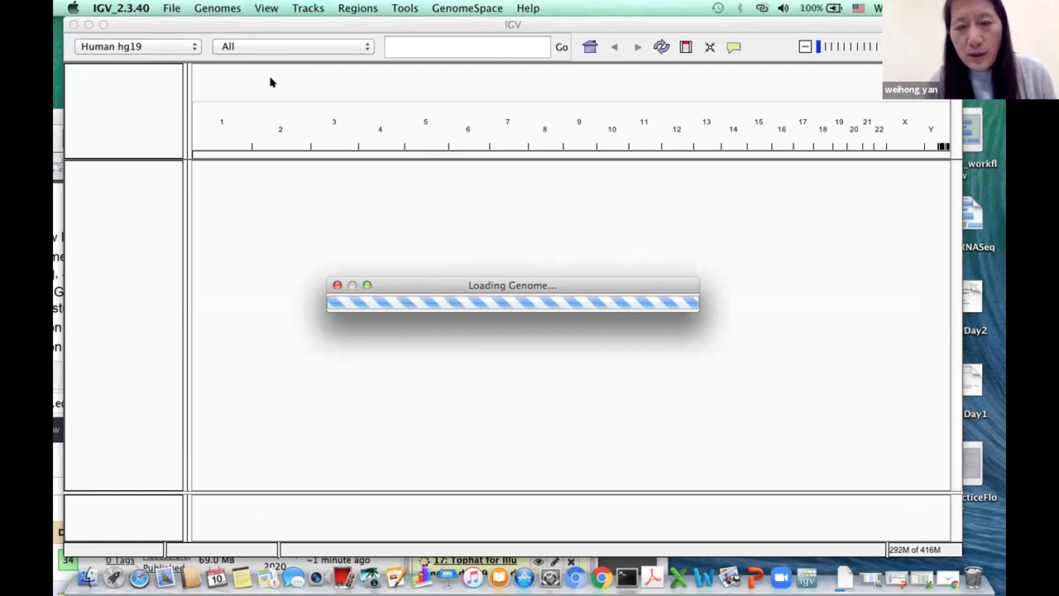
Show only chromosome chr19 in IGV and reposition the IGV window on the desktop
{"action": "left_click_drag", "start_coordinate": [257, 22], "coordinate": [250, 26]}
{"action": "left_click", "coordinate": [356, 49]}
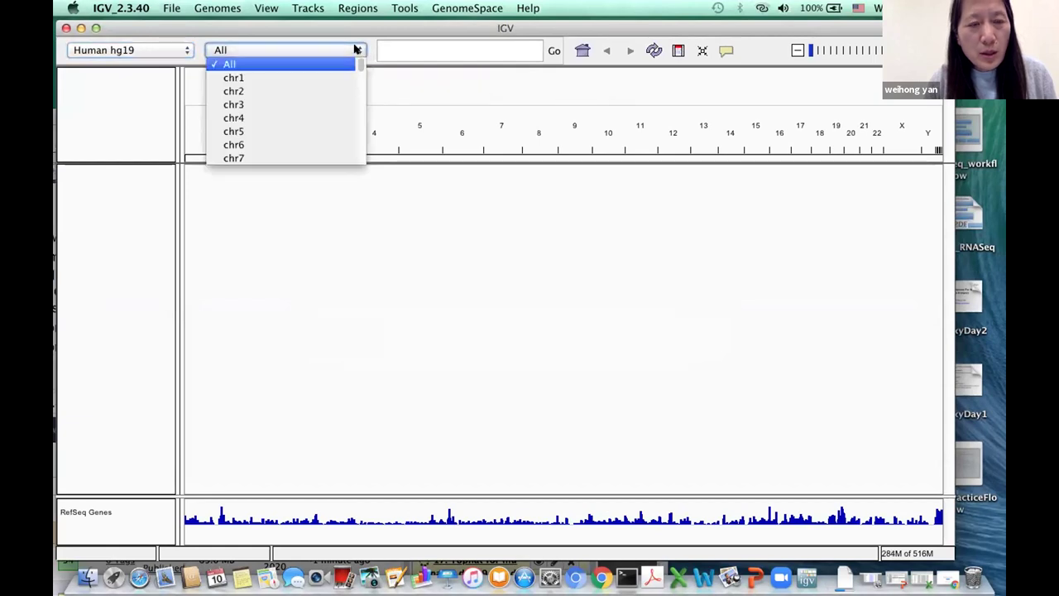
{"action": "scroll", "coordinate": [331, 124], "scroll_direction": "down", "scroll_amount": 3}
{"action": "scroll", "coordinate": [331, 124], "scroll_direction": "down", "scroll_amount": 5}
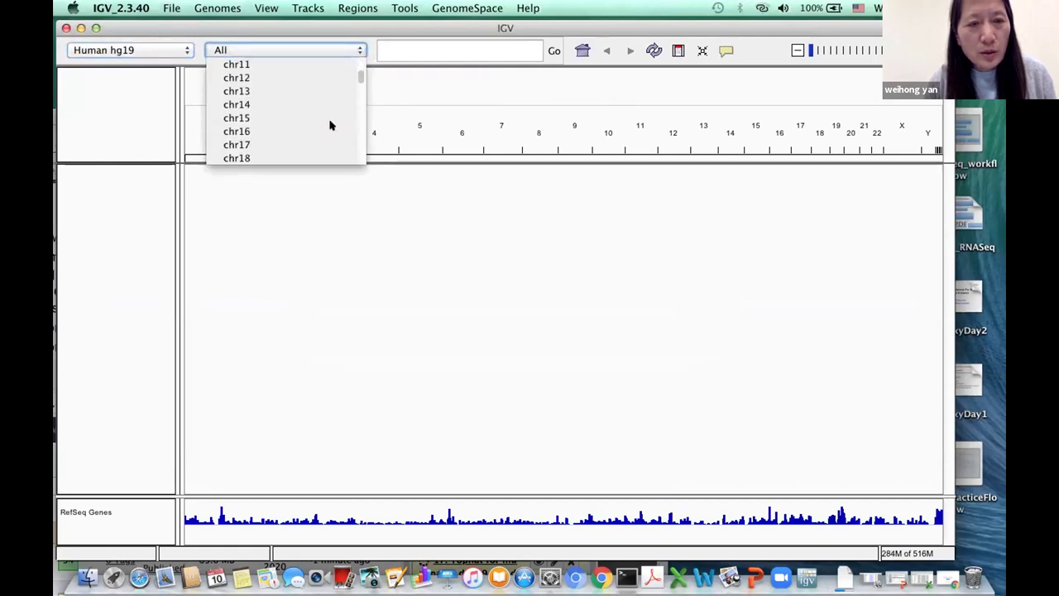
{"action": "left_click", "coordinate": [295, 117]}
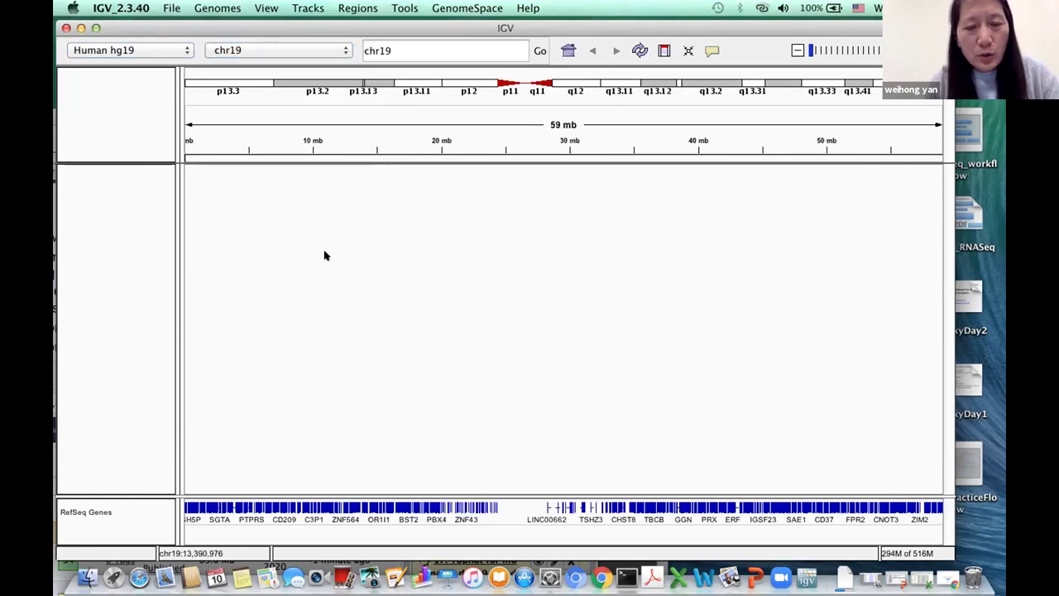
{"action": "left_click_drag", "start_coordinate": [207, 29], "coordinate": [210, 59]}
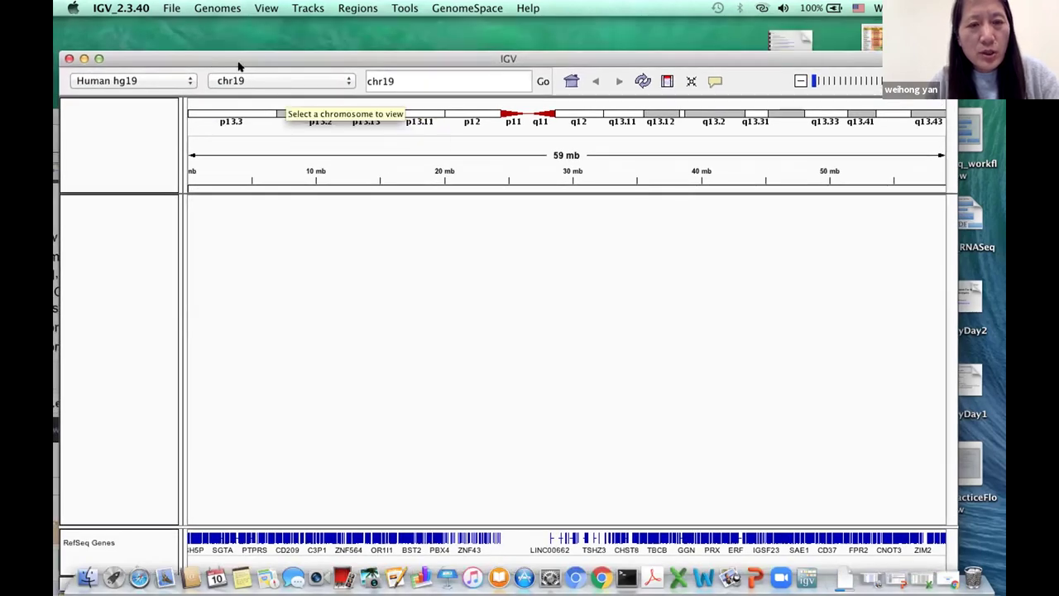
Try to load Galaxy17-[Tophat_for_Illumina_on_adrenal__accepted_hits] (3).bam from the Downloads folder into IGV
{"action": "left_click", "coordinate": [168, 8]}
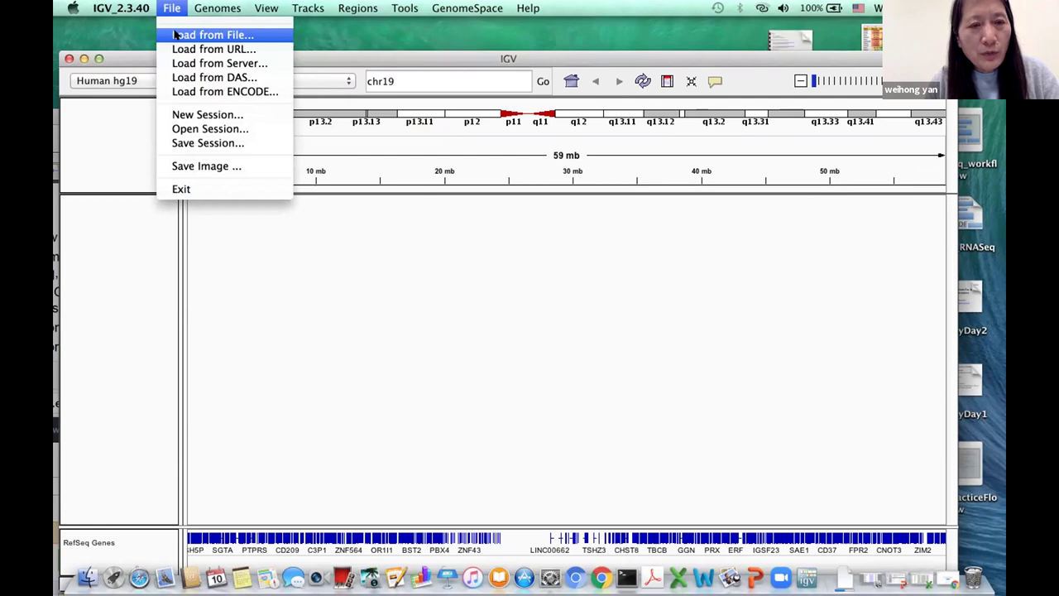
{"action": "left_click", "coordinate": [176, 34]}
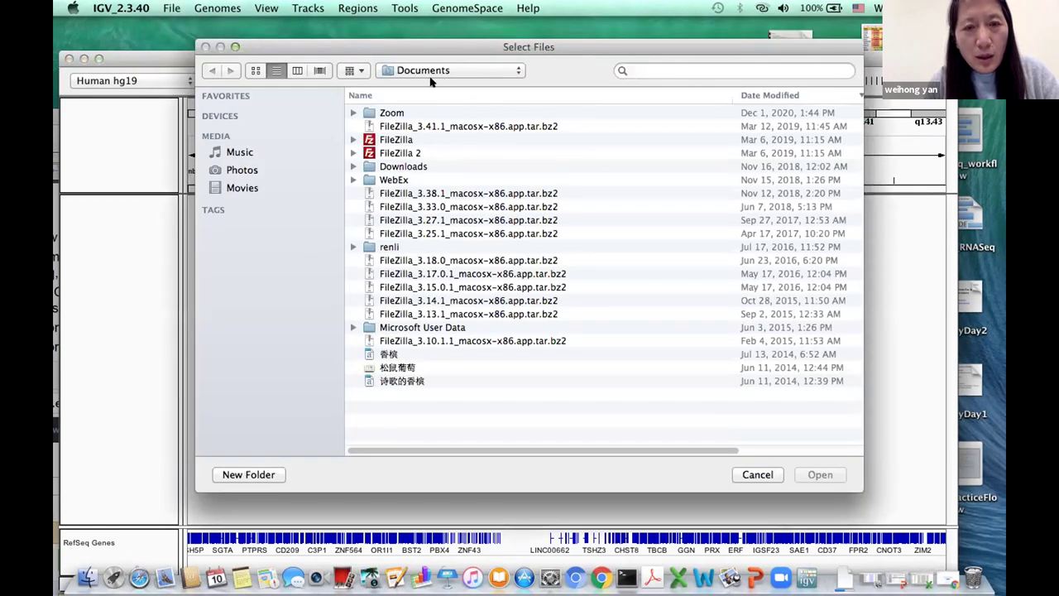
{"action": "left_click", "coordinate": [521, 72]}
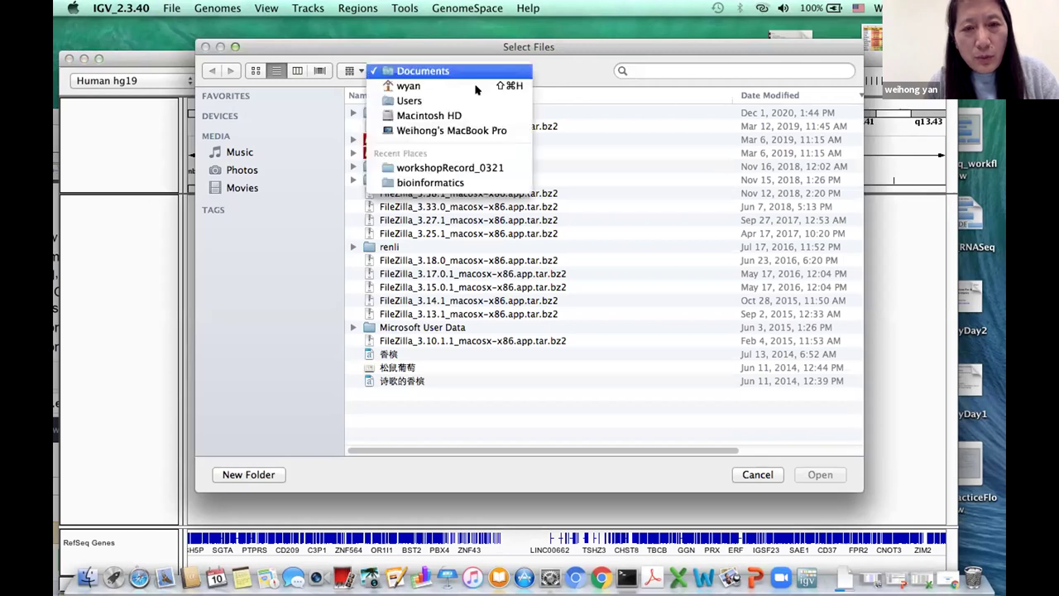
{"action": "key", "text": "Escape"}
{"action": "key", "text": "super+Up"}
{"action": "double_click", "coordinate": [416, 112]}
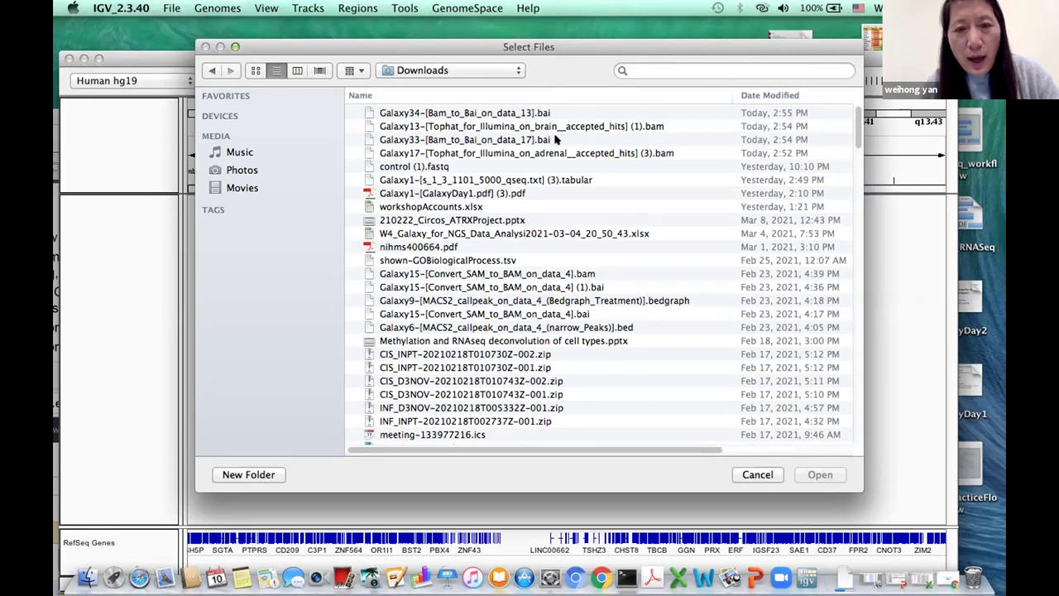
{"action": "left_click", "coordinate": [416, 154]}
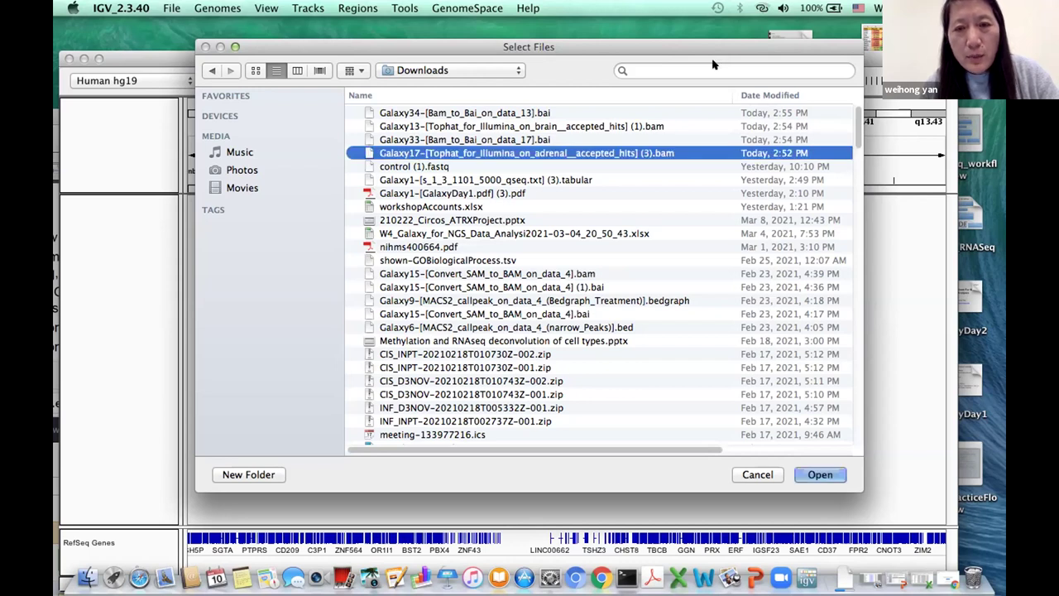
{"action": "left_click_drag", "start_coordinate": [598, 36], "coordinate": [450, 28]}
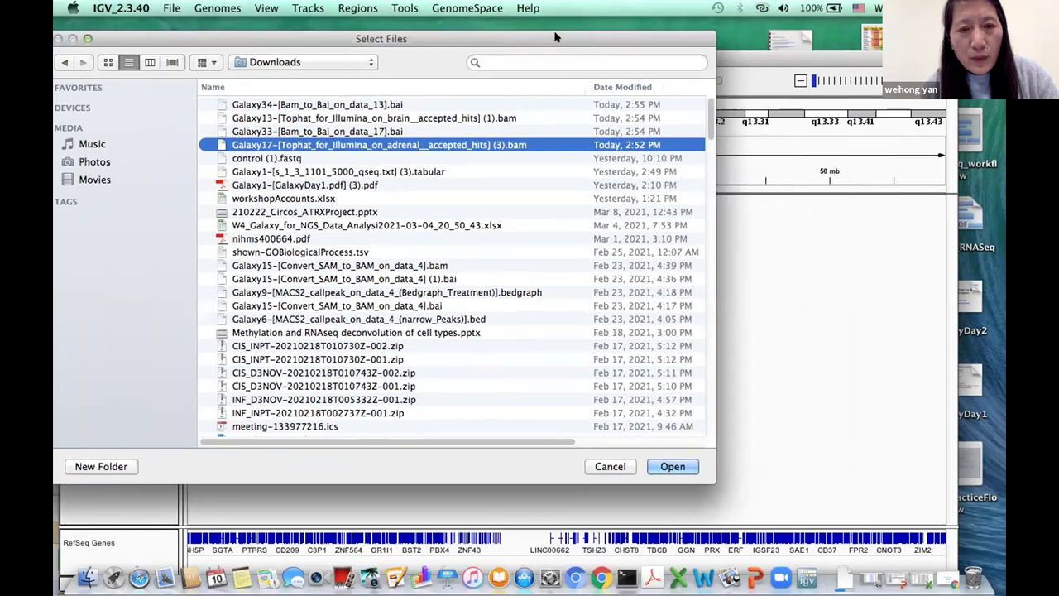
{"action": "left_click", "coordinate": [674, 466]}
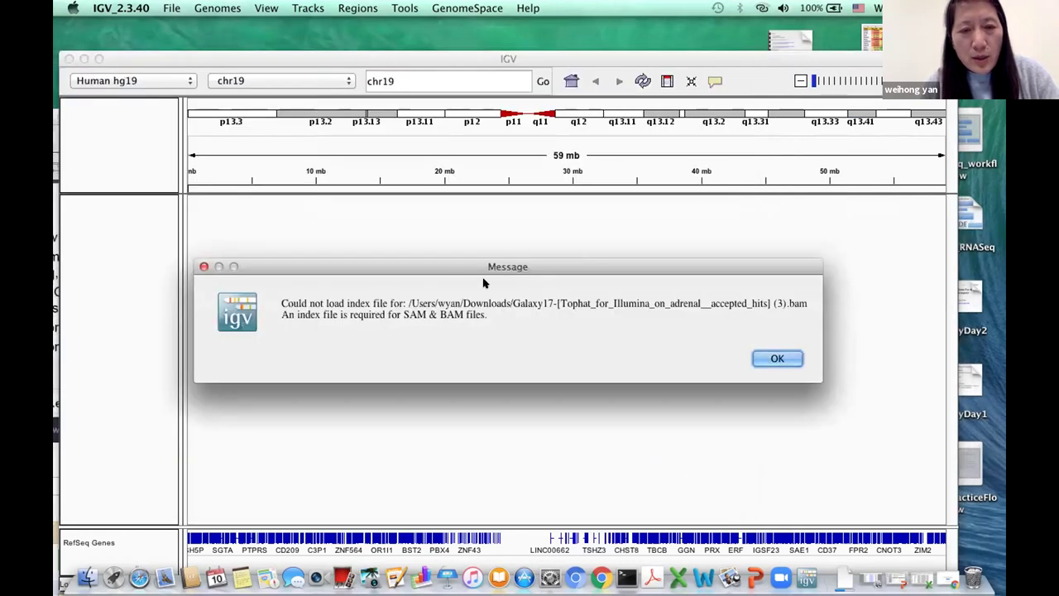
{"action": "left_click_drag", "start_coordinate": [450, 256], "coordinate": [370, 69]}
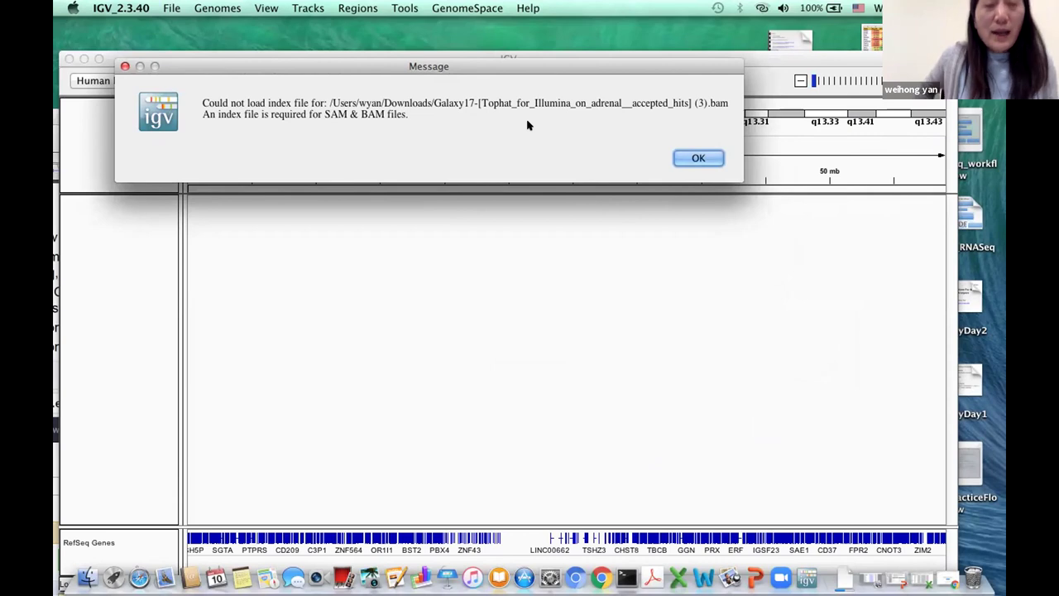
{"action": "left_click", "coordinate": [695, 157]}
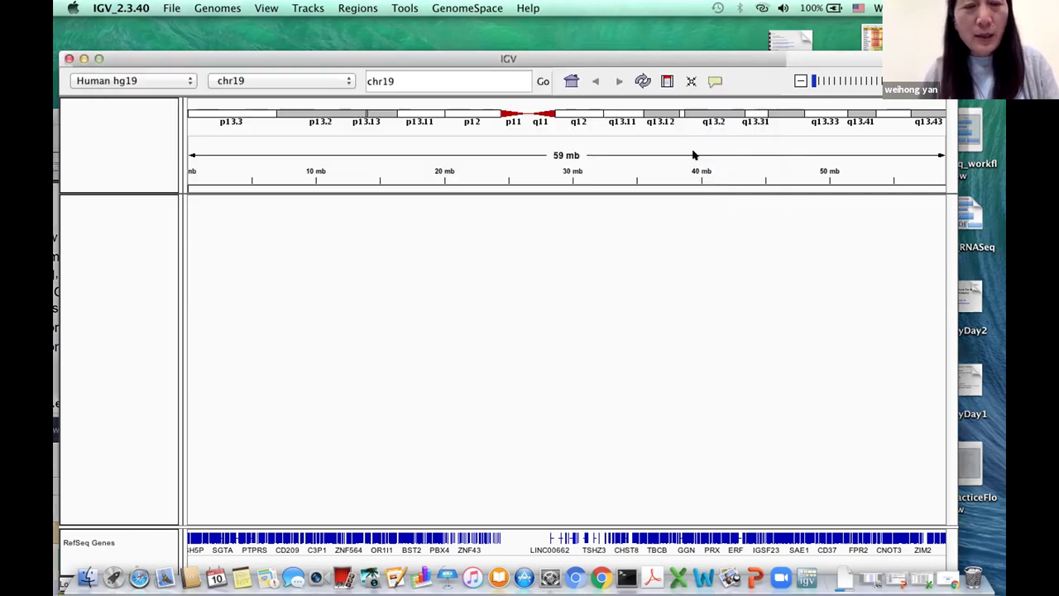
Switch to Finder, open the Downloads folder and reposition its window over IGV
{"action": "left_click", "coordinate": [295, 29]}
{"action": "left_click", "coordinate": [248, 8]}
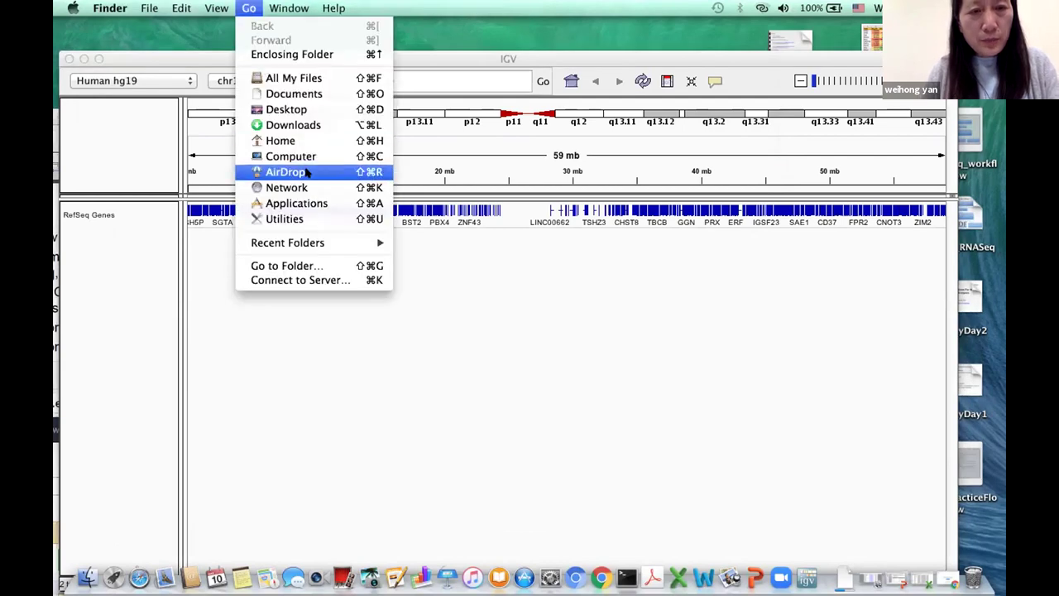
{"action": "left_click", "coordinate": [293, 125]}
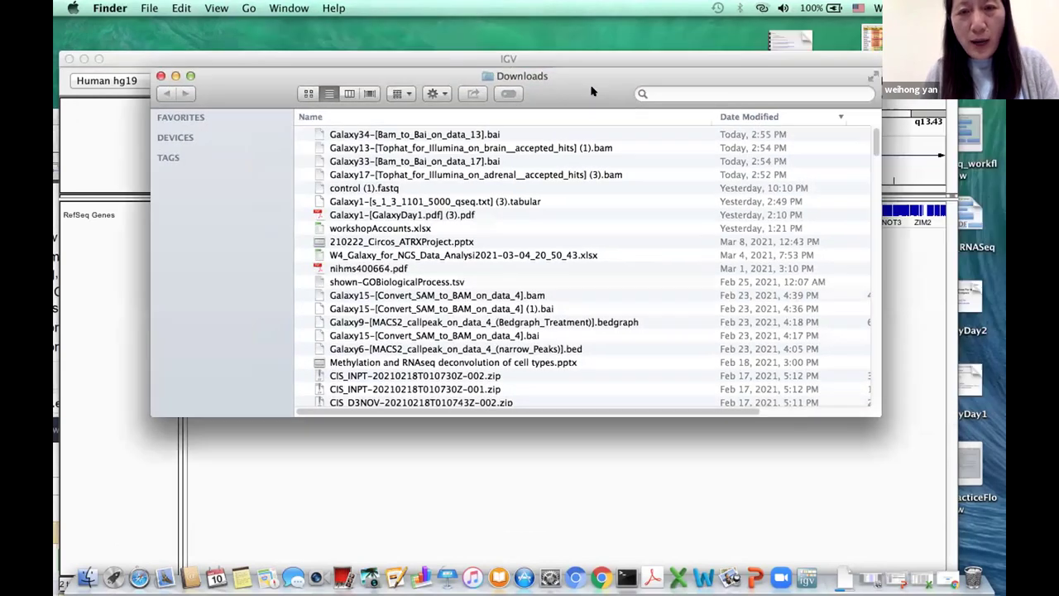
{"action": "left_click_drag", "start_coordinate": [591, 91], "coordinate": [544, 97]}
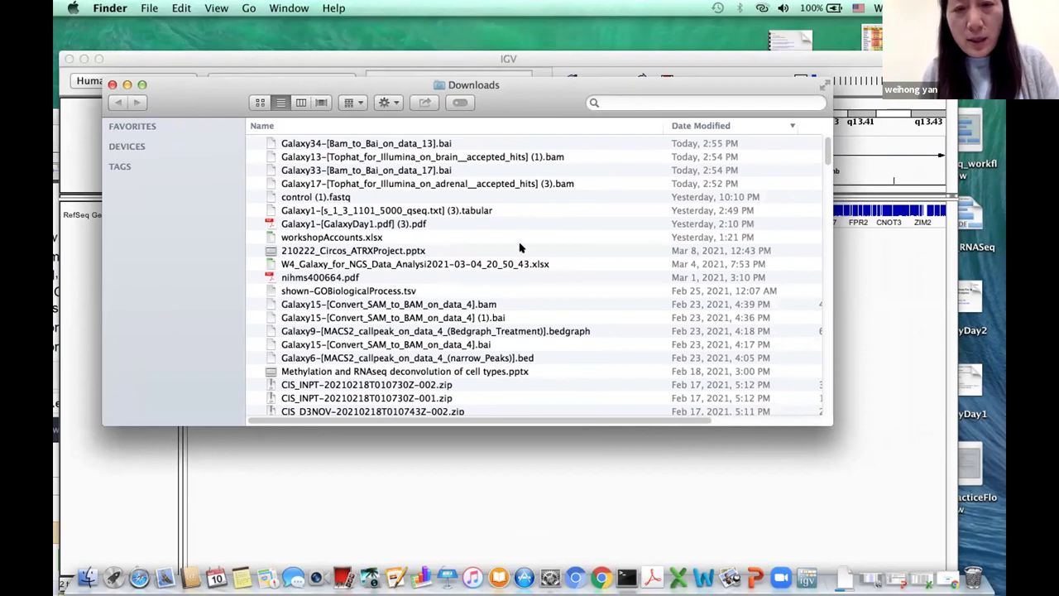
Try to rename Galaxy17-[Tophat_for_Illumina_on_adrenal__accepted_hits] (3).bam in Downloads as adrenal.bam
{"action": "left_click", "coordinate": [521, 184]}
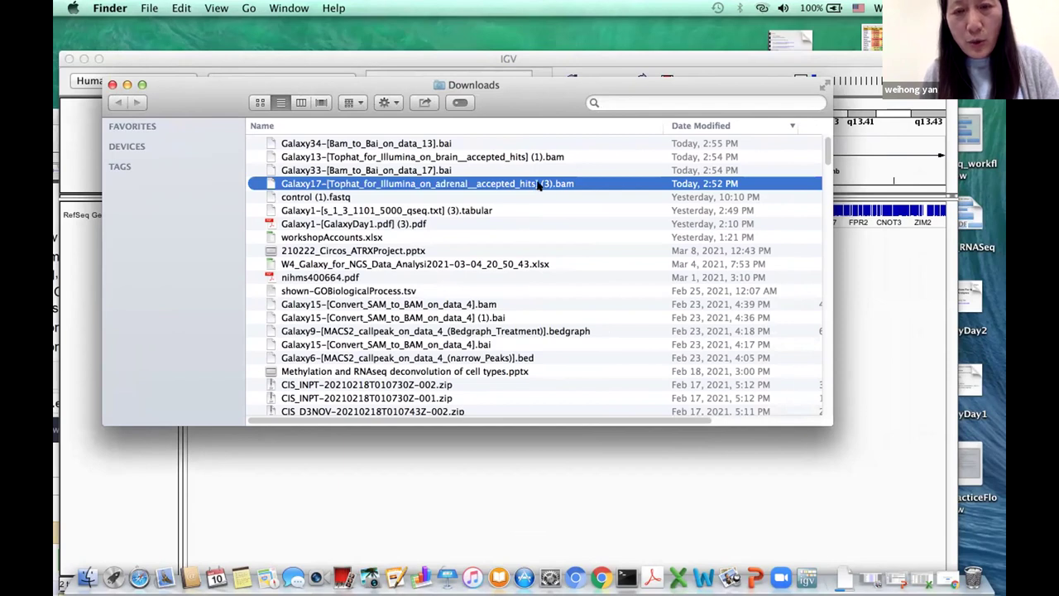
{"action": "key", "text": "Return"}
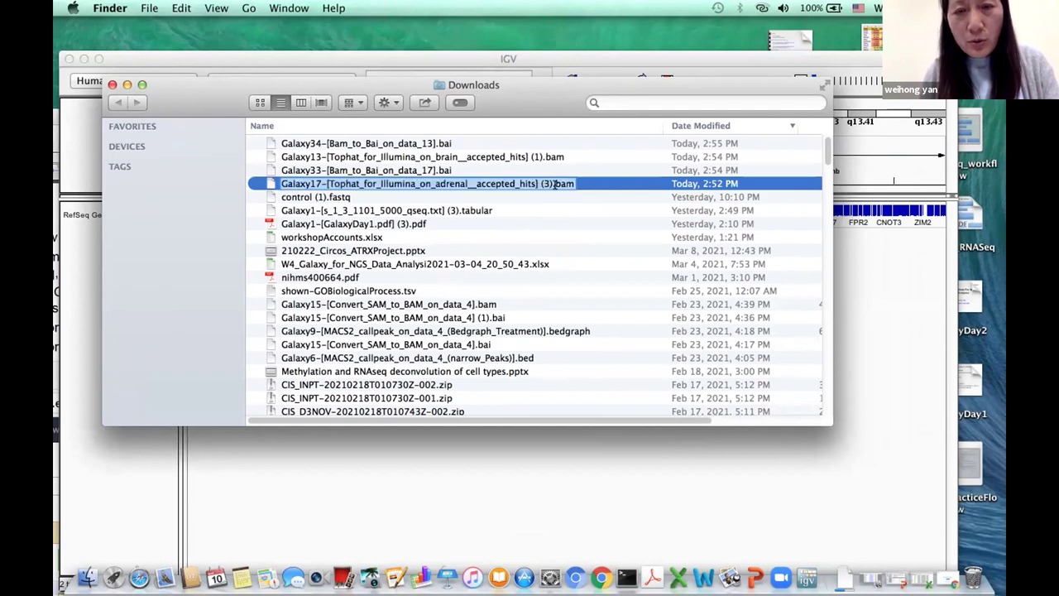
{"action": "key", "text": "Right"}
{"action": "key", "text": "BackSpace"}
{"action": "key", "text": "BackSpace"}
{"action": "key", "text": "BackSpace"}
{"action": "key", "text": "BackSpace"}
{"action": "key", "text": "BackSpace"}
{"action": "key", "text": "BackSpace"}
{"action": "key", "text": "BackSpace"}
{"action": "key", "text": "BackSpace"}
{"action": "key", "text": "BackSpace"}
{"action": "key", "text": "BackSpace"}
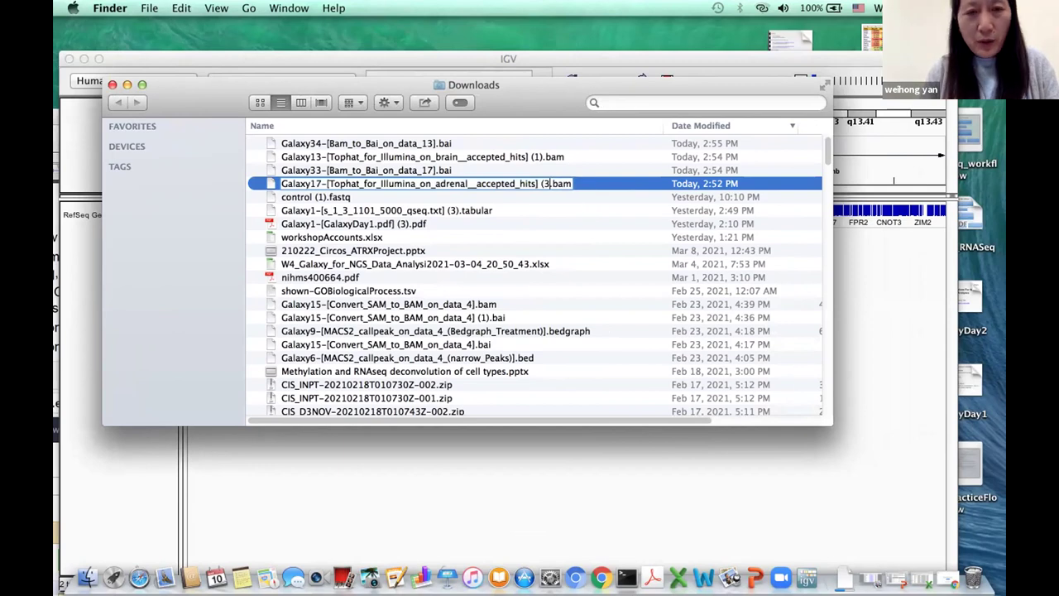
{"action": "key", "text": "BackSpace"}
{"action": "key", "text": "BackSpace"}
{"action": "key", "text": "BackSpace"}
{"action": "key", "text": "BackSpace"}
{"action": "key", "text": "BackSpace"}
{"action": "key", "text": "BackSpace"}
{"action": "key", "text": "BackSpace"}
{"action": "key", "text": "BackSpace"}
{"action": "key", "text": "BackSpace"}
{"action": "key", "text": "BackSpace"}
{"action": "key", "text": "BackSpace"}
{"action": "key", "text": "BackSpace"}
{"action": "key", "text": "BackSpace"}
{"action": "key", "text": "BackSpace"}
{"action": "key", "text": "BackSpace"}
{"action": "key", "text": "BackSpace"}
{"action": "key", "text": "BackSpace"}
{"action": "key", "text": "BackSpace"}
{"action": "key", "text": "BackSpace"}
{"action": "key", "text": "BackSpace"}
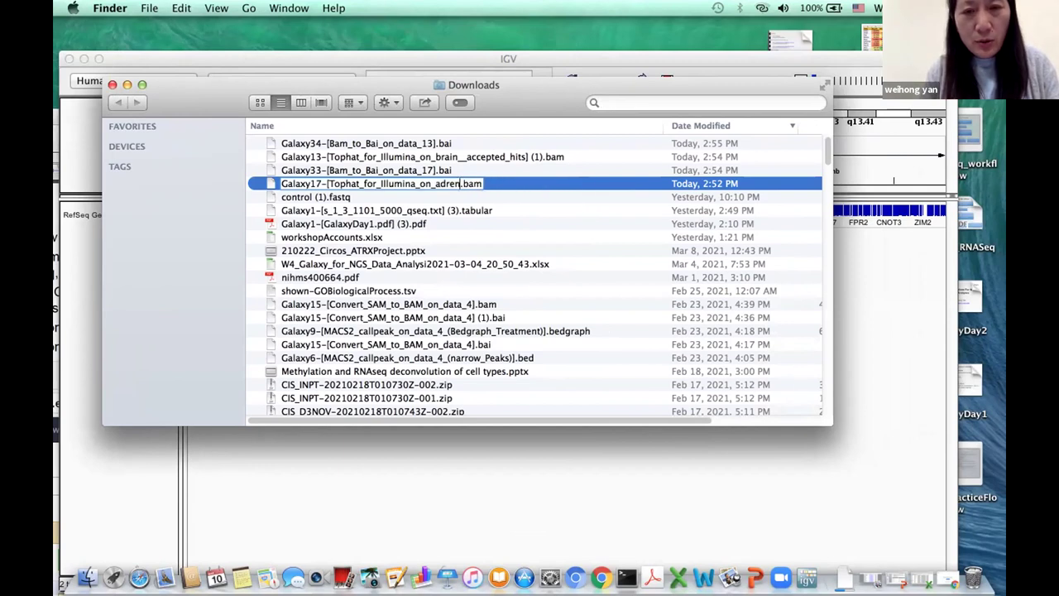
{"action": "key", "text": "BackSpace"}
{"action": "key", "text": "BackSpace"}
{"action": "key", "text": "BackSpace"}
{"action": "key", "text": "BackSpace"}
{"action": "key", "text": "BackSpace"}
{"action": "key", "text": "BackSpace"}
{"action": "key", "text": "BackSpace"}
{"action": "key", "text": "BackSpace"}
{"action": "key", "text": "BackSpace"}
{"action": "key", "text": "BackSpace"}
{"action": "key", "text": "BackSpace"}
{"action": "key", "text": "BackSpace"}
{"action": "key", "text": "BackSpace"}
{"action": "key", "text": "BackSpace"}
{"action": "key", "text": "BackSpace"}
{"action": "key", "text": "BackSpace"}
{"action": "key", "text": "BackSpace"}
{"action": "key", "text": "BackSpace"}
{"action": "key", "text": "BackSpace"}
{"action": "key", "text": "BackSpace"}
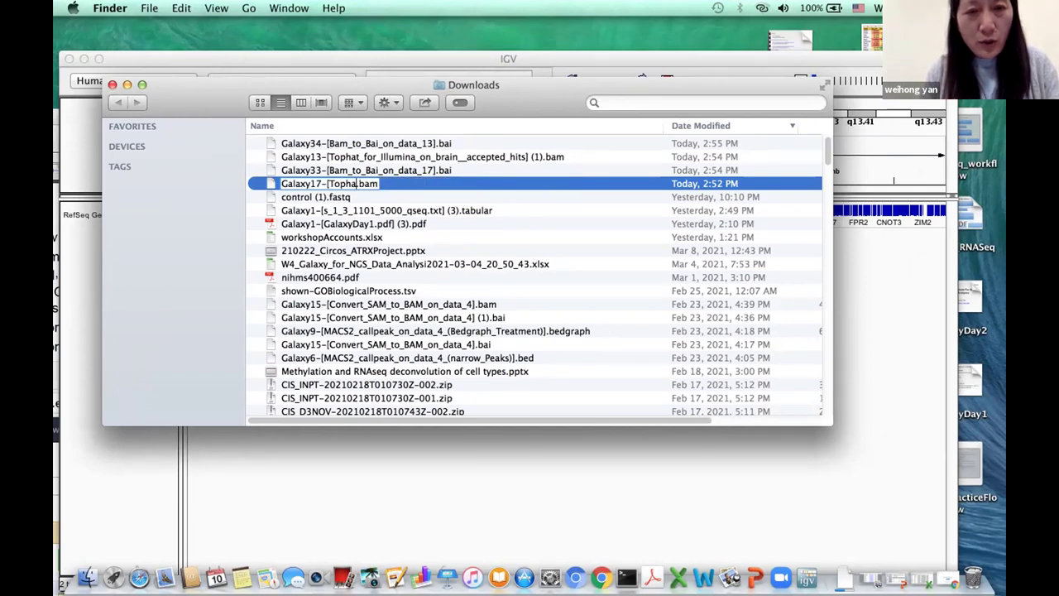
{"action": "key", "text": "BackSpace"}
{"action": "key", "text": "BackSpace"}
{"action": "key", "text": "BackSpace"}
{"action": "key", "text": "BackSpace"}
{"action": "key", "text": "BackSpace"}
{"action": "key", "text": "BackSpace"}
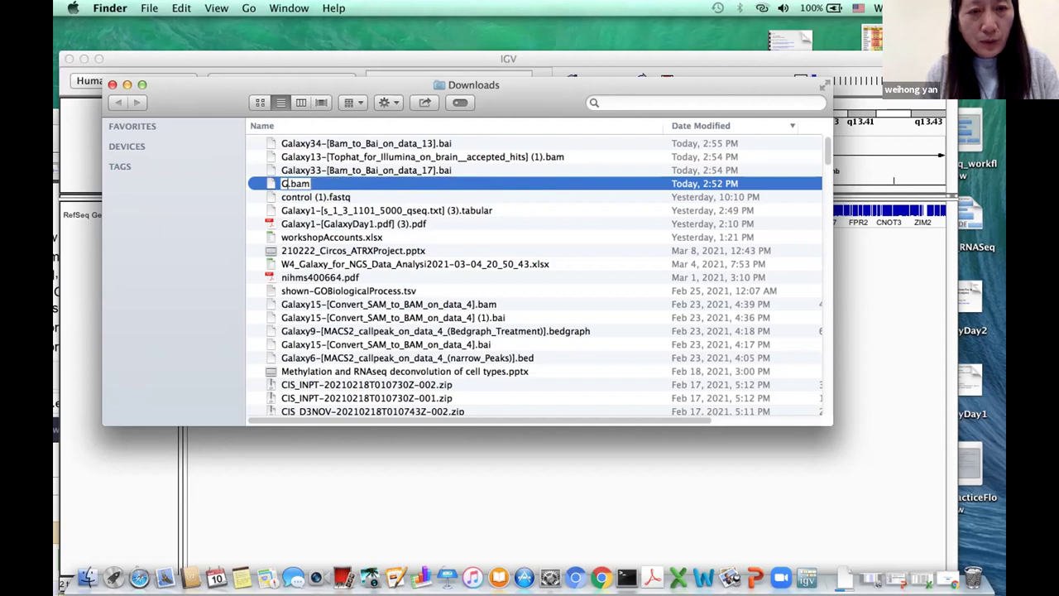
{"action": "type", "text": "adre"}
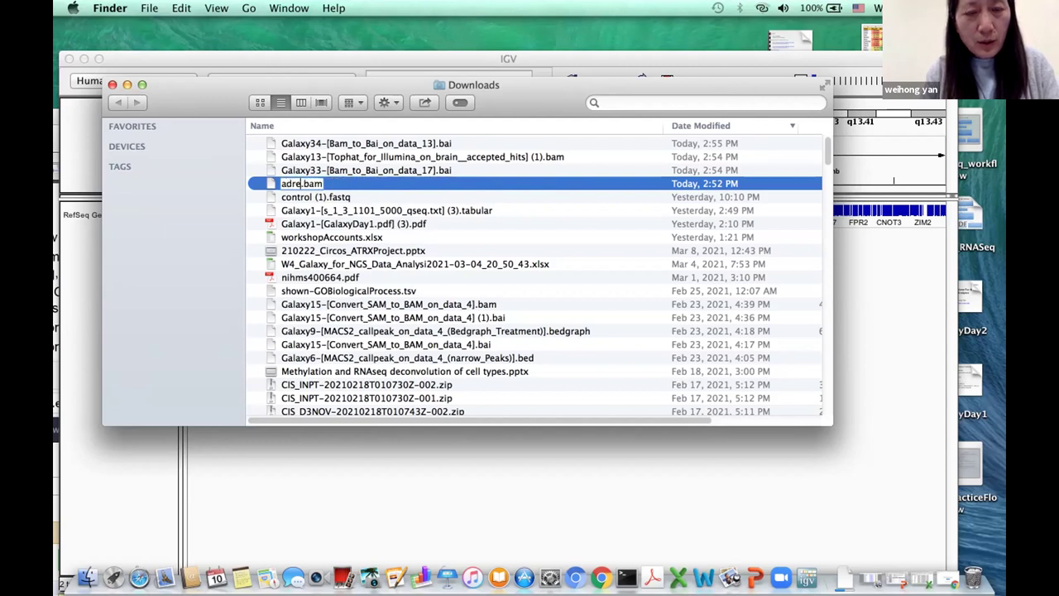
{"action": "type", "text": "nal"}
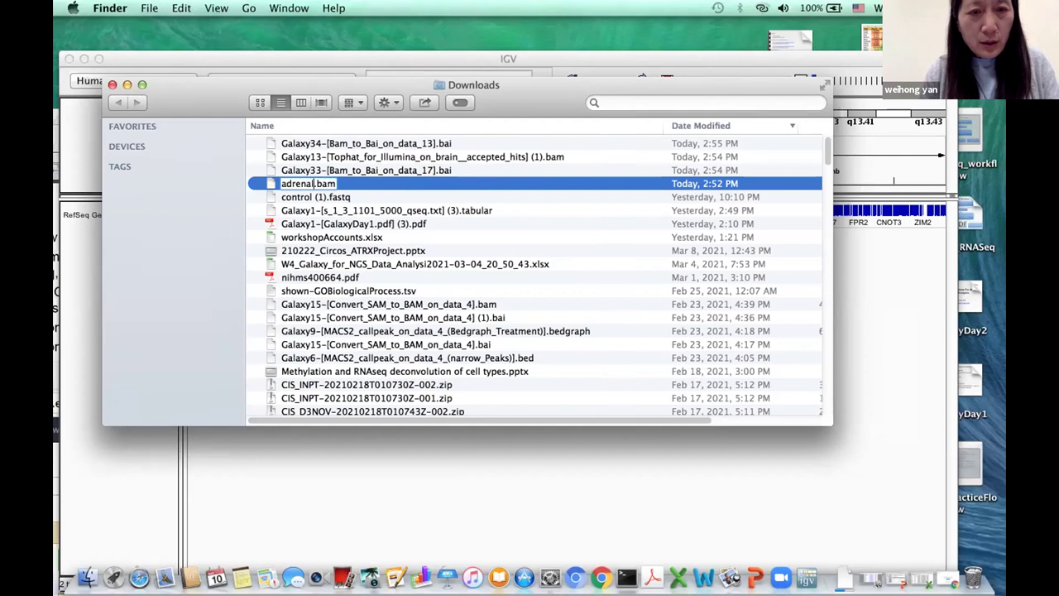
{"action": "key", "text": "Return"}
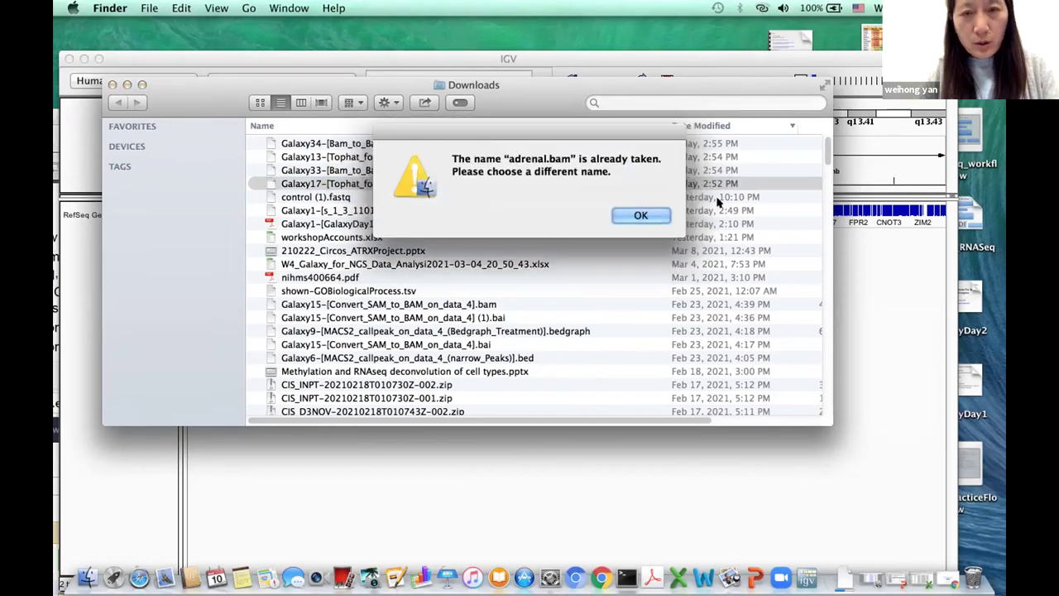
{"action": "left_click", "coordinate": [637, 214]}
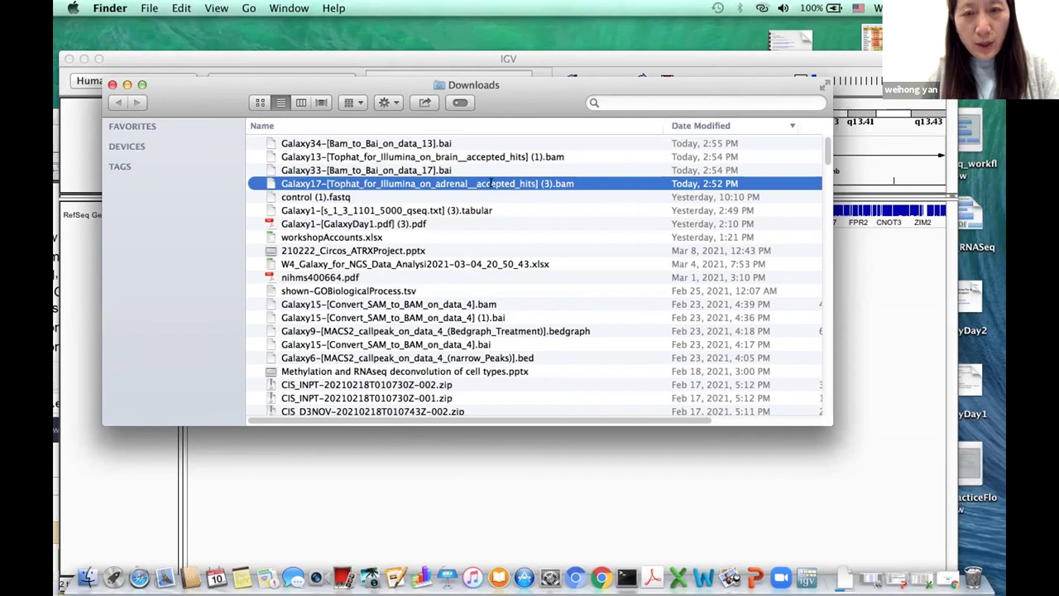
Rename Galaxy17-[Tophat_for_Illumina_on_adrenal__accepted_hits] (3).bam in Downloads as adre.bam
{"action": "key", "text": "Return"}
{"action": "left_click", "coordinate": [549, 182]}
{"action": "key", "text": "BackSpace"}
{"action": "key", "text": "BackSpace"}
{"action": "key", "text": "BackSpace"}
{"action": "key", "text": "BackSpace"}
{"action": "key", "text": "BackSpace"}
{"action": "key", "text": "BackSpace"}
{"action": "key", "text": "BackSpace"}
{"action": "key", "text": "BackSpace"}
{"action": "key", "text": "BackSpace"}
{"action": "key", "text": "BackSpace"}
{"action": "key", "text": "BackSpace"}
{"action": "key", "text": "BackSpace"}
{"action": "key", "text": "BackSpace"}
{"action": "key", "text": "BackSpace"}
{"action": "key", "text": "BackSpace"}
{"action": "key", "text": "BackSpace"}
{"action": "key", "text": "BackSpace"}
{"action": "key", "text": "BackSpace"}
{"action": "key", "text": "BackSpace"}
{"action": "key", "text": "BackSpace"}
{"action": "key", "text": "BackSpace"}
{"action": "key", "text": "BackSpace"}
{"action": "key", "text": "BackSpace"}
{"action": "key", "text": "BackSpace"}
{"action": "key", "text": "BackSpace"}
{"action": "key", "text": "BackSpace"}
{"action": "key", "text": "BackSpace"}
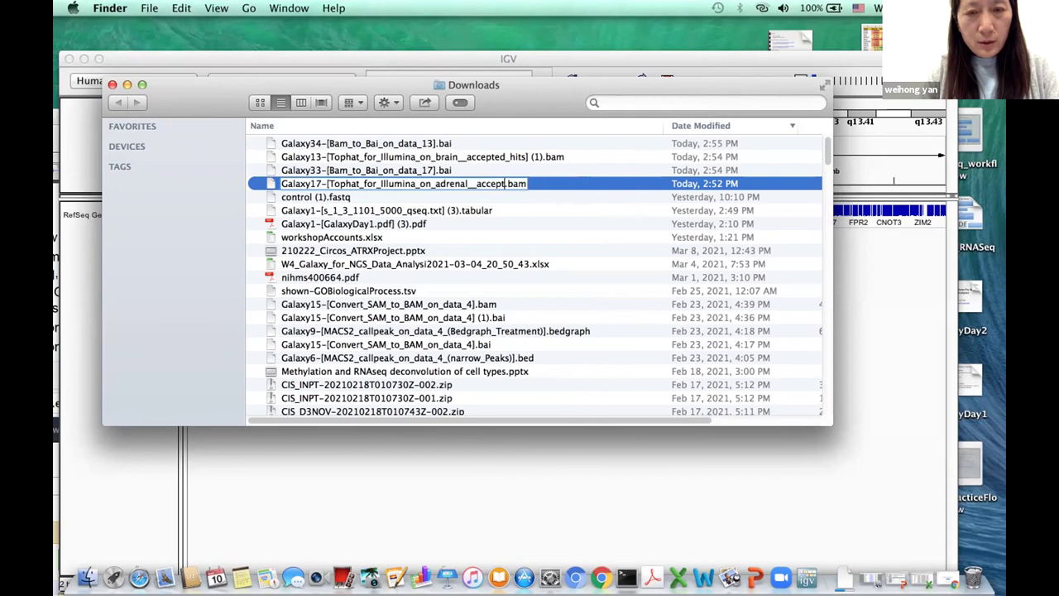
{"action": "key", "text": "BackSpace"}
{"action": "key", "text": "BackSpace"}
{"action": "key", "text": "BackSpace"}
{"action": "key", "text": "BackSpace"}
{"action": "key", "text": "BackSpace"}
{"action": "key", "text": "BackSpace"}
{"action": "key", "text": "BackSpace"}
{"action": "key", "text": "BackSpace"}
{"action": "key", "text": "BackSpace"}
{"action": "key", "text": "BackSpace"}
{"action": "key", "text": "BackSpace"}
{"action": "key", "text": "BackSpace"}
{"action": "key", "text": "BackSpace"}
{"action": "key", "text": "BackSpace"}
{"action": "key", "text": "BackSpace"}
{"action": "key", "text": "BackSpace"}
{"action": "key", "text": "BackSpace"}
{"action": "key", "text": "BackSpace"}
{"action": "key", "text": "BackSpace"}
{"action": "key", "text": "BackSpace"}
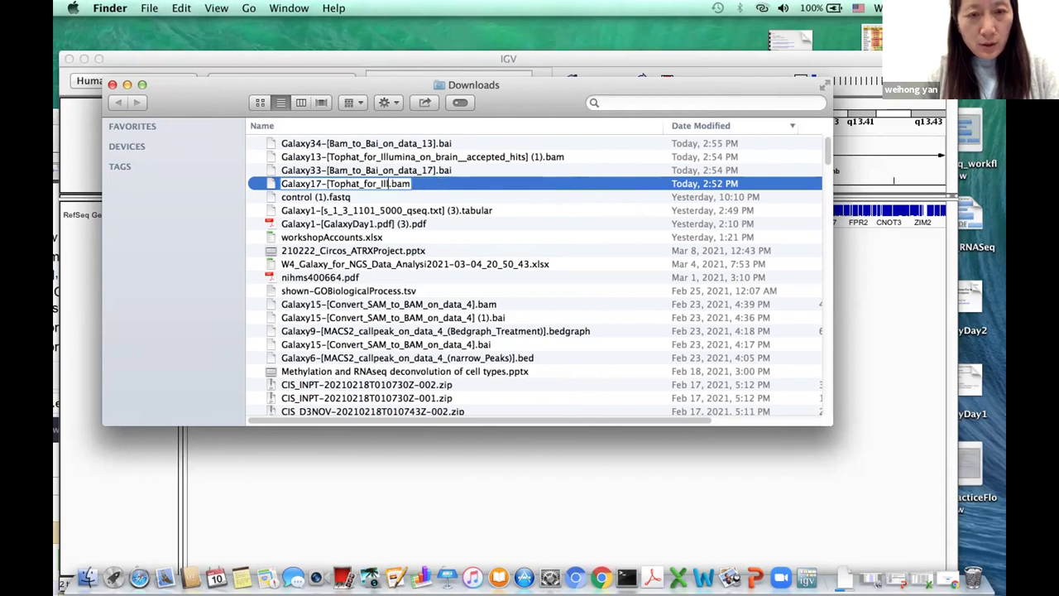
{"action": "key", "text": "BackSpace"}
{"action": "key", "text": "BackSpace"}
{"action": "key", "text": "BackSpace"}
{"action": "key", "text": "BackSpace"}
{"action": "key", "text": "BackSpace"}
{"action": "key", "text": "BackSpace"}
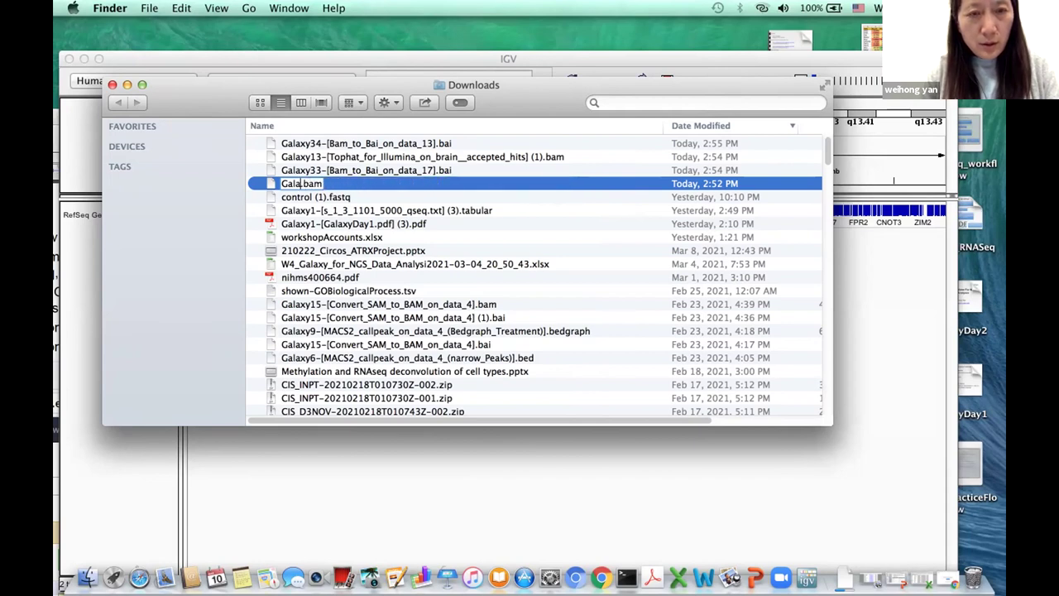
{"action": "type", "text": "ad"}
{"action": "type", "text": "re"}
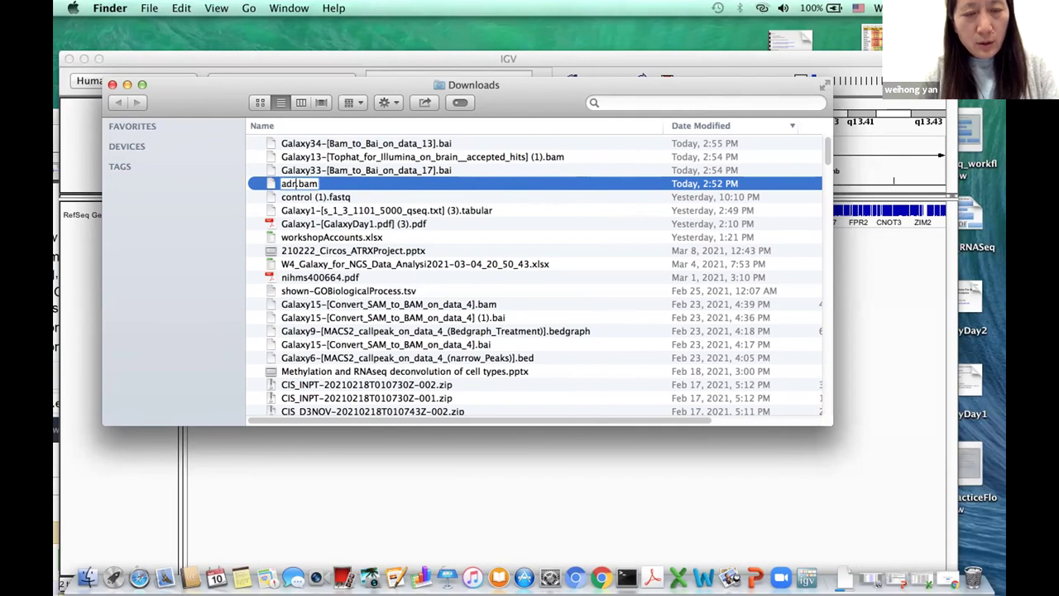
{"action": "key", "text": "Return"}
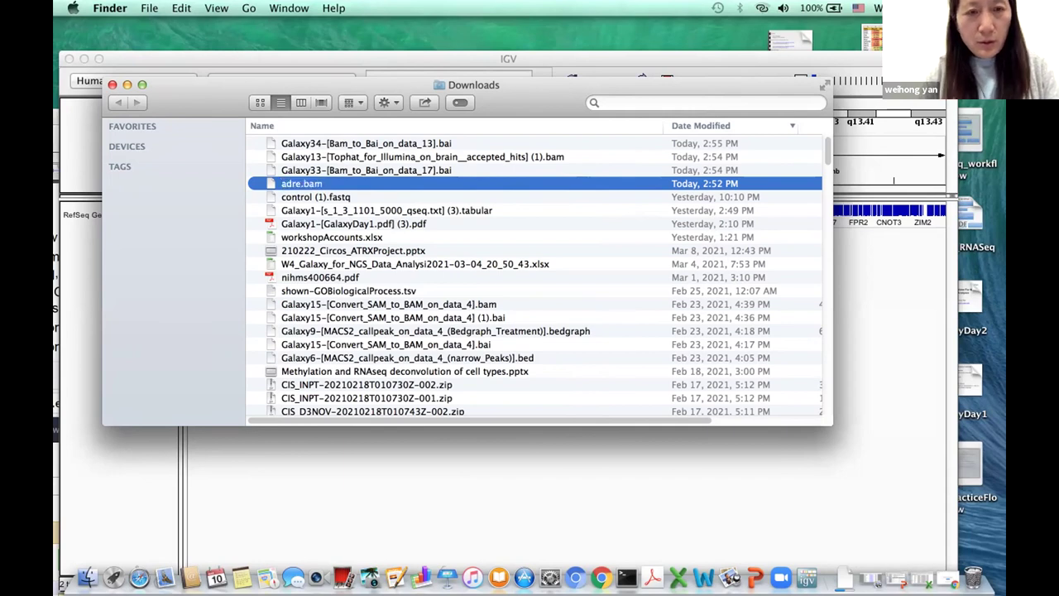
Rename Galaxy33-[Bam_to_Bai_on_data_17].bai in Downloads as adre.bai
{"action": "left_click", "coordinate": [411, 169]}
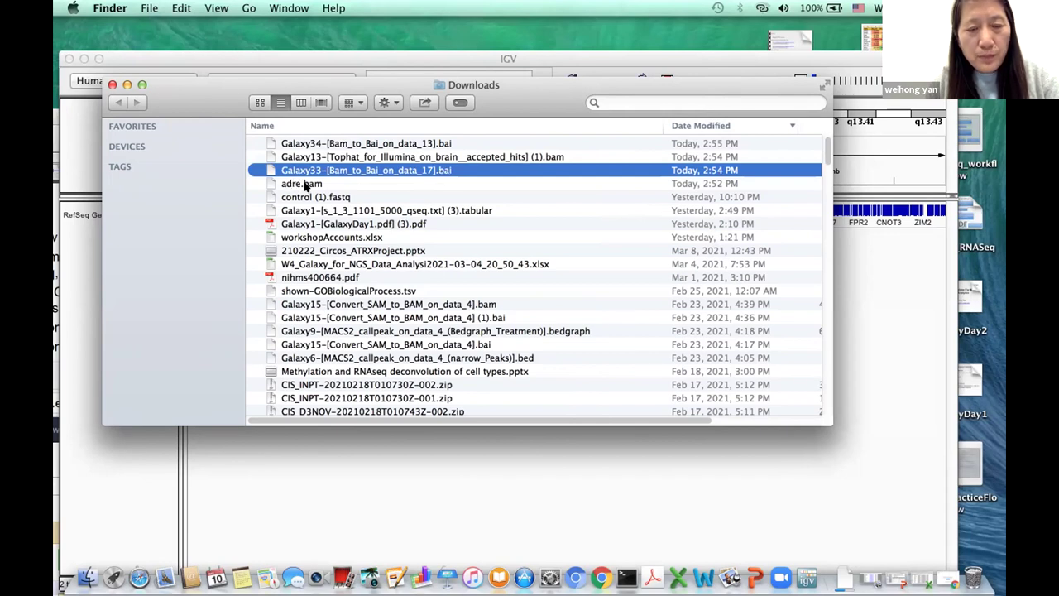
{"action": "left_click", "coordinate": [409, 171]}
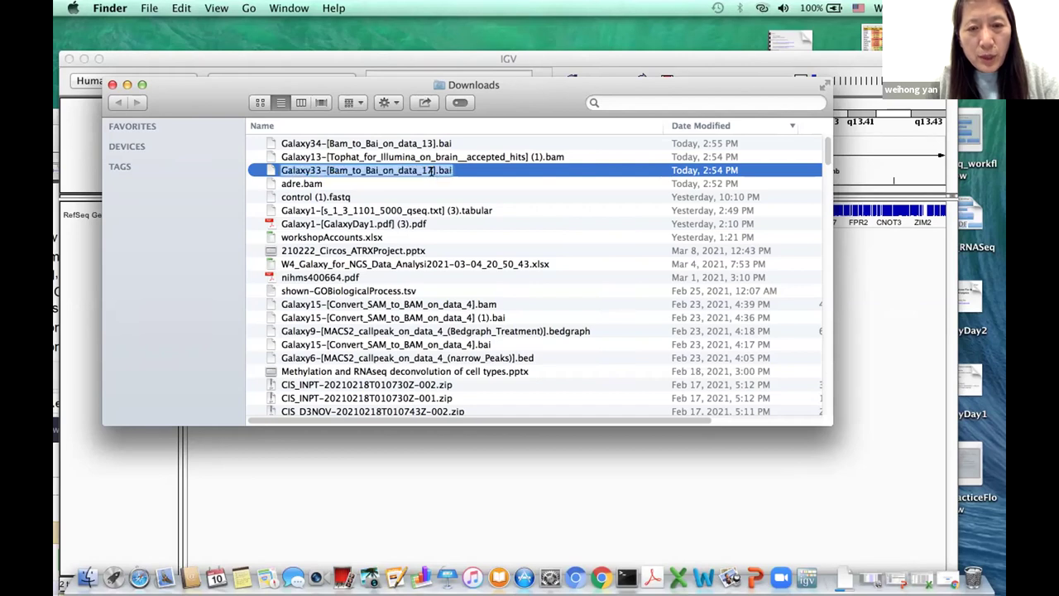
{"action": "left_click", "coordinate": [432, 170]}
{"action": "key", "text": "BackSpace"}
{"action": "key", "text": "BackSpace"}
{"action": "key", "text": "BackSpace"}
{"action": "key", "text": "BackSpace"}
{"action": "key", "text": "BackSpace"}
{"action": "key", "text": "BackSpace"}
{"action": "key", "text": "BackSpace"}
{"action": "key", "text": "BackSpace"}
{"action": "key", "text": "BackSpace"}
{"action": "key", "text": "BackSpace"}
{"action": "key", "text": "BackSpace"}
{"action": "key", "text": "BackSpace"}
{"action": "key", "text": "BackSpace"}
{"action": "key", "text": "BackSpace"}
{"action": "key", "text": "BackSpace"}
{"action": "key", "text": "BackSpace"}
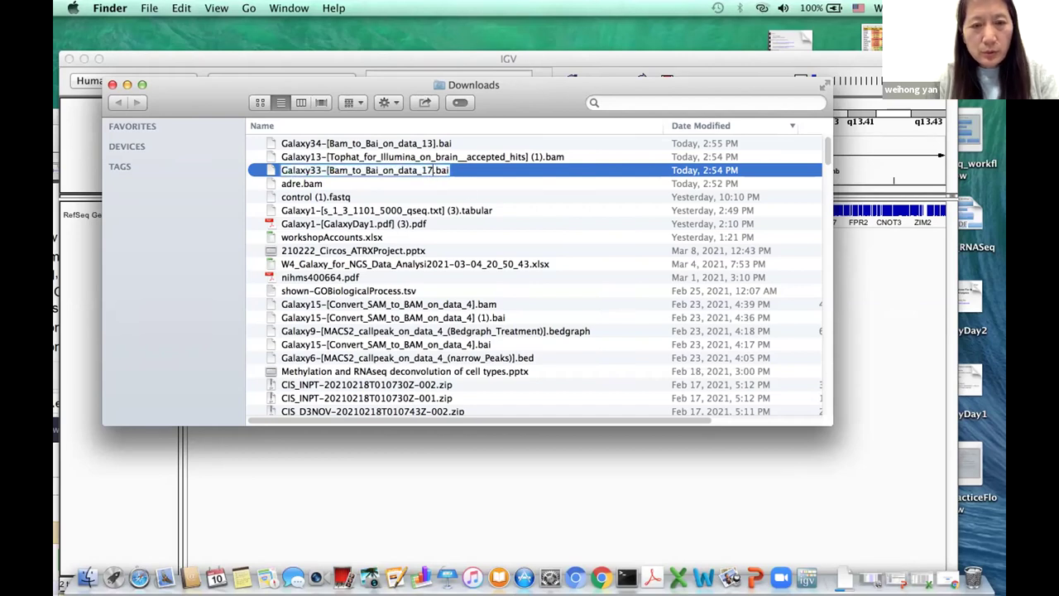
{"action": "key", "text": "BackSpace"}
{"action": "key", "text": "BackSpace"}
{"action": "key", "text": "BackSpace"}
{"action": "key", "text": "BackSpace"}
{"action": "key", "text": "BackSpace"}
{"action": "key", "text": "BackSpace"}
{"action": "key", "text": "BackSpace"}
{"action": "key", "text": "BackSpace"}
{"action": "key", "text": "BackSpace"}
{"action": "key", "text": "BackSpace"}
{"action": "key", "text": "BackSpace"}
{"action": "key", "text": "BackSpace"}
{"action": "key", "text": "BackSpace"}
{"action": "key", "text": "BackSpace"}
{"action": "key", "text": "BackSpace"}
{"action": "key", "text": "BackSpace"}
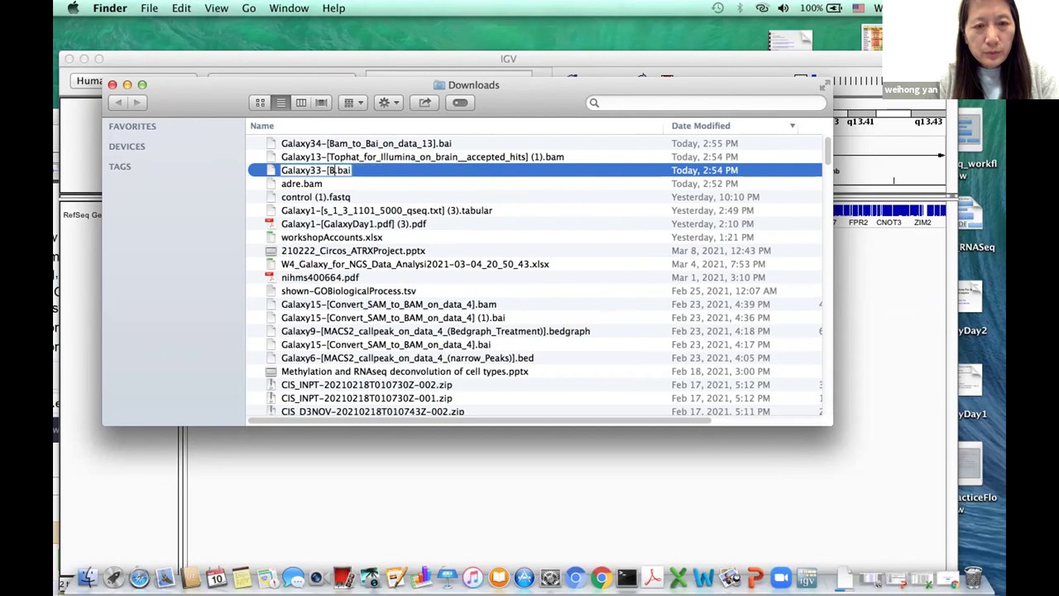
{"action": "type", "text": "adre"}
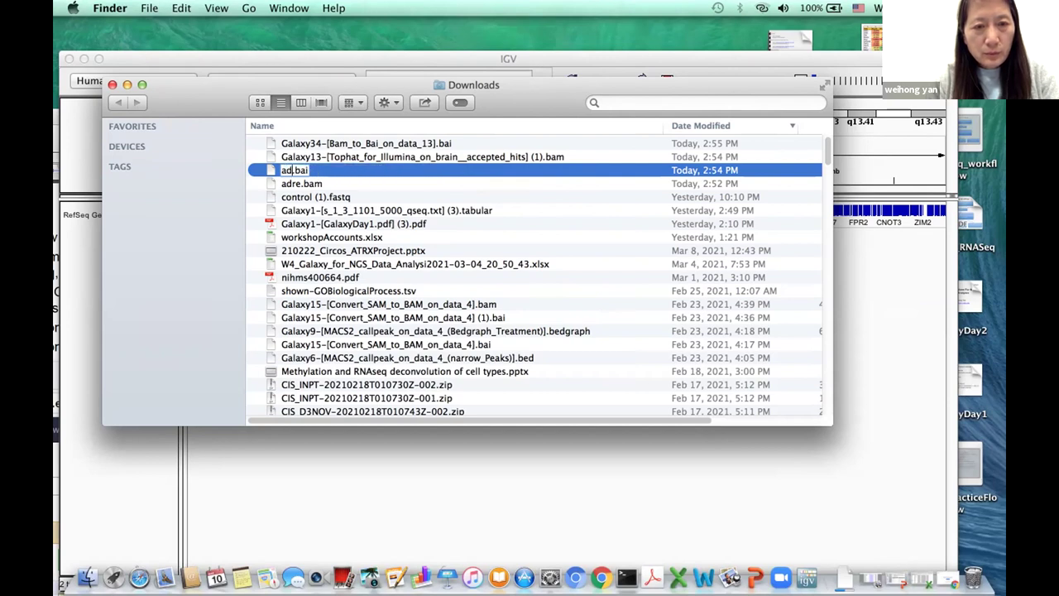
{"action": "key", "text": "Return"}
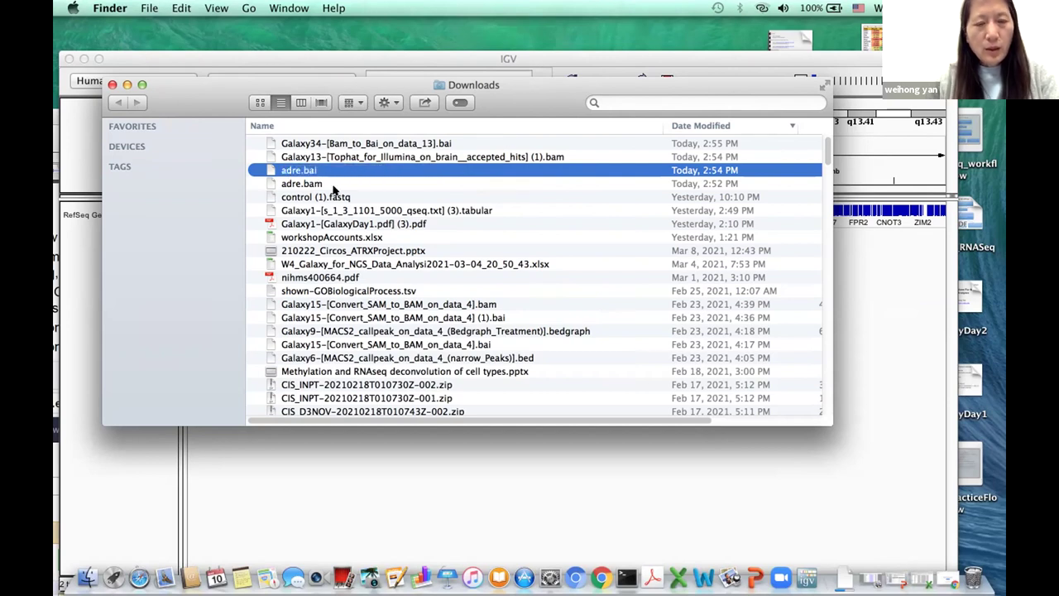
Switch to IGV and load adre.bam from the Downloads folder
{"action": "left_click", "coordinate": [348, 464]}
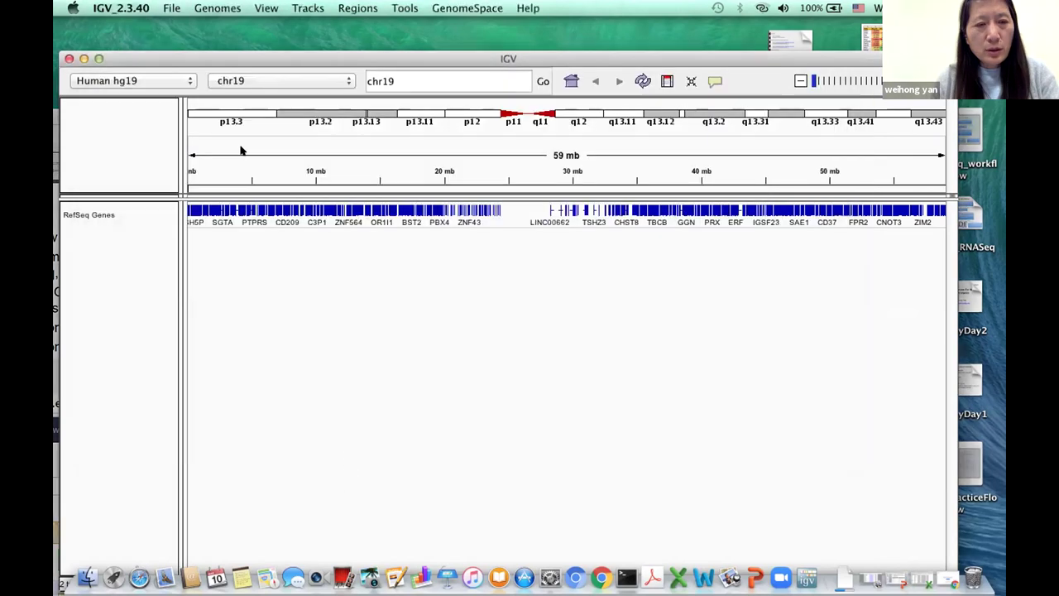
{"action": "left_click", "coordinate": [170, 8]}
{"action": "left_click", "coordinate": [188, 33]}
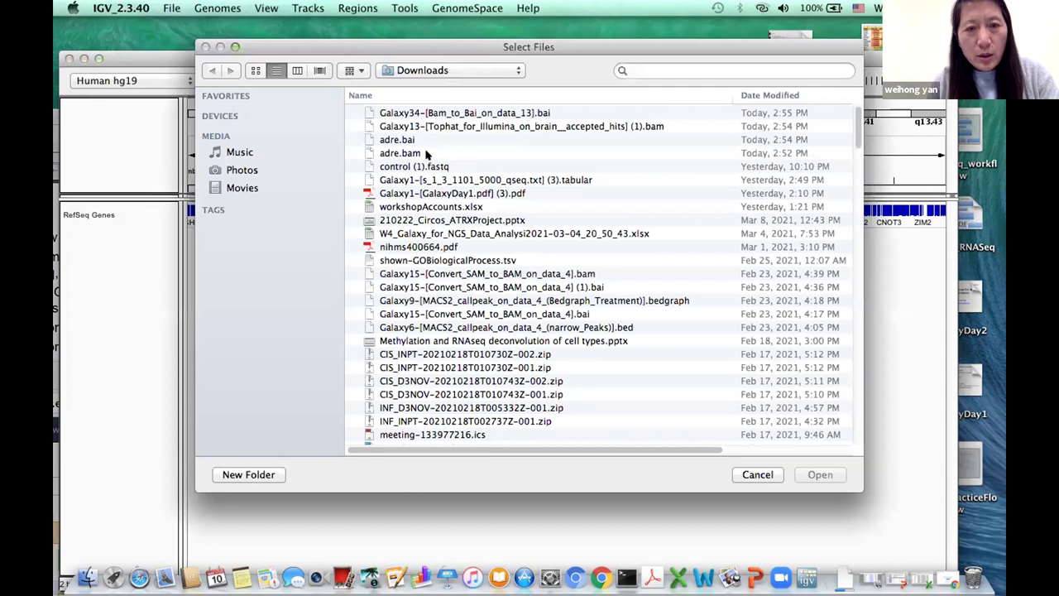
{"action": "left_click", "coordinate": [426, 154]}
{"action": "left_click_drag", "start_coordinate": [586, 45], "coordinate": [483, 45]}
{"action": "left_click", "coordinate": [712, 474]}
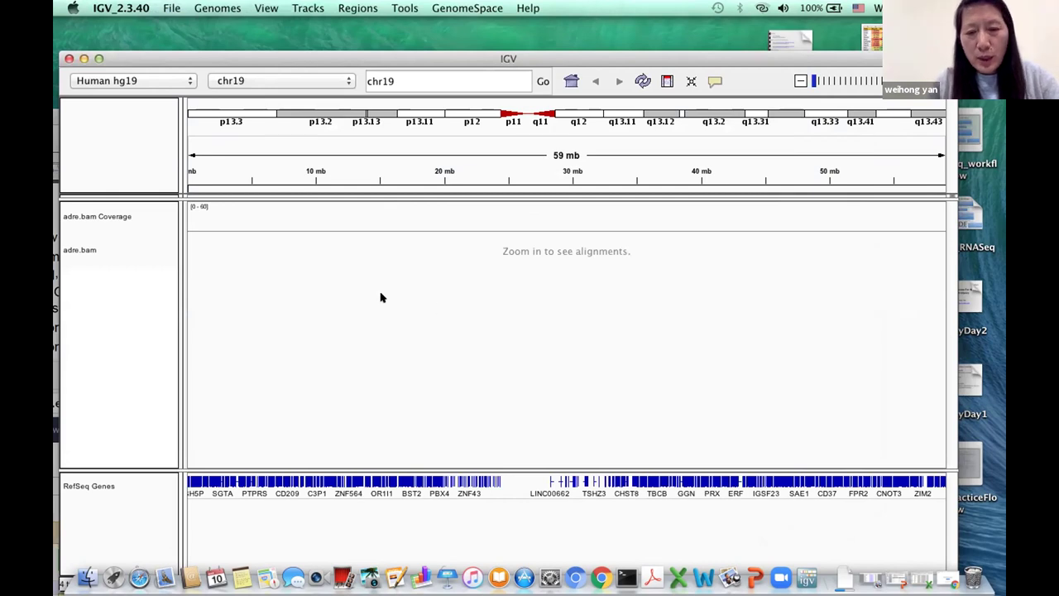
Zoom in on the middle of chr19 to an 83 kb span to check the adre.bam track for alignments
{"action": "left_click_drag", "start_coordinate": [571, 58], "coordinate": [583, 13]}
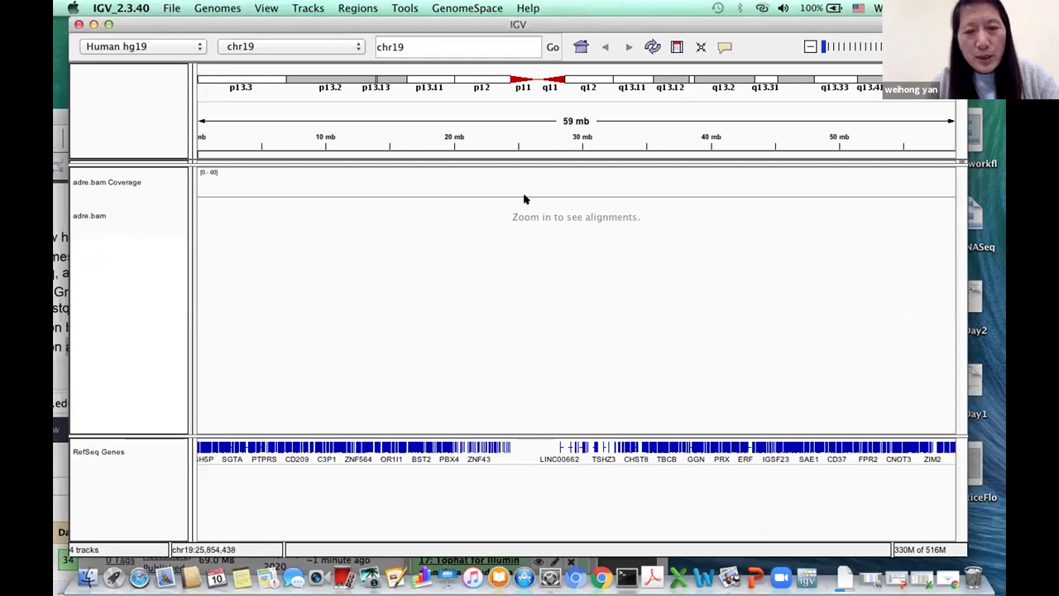
{"action": "left_click", "coordinate": [877, 47]}
{"action": "left_click", "coordinate": [877, 46]}
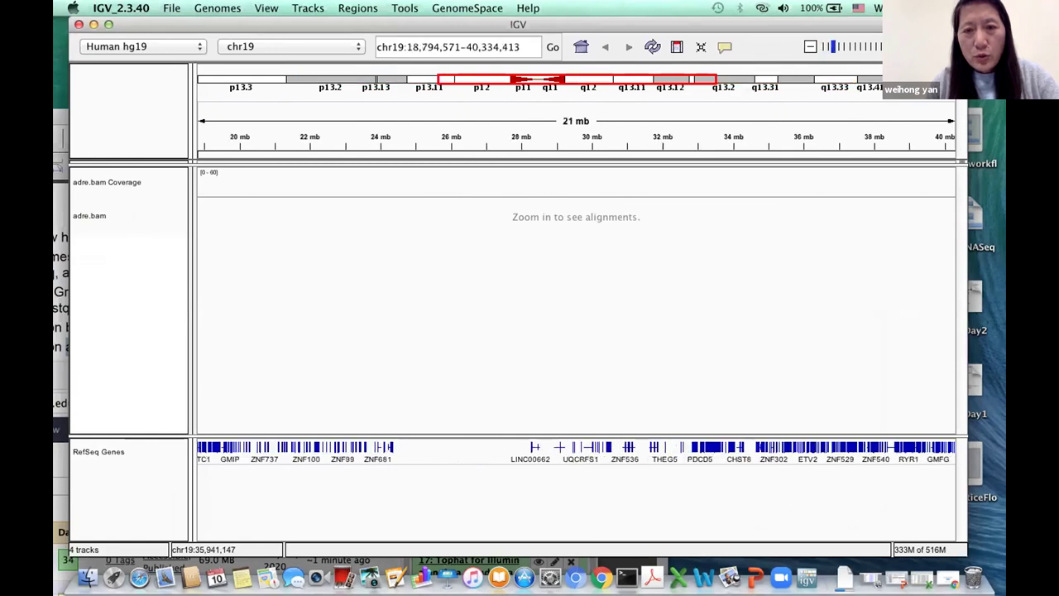
{"action": "left_click", "coordinate": [877, 47]}
{"action": "left_click", "coordinate": [877, 47]}
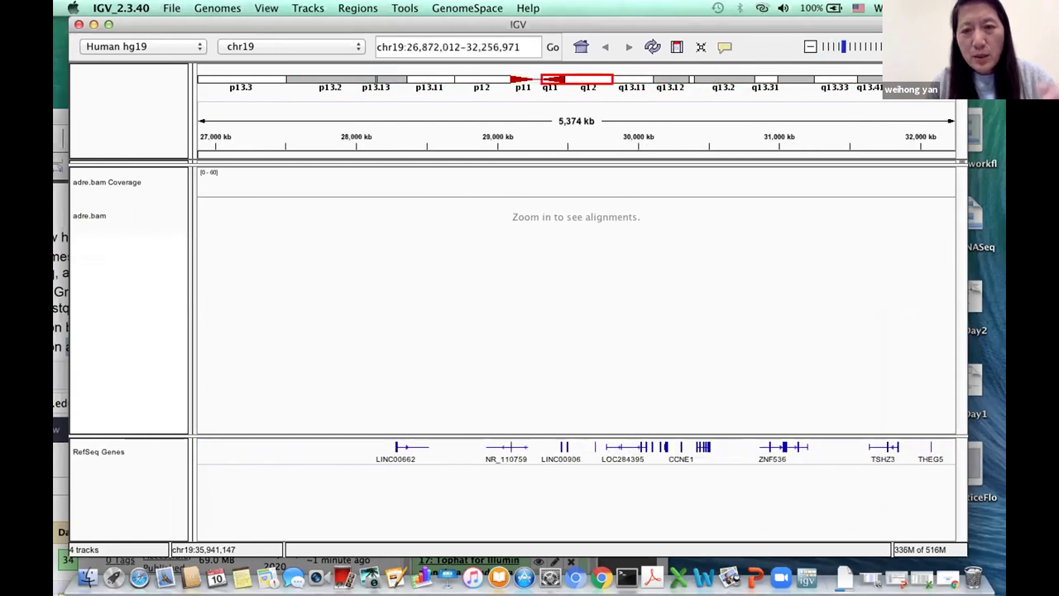
{"action": "left_click", "coordinate": [877, 46]}
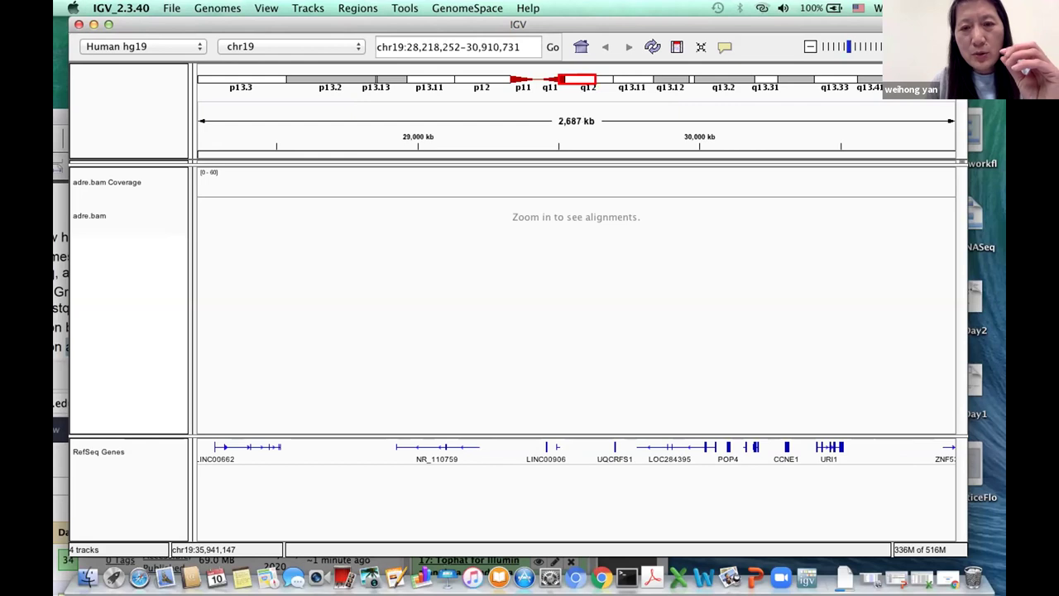
{"action": "left_click", "coordinate": [877, 46]}
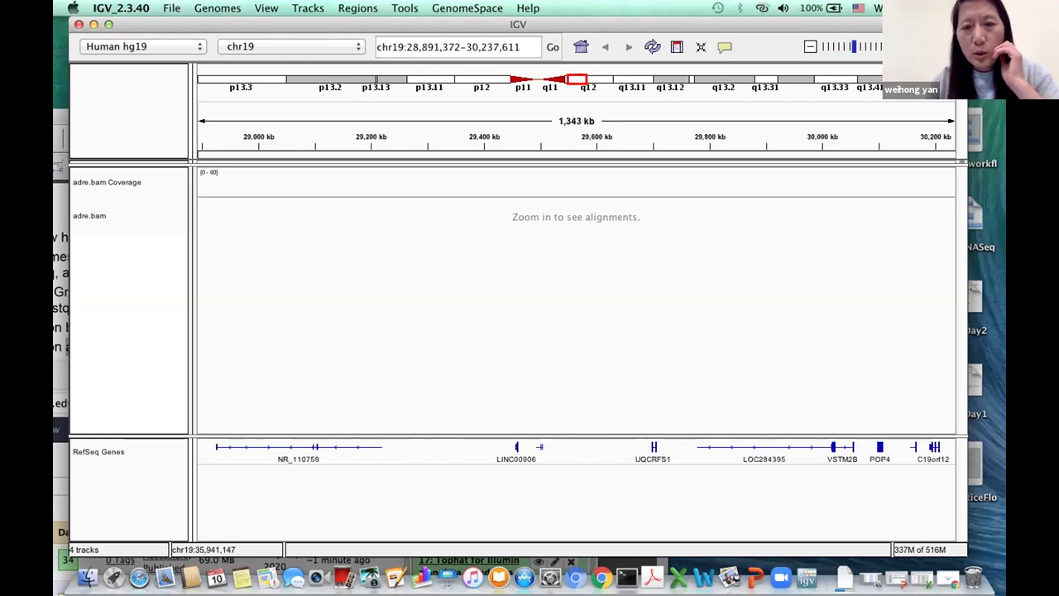
{"action": "left_click", "coordinate": [877, 46]}
{"action": "left_click", "coordinate": [877, 46]}
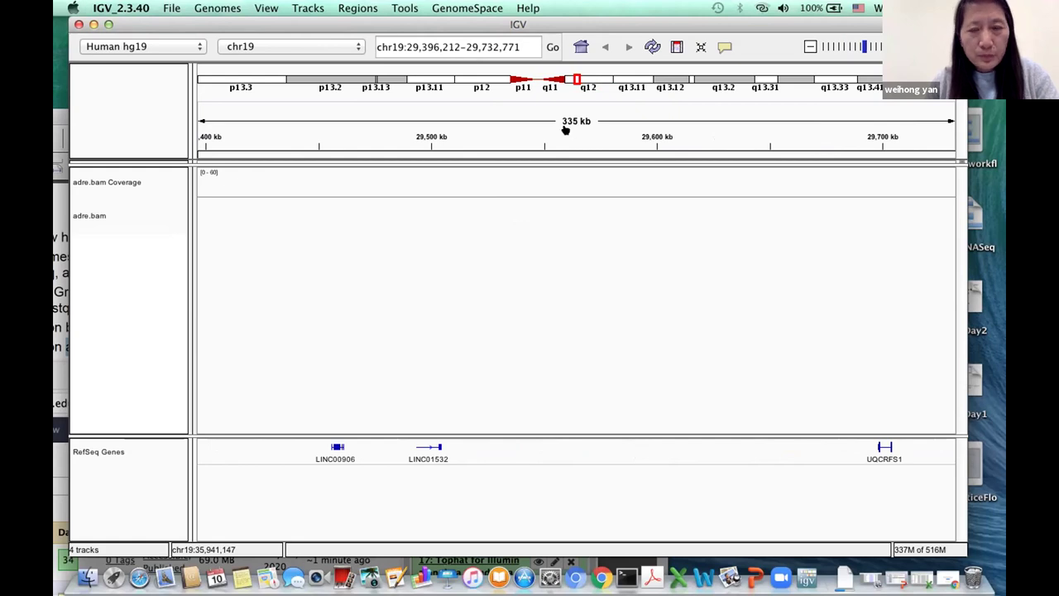
{"action": "left_click", "coordinate": [877, 47]}
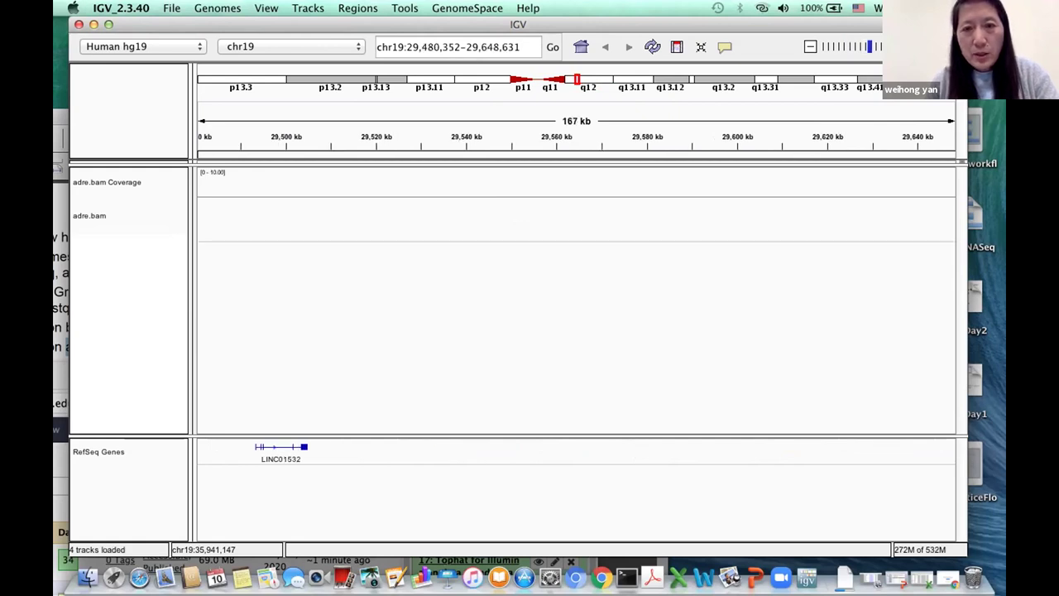
{"action": "left_click", "coordinate": [877, 46]}
Switch to GalaxyDay2.pdf, consult the RNA-Seq results slide on page 7, and place the IGV window below its gene table
{"action": "left_click_drag", "start_coordinate": [828, 24], "coordinate": [777, 291]}
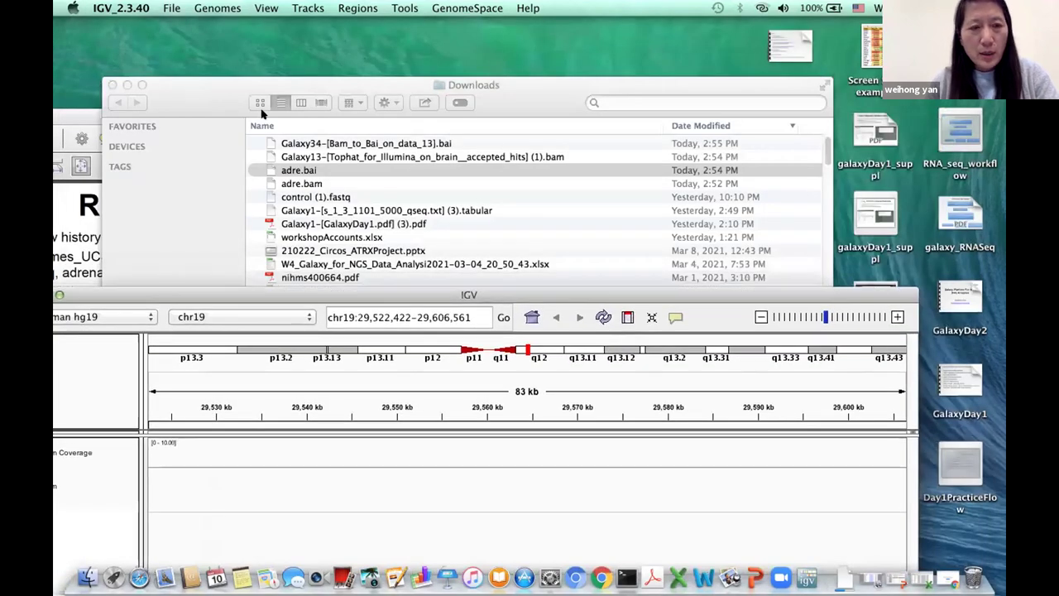
{"action": "left_click_drag", "start_coordinate": [222, 86], "coordinate": [717, 70]}
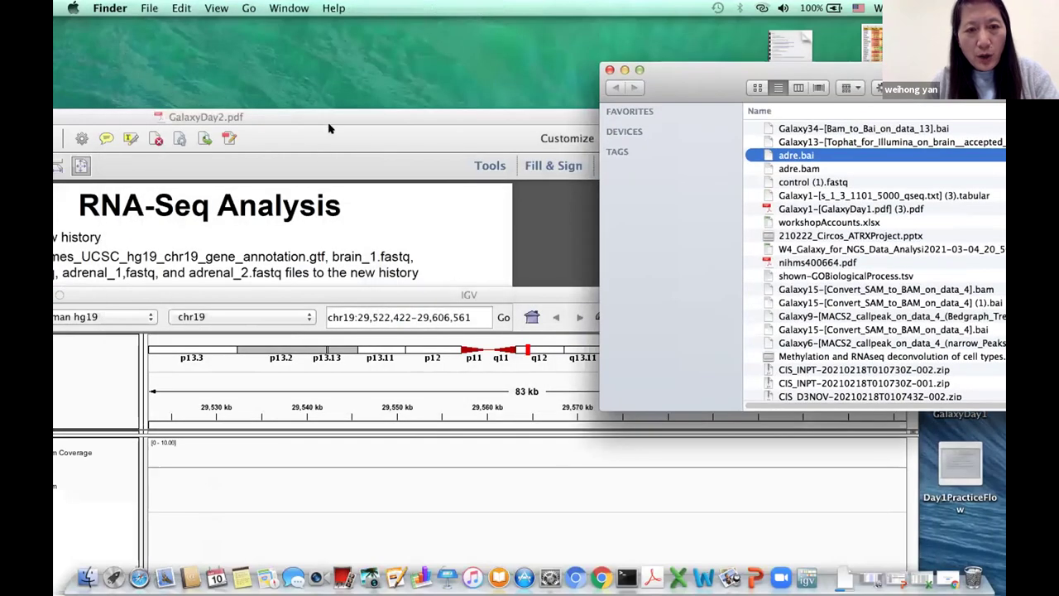
{"action": "left_click_drag", "start_coordinate": [317, 120], "coordinate": [536, 27]}
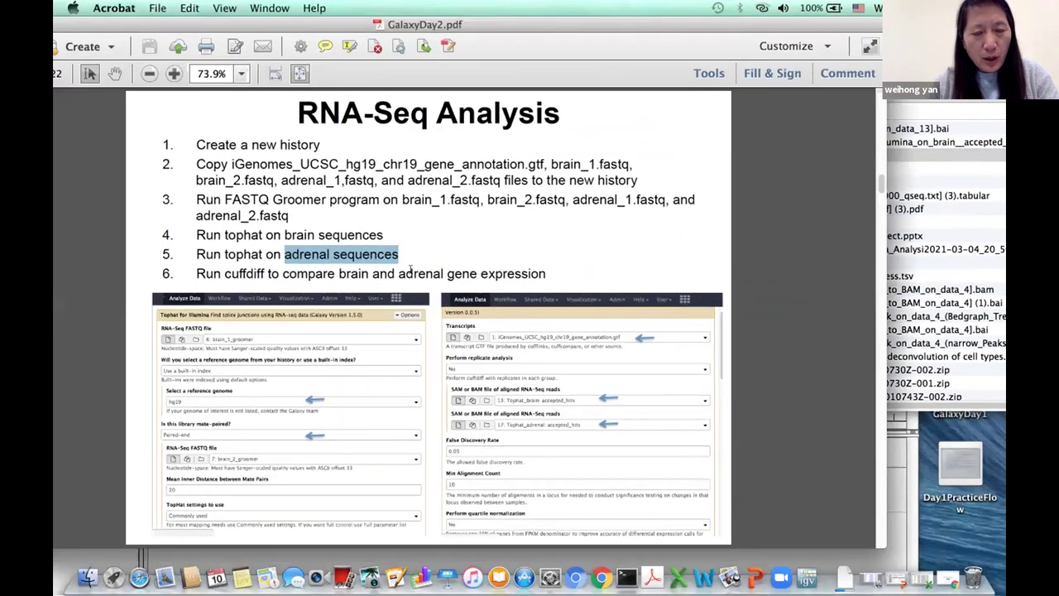
{"action": "scroll", "coordinate": [410, 269], "scroll_direction": "down", "scroll_amount": 3}
{"action": "scroll", "coordinate": [410, 269], "scroll_direction": "up", "scroll_amount": 3}
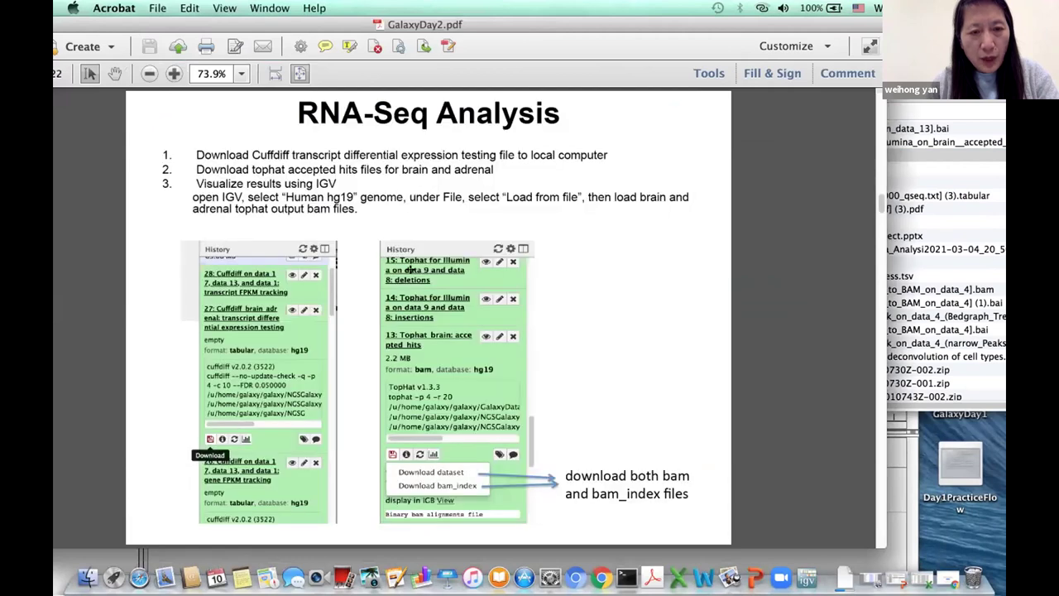
{"action": "scroll", "coordinate": [410, 269], "scroll_direction": "down", "scroll_amount": 3}
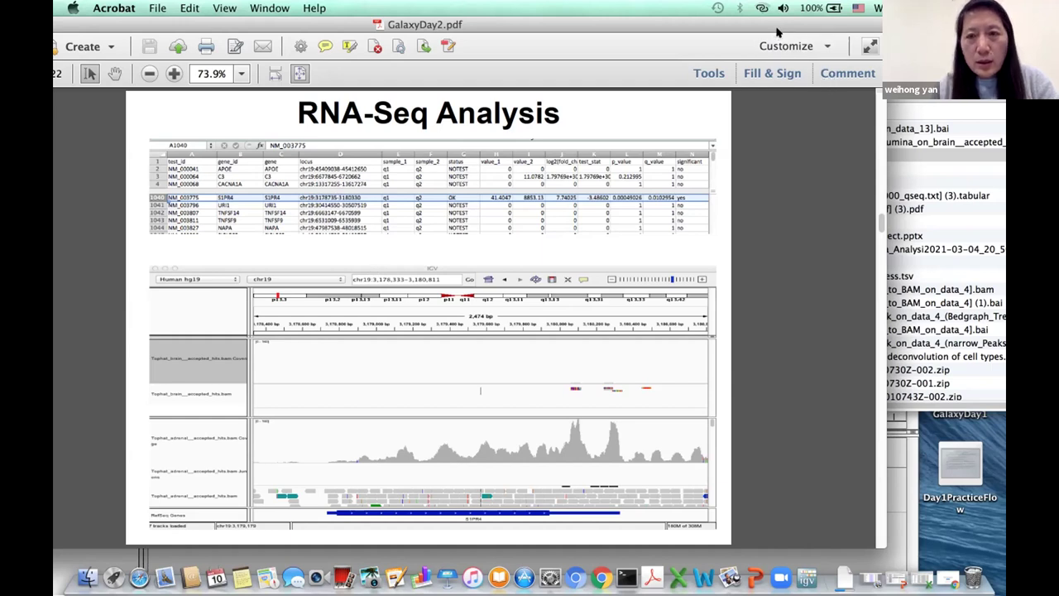
{"action": "left_click_drag", "start_coordinate": [769, 24], "coordinate": [709, 27]}
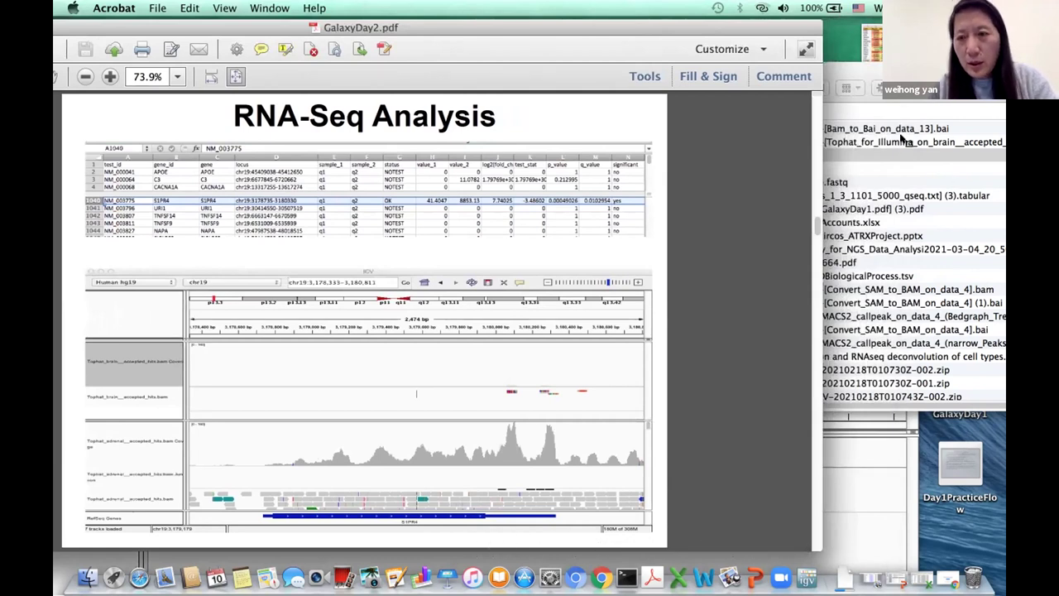
{"action": "double_click", "coordinate": [720, 32]}
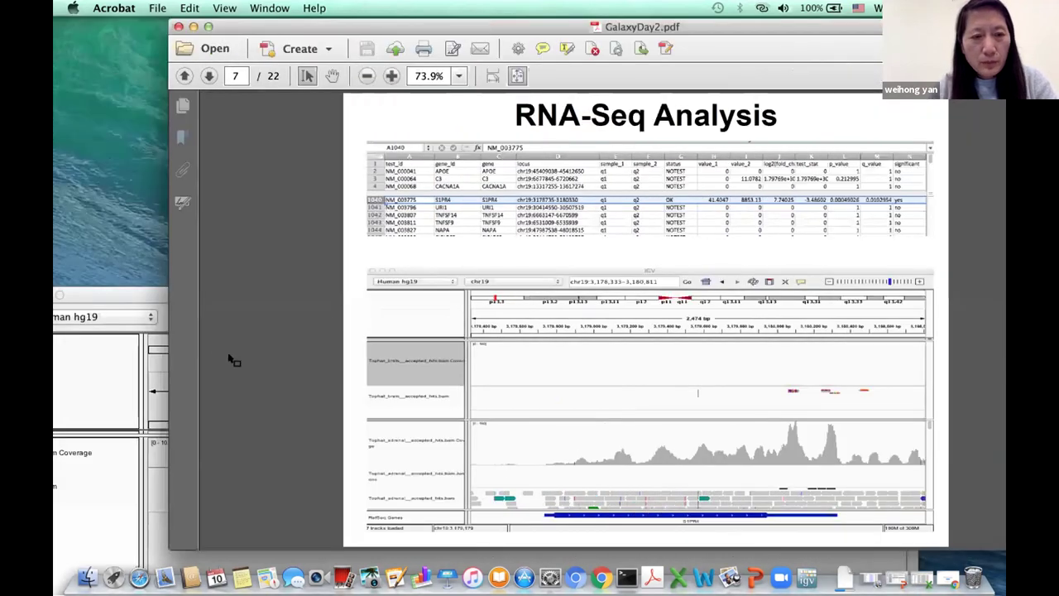
{"action": "left_click_drag", "start_coordinate": [130, 295], "coordinate": [173, 273]}
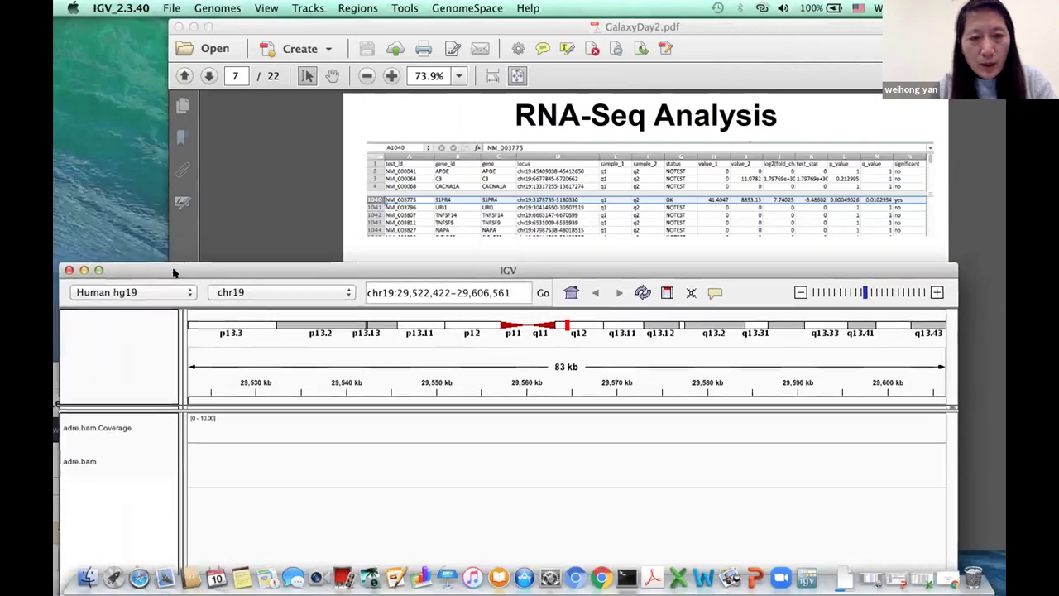
{"action": "left_click", "coordinate": [512, 293]}
{"action": "key", "text": "BackSpace"}
{"action": "key", "text": "BackSpace"}
{"action": "key", "text": "BackSpace"}
{"action": "key", "text": "BackSpace"}
{"action": "key", "text": "BackSpace"}
{"action": "key", "text": "BackSpace"}
{"action": "key", "text": "BackSpace"}
{"action": "key", "text": "BackSpace"}
{"action": "key", "text": "BackSpace"}
{"action": "key", "text": "BackSpace"}
{"action": "key", "text": "BackSpace"}
{"action": "key", "text": "BackSpace"}
{"action": "key", "text": "BackSpace"}
{"action": "key", "text": "BackSpace"}
{"action": "key", "text": "BackSpace"}
{"action": "key", "text": "BackSpace"}
{"action": "key", "text": "BackSpace"}
{"action": "key", "text": "BackSpace"}
{"action": "key", "text": "BackSpace"}
{"action": "type", "text": "3178"}
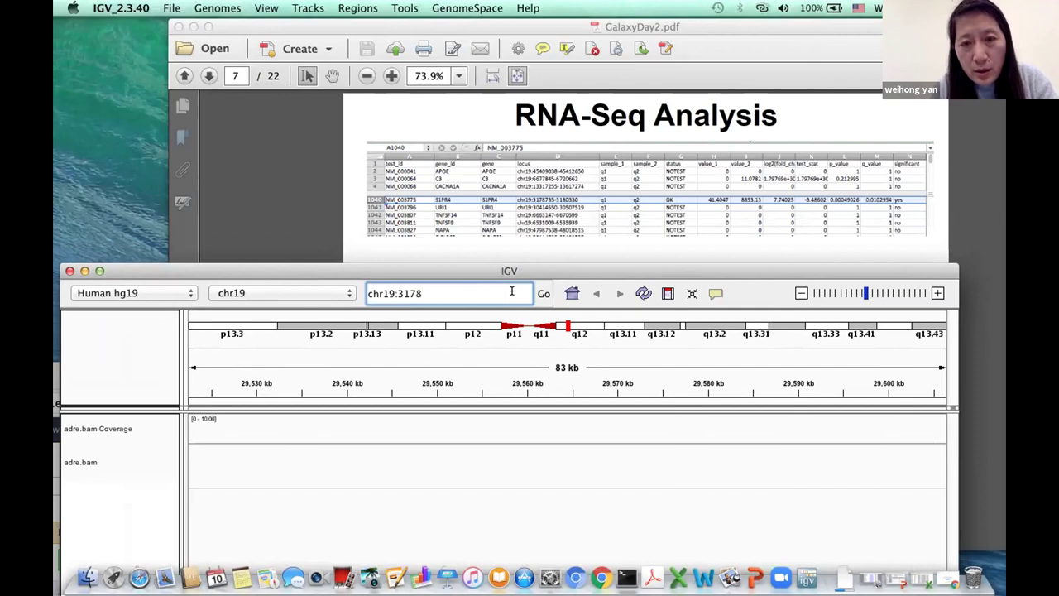
{"action": "type", "text": "000-319"}
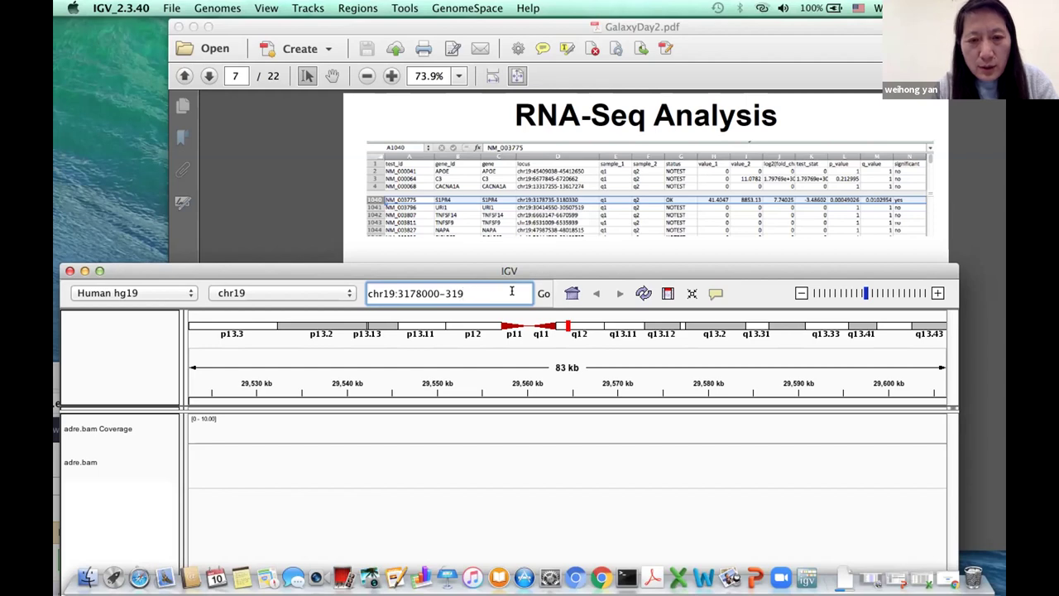
{"action": "type", "text": "0000"}
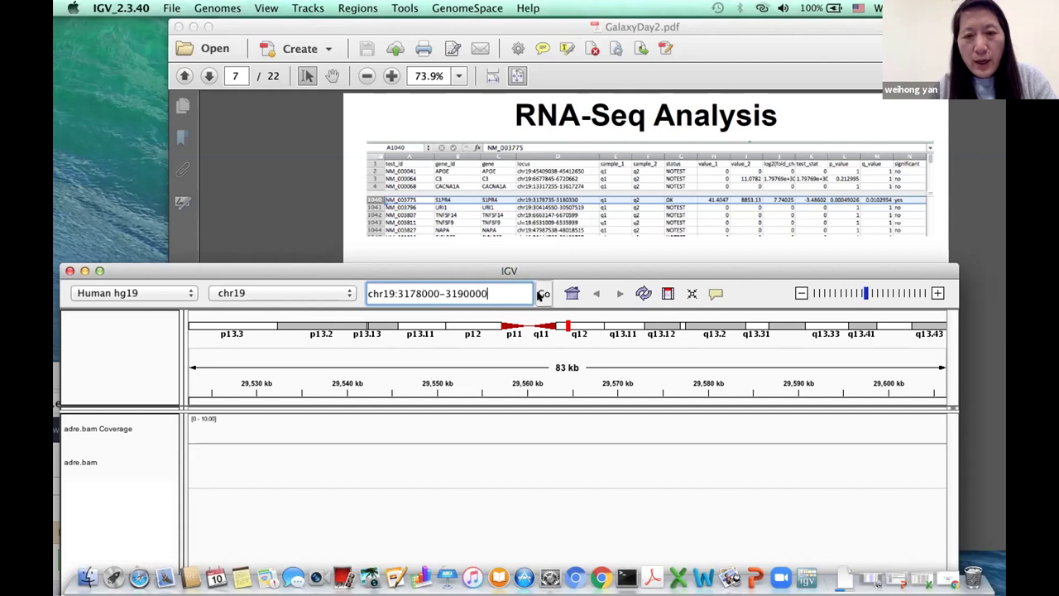
{"action": "left_click", "coordinate": [543, 293]}
Examine the adre.bam reads and coverage peak over the S1PR4 gene
{"action": "left_click_drag", "start_coordinate": [560, 271], "coordinate": [570, 24]}
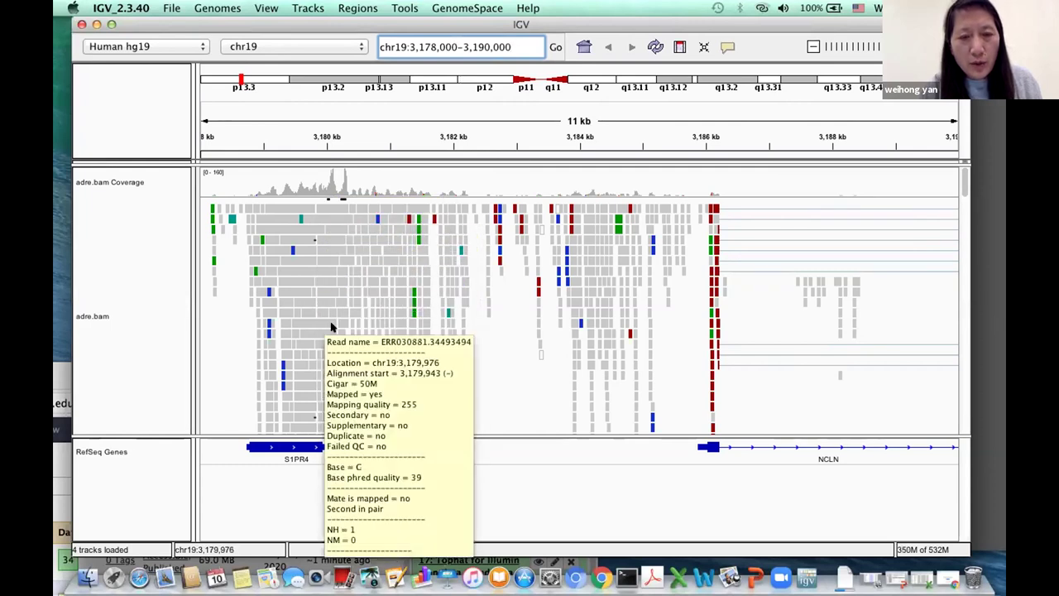
{"action": "mouse_move", "coordinate": [319, 203]}
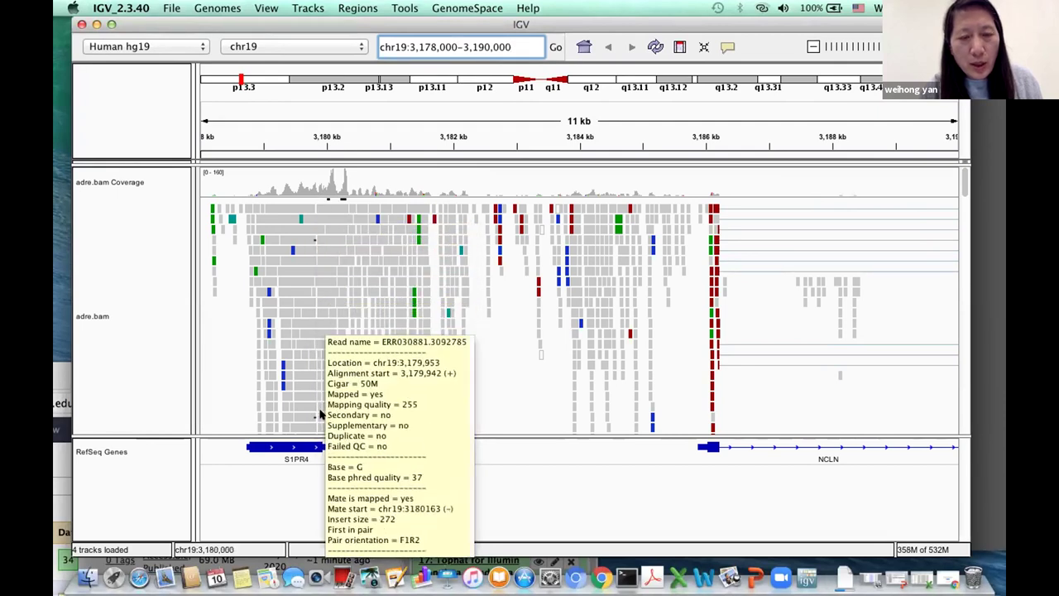
{"action": "mouse_move", "coordinate": [330, 173]}
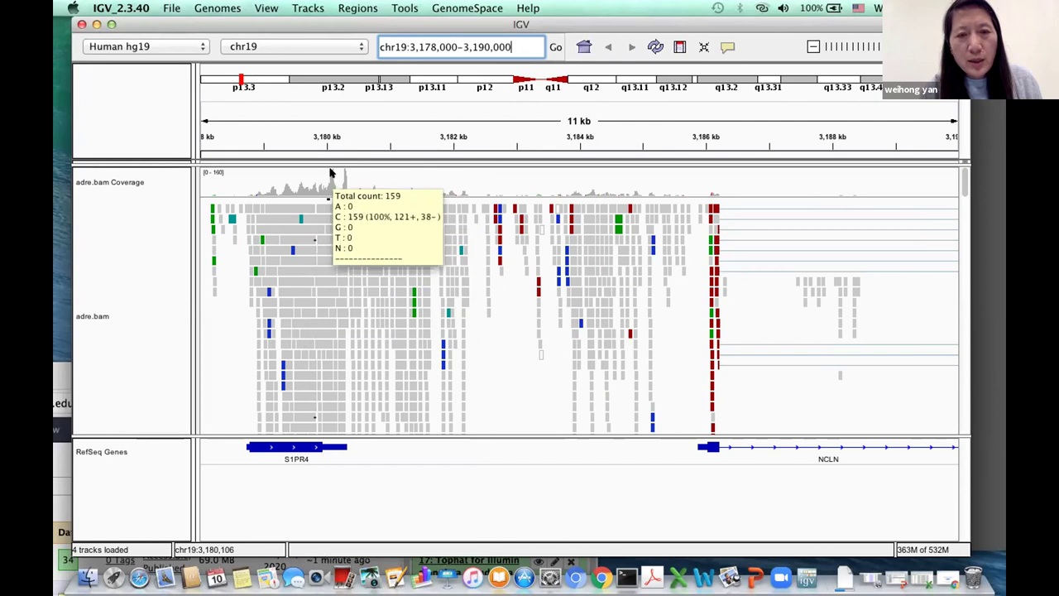
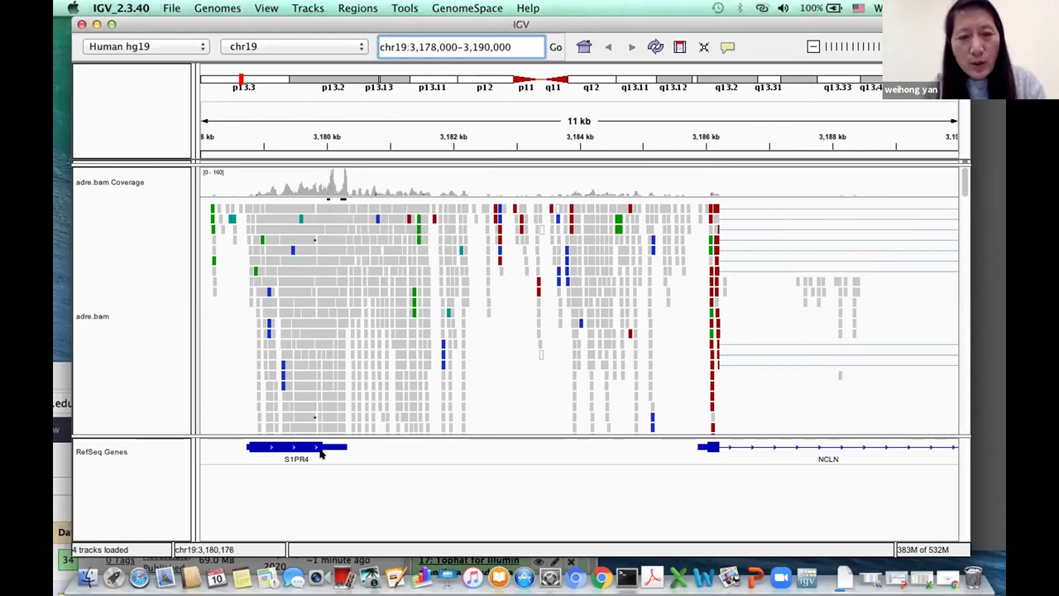
Move the IGV window down, switch to Finder and open the Downloads folder
{"action": "left_click_drag", "start_coordinate": [703, 20], "coordinate": [695, 96]}
{"action": "left_click", "coordinate": [104, 58]}
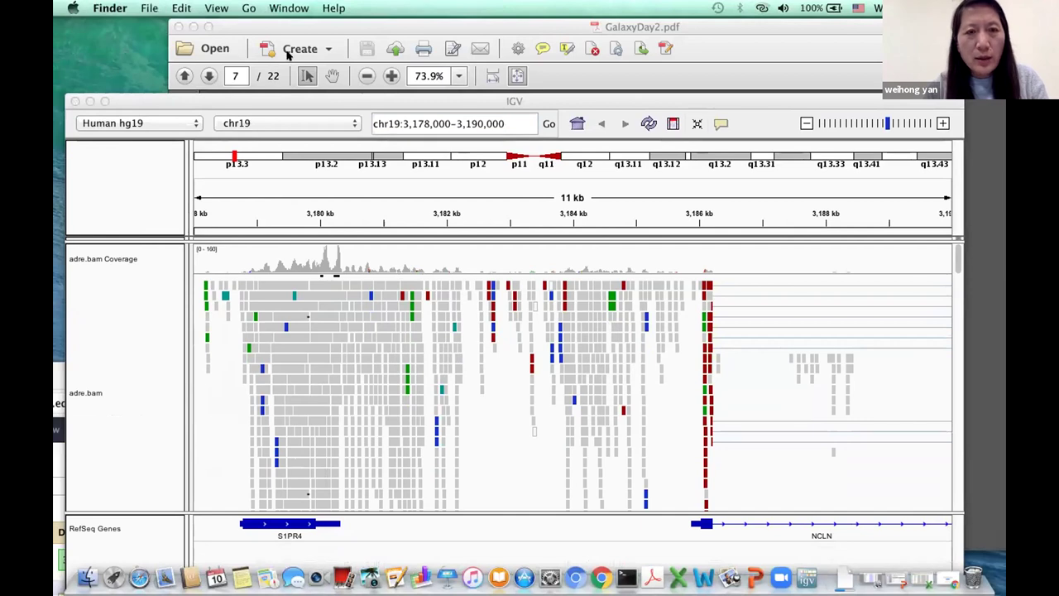
{"action": "left_click", "coordinate": [243, 8]}
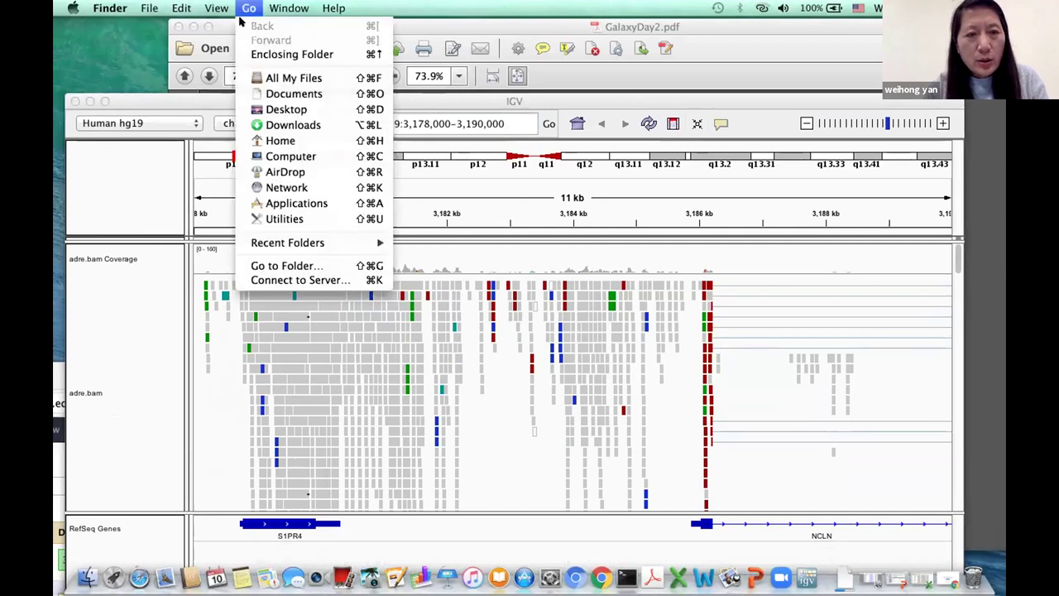
{"action": "left_click", "coordinate": [293, 124]}
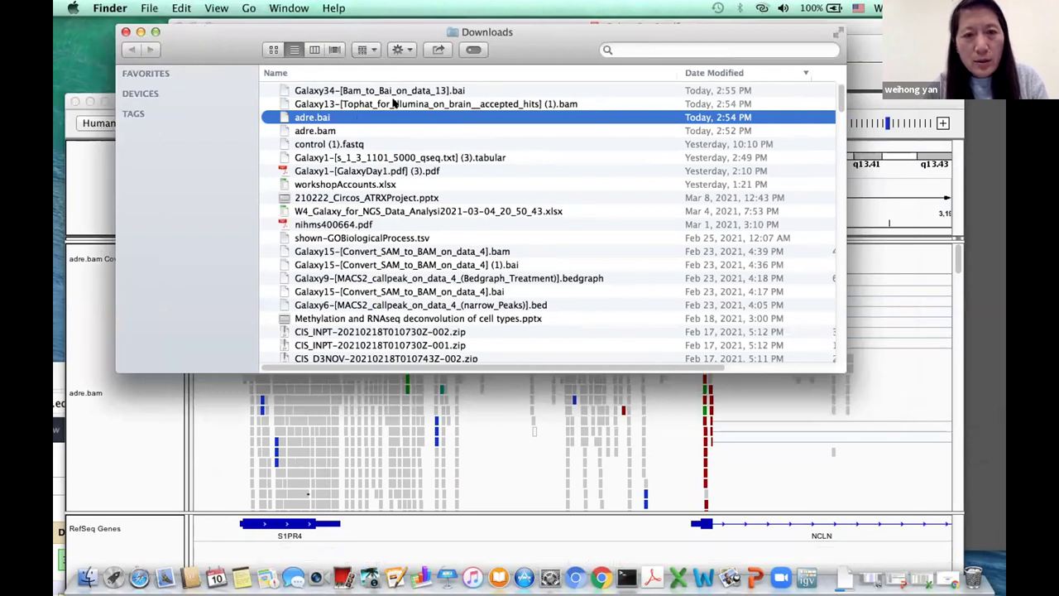
Rename the Galaxy13 Tophat brain accepted hits BAM file as bra.bam
{"action": "left_click", "coordinate": [394, 103]}
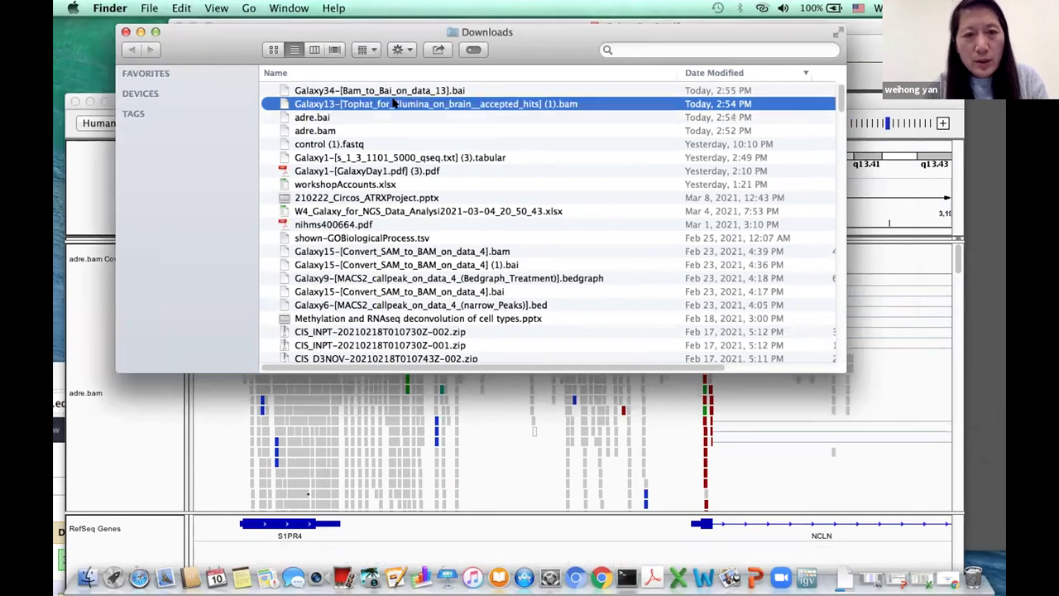
{"action": "left_click", "coordinate": [550, 103]}
{"action": "key", "text": "Right"}
{"action": "key", "text": "BackSpace"}
{"action": "key", "text": "BackSpace"}
{"action": "key", "text": "BackSpace"}
{"action": "key", "text": "BackSpace"}
{"action": "key", "text": "BackSpace"}
{"action": "key", "text": "BackSpace"}
{"action": "key", "text": "BackSpace"}
{"action": "key", "text": "BackSpace"}
{"action": "key", "text": "BackSpace"}
{"action": "key", "text": "BackSpace"}
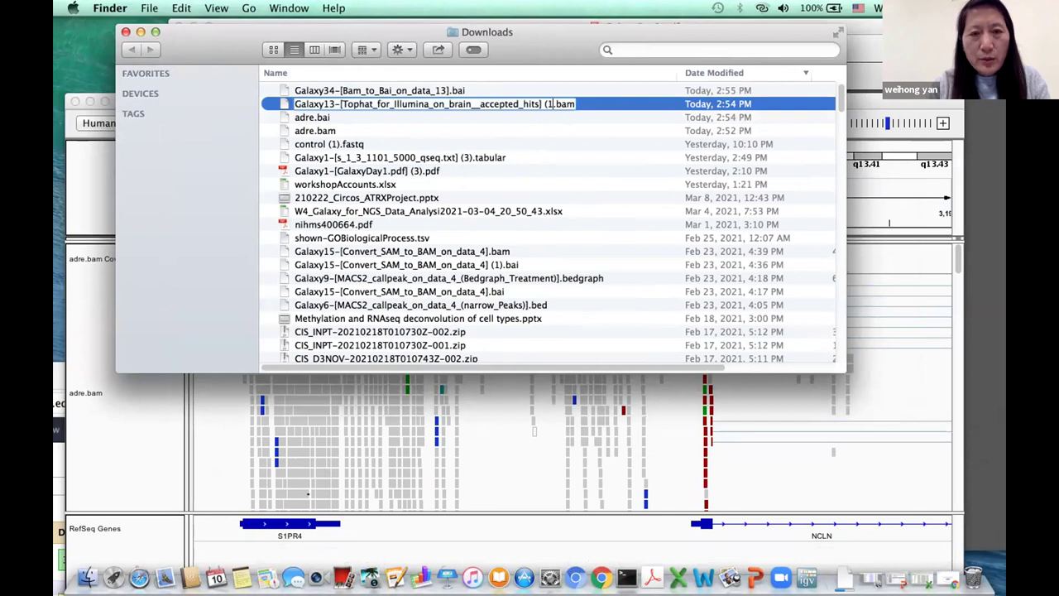
{"action": "key", "text": "BackSpace"}
{"action": "key", "text": "BackSpace"}
{"action": "key", "text": "BackSpace"}
{"action": "key", "text": "BackSpace"}
{"action": "key", "text": "BackSpace"}
{"action": "key", "text": "BackSpace"}
{"action": "key", "text": "BackSpace"}
{"action": "key", "text": "BackSpace"}
{"action": "key", "text": "BackSpace"}
{"action": "key", "text": "BackSpace"}
{"action": "key", "text": "BackSpace"}
{"action": "key", "text": "BackSpace"}
{"action": "key", "text": "BackSpace"}
{"action": "key", "text": "BackSpace"}
{"action": "key", "text": "BackSpace"}
{"action": "key", "text": "BackSpace"}
{"action": "key", "text": "BackSpace"}
{"action": "key", "text": "BackSpace"}
{"action": "key", "text": "BackSpace"}
{"action": "key", "text": "BackSpace"}
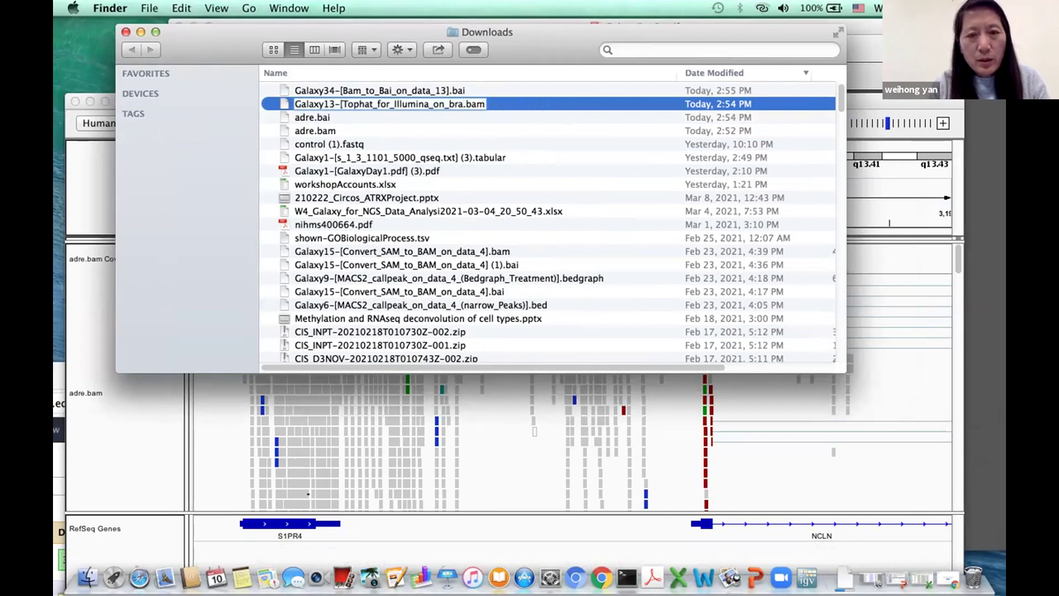
{"action": "key", "text": "BackSpace"}
{"action": "key", "text": "BackSpace"}
{"action": "key", "text": "BackSpace"}
{"action": "key", "text": "BackSpace"}
{"action": "key", "text": "BackSpace"}
{"action": "key", "text": "BackSpace"}
{"action": "key", "text": "BackSpace"}
{"action": "key", "text": "BackSpace"}
{"action": "key", "text": "BackSpace"}
{"action": "key", "text": "BackSpace"}
{"action": "key", "text": "BackSpace"}
{"action": "key", "text": "BackSpace"}
{"action": "key", "text": "BackSpace"}
{"action": "key", "text": "BackSpace"}
{"action": "key", "text": "BackSpace"}
{"action": "key", "text": "BackSpace"}
{"action": "key", "text": "BackSpace"}
{"action": "key", "text": "BackSpace"}
{"action": "key", "text": "BackSpace"}
{"action": "key", "text": "BackSpace"}
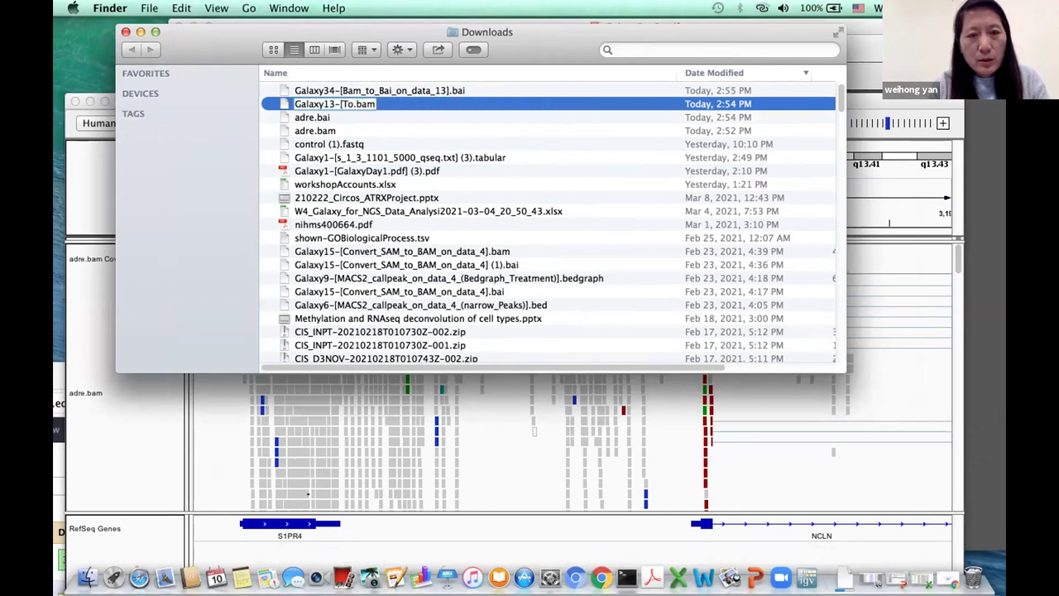
{"action": "key", "text": "BackSpace"}
{"action": "key", "text": "BackSpace"}
{"action": "key", "text": "BackSpace"}
{"action": "type", "text": "bra"}
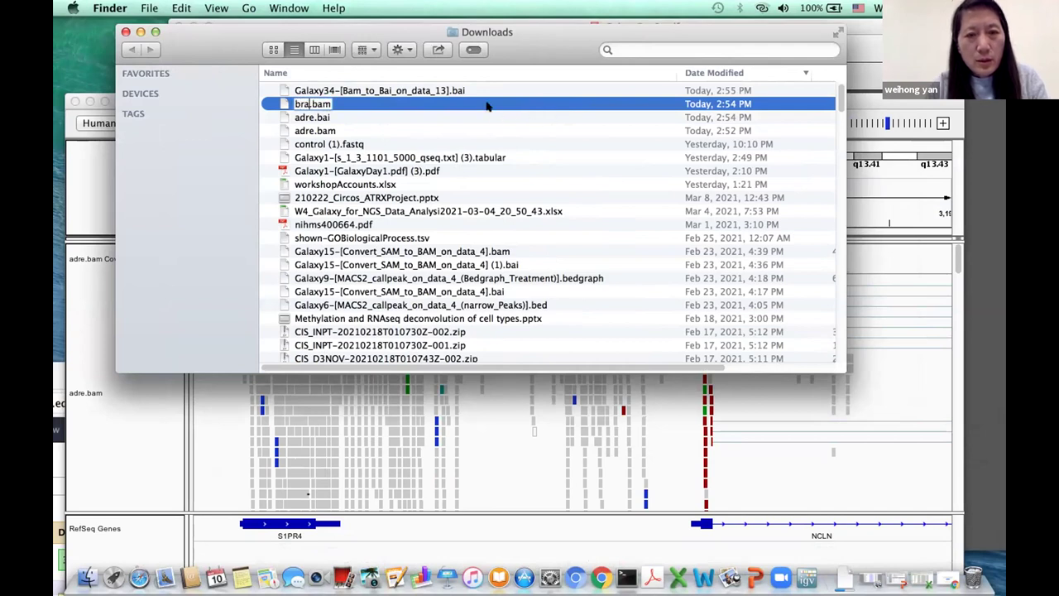
{"action": "key", "text": "Return"}
Rename the Galaxy34 Bam_to_Bai index file as bra.bai to match the brain BAM file
{"action": "left_click", "coordinate": [449, 91]}
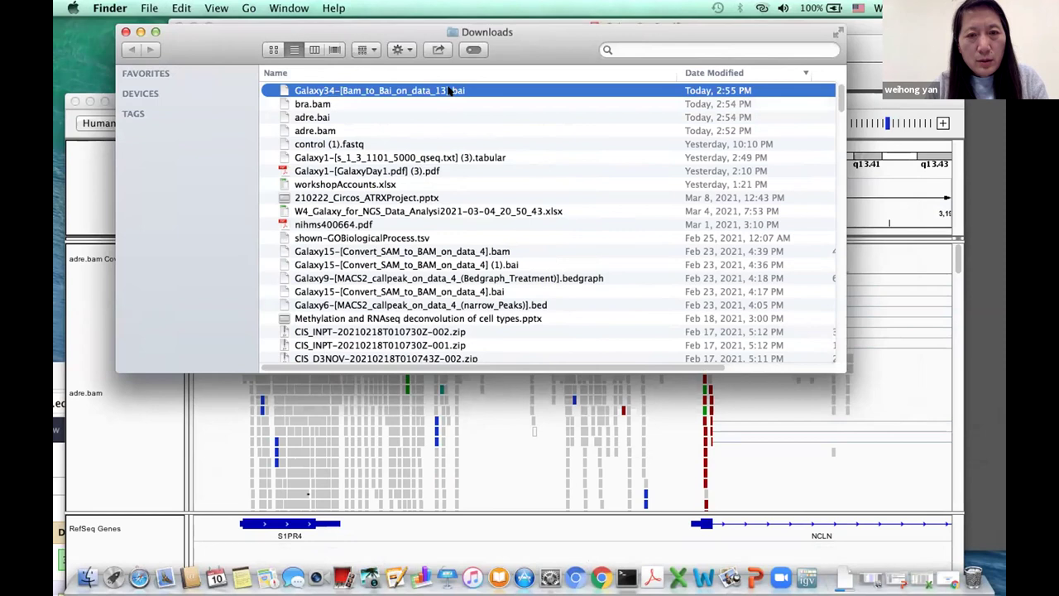
{"action": "left_click", "coordinate": [446, 95]}
{"action": "left_click", "coordinate": [448, 91]}
{"action": "key", "text": "BackSpace"}
{"action": "key", "text": "BackSpace"}
{"action": "key", "text": "BackSpace"}
{"action": "key", "text": "BackSpace"}
{"action": "key", "text": "BackSpace"}
{"action": "key", "text": "BackSpace"}
{"action": "key", "text": "BackSpace"}
{"action": "key", "text": "BackSpace"}
{"action": "key", "text": "BackSpace"}
{"action": "key", "text": "BackSpace"}
{"action": "key", "text": "BackSpace"}
{"action": "key", "text": "BackSpace"}
{"action": "key", "text": "BackSpace"}
{"action": "key", "text": "BackSpace"}
{"action": "key", "text": "BackSpace"}
{"action": "key", "text": "BackSpace"}
{"action": "key", "text": "BackSpace"}
{"action": "key", "text": "BackSpace"}
{"action": "key", "text": "BackSpace"}
{"action": "key", "text": "BackSpace"}
{"action": "key", "text": "BackSpace"}
{"action": "key", "text": "BackSpace"}
{"action": "key", "text": "BackSpace"}
{"action": "key", "text": "BackSpace"}
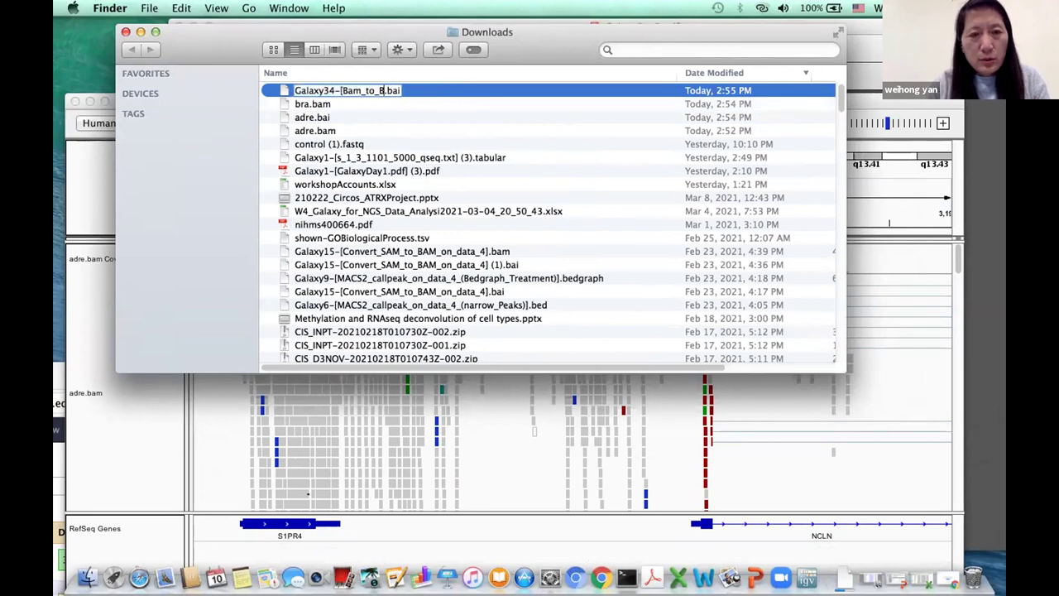
{"action": "key", "text": "BackSpace"}
{"action": "key", "text": "BackSpace"}
{"action": "key", "text": "BackSpace"}
{"action": "key", "text": "BackSpace"}
{"action": "key", "text": "BackSpace"}
{"action": "key", "text": "BackSpace"}
{"action": "key", "text": "BackSpace"}
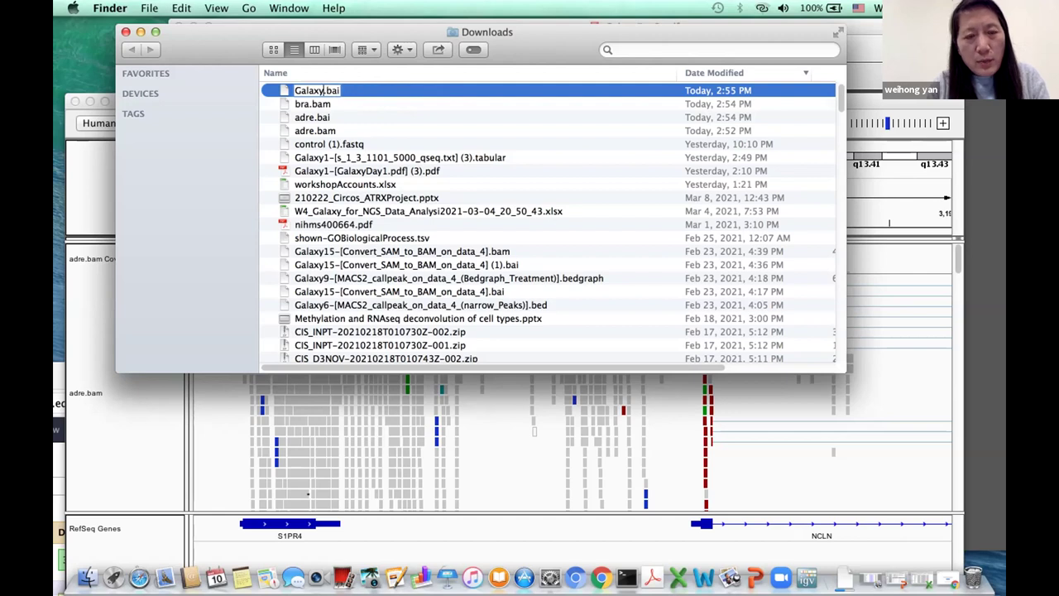
{"action": "key", "text": "BackSpace"}
{"action": "type", "text": "bra"}
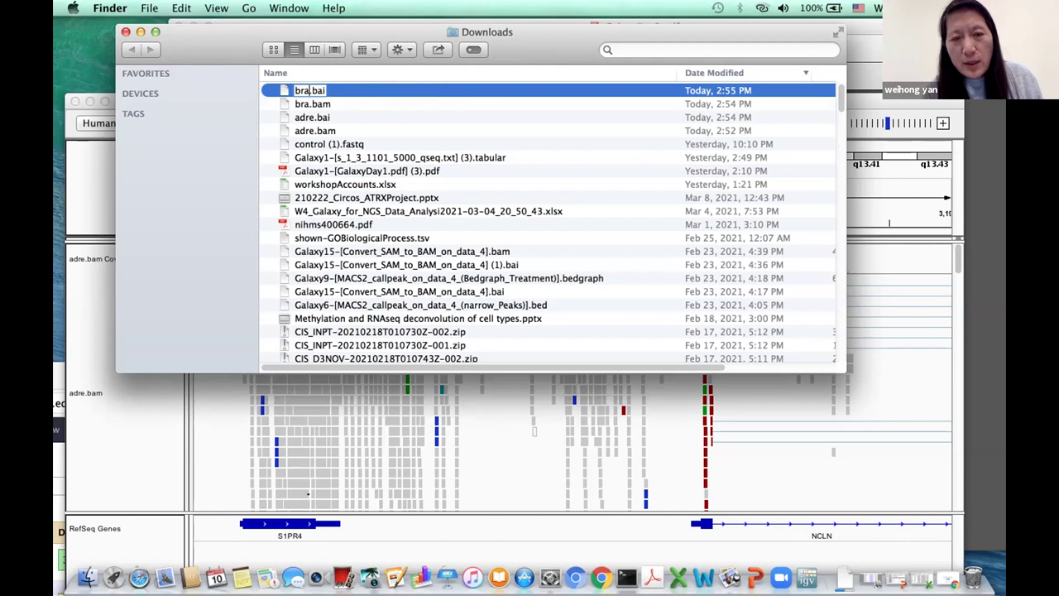
{"action": "left_click", "coordinate": [449, 106]}
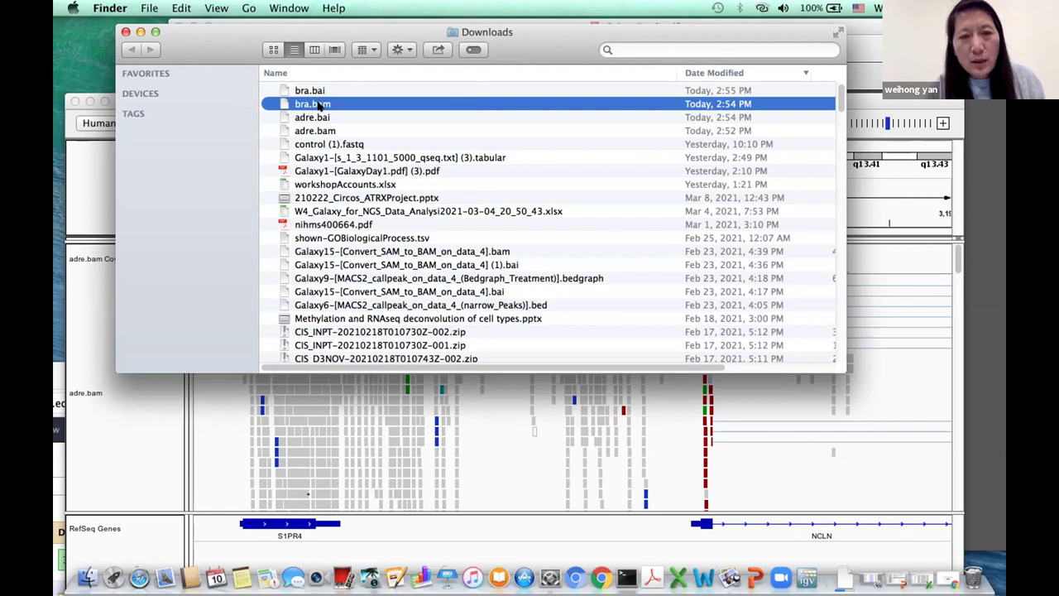
Switch back to IGV, load bra.bam from Downloads and reposition the window to show its tracks
{"action": "left_click_drag", "start_coordinate": [263, 33], "coordinate": [217, 479]}
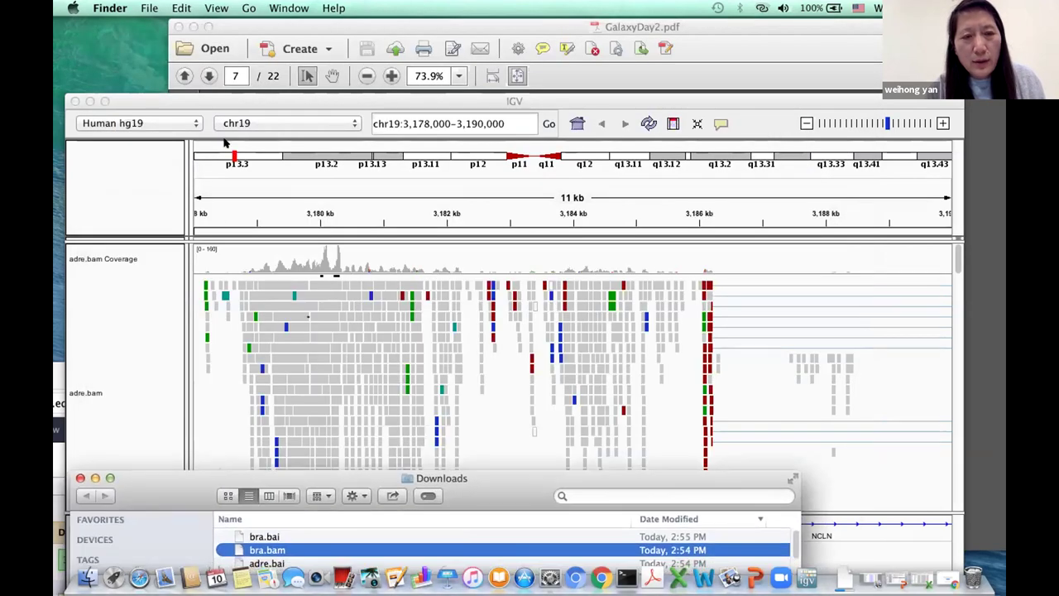
{"action": "left_click", "coordinate": [269, 102]}
{"action": "left_click", "coordinate": [171, 8]}
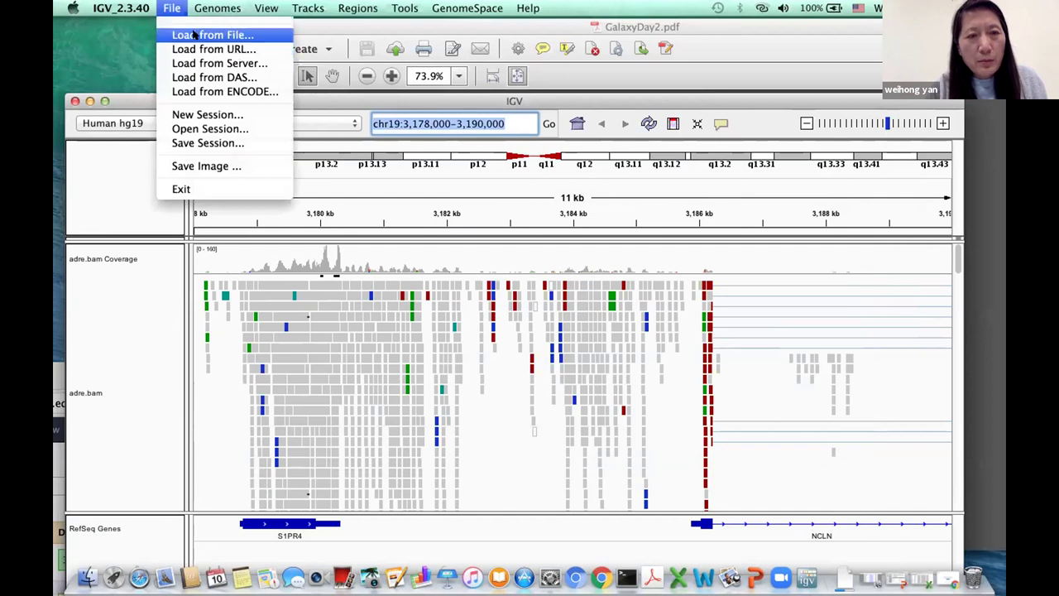
{"action": "left_click", "coordinate": [193, 35]}
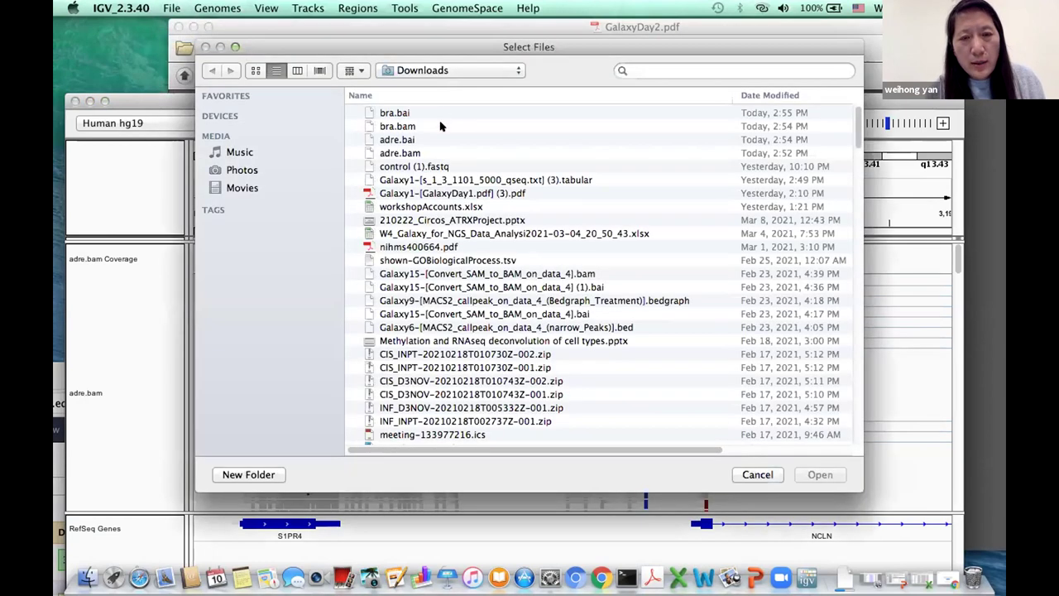
{"action": "left_click", "coordinate": [442, 126]}
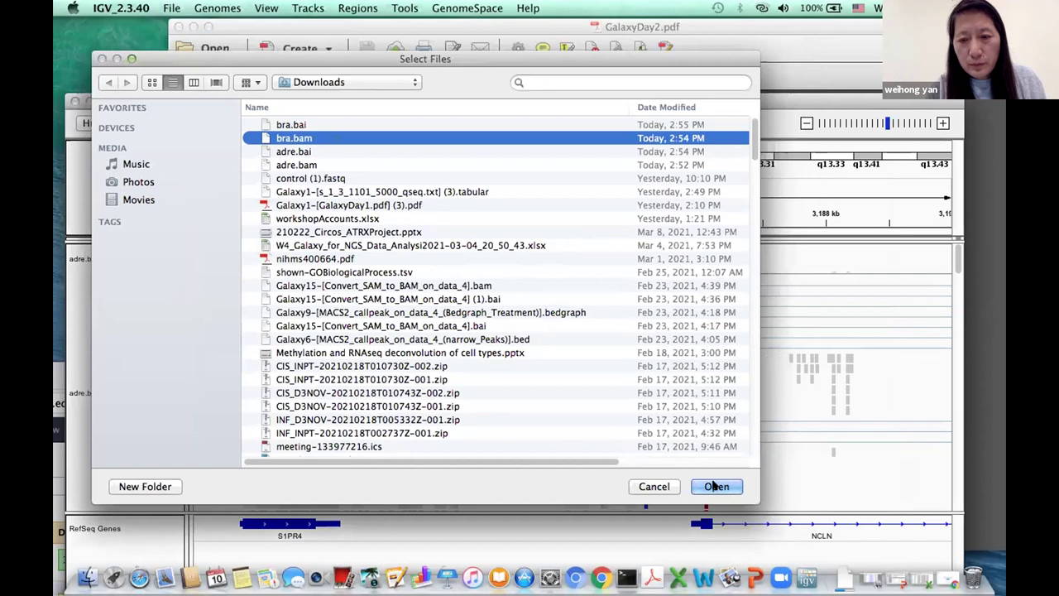
{"action": "left_click", "coordinate": [820, 474]}
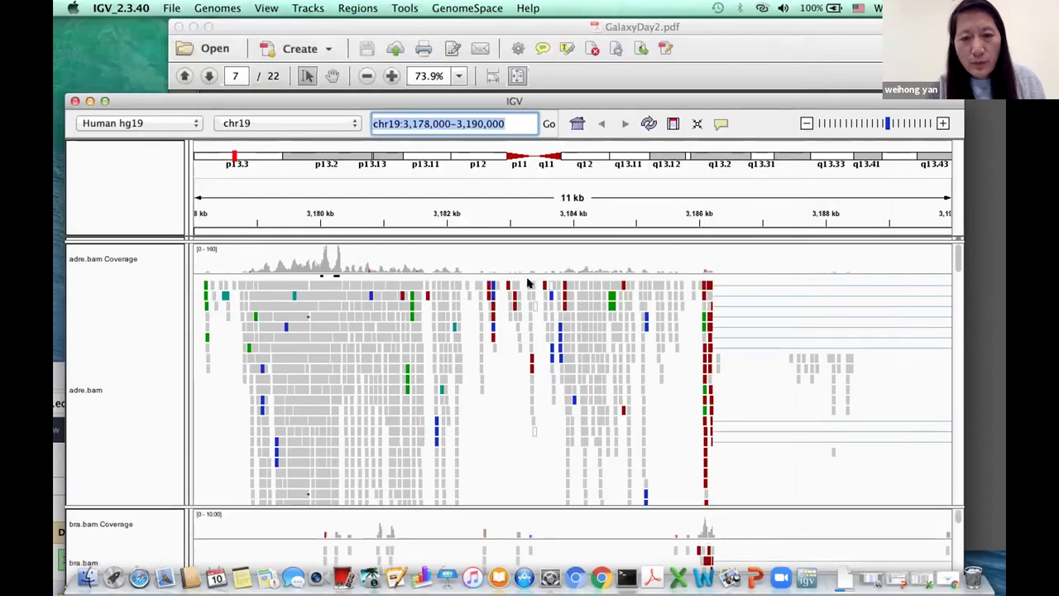
{"action": "left_click_drag", "start_coordinate": [653, 104], "coordinate": [640, 7]}
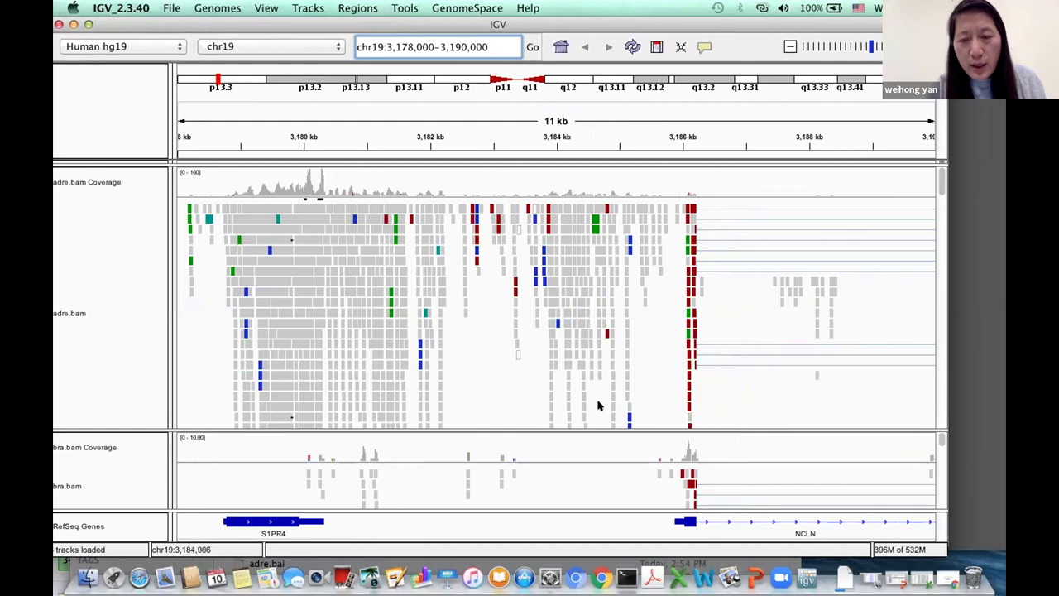
Set the track height of the adre.bam coverage track to 100
{"action": "mouse_move", "coordinate": [214, 453]}
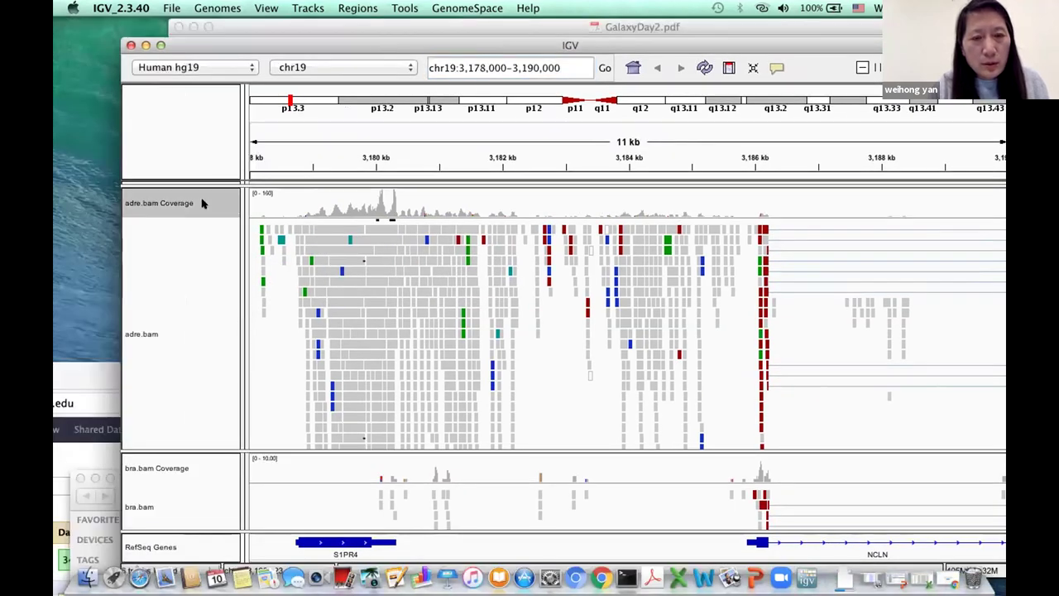
{"action": "mouse_move", "coordinate": [201, 202]}
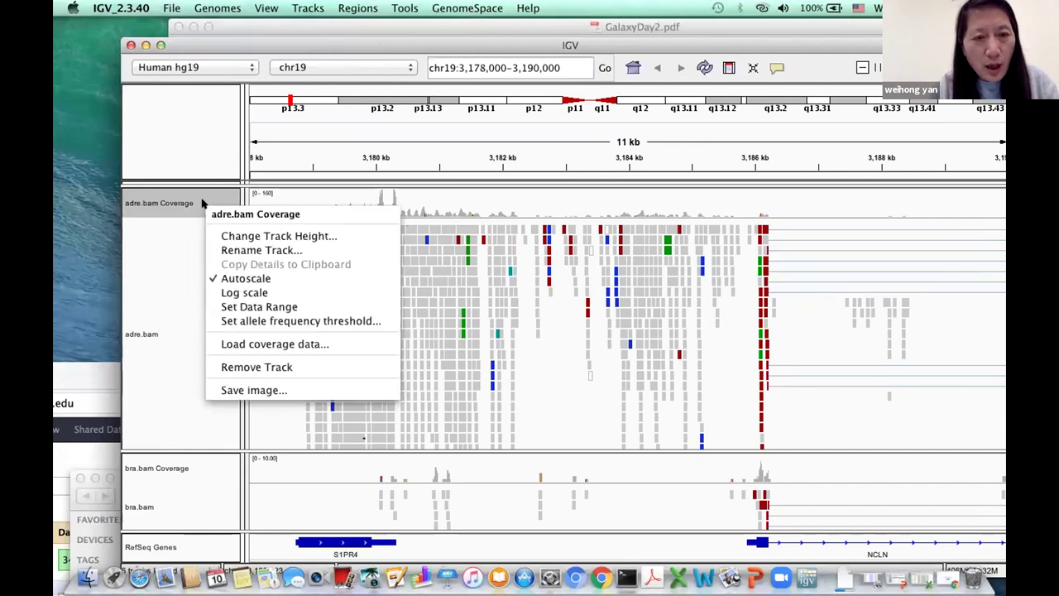
{"action": "left_click", "coordinate": [233, 238]}
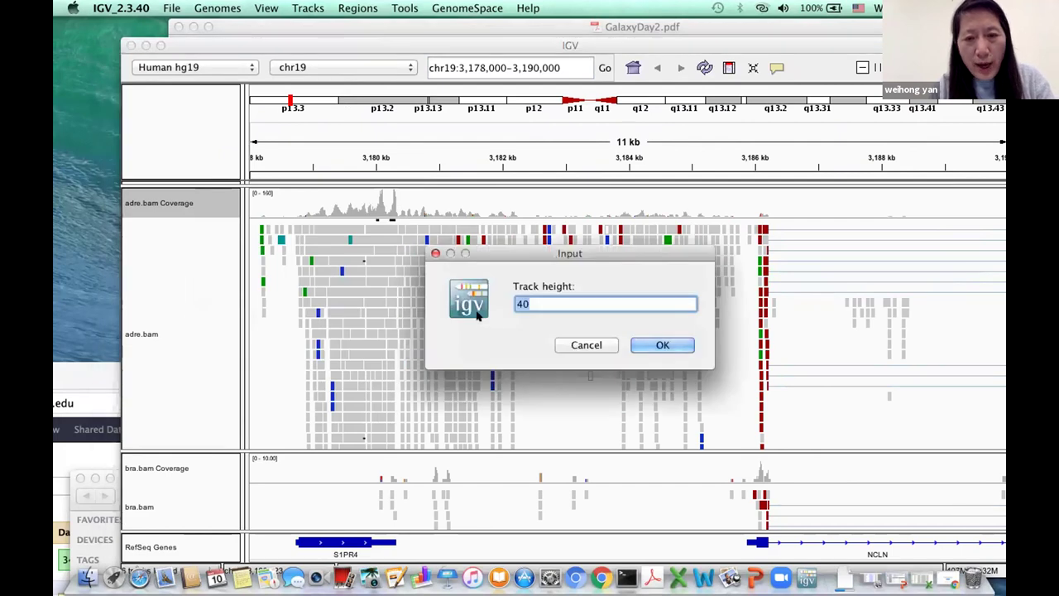
{"action": "type", "text": "100"}
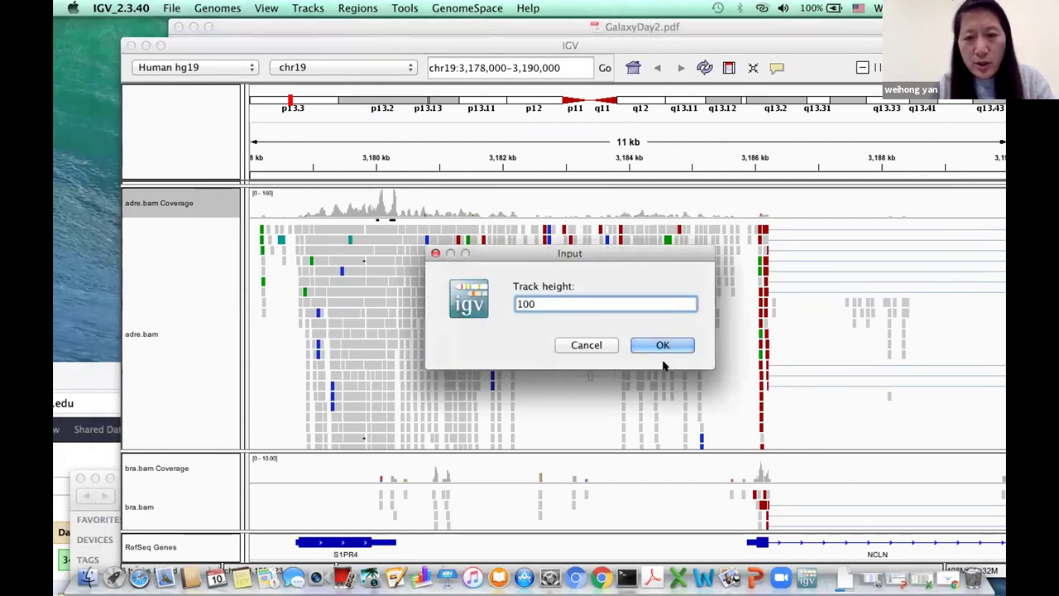
{"action": "left_click", "coordinate": [662, 345]}
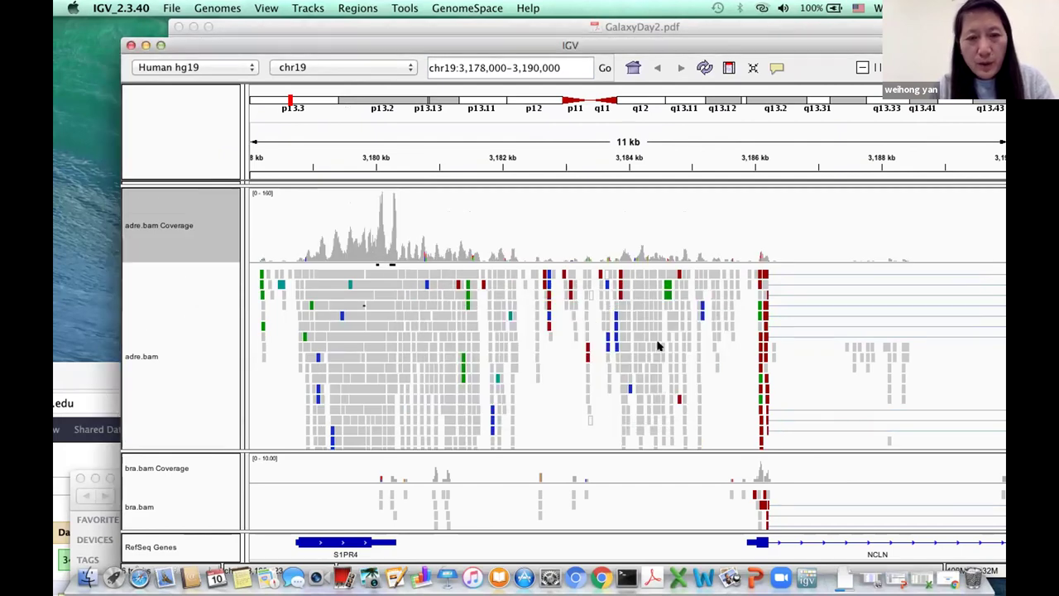
Set the data range maximum of the adre.bam coverage track to 200
{"action": "right_click", "coordinate": [173, 220]}
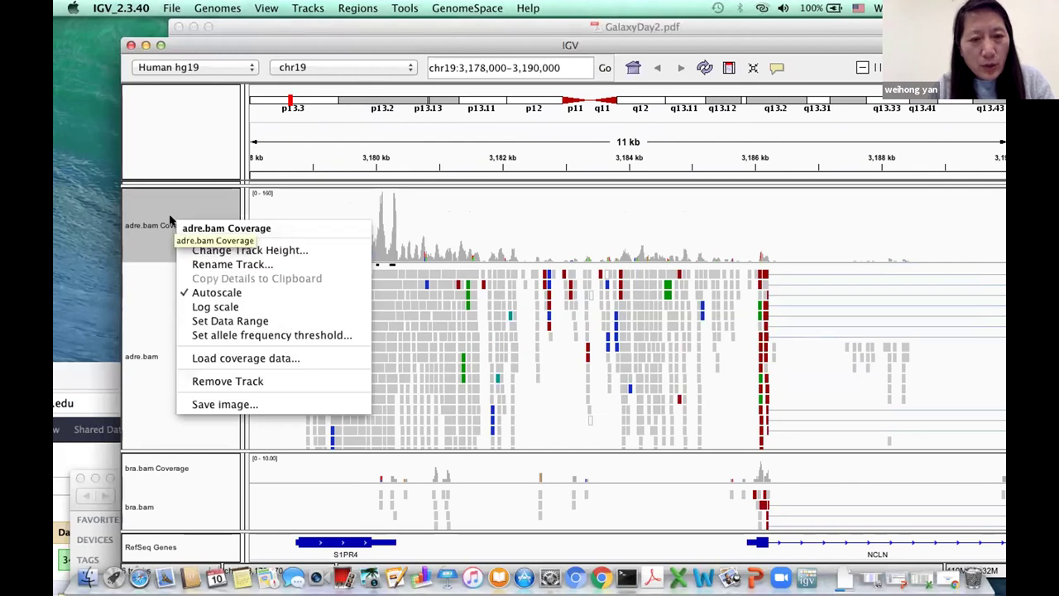
{"action": "left_click", "coordinate": [209, 320]}
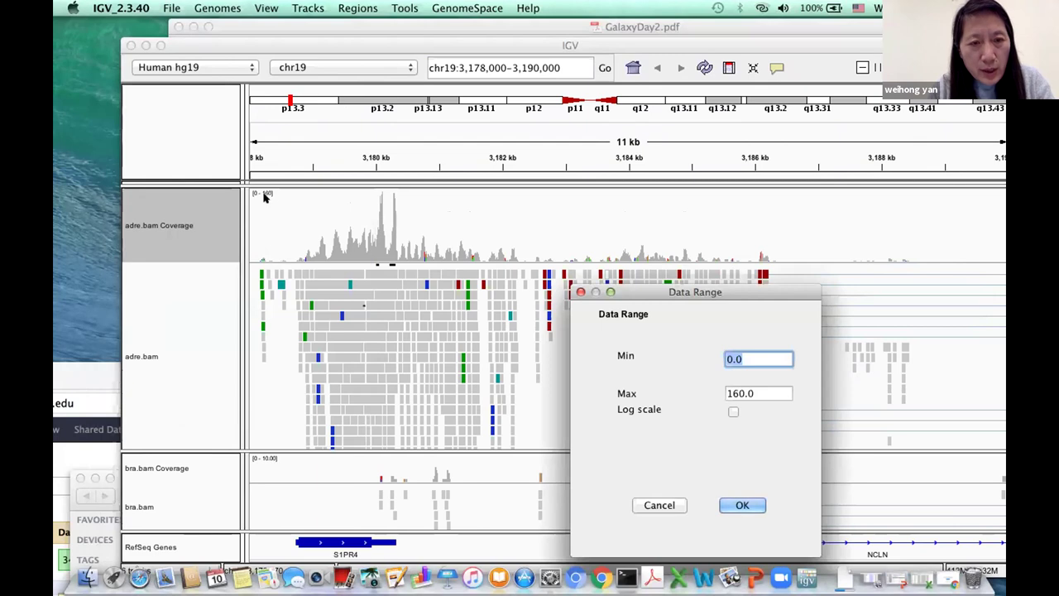
{"action": "left_click_drag", "start_coordinate": [641, 293], "coordinate": [363, 261]}
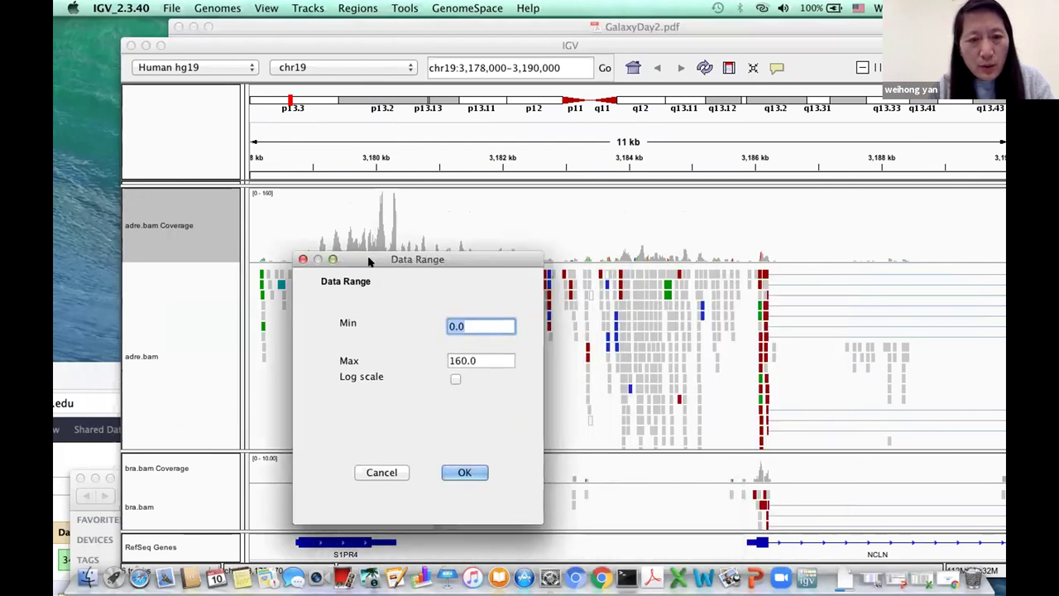
{"action": "left_click", "coordinate": [477, 362]}
{"action": "double_click", "coordinate": [478, 361]}
{"action": "type", "text": "200"}
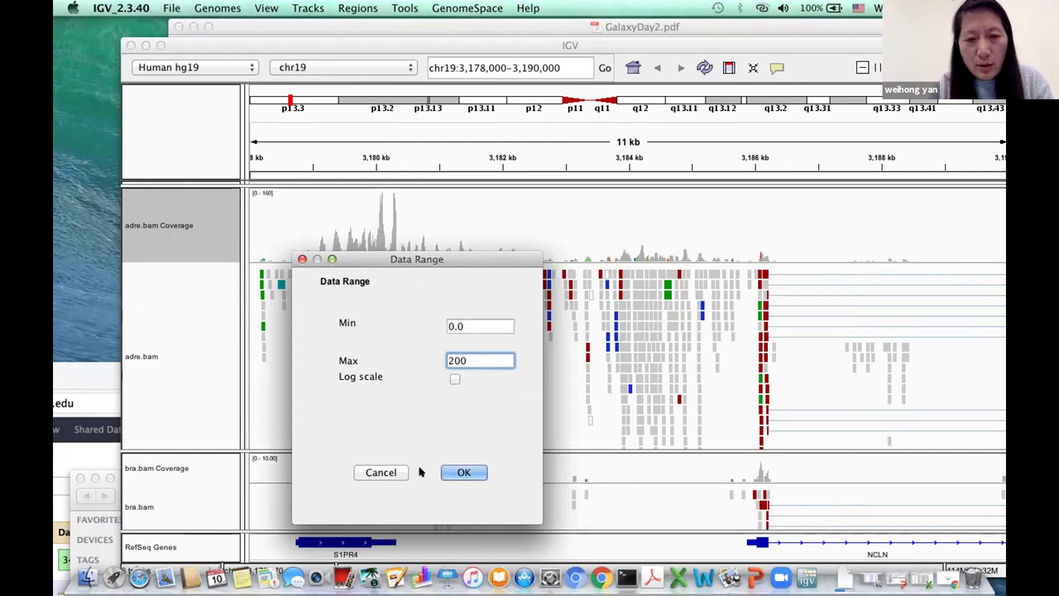
{"action": "left_click", "coordinate": [463, 472]}
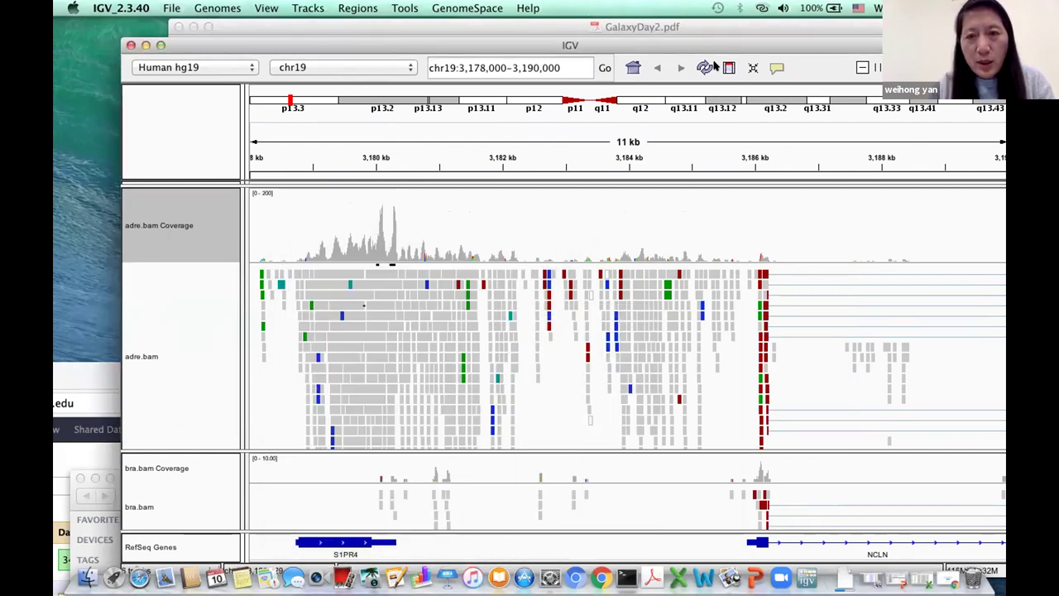
Set the track height of the bra.bam coverage track to 100
{"action": "left_click", "coordinate": [182, 470]}
{"action": "right_click", "coordinate": [184, 469]}
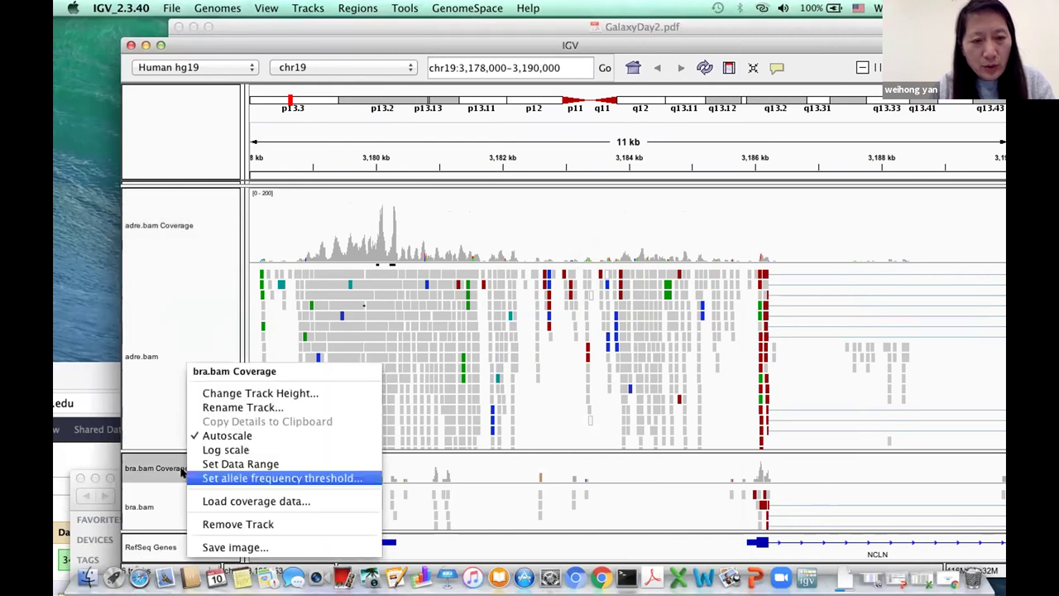
{"action": "left_click", "coordinate": [223, 393]}
{"action": "type", "text": "100"}
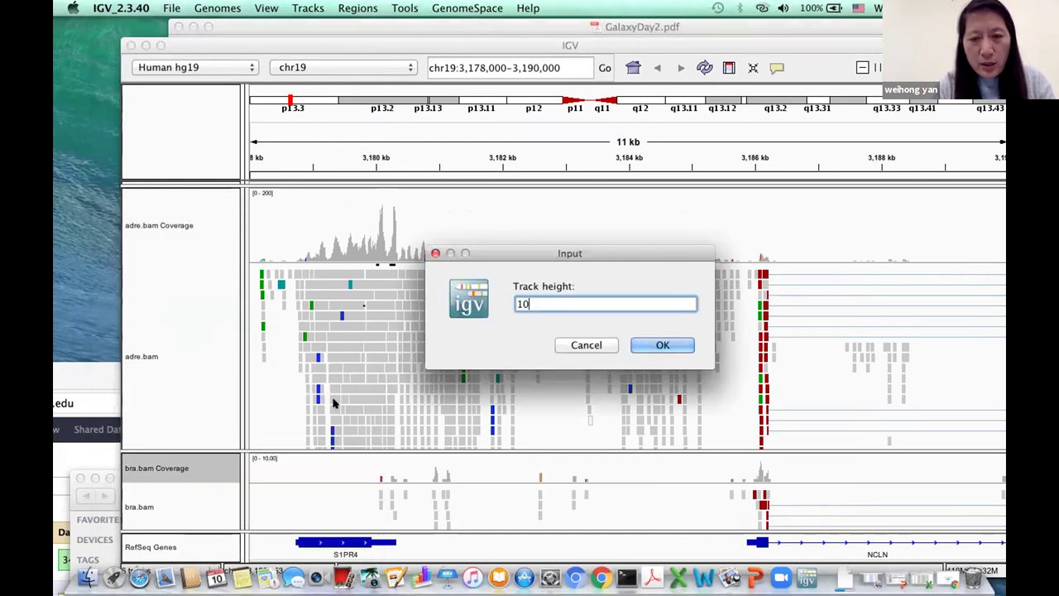
{"action": "left_click", "coordinate": [663, 344]}
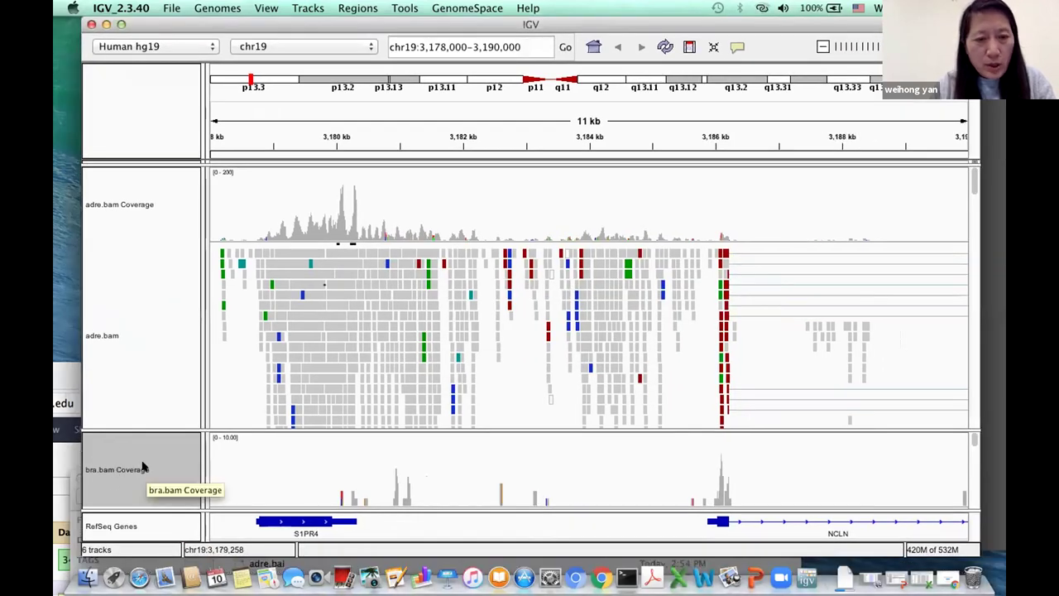
Set the data range maximum of the bra.bam coverage track to 200
{"action": "right_click", "coordinate": [142, 466]}
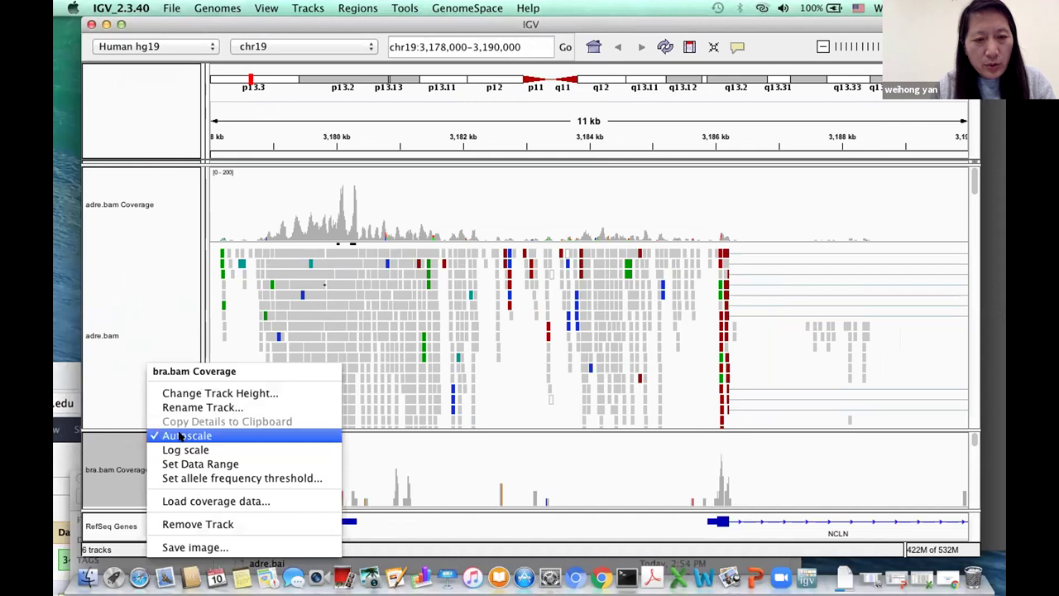
{"action": "left_click", "coordinate": [197, 464]}
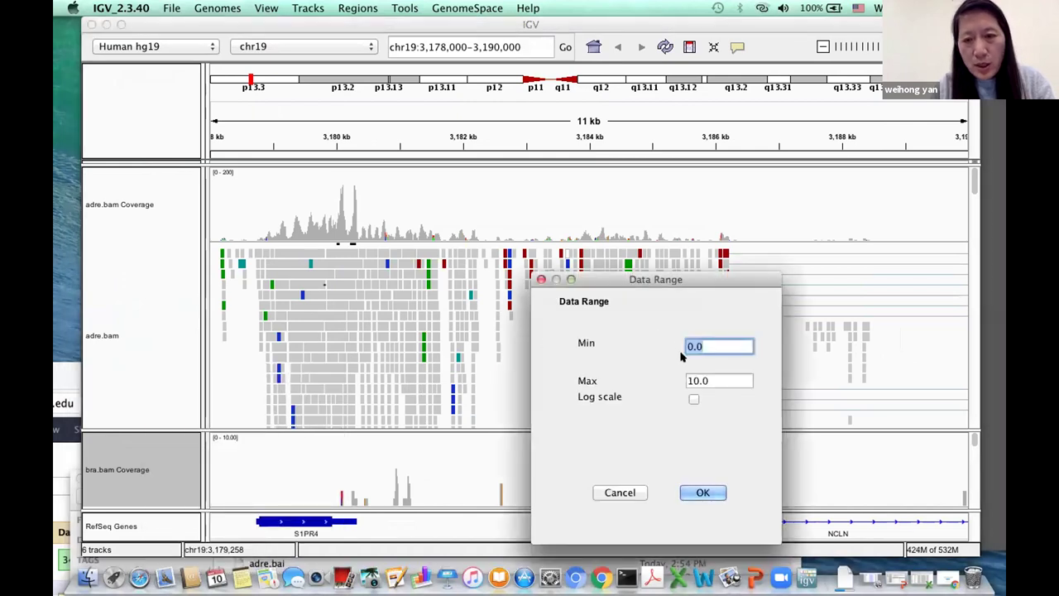
{"action": "left_click", "coordinate": [699, 376]}
{"action": "type", "text": "200"}
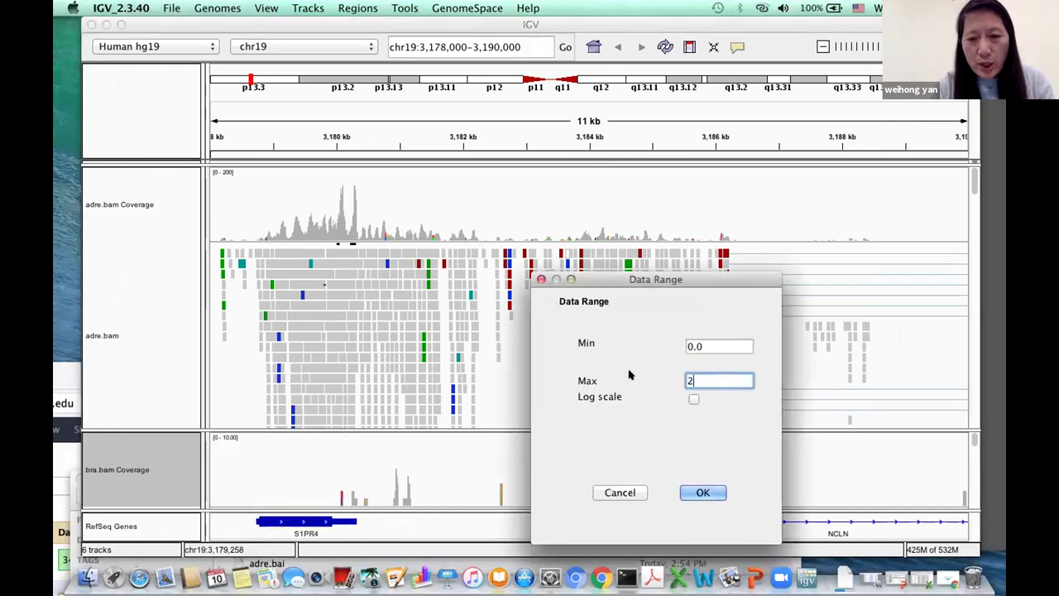
{"action": "left_click", "coordinate": [700, 491]}
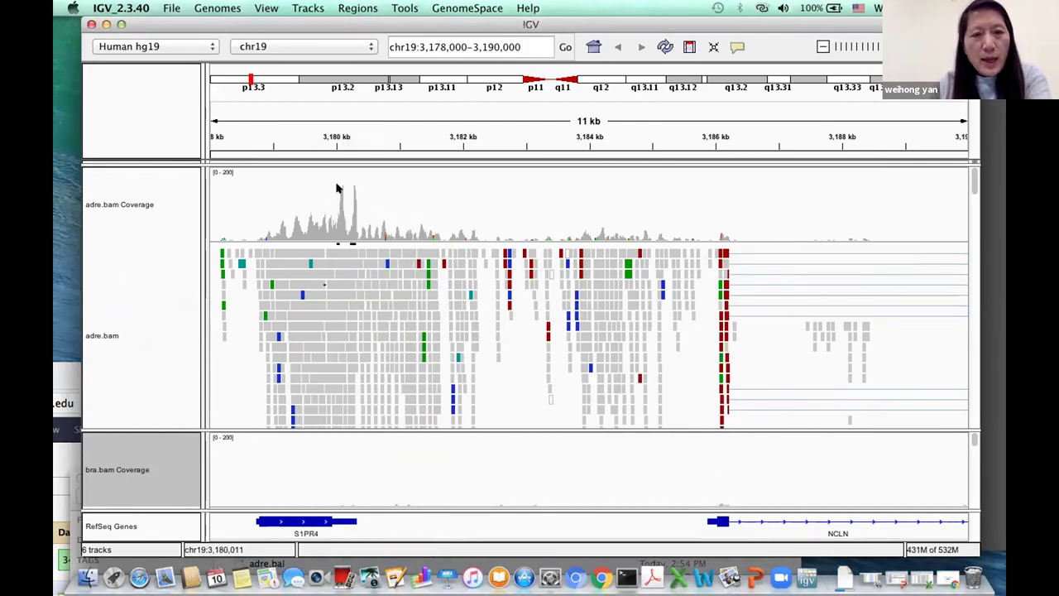
Compare the adre.bam and bra.bam coverage over the S1PR4 gene on the equal 0–200 scale
{"action": "mouse_move", "coordinate": [346, 392]}
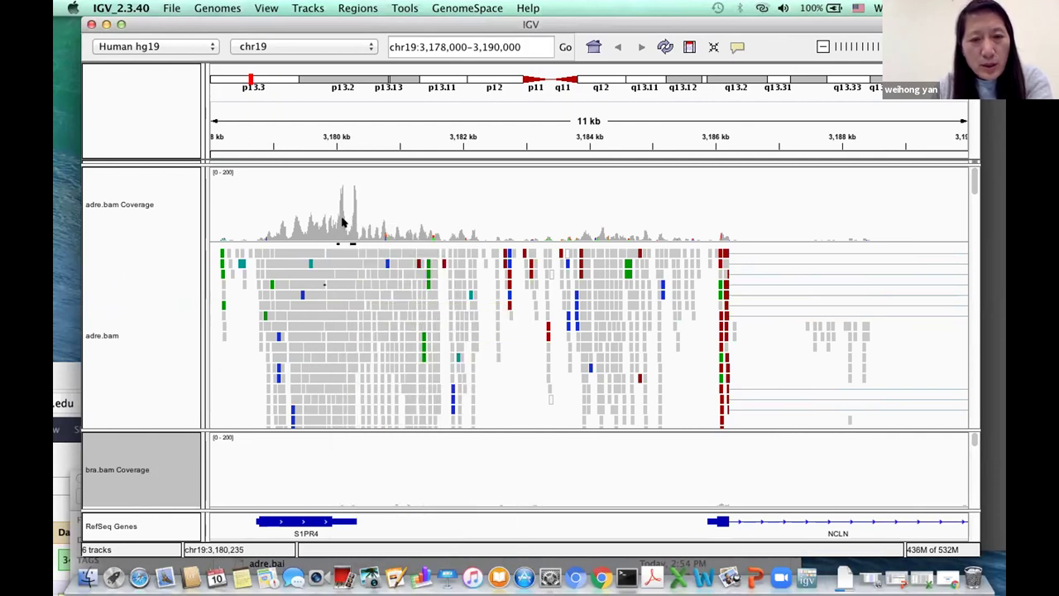
{"action": "mouse_move", "coordinate": [333, 225]}
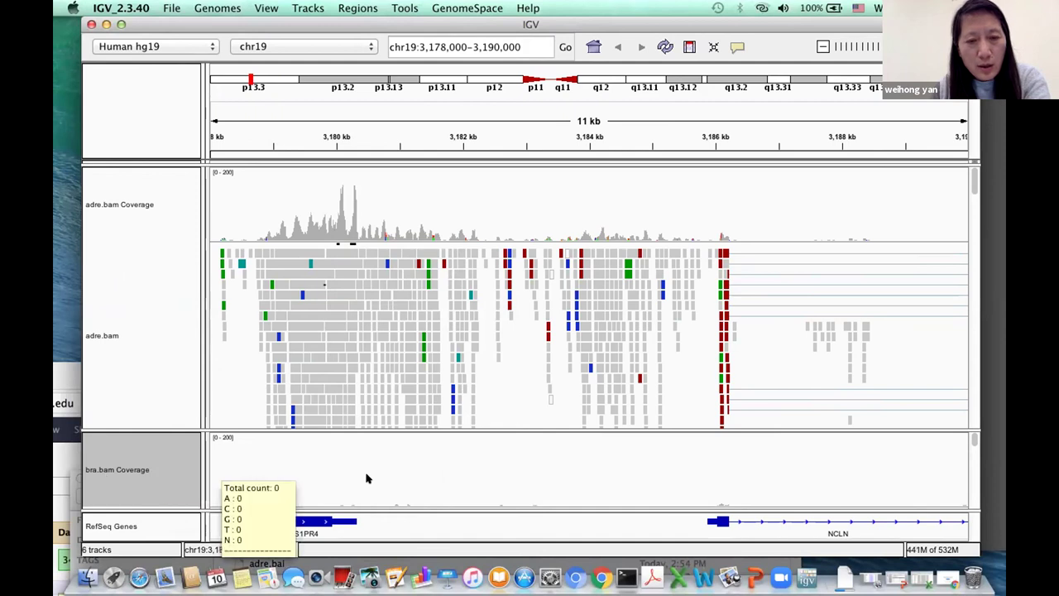
{"action": "mouse_move", "coordinate": [311, 484]}
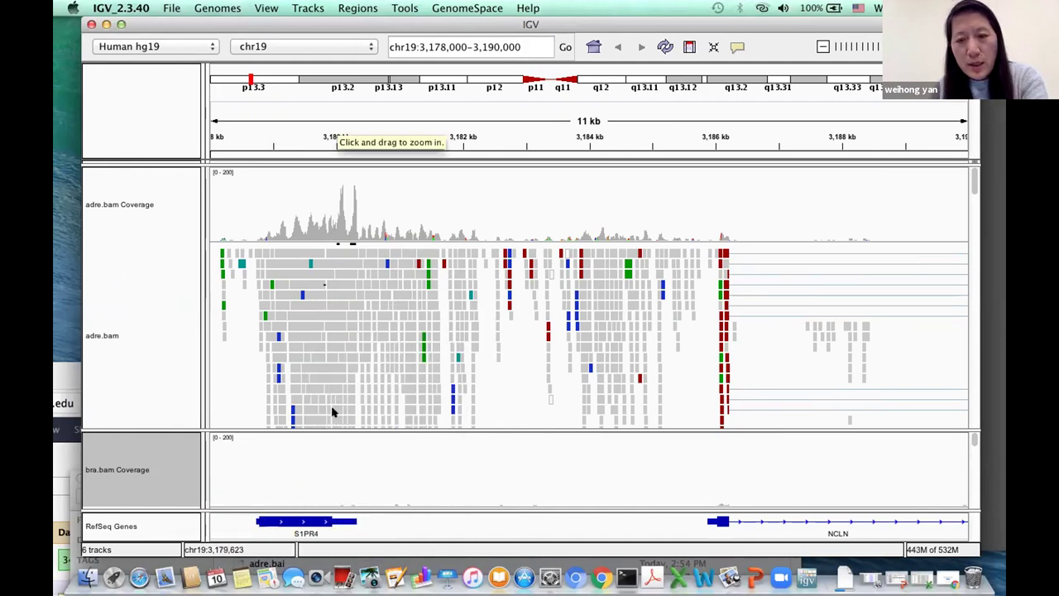
{"action": "mouse_move", "coordinate": [320, 418]}
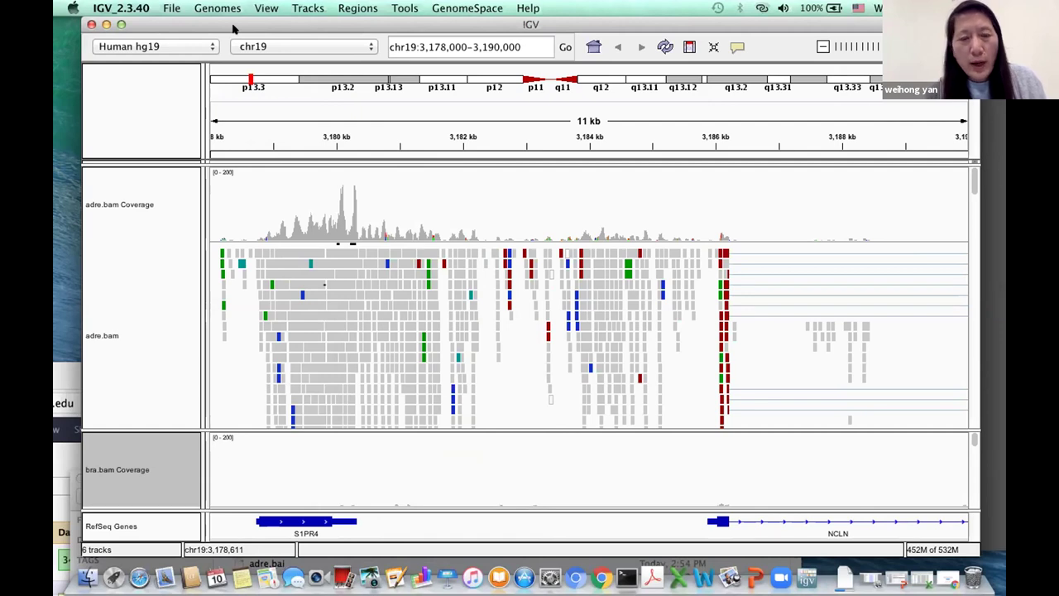
{"action": "left_click_drag", "start_coordinate": [234, 29], "coordinate": [231, 29]}
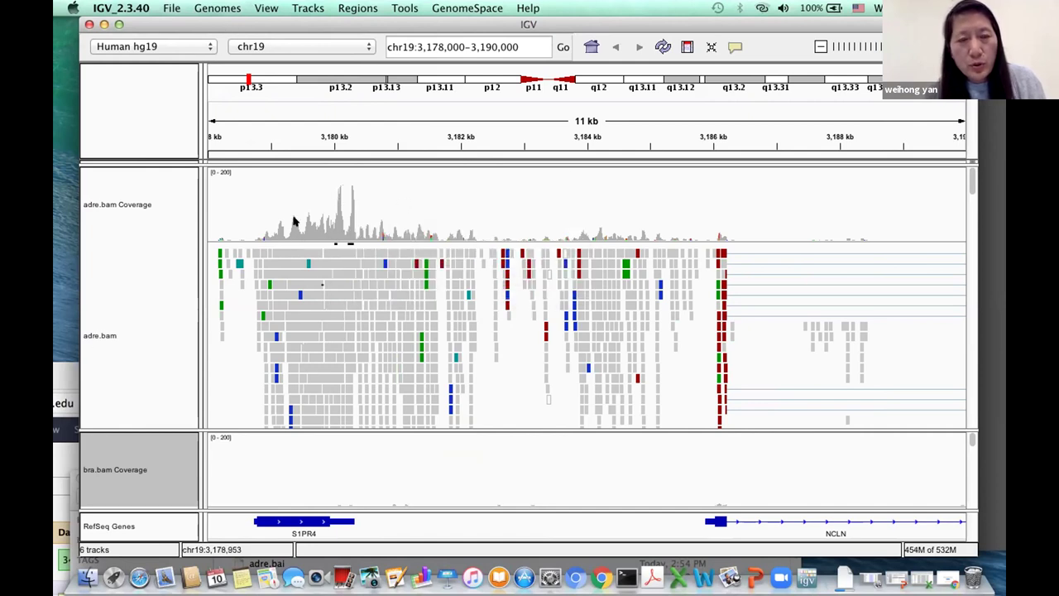
{"action": "left_click_drag", "start_coordinate": [334, 21], "coordinate": [61, 222]}
{"action": "left_click_drag", "start_coordinate": [636, 228], "coordinate": [959, 71]}
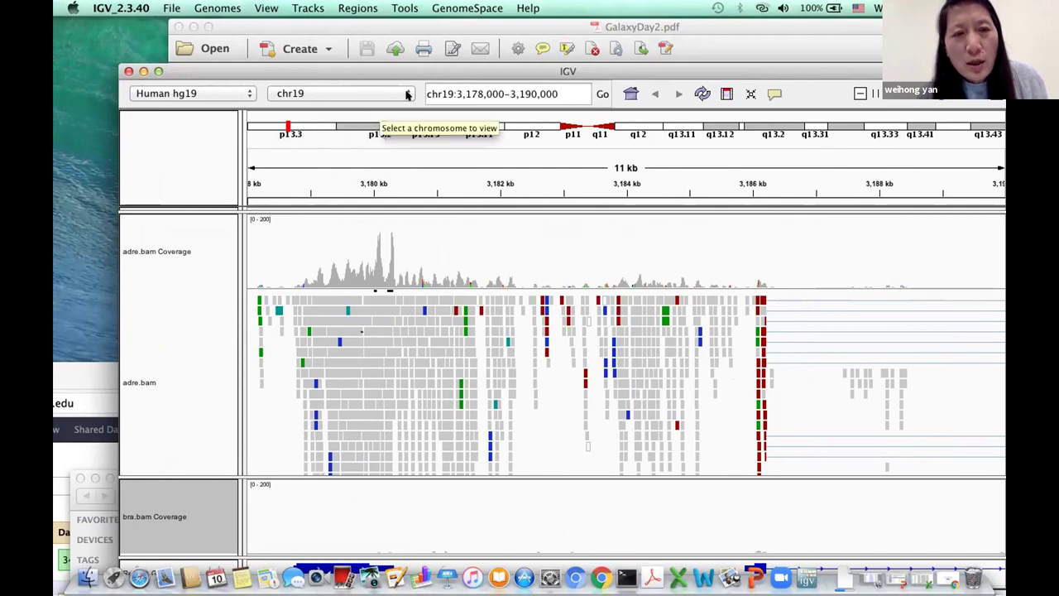
{"action": "left_click", "coordinate": [406, 95]}
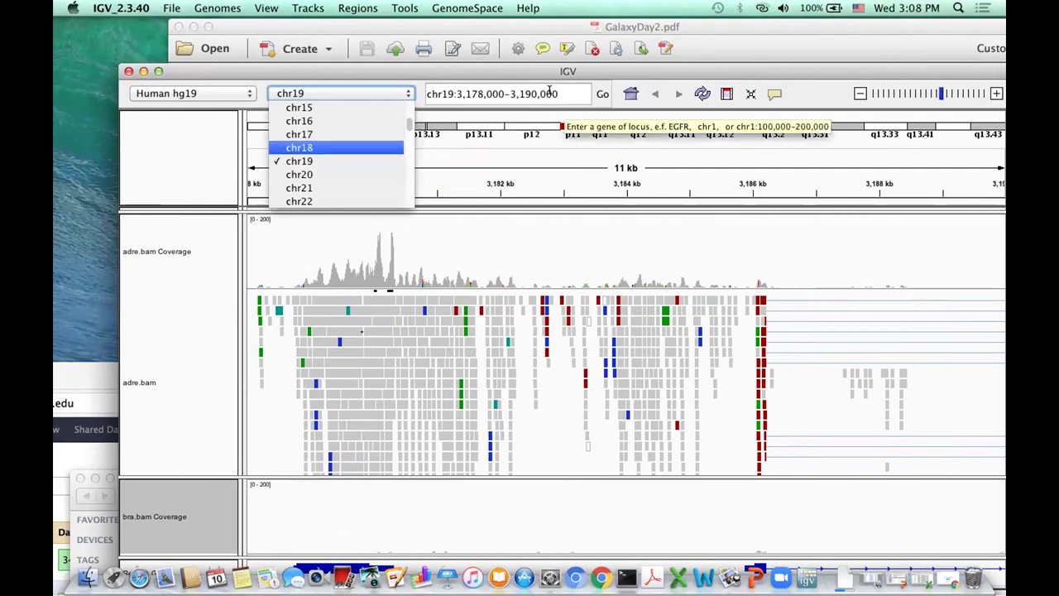
{"action": "left_click", "coordinate": [512, 76]}
{"action": "left_click_drag", "start_coordinate": [512, 76], "coordinate": [432, 53]}
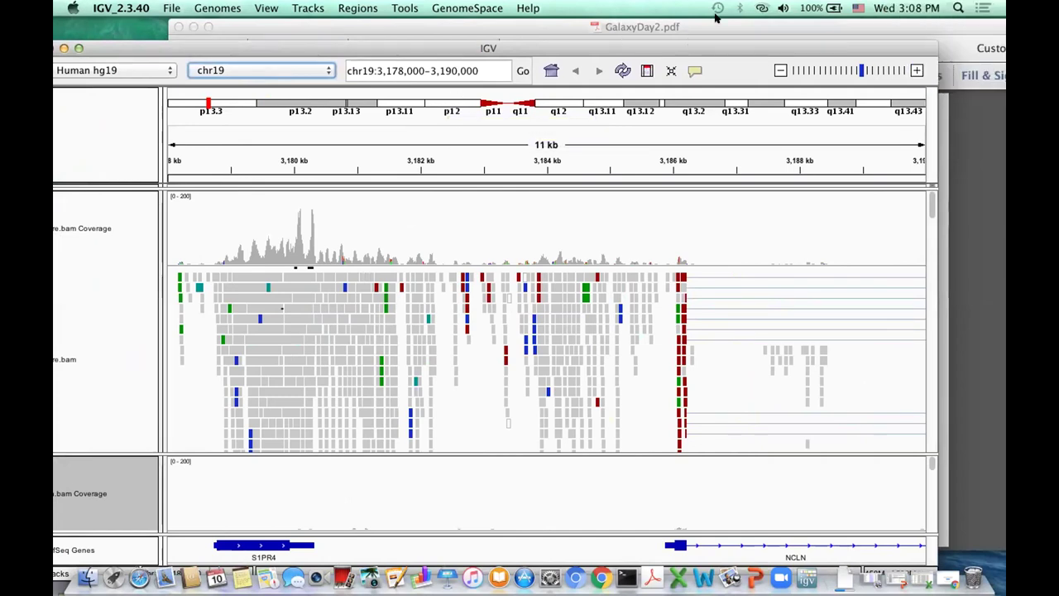
{"action": "left_click", "coordinate": [781, 8]}
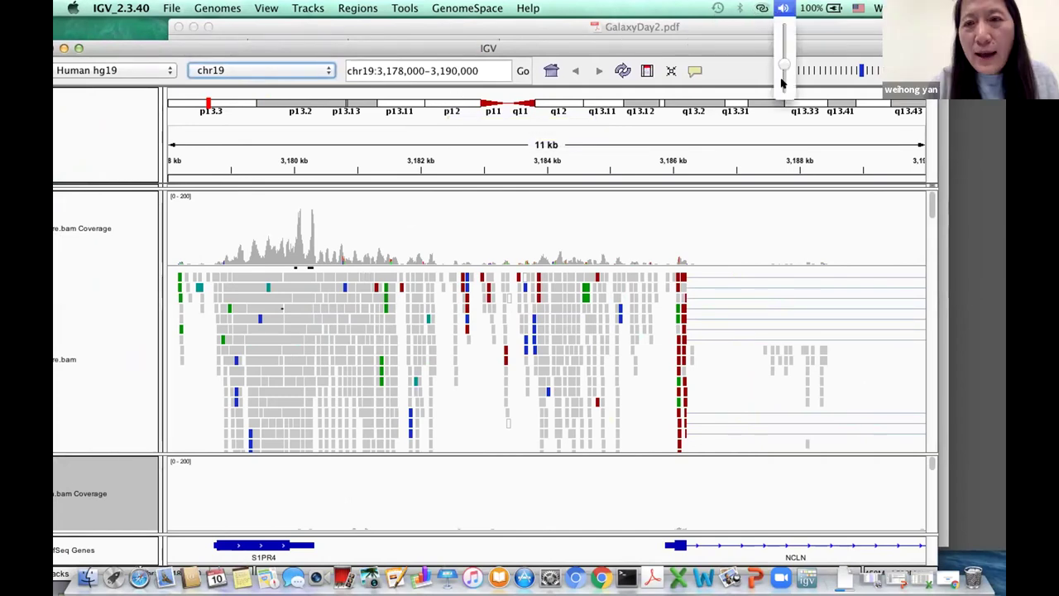
{"action": "left_click", "coordinate": [562, 55]}
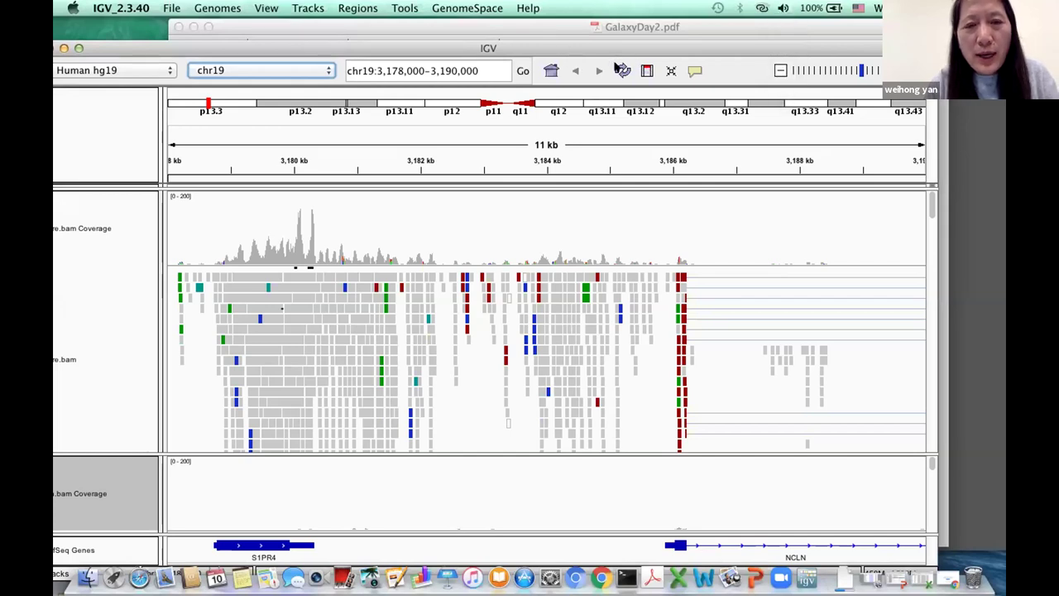
{"action": "left_click_drag", "start_coordinate": [563, 54], "coordinate": [607, 63]}
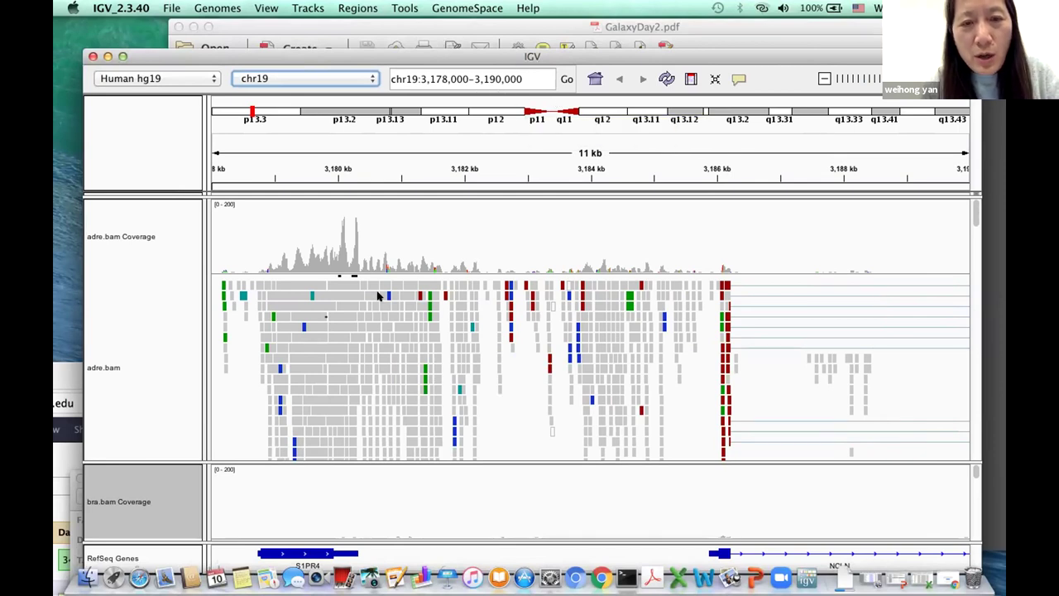
{"action": "mouse_move", "coordinate": [366, 307]}
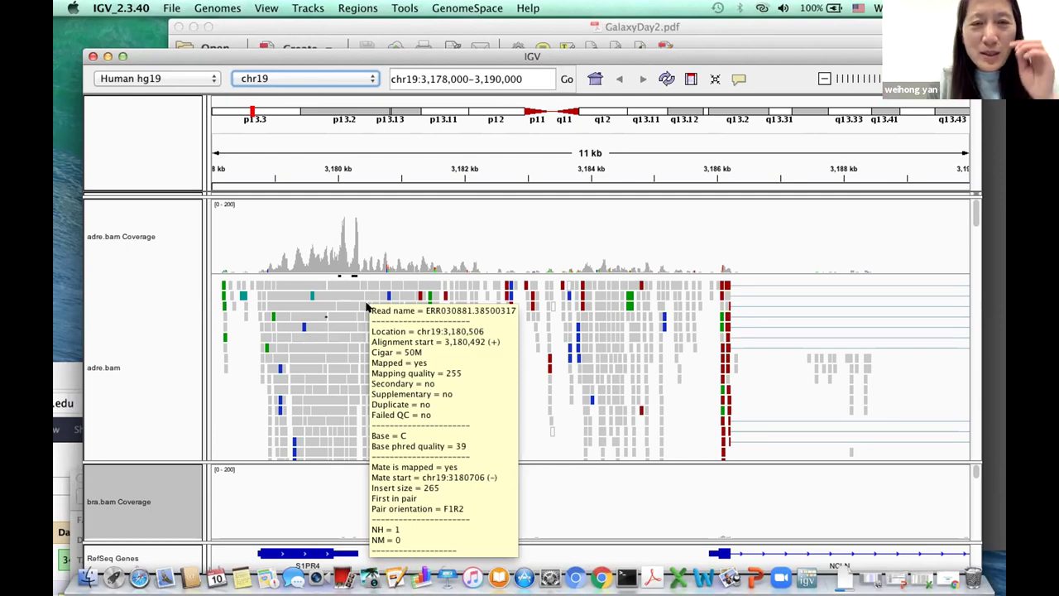
Uncover the RNA-Seq Analysis slide in GalaxyDay2.pdf, check the S1PR4 row of its results table, and return to IGV
{"action": "left_click_drag", "start_coordinate": [451, 55], "coordinate": [386, 235]}
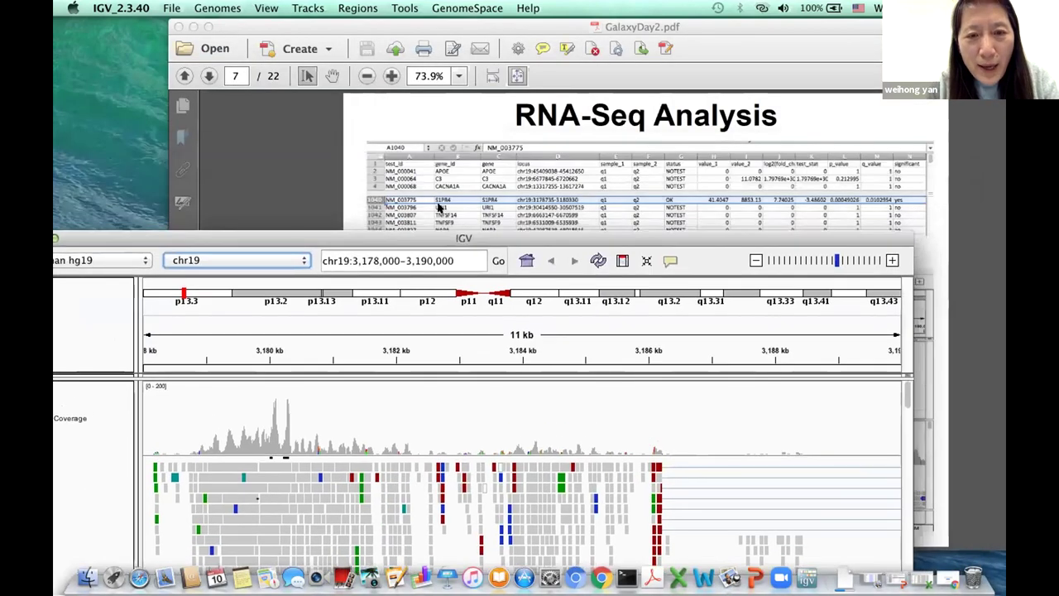
{"action": "left_click", "coordinate": [453, 201]}
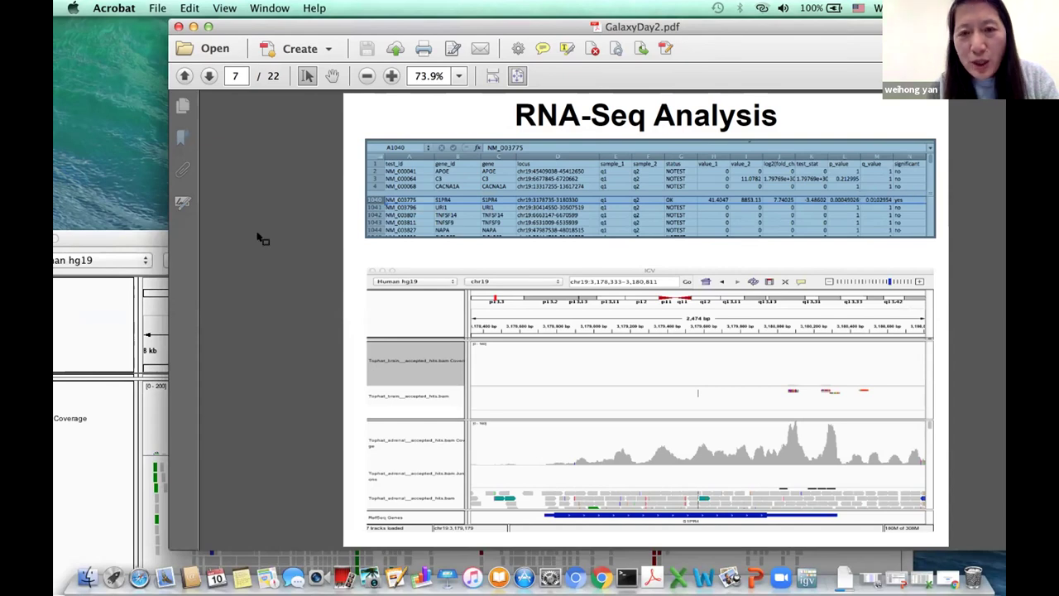
{"action": "left_click", "coordinate": [85, 356]}
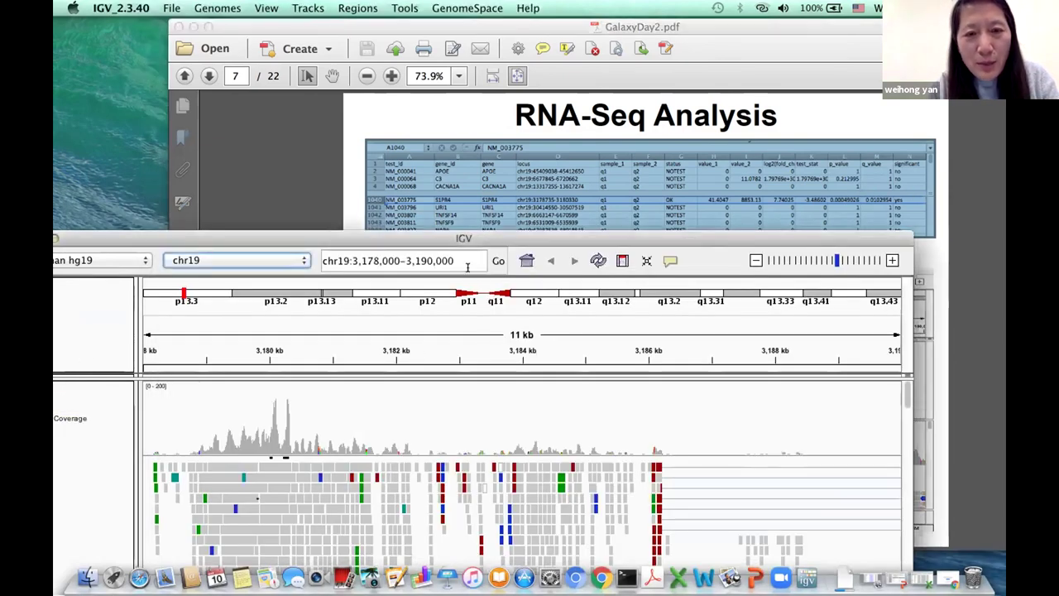
Replace the chr19 coordinates with the gene name s1pr4, go to that locus, and reposition the IGV window to show all tracks
{"action": "left_click_drag", "start_coordinate": [465, 260], "coordinate": [305, 244]}
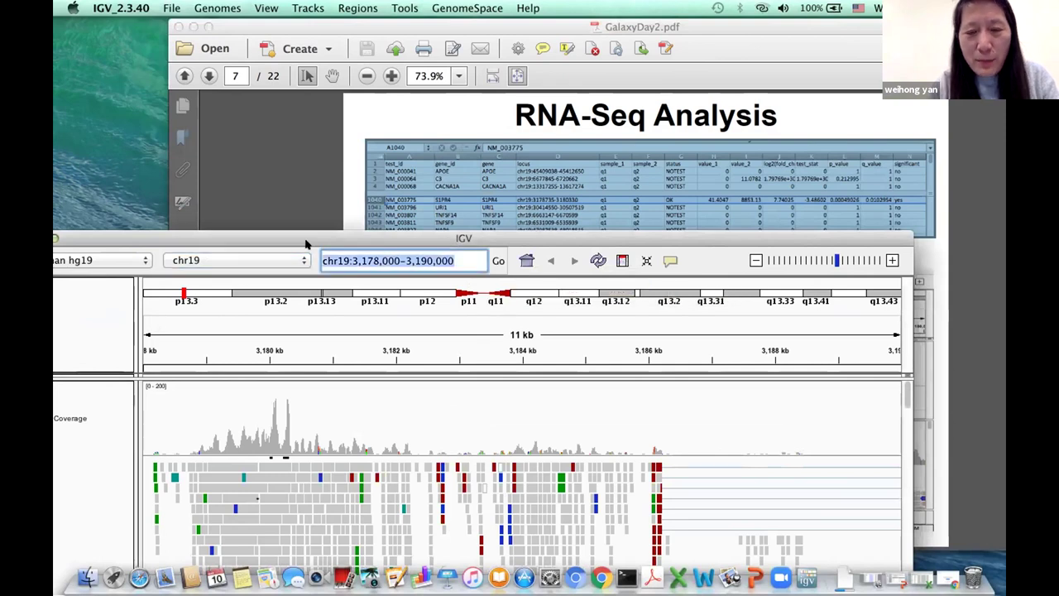
{"action": "key", "text": "BackSpace"}
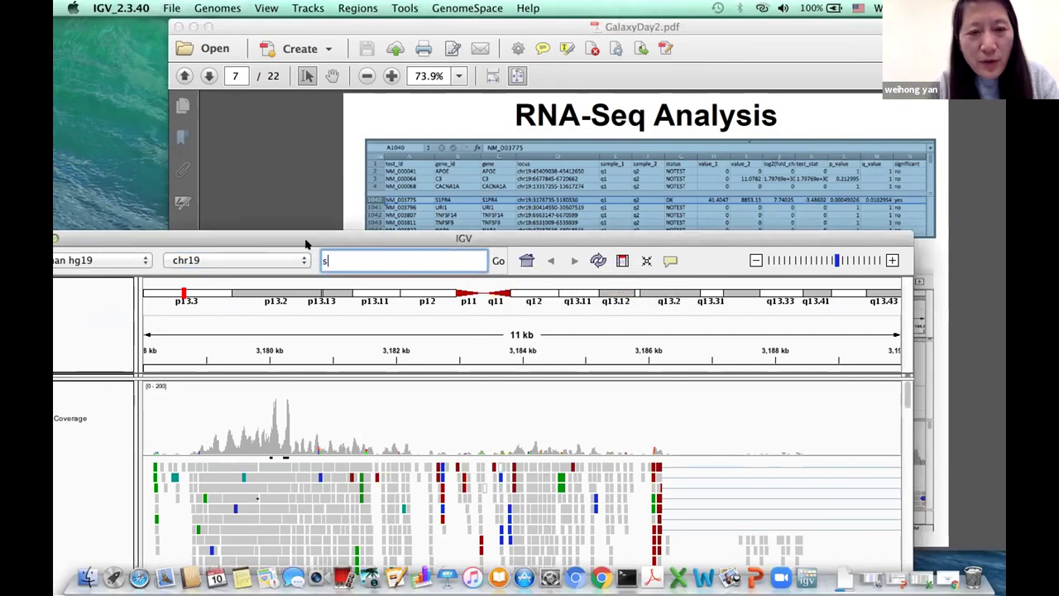
{"action": "type", "text": "sipr"}
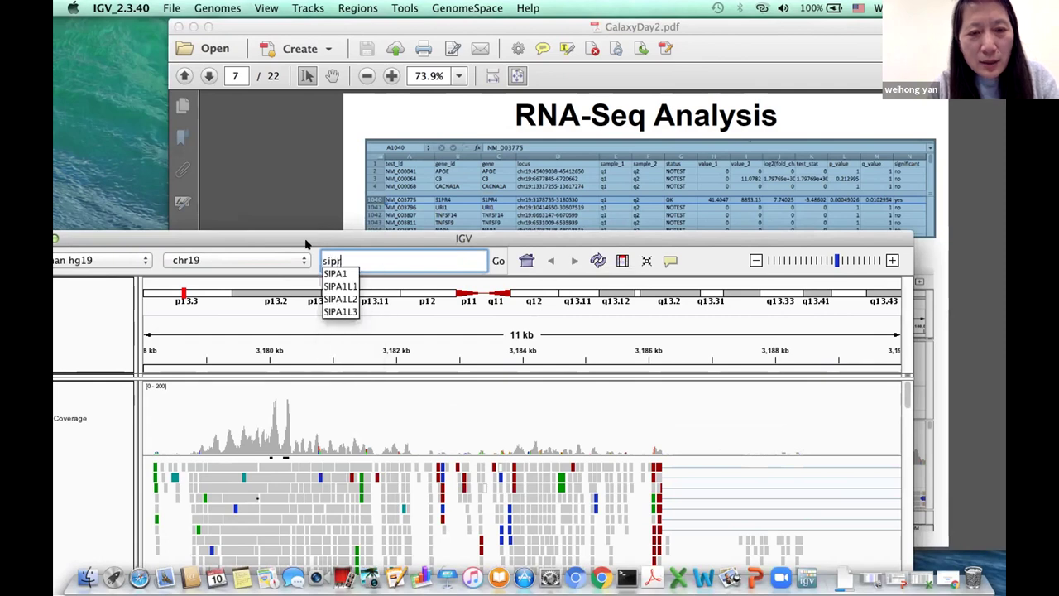
{"action": "key", "text": "BackSpace"}
{"action": "key", "text": "BackSpace"}
{"action": "key", "text": "BackSpace"}
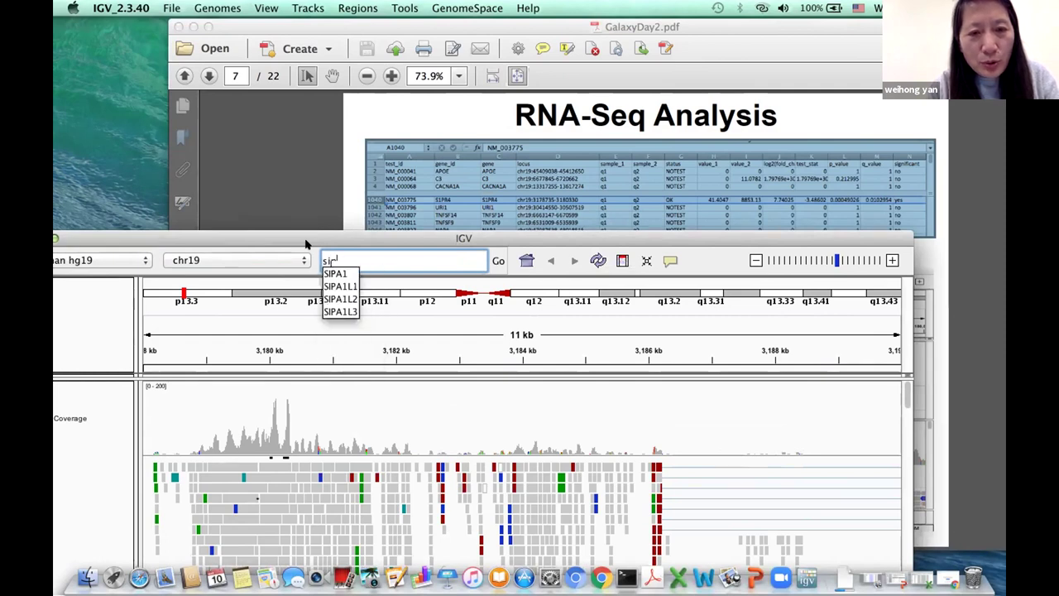
{"action": "type", "text": "1pr"}
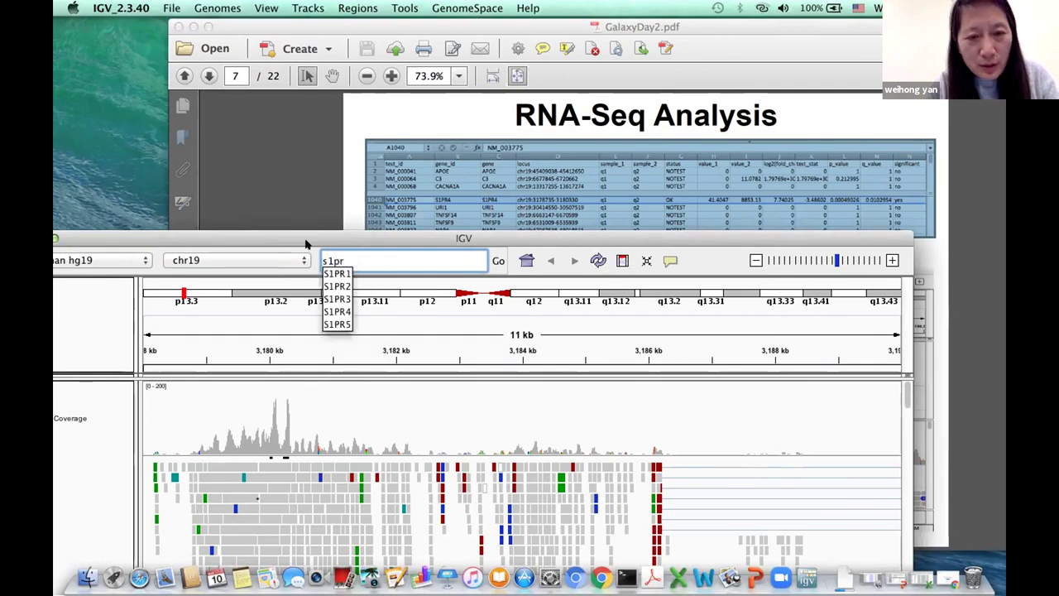
{"action": "type", "text": "4"}
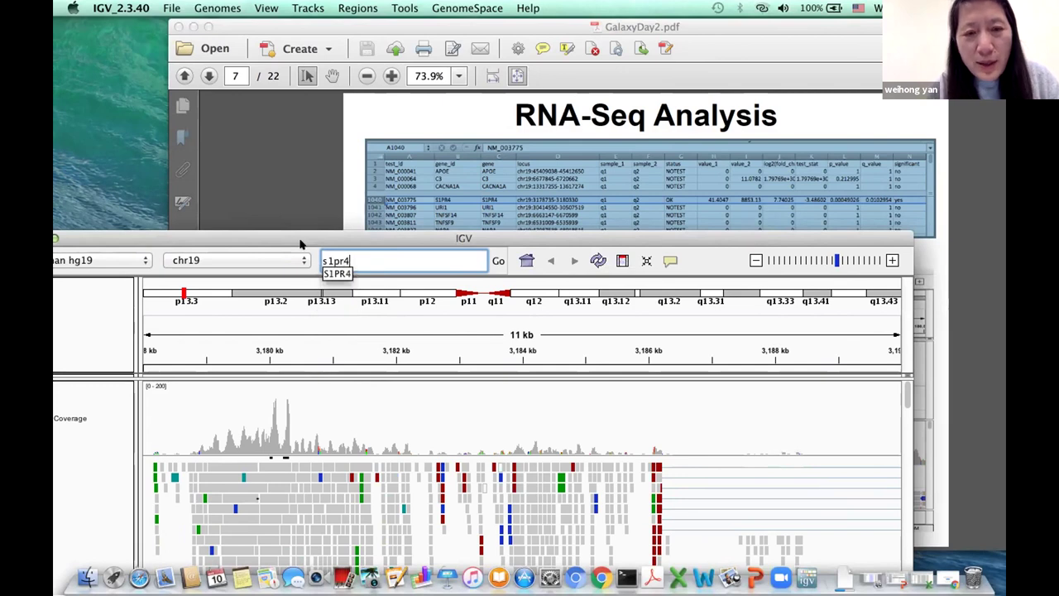
{"action": "left_click", "coordinate": [491, 261]}
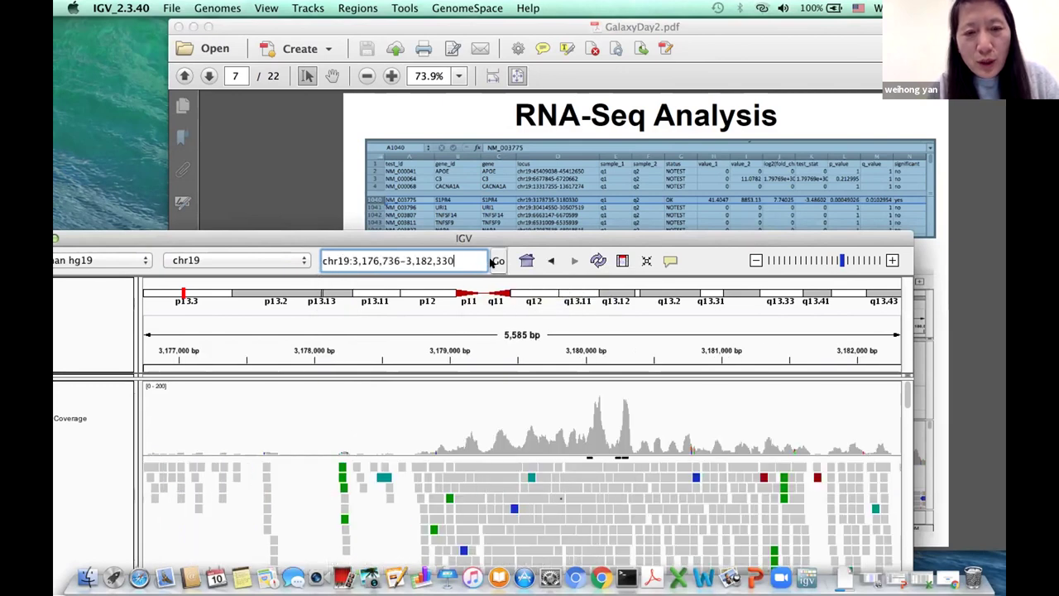
{"action": "left_click_drag", "start_coordinate": [533, 244], "coordinate": [518, 31]}
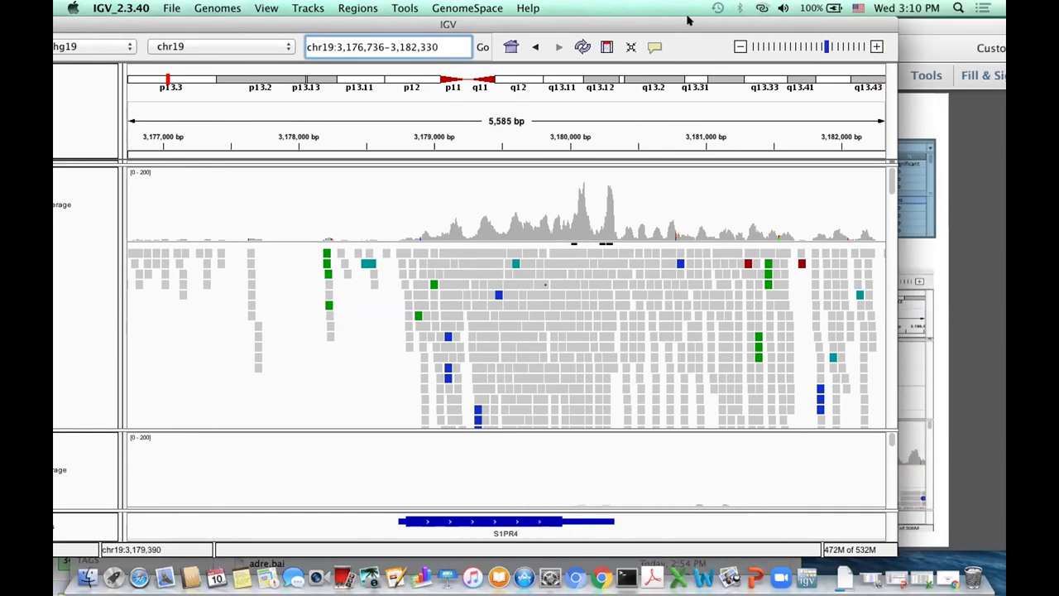
Move the IGV and GalaxyDay2.pdf windows aside and switch to the Galaxy page in Chrome
{"action": "left_click_drag", "start_coordinate": [478, 24], "coordinate": [53, 240]}
{"action": "left_click", "coordinate": [643, 171]}
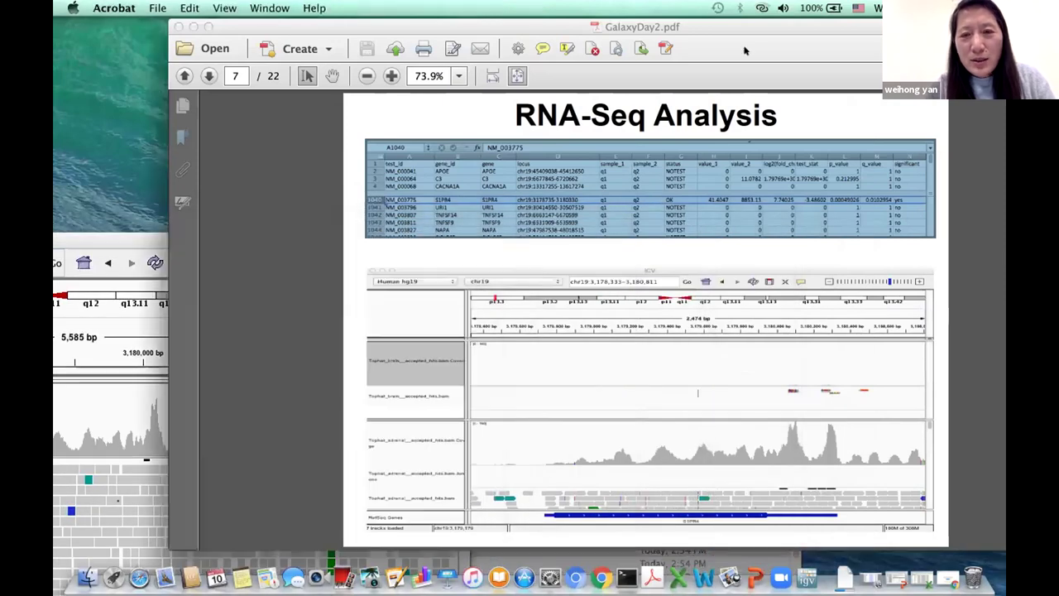
{"action": "left_click_drag", "start_coordinate": [761, 31], "coordinate": [647, 63]}
{"action": "left_click_drag", "start_coordinate": [489, 45], "coordinate": [535, 43]}
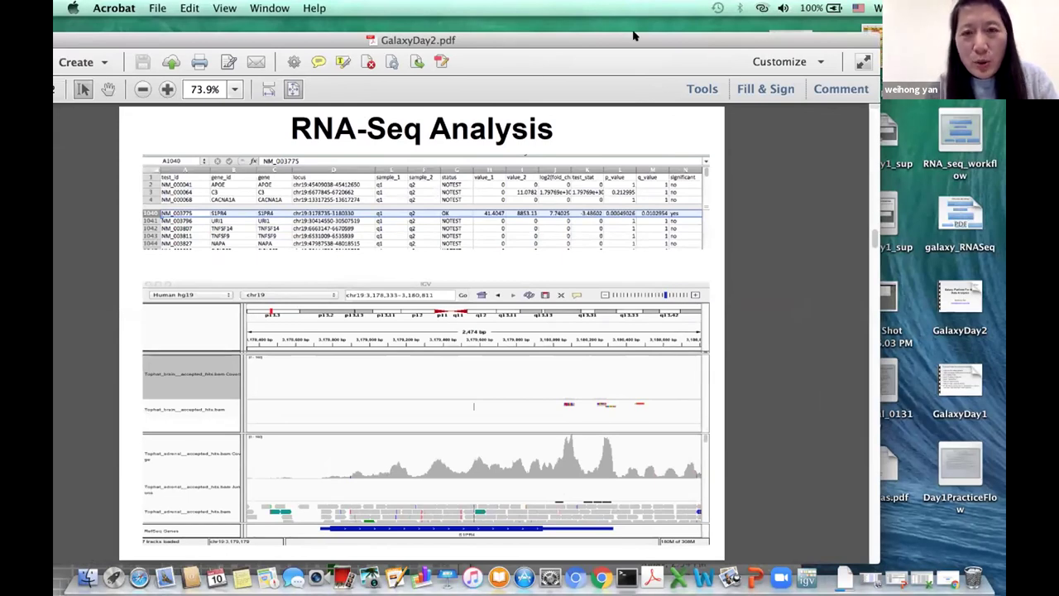
{"action": "left_click_drag", "start_coordinate": [639, 39], "coordinate": [266, 33]}
{"action": "left_click_drag", "start_coordinate": [666, 478], "coordinate": [645, 462]}
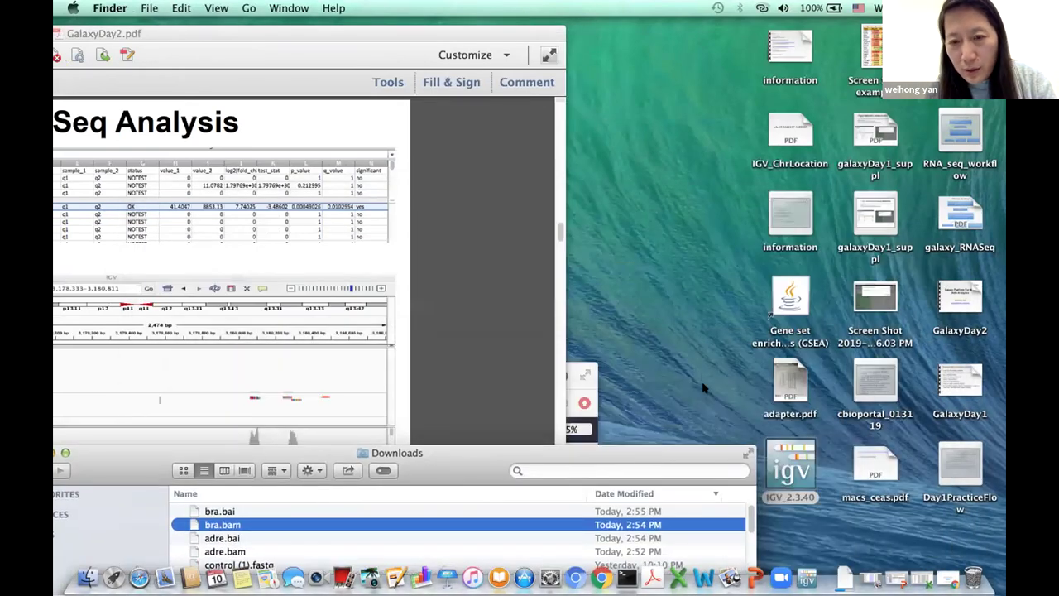
{"action": "left_click_drag", "start_coordinate": [574, 364], "coordinate": [846, 19]}
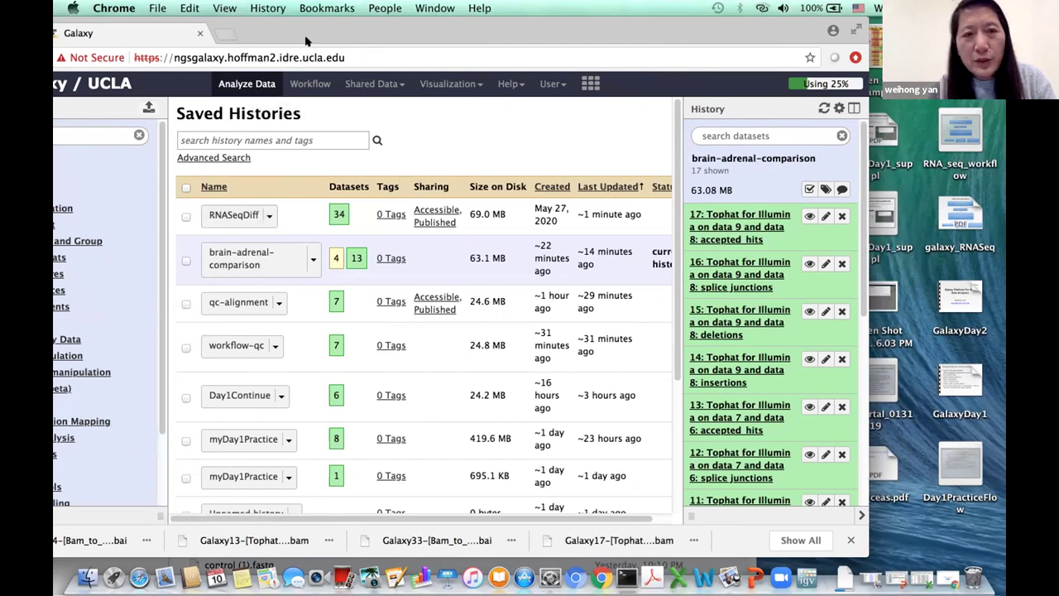
Search the Galaxy tools for cuffdiff, open the Cuffdiff tool and set Perform replicate analysis to Yes
{"action": "left_click_drag", "start_coordinate": [309, 39], "coordinate": [406, 39]}
{"action": "left_click", "coordinate": [190, 132]}
{"action": "type", "text": "cuffdiff"}
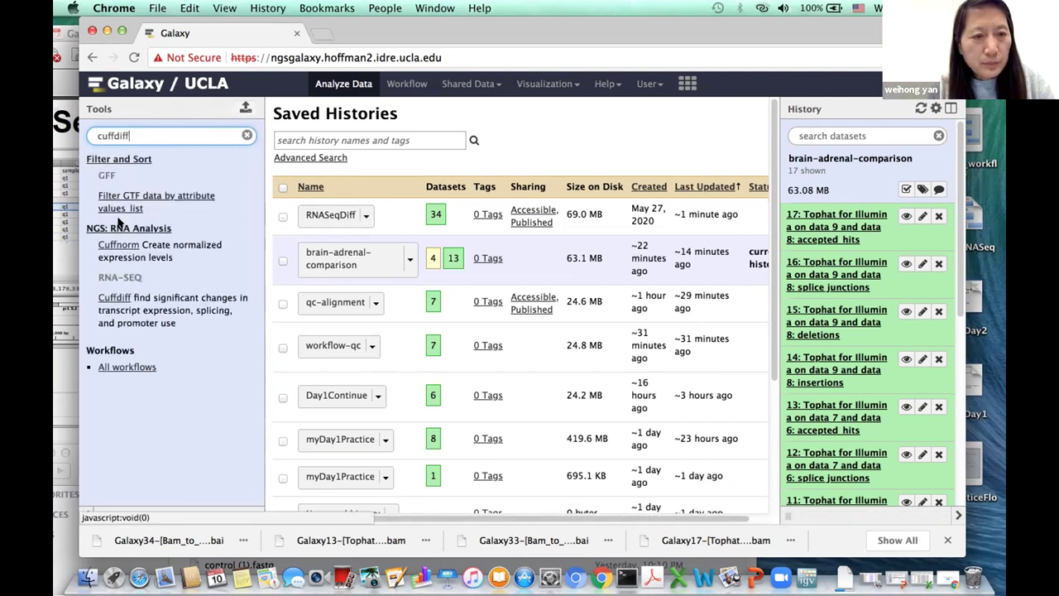
{"action": "left_click", "coordinate": [113, 305]}
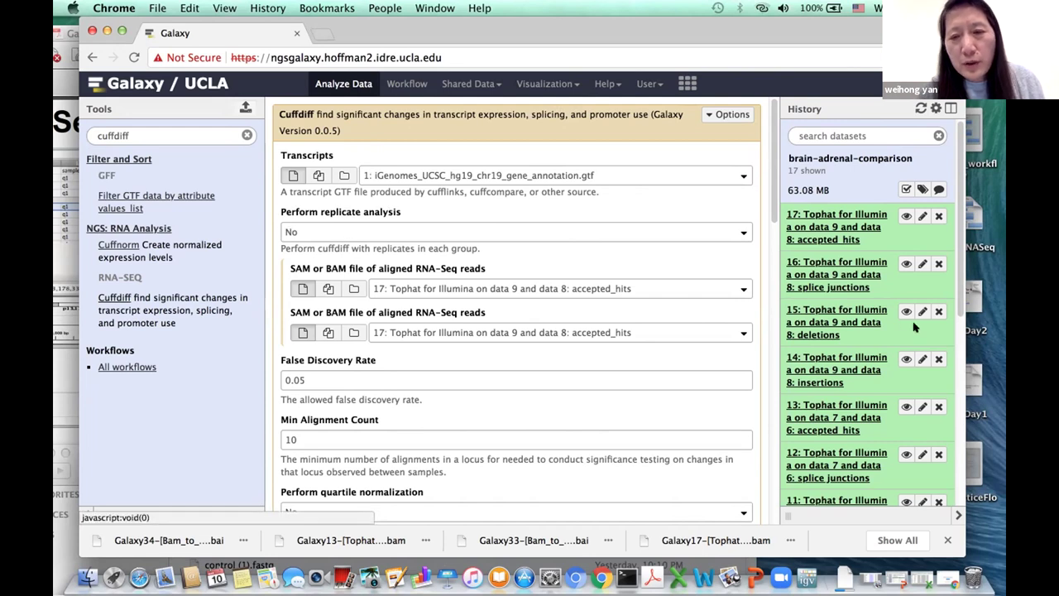
{"action": "left_click", "coordinate": [741, 237]}
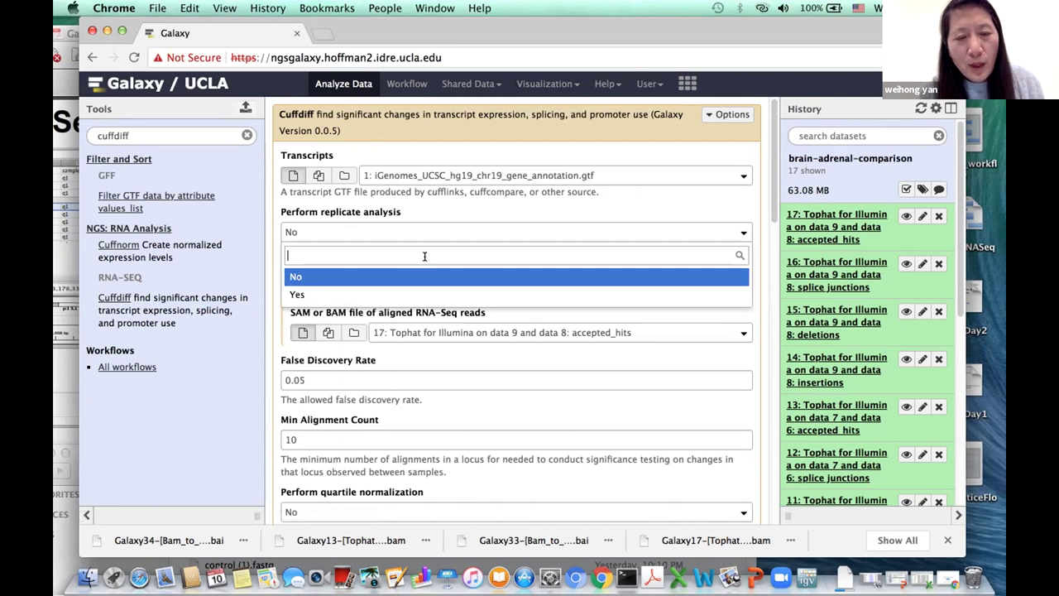
{"action": "left_click", "coordinate": [324, 295]}
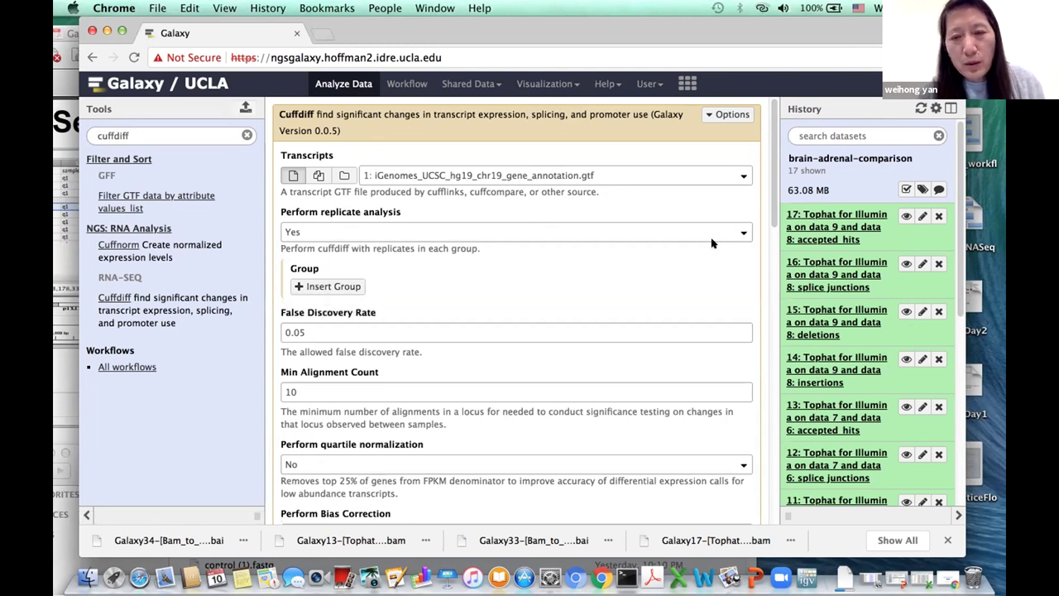
Set Perform replicate analysis to No and choose dataset 13, Tophat accepted_hits on data 7 and data 6, as the first aligned reads file
{"action": "left_click", "coordinate": [742, 231]}
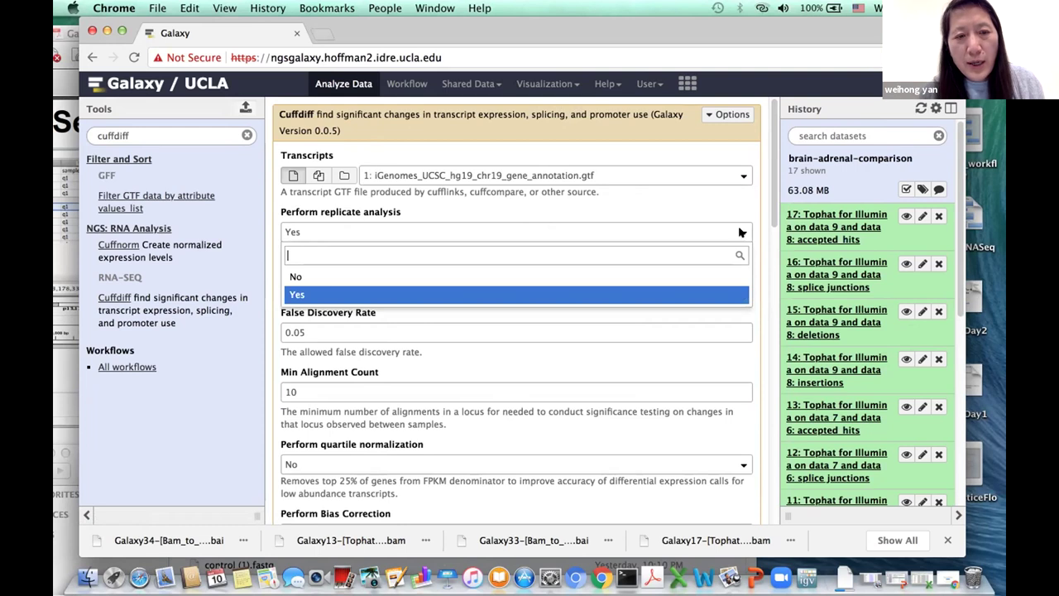
{"action": "left_click", "coordinate": [662, 276]}
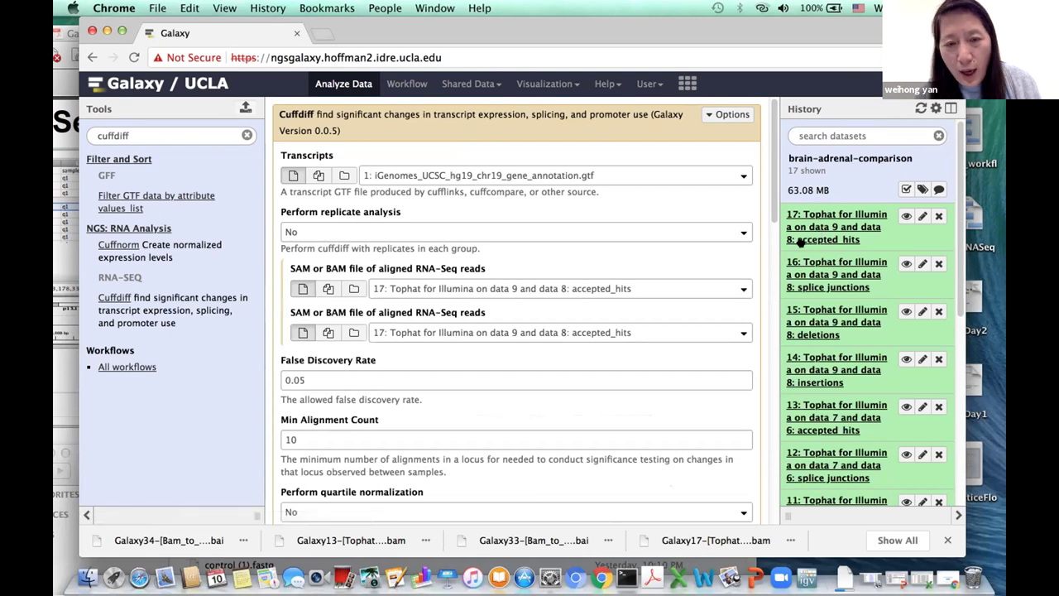
{"action": "left_click", "coordinate": [740, 290]}
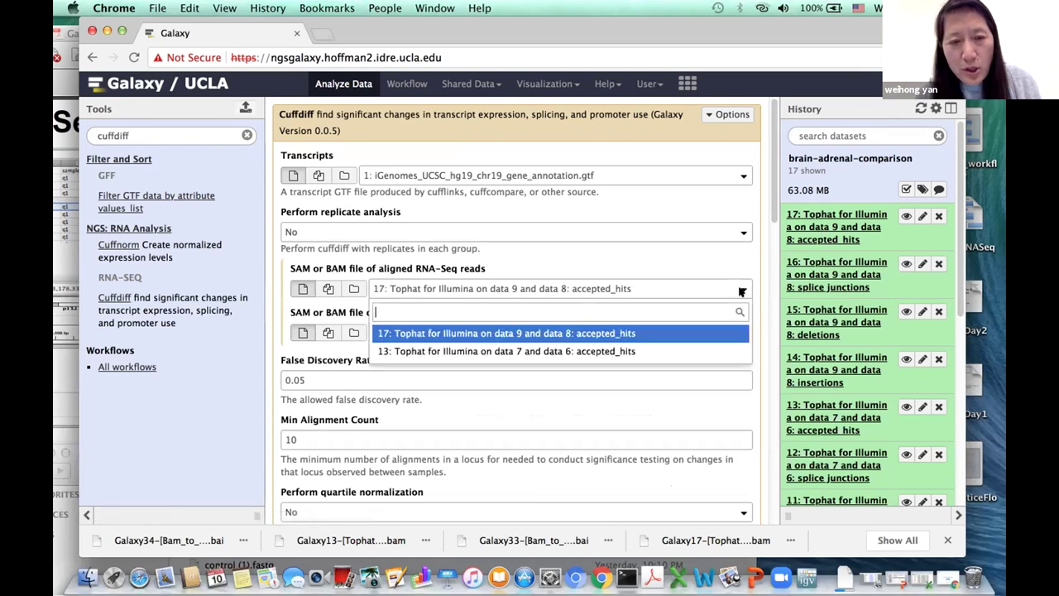
{"action": "left_click", "coordinate": [695, 346]}
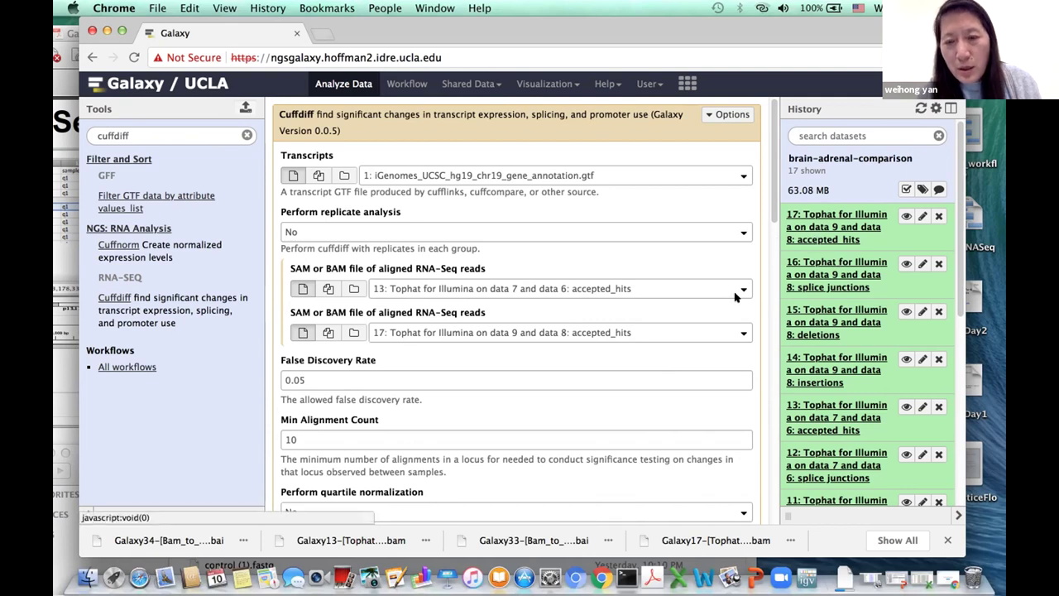
Execute the Cuffdiff job and reposition the browser window to show its output datasets in the history
{"action": "scroll", "coordinate": [618, 284], "scroll_direction": "down", "scroll_amount": 1}
{"action": "scroll", "coordinate": [617, 284], "scroll_direction": "down", "scroll_amount": 8}
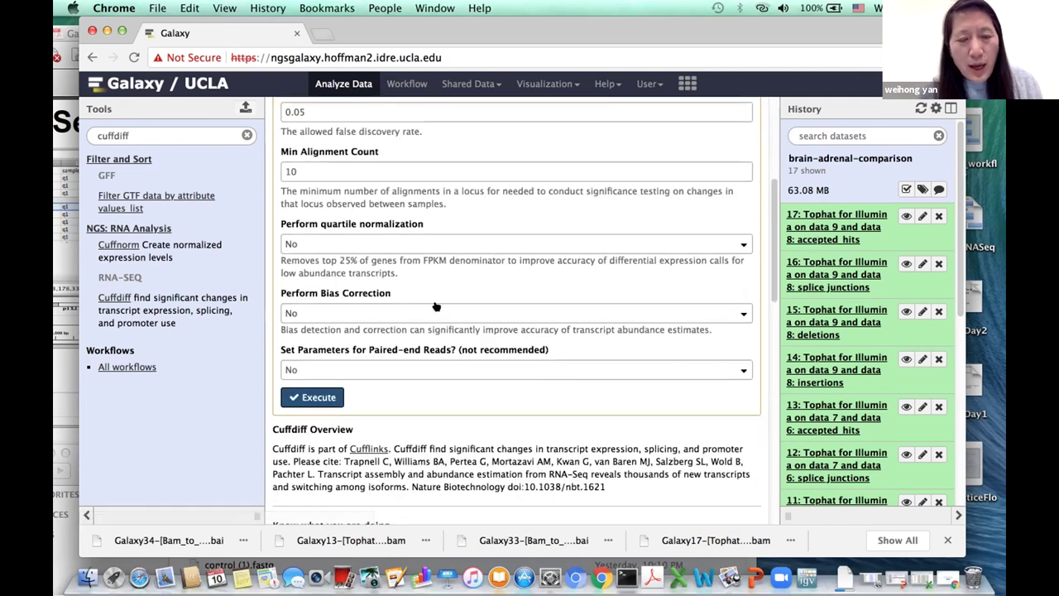
{"action": "left_click", "coordinate": [321, 397]}
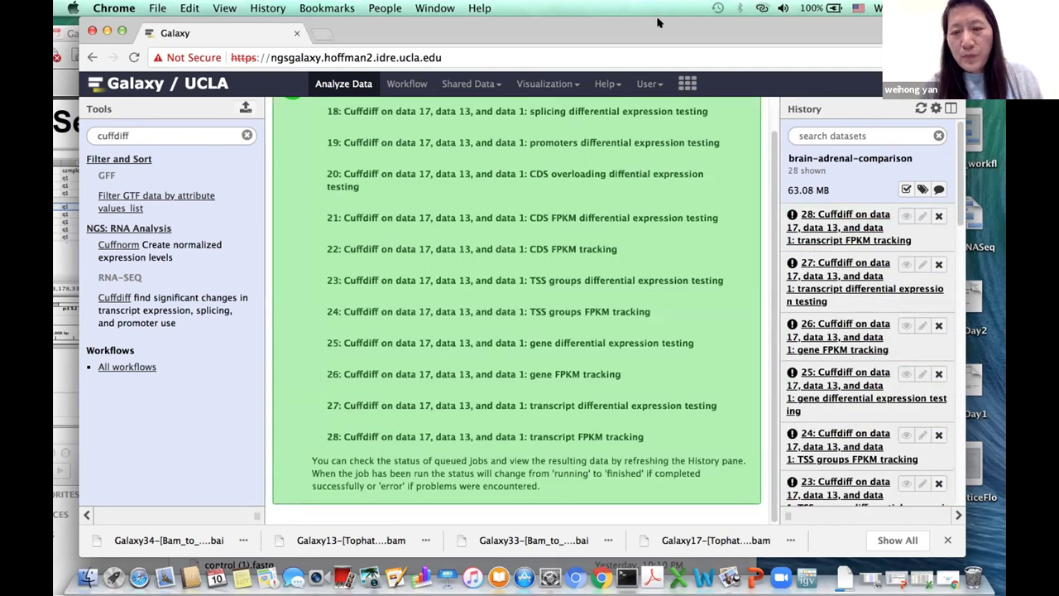
{"action": "left_click_drag", "start_coordinate": [752, 33], "coordinate": [633, 33]}
{"action": "scroll", "coordinate": [680, 270], "scroll_direction": "down", "scroll_amount": 2}
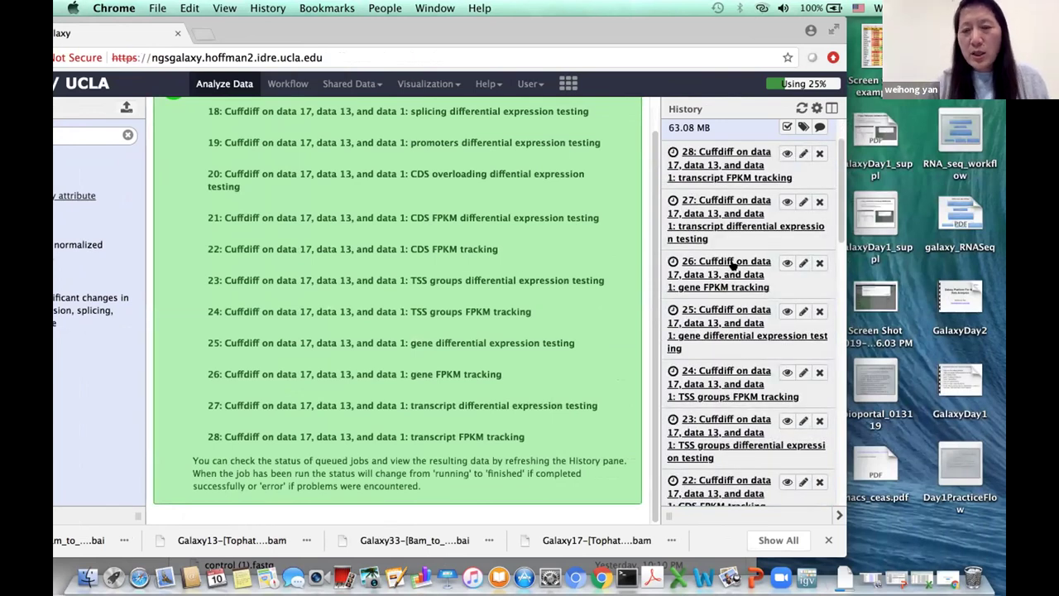
Open the saved histories, switch to RNASeqDiff, and reposition the browser window to show its history datasets
{"action": "left_click", "coordinate": [816, 108]}
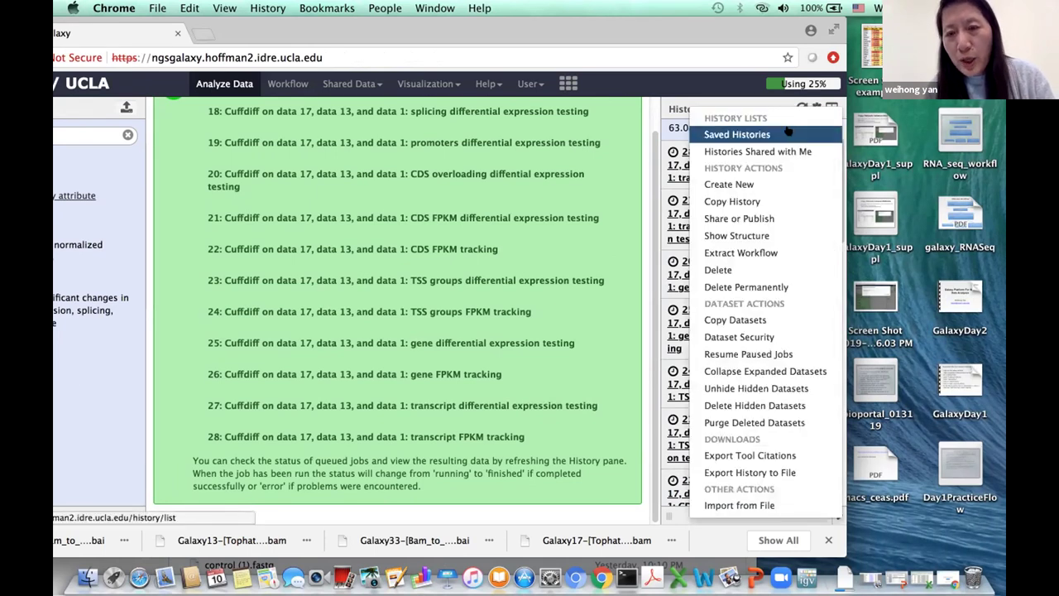
{"action": "left_click", "coordinate": [762, 128]}
{"action": "left_click_drag", "start_coordinate": [727, 34], "coordinate": [802, 34]}
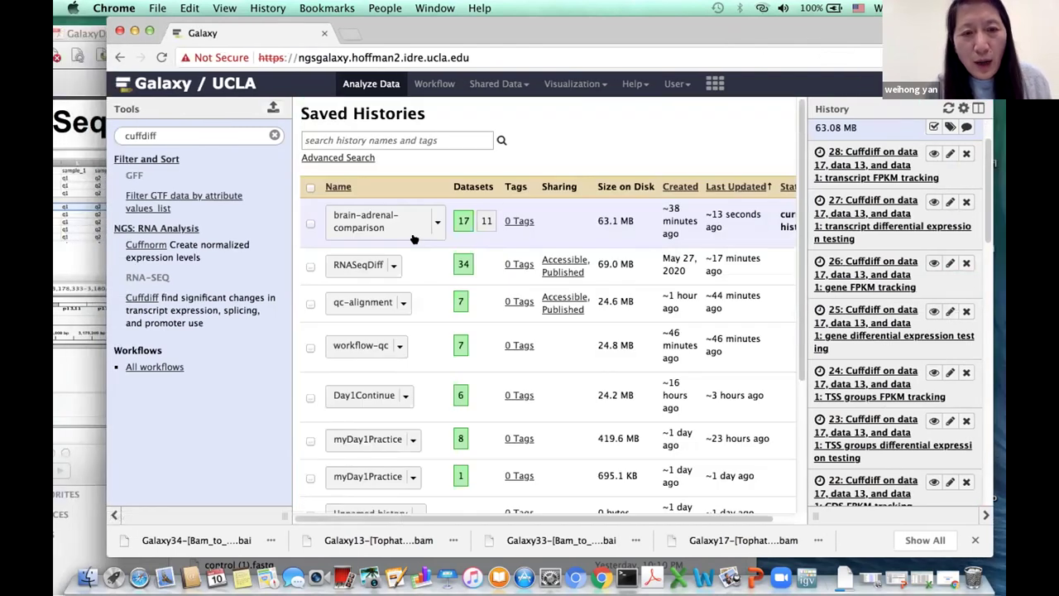
{"action": "left_click", "coordinate": [392, 265]}
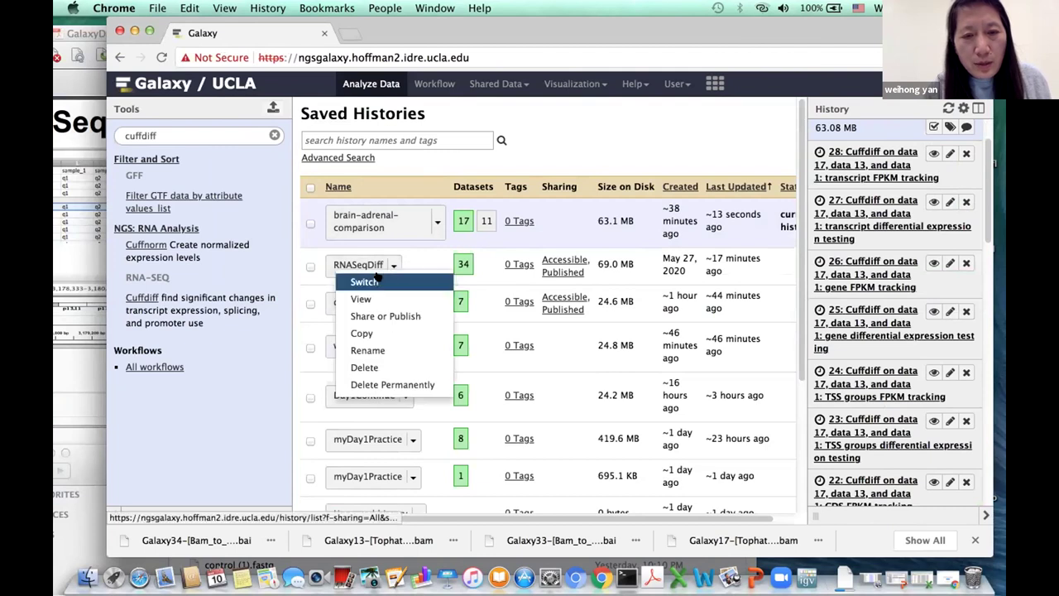
{"action": "left_click", "coordinate": [368, 279]}
{"action": "left_click_drag", "start_coordinate": [748, 30], "coordinate": [566, 13]}
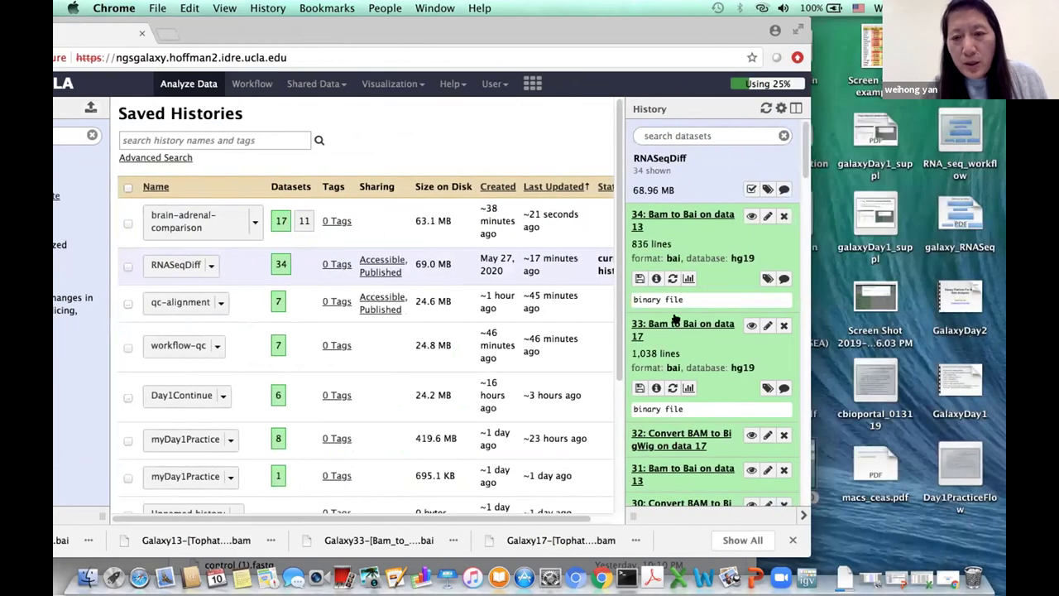
Examine the Cuffdiff output datasets 18 to 28 in the RNASeqDiff history, covering splicing, promoters, CDS, TSS groups, genes and transcripts
{"action": "scroll", "coordinate": [675, 319], "scroll_direction": "down", "scroll_amount": 3}
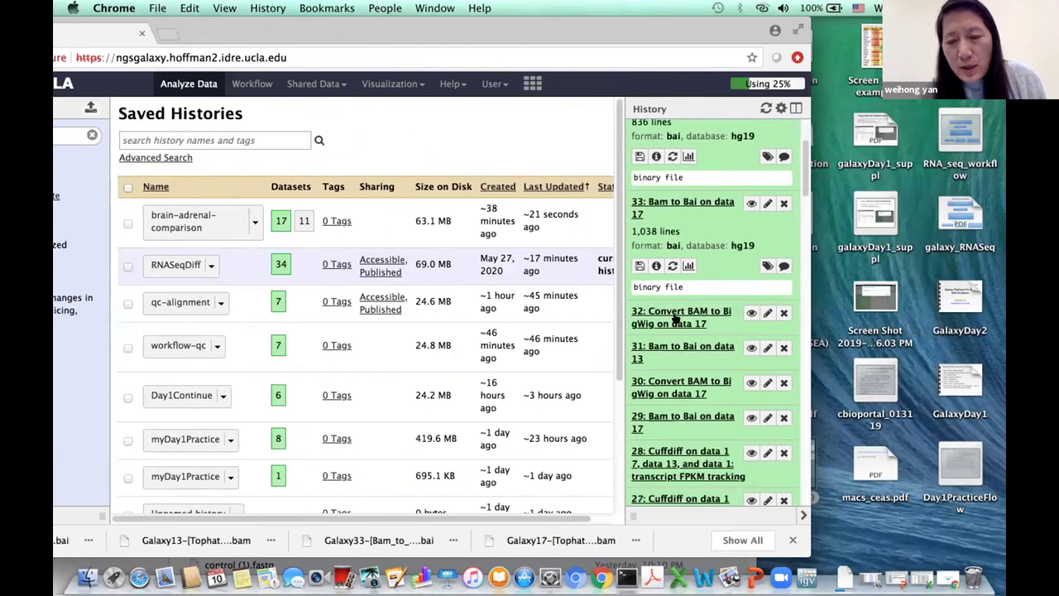
{"action": "scroll", "coordinate": [675, 318], "scroll_direction": "down", "scroll_amount": 3}
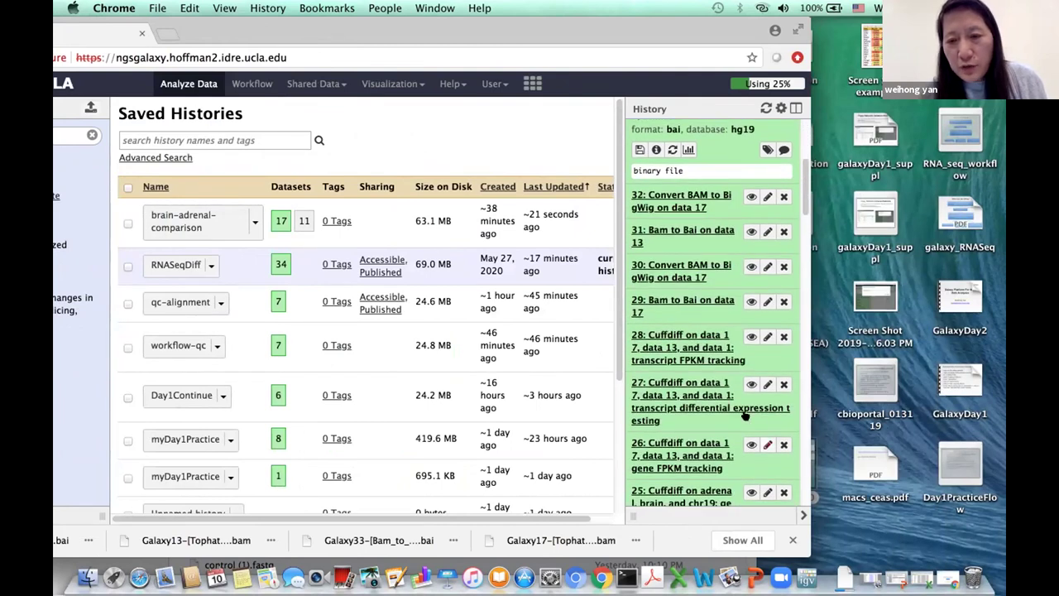
{"action": "scroll", "coordinate": [713, 356], "scroll_direction": "down", "scroll_amount": 1}
{"action": "scroll", "coordinate": [712, 355], "scroll_direction": "down", "scroll_amount": 2}
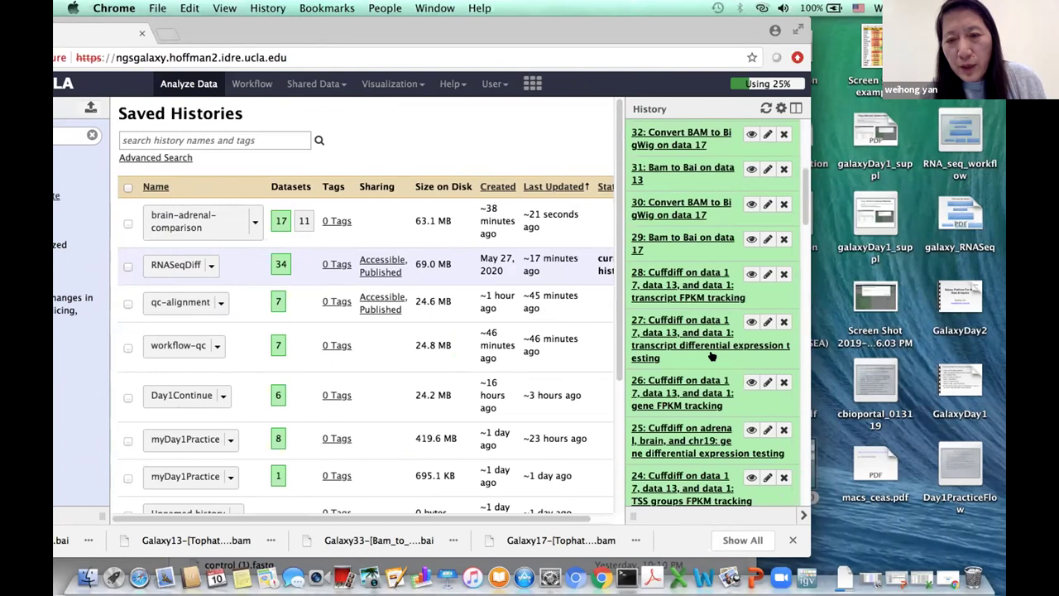
{"action": "scroll", "coordinate": [712, 355], "scroll_direction": "down", "scroll_amount": 3}
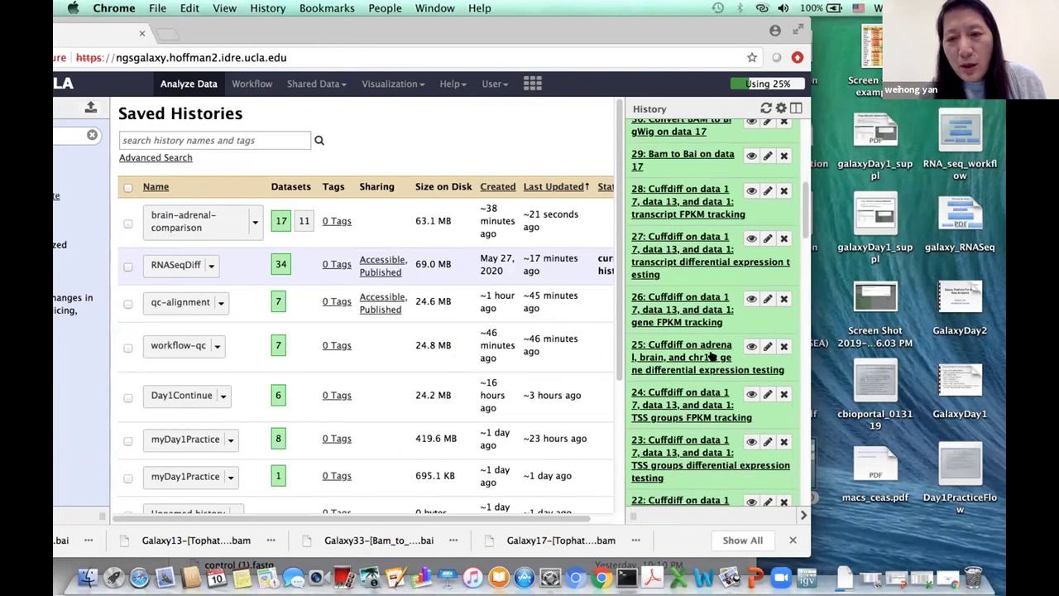
{"action": "scroll", "coordinate": [717, 323], "scroll_direction": "down", "scroll_amount": 2}
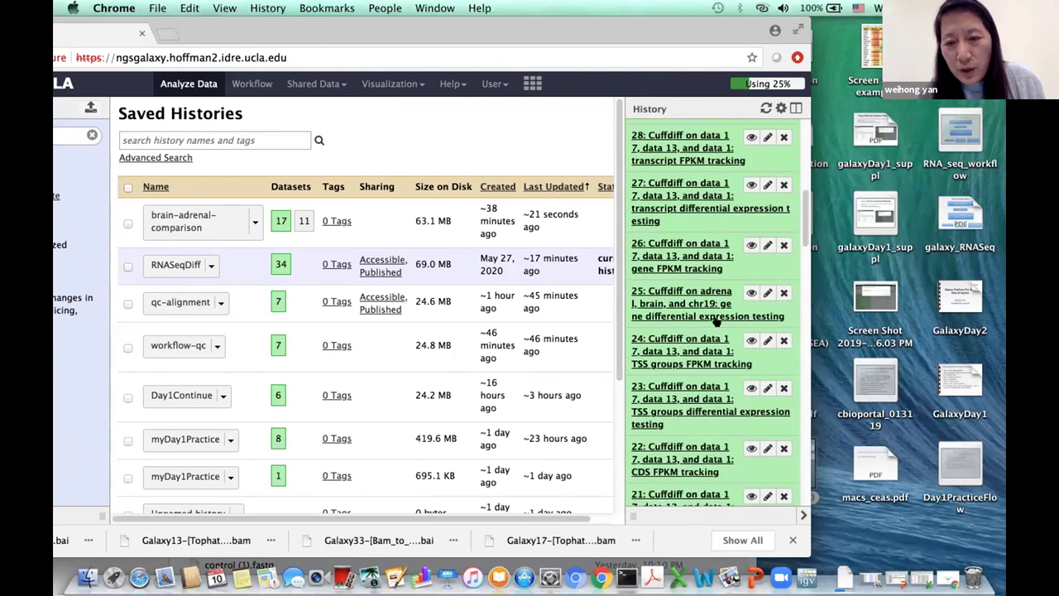
{"action": "scroll", "coordinate": [716, 323], "scroll_direction": "down", "scroll_amount": 2}
{"action": "scroll", "coordinate": [717, 321], "scroll_direction": "down", "scroll_amount": 7}
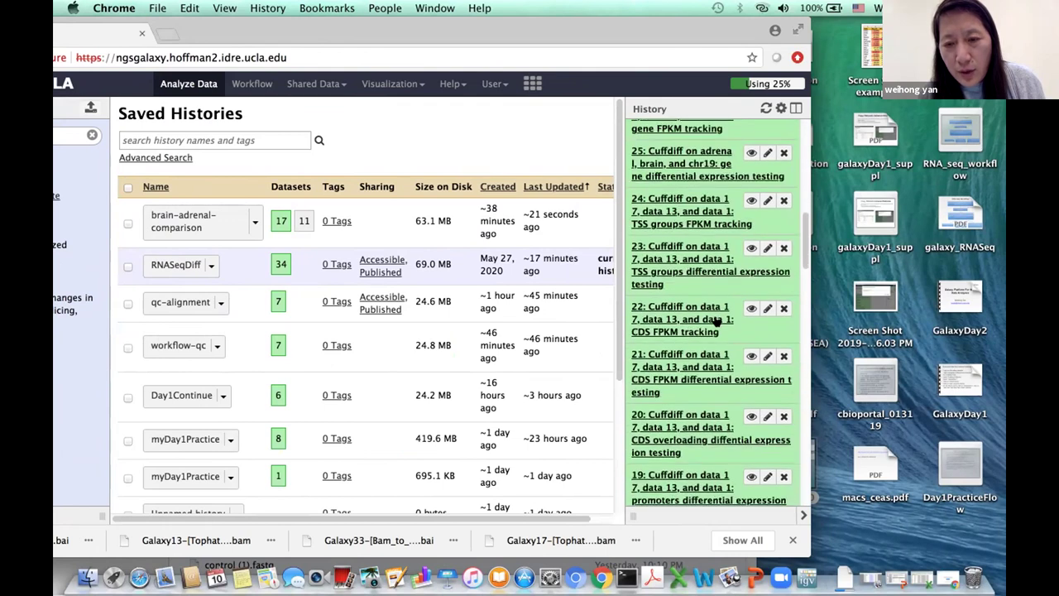
{"action": "scroll", "coordinate": [716, 322], "scroll_direction": "down", "scroll_amount": 1}
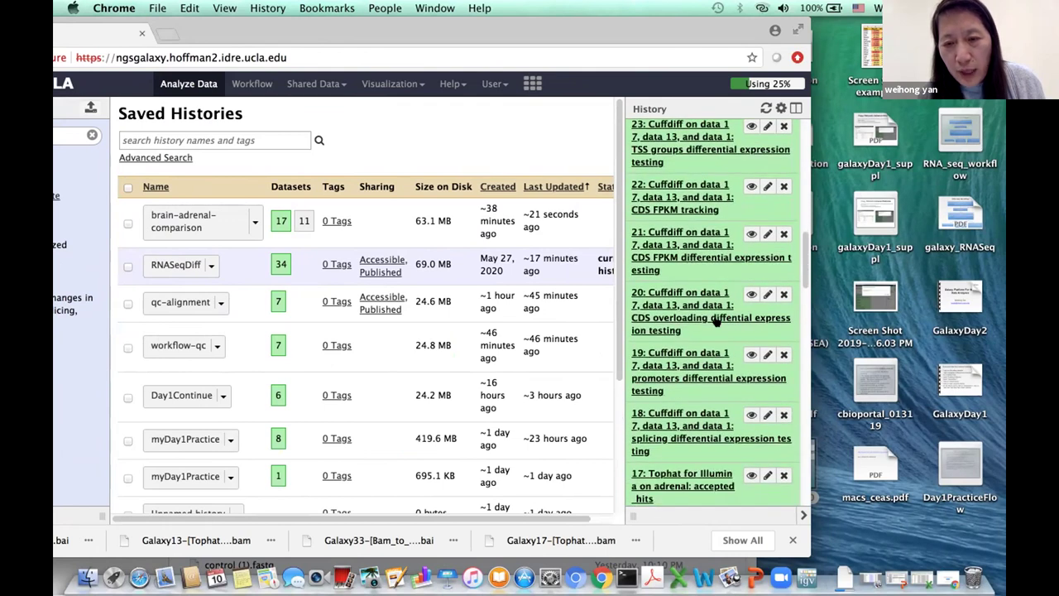
{"action": "scroll", "coordinate": [717, 322], "scroll_direction": "down", "scroll_amount": 4}
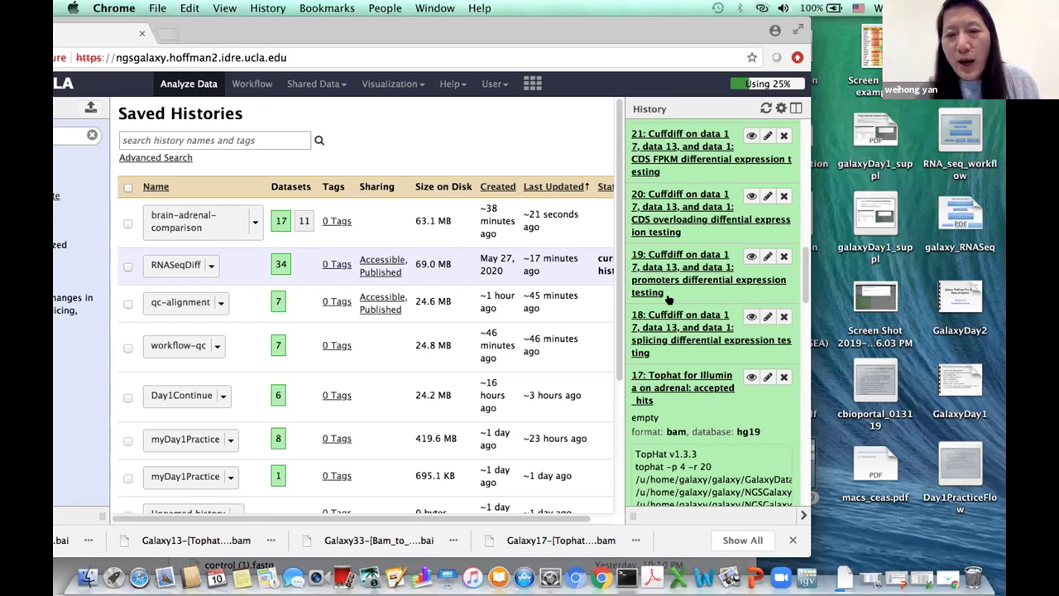
{"action": "scroll", "coordinate": [695, 239], "scroll_direction": "up", "scroll_amount": 2}
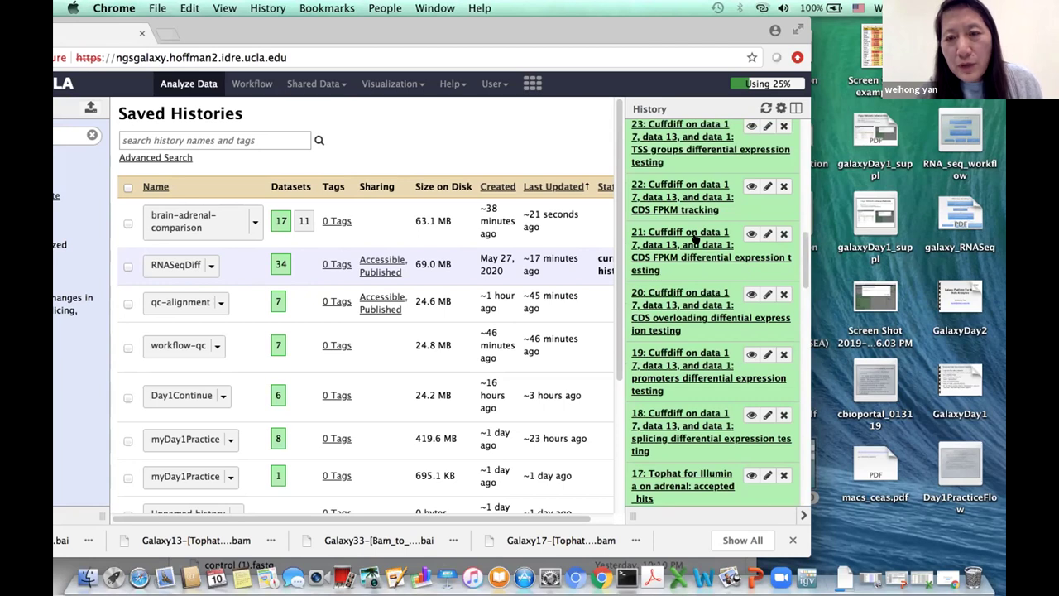
{"action": "scroll", "coordinate": [695, 238], "scroll_direction": "up", "scroll_amount": 1}
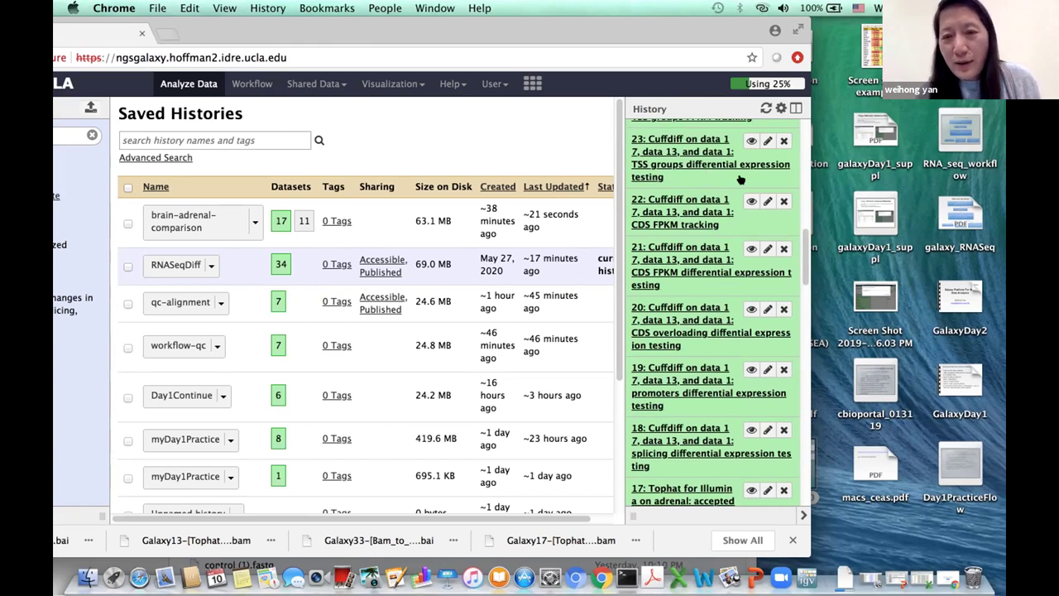
{"action": "scroll", "coordinate": [684, 213], "scroll_direction": "up", "scroll_amount": 2}
{"action": "scroll", "coordinate": [683, 213], "scroll_direction": "up", "scroll_amount": 1}
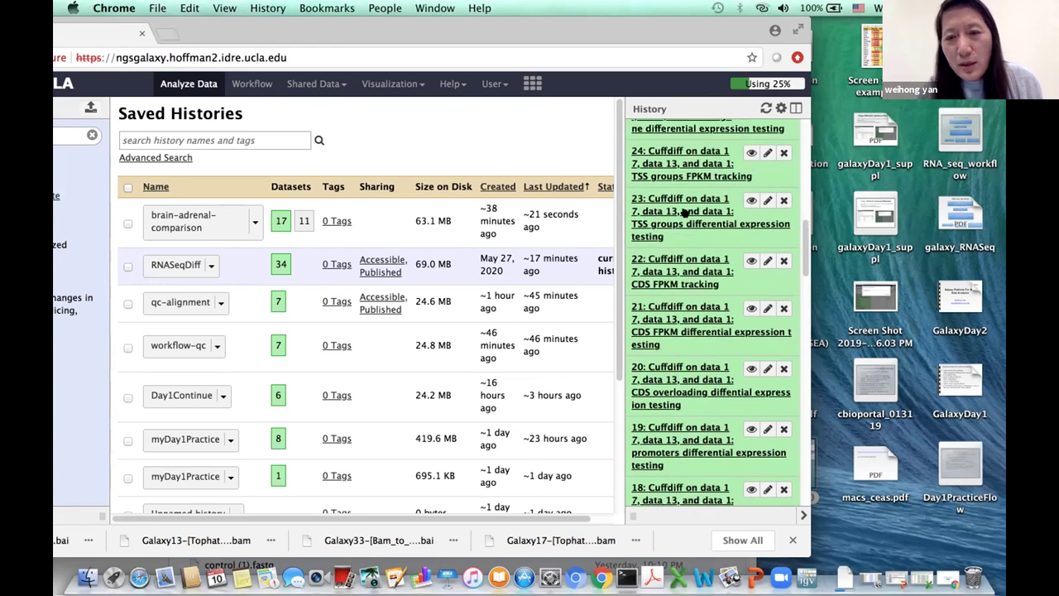
{"action": "scroll", "coordinate": [684, 212], "scroll_direction": "up", "scroll_amount": 1}
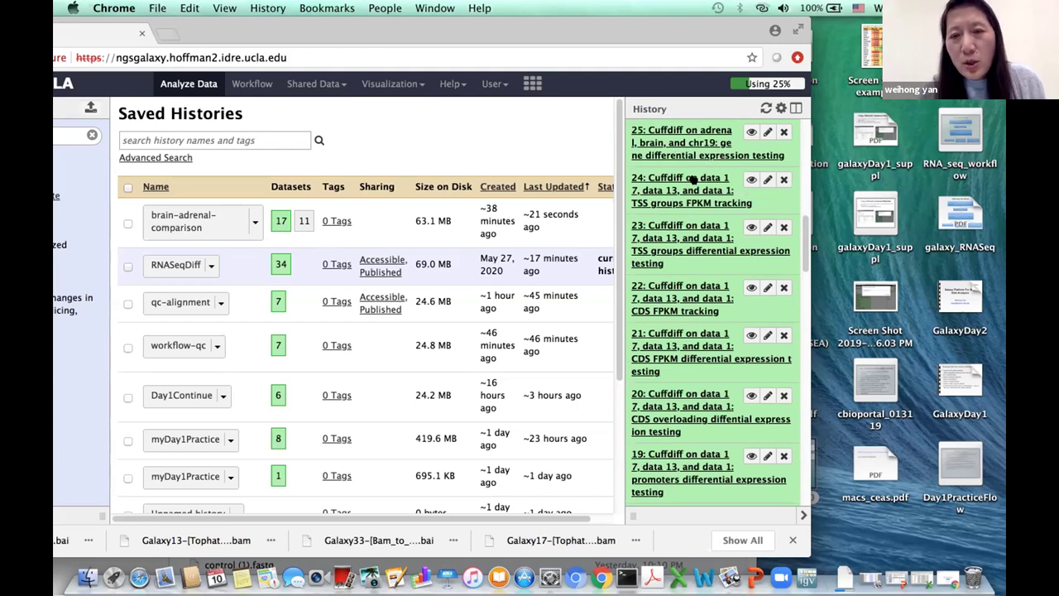
{"action": "scroll", "coordinate": [691, 166], "scroll_direction": "up", "scroll_amount": 1}
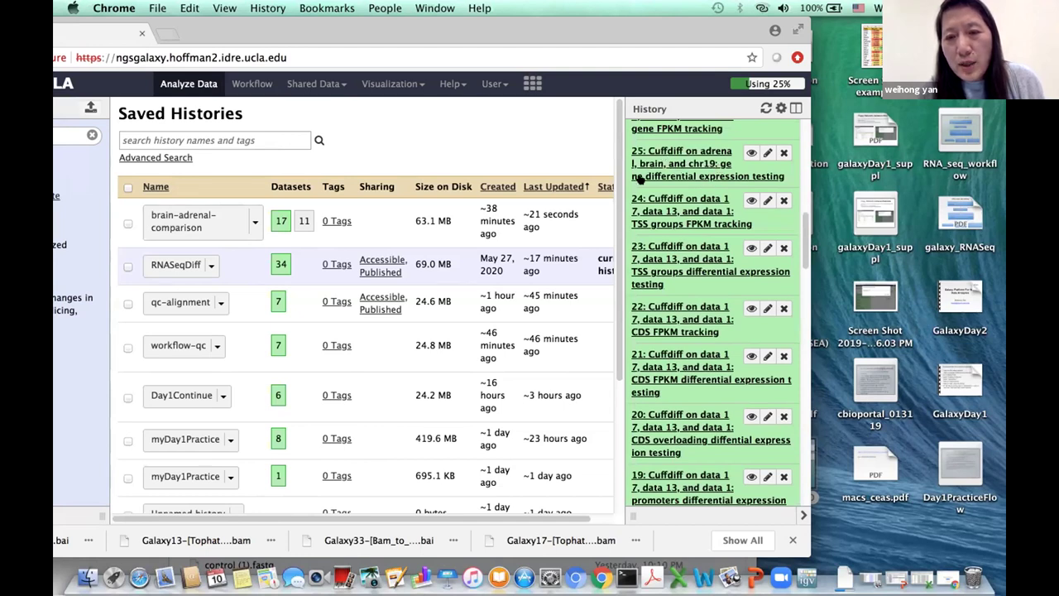
Display dataset 25, Cuffdiff gene differential expression testing, expand its details, and check the table's columns through to significant
{"action": "left_click", "coordinate": [747, 152]}
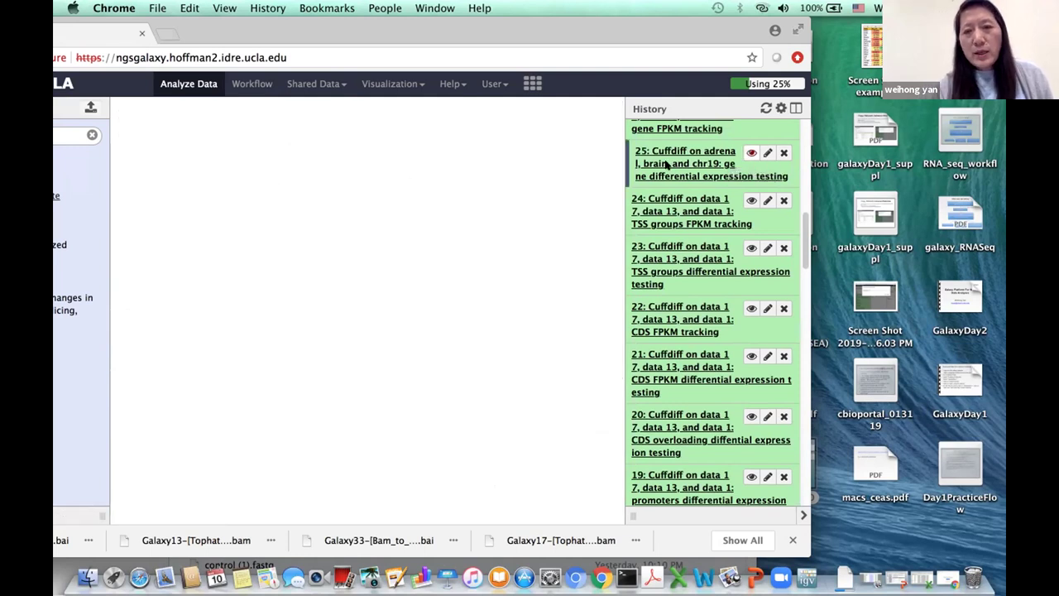
{"action": "left_click", "coordinate": [663, 165]}
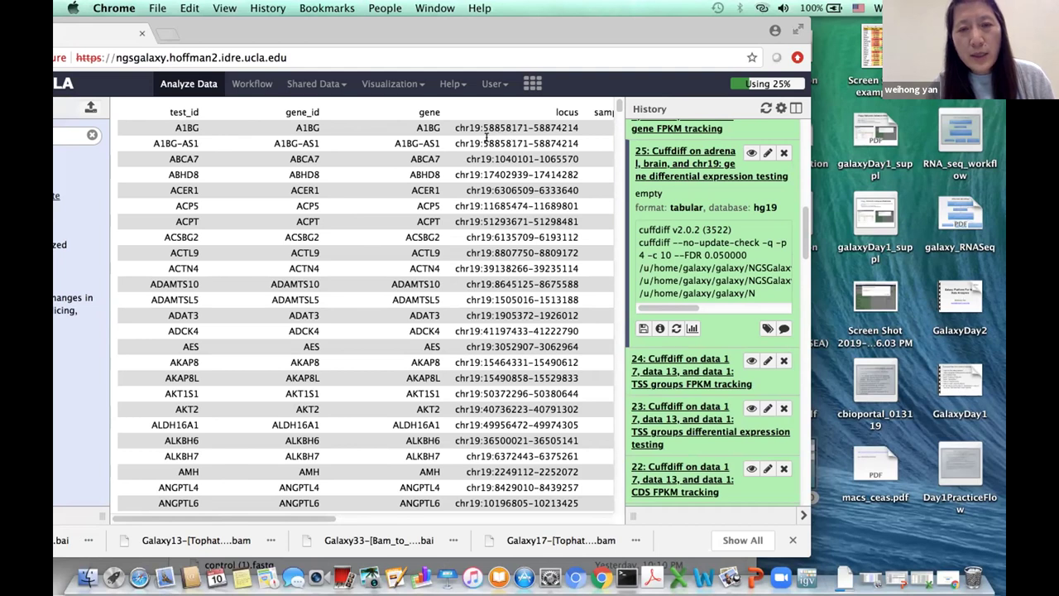
{"action": "scroll", "coordinate": [364, 504], "scroll_direction": "right", "scroll_amount": 5}
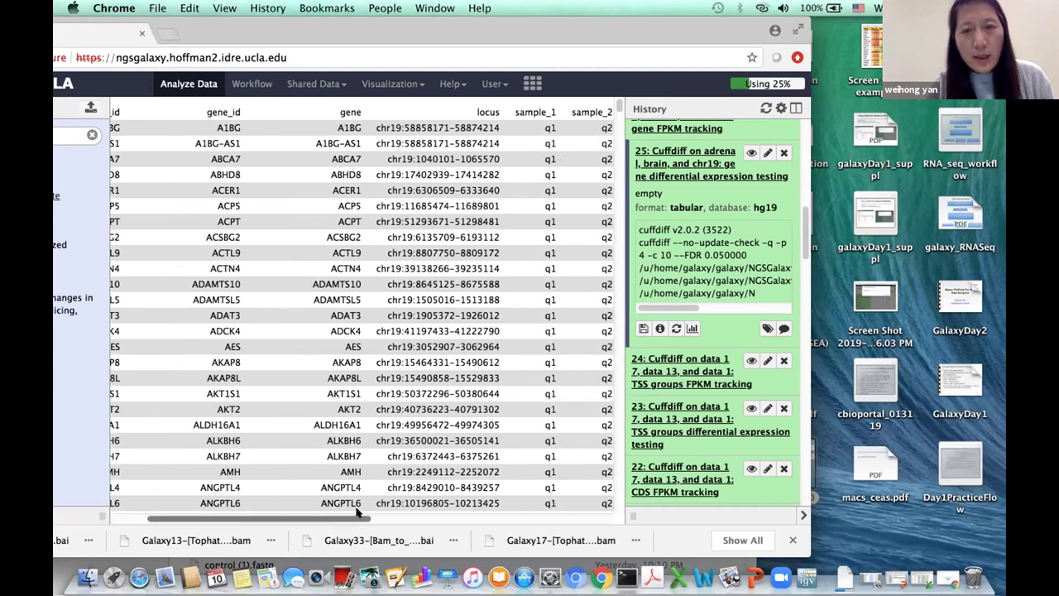
{"action": "scroll", "coordinate": [406, 510], "scroll_direction": "right", "scroll_amount": 10}
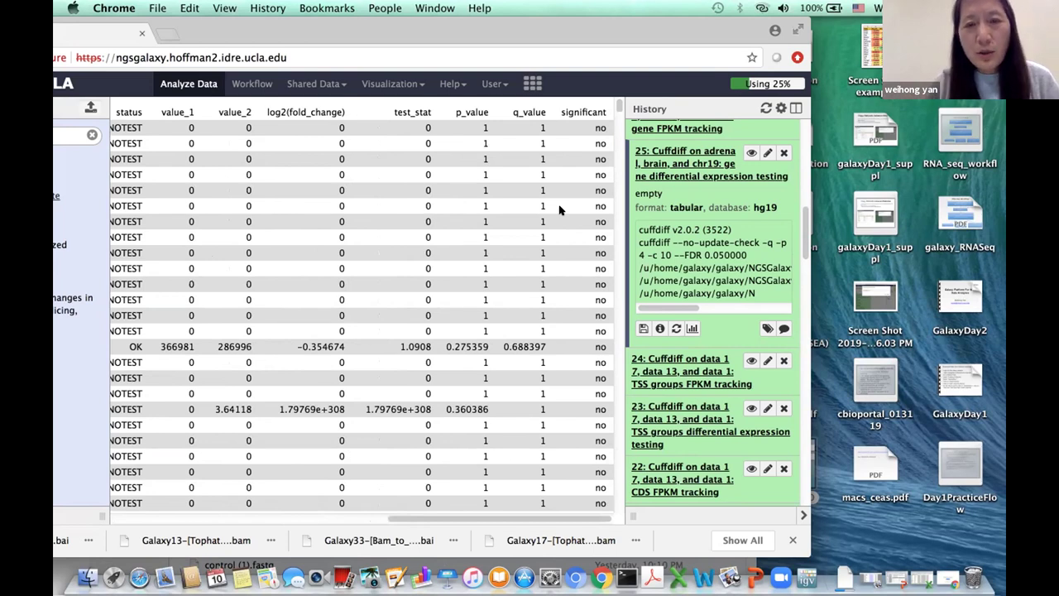
Examine the gene rows of the differential expression table for status, fold change, p_value, q_value and significance
{"action": "scroll", "coordinate": [559, 210], "scroll_direction": "down", "scroll_amount": 15}
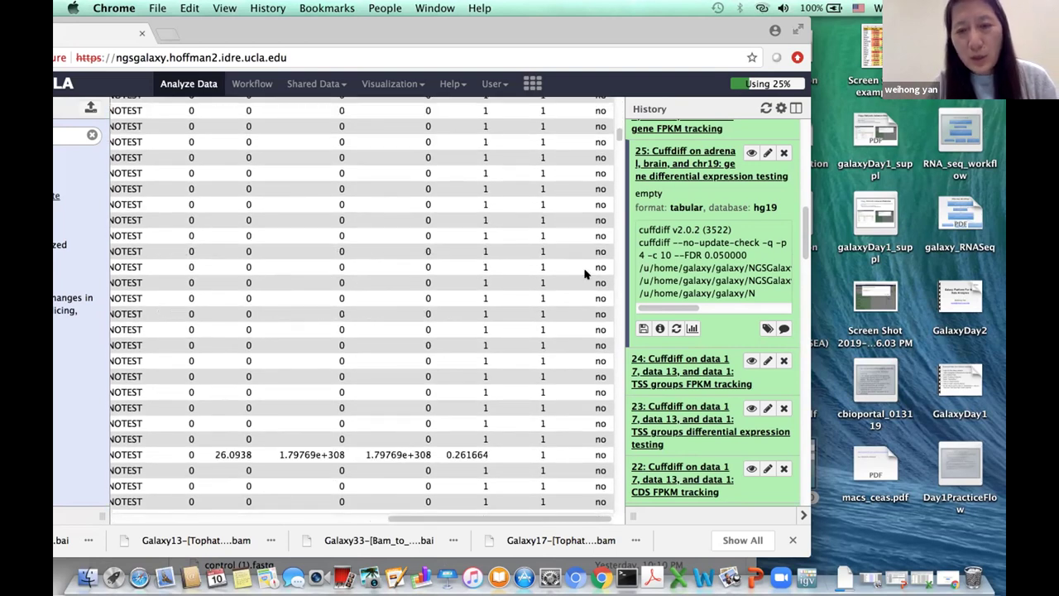
{"action": "scroll", "coordinate": [596, 333], "scroll_direction": "down", "scroll_amount": 5}
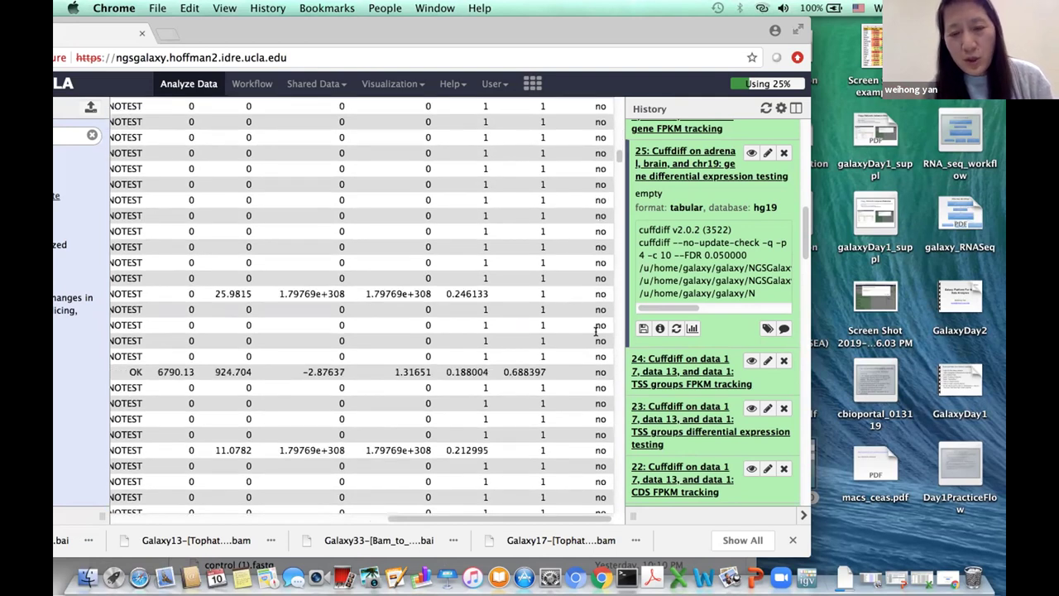
{"action": "scroll", "coordinate": [596, 331], "scroll_direction": "down", "scroll_amount": 5}
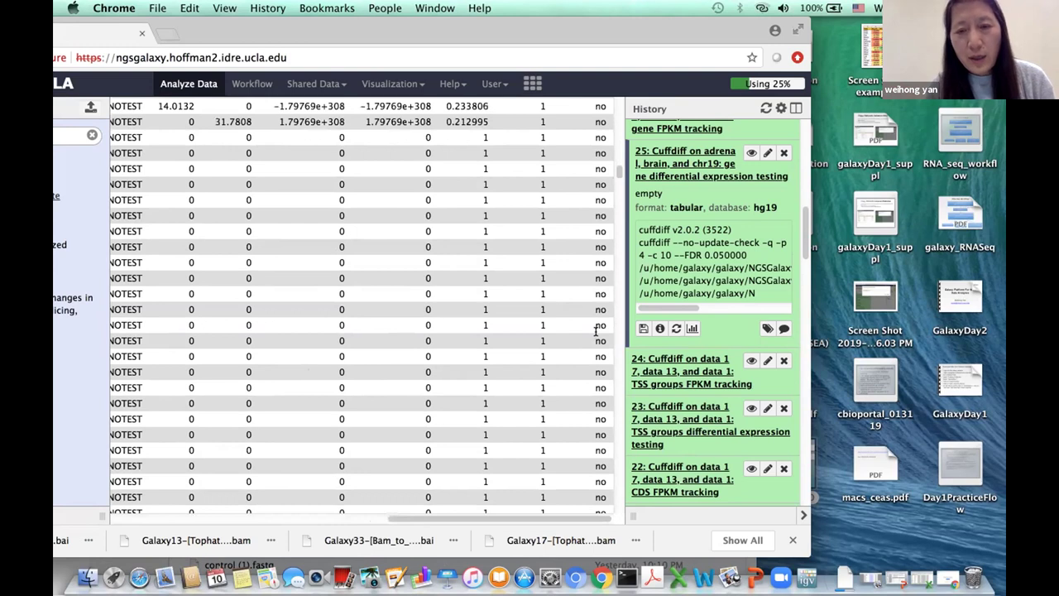
{"action": "scroll", "coordinate": [595, 331], "scroll_direction": "down", "scroll_amount": 10}
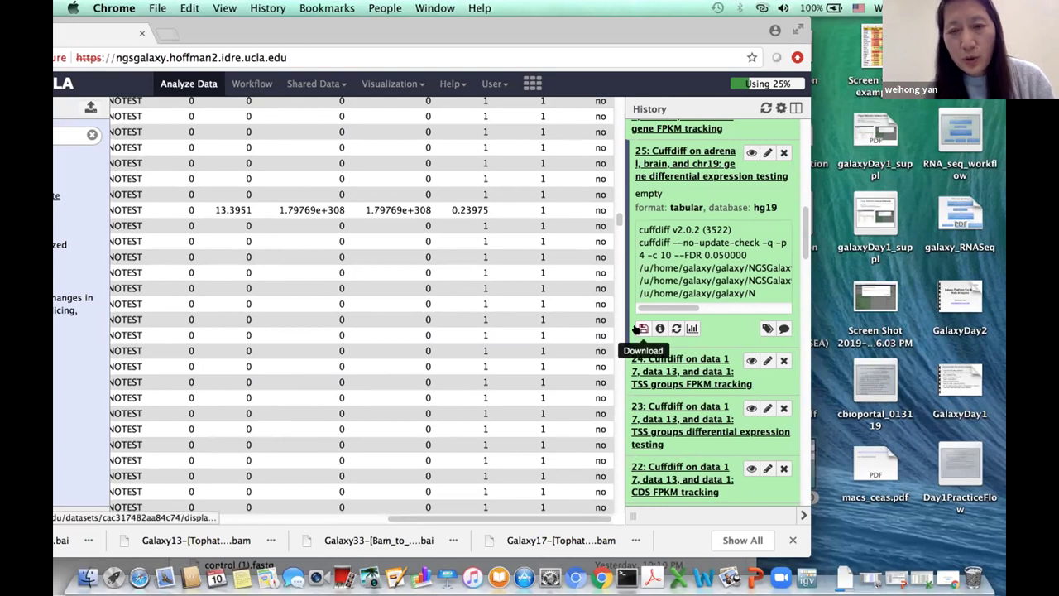
{"action": "scroll", "coordinate": [537, 354], "scroll_direction": "down", "scroll_amount": 3}
{"action": "scroll", "coordinate": [536, 354], "scroll_direction": "down", "scroll_amount": 5}
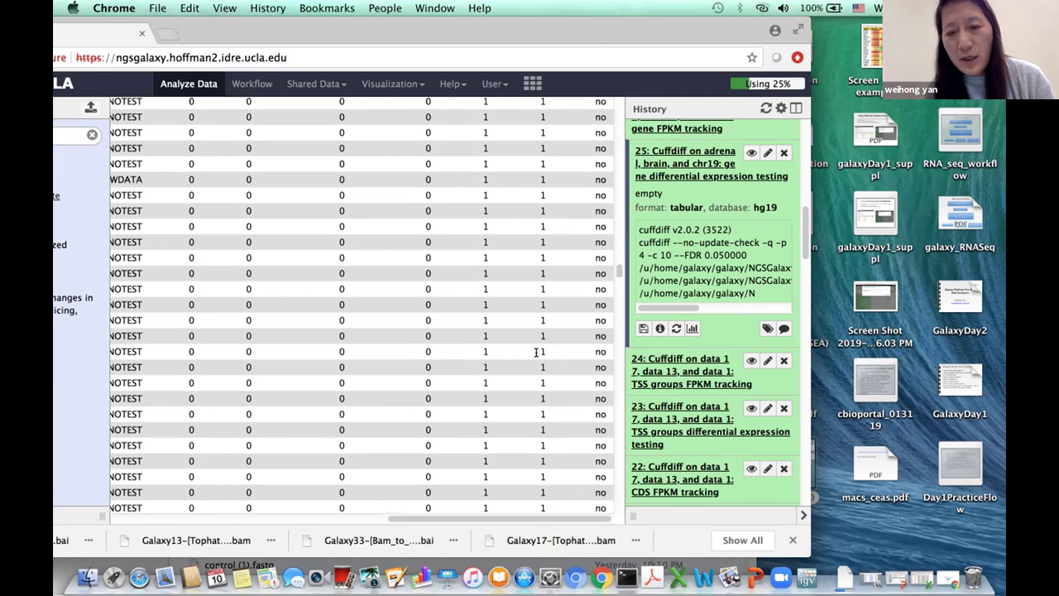
{"action": "scroll", "coordinate": [536, 352], "scroll_direction": "down", "scroll_amount": 5}
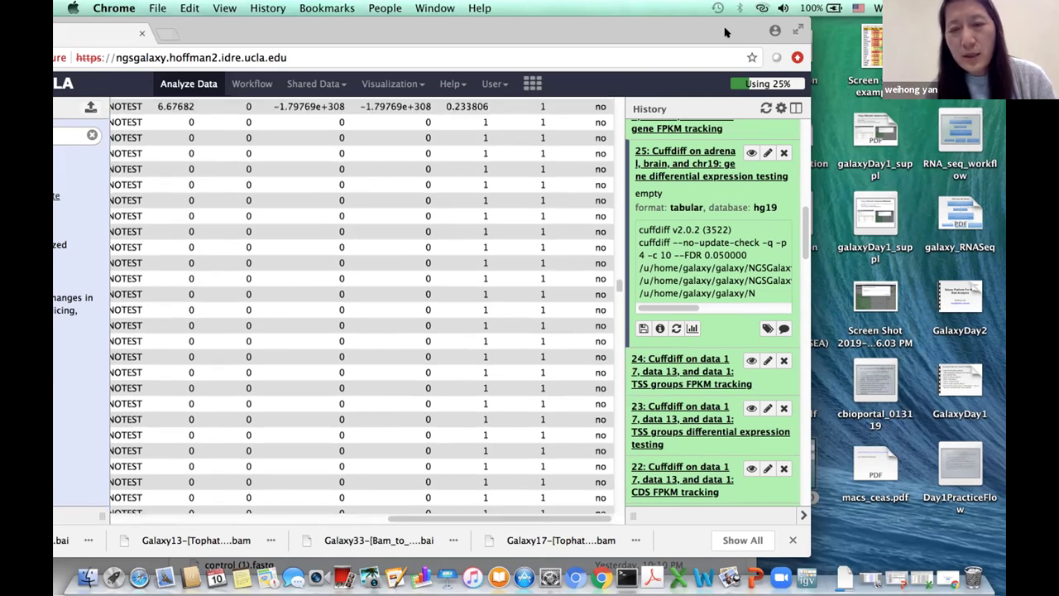
{"action": "scroll", "coordinate": [453, 394], "scroll_direction": "down", "scroll_amount": 5}
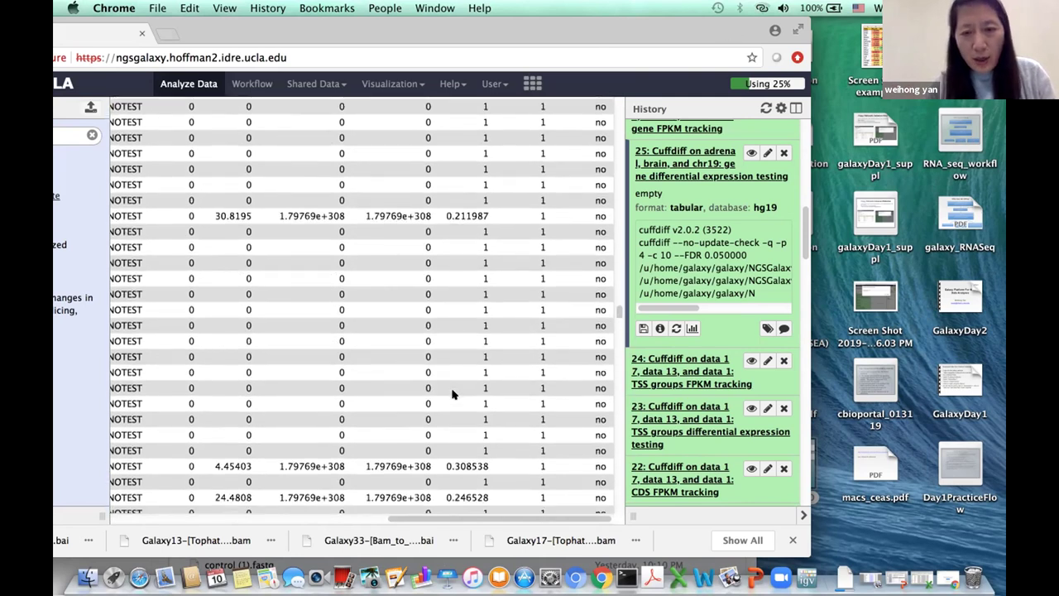
Download dataset 25, the Cuffdiff gene differential expression testing table, from the RNASeqDiff history
{"action": "scroll", "coordinate": [453, 394], "scroll_direction": "down", "scroll_amount": 10}
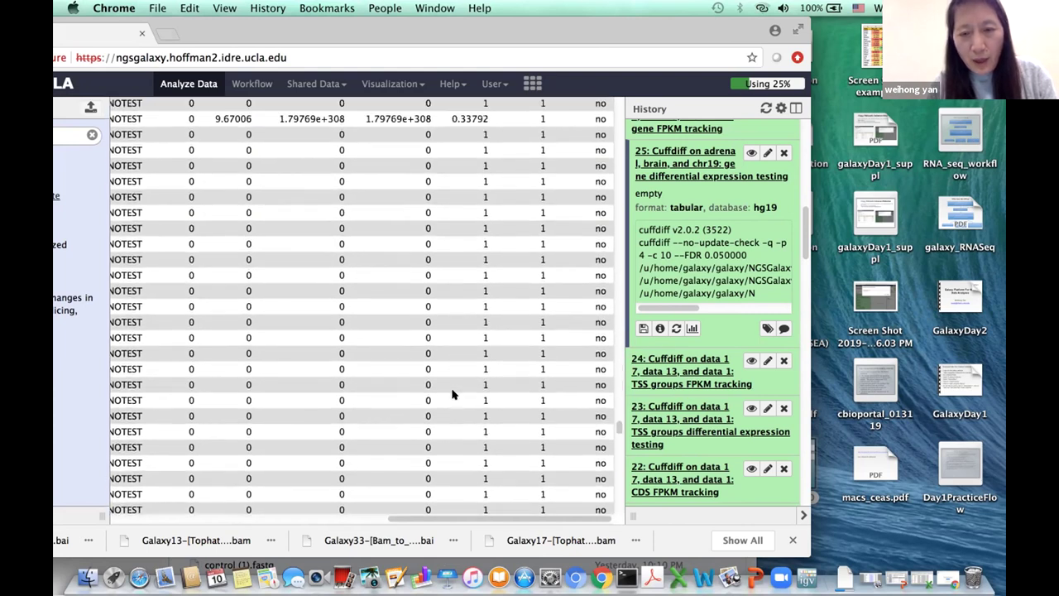
{"action": "scroll", "coordinate": [454, 394], "scroll_direction": "down", "scroll_amount": 5}
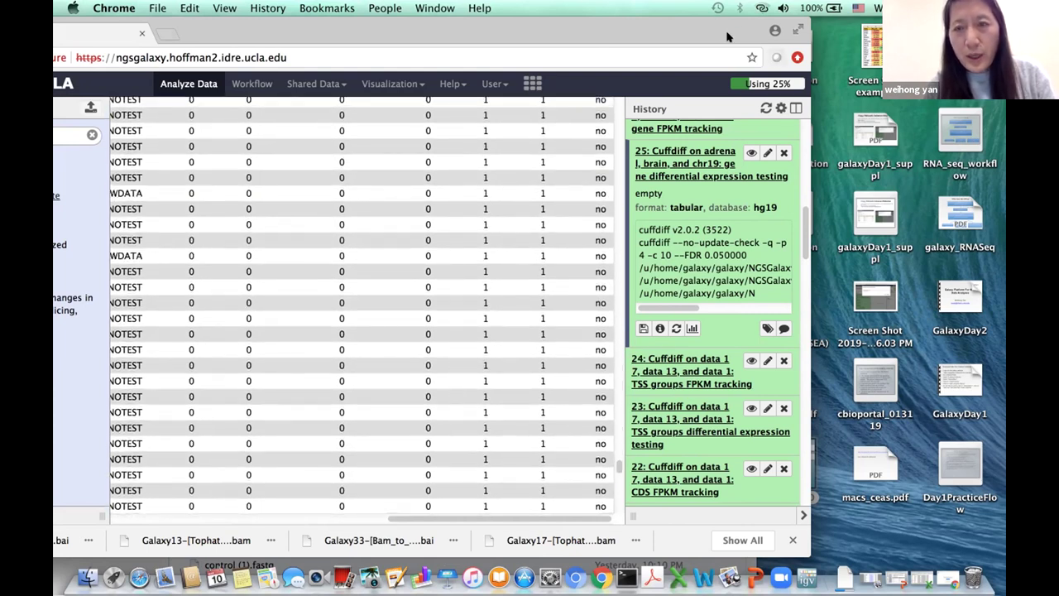
{"action": "left_click", "coordinate": [641, 328]}
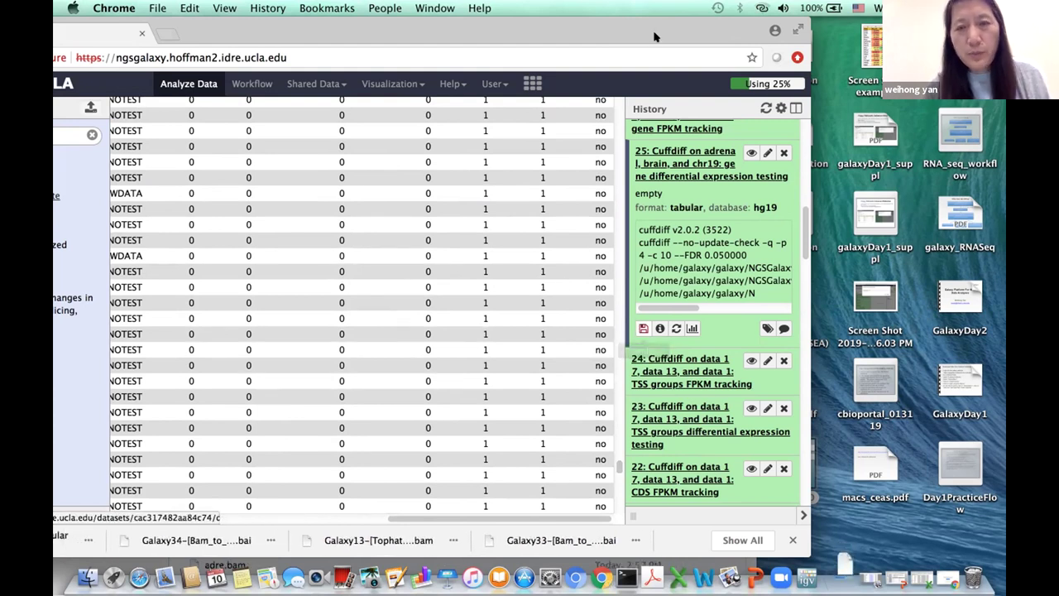
Move the Galaxy browser window down and bring the RNA-Seq Analysis slide of GalaxyDay2.pdf into view
{"action": "left_click_drag", "start_coordinate": [703, 36], "coordinate": [726, 344]}
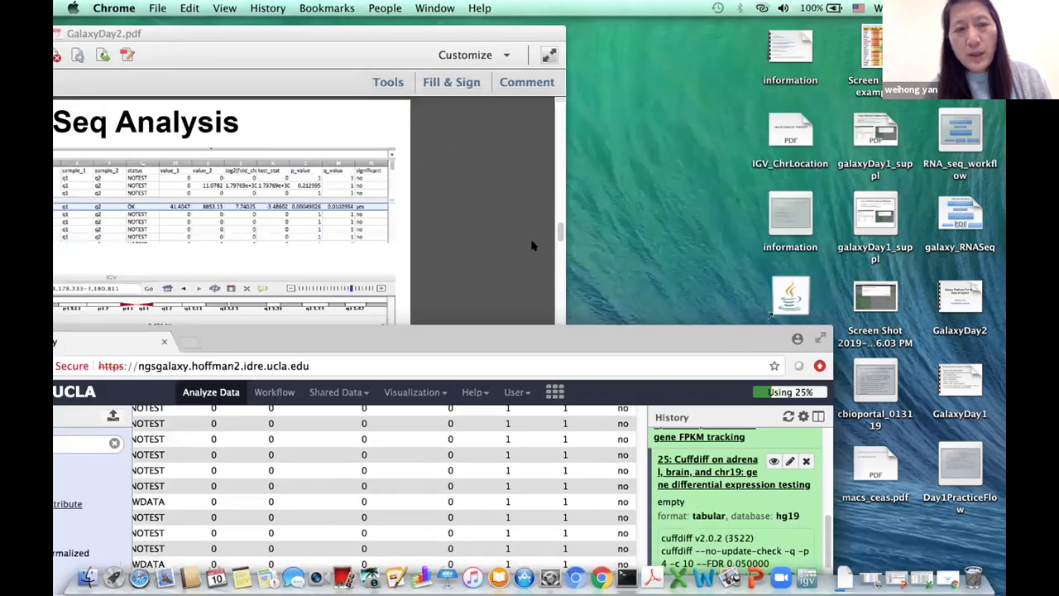
{"action": "left_click", "coordinate": [533, 245]}
{"action": "left_click", "coordinate": [559, 56]}
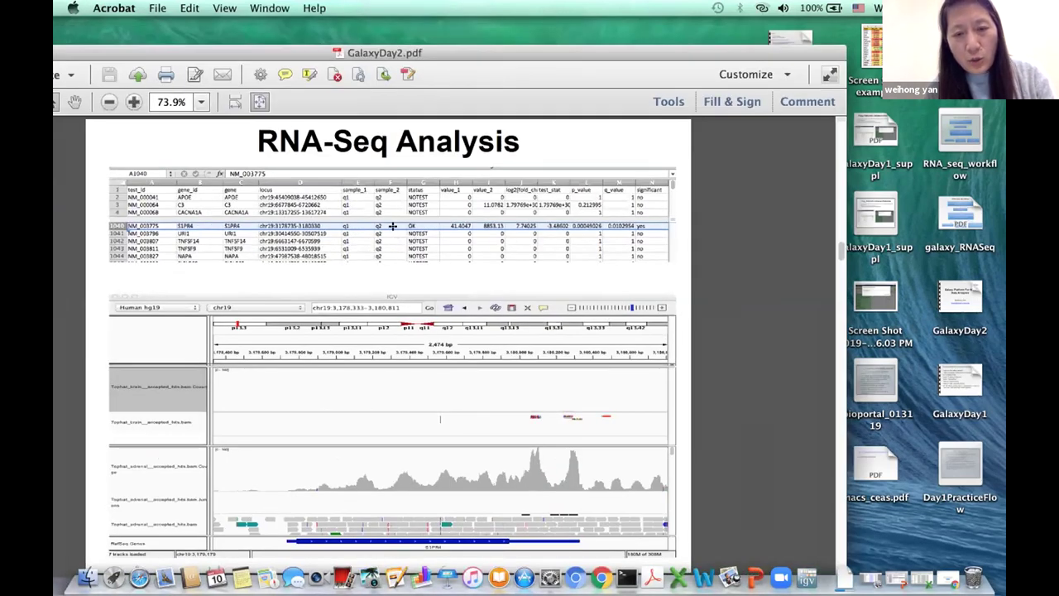
{"action": "key", "text": "F11"}
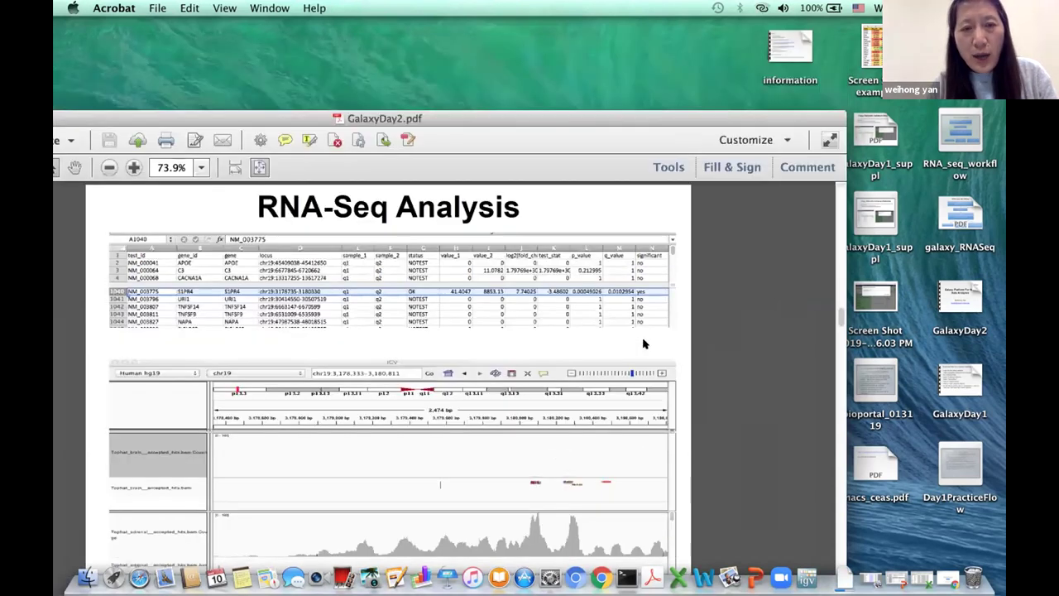
Open the Downloads folder in Finder and select the downloaded Galaxy25 Cuffdiff gene differential expression testing tabular file
{"action": "left_click", "coordinate": [248, 8]}
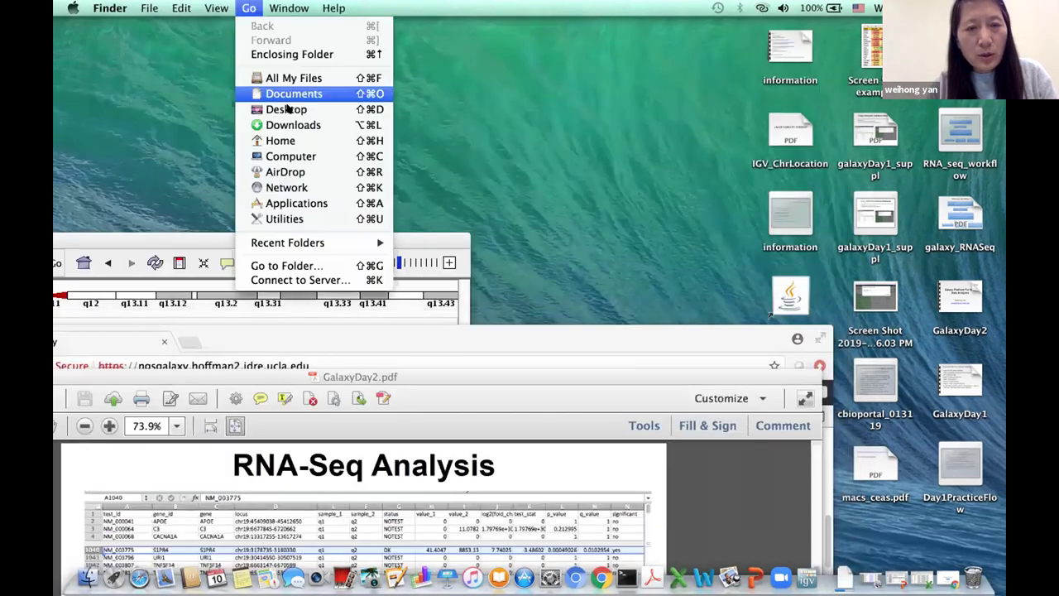
{"action": "left_click", "coordinate": [284, 125]}
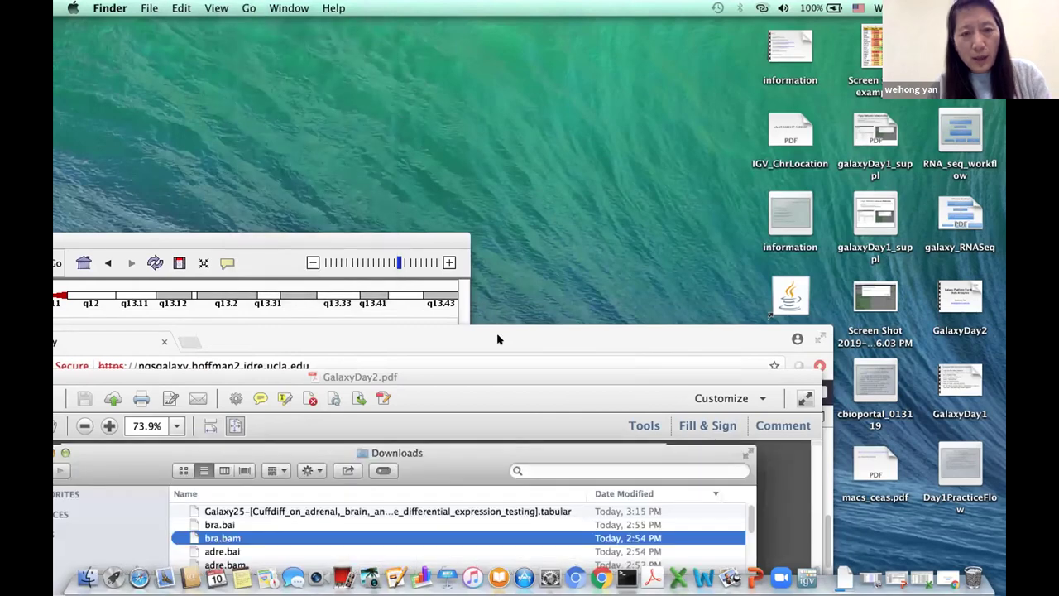
{"action": "key", "text": "F11"}
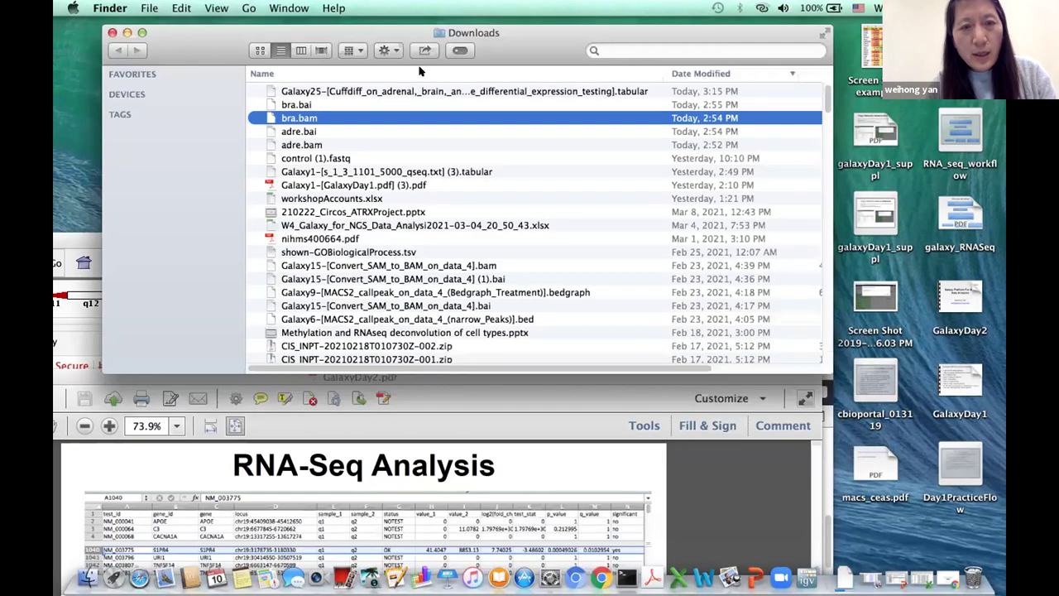
{"action": "left_click", "coordinate": [435, 91]}
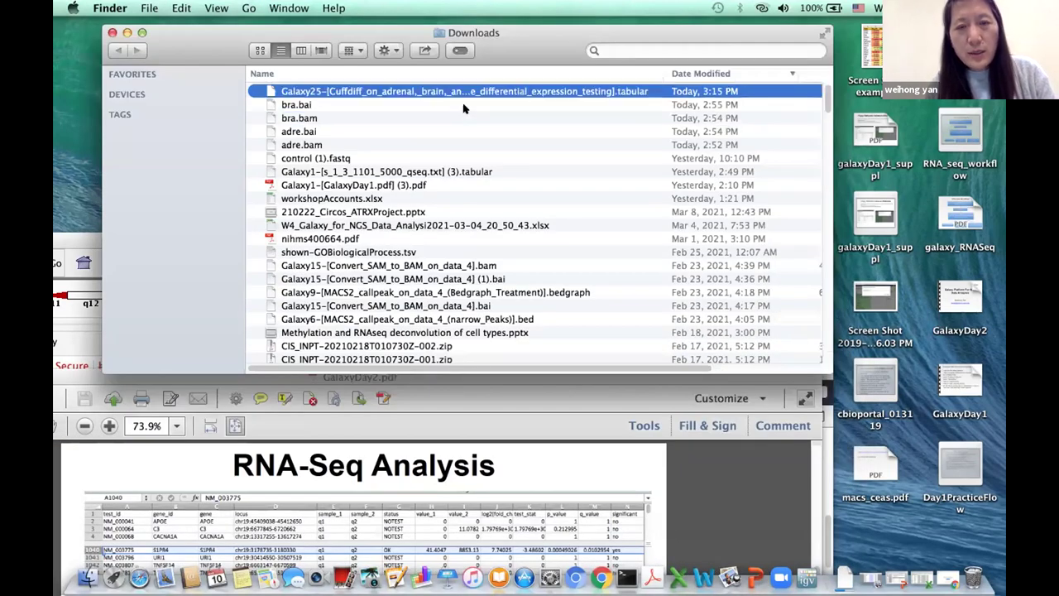
{"action": "left_click", "coordinate": [596, 91]}
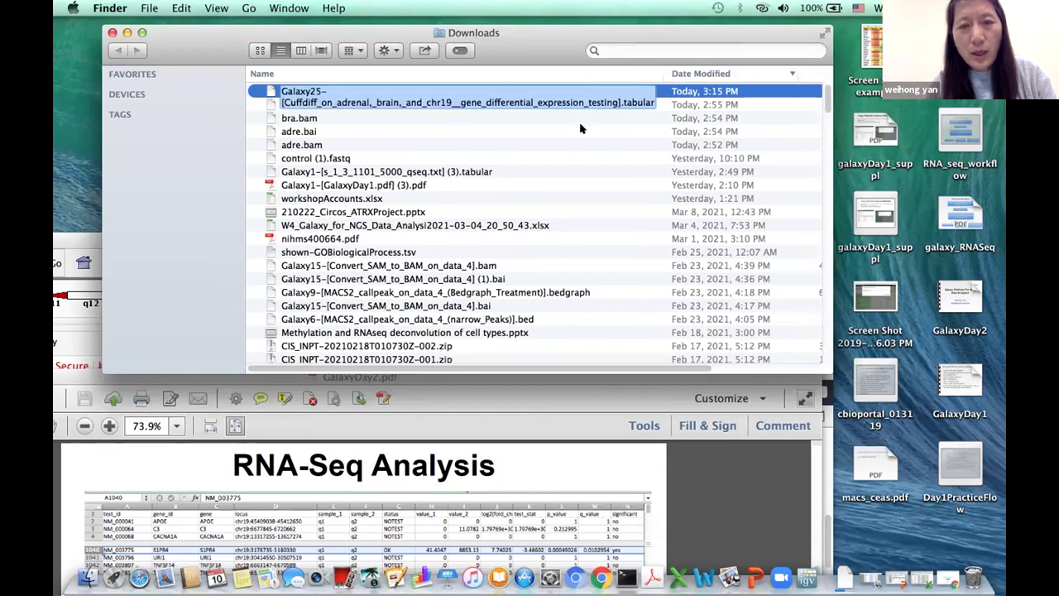
{"action": "left_click", "coordinate": [584, 156]}
Start choosing another application to open the Galaxy25 tabular file with, and enable All Applications
{"action": "left_click", "coordinate": [567, 91]}
{"action": "right_click", "coordinate": [567, 91]}
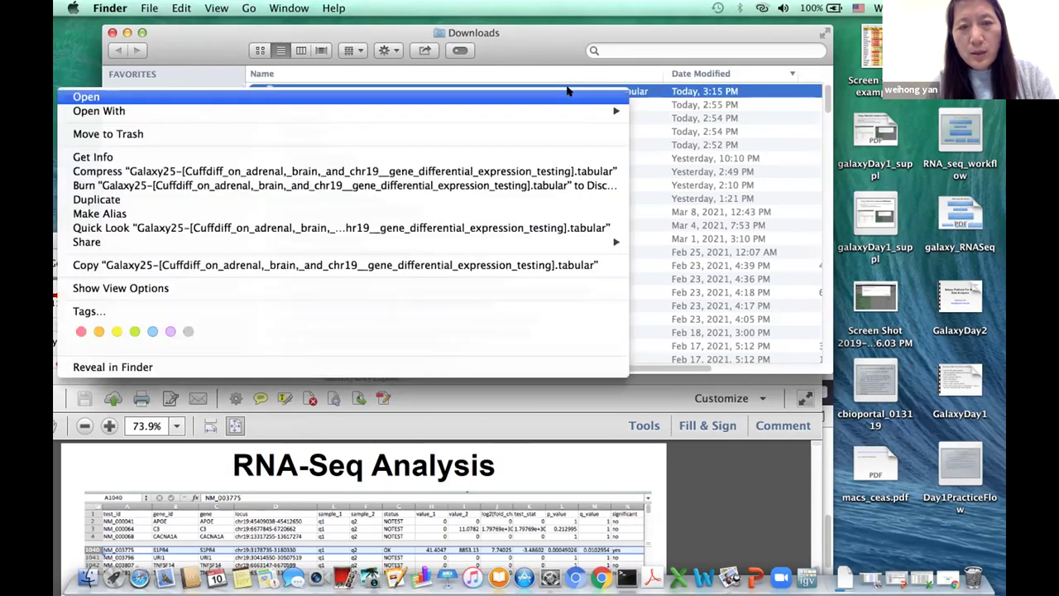
{"action": "mouse_move", "coordinate": [556, 114]}
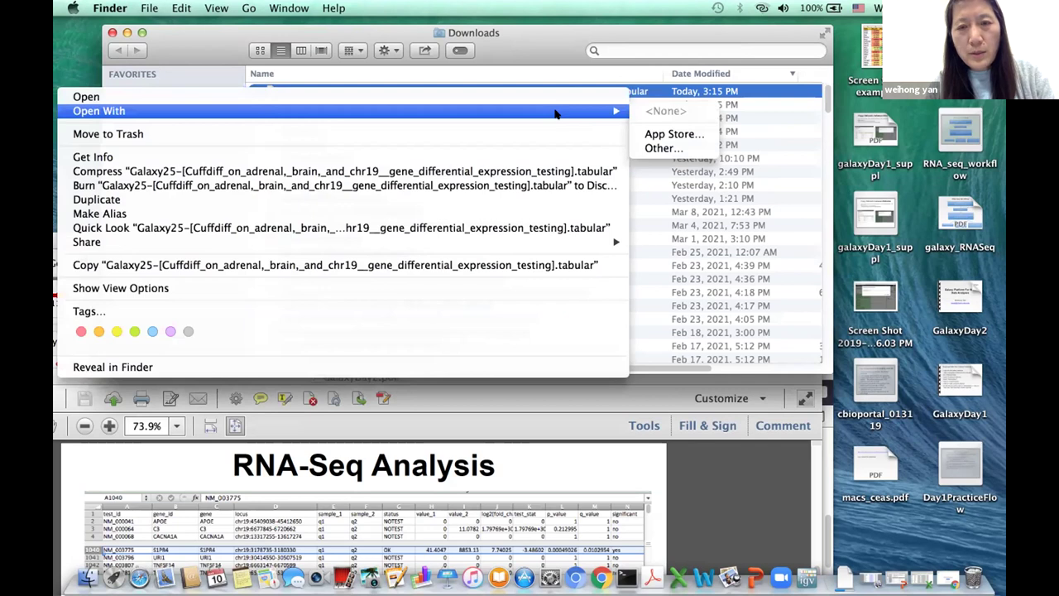
{"action": "left_click", "coordinate": [677, 147]}
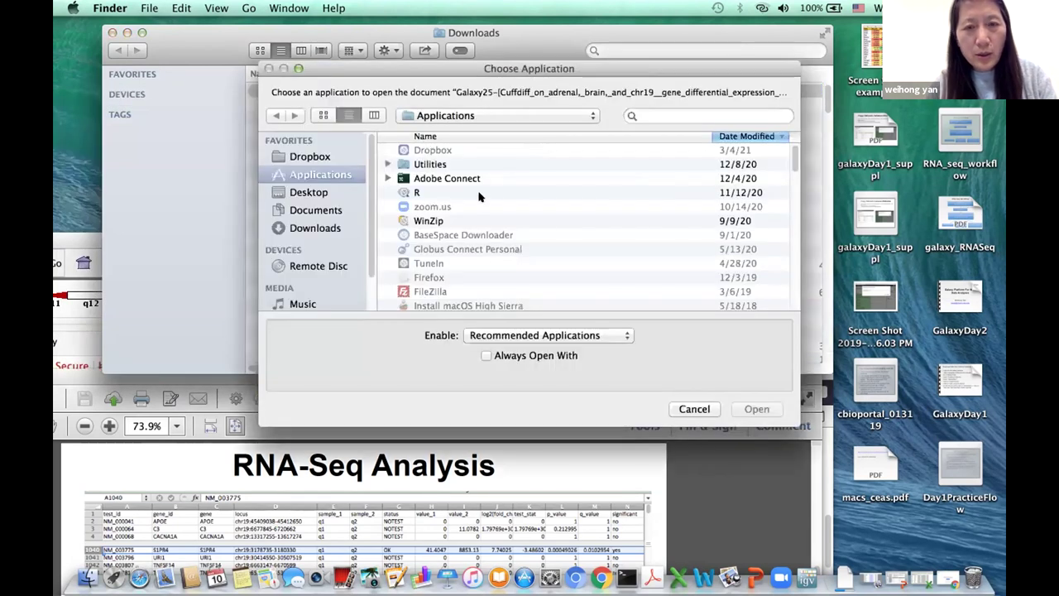
{"action": "left_click", "coordinate": [628, 338]}
{"action": "left_click", "coordinate": [613, 352]}
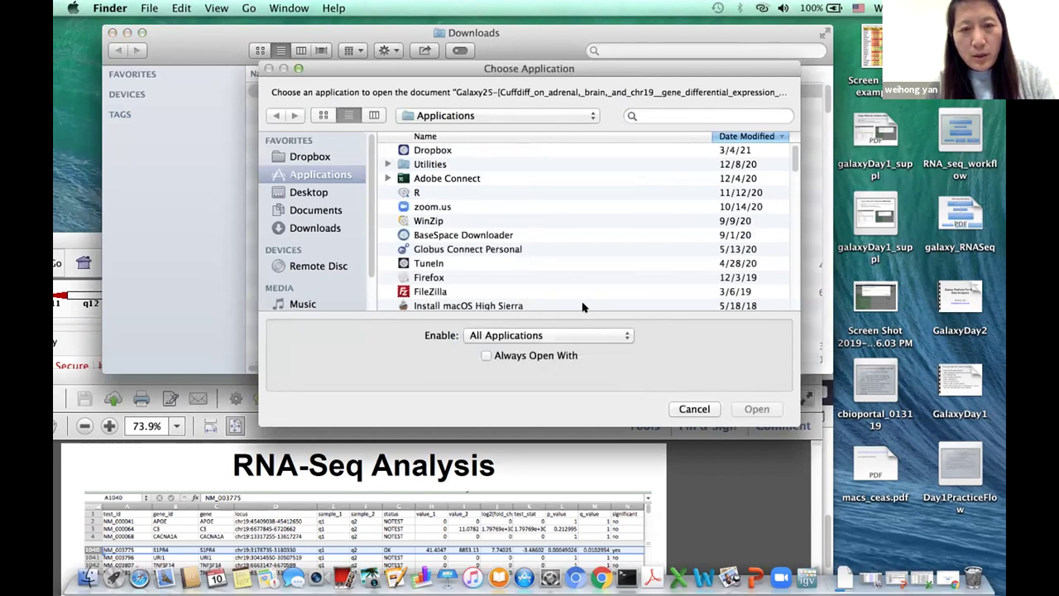
Open the Galaxy25 tabular file with Microsoft Excel from the Microsoft Office 2011 folder
{"action": "scroll", "coordinate": [543, 270], "scroll_direction": "down", "scroll_amount": 4}
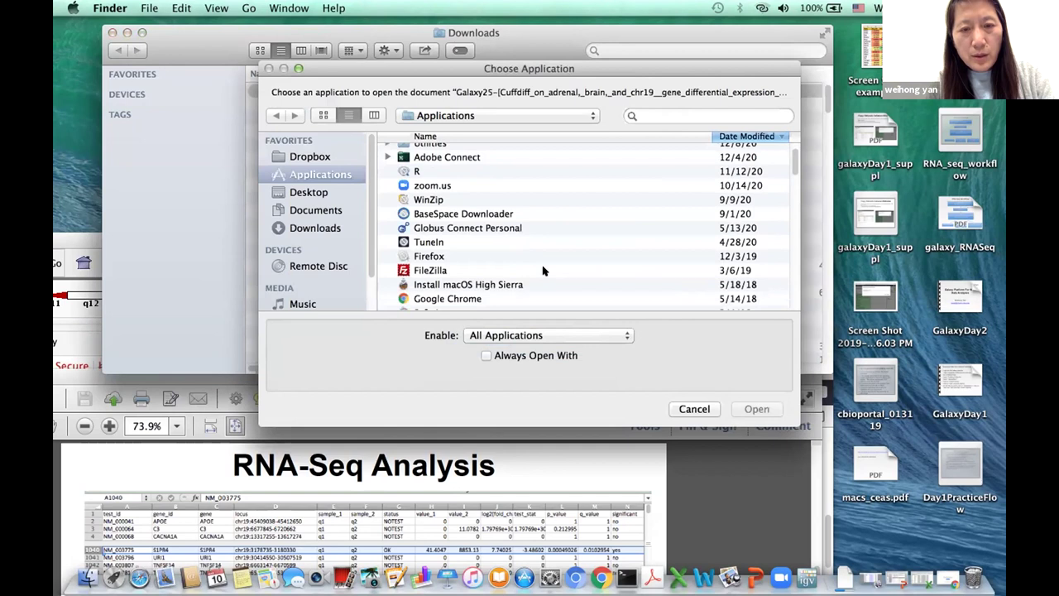
{"action": "scroll", "coordinate": [543, 270], "scroll_direction": "down", "scroll_amount": 3}
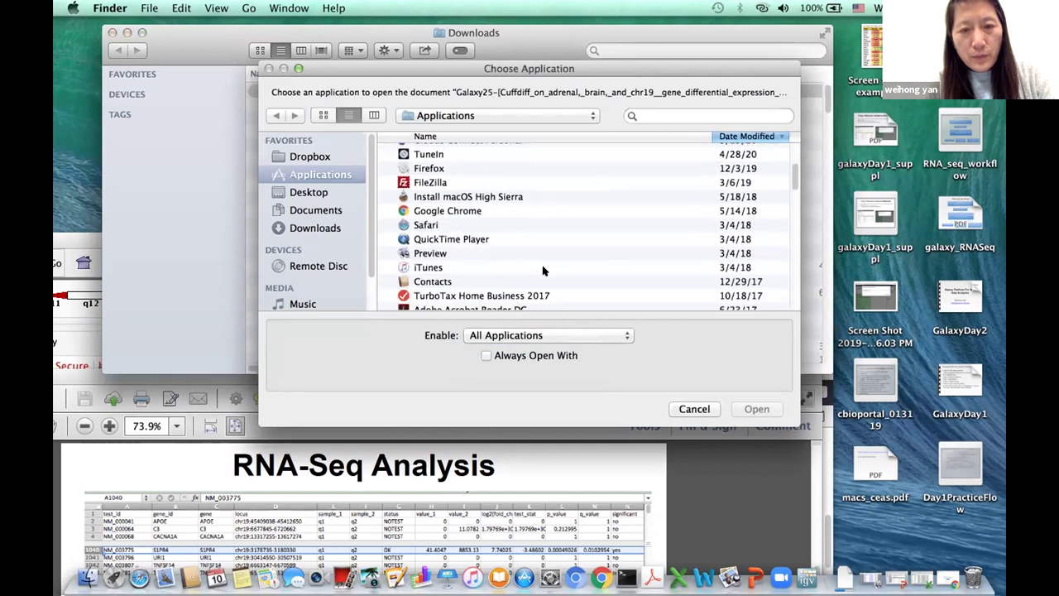
{"action": "scroll", "coordinate": [542, 270], "scroll_direction": "down", "scroll_amount": 8}
{"action": "scroll", "coordinate": [543, 271], "scroll_direction": "down", "scroll_amount": 10}
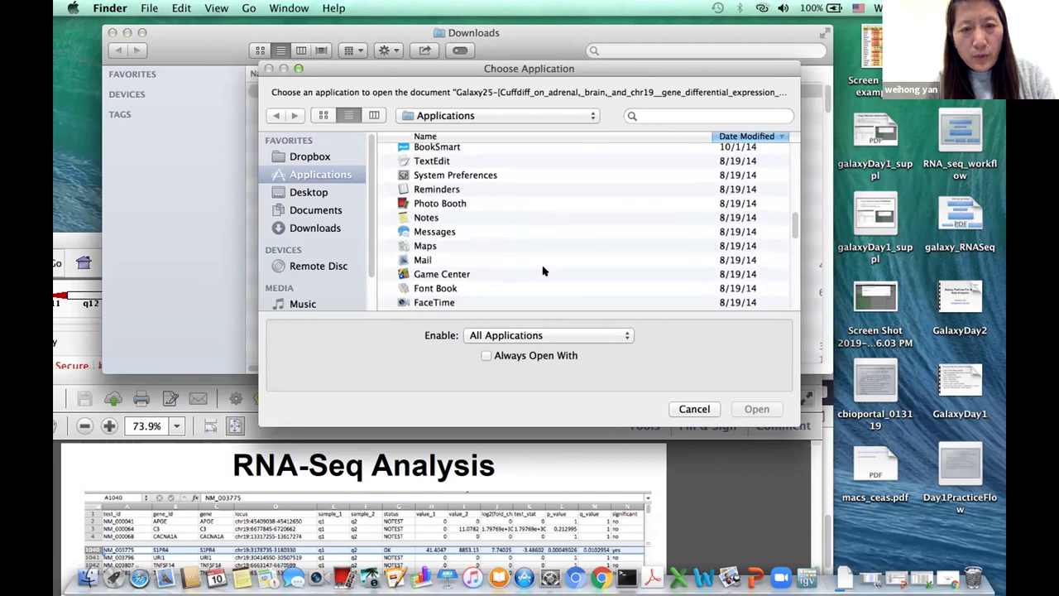
{"action": "scroll", "coordinate": [543, 270], "scroll_direction": "down", "scroll_amount": 3}
{"action": "scroll", "coordinate": [543, 271], "scroll_direction": "down", "scroll_amount": 9}
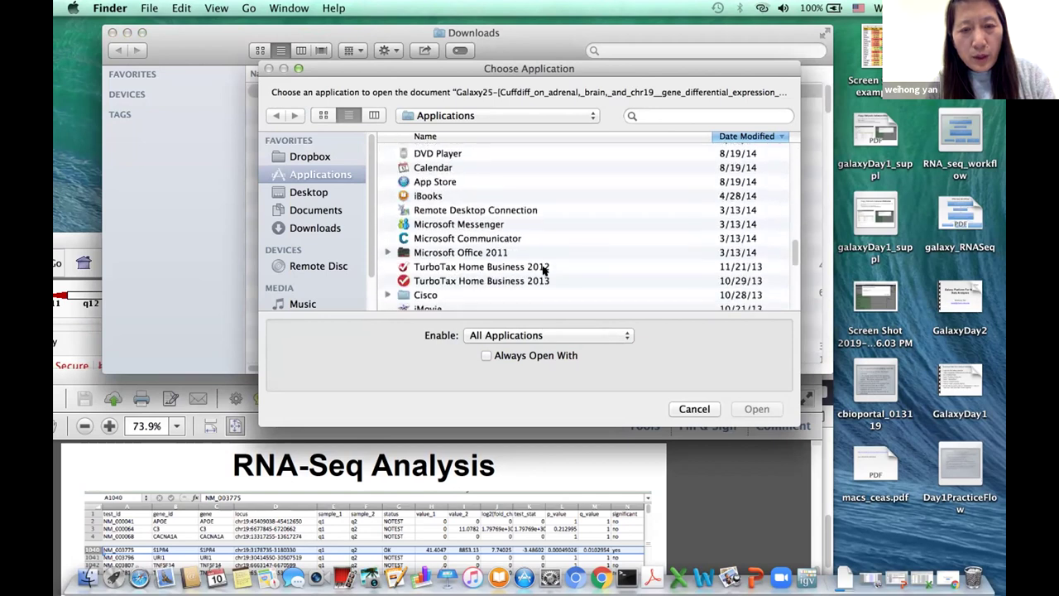
{"action": "double_click", "coordinate": [490, 254]}
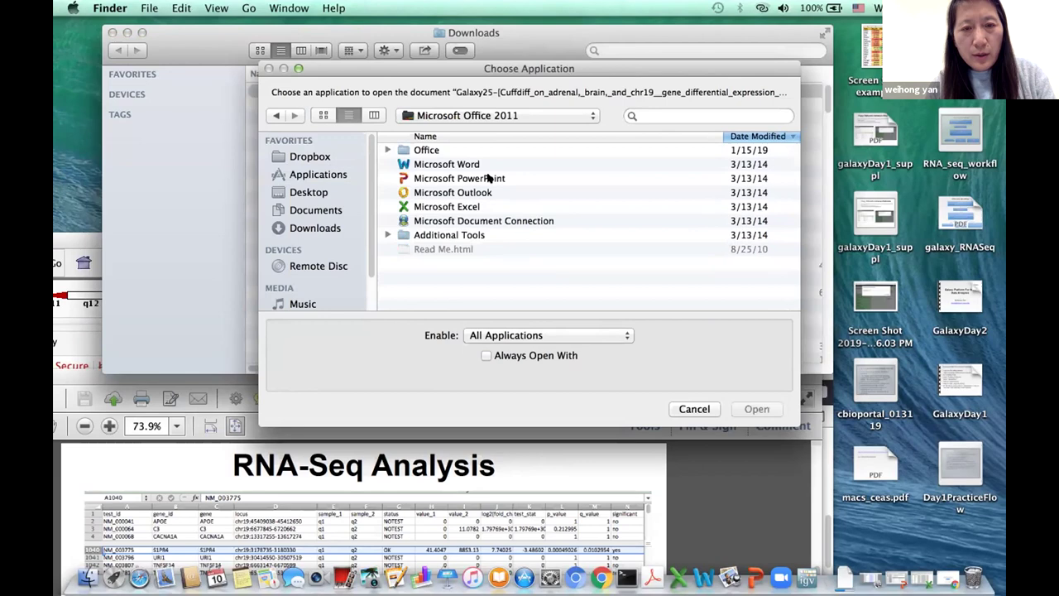
{"action": "left_click", "coordinate": [476, 206]}
{"action": "left_click", "coordinate": [755, 406]}
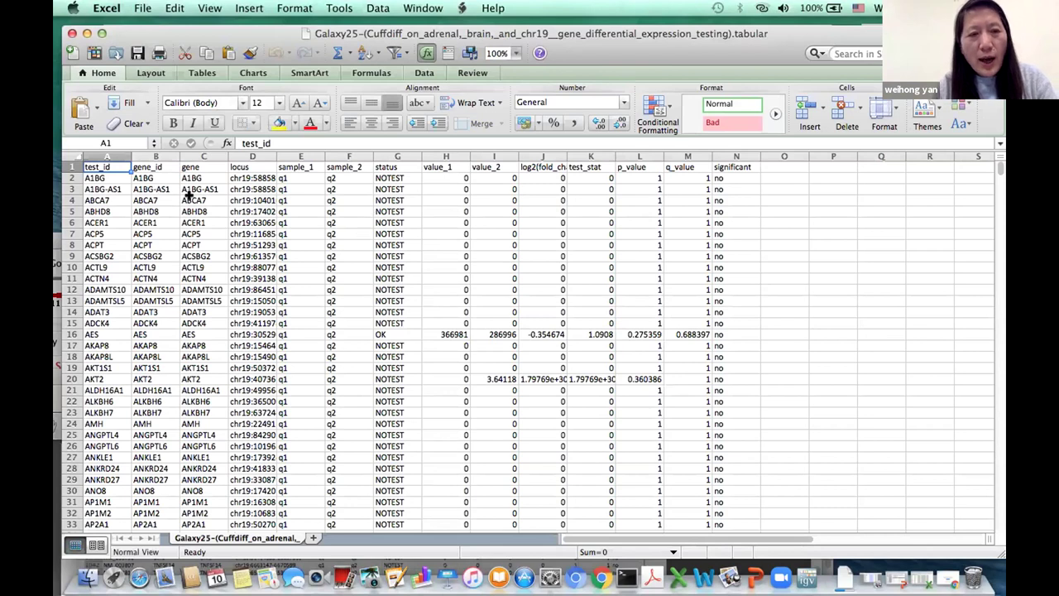
Search the significant column of the differential expression sheet for "yes" and select the whole row of the matching gene
{"action": "scroll", "coordinate": [613, 304], "scroll_direction": "down", "scroll_amount": 5}
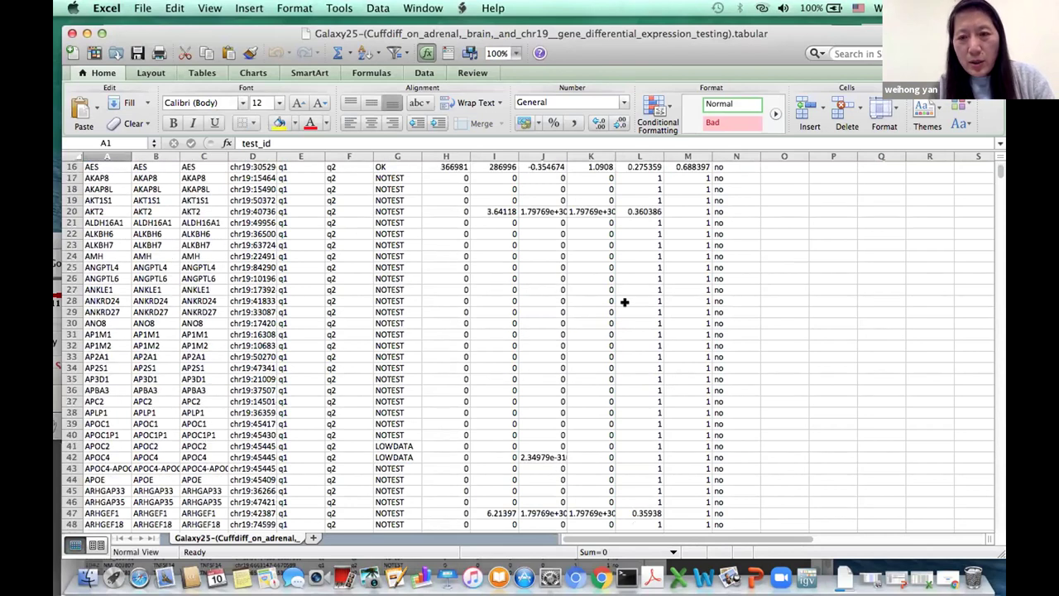
{"action": "scroll", "coordinate": [707, 279], "scroll_direction": "up", "scroll_amount": 5}
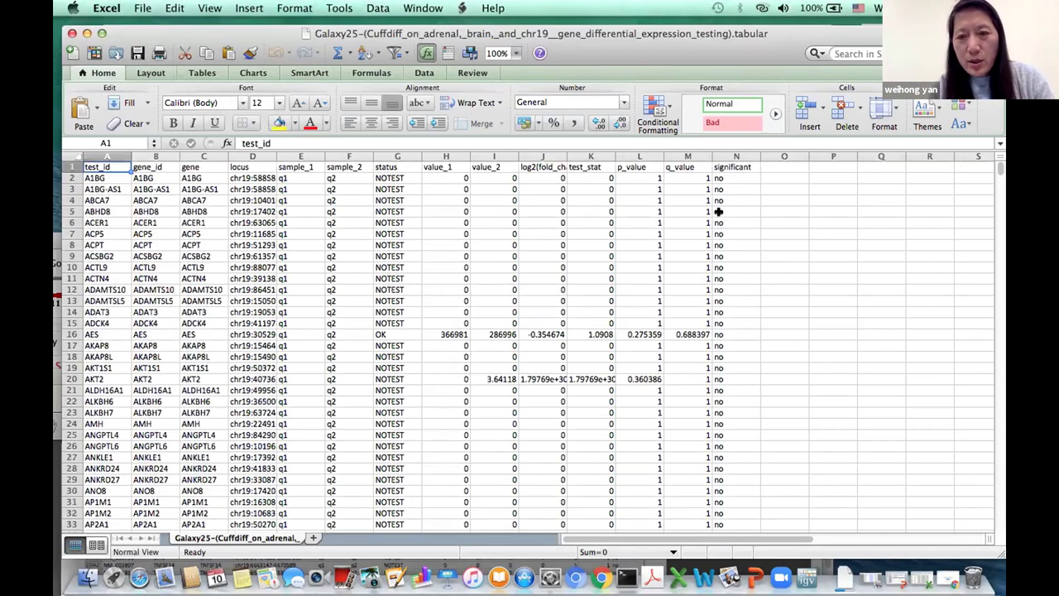
{"action": "left_click", "coordinate": [737, 155]}
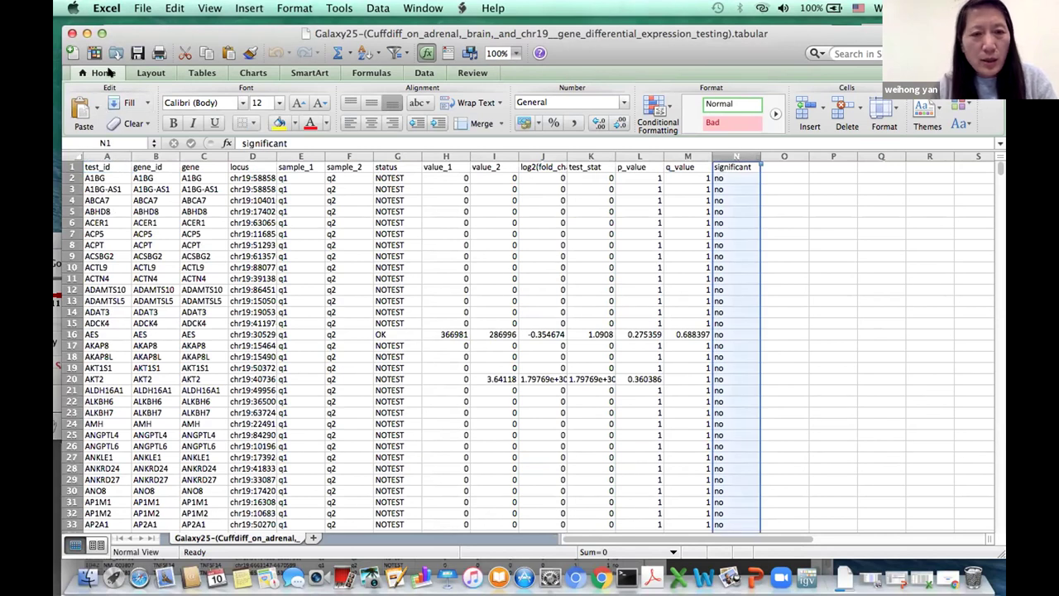
{"action": "left_click", "coordinate": [168, 10]}
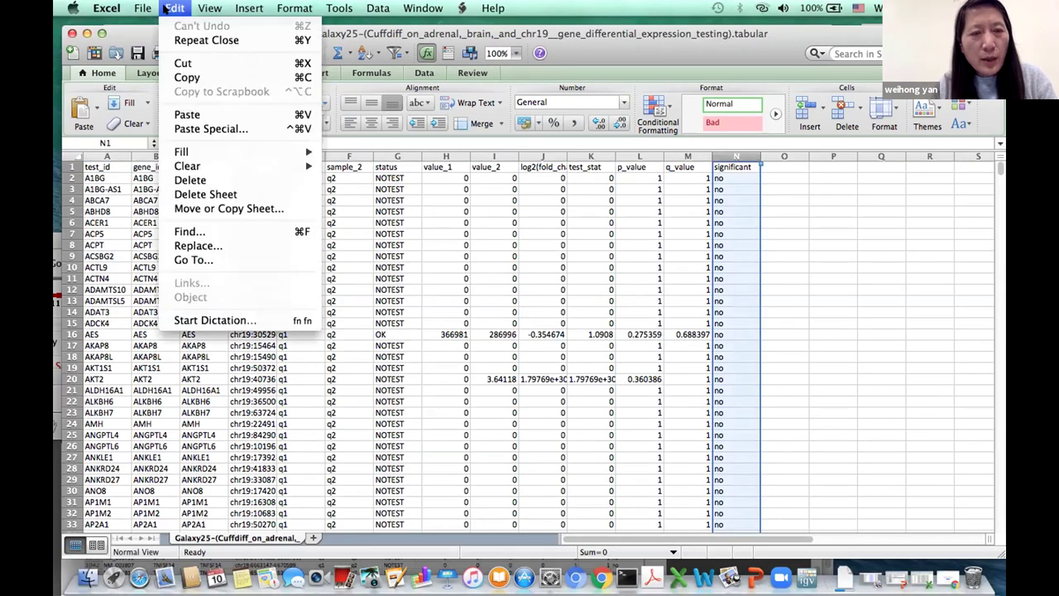
{"action": "mouse_move", "coordinate": [143, 8]}
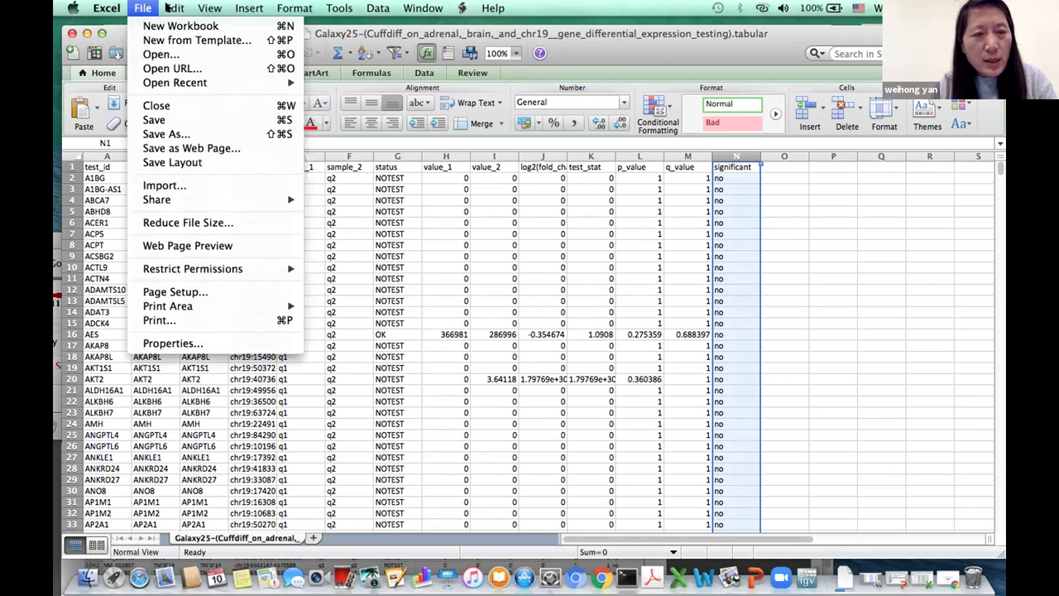
{"action": "key", "text": "Down"}
{"action": "key", "text": "Return"}
{"action": "type", "text": "yes"}
{"action": "left_click", "coordinate": [669, 423]}
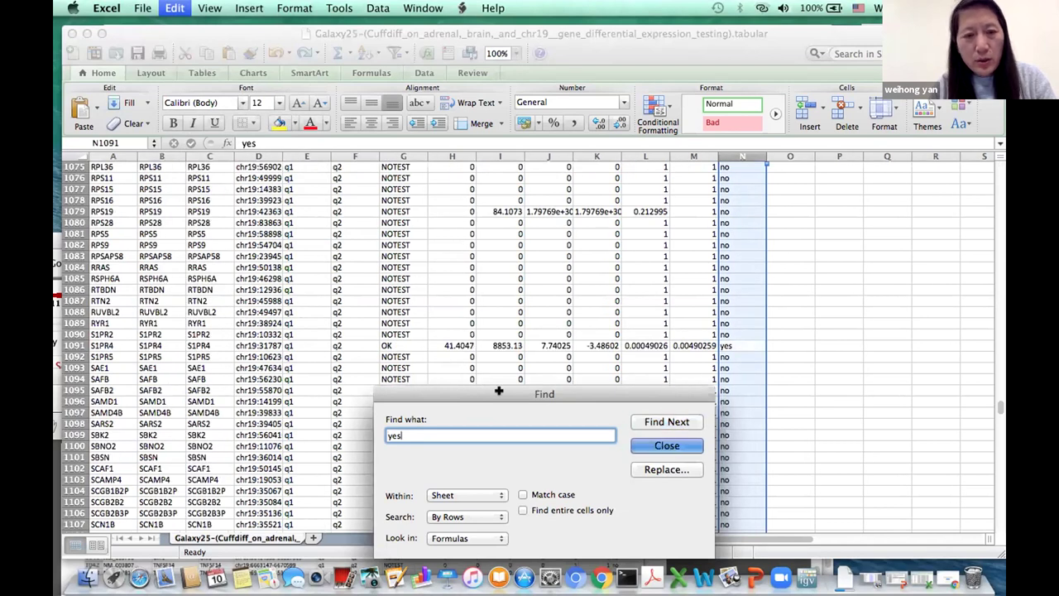
{"action": "key", "text": "Return"}
{"action": "left_click", "coordinate": [73, 345]}
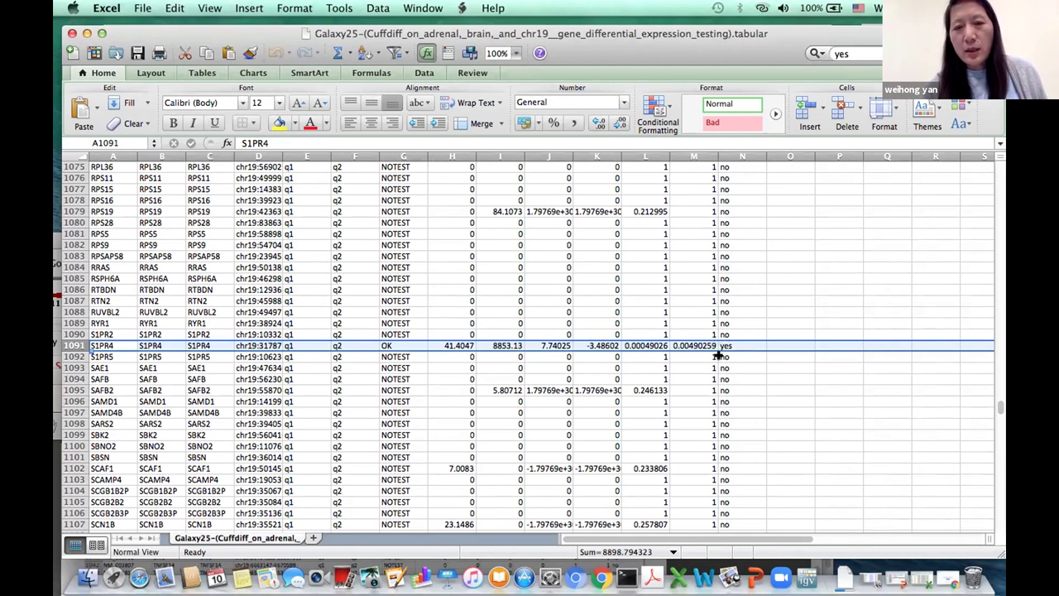
Minimize the Excel sheet, close the Downloads window, and switch to IGV at the S1PR4 region
{"action": "scroll", "coordinate": [754, 316], "scroll_direction": "up", "scroll_amount": 15}
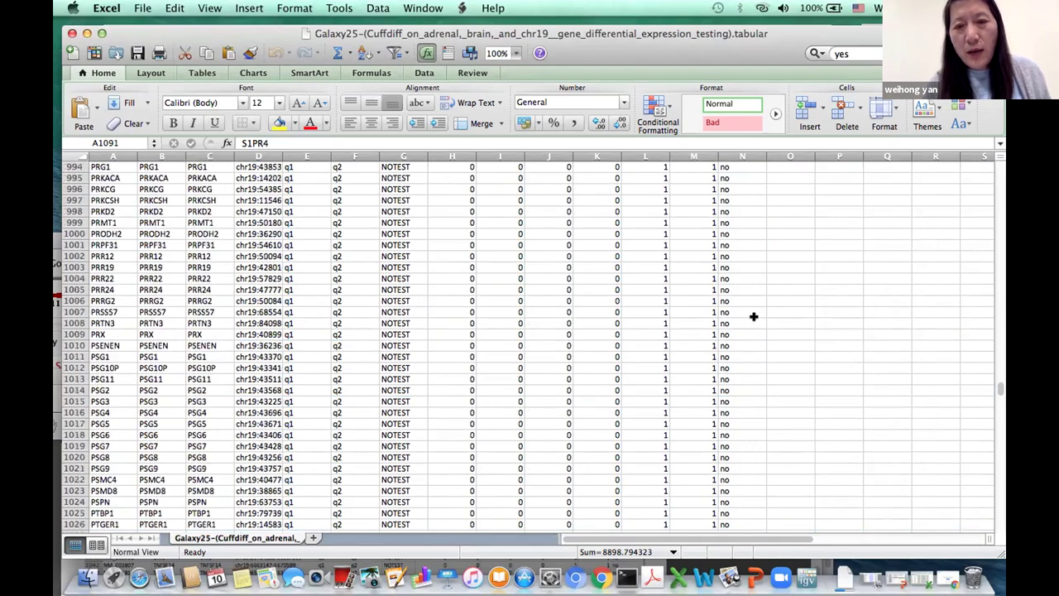
{"action": "scroll", "coordinate": [754, 316], "scroll_direction": "up", "scroll_amount": 20}
{"action": "scroll", "coordinate": [752, 318], "scroll_direction": "up", "scroll_amount": 20}
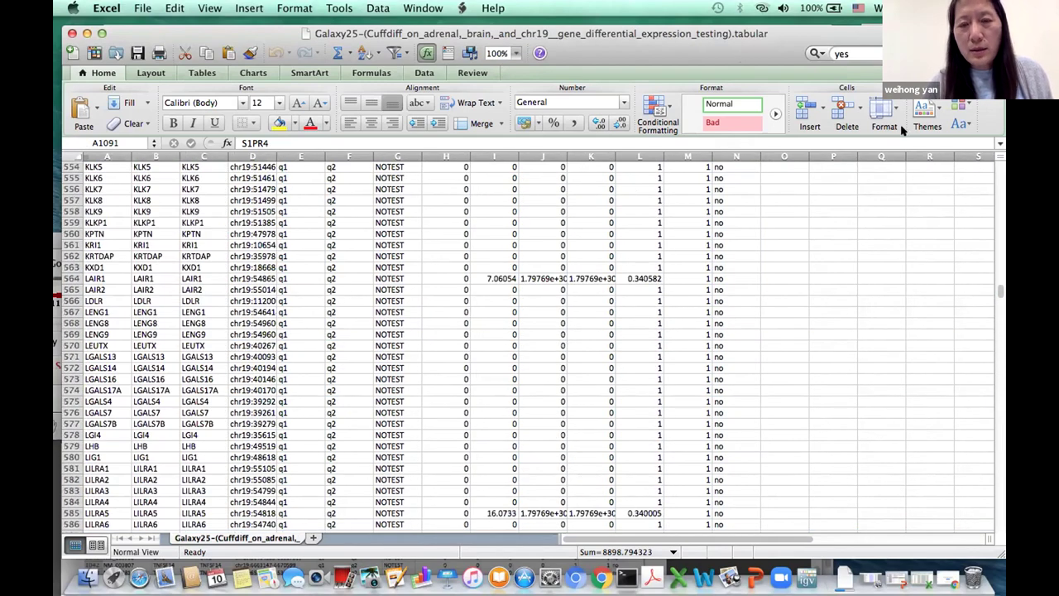
{"action": "left_click", "coordinate": [102, 33]}
{"action": "left_click", "coordinate": [248, 106]}
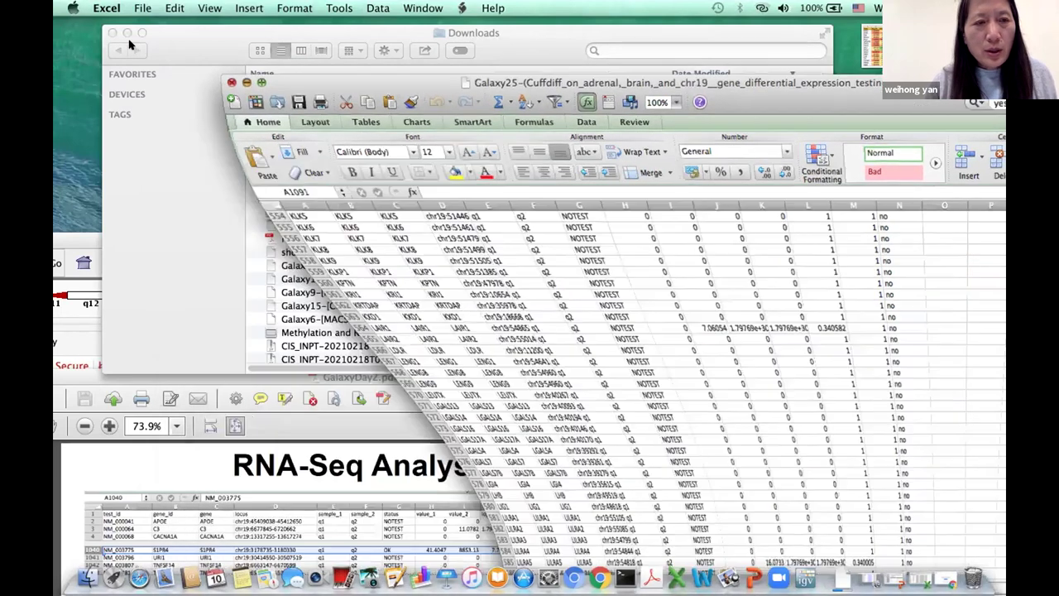
{"action": "left_click", "coordinate": [112, 32]}
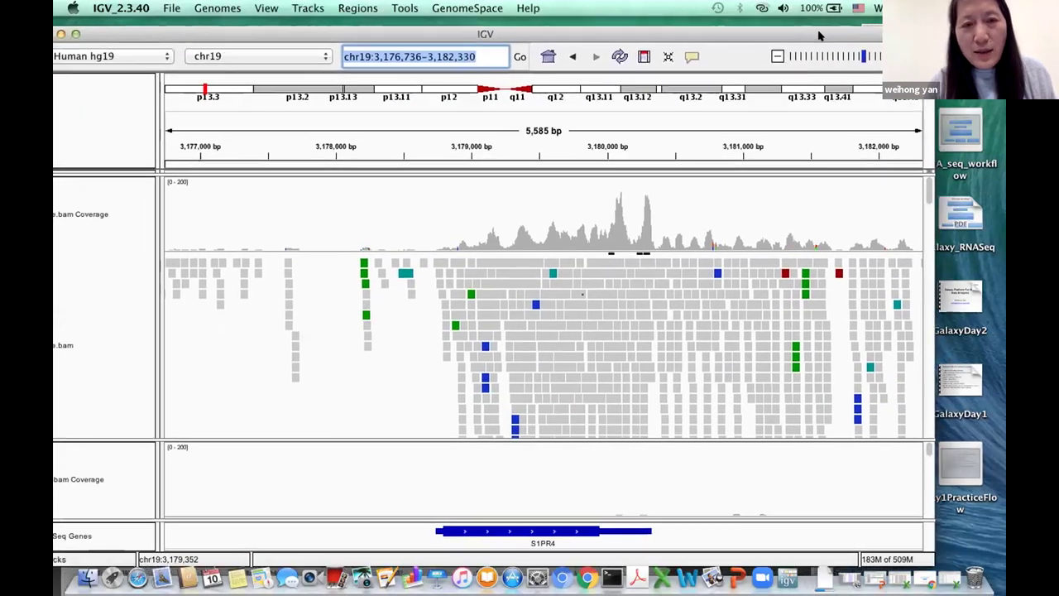
Compare the adrenal and brain coverage tracks over the S1PR4 gene on chr19
{"action": "mouse_move", "coordinate": [579, 317]}
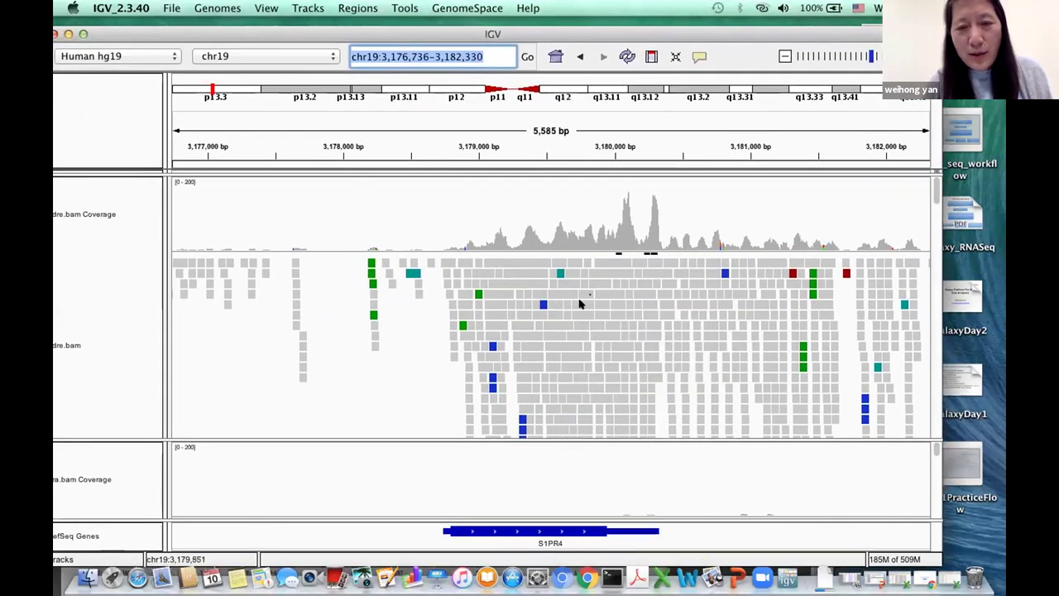
{"action": "mouse_move", "coordinate": [538, 314]}
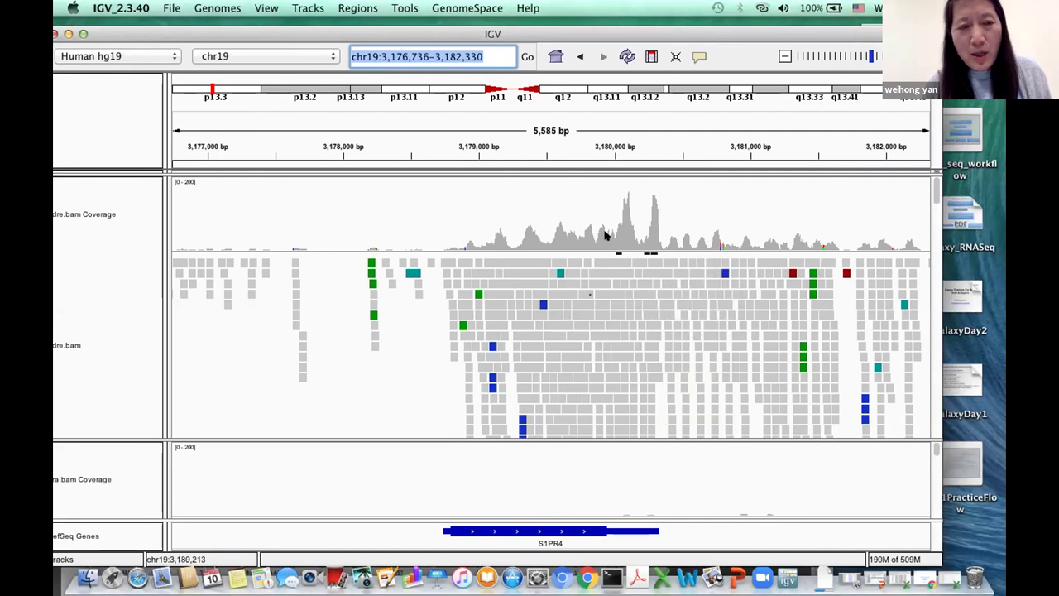
{"action": "mouse_move", "coordinate": [593, 487]}
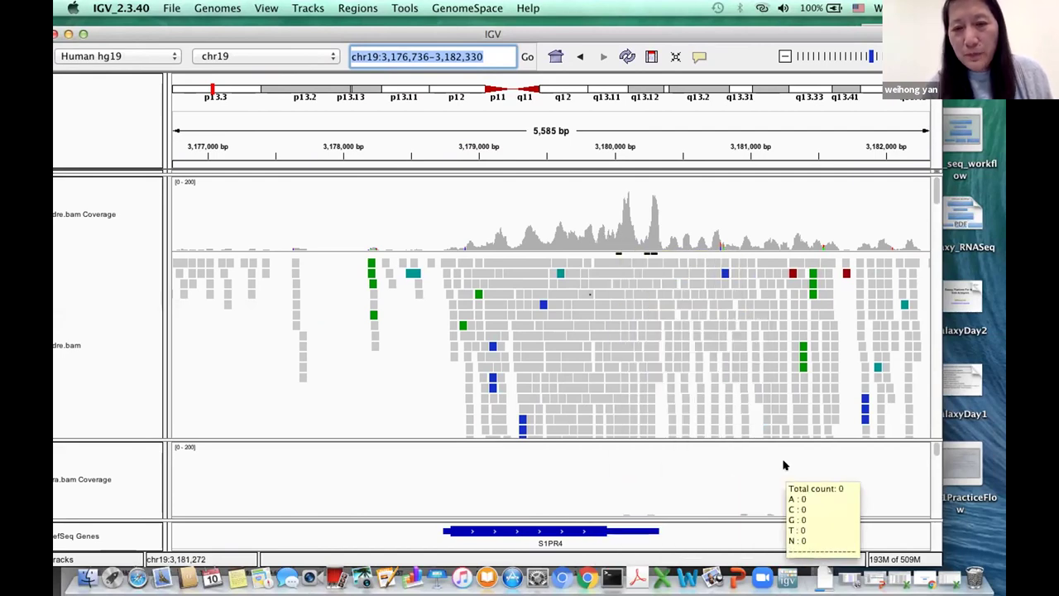
Move the IGV and Galaxy windows aside and page through GalaxyDay2.pdf to the "MACS Protocol to Call Peaks" slide
{"action": "left_click_drag", "start_coordinate": [577, 20], "coordinate": [125, 8]}
{"action": "left_click_drag", "start_coordinate": [659, 347], "coordinate": [654, 73]}
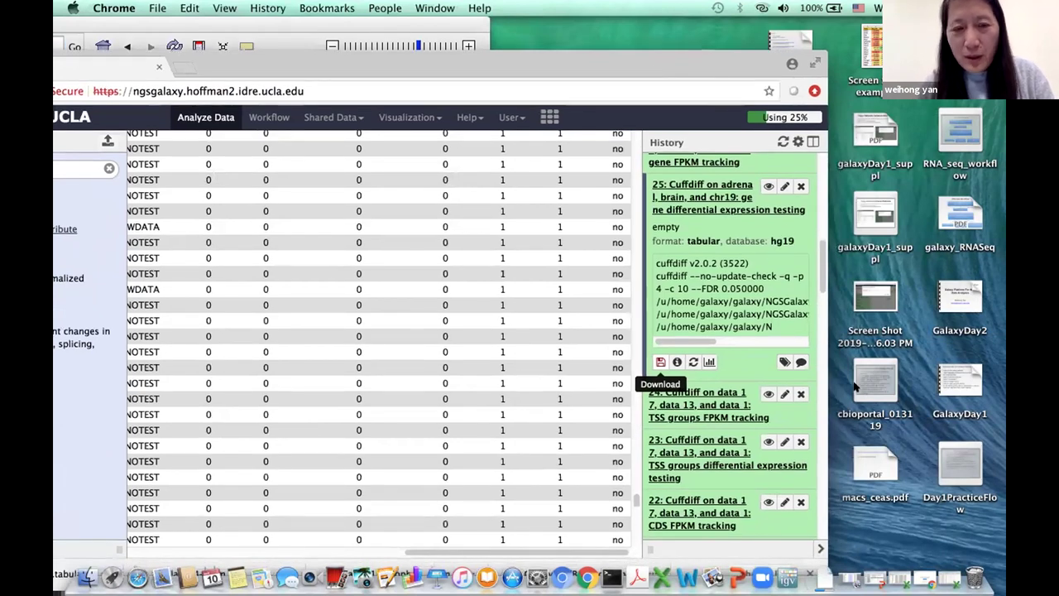
{"action": "scroll", "coordinate": [819, 223], "scroll_direction": "up", "scroll_amount": 1}
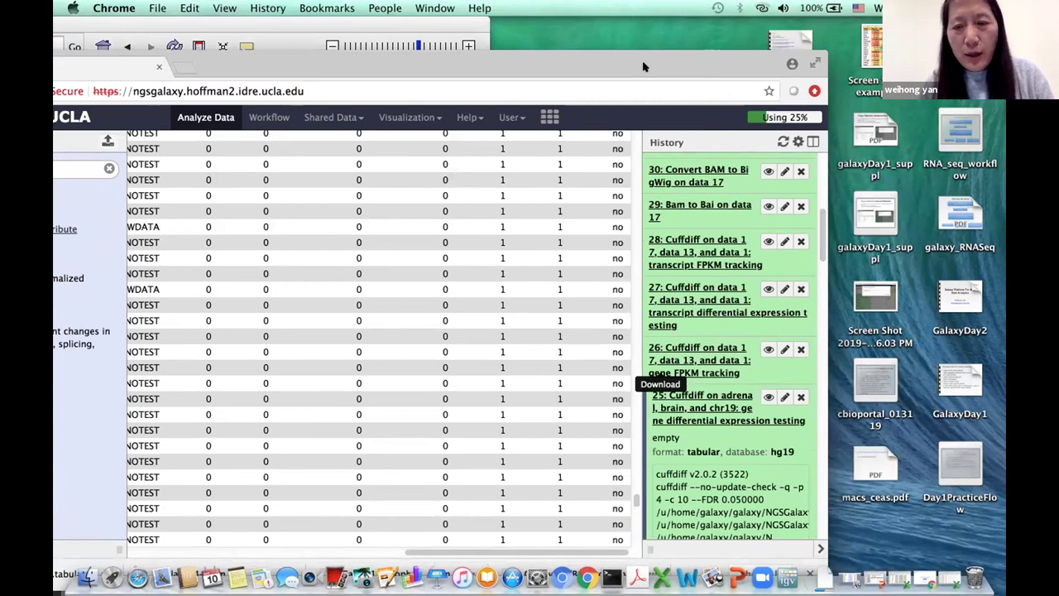
{"action": "left_click_drag", "start_coordinate": [643, 66], "coordinate": [477, 104]}
{"action": "left_click_drag", "start_coordinate": [727, 379], "coordinate": [802, 93]}
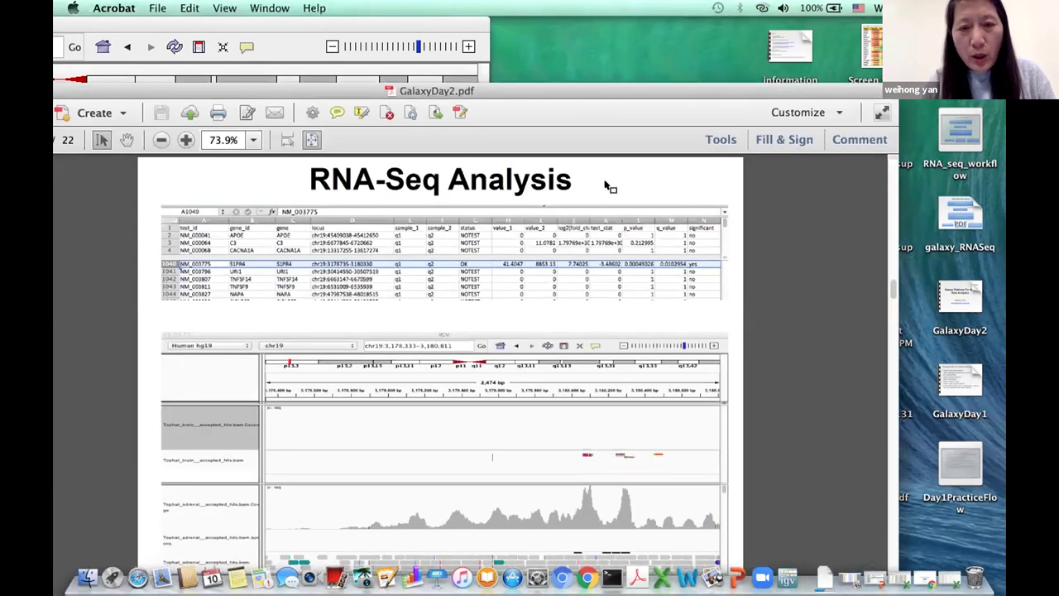
{"action": "key", "text": "Down"}
{"action": "key", "text": "Down"}
{"action": "key", "text": "Down"}
{"action": "key", "text": "Down"}
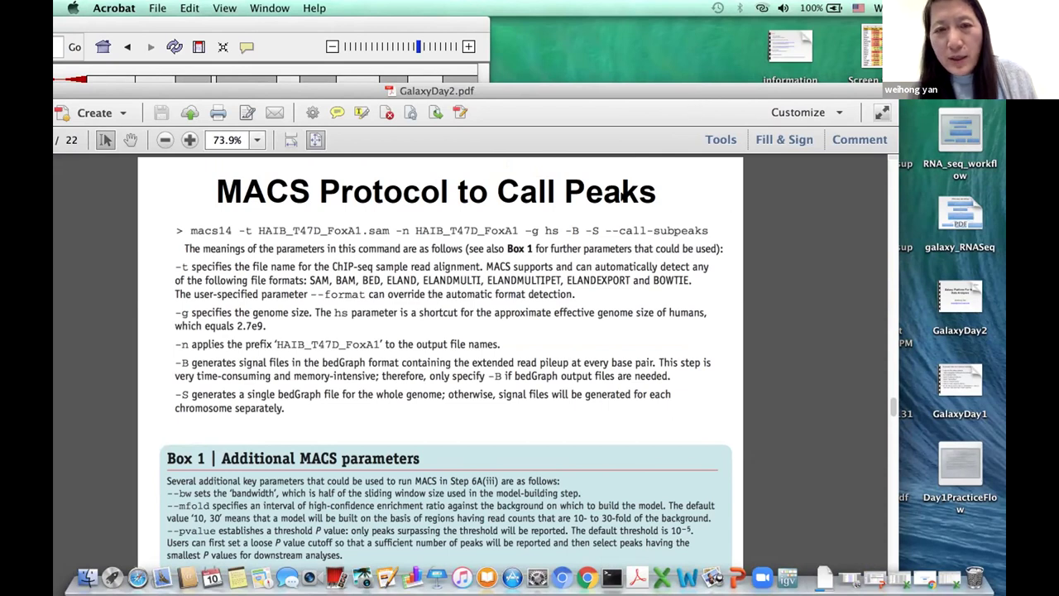
Clear the PDF and Galaxy windows out of the way, restore the minimized Galaxy25 sheet in Excel, and close it
{"action": "double_click", "coordinate": [700, 93]}
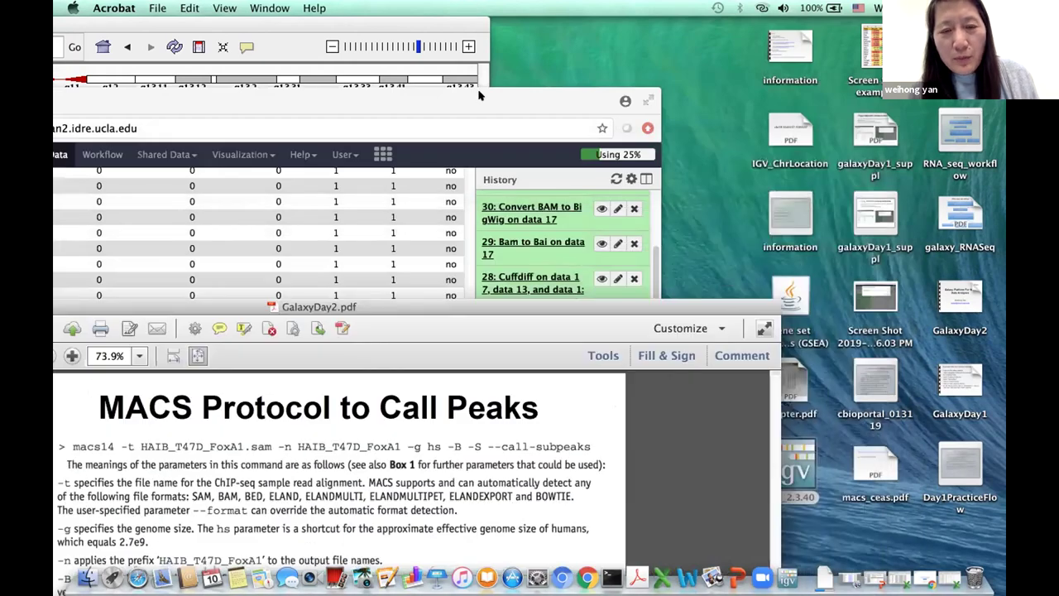
{"action": "double_click", "coordinate": [536, 111]}
{"action": "left_click", "coordinate": [623, 165]}
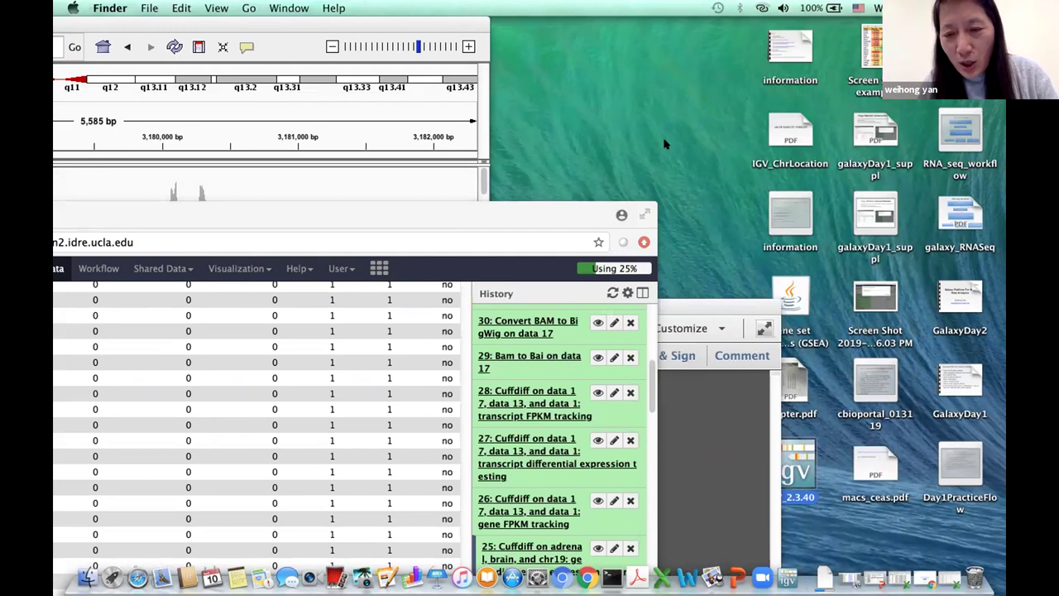
{"action": "left_click", "coordinate": [952, 577]}
{"action": "left_click_drag", "start_coordinate": [439, 112], "coordinate": [343, 91]}
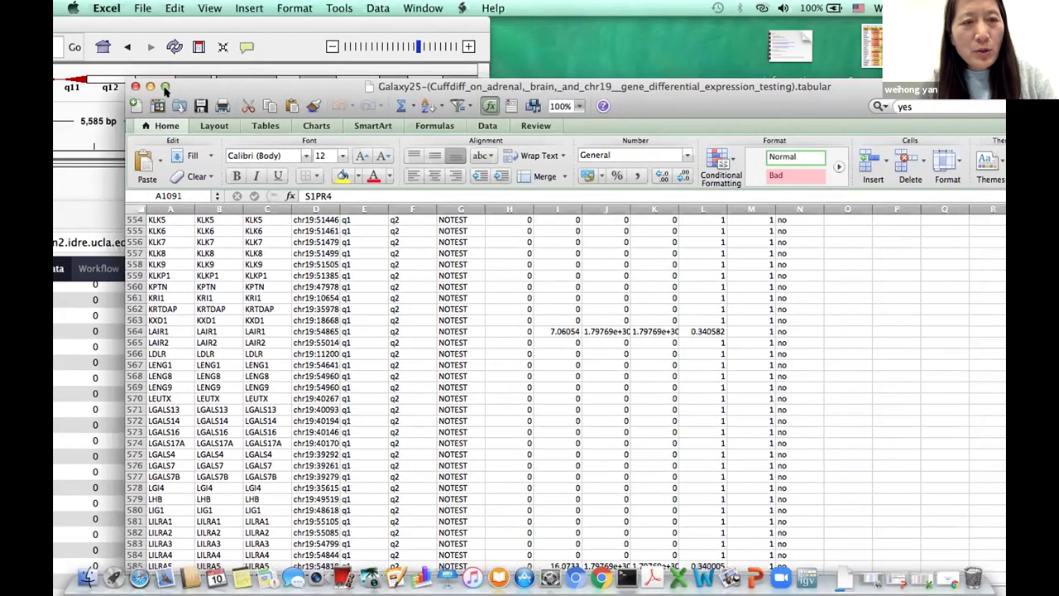
{"action": "left_click", "coordinate": [133, 85]}
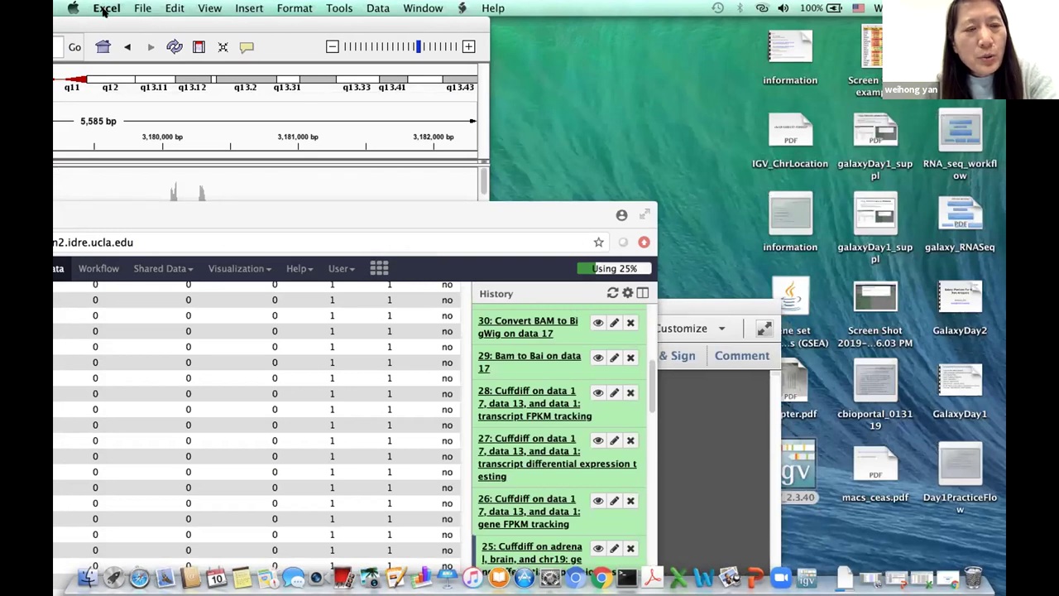
Start opening a file in Excel and browse from Documents to the Downloads folder in the home directory
{"action": "left_click", "coordinate": [141, 8]}
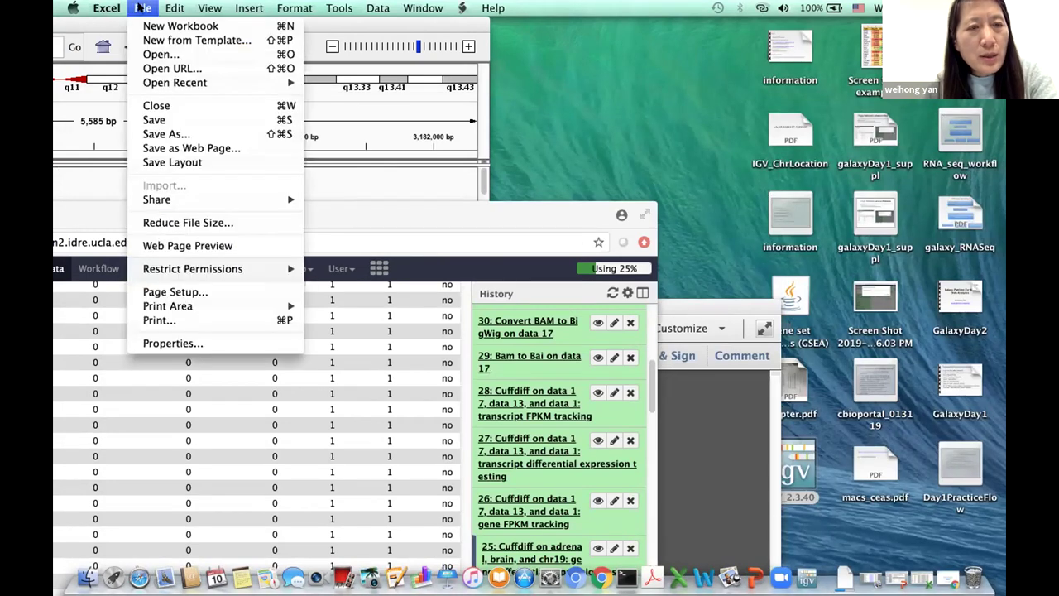
{"action": "left_click", "coordinate": [152, 53]}
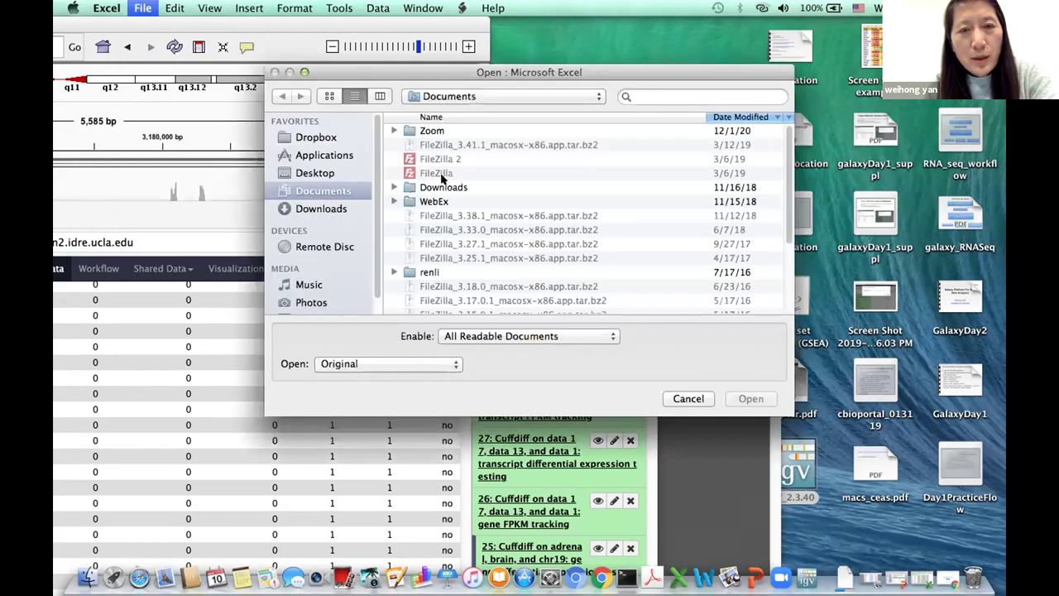
{"action": "left_click", "coordinate": [595, 98]}
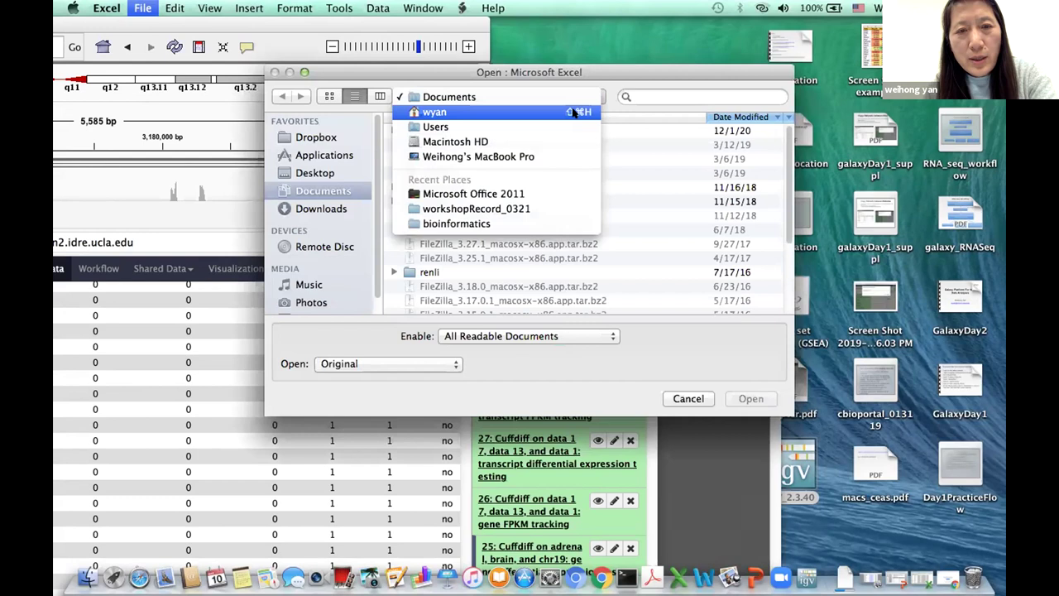
{"action": "left_click", "coordinate": [556, 145]}
{"action": "double_click", "coordinate": [474, 187]}
{"action": "double_click", "coordinate": [463, 130]}
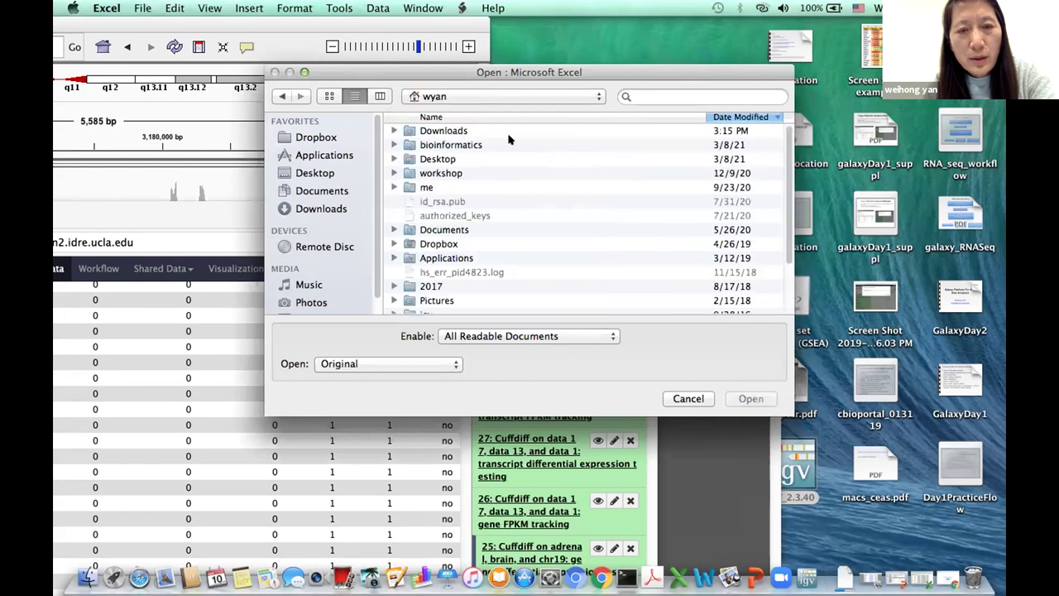
{"action": "double_click", "coordinate": [502, 131]}
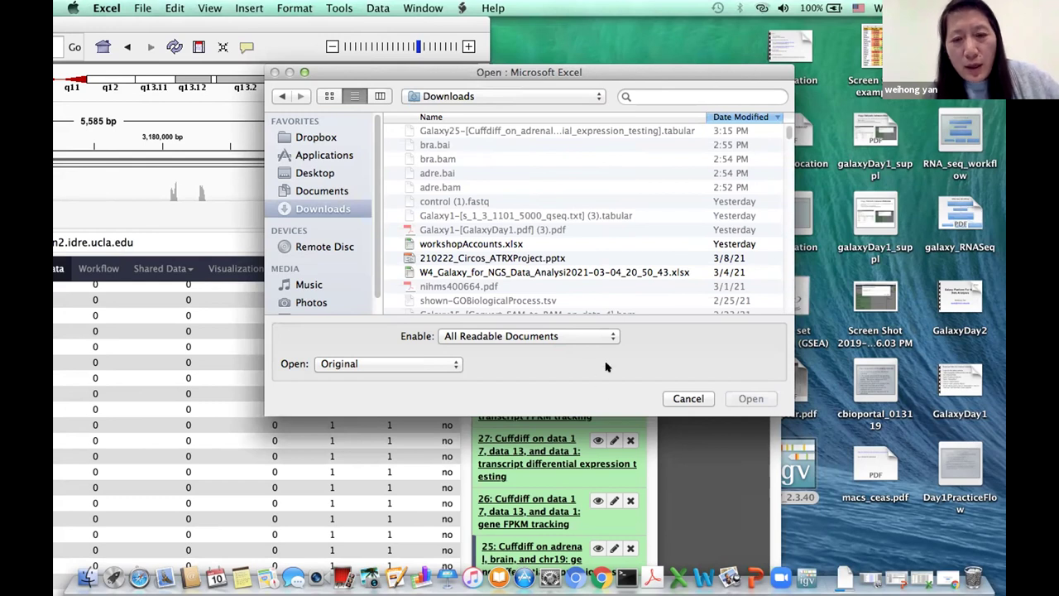
Enable All Files and open the Galaxy25 Cuffdiff gene differential expression tabular file, finishing the text import as delimited data
{"action": "left_click", "coordinate": [610, 337]}
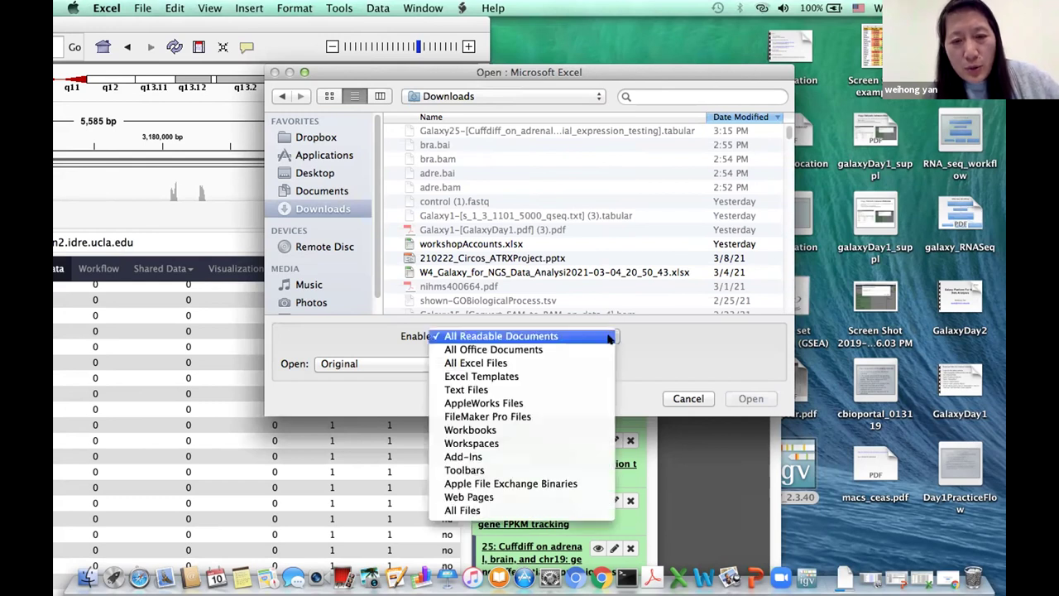
{"action": "left_click", "coordinate": [539, 510]}
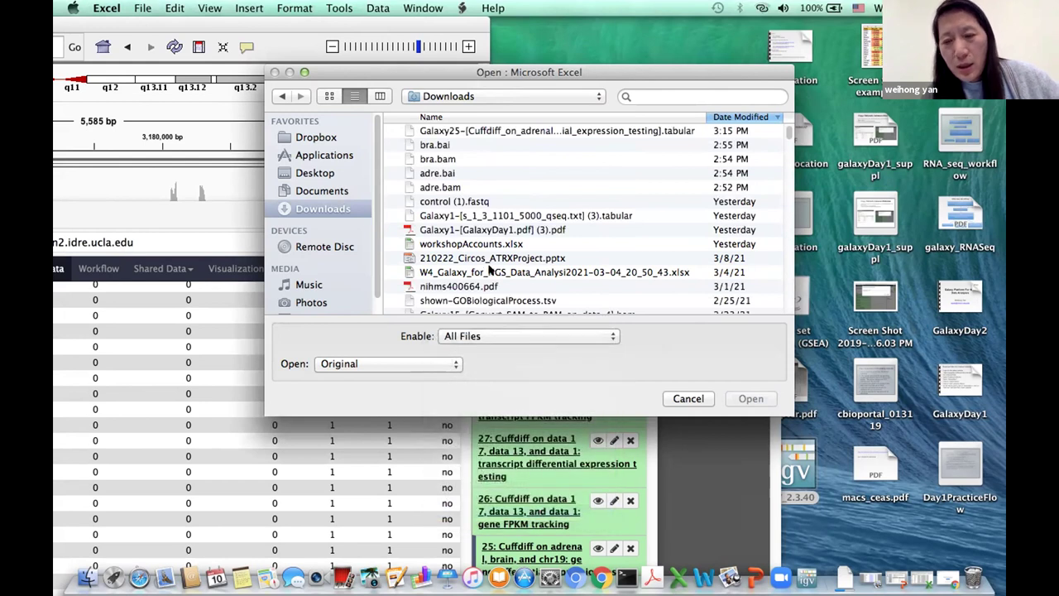
{"action": "left_click", "coordinate": [482, 132]}
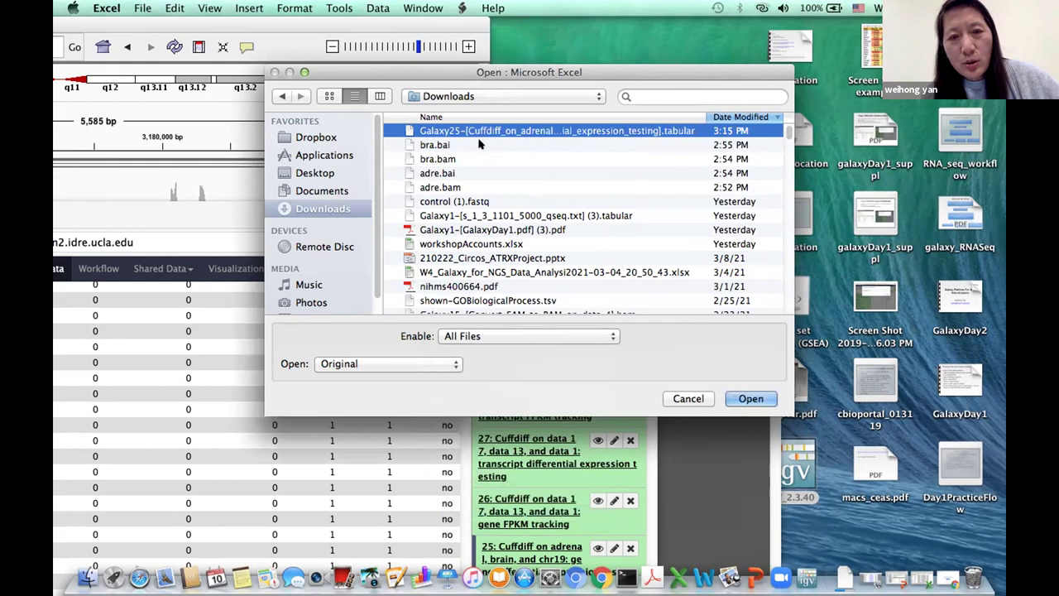
{"action": "left_click", "coordinate": [751, 400]}
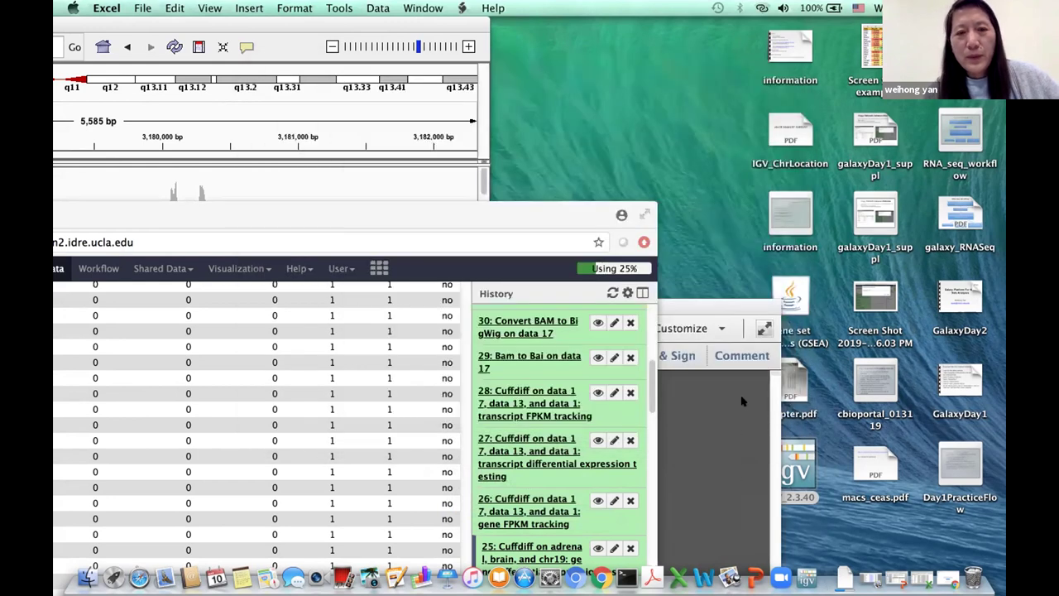
{"action": "left_click_drag", "start_coordinate": [650, 227], "coordinate": [646, 137]}
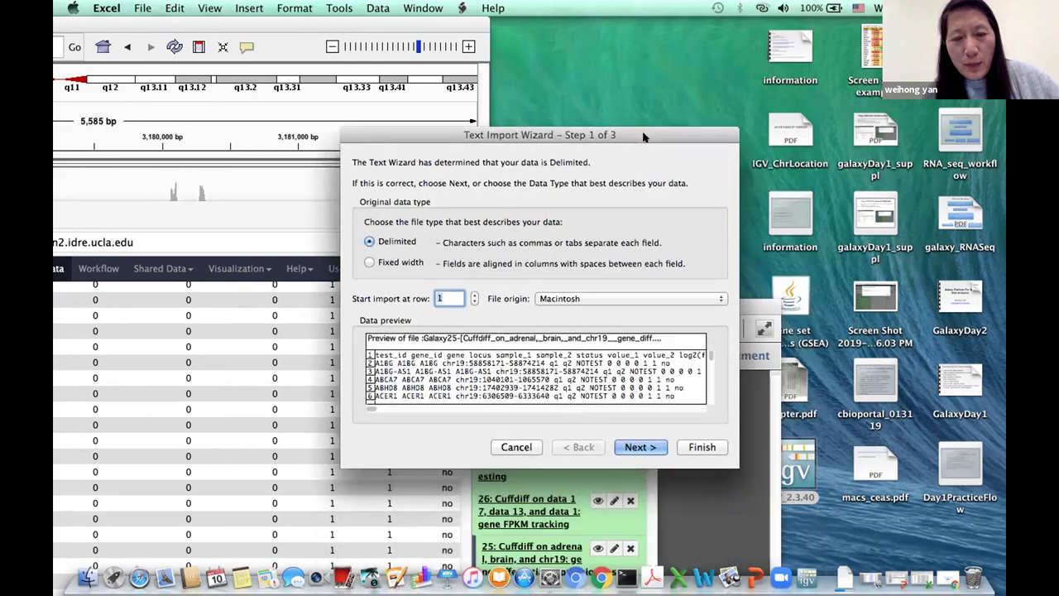
{"action": "left_click", "coordinate": [701, 447]}
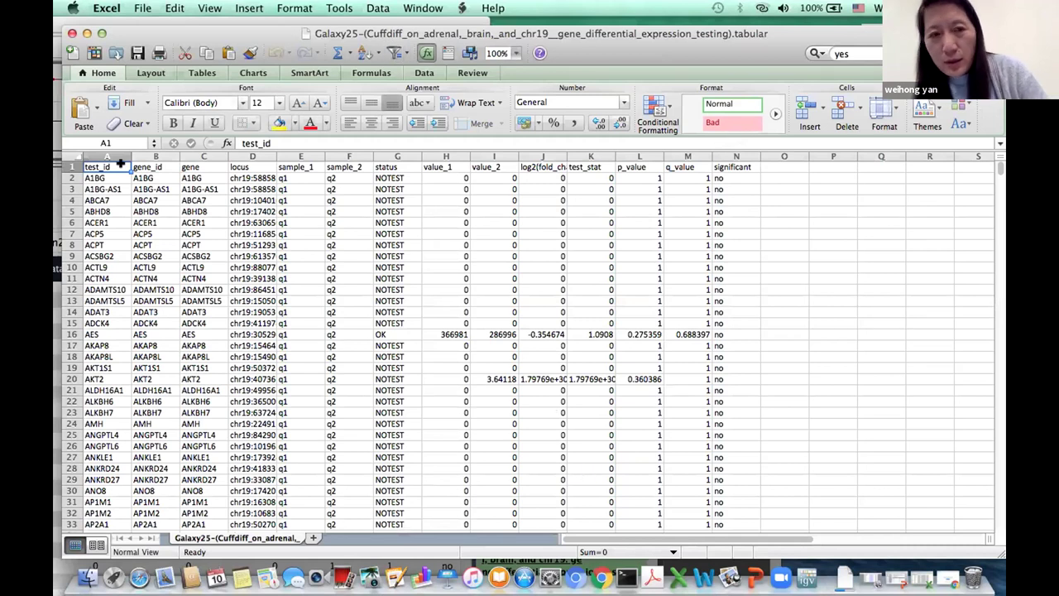
Close the imported Galaxy25 sheet and bring the Galaxy browser window to the front
{"action": "left_click", "coordinate": [71, 33]}
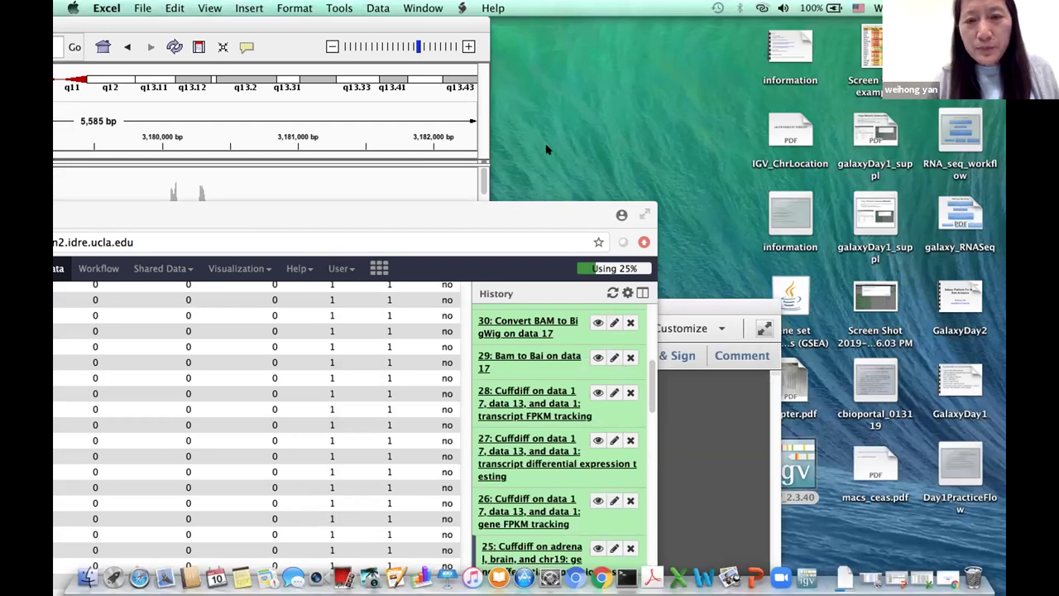
{"action": "double_click", "coordinate": [525, 222]}
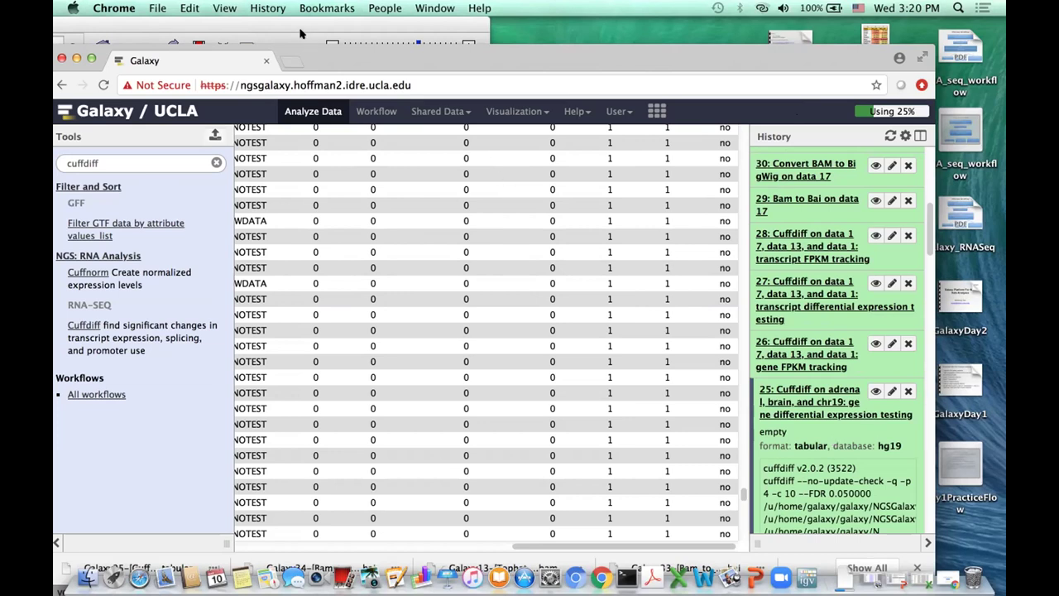
{"action": "left_click_drag", "start_coordinate": [433, 52], "coordinate": [416, 91]}
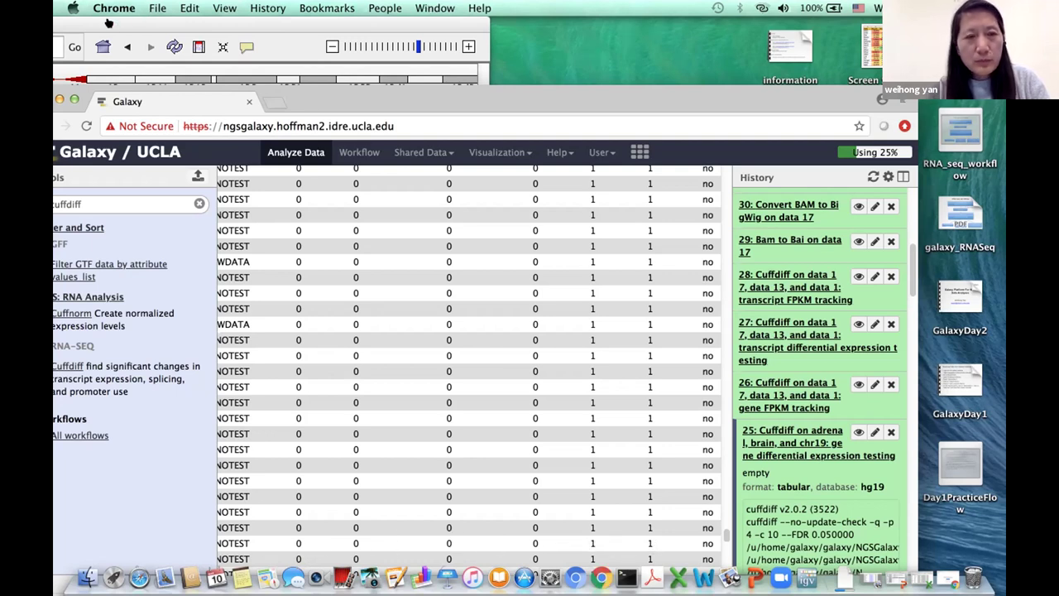
Open the Zimbra webmail inbox at mail.chem.ucla.edu in a new Chrome window
{"action": "left_click", "coordinate": [146, 10]}
{"action": "left_click", "coordinate": [183, 41]}
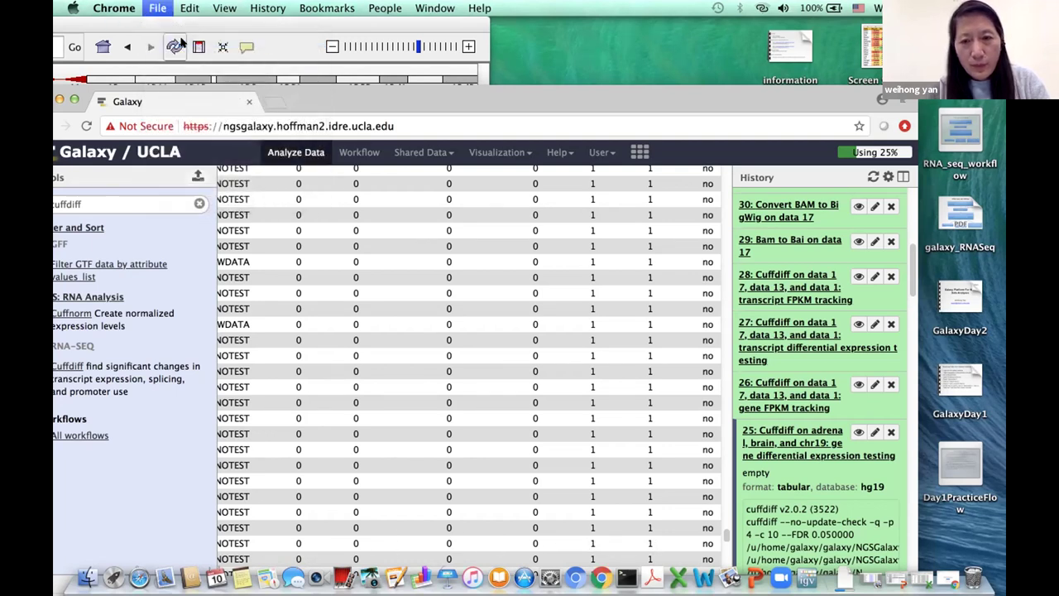
{"action": "type", "text": "z"}
{"action": "key", "text": "Return"}
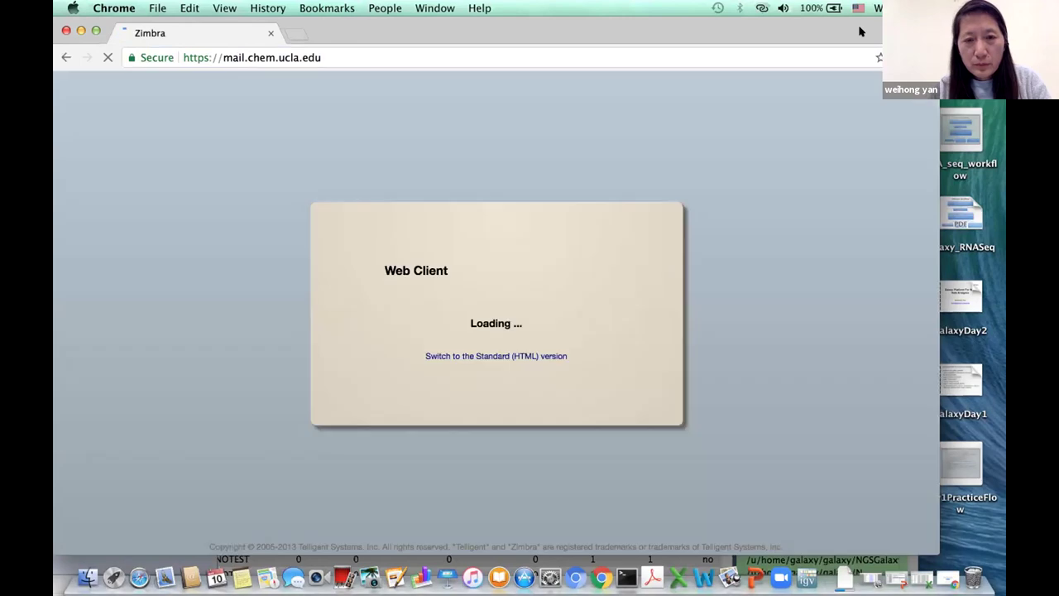
{"action": "left_click_drag", "start_coordinate": [862, 30], "coordinate": [857, 96]}
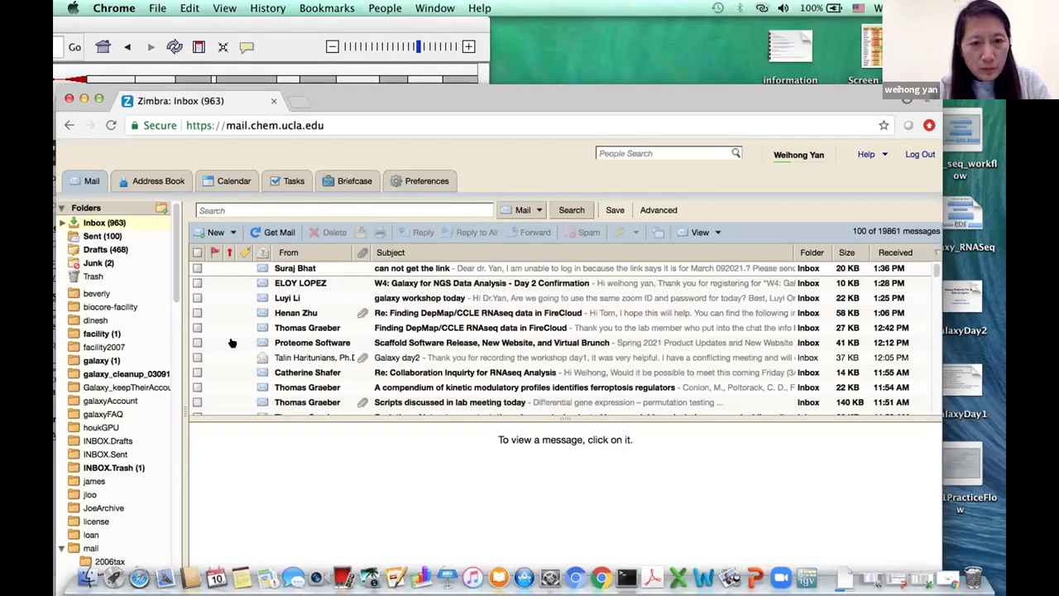
Copy the form link from the inbox message titled "google form" and close the mail window
{"action": "scroll", "coordinate": [232, 342], "scroll_direction": "down", "scroll_amount": 2}
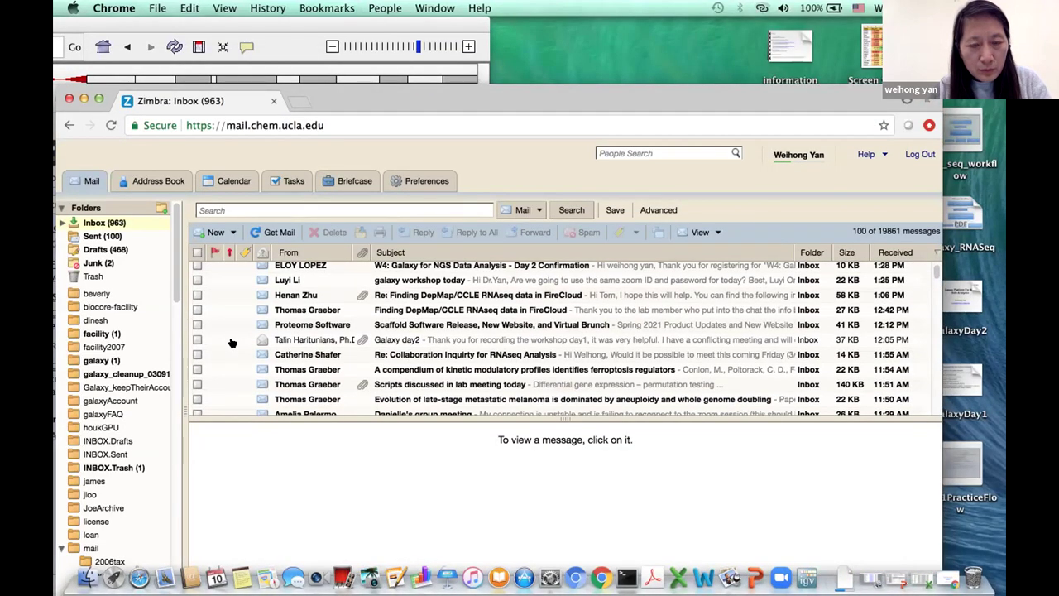
{"action": "scroll", "coordinate": [232, 343], "scroll_direction": "down", "scroll_amount": 5}
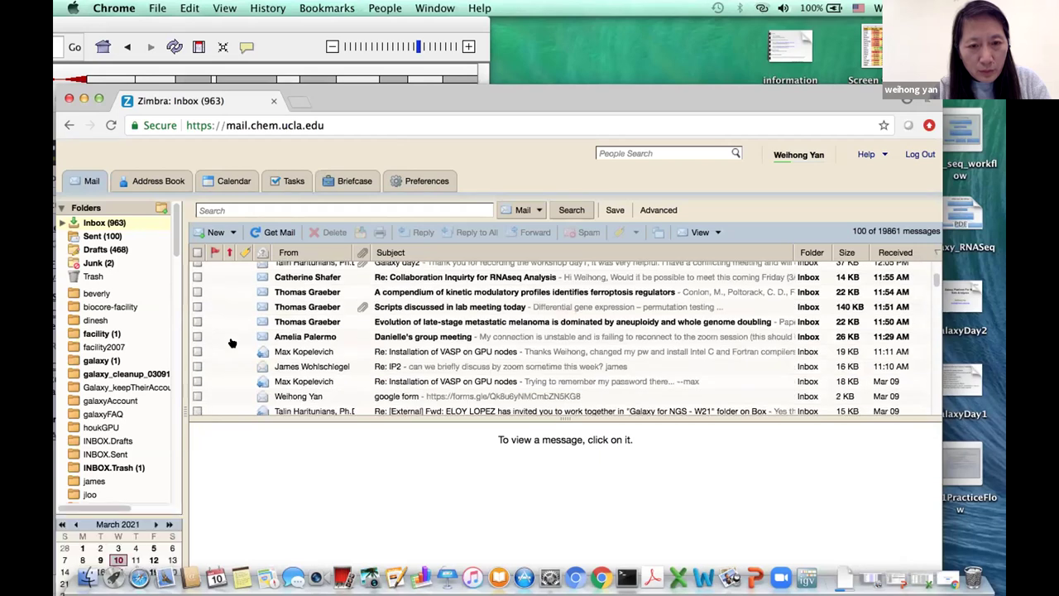
{"action": "left_click", "coordinate": [394, 395]}
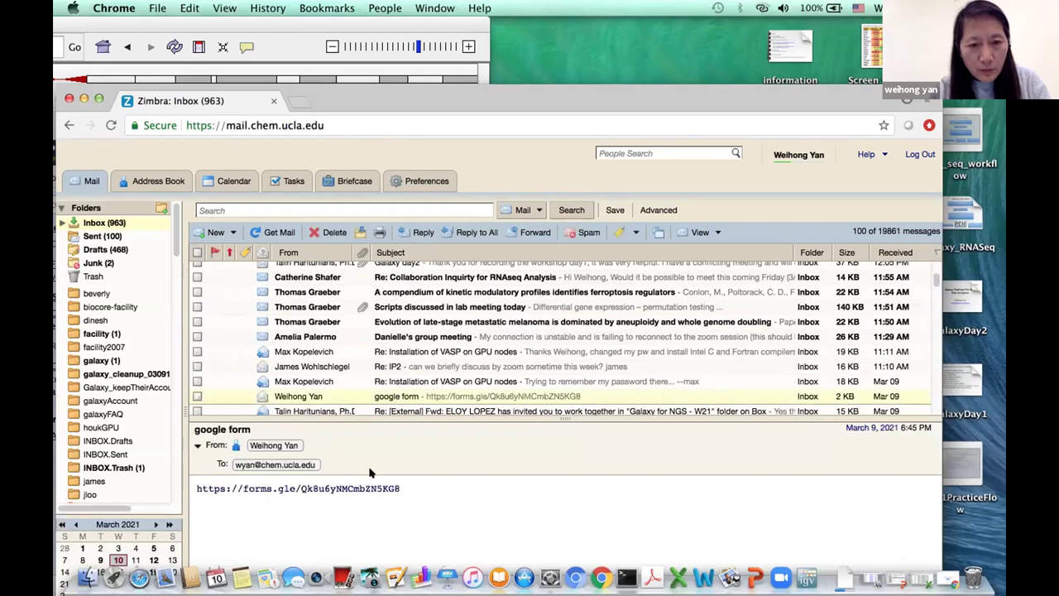
{"action": "triple_click", "coordinate": [188, 488]}
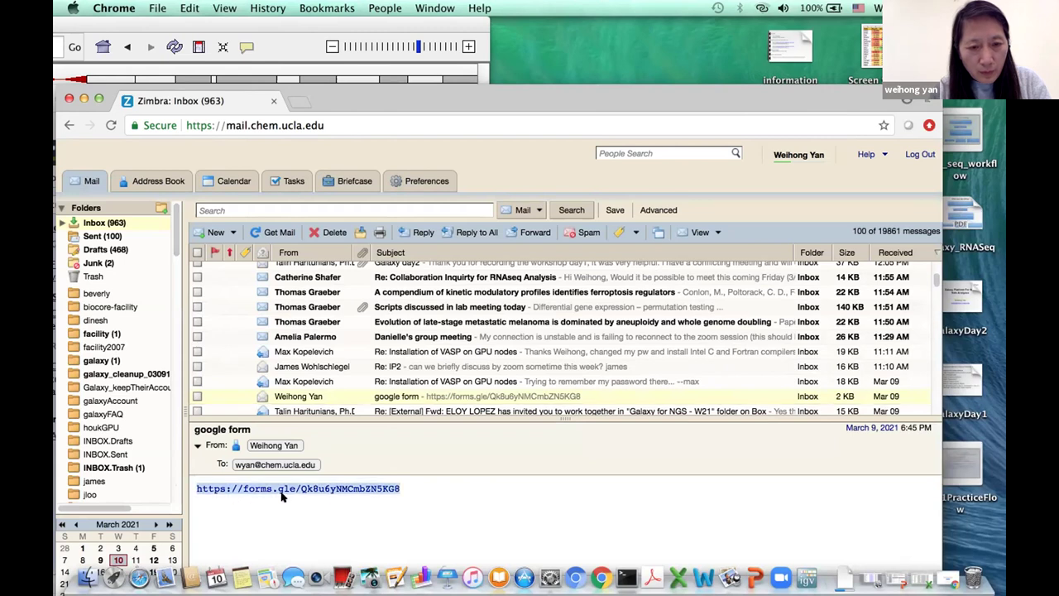
{"action": "right_click", "coordinate": [335, 485]}
{"action": "left_click", "coordinate": [370, 445]}
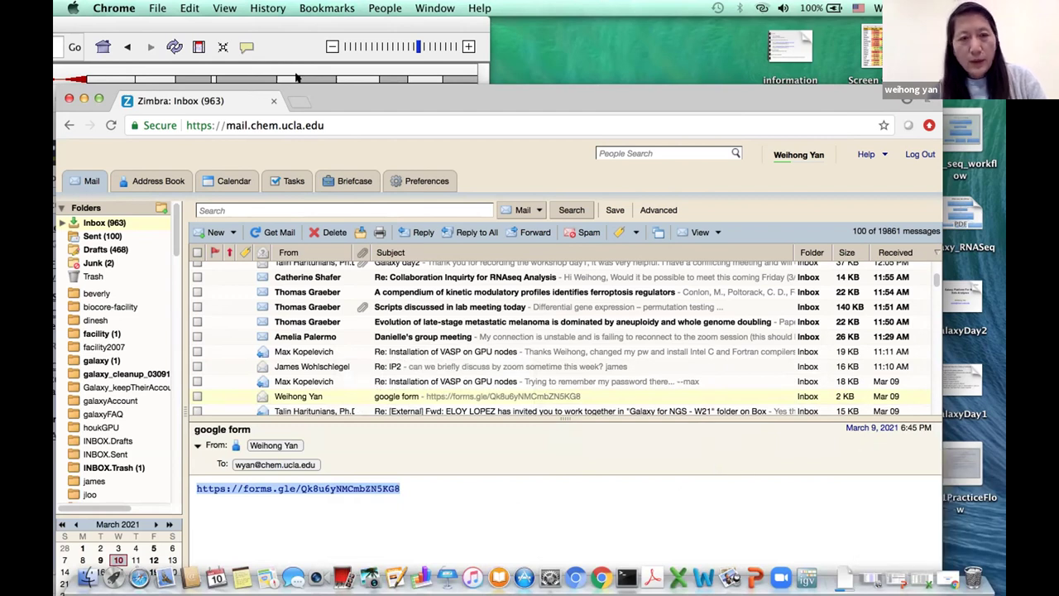
{"action": "left_click_drag", "start_coordinate": [411, 95], "coordinate": [512, 119]}
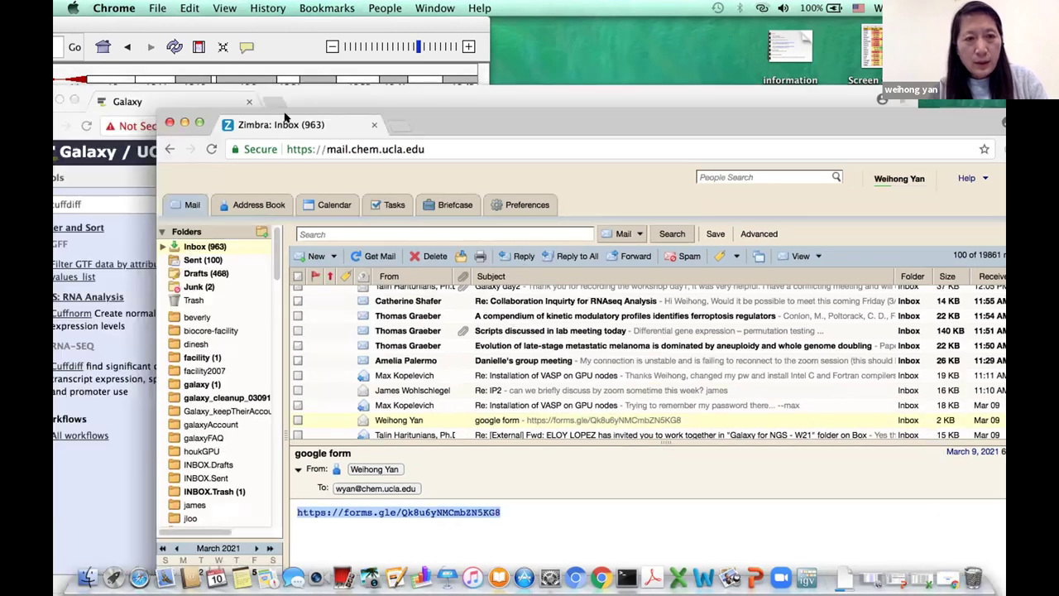
{"action": "left_click", "coordinate": [168, 122]}
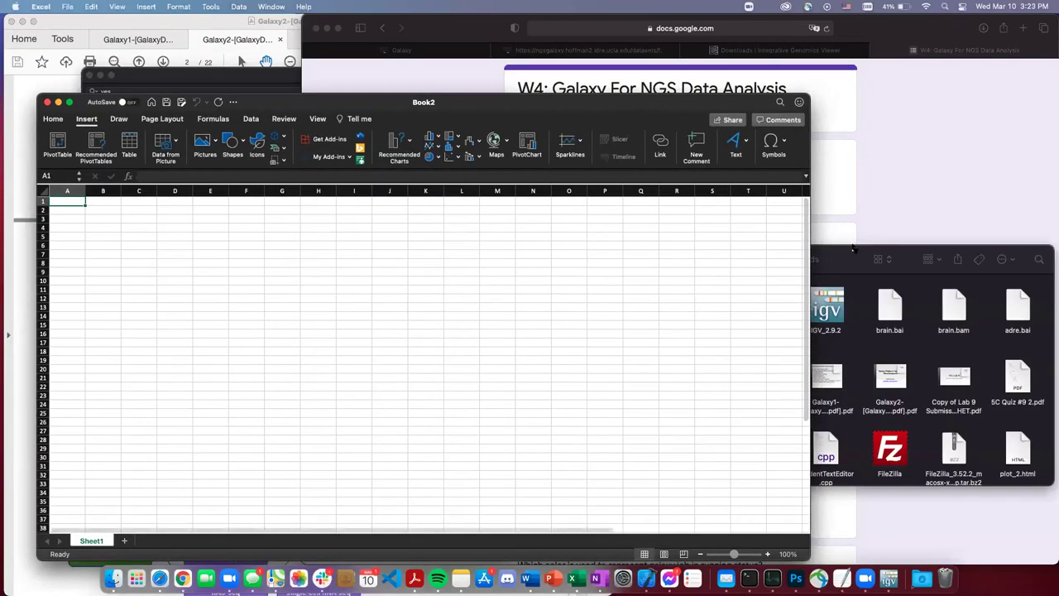
{"action": "left_click", "coordinate": [844, 252]}
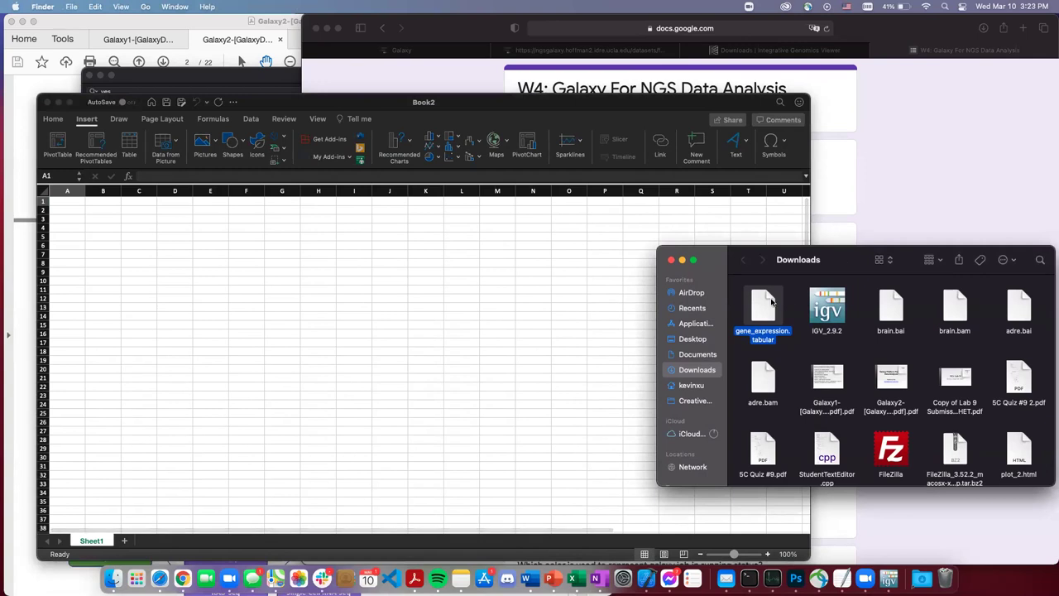
{"action": "left_click", "coordinate": [761, 314]}
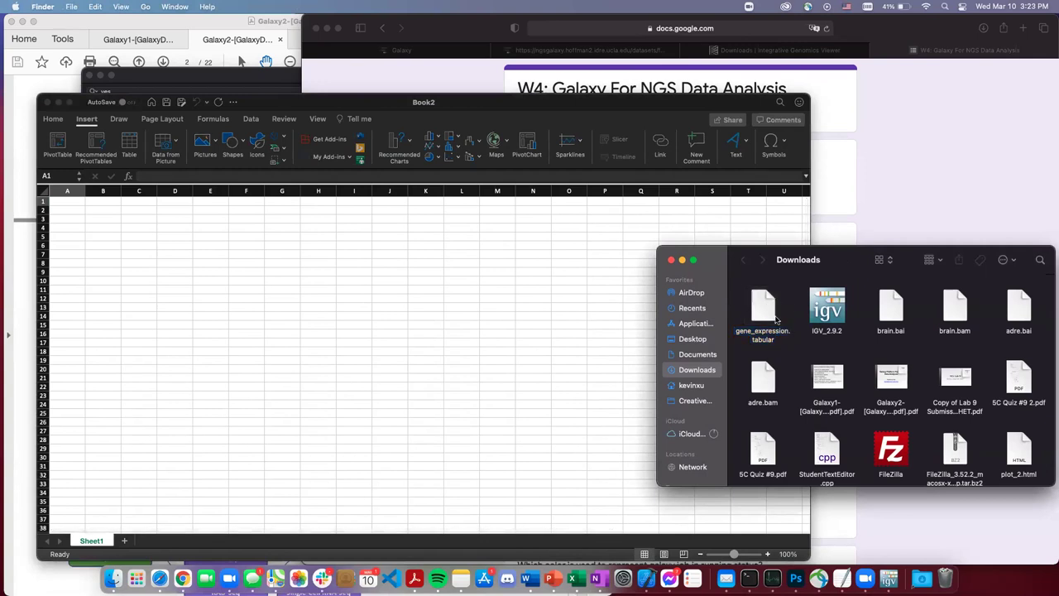
{"action": "left_click", "coordinate": [325, 114]}
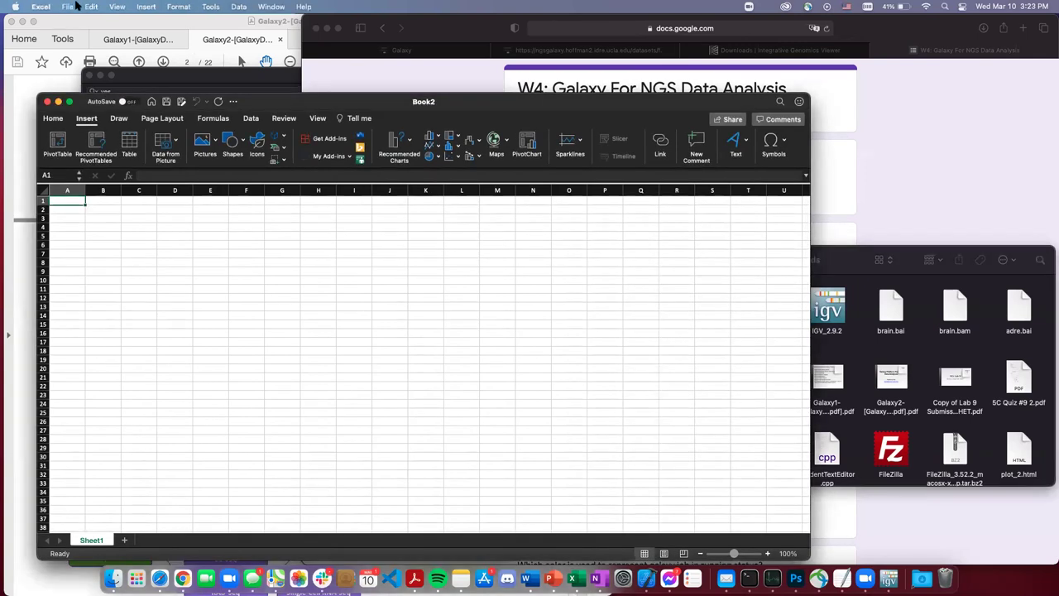
{"action": "left_click", "coordinate": [67, 7]}
{"action": "left_click", "coordinate": [86, 51]}
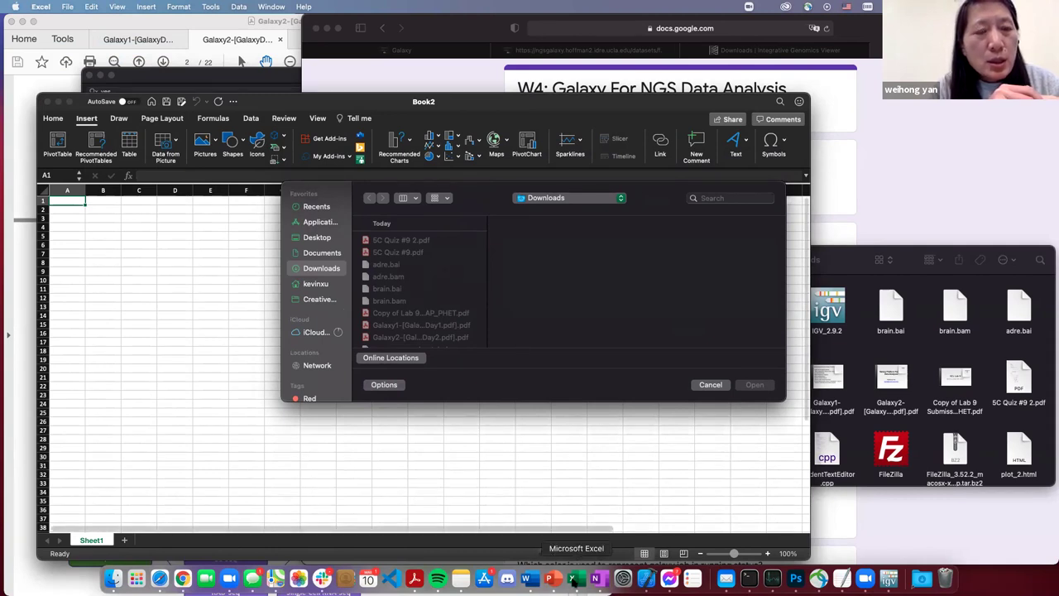
{"action": "left_click", "coordinate": [946, 7]}
{"action": "type", "text": "excel"}
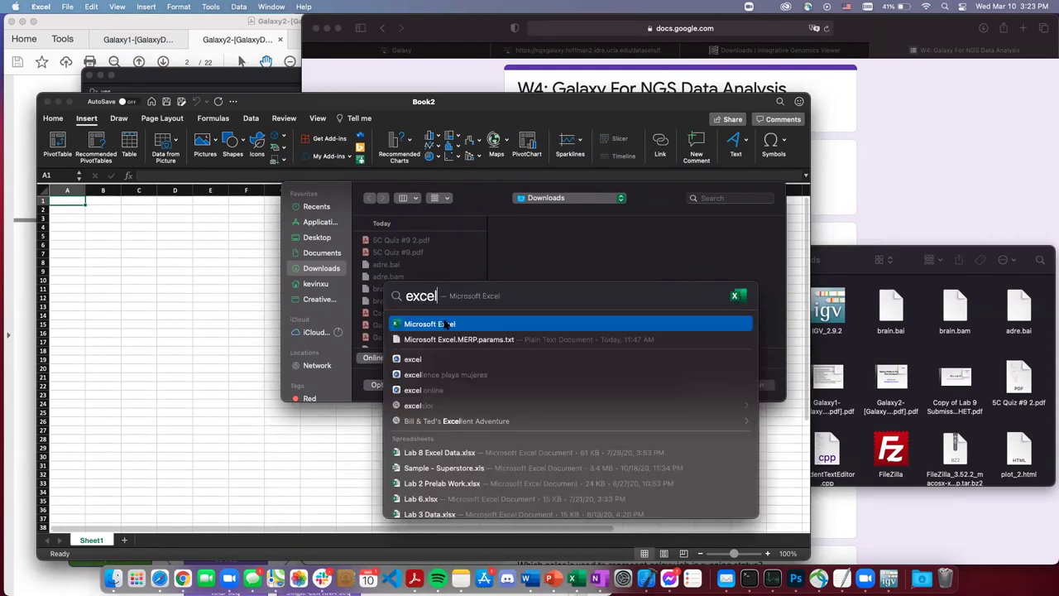
{"action": "left_click", "coordinate": [47, 9]}
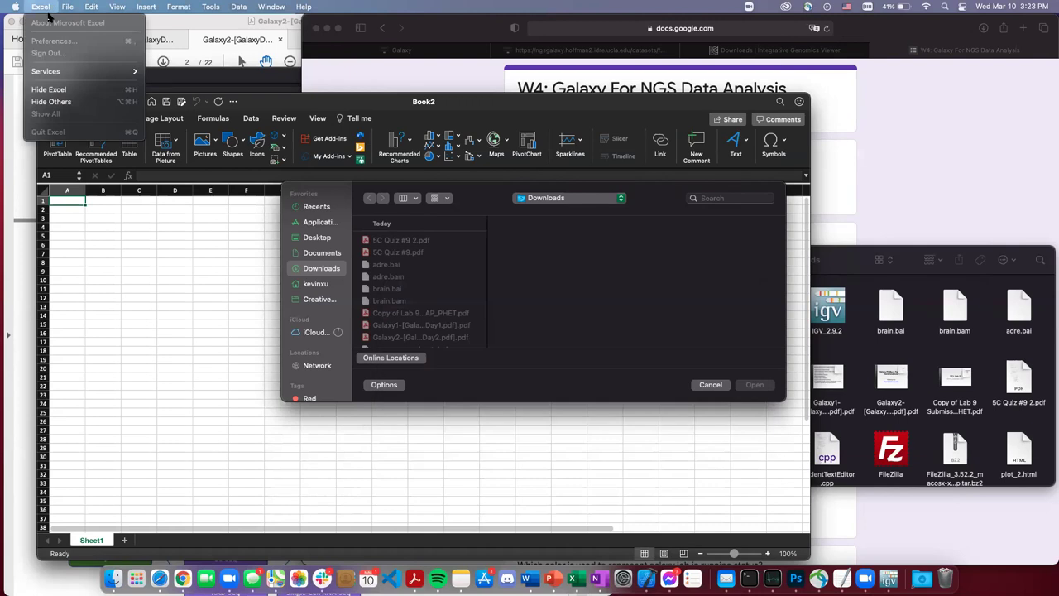
{"action": "mouse_move", "coordinate": [26, 6]}
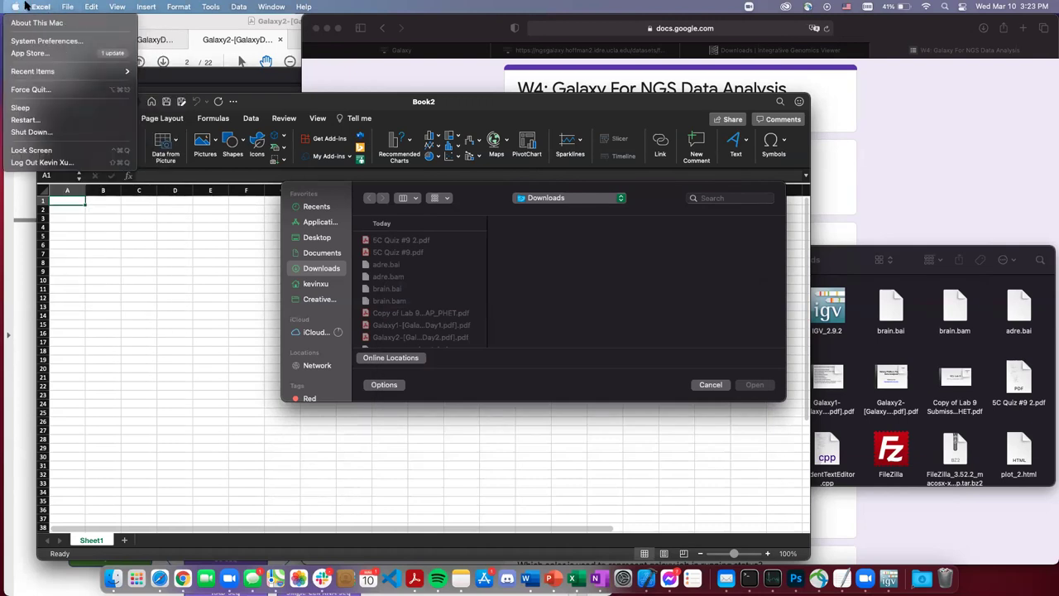
{"action": "left_click", "coordinate": [237, 66]}
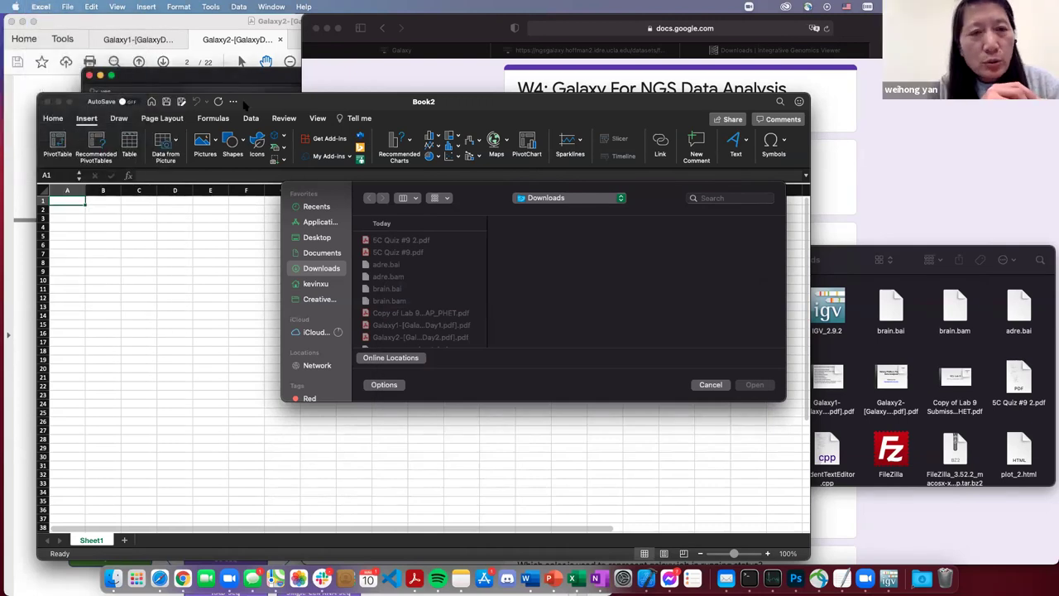
{"action": "left_click", "coordinate": [710, 385]}
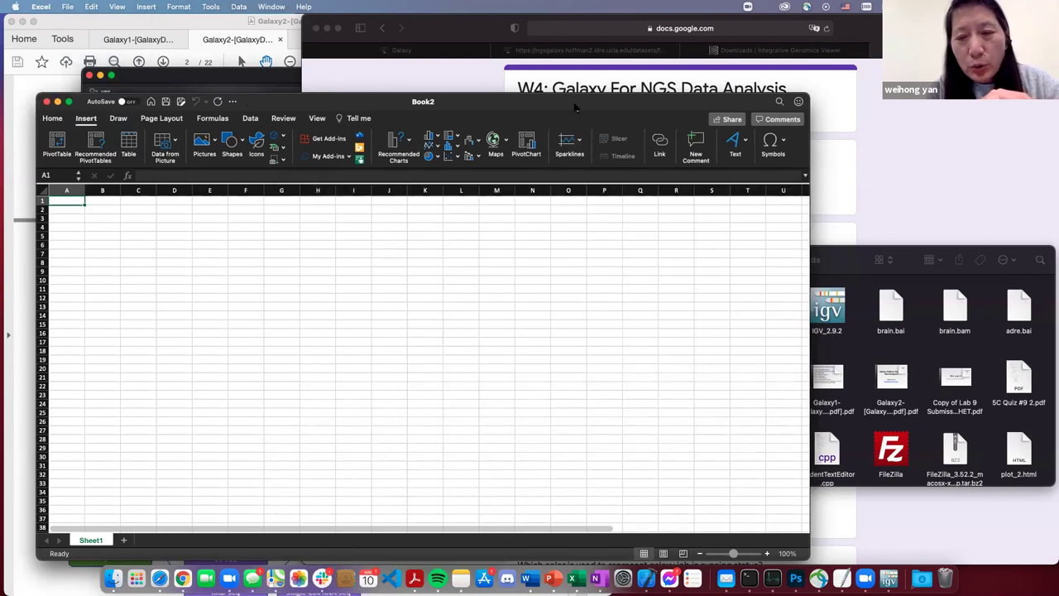
{"action": "left_click_drag", "start_coordinate": [588, 107], "coordinate": [588, 112]}
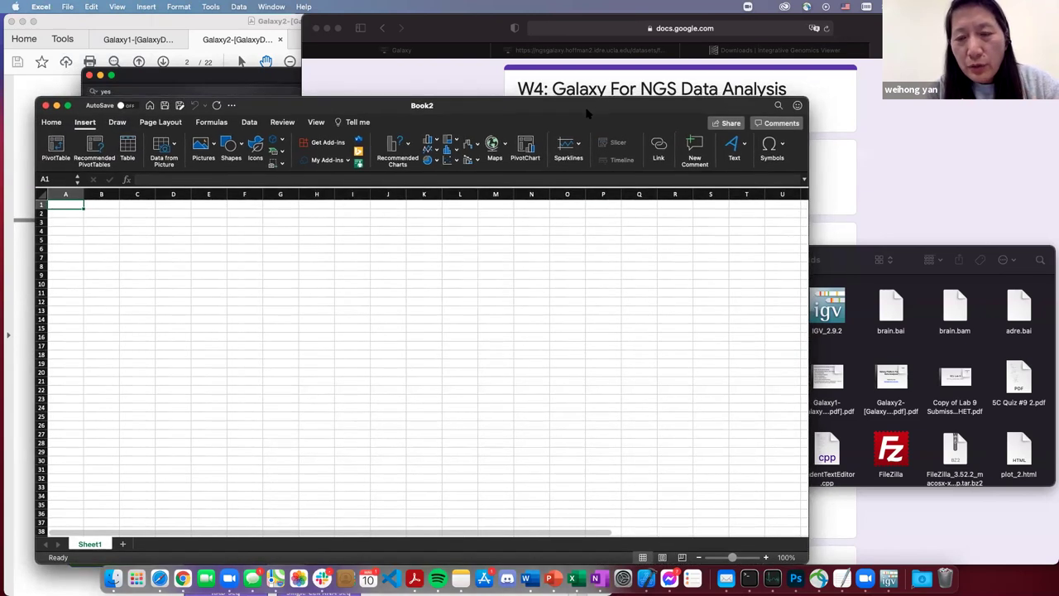
Bring up the application chooser for the gene_expression.tabular file in the Downloads folder to open it with another program
{"action": "left_click", "coordinate": [834, 254]}
{"action": "left_click", "coordinate": [765, 308]}
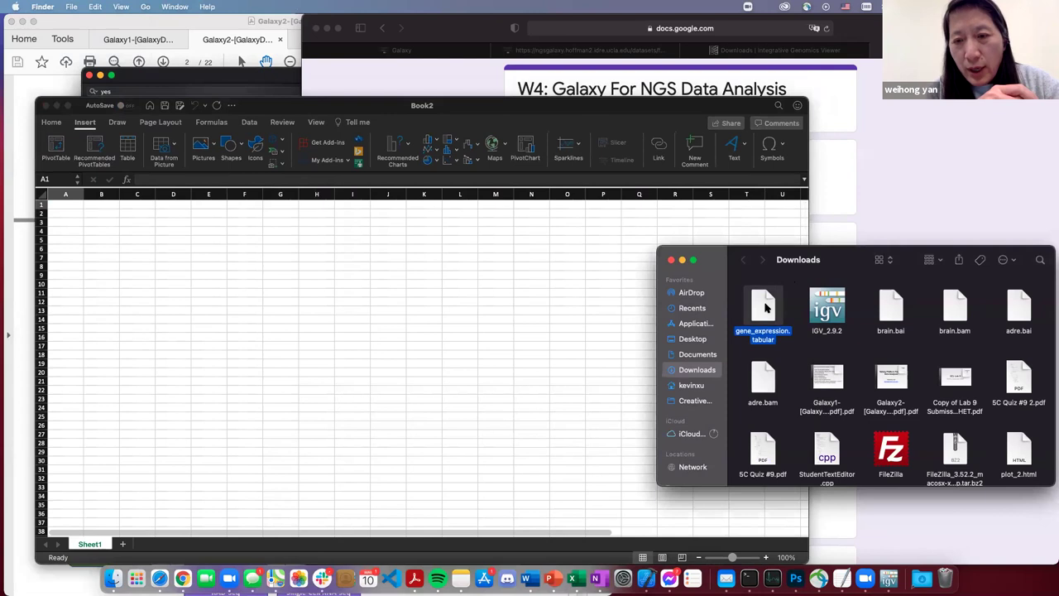
{"action": "right_click", "coordinate": [765, 308]}
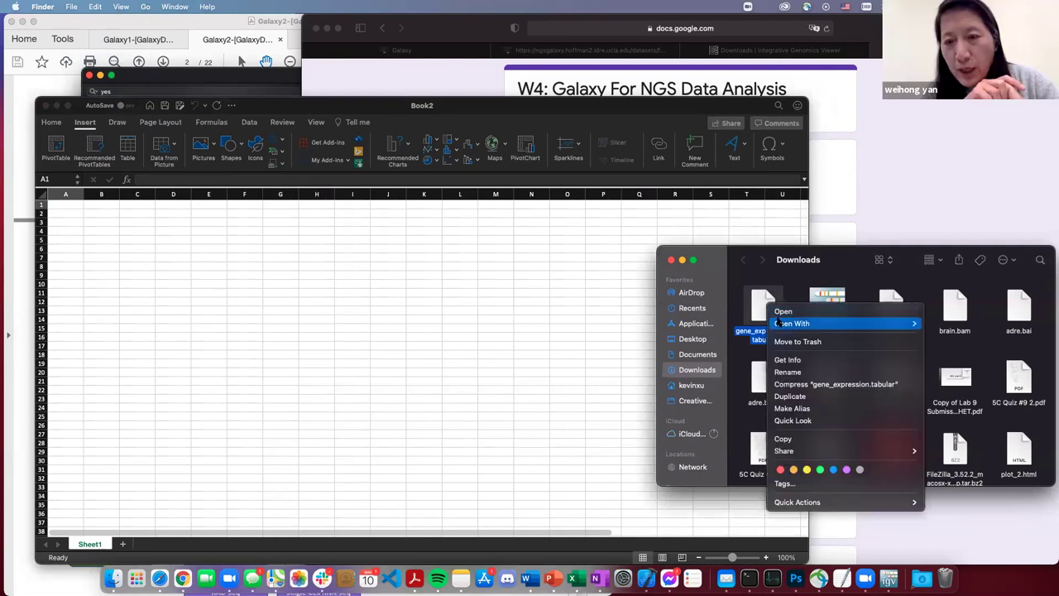
{"action": "mouse_move", "coordinate": [780, 323]}
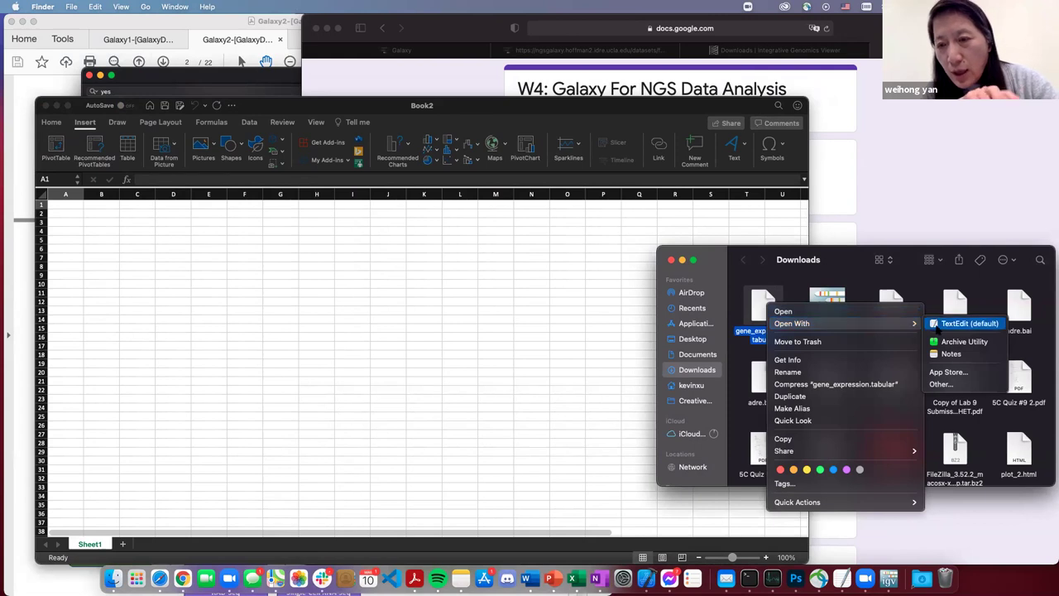
{"action": "left_click", "coordinate": [940, 384]}
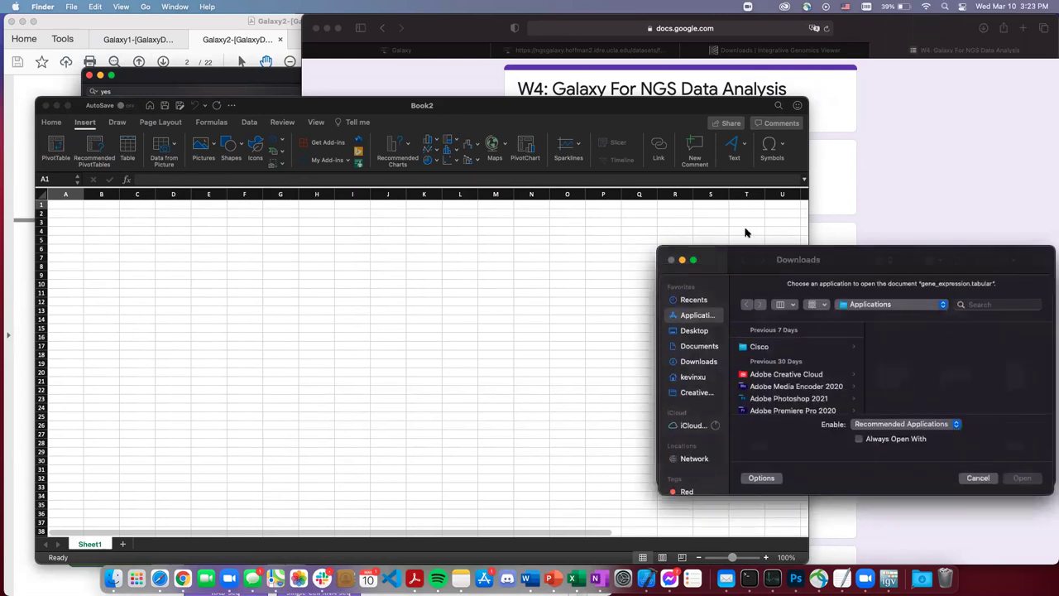
Search for "excel", enable All Applications, and open gene_expression.tabular with Microsoft Excel
{"action": "left_click", "coordinate": [695, 331]}
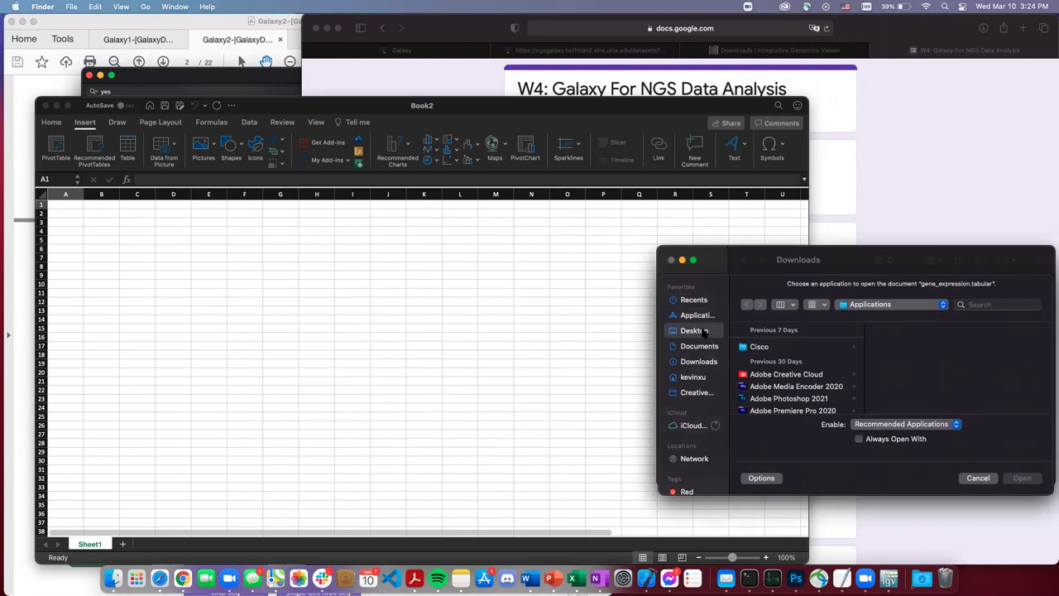
{"action": "left_click", "coordinate": [968, 304]}
{"action": "type", "text": "excel"}
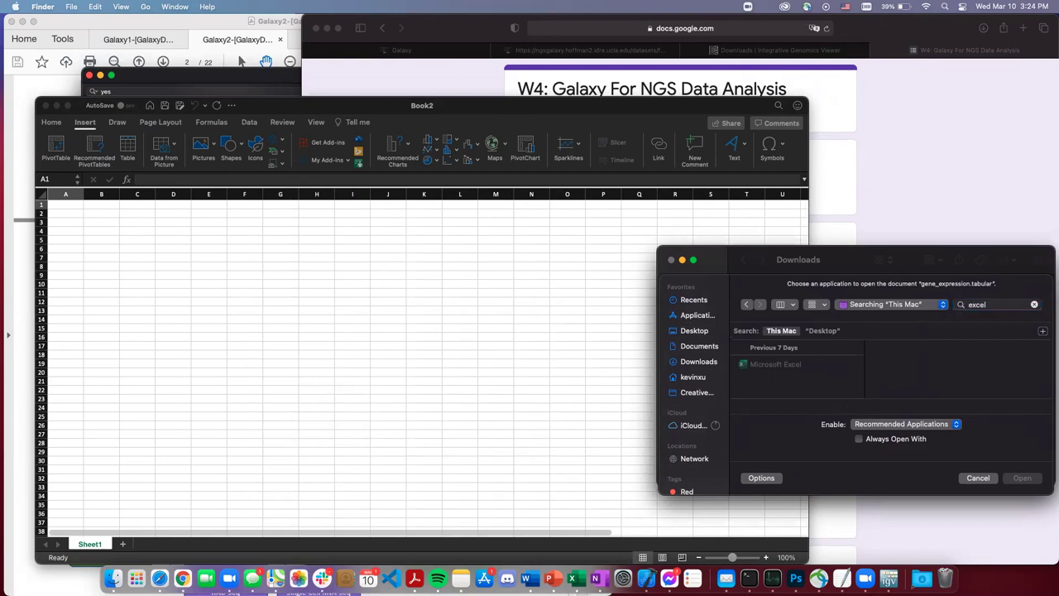
{"action": "left_click", "coordinate": [892, 423]}
{"action": "left_click", "coordinate": [889, 439]}
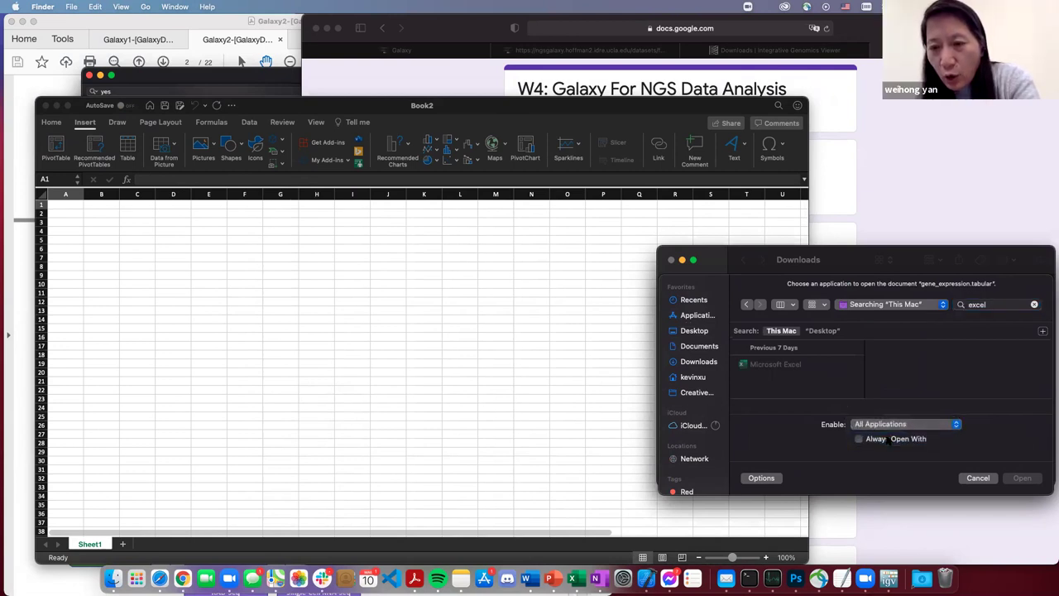
{"action": "left_click", "coordinate": [814, 364]}
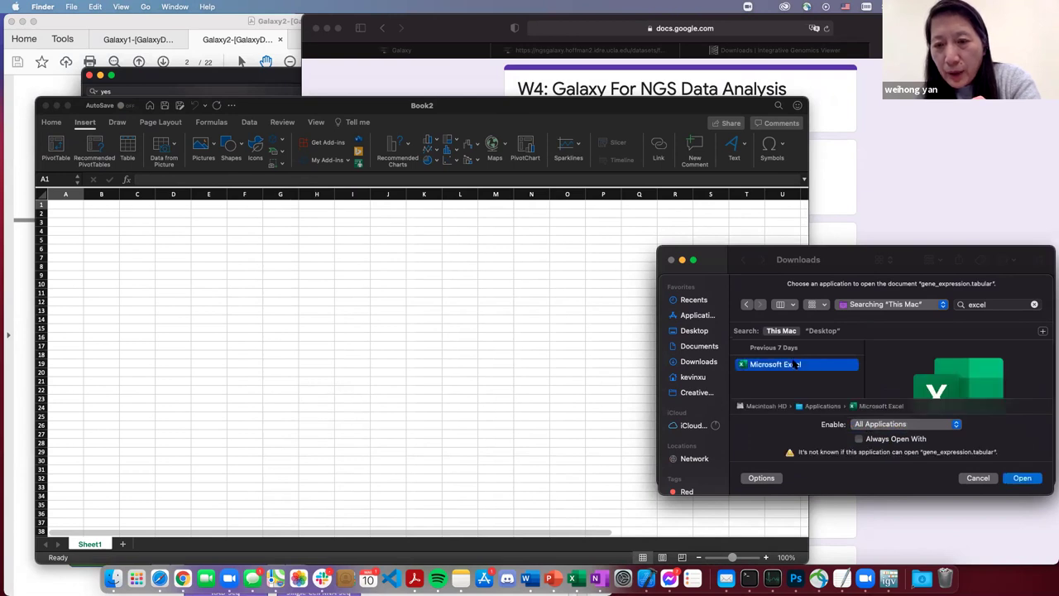
{"action": "left_click", "coordinate": [1009, 478]}
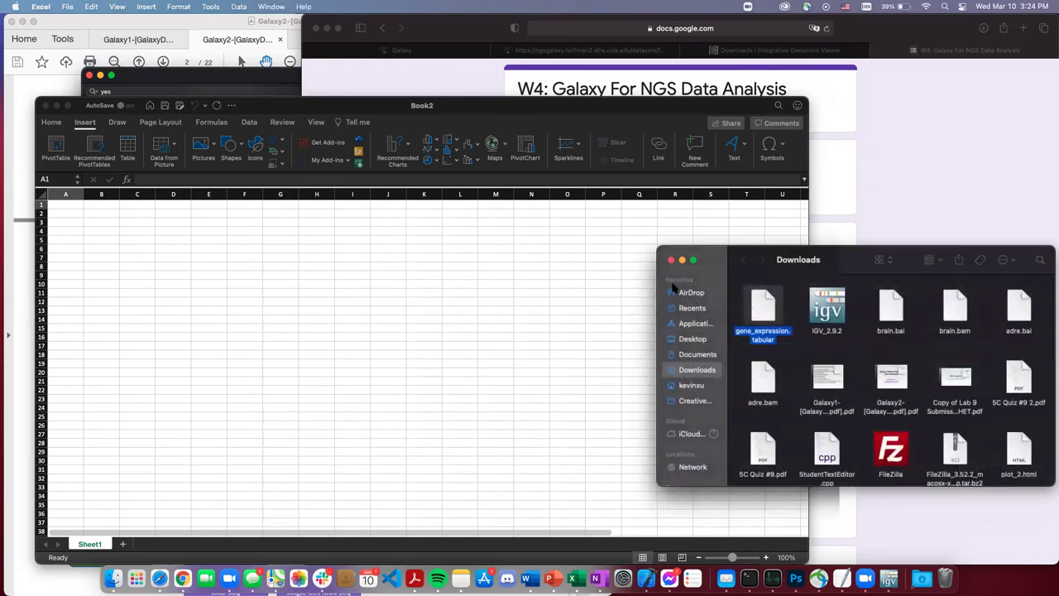